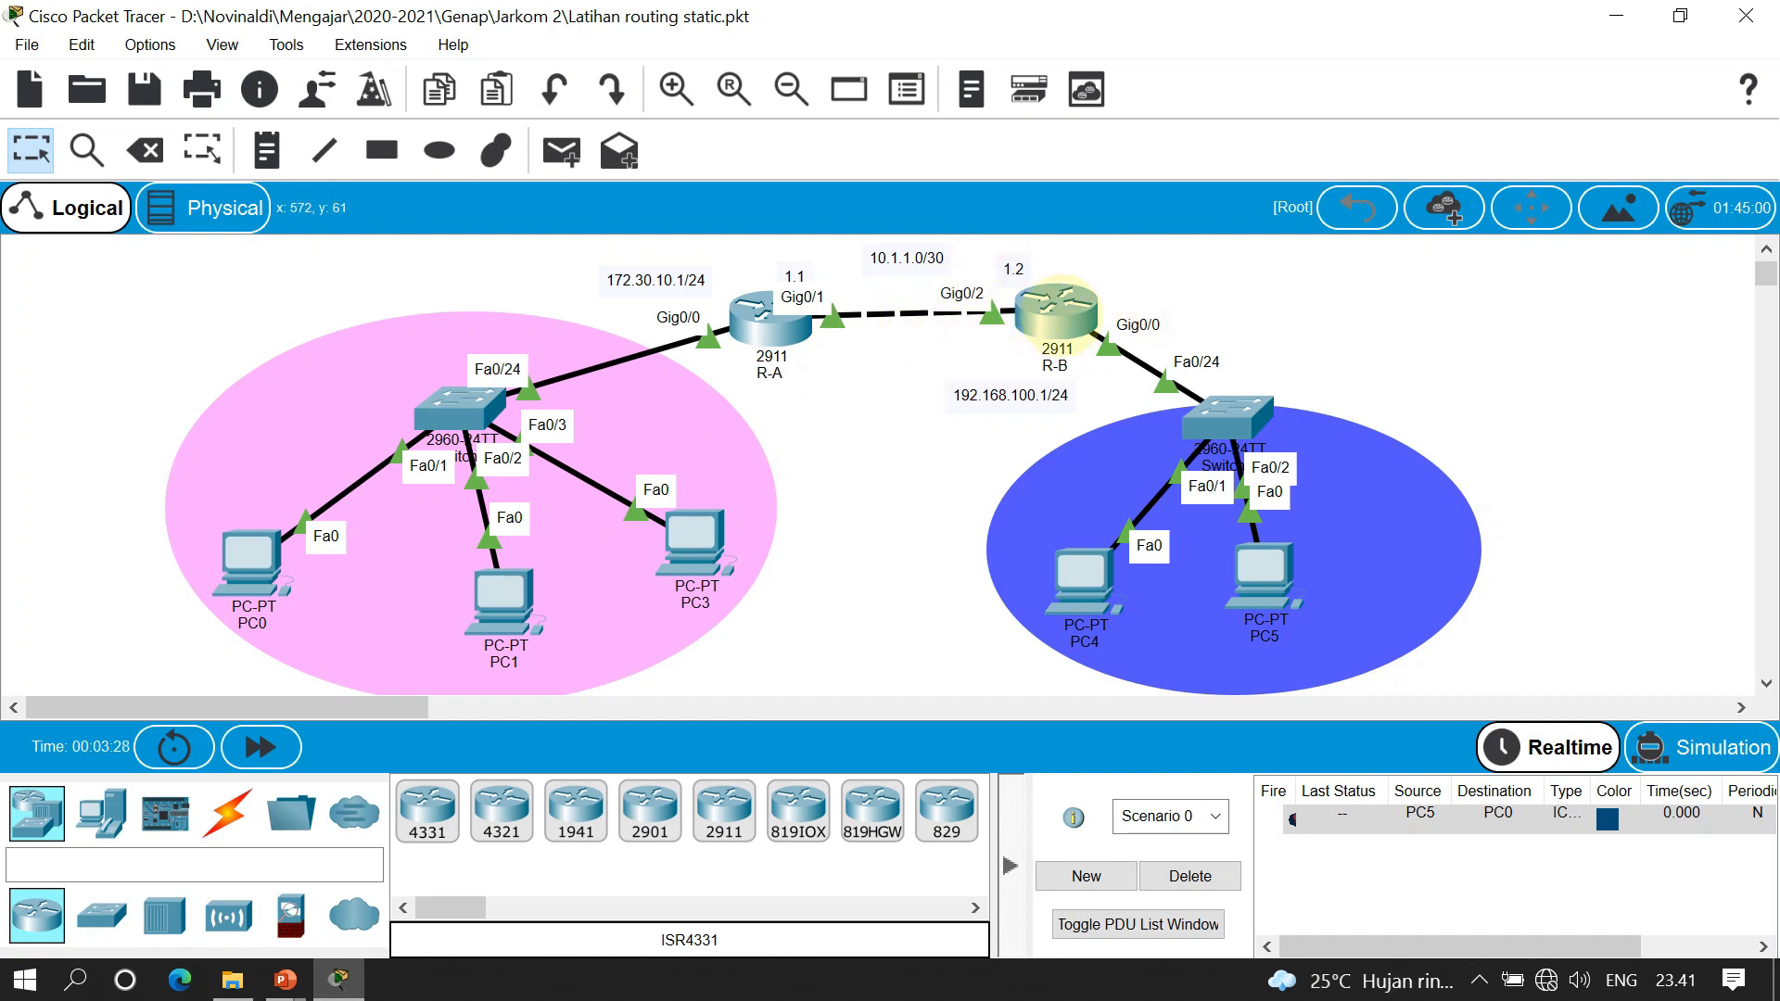
Ping PC4 from PC3 with a simple PDU until it succeeds, then delete the PDU list
mouse_move(1057, 306)
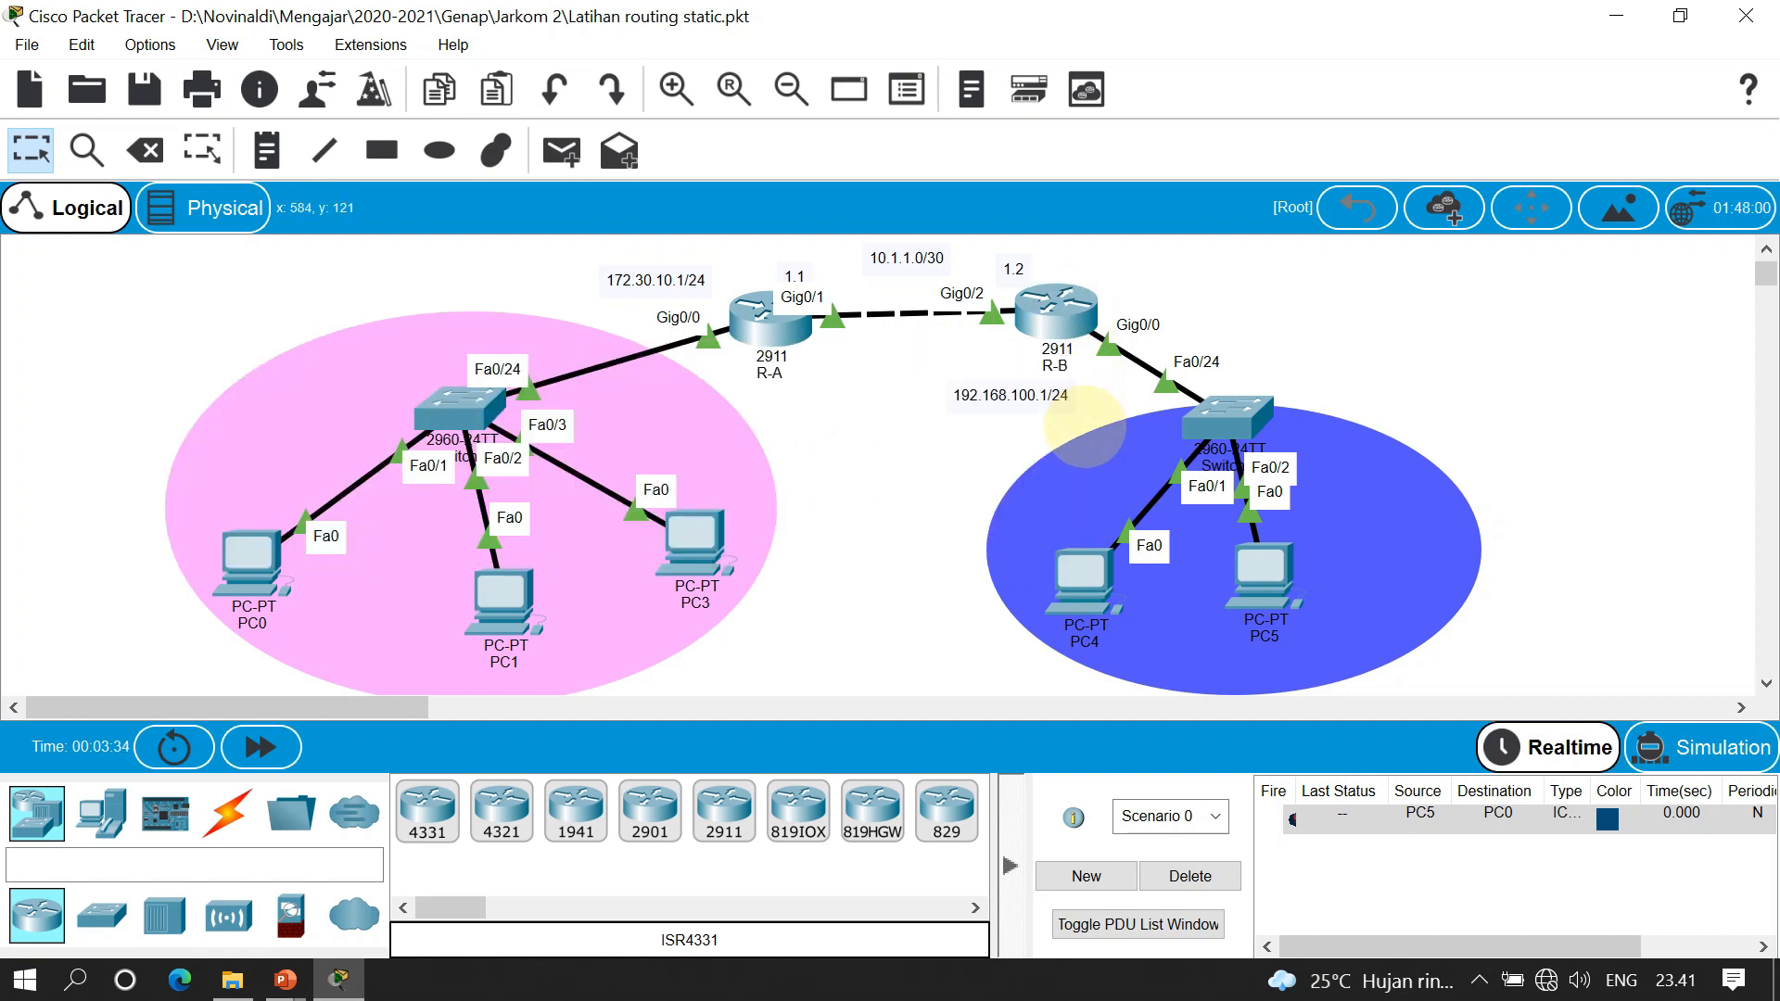
key(p)
click(1080, 575)
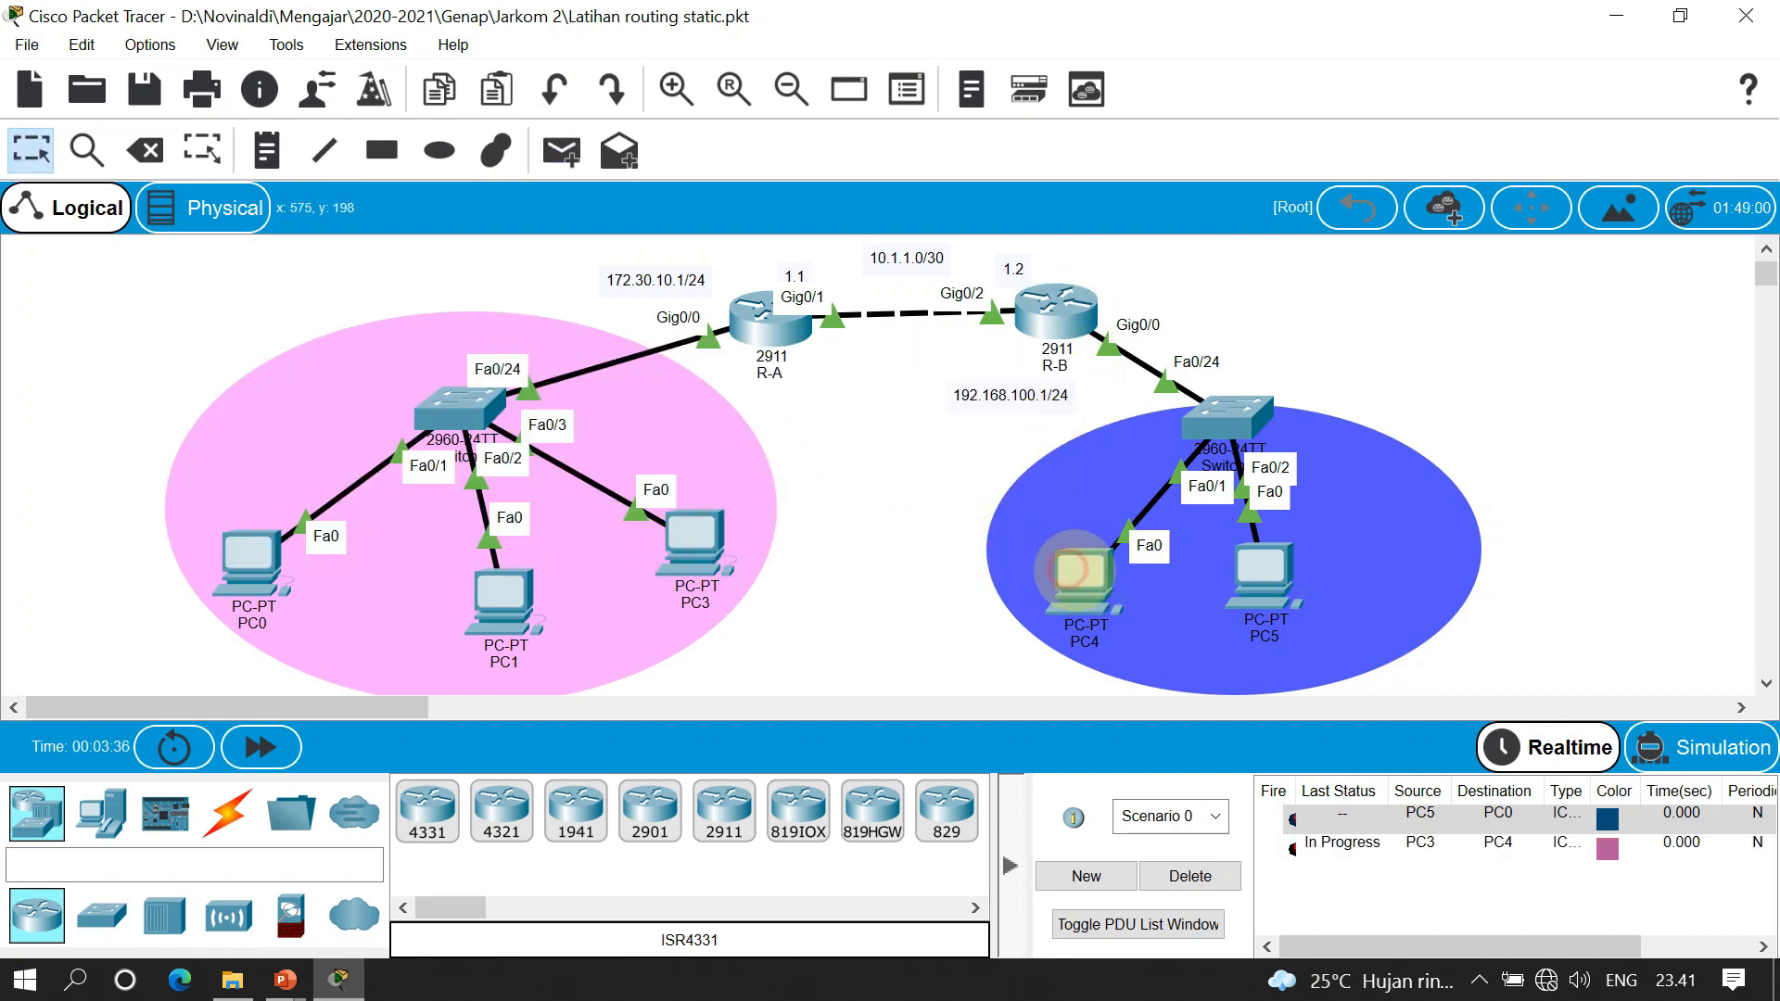
double_click(1294, 848)
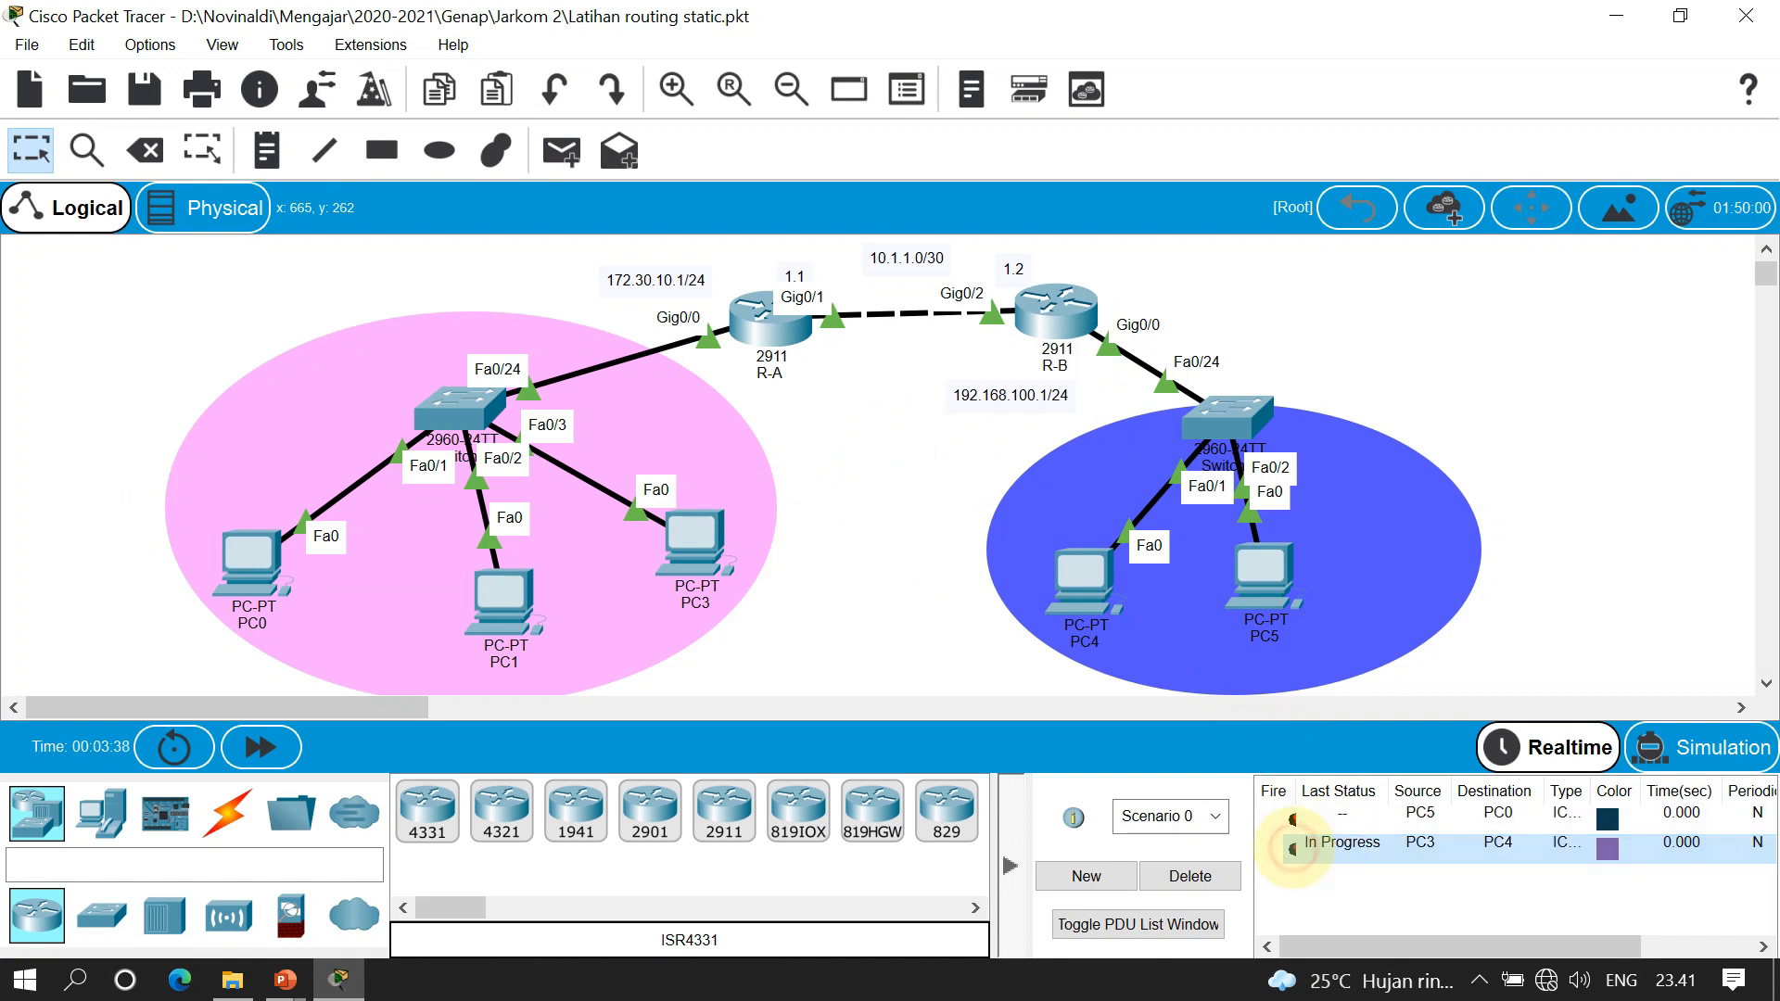
double_click(1293, 849)
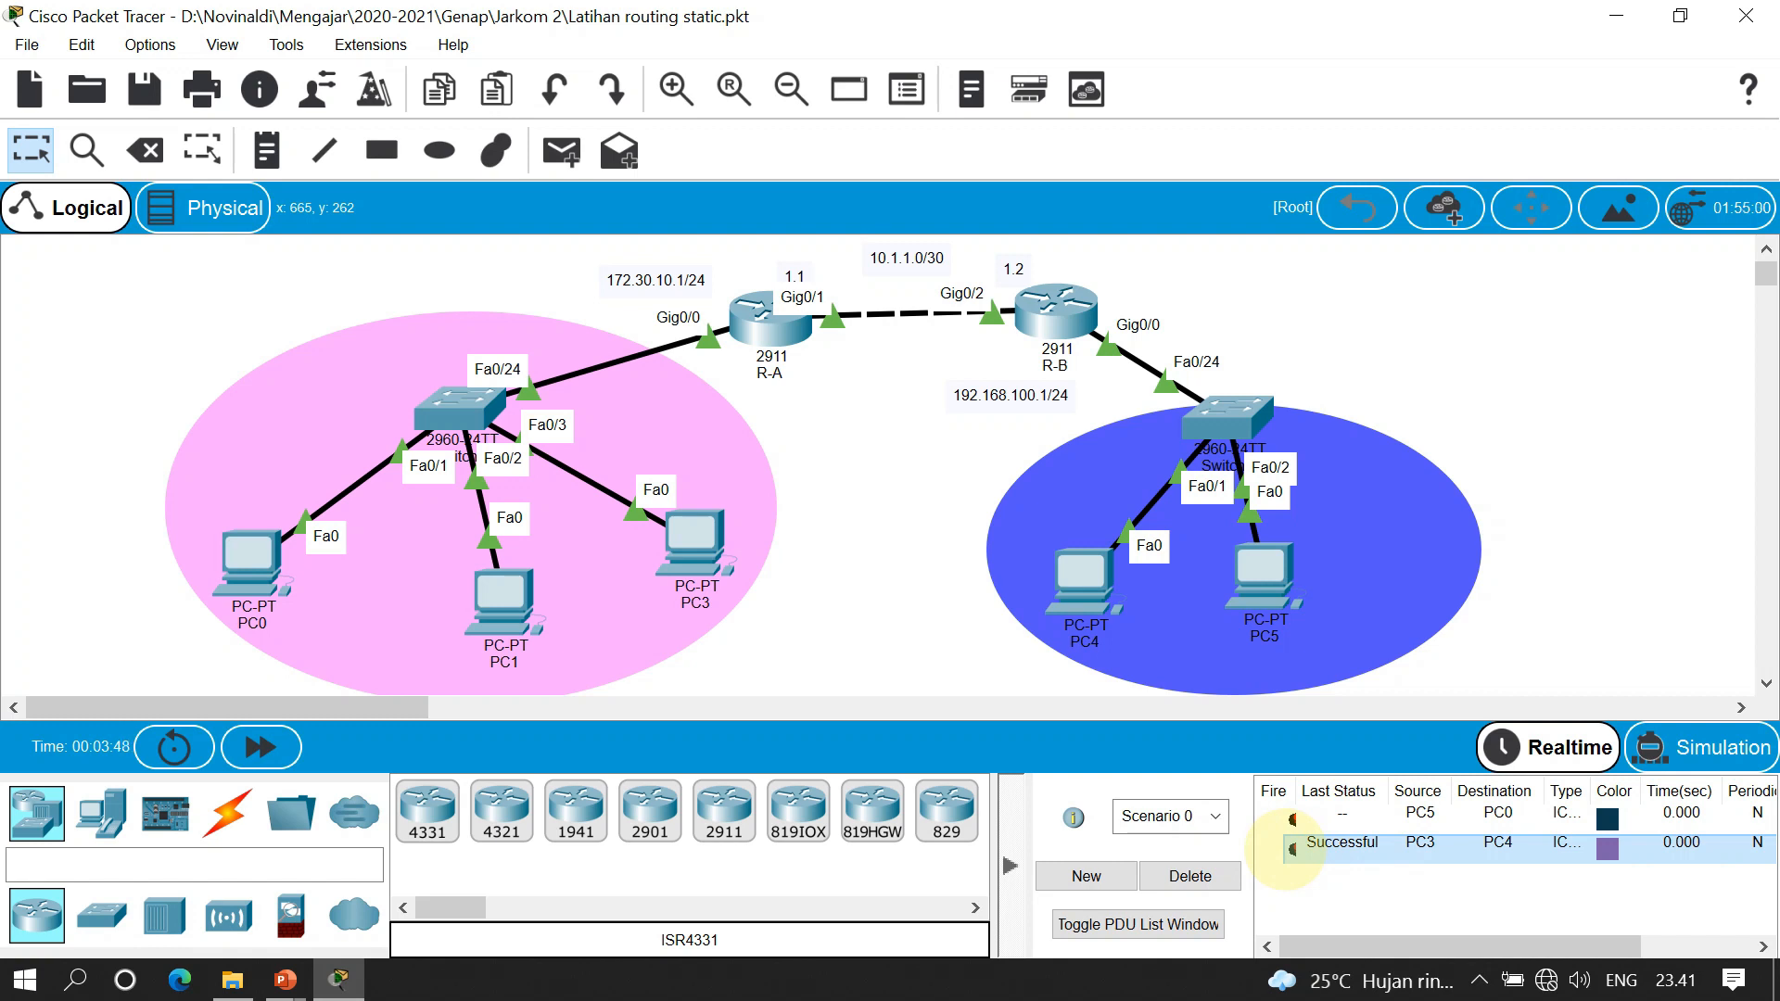
click(1190, 877)
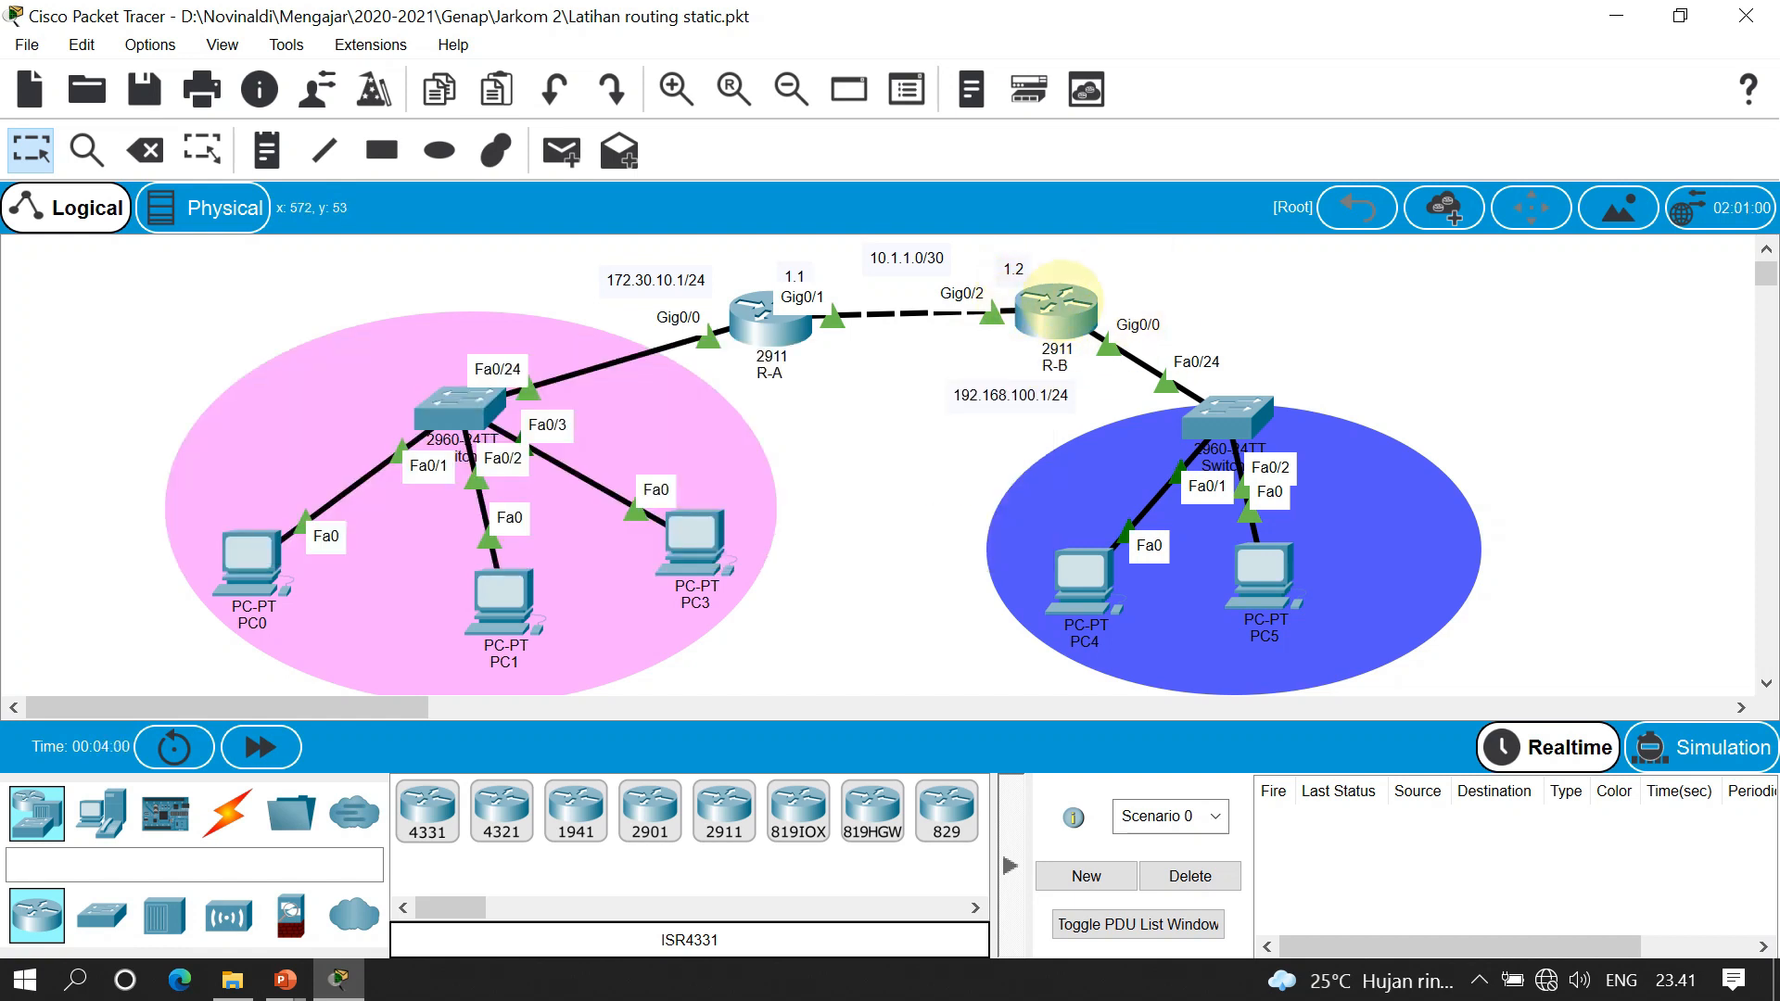
Open R-B's CLI and enter global configuration mode with enable and conf t
click(1057, 306)
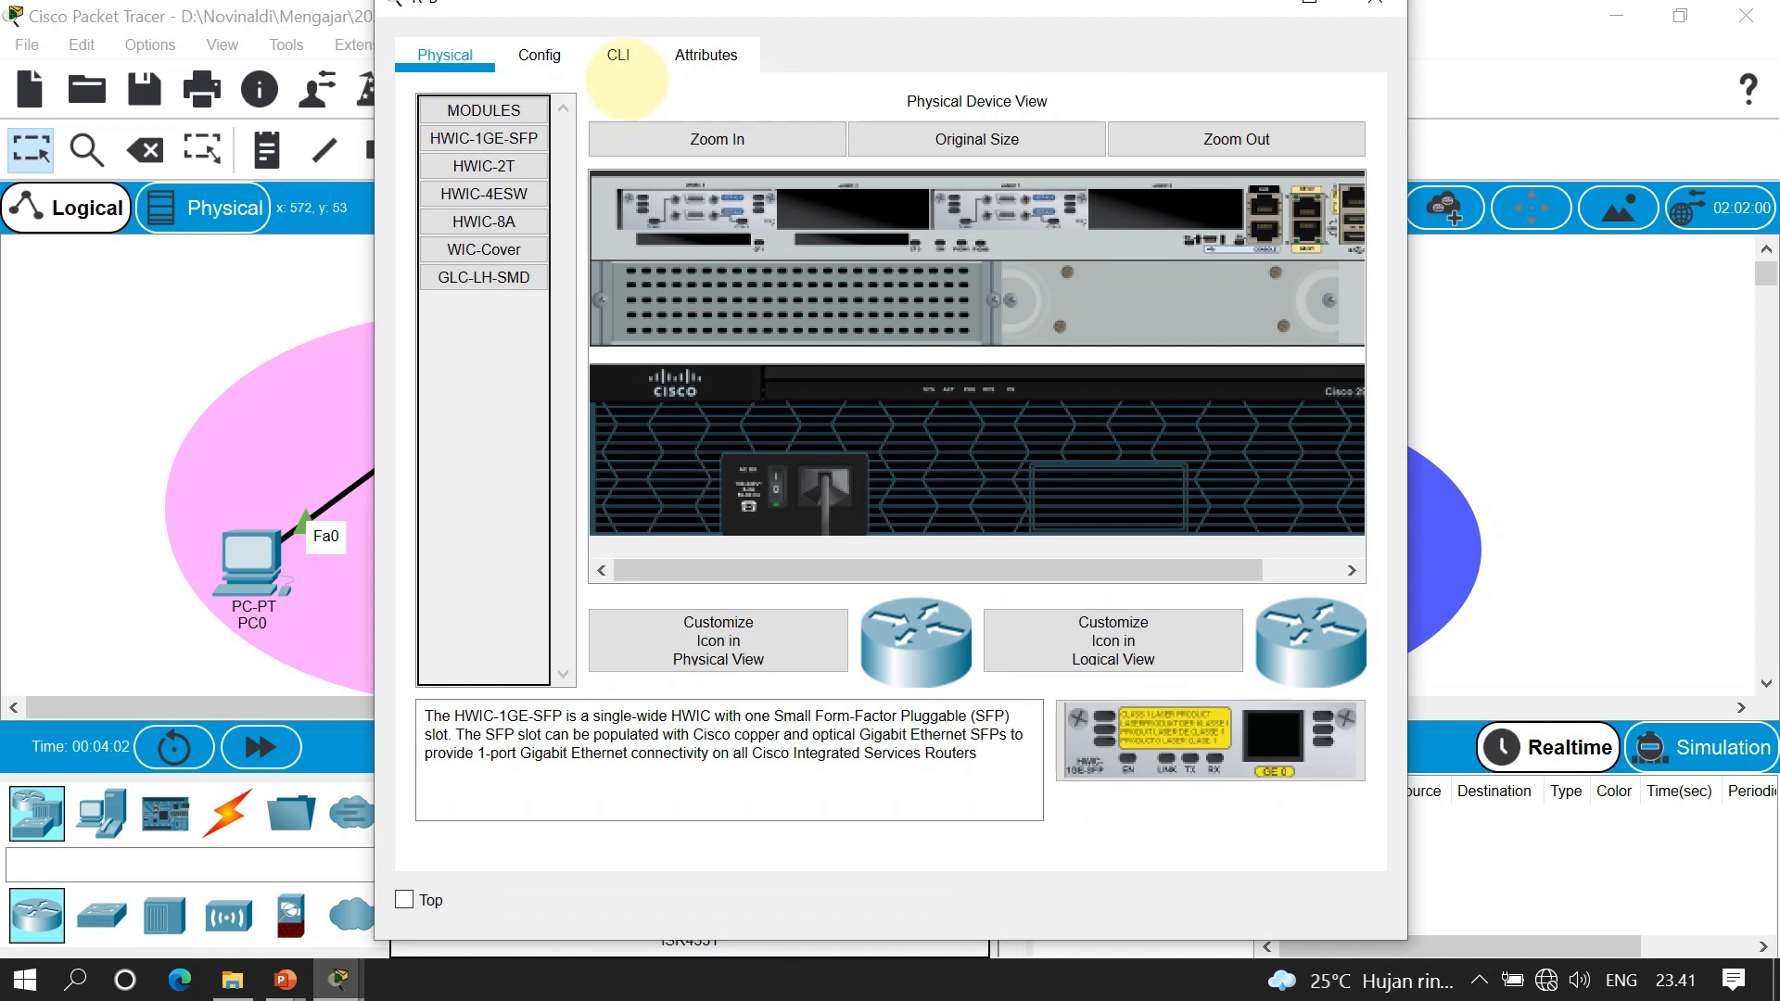
click(619, 55)
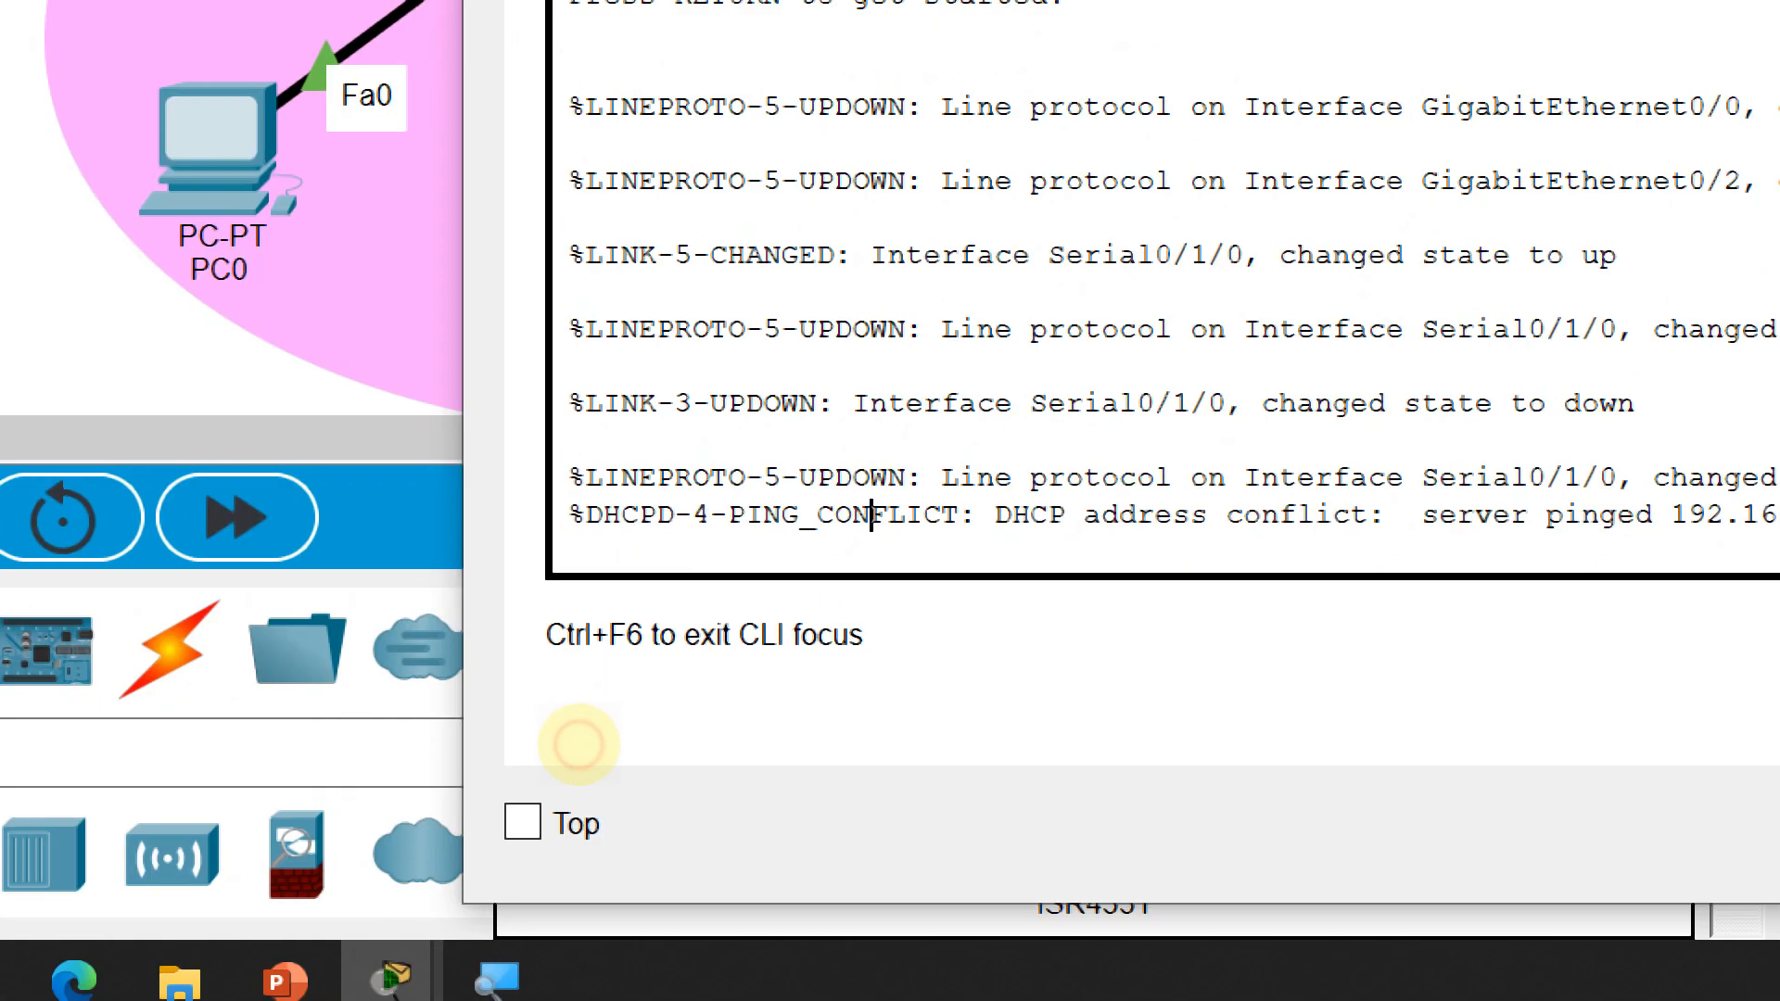
key(Return)
text(ena)
key(Return)
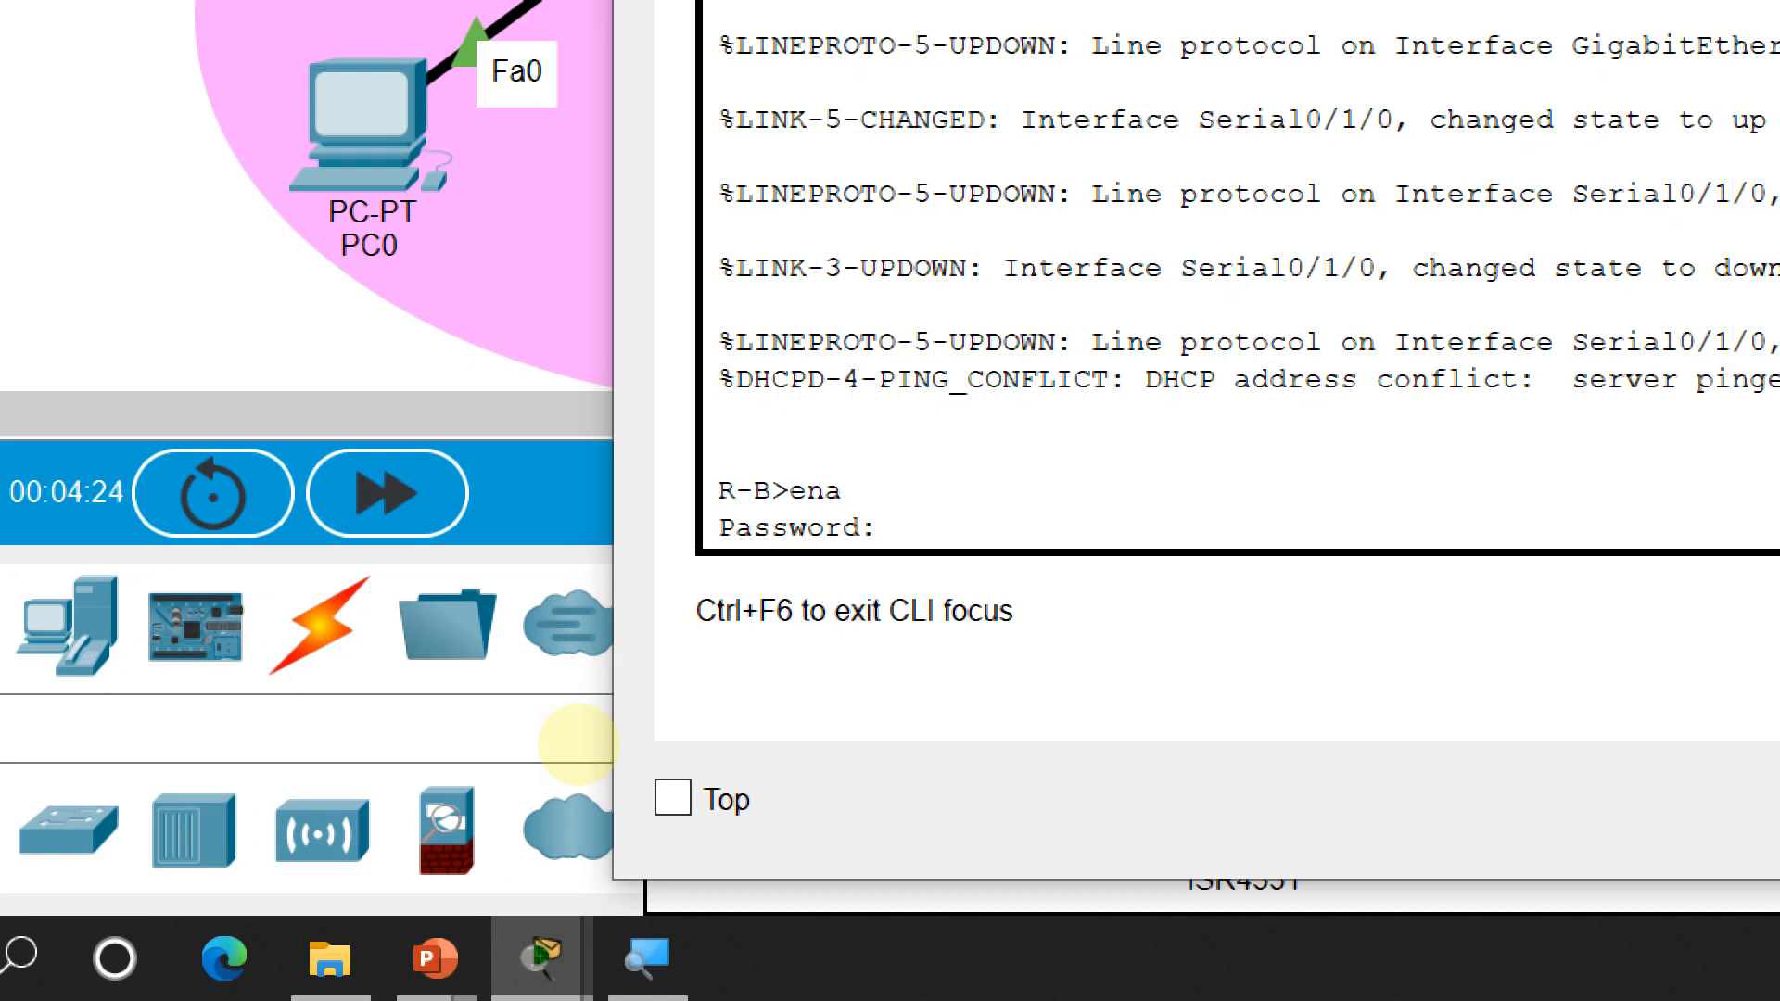
key(Return)
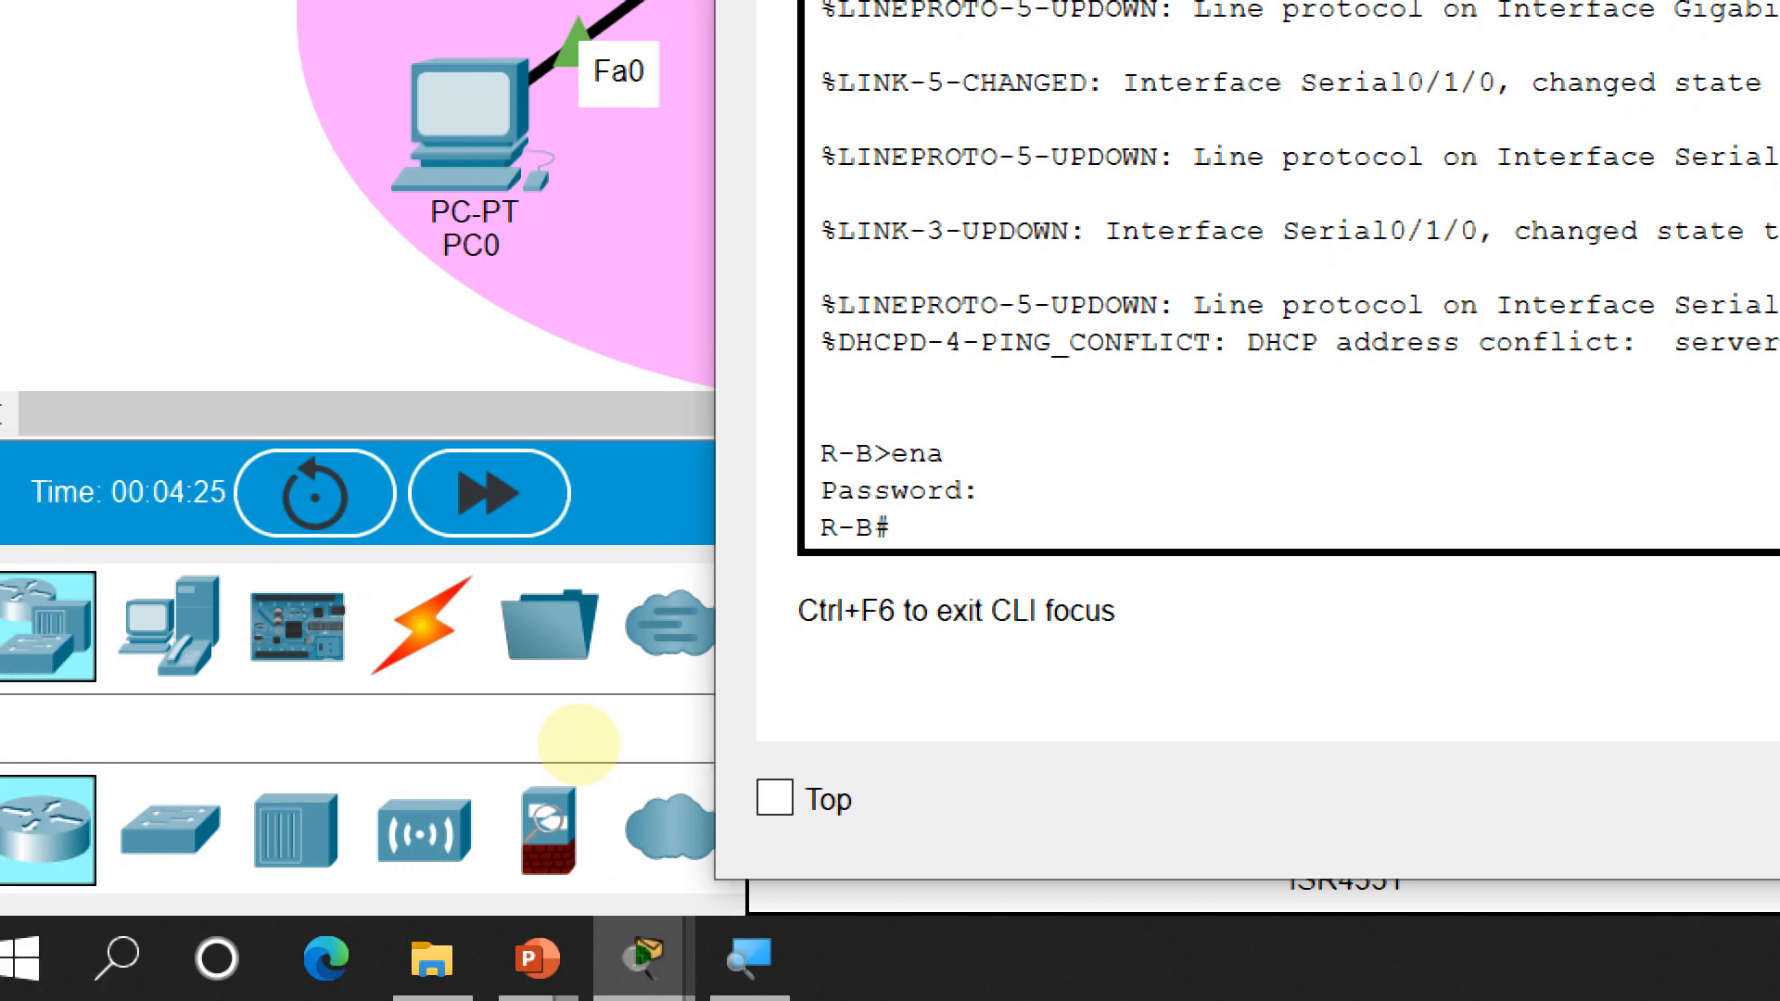
text(conf t)
key(Return)
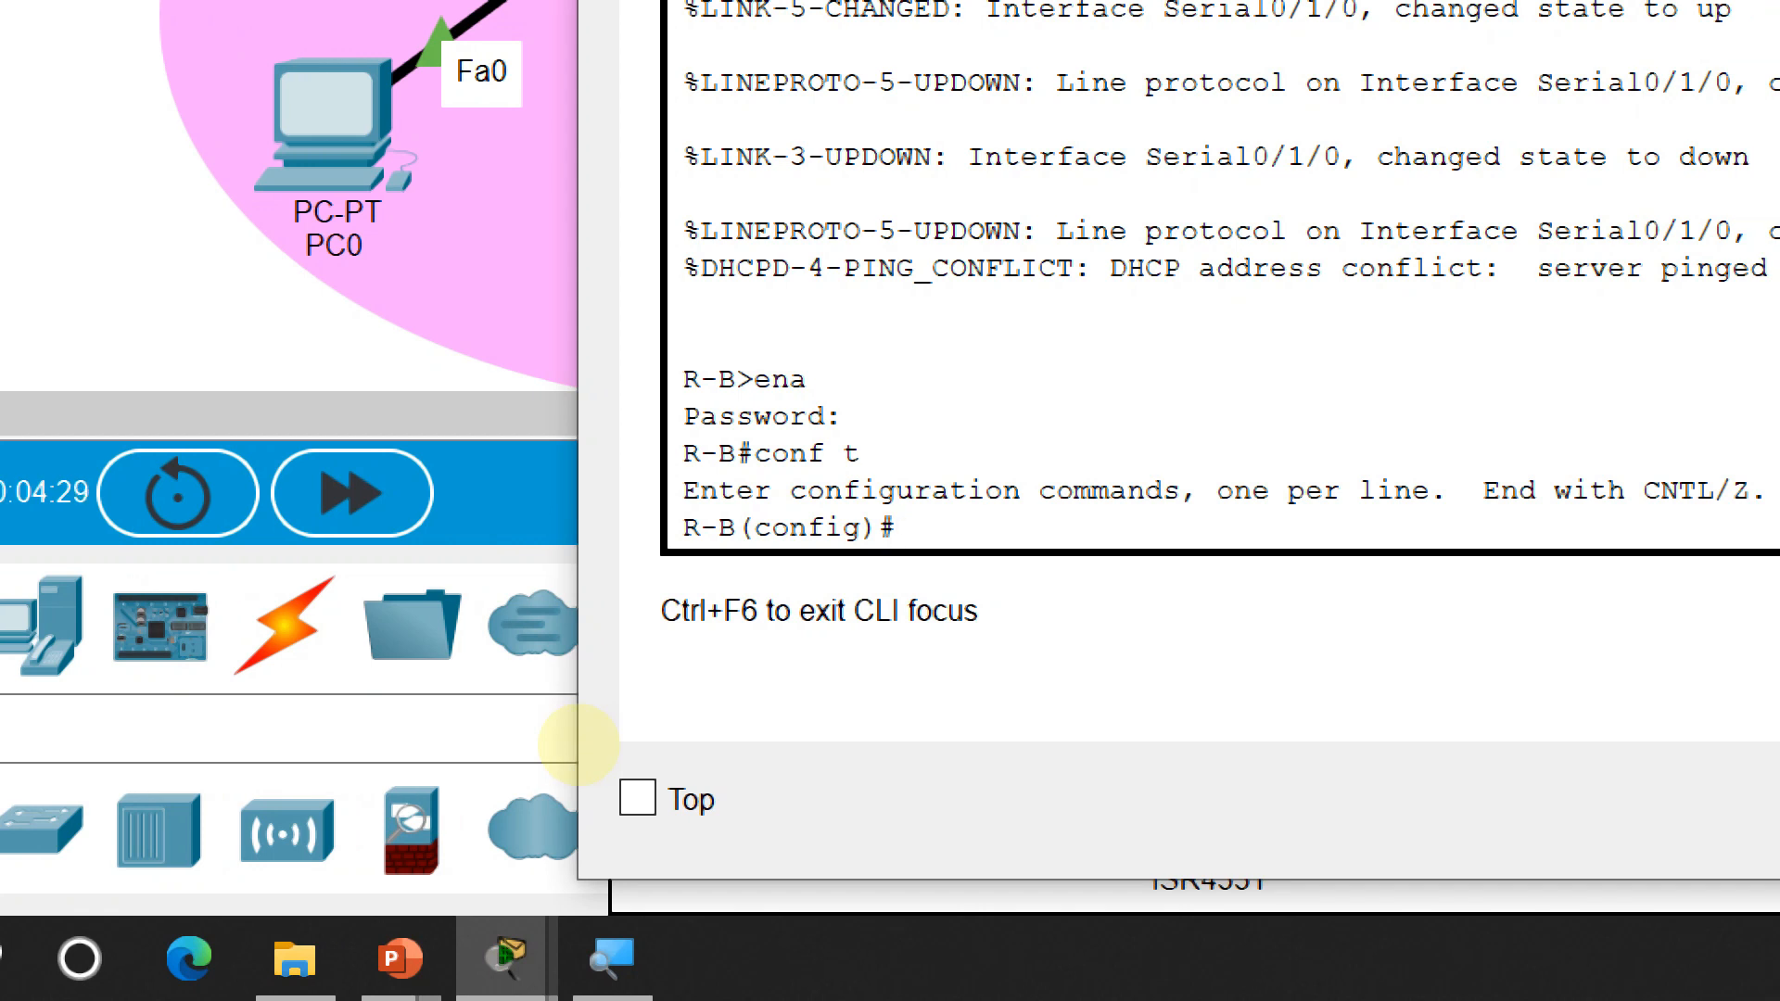
Set an enable secret password on R-B and the IP domain name novi.net
text(enable ser)
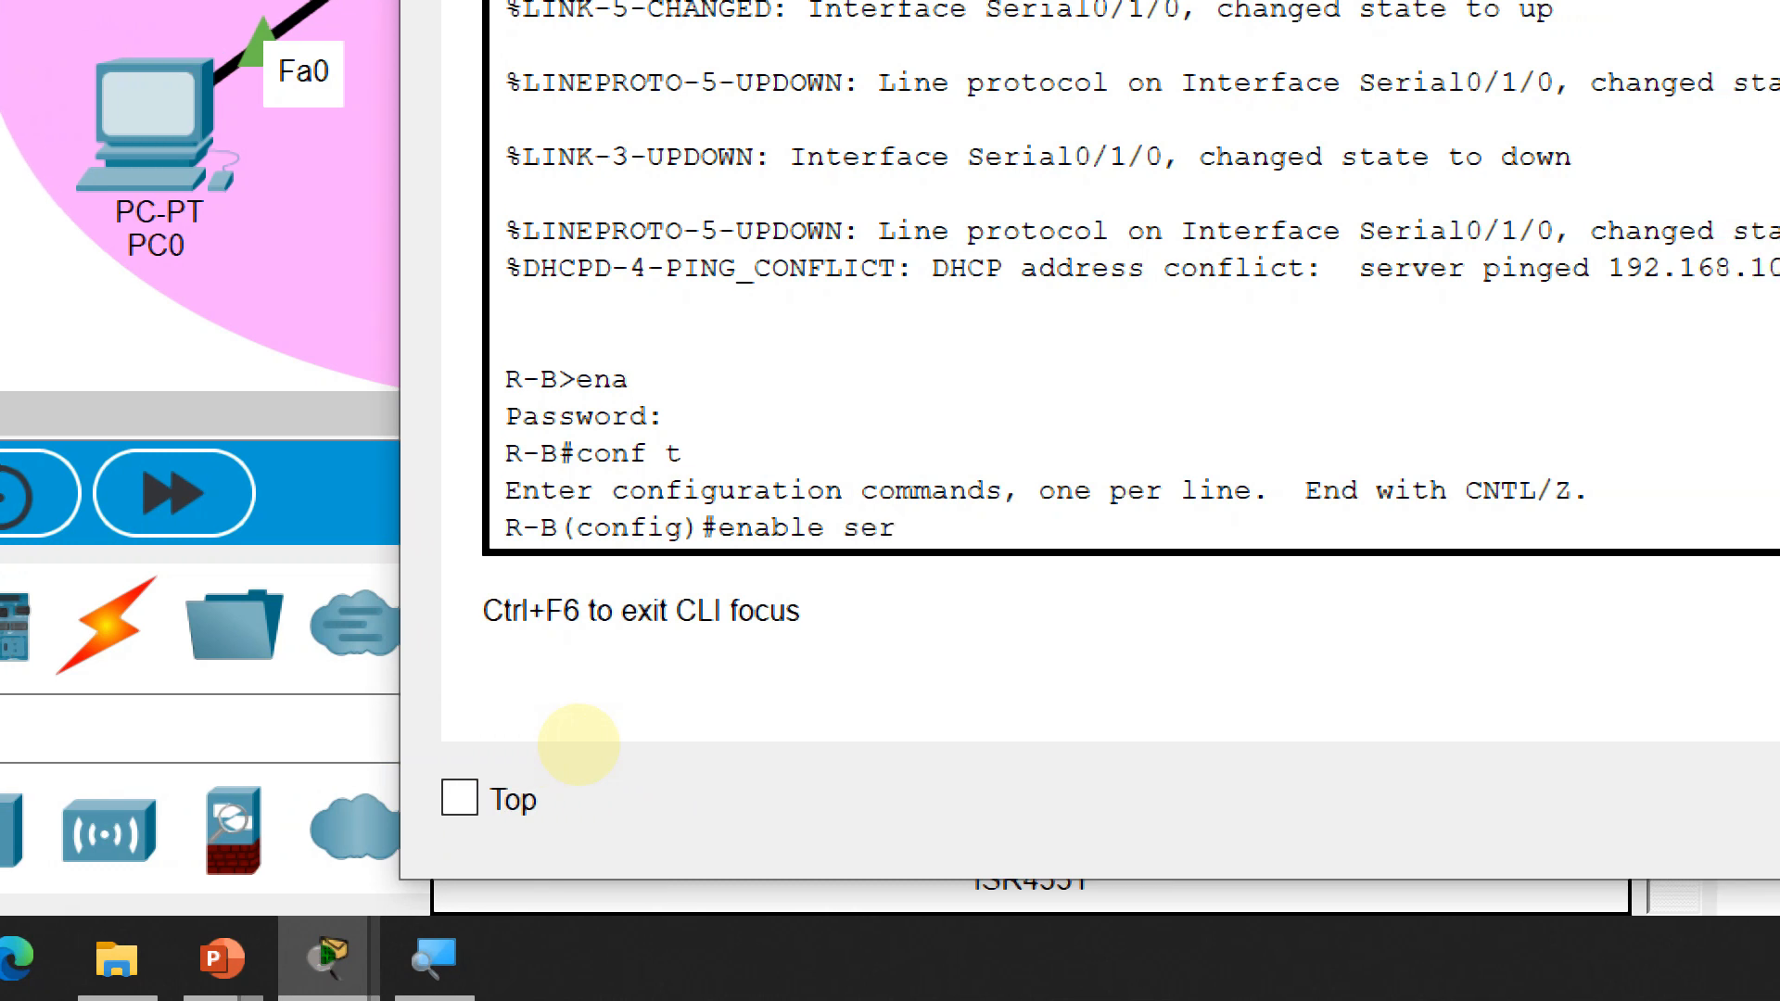
key(BackSpace)
text(cret)
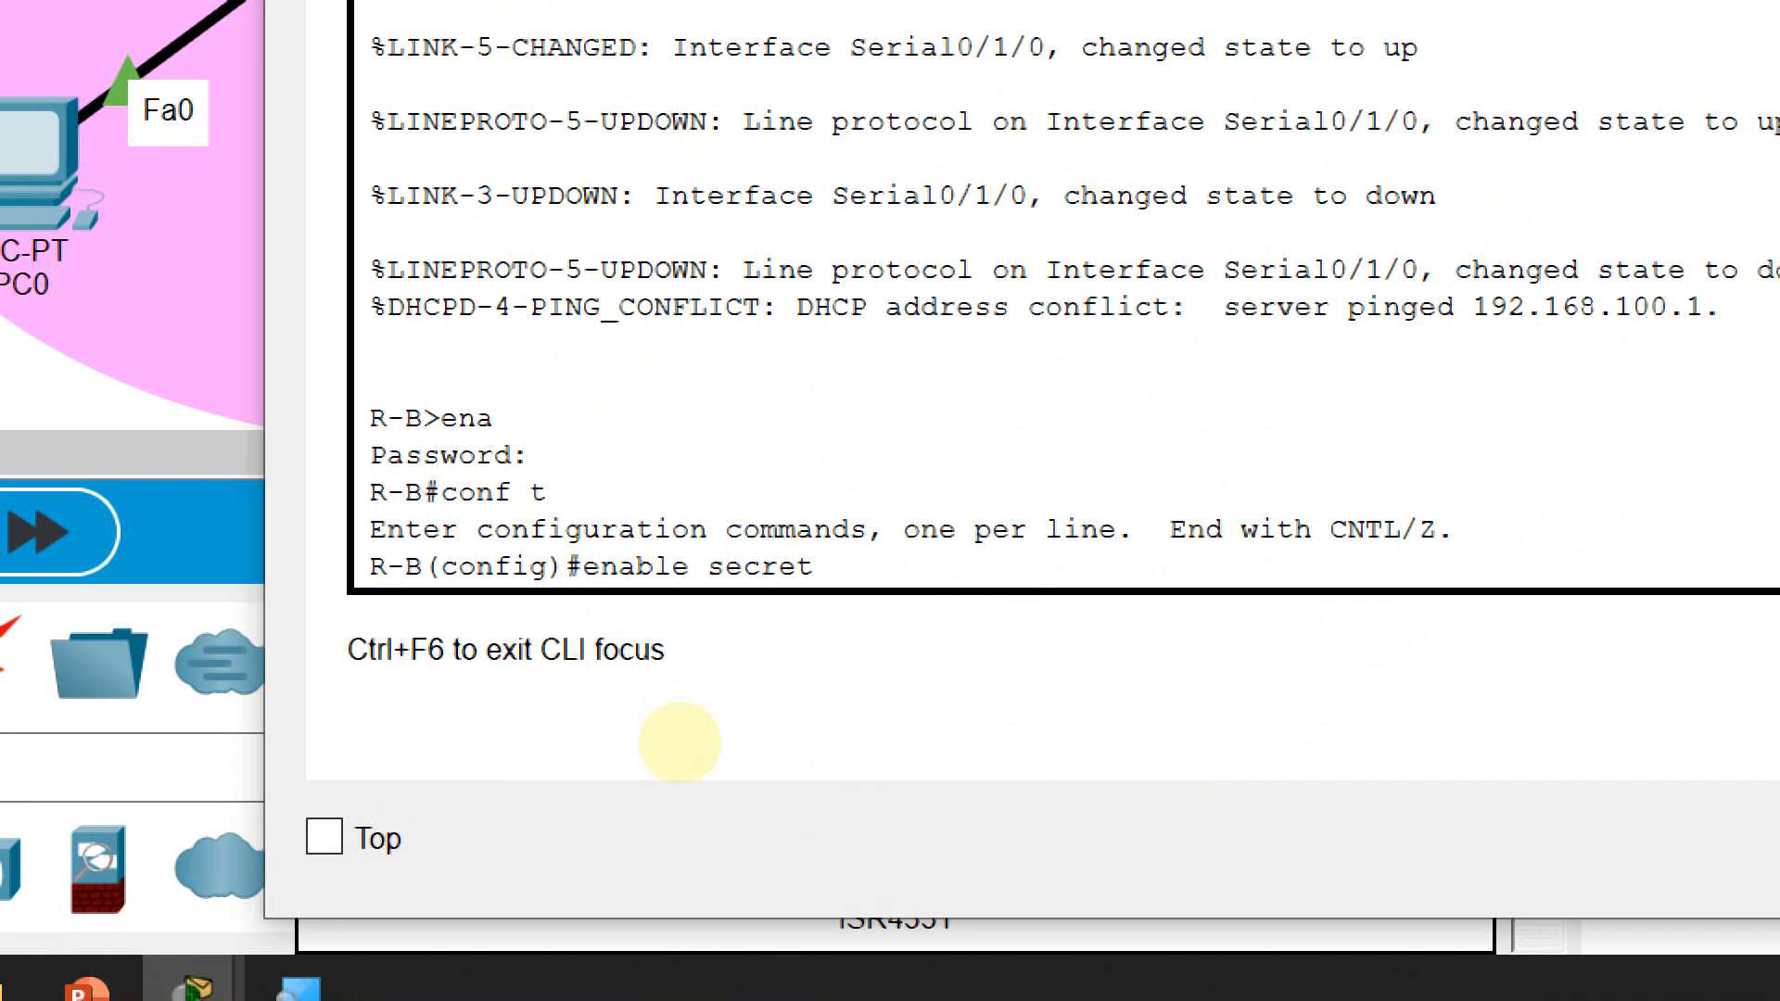
text(12345)
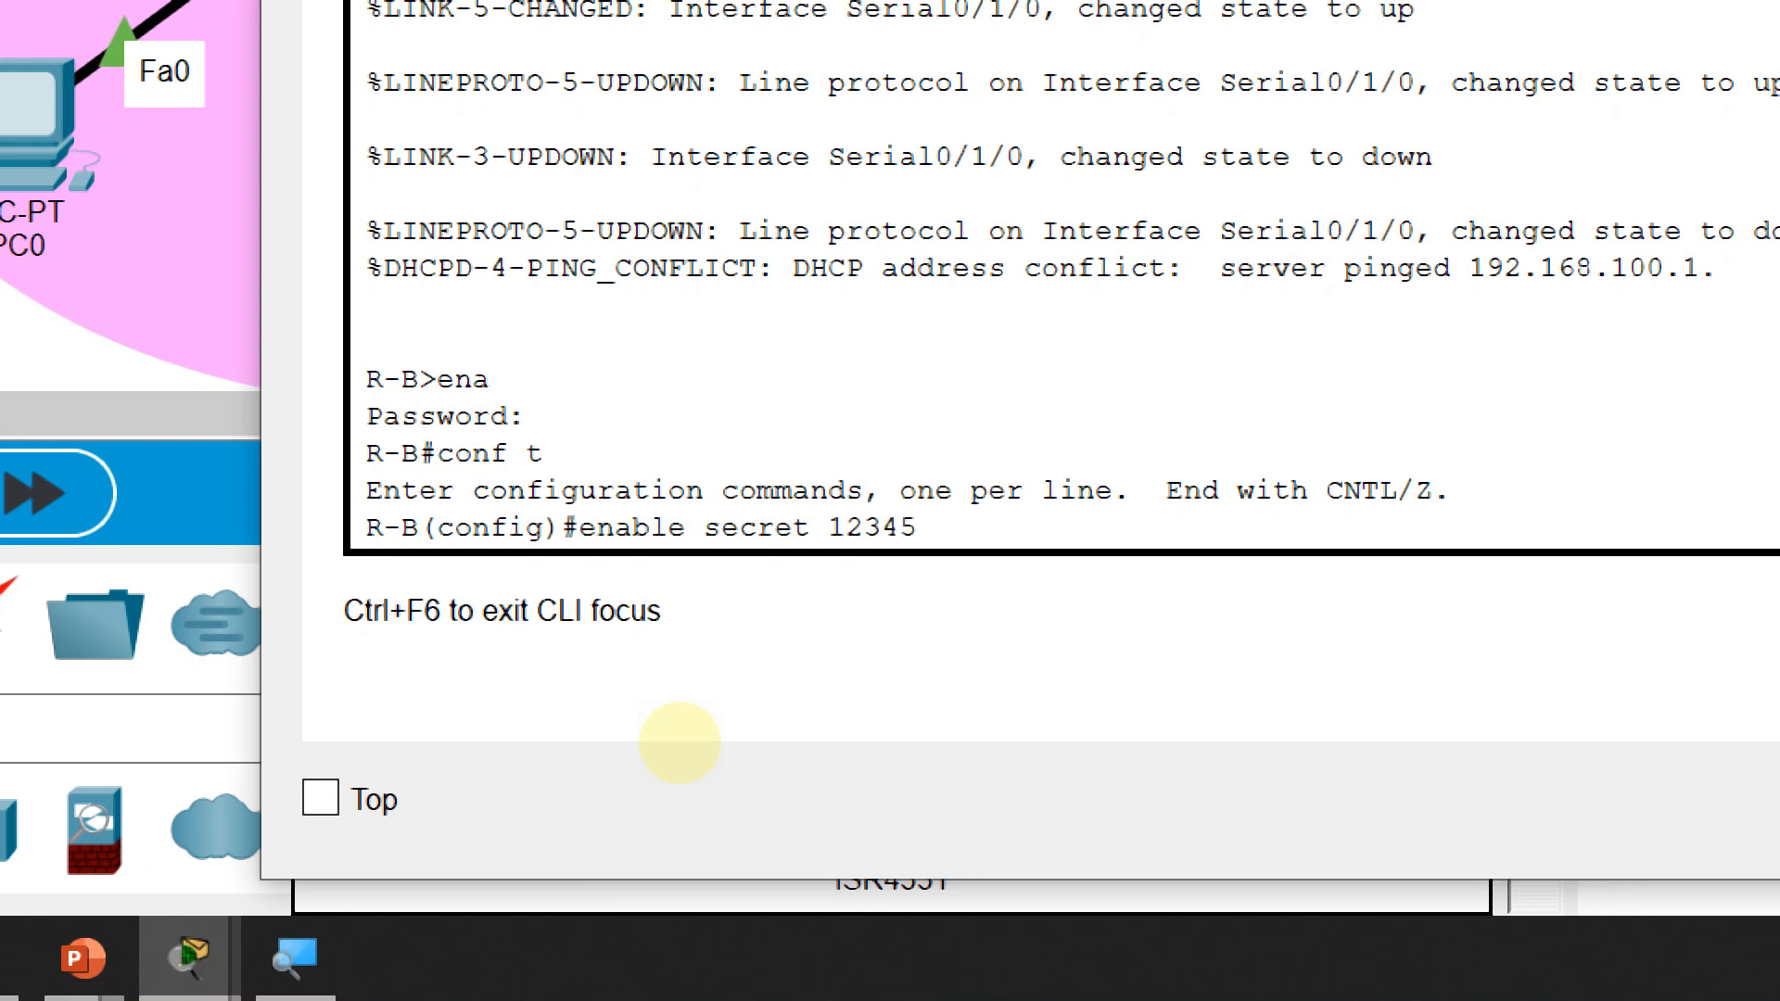
text(6)
key(Return)
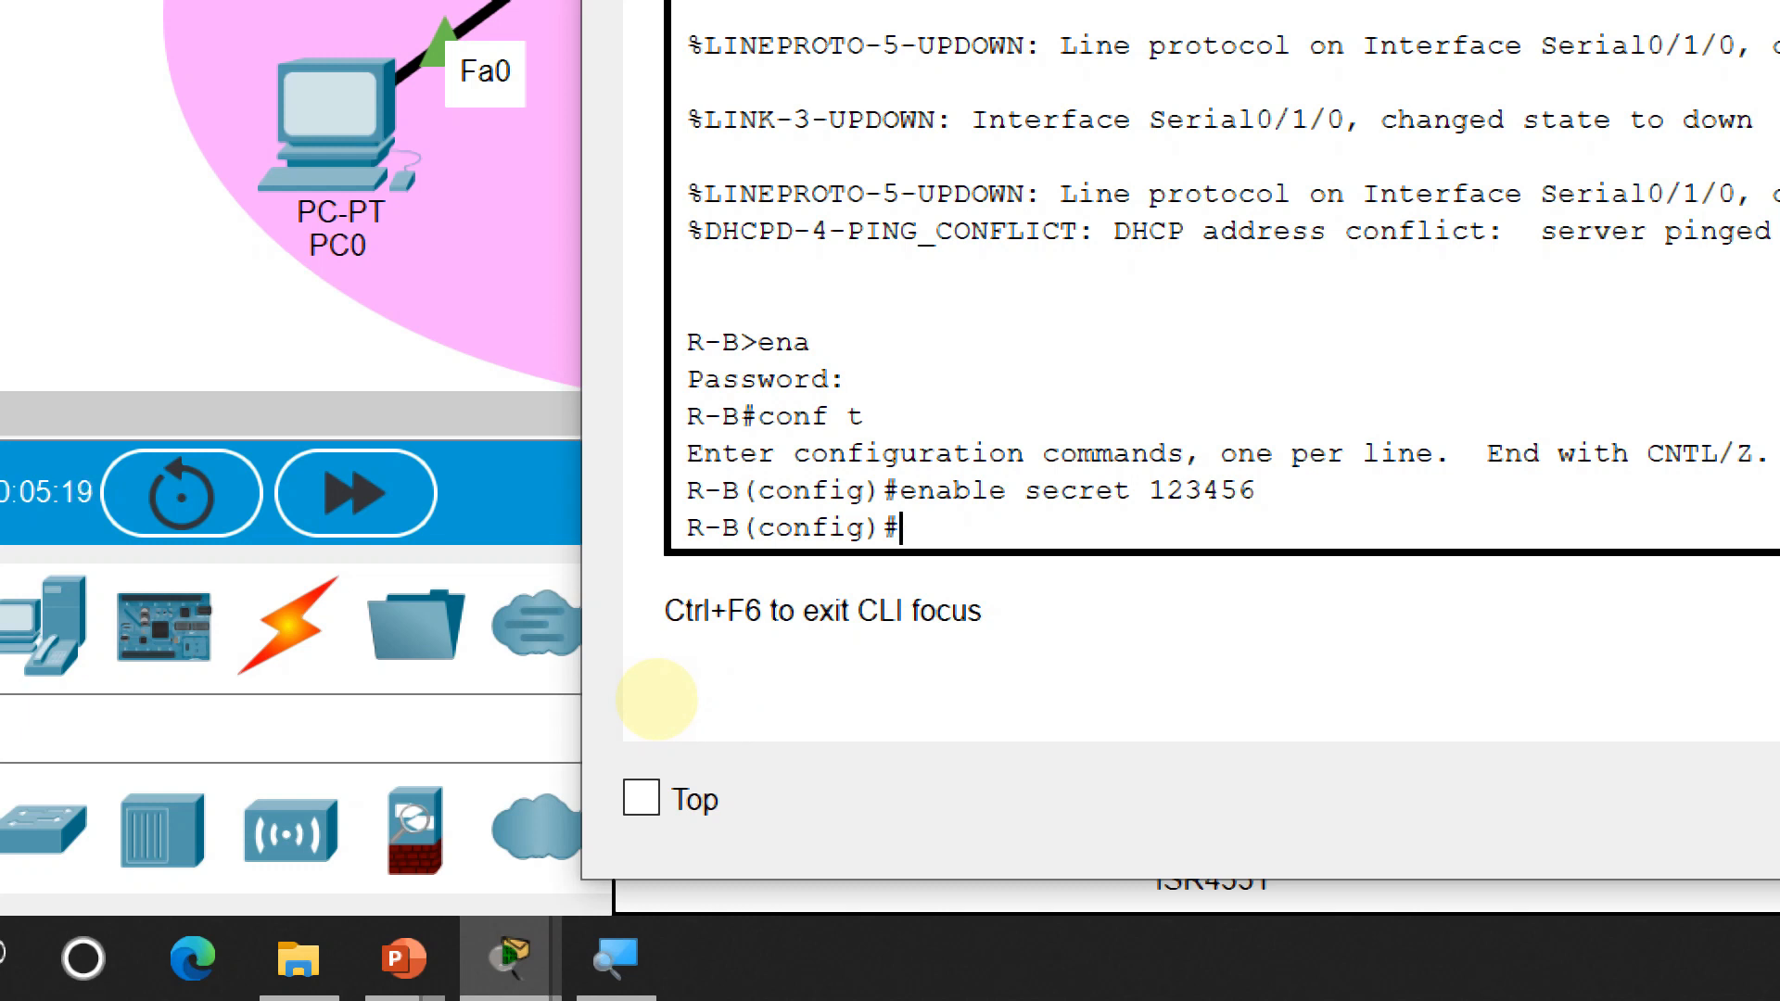
text(ip domain-name )
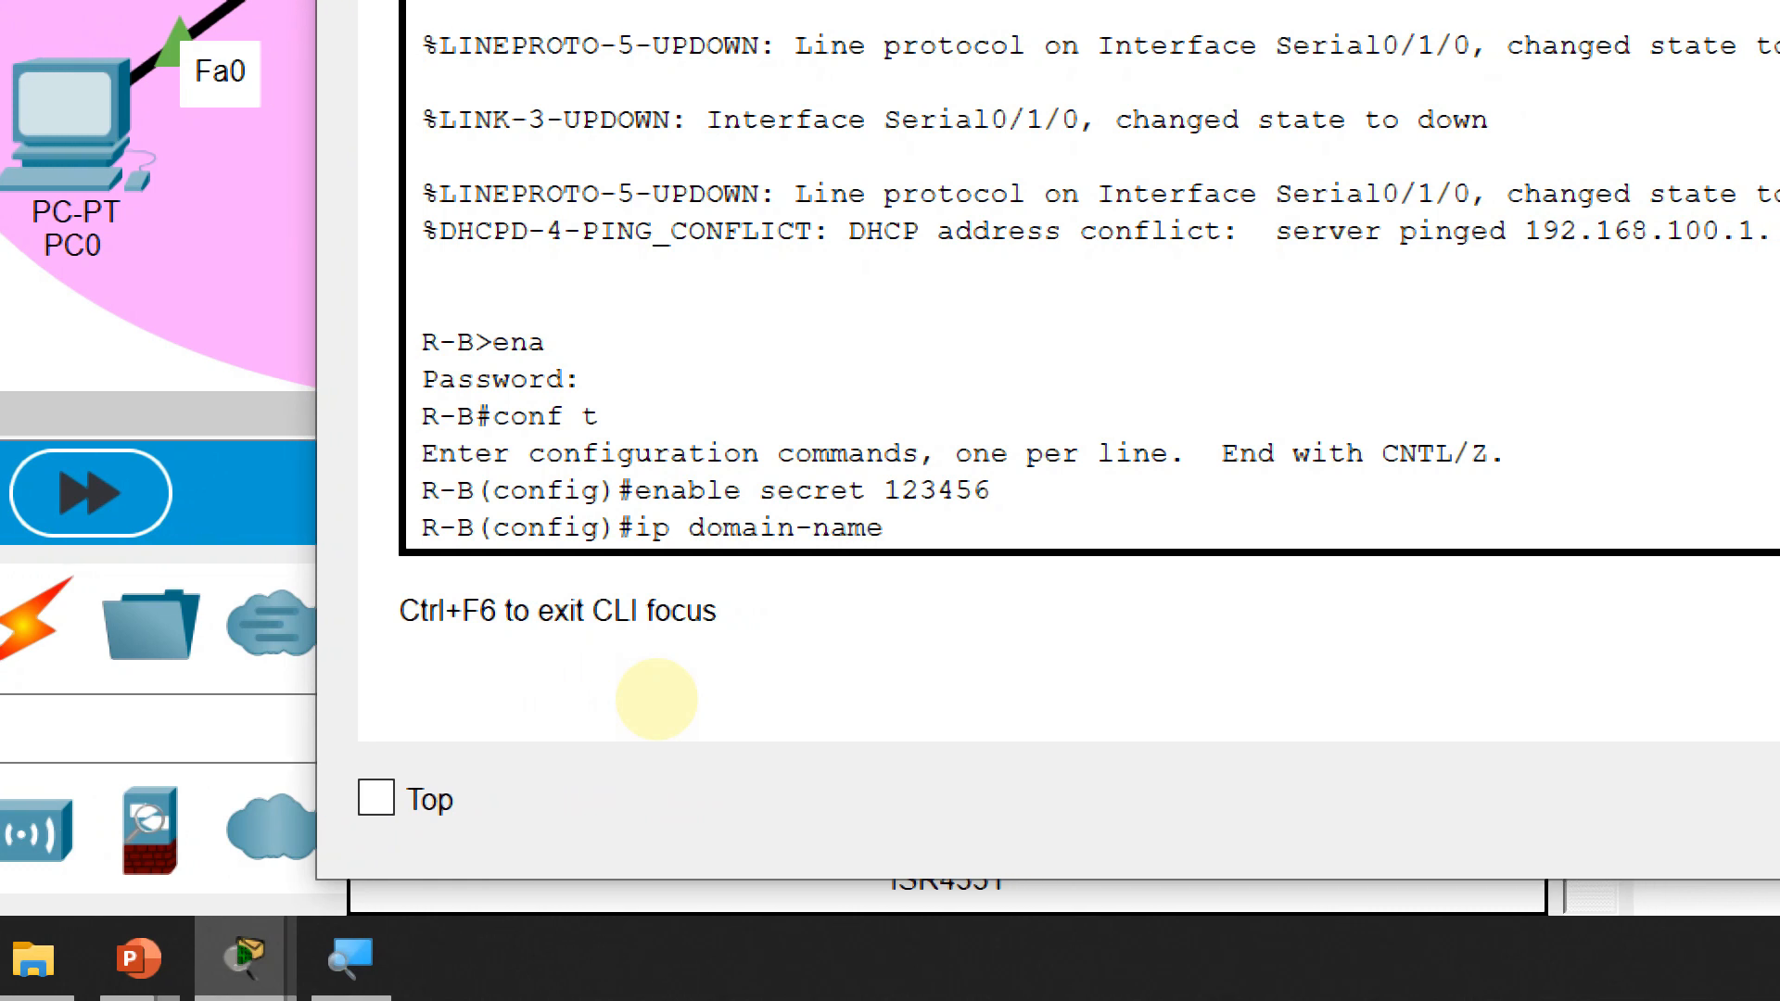
text(novi)
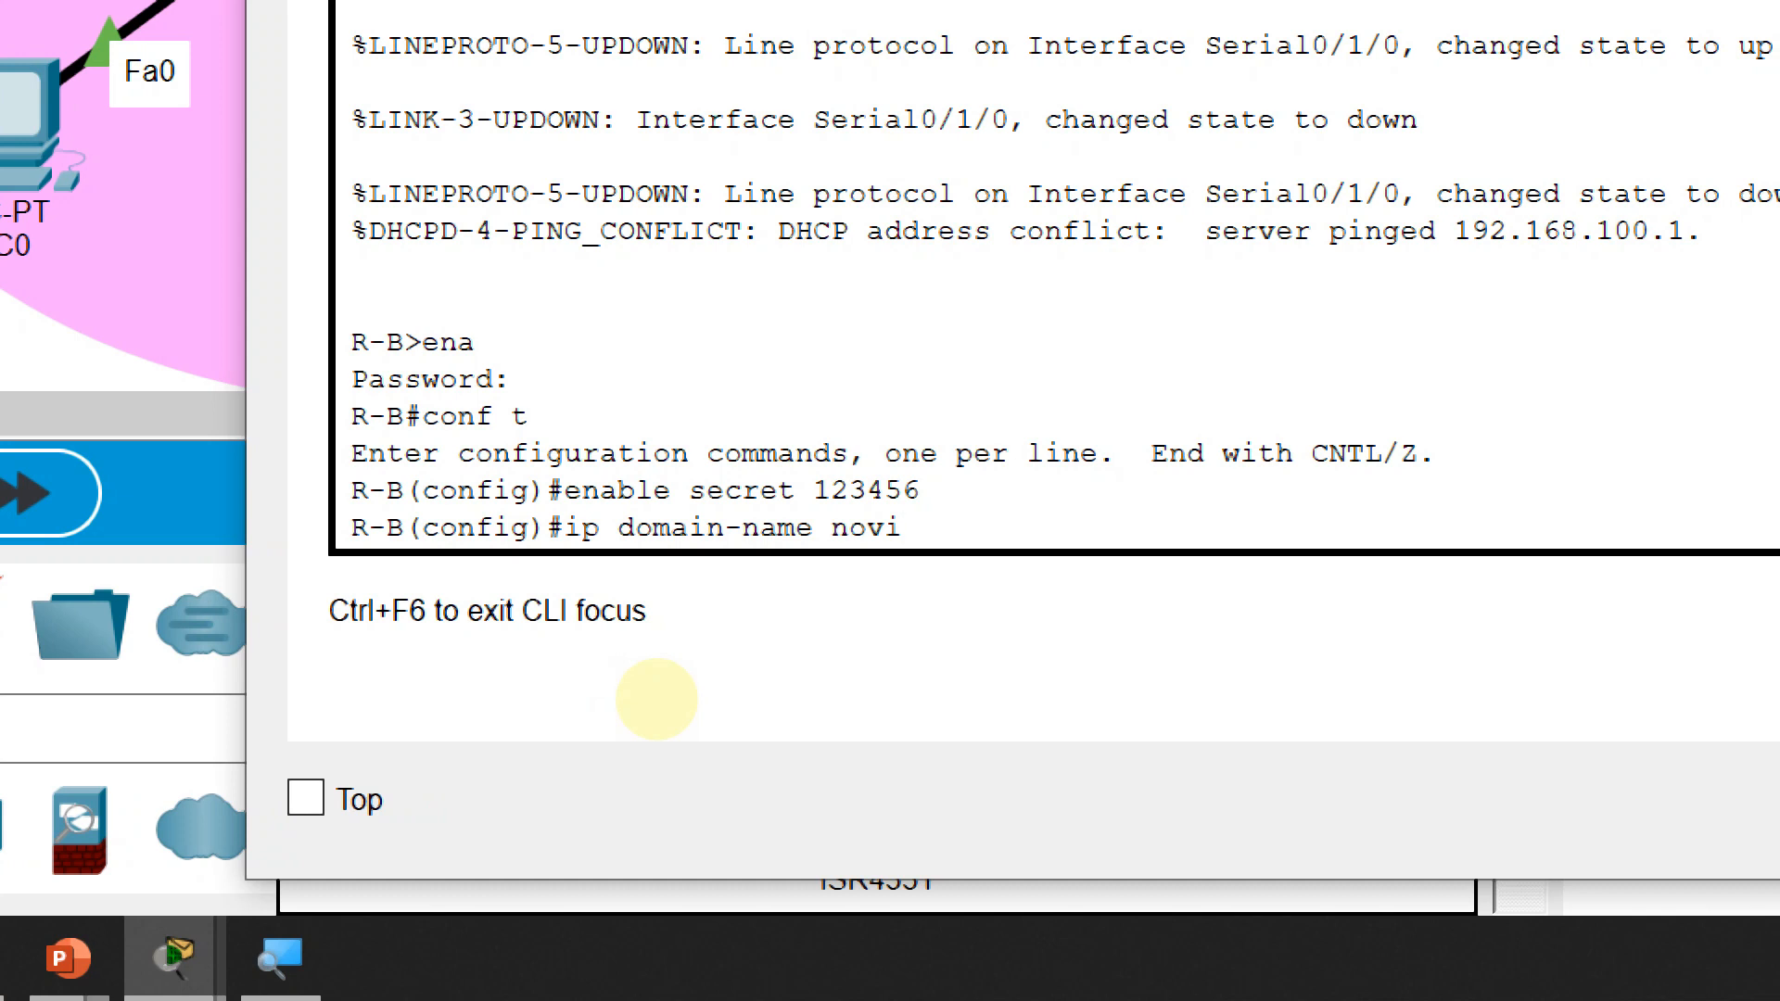
text(.net)
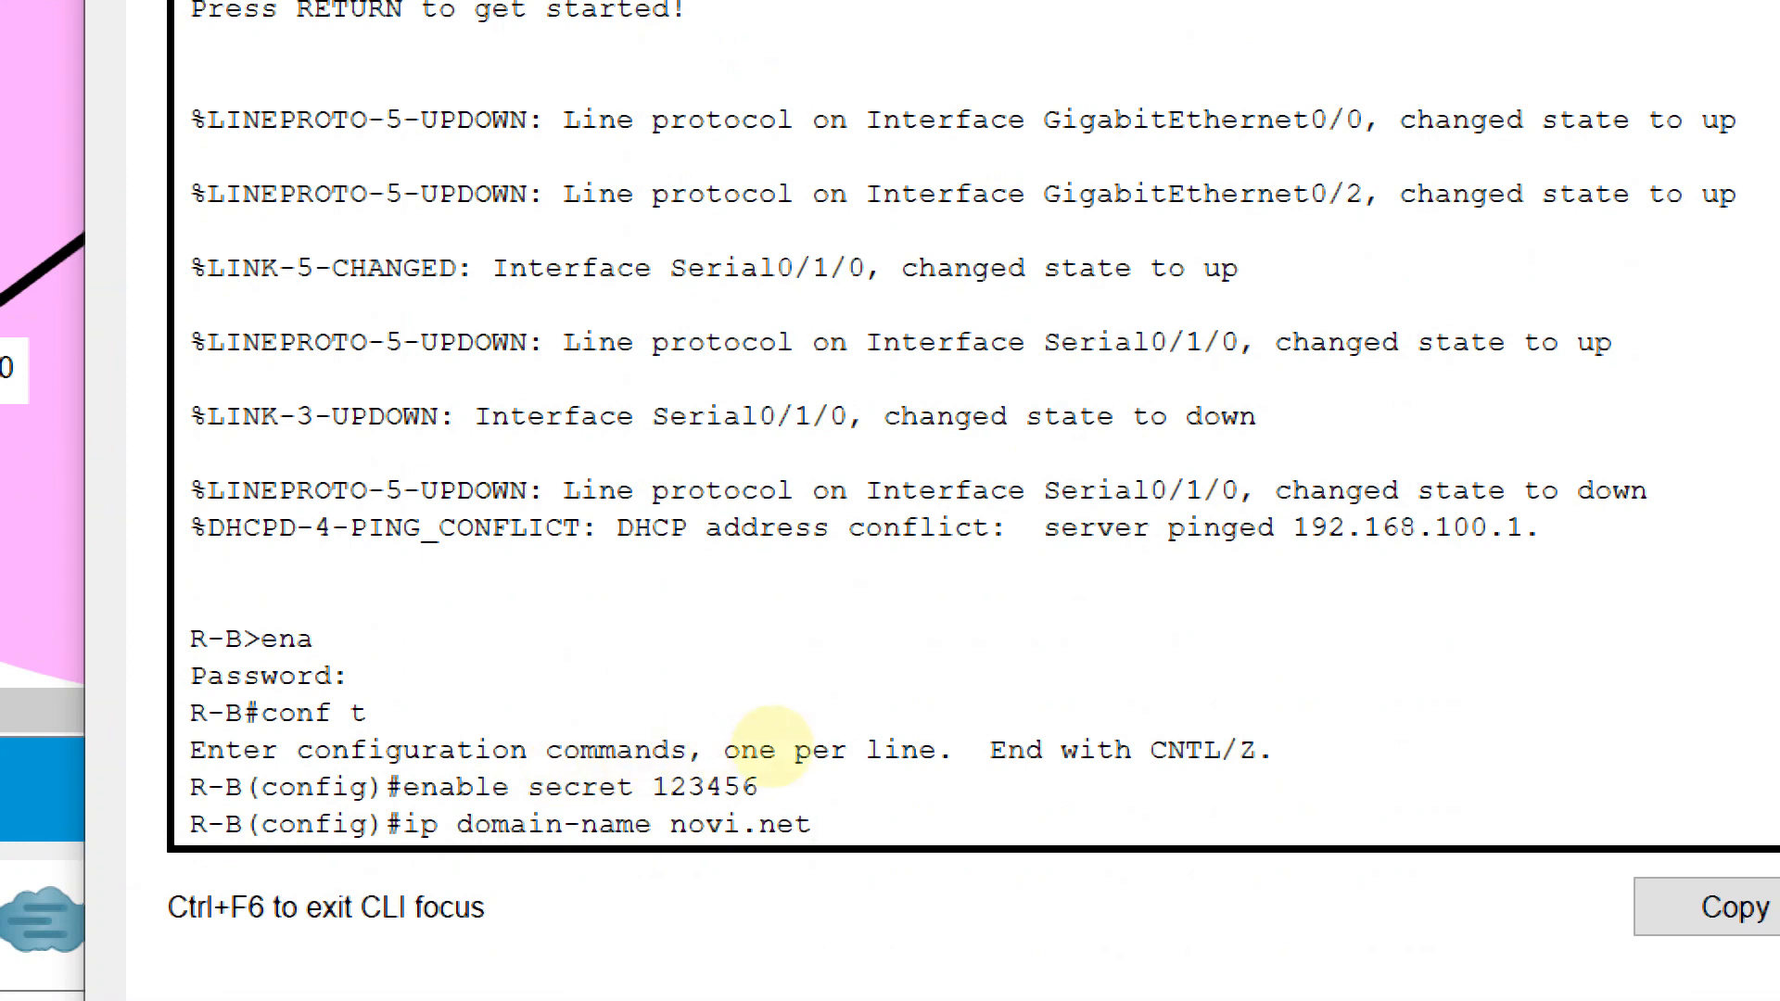
key(Return)
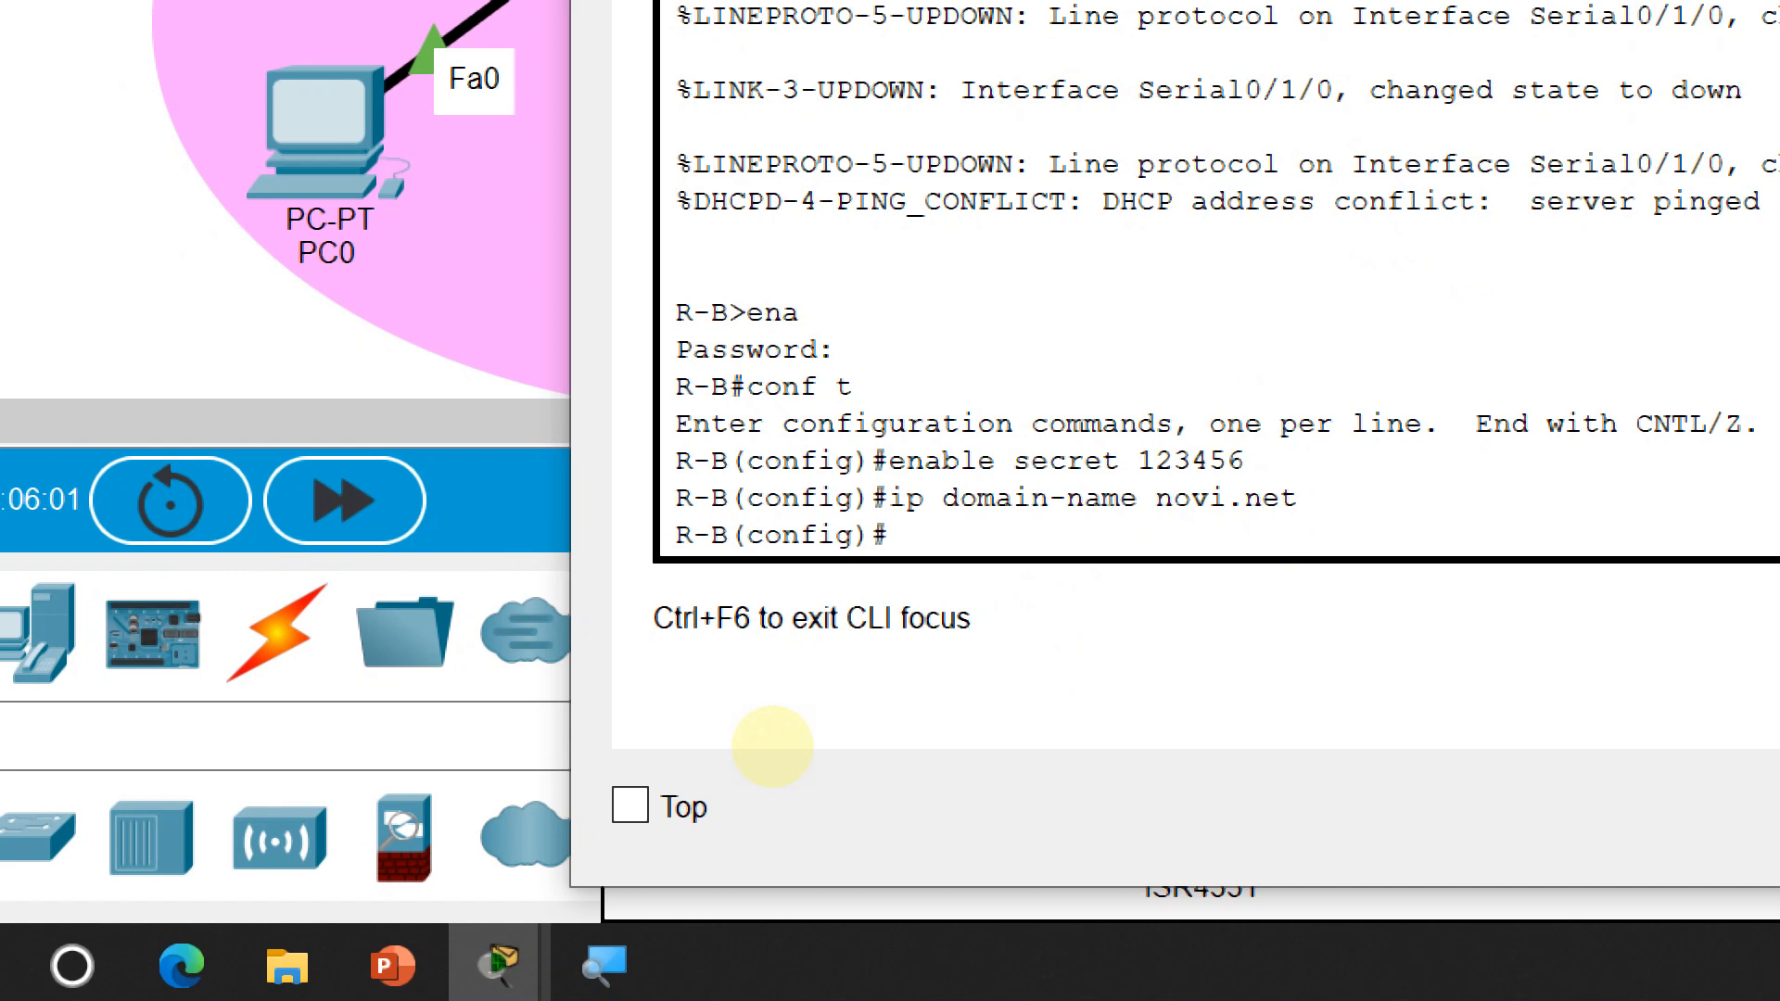
Regenerate R-B's RSA crypto keys with a 2048-bit modulus, replacing the existing keys
text(cry)
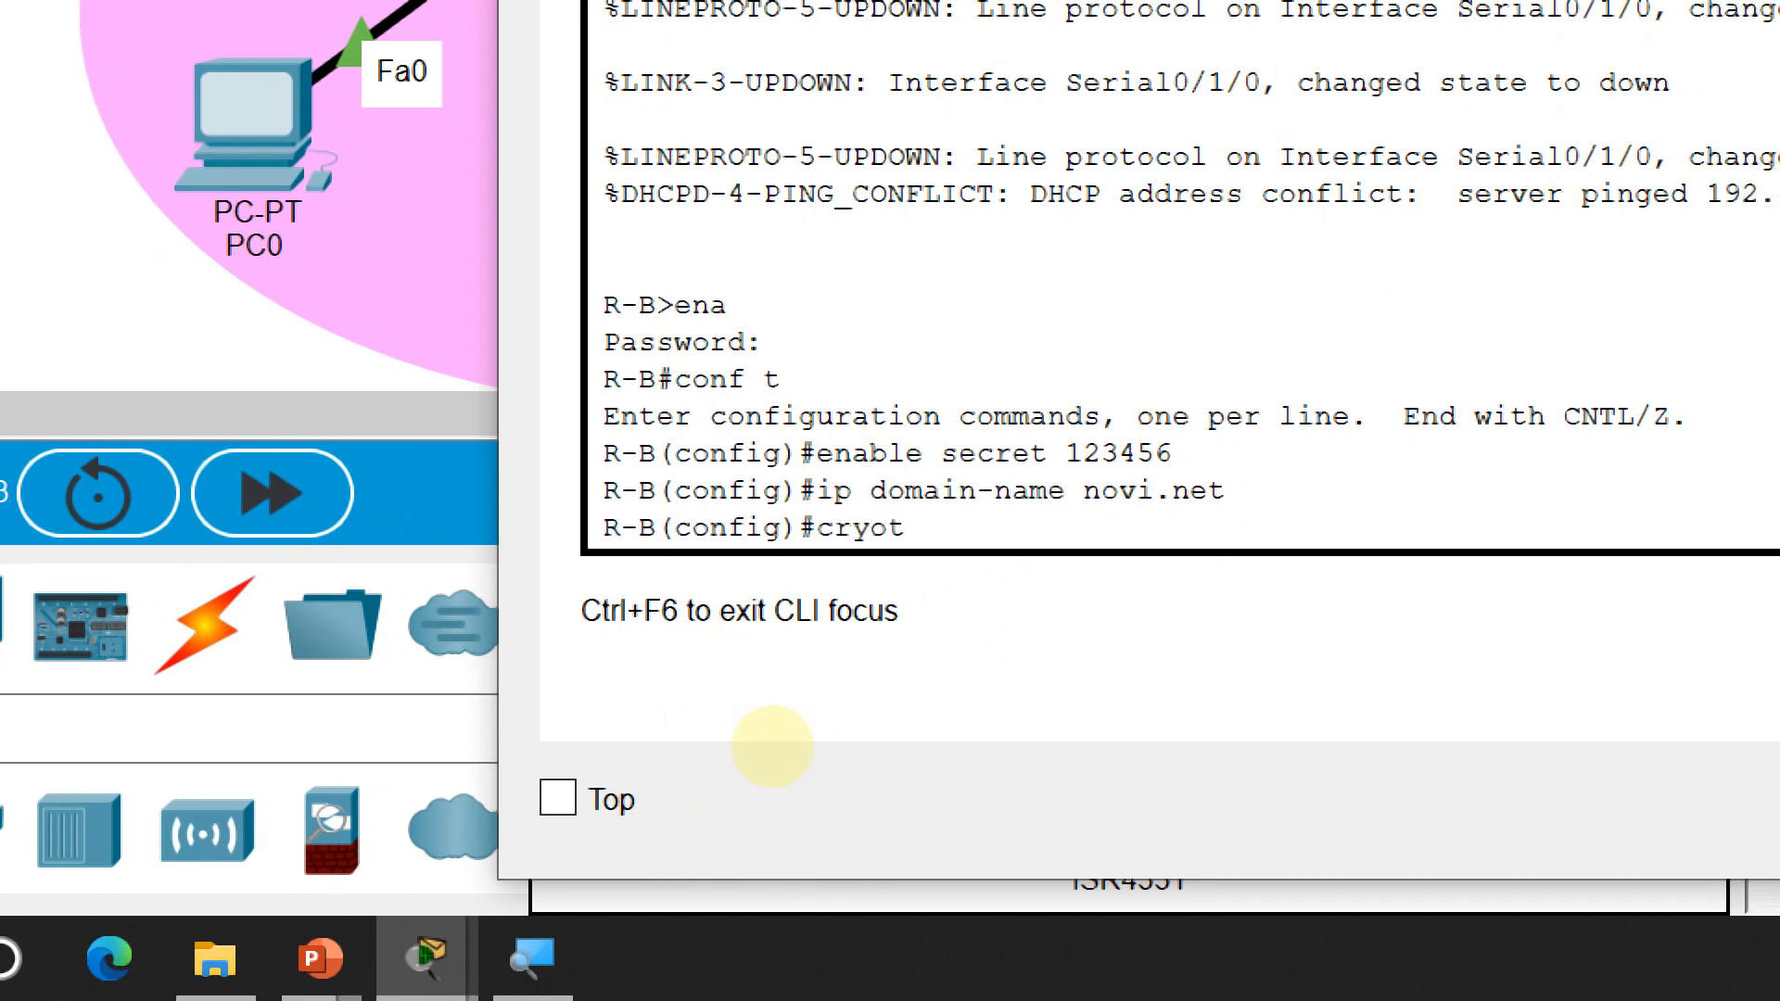
text(pto k)
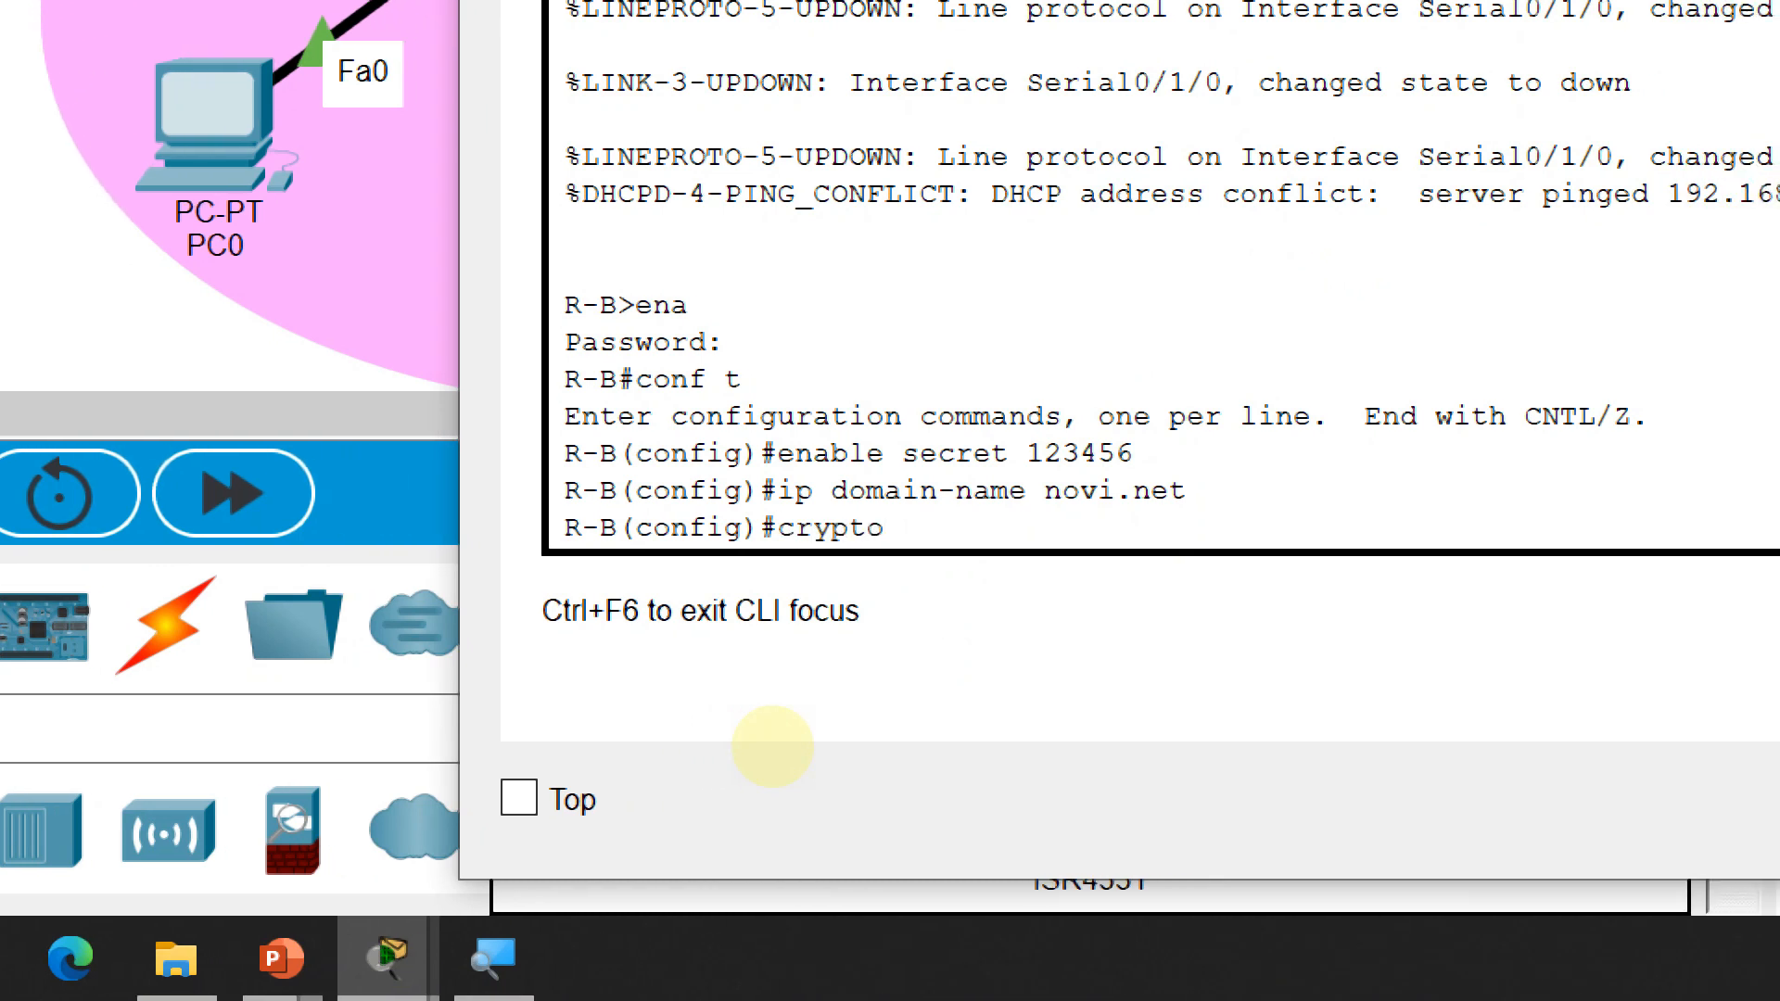
text(ey gener)
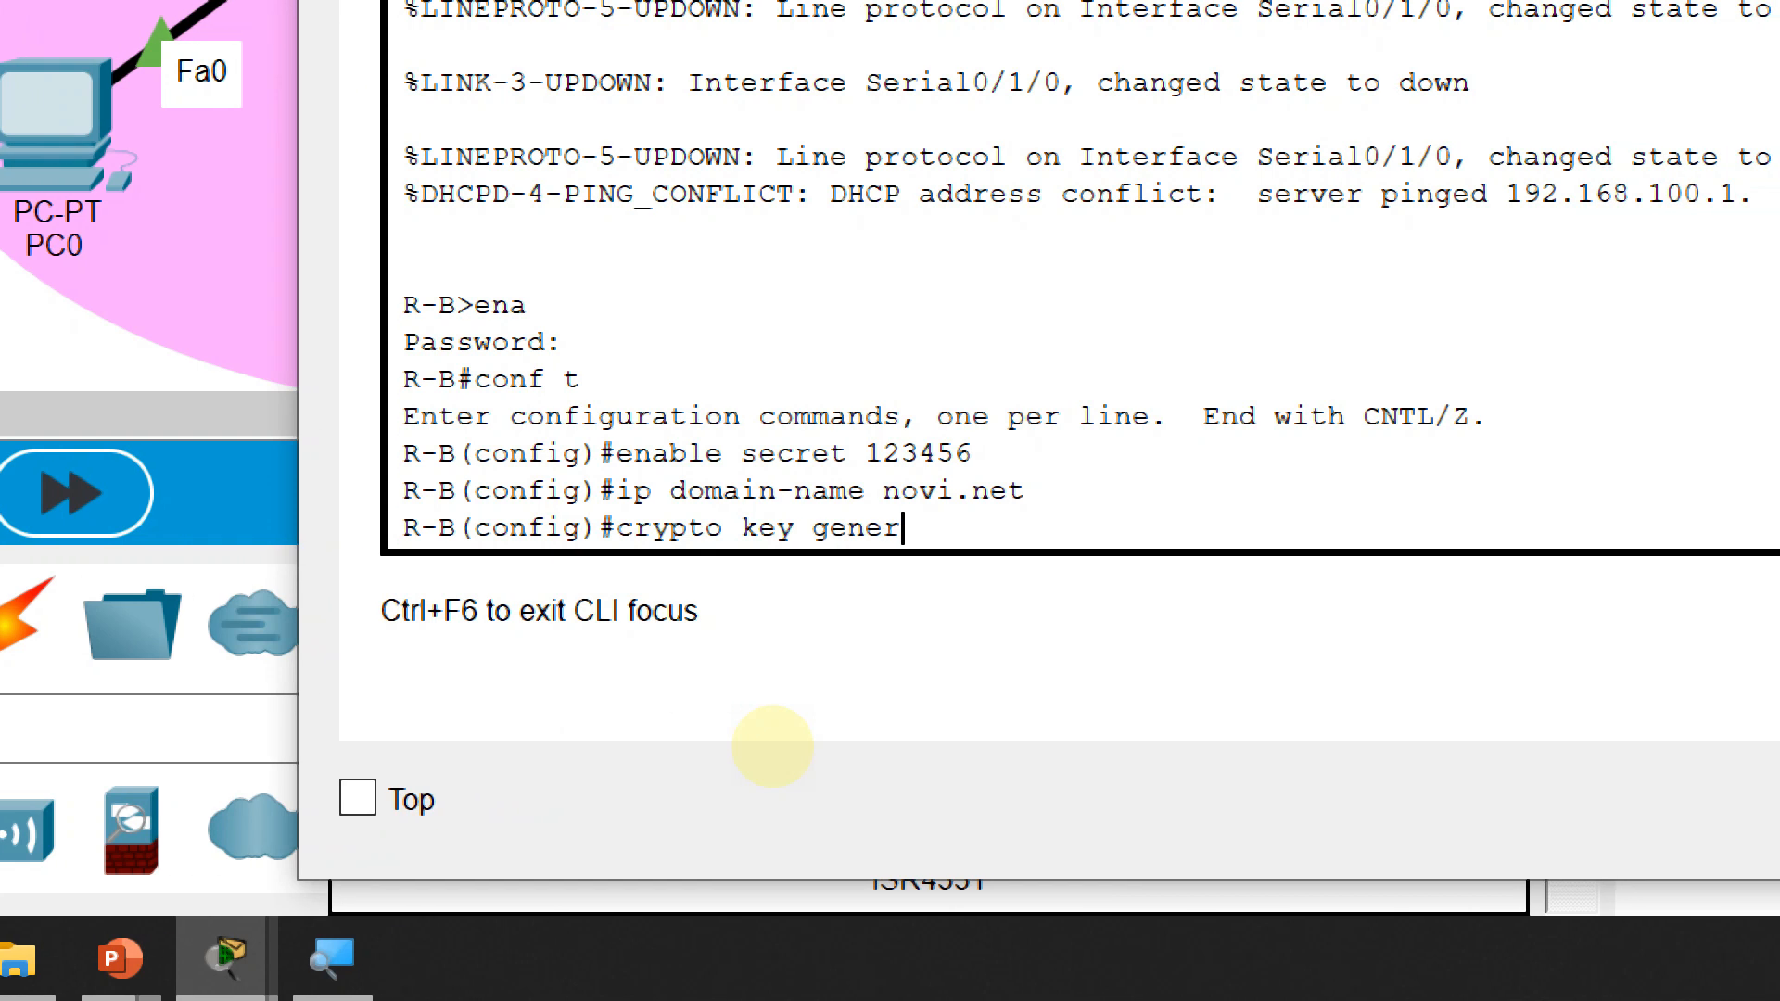
text(ate rsa)
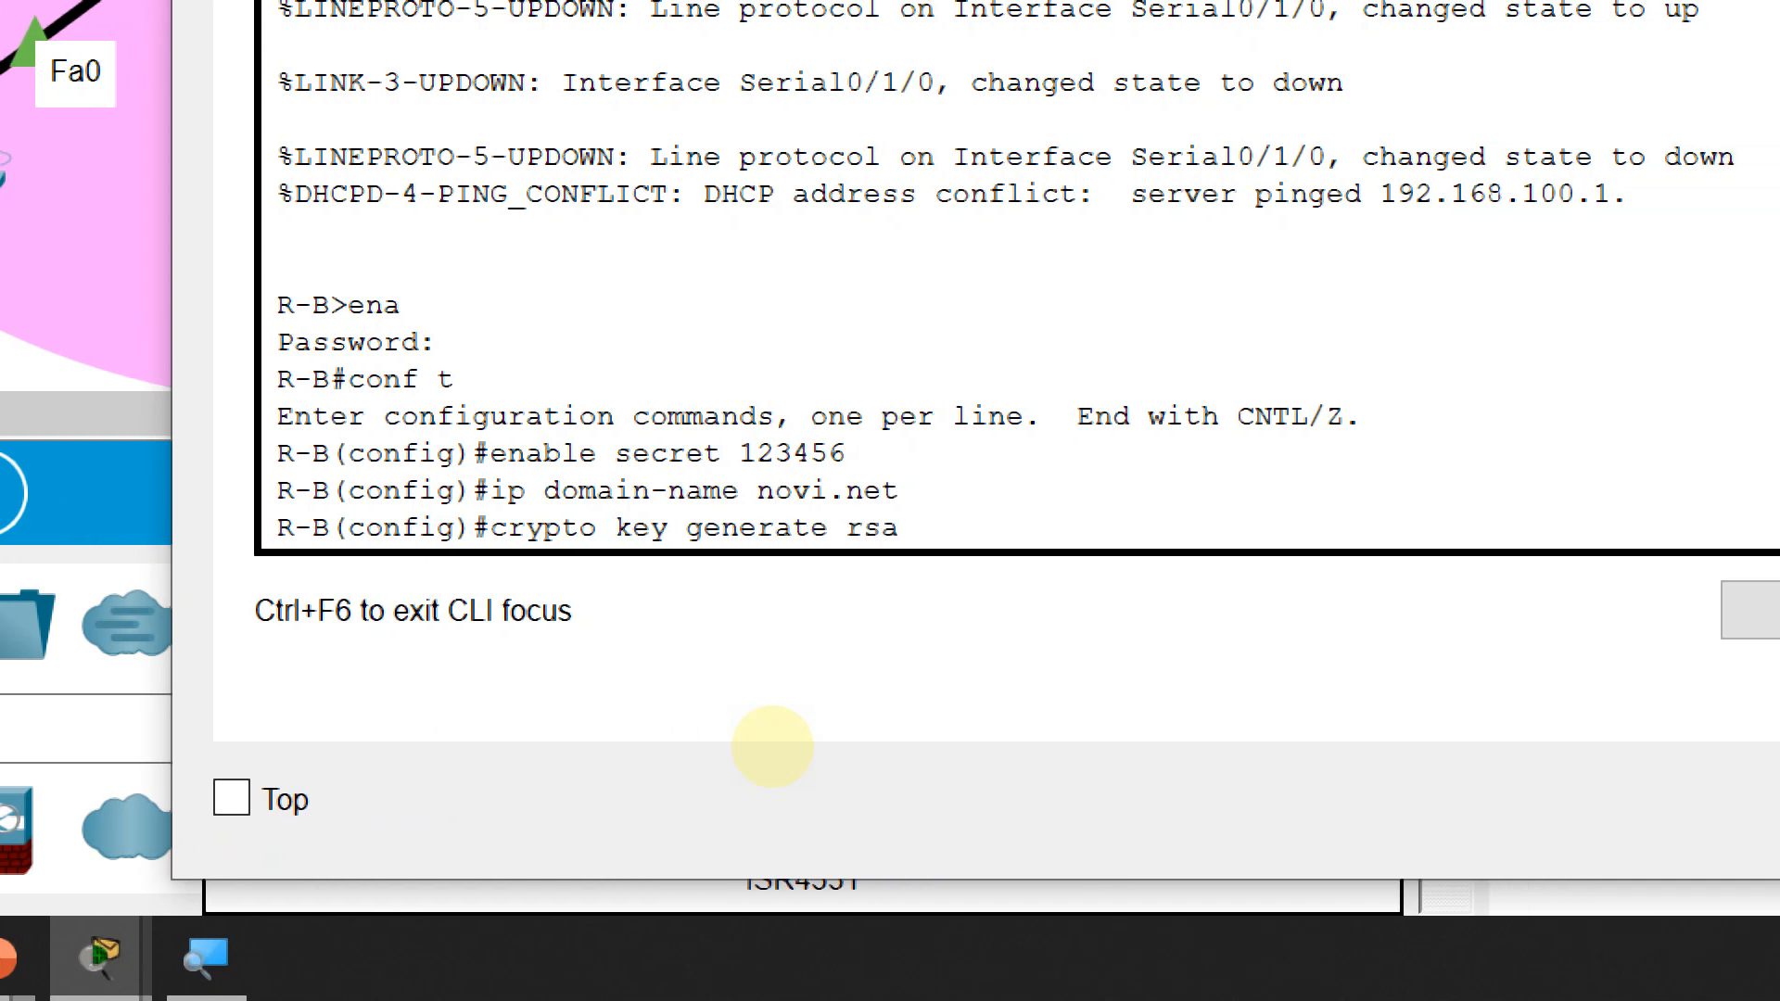
key(Return)
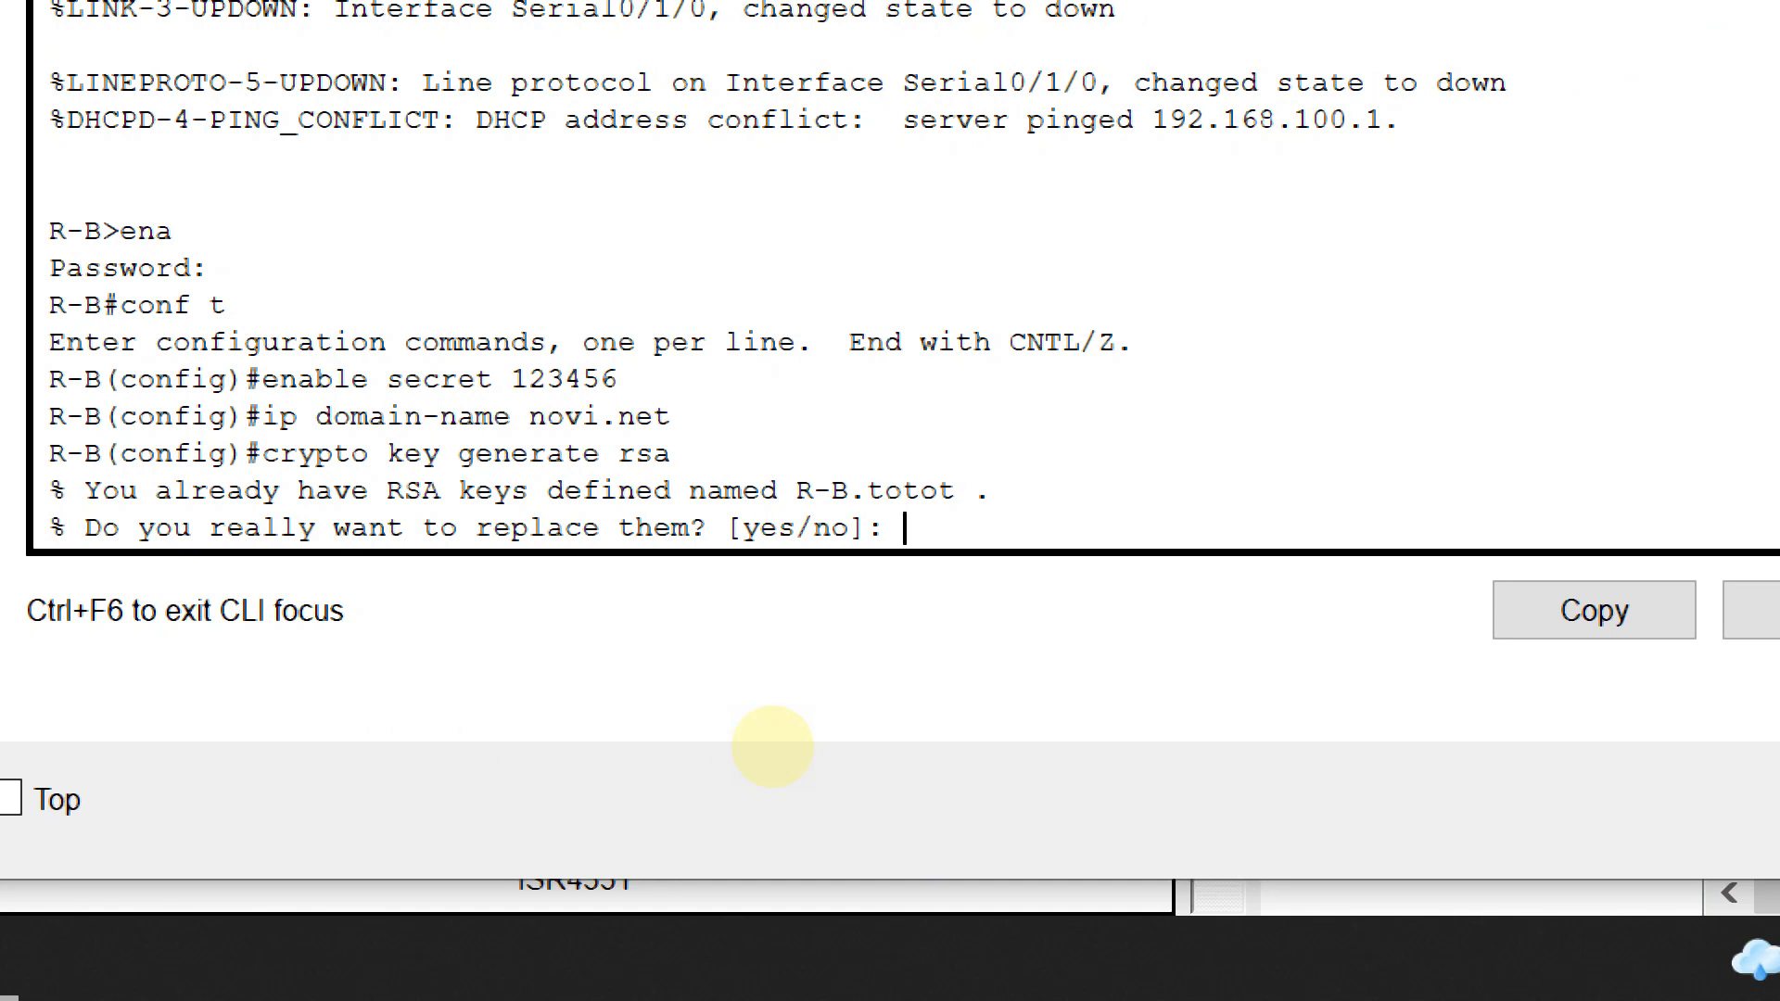
text(yes)
key(Return)
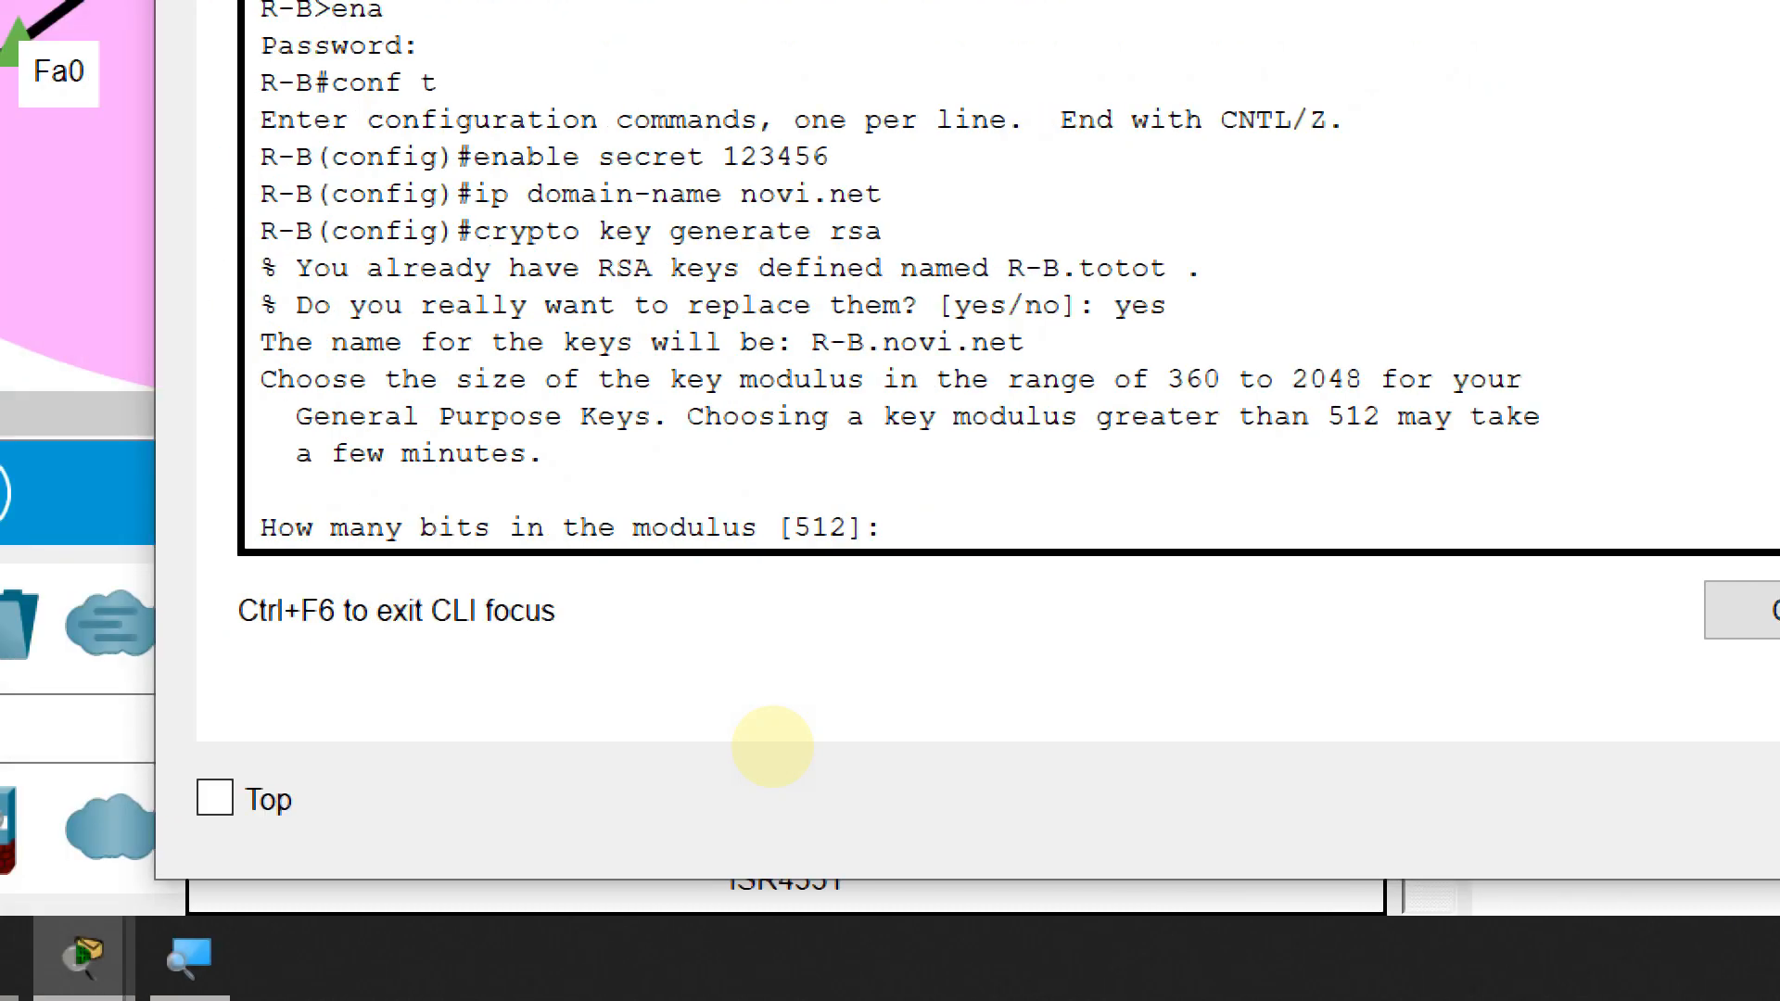
text(20)
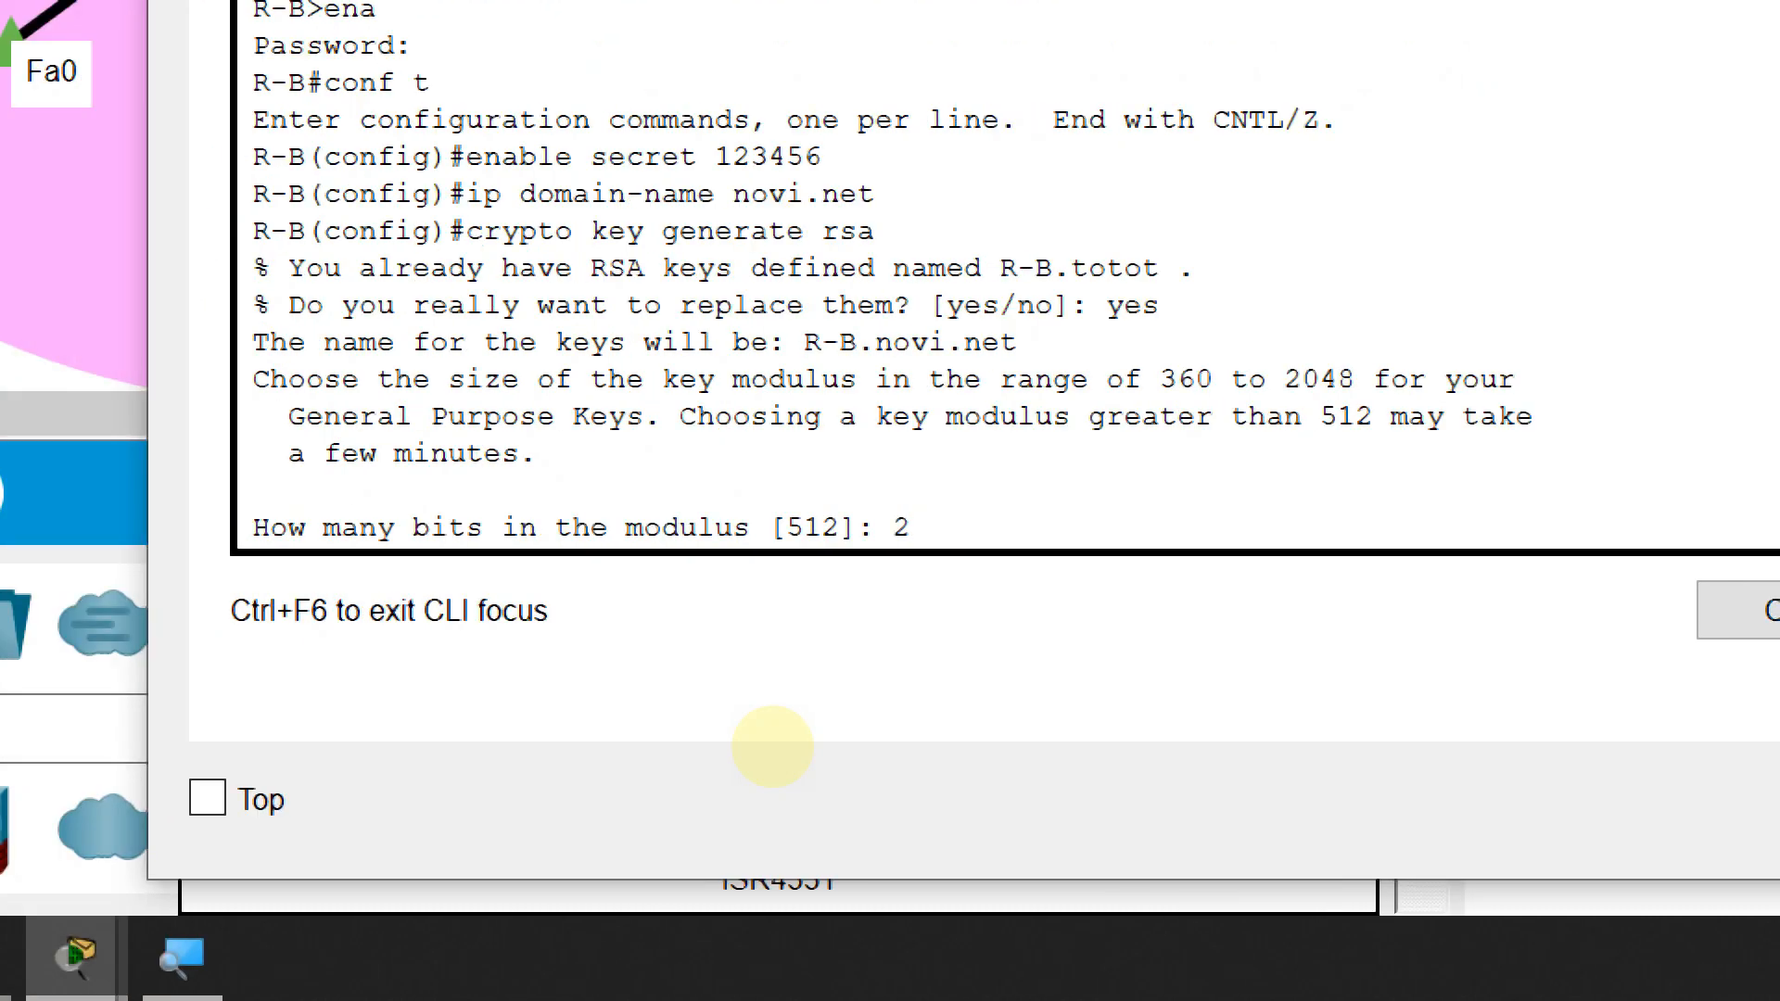
text(48)
key(Return)
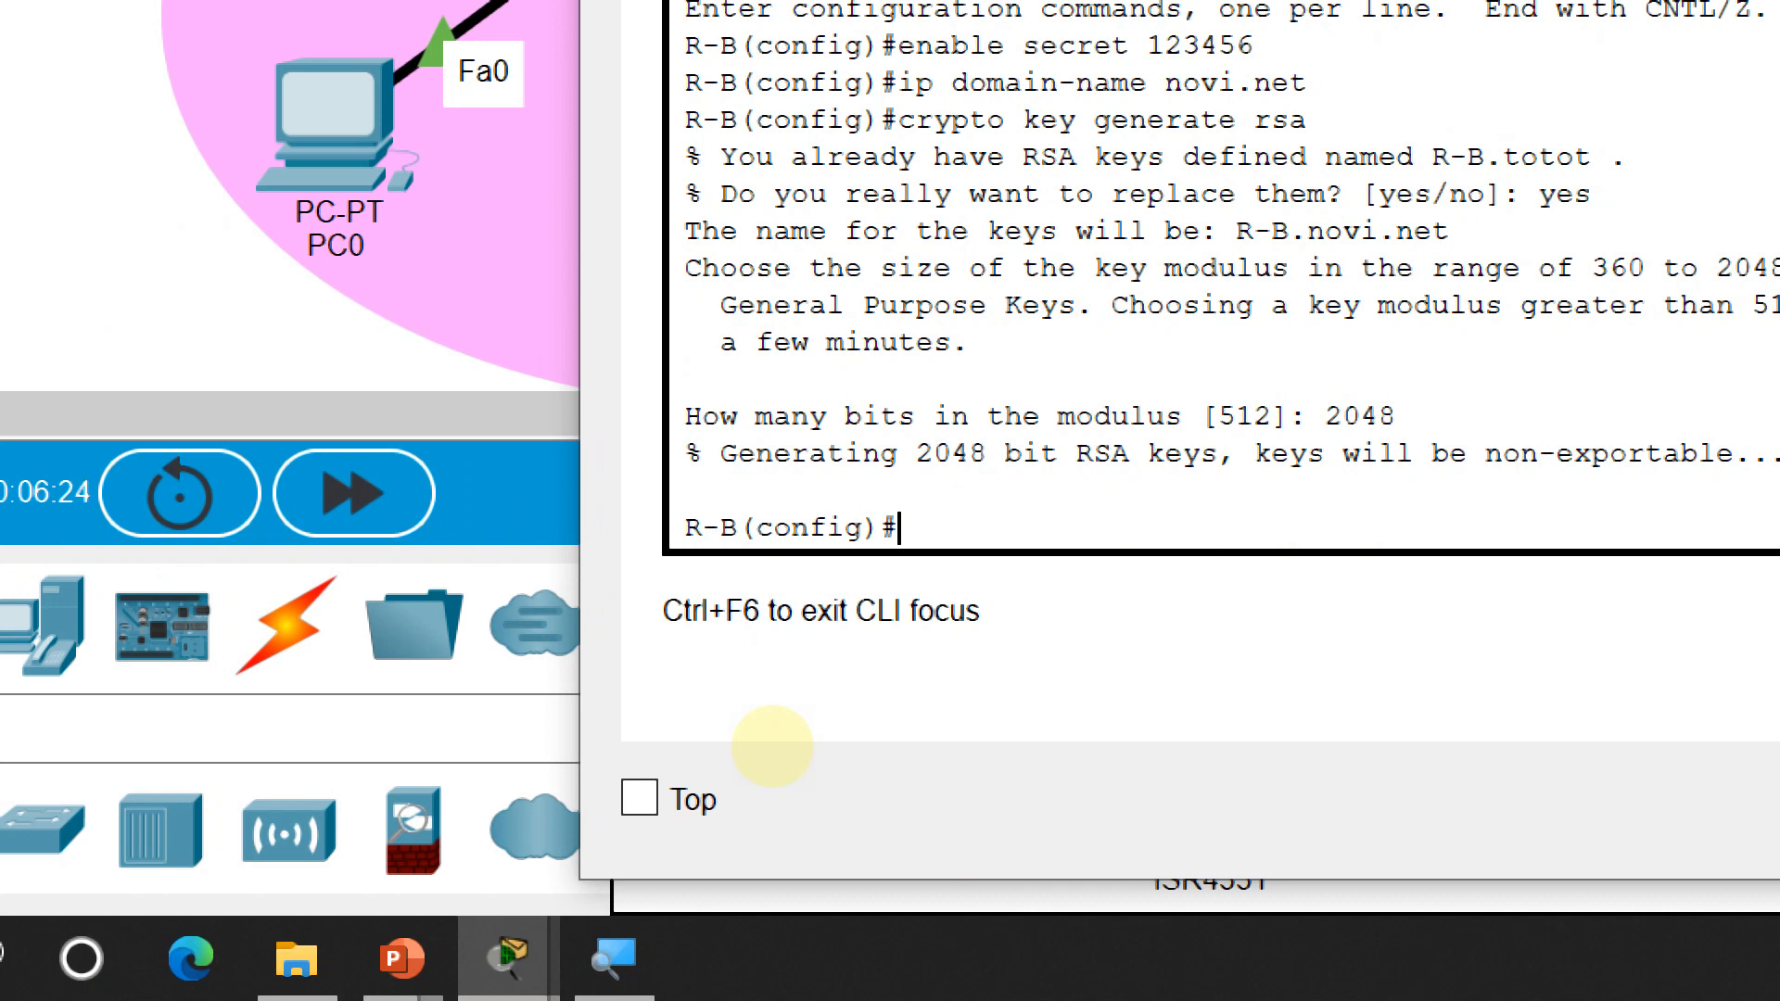
Create a local user account on R-B with a secret password
text(usernam)
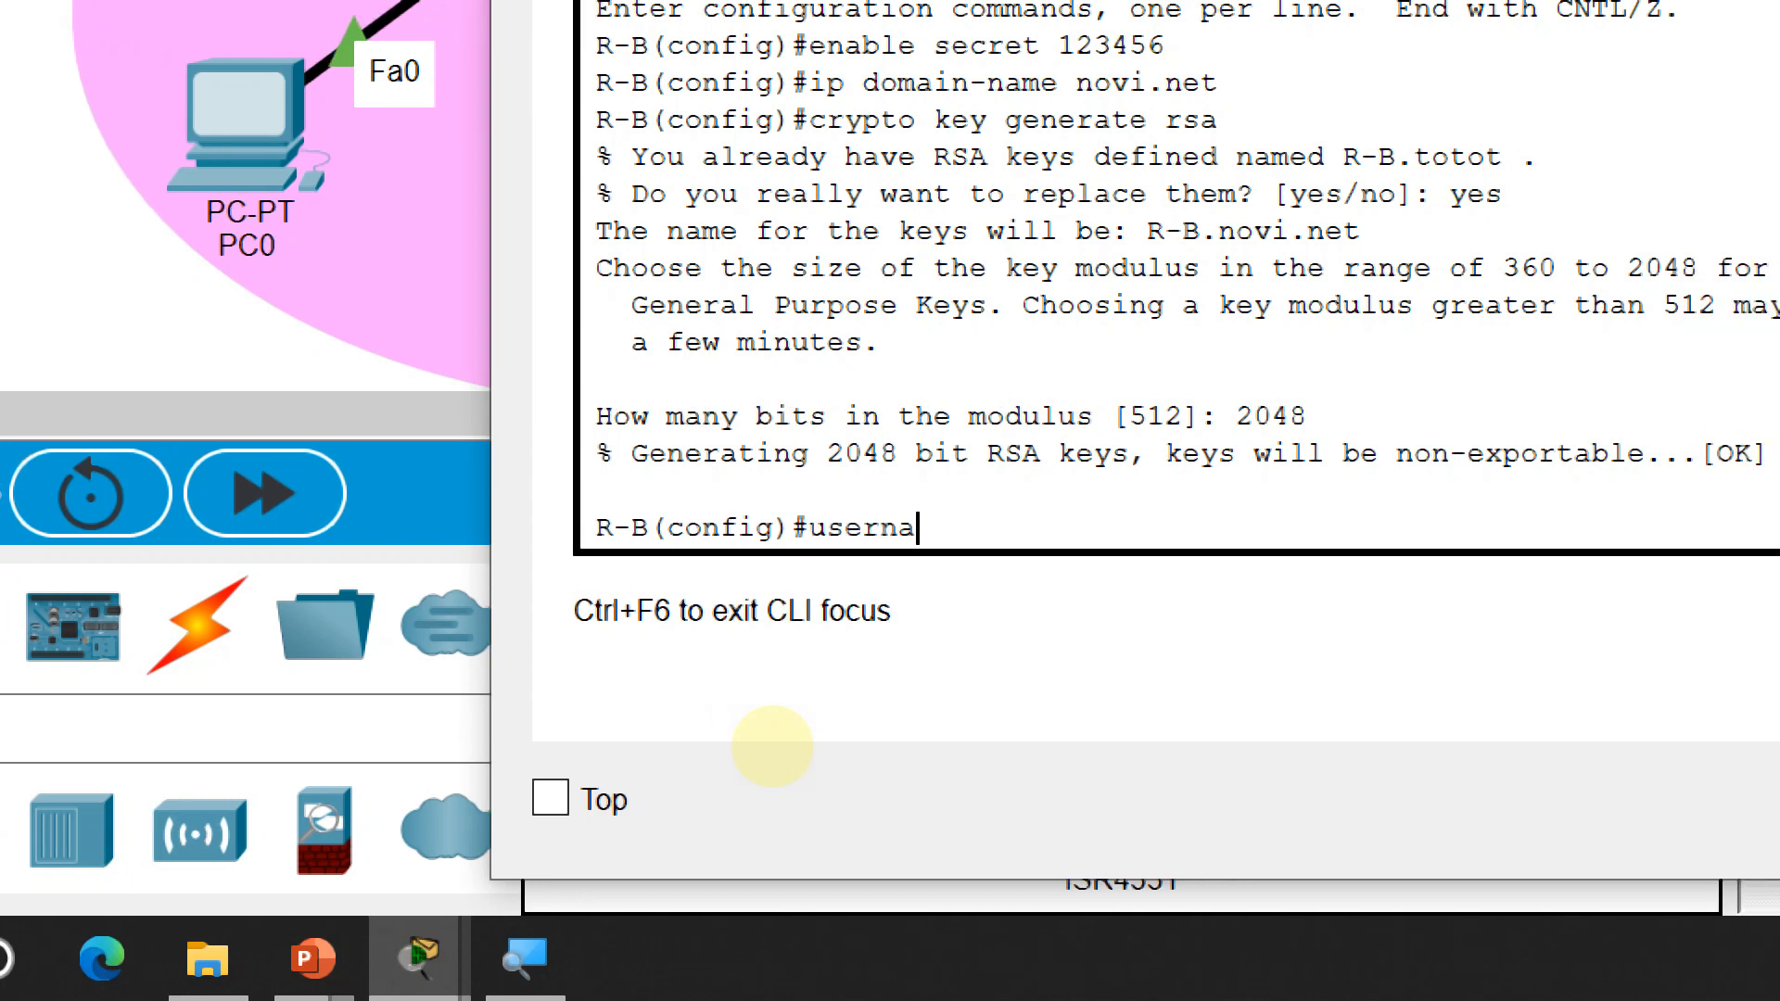
text(e)
key(BackSpace)
text(me)
text( toto)
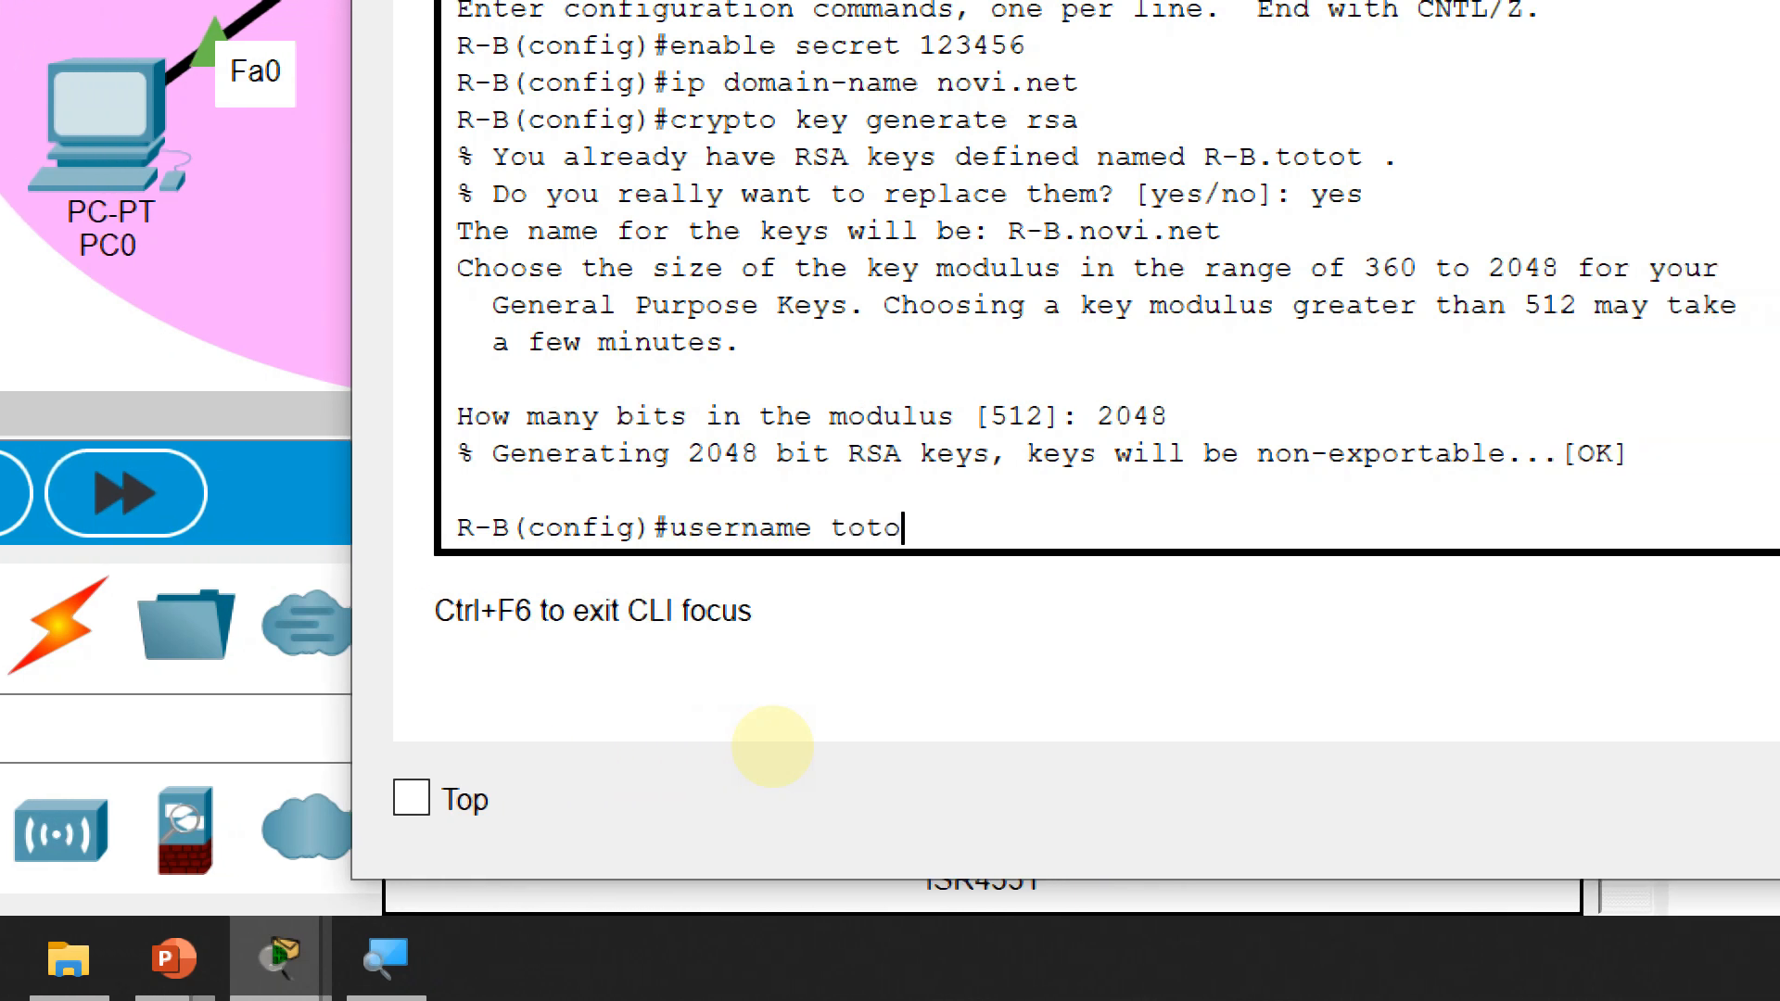
text(t passw)
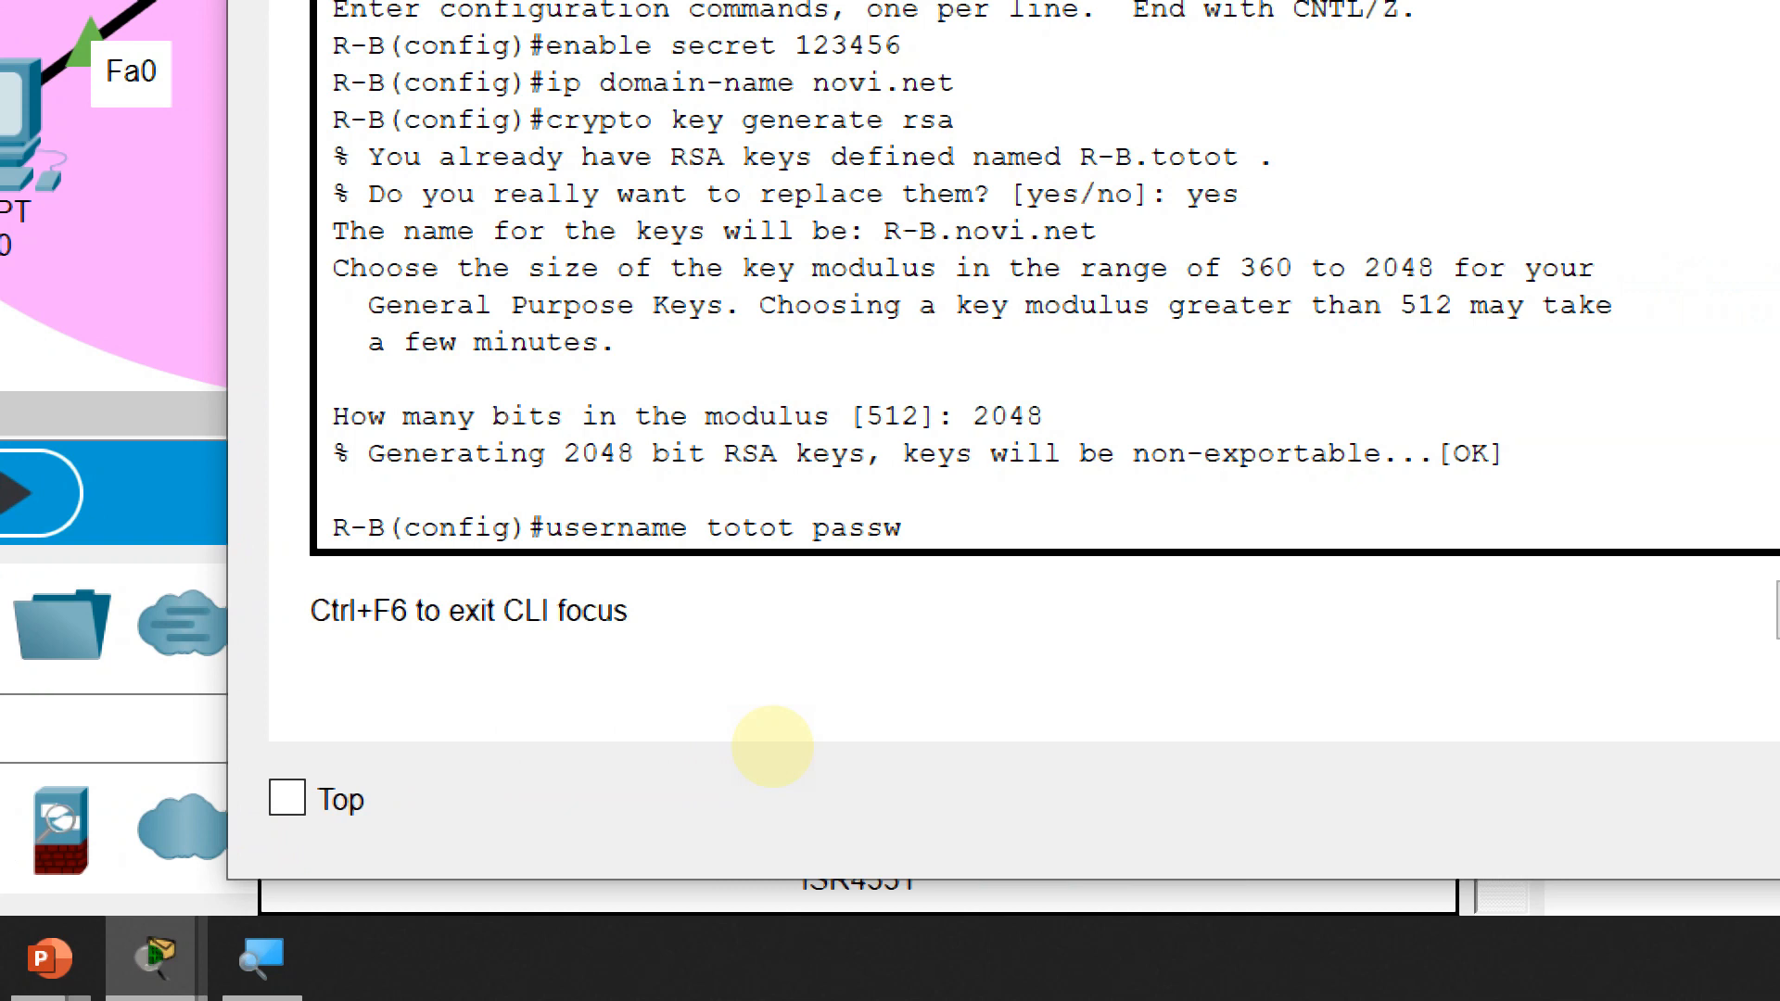
key(BackSpace)
key(BackSpace)
key(BackSpace)
key(BackSpace)
key(BackSpace)
text(secret)
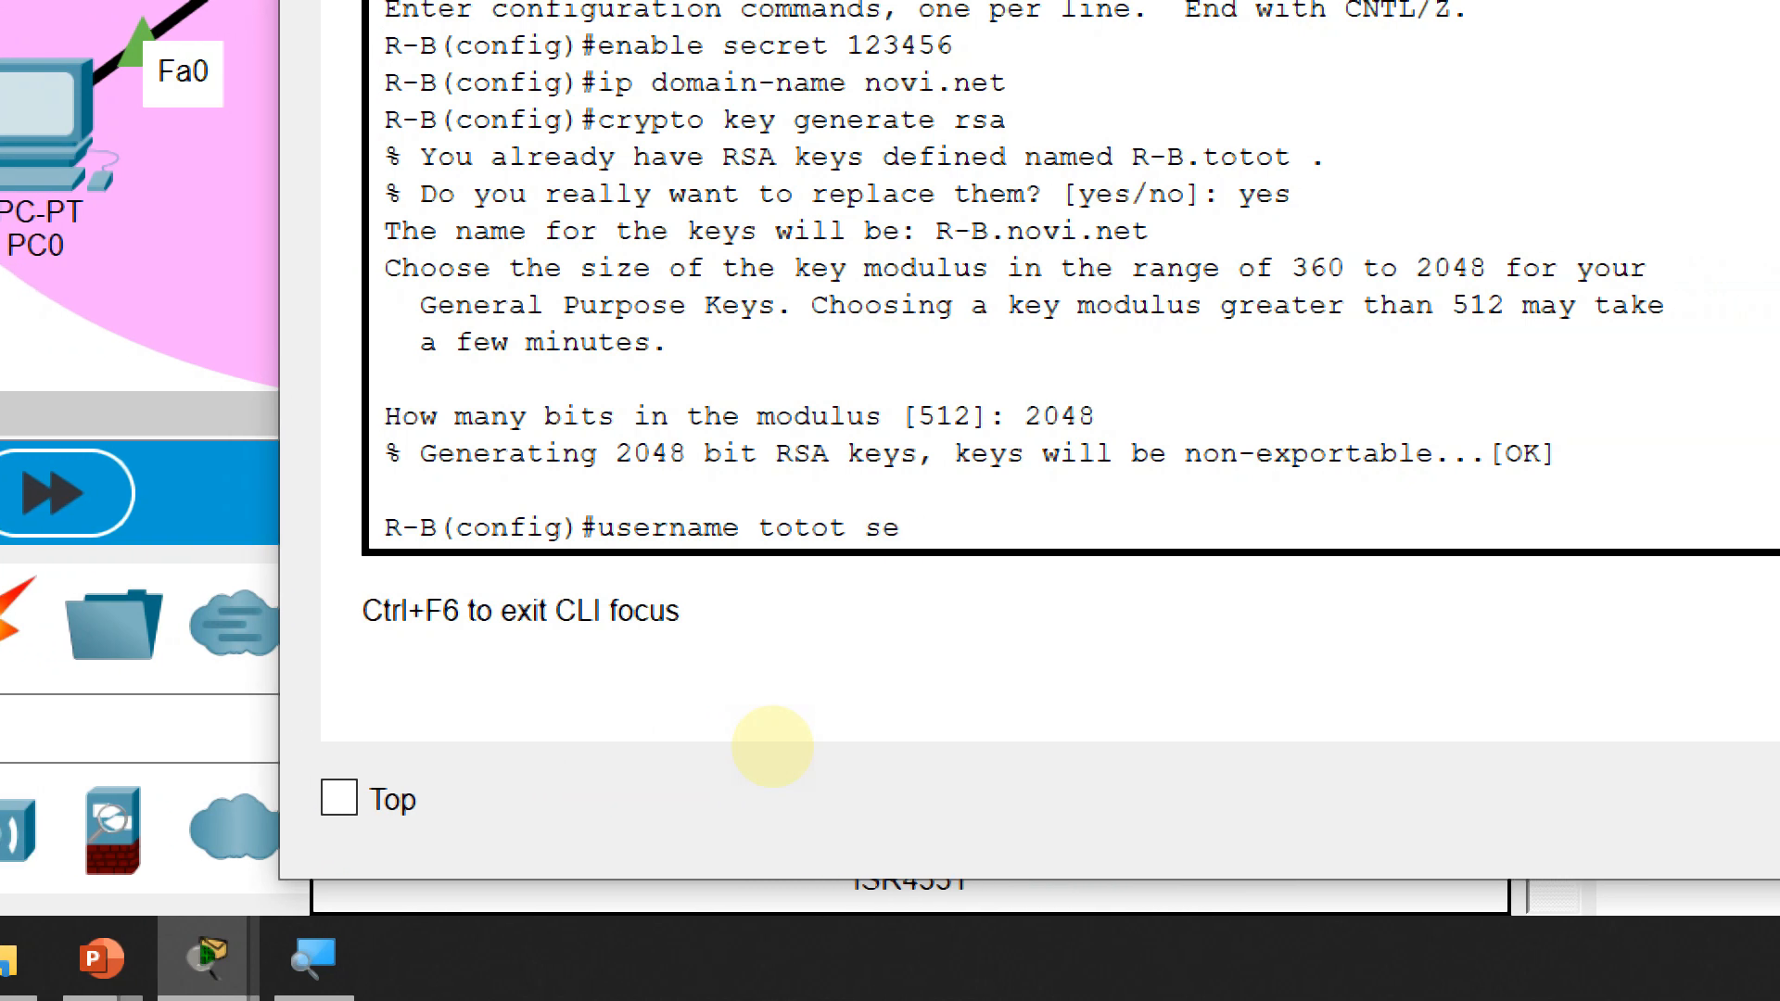
text( 654321)
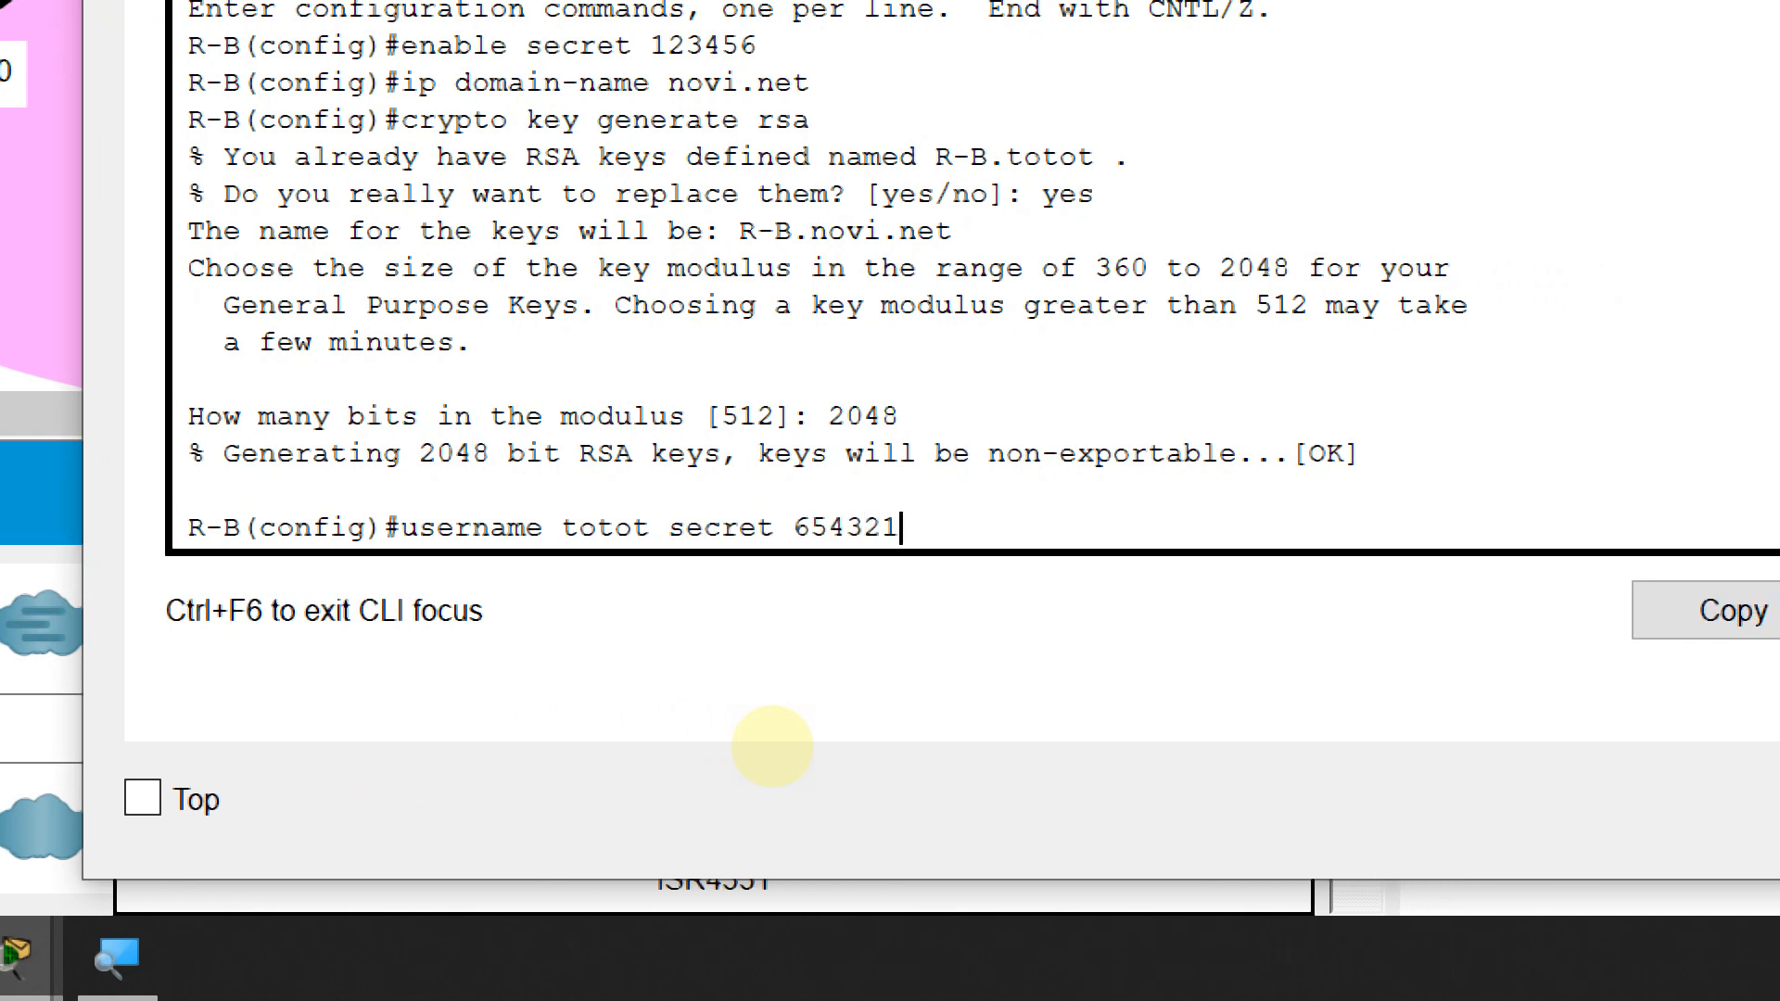
key(Return)
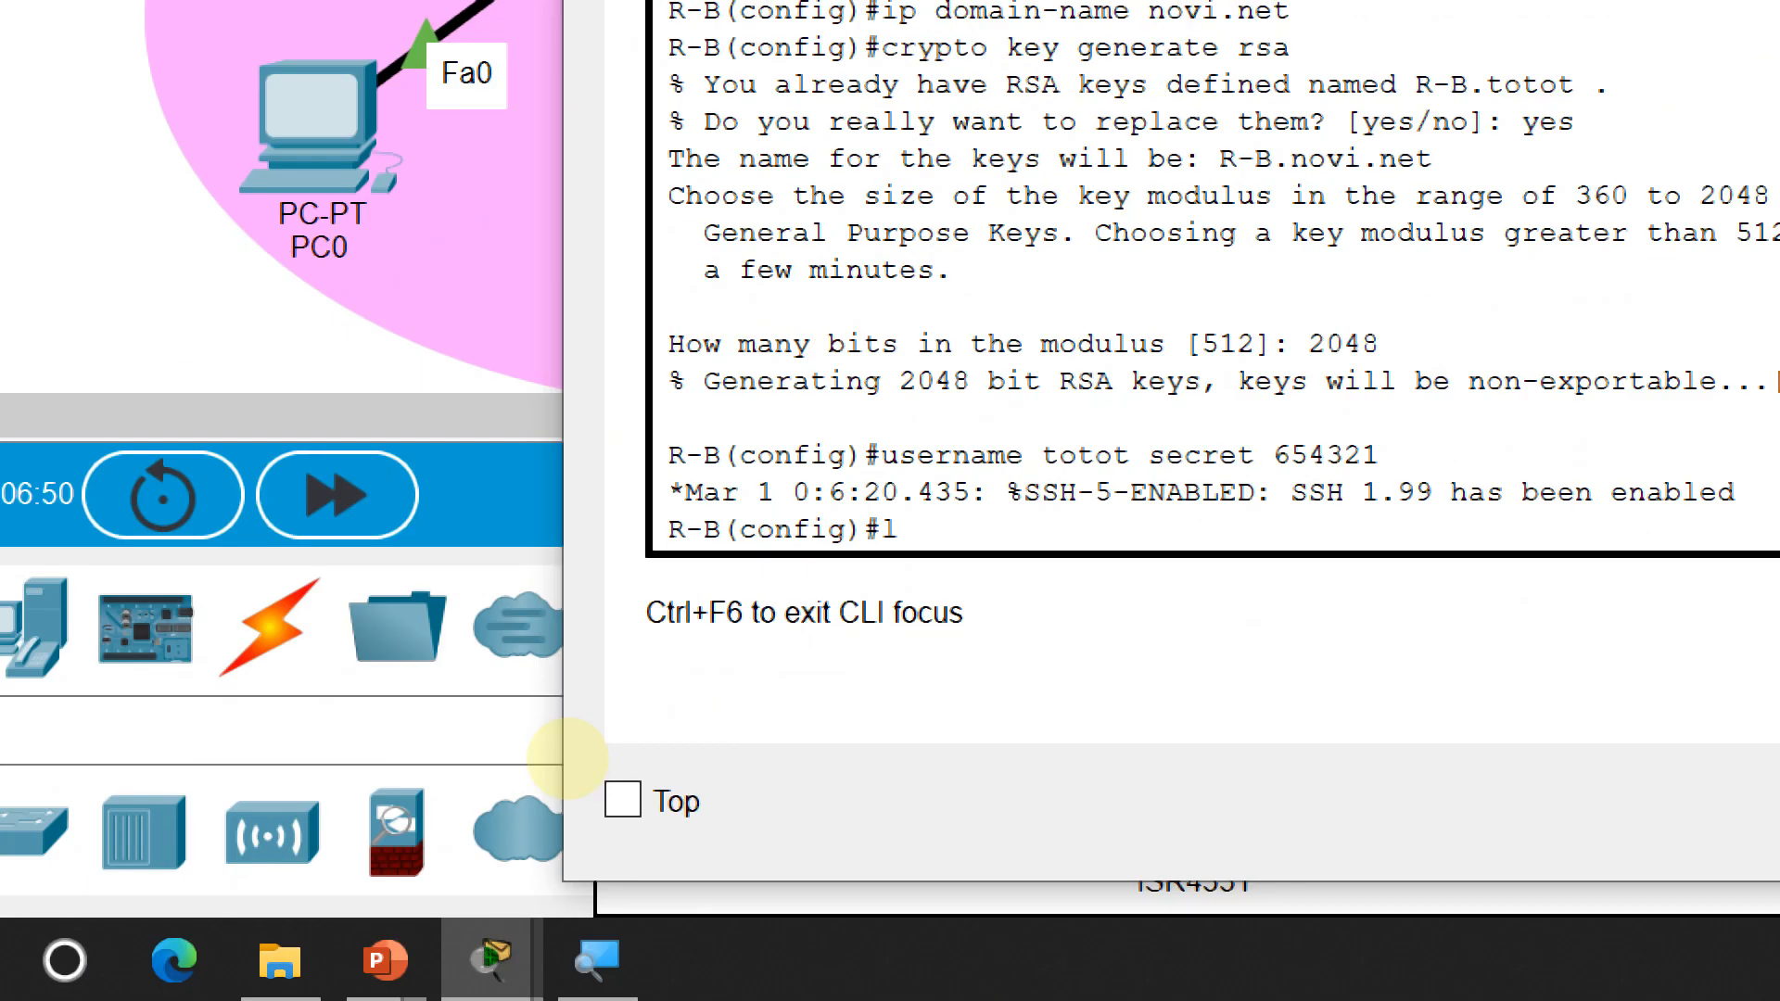
Configure vty lines 0 4 with login local and transport input ssh
text(line)
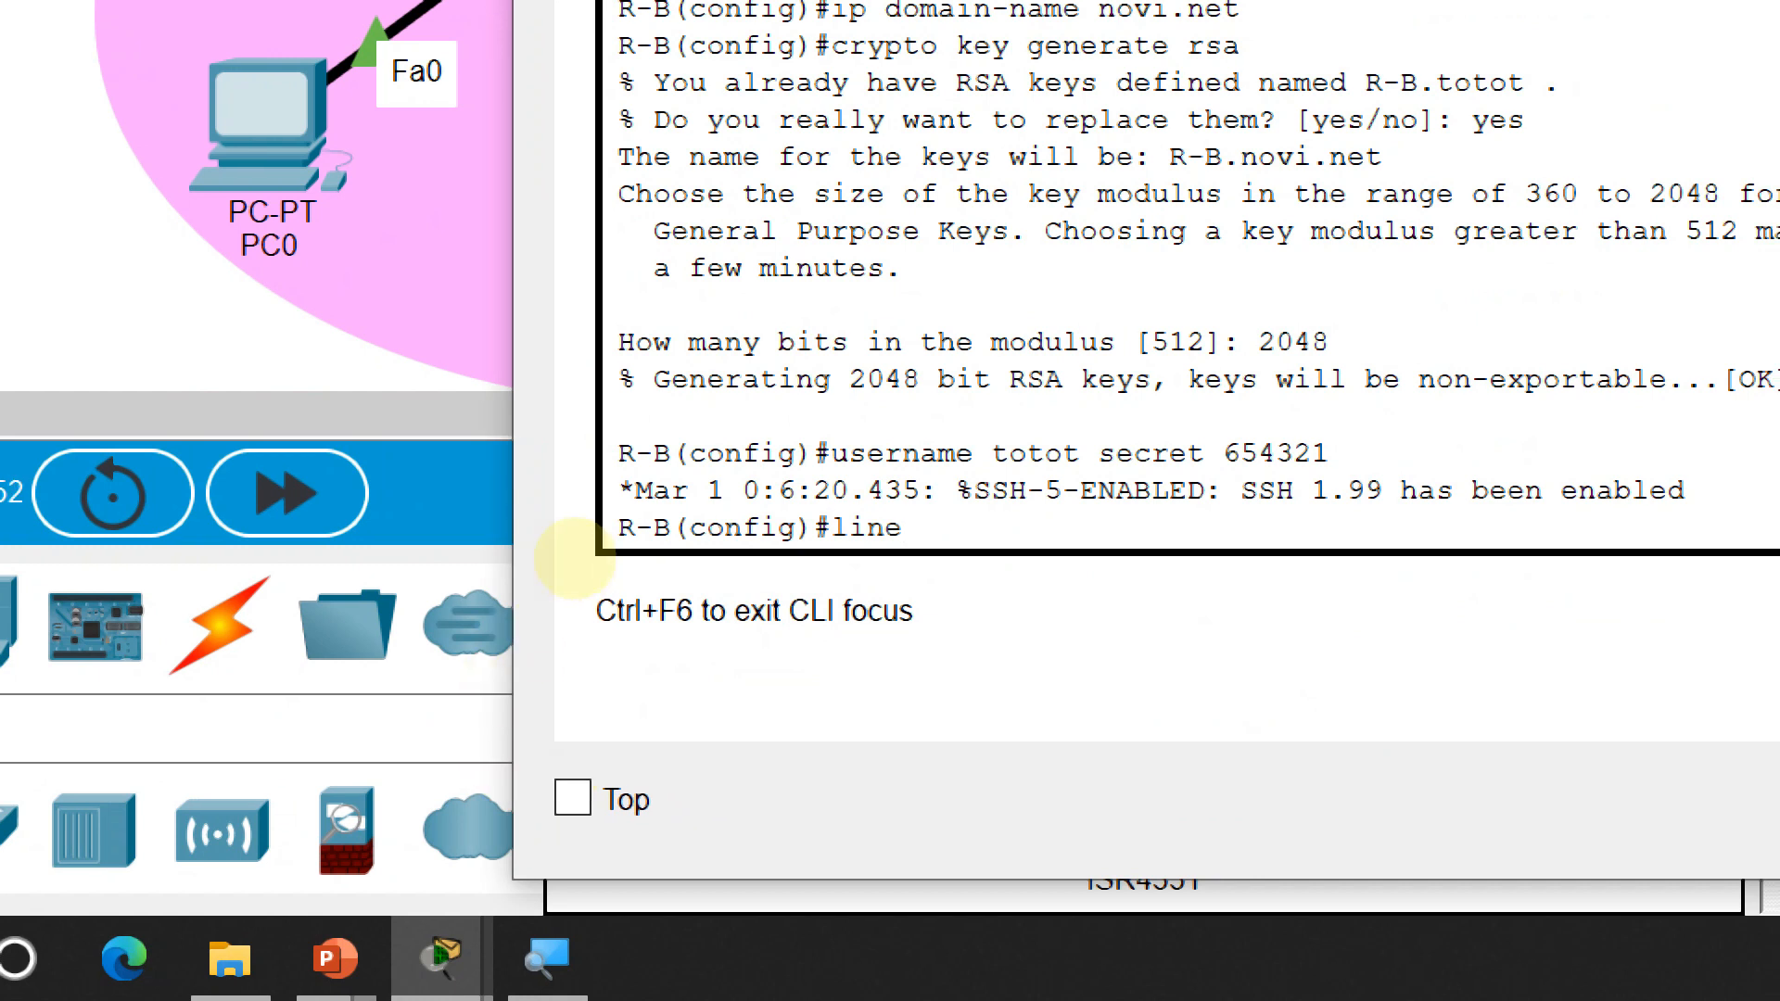
text(vty)
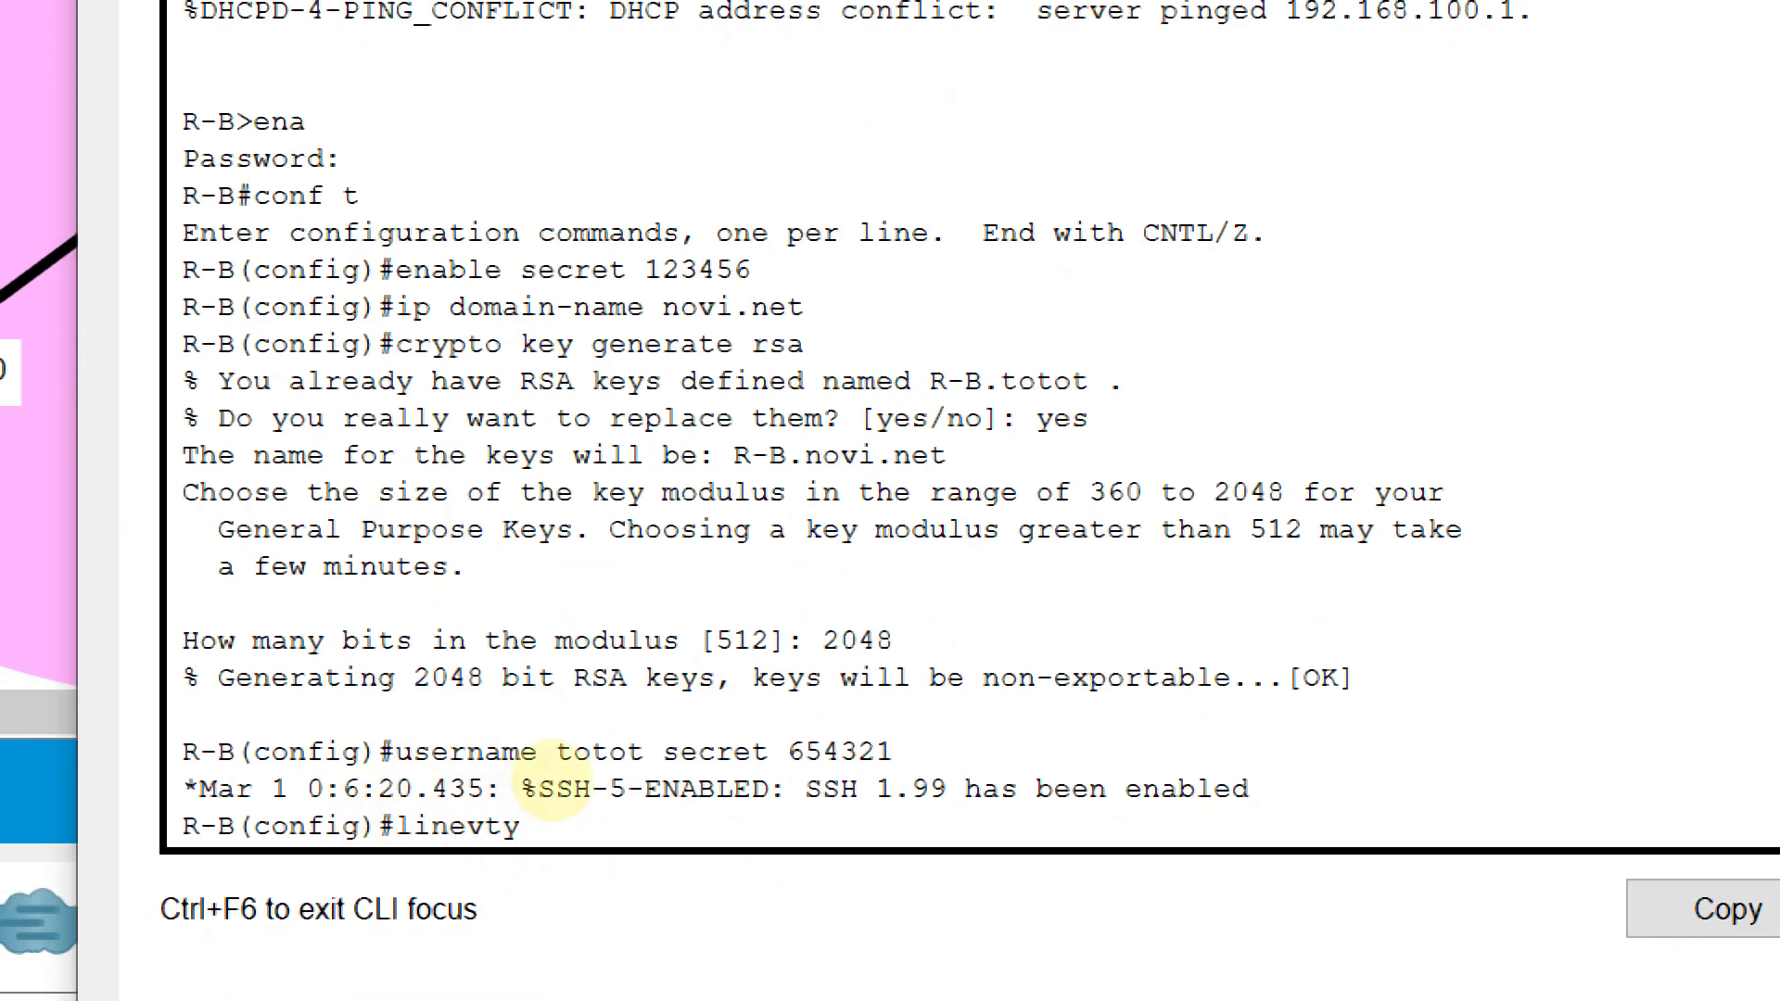
key(BackSpace)
key(BackSpace)
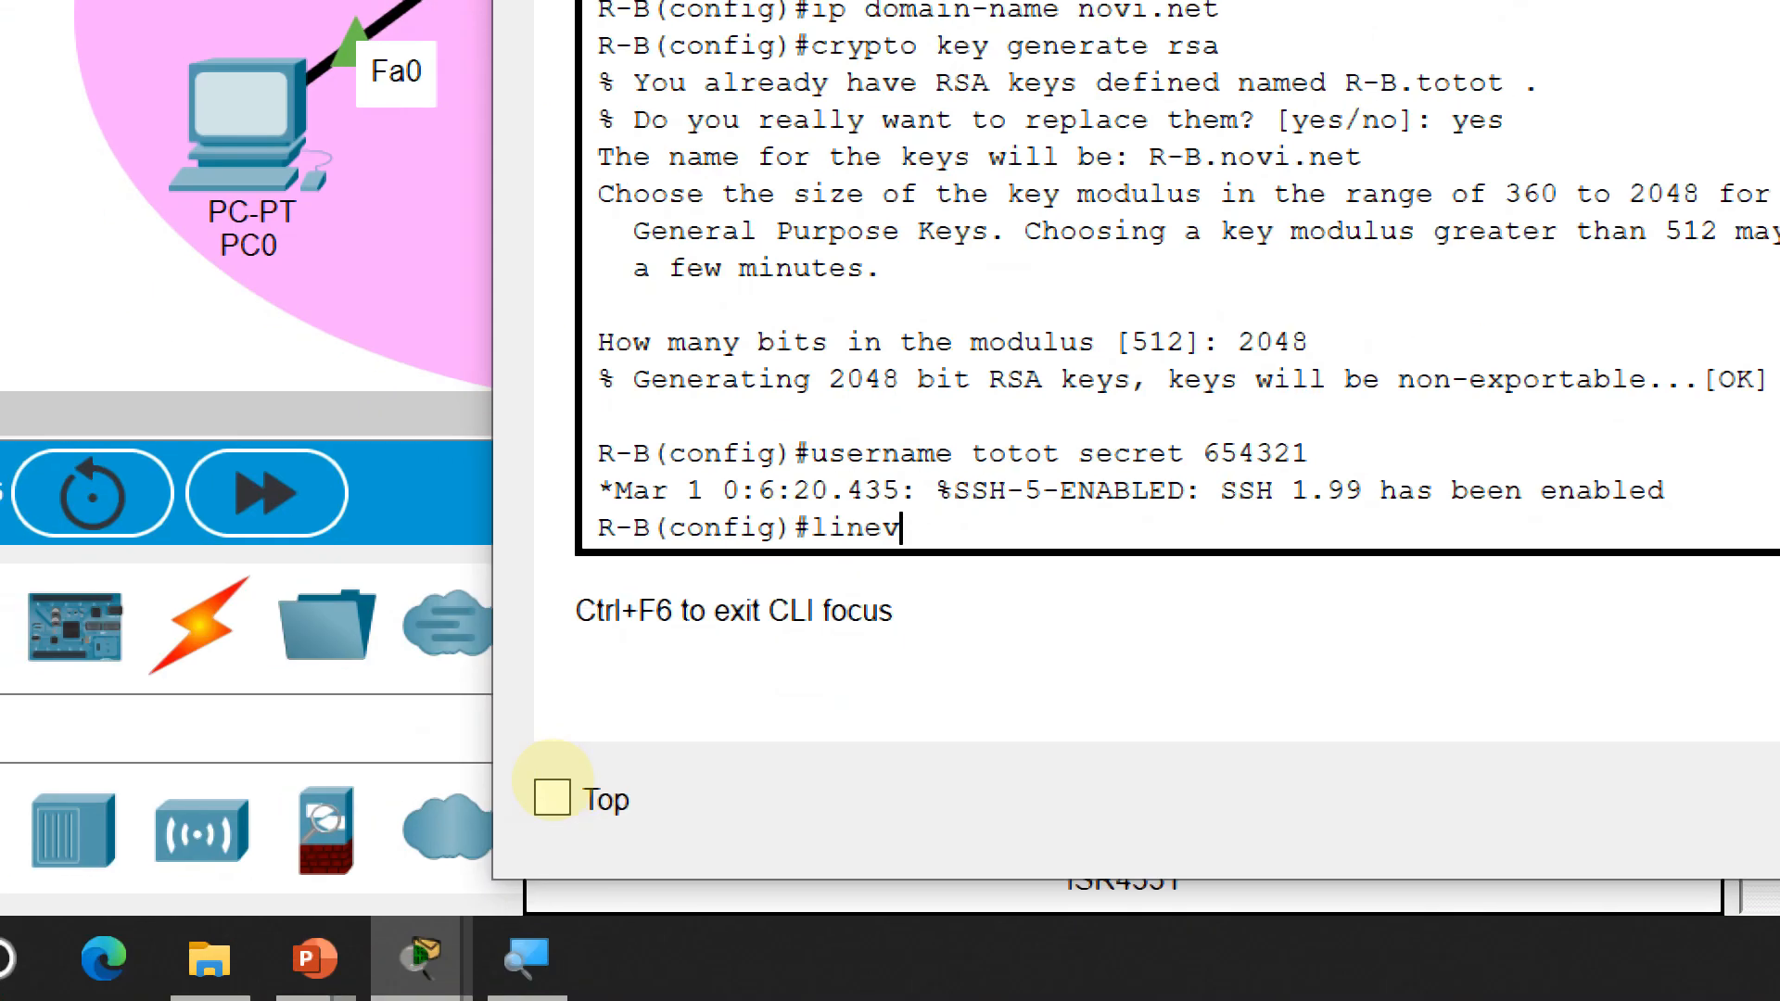
key(BackSpace)
text(vty 0 4)
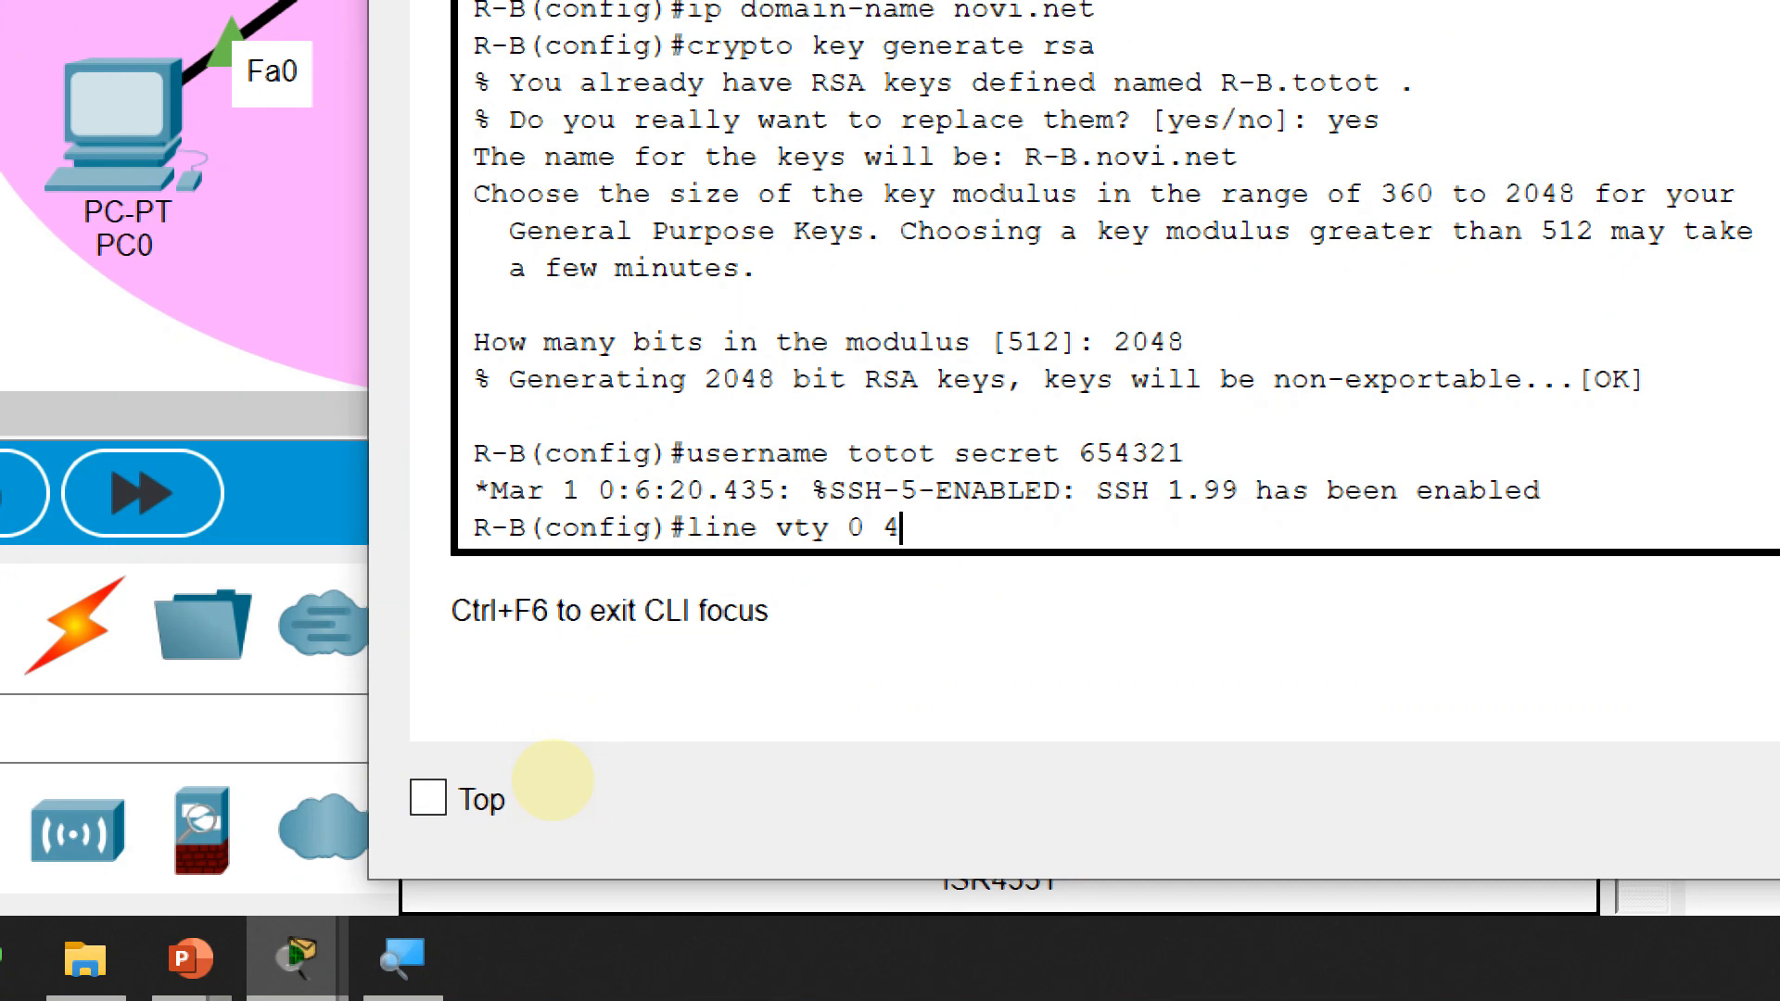
key(Return)
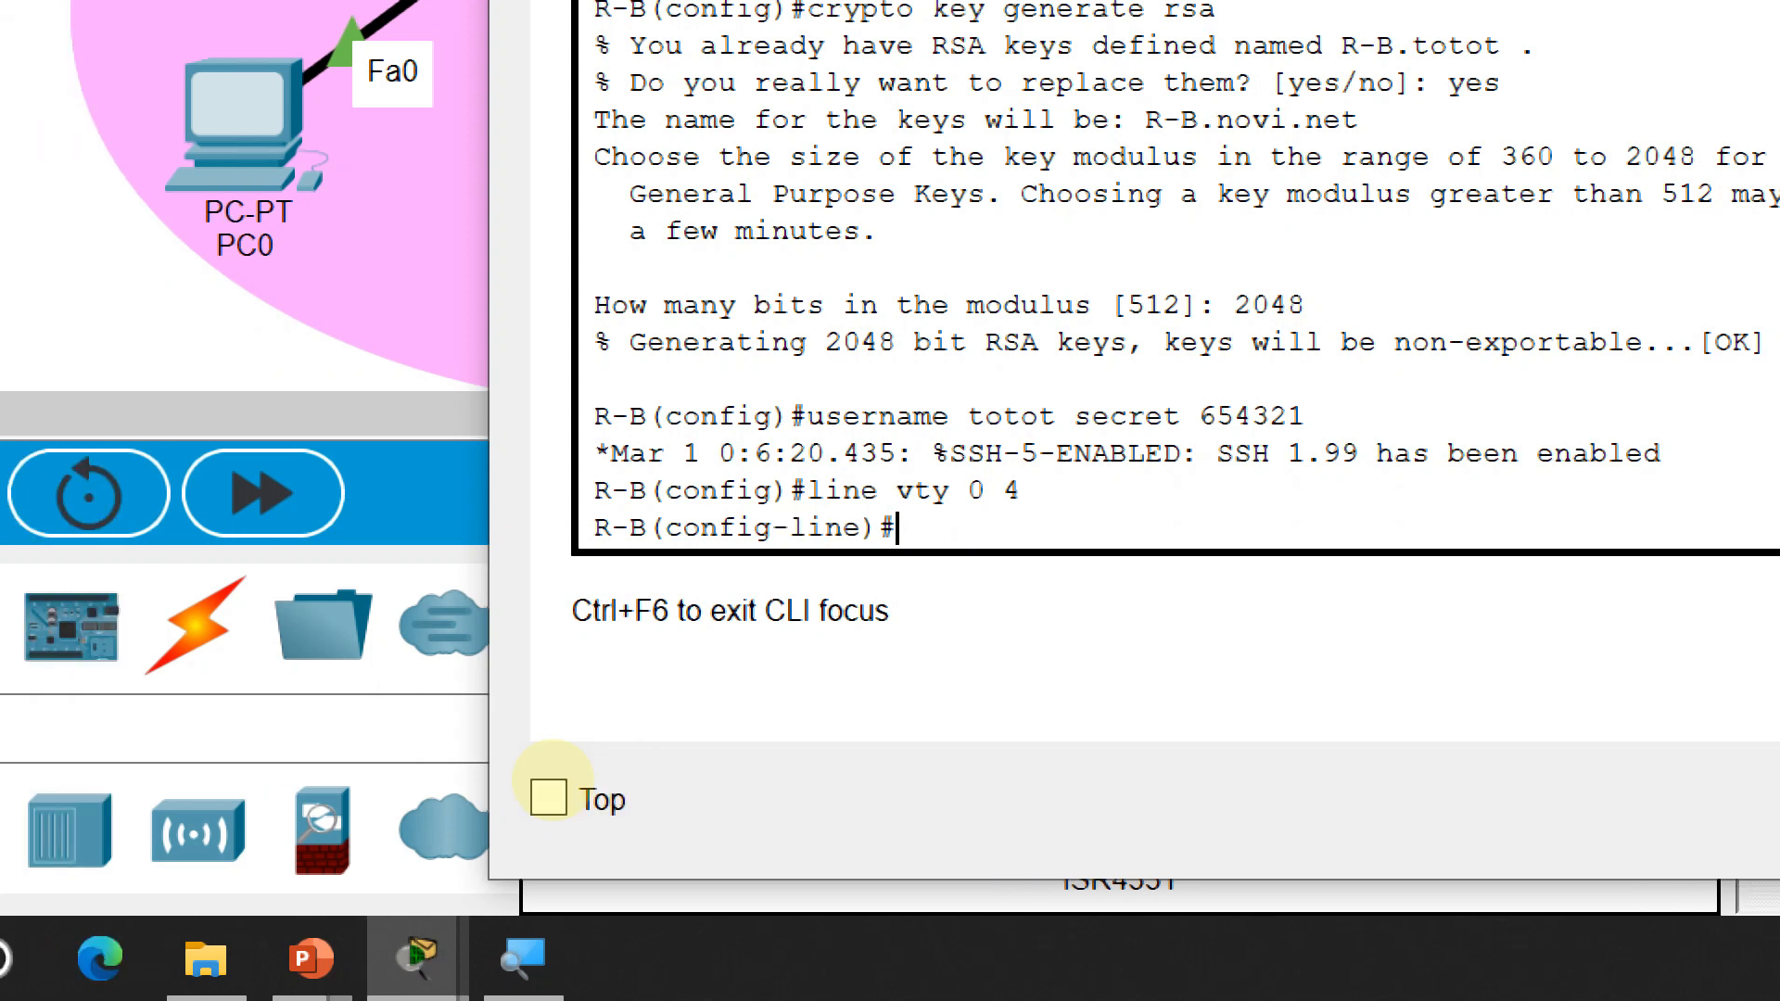
text(login loca)
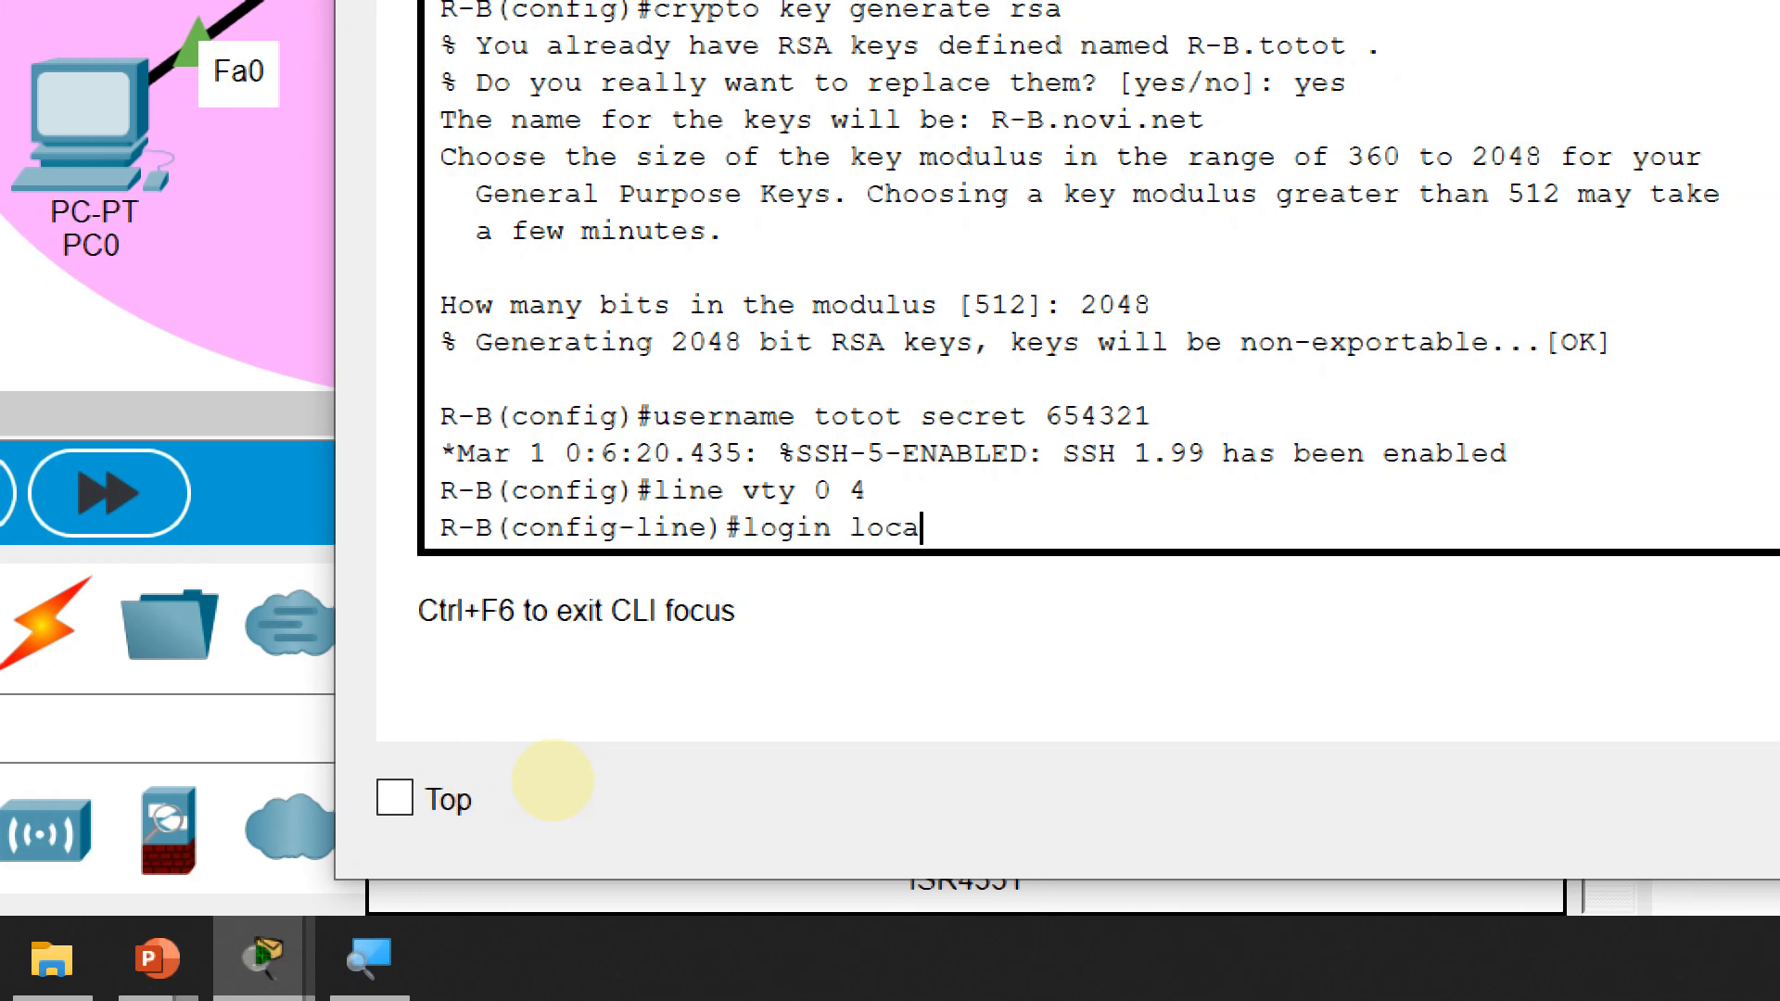
text(l)
key(Return)
text(transpo)
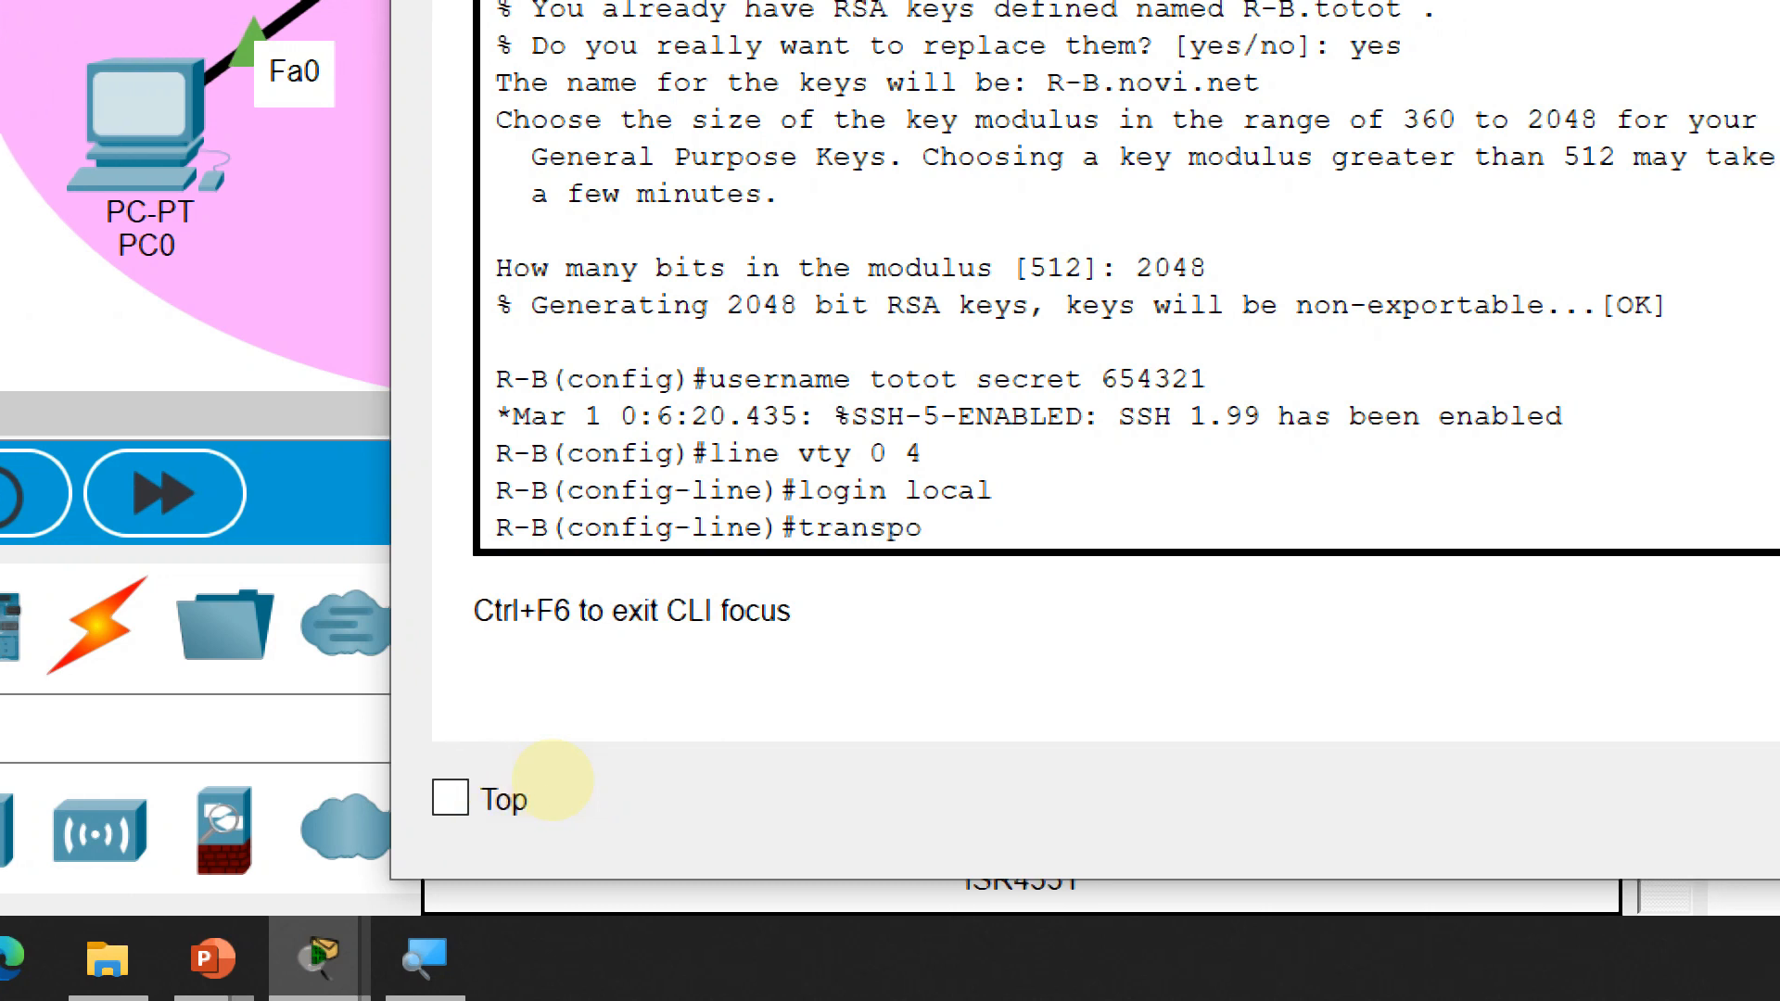
text(rt input)
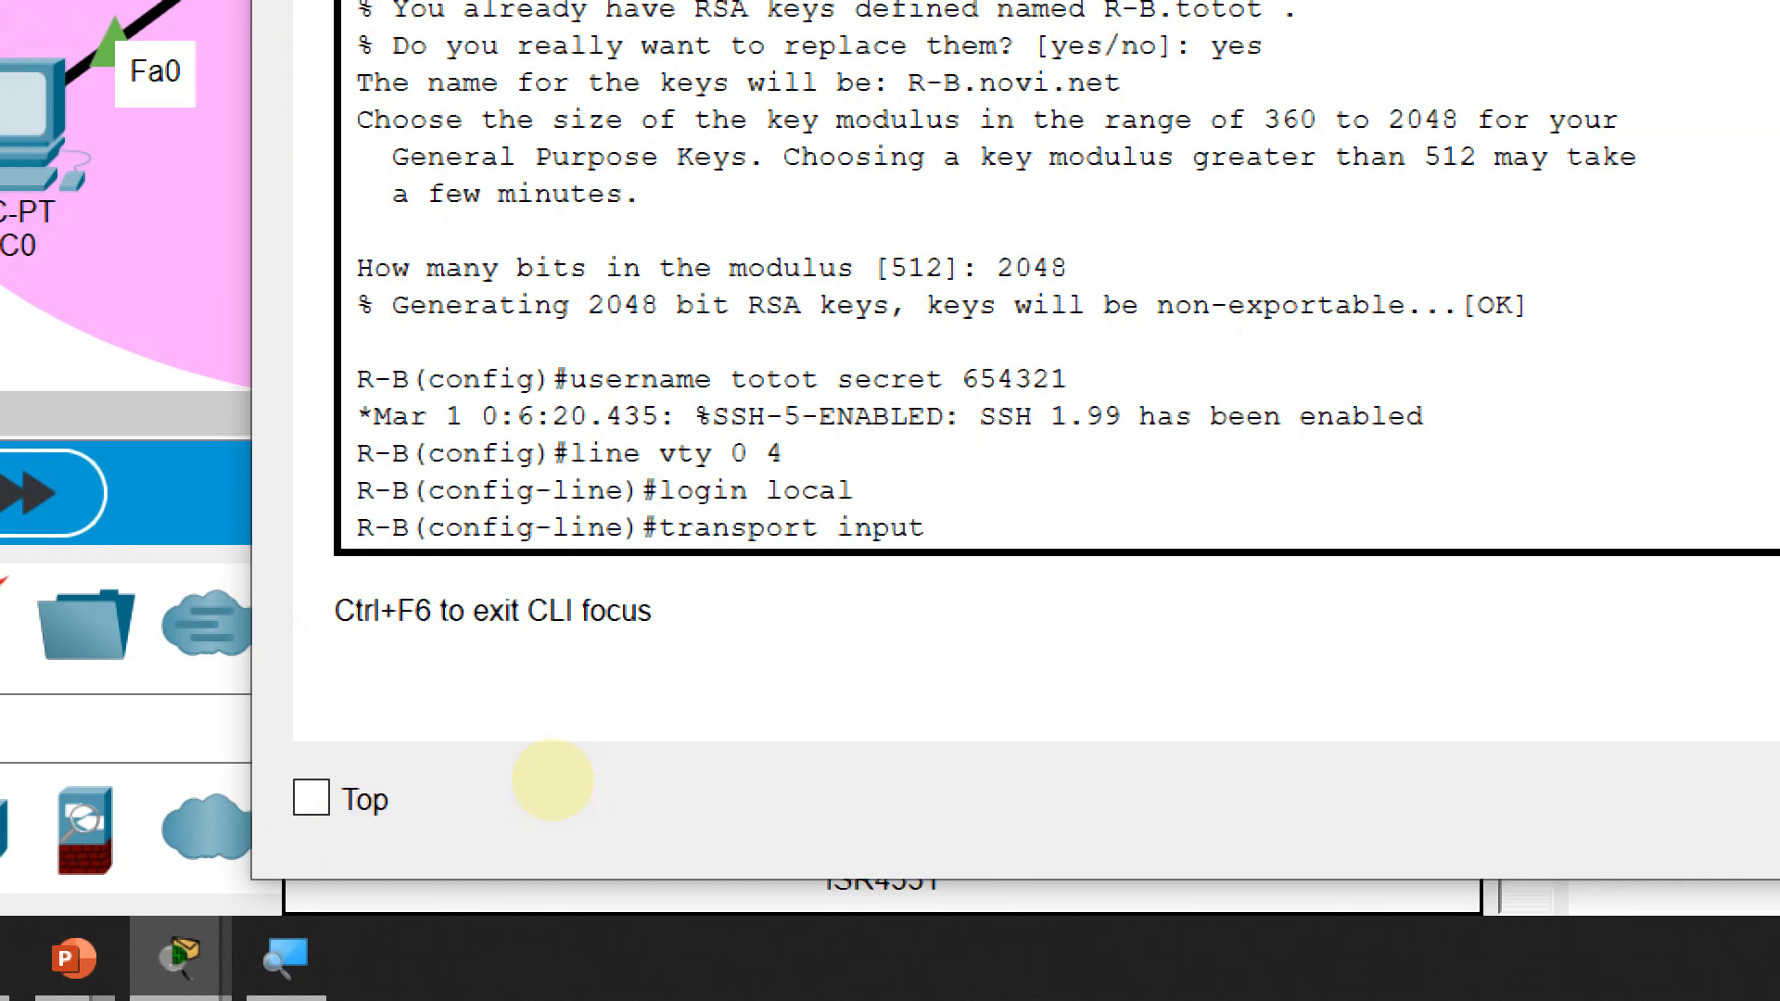
text( ssh)
key(Return)
End configuration mode and exit R-B's console session
text(end)
key(Return)
text(e)
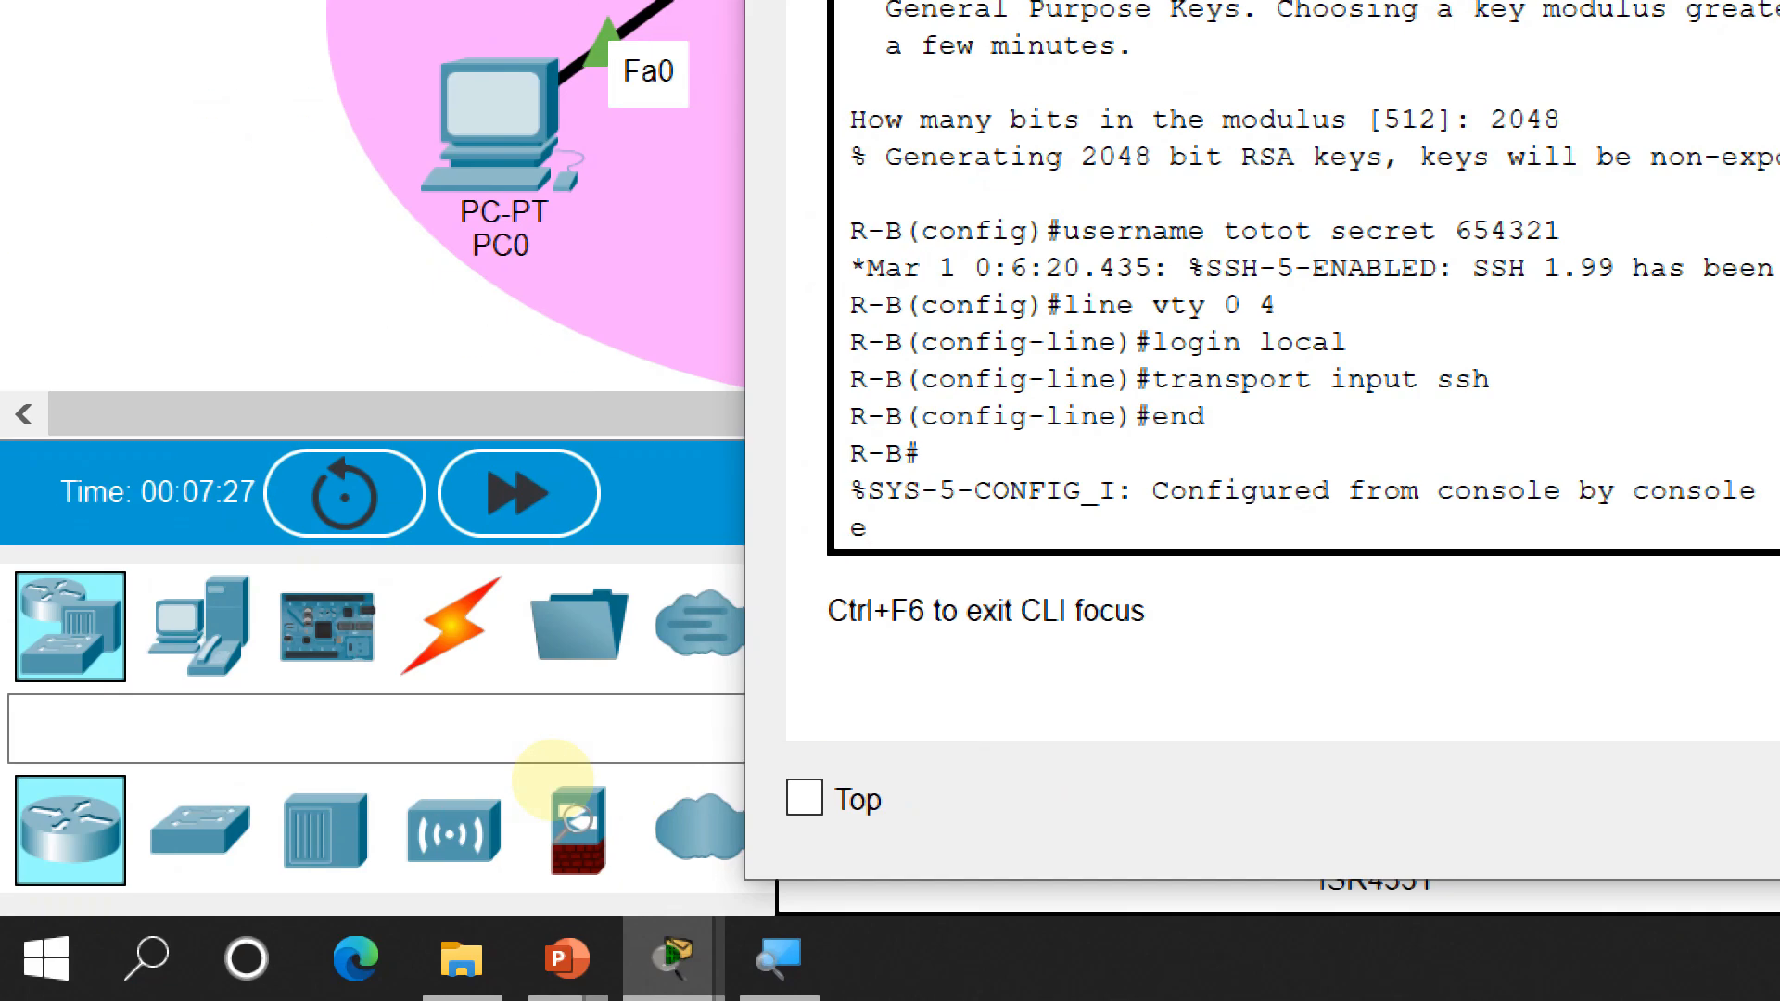
text(xit)
key(Return)
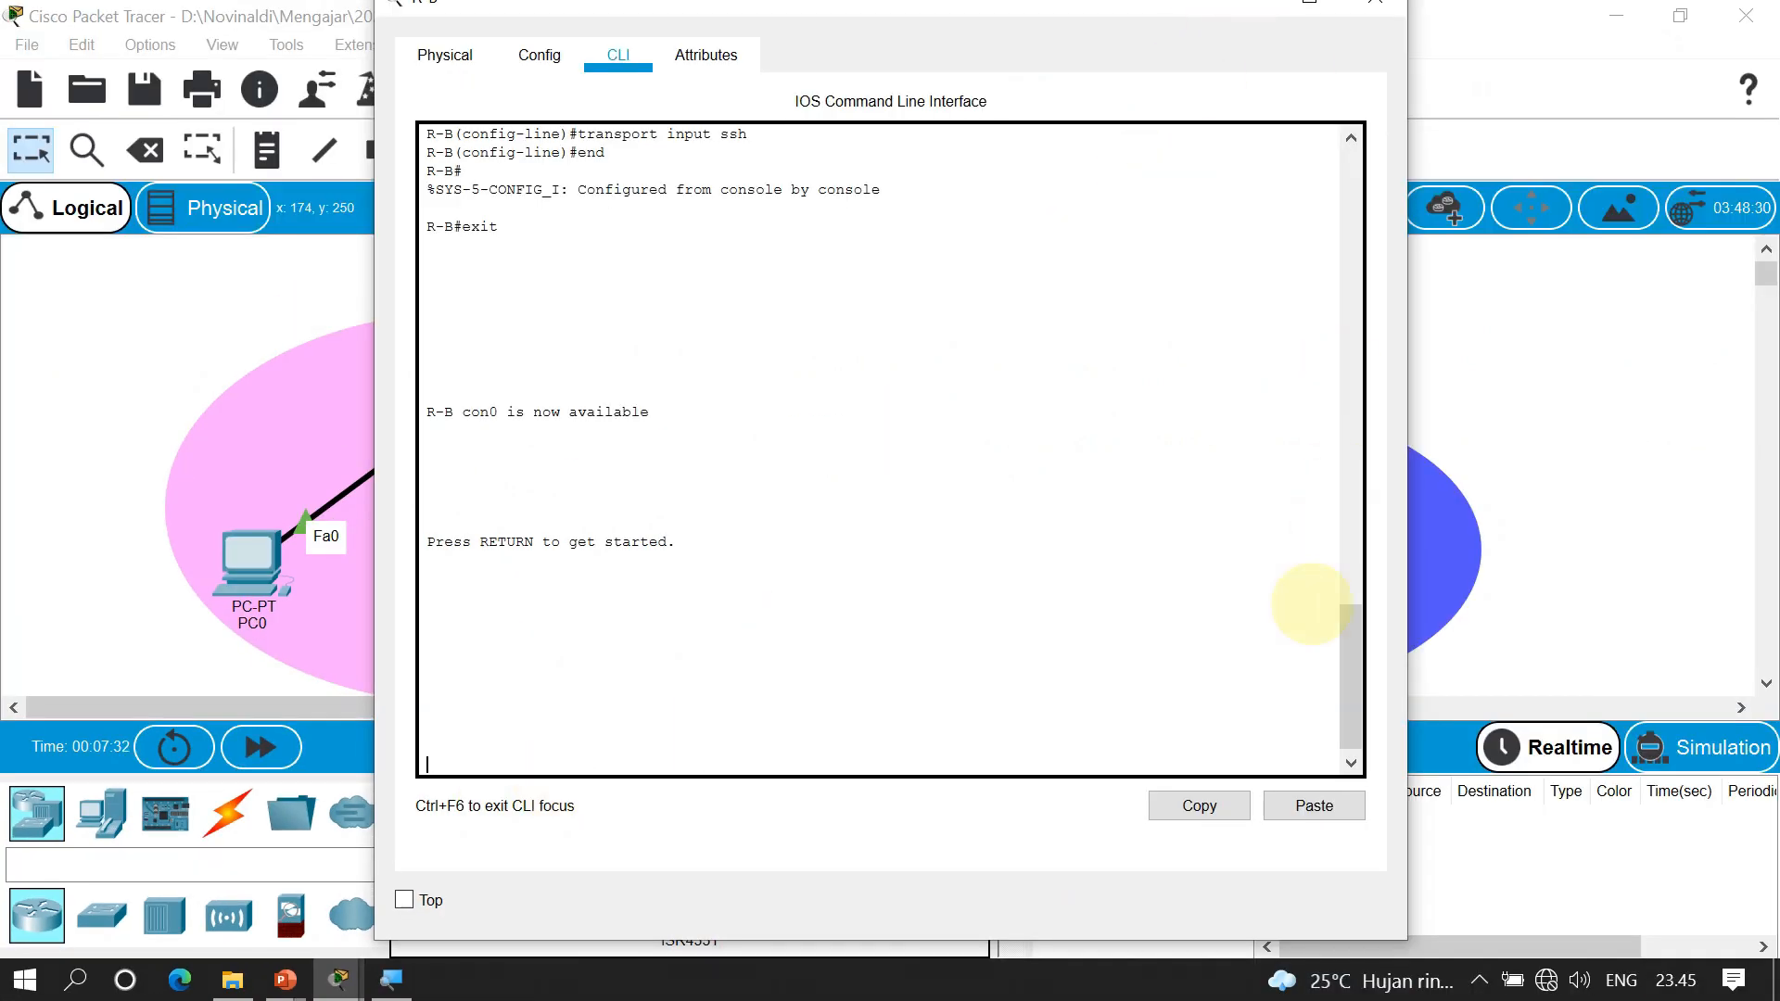
Close R-B's window and open PC0's Command Prompt
click(1375, 4)
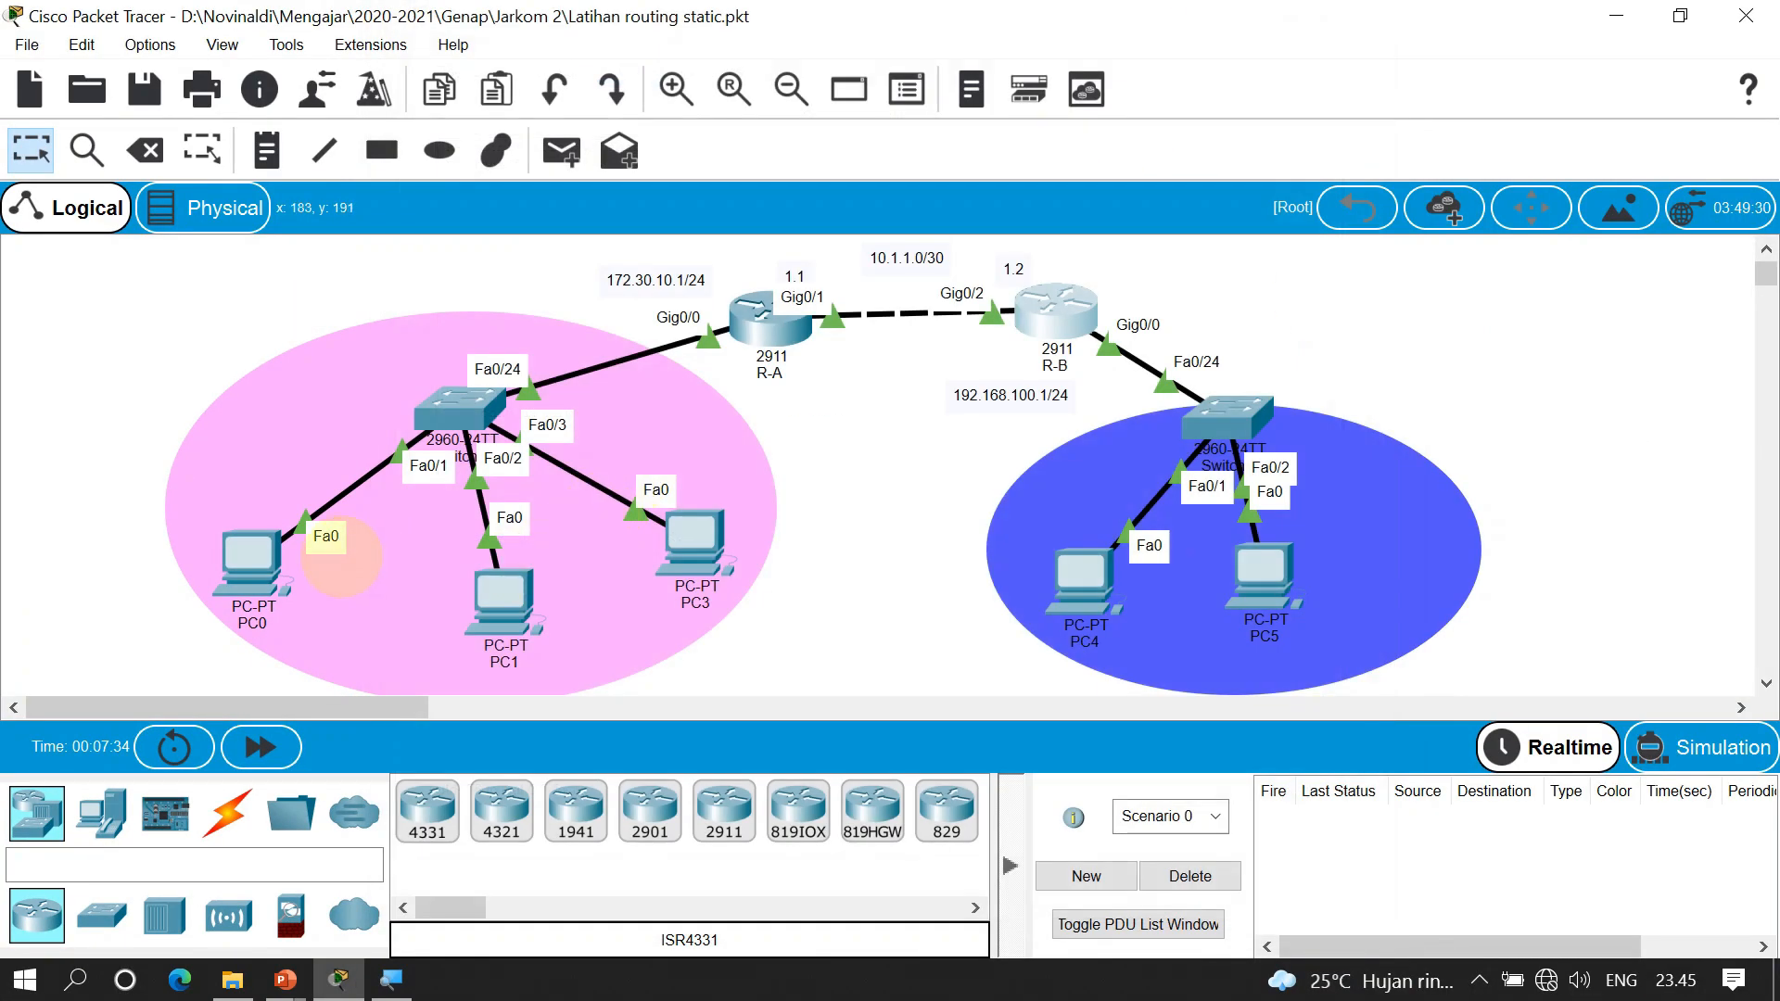
click(253, 563)
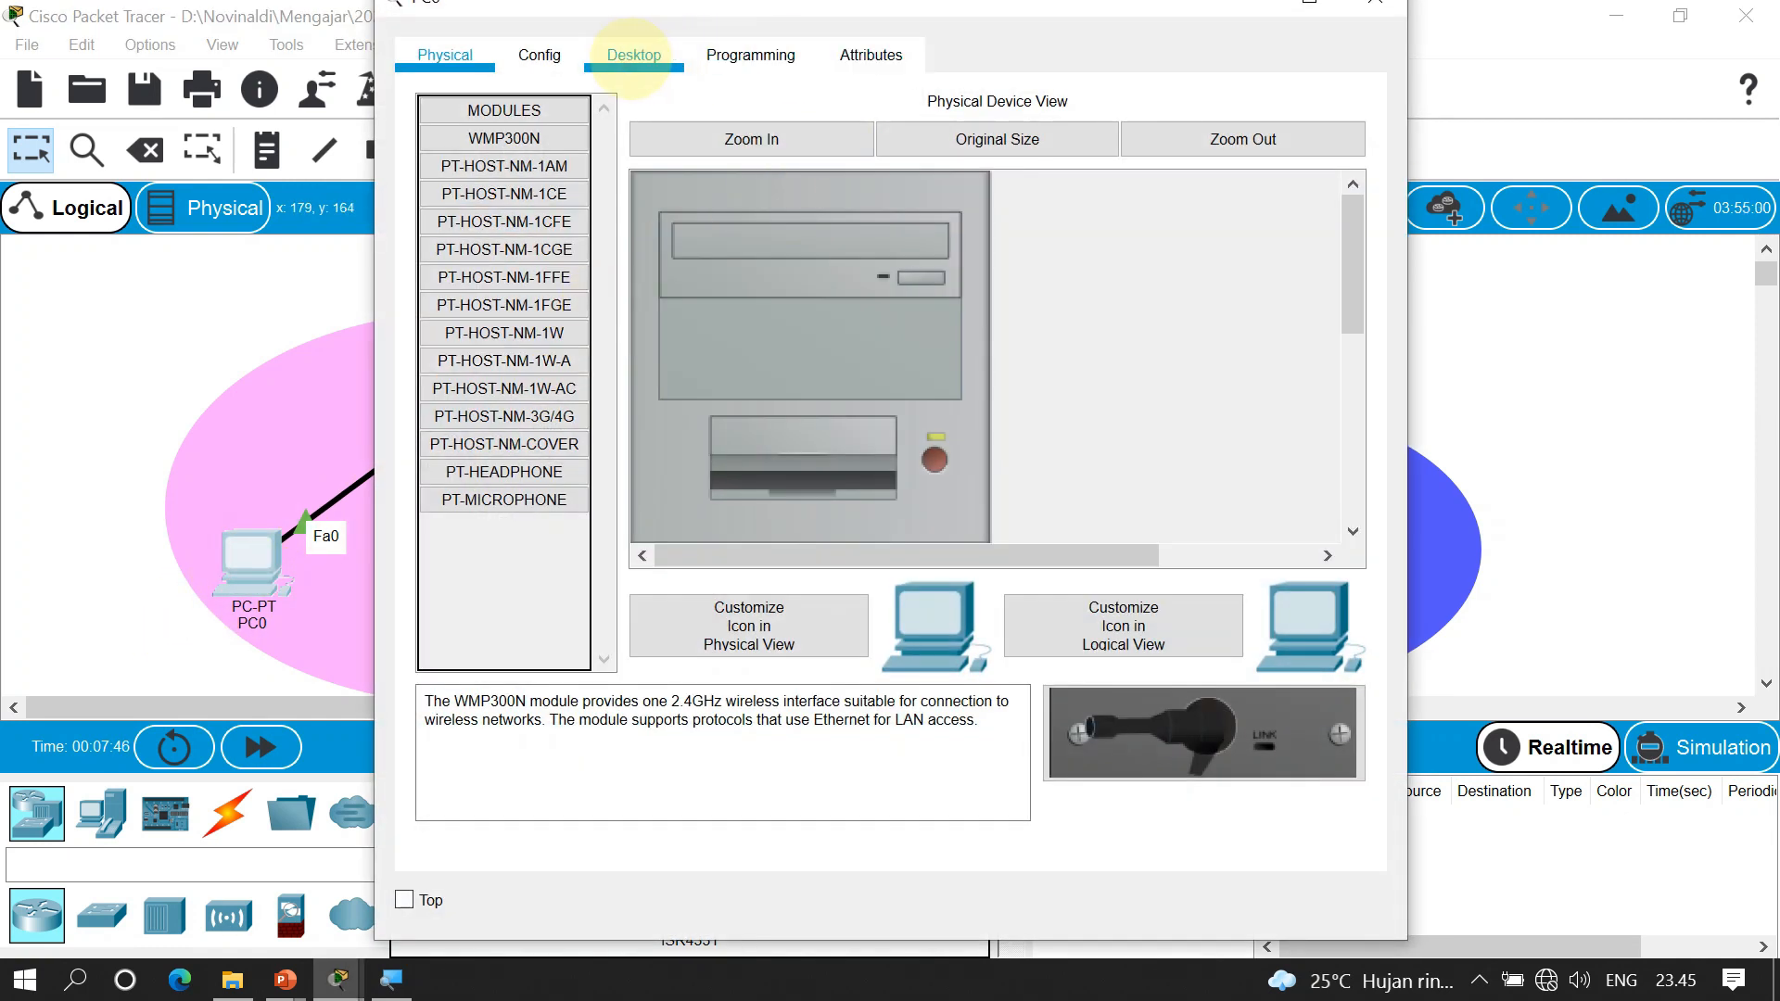
click(634, 55)
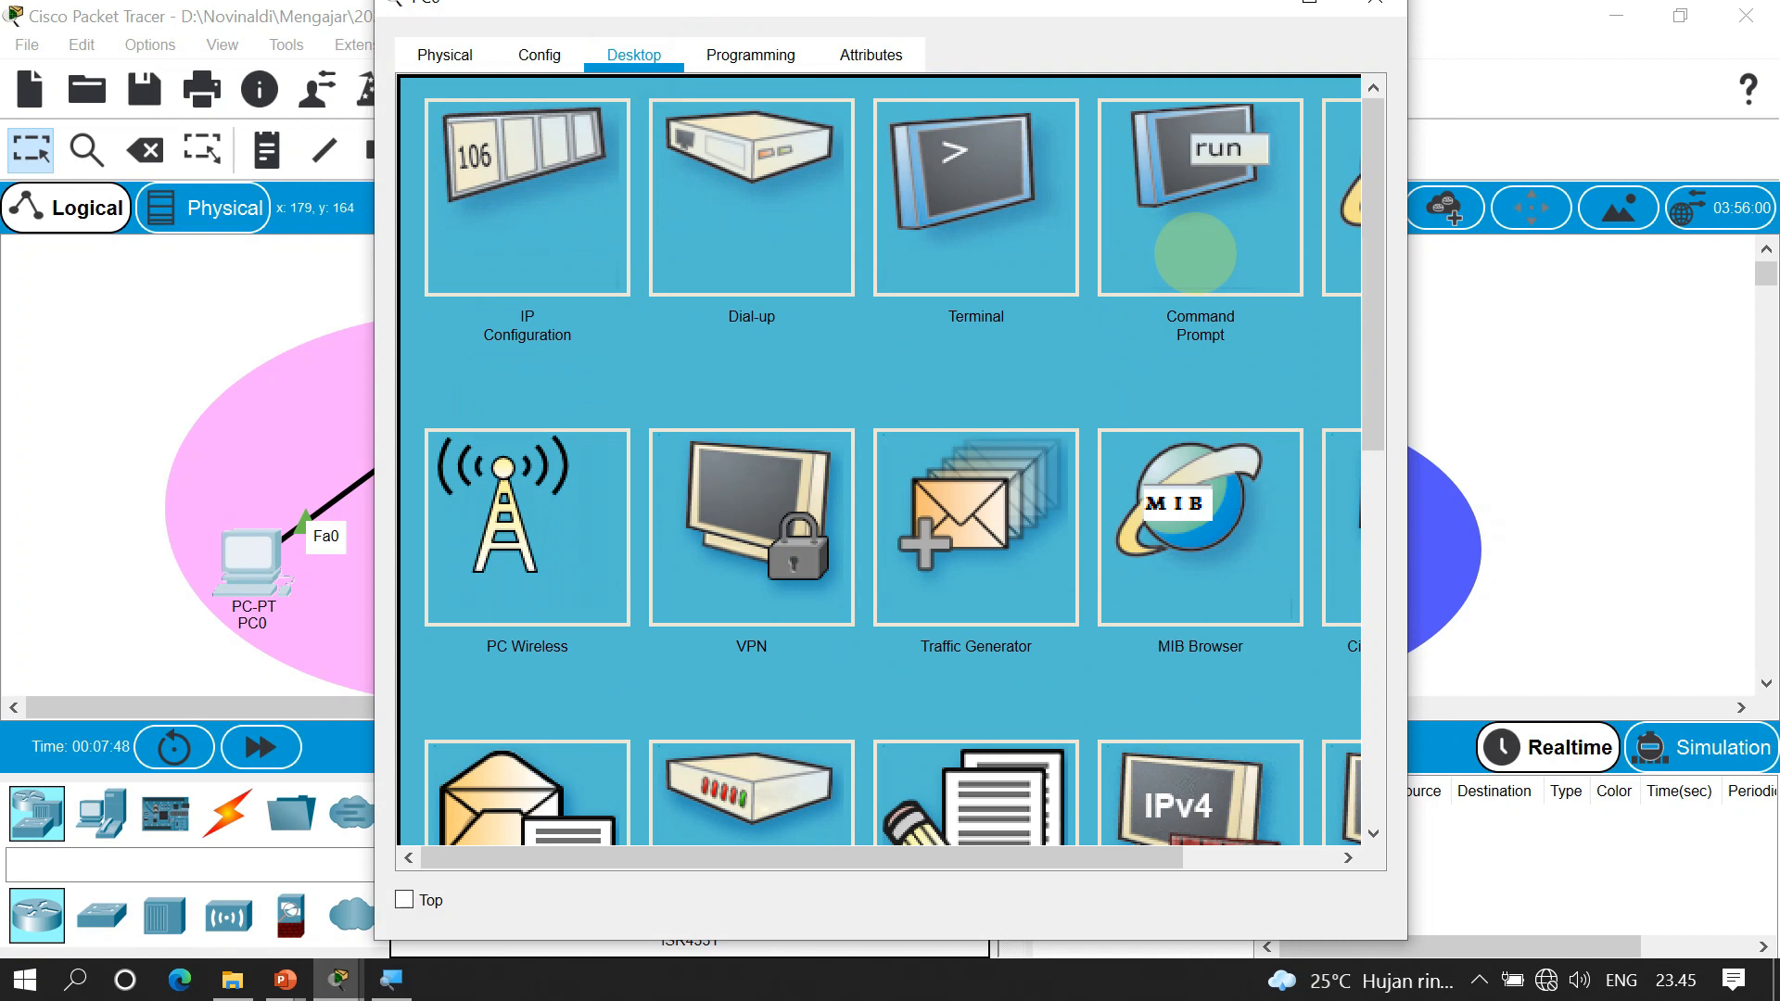
click(1195, 253)
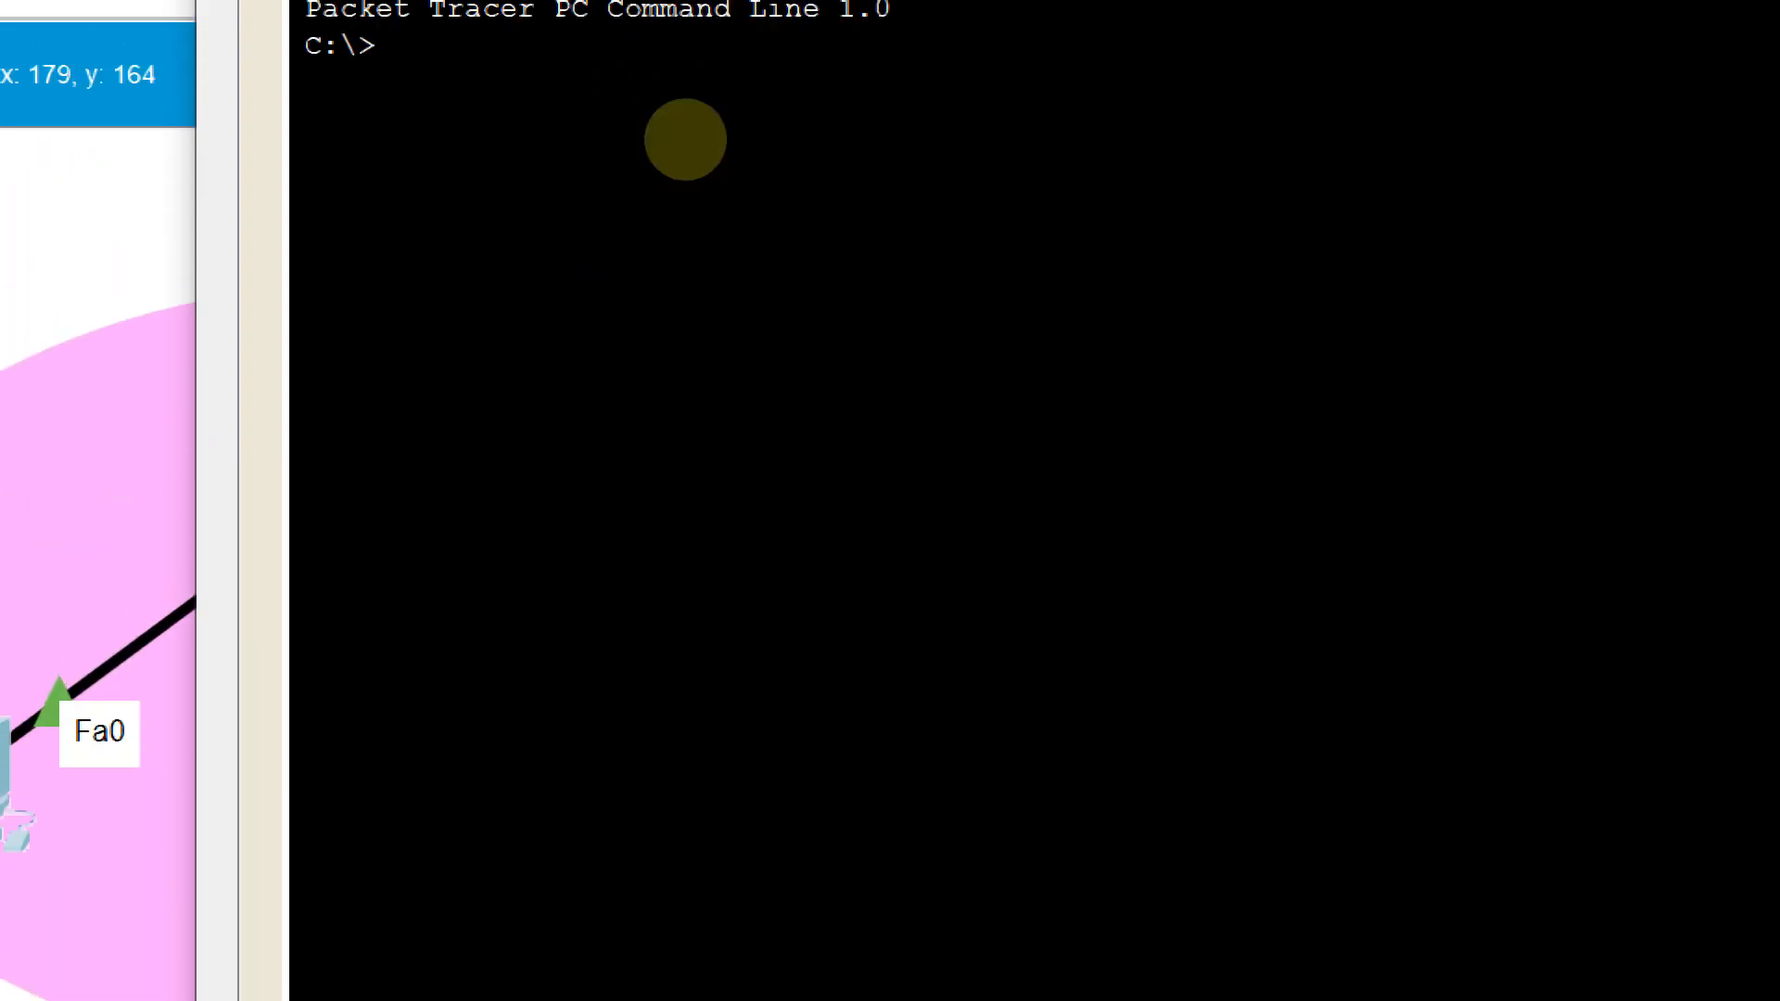
Start an SSH session from PC0 to R-B at 10.1.1.2 as the local user
text(ssh -l)
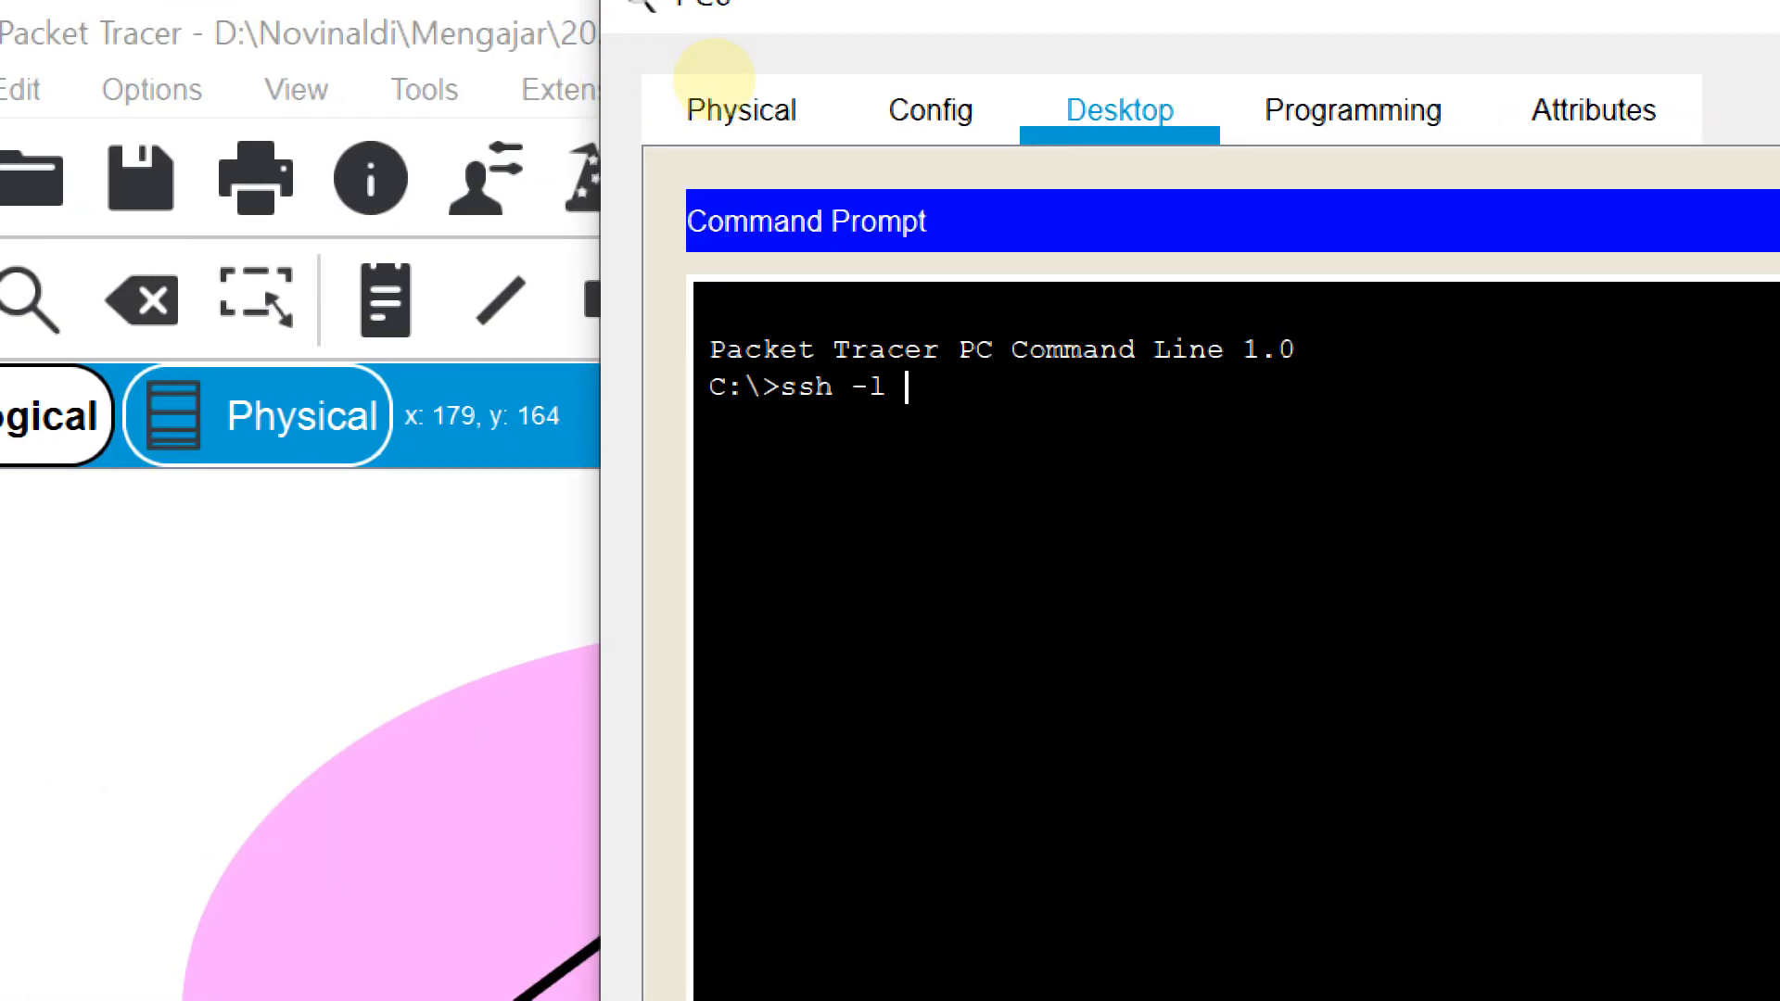
text( totot)
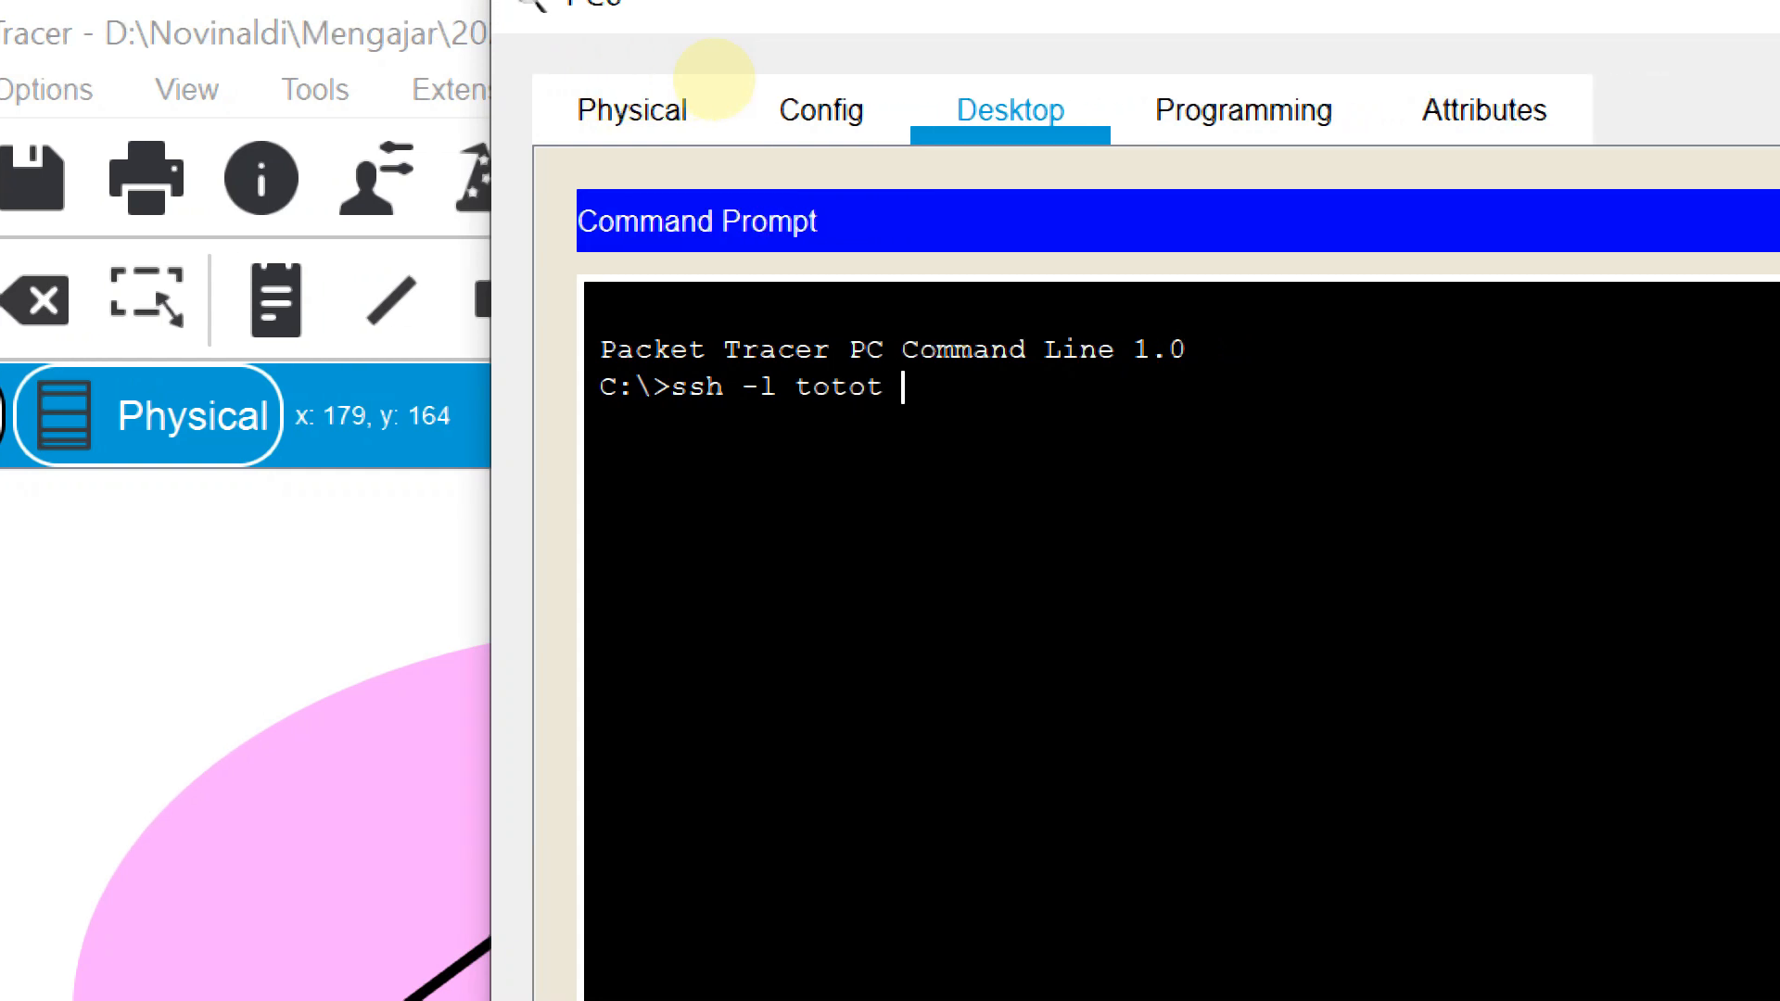
click(147, 301)
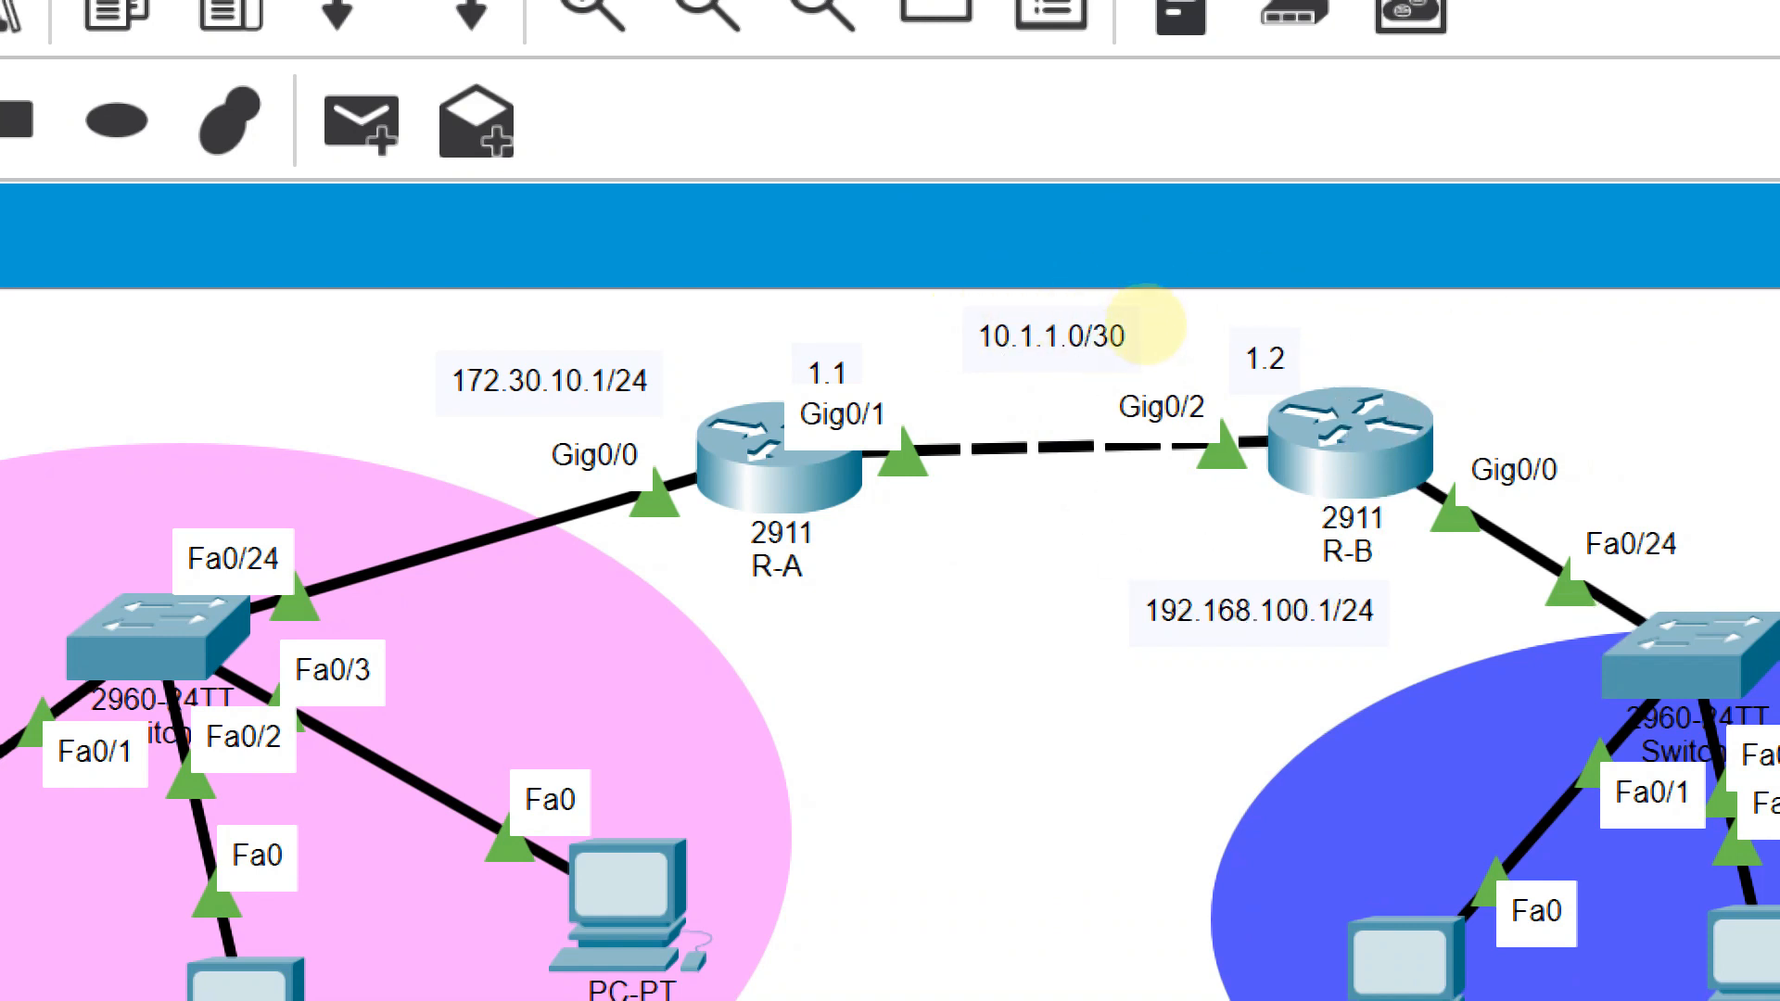
key(alt+Tab)
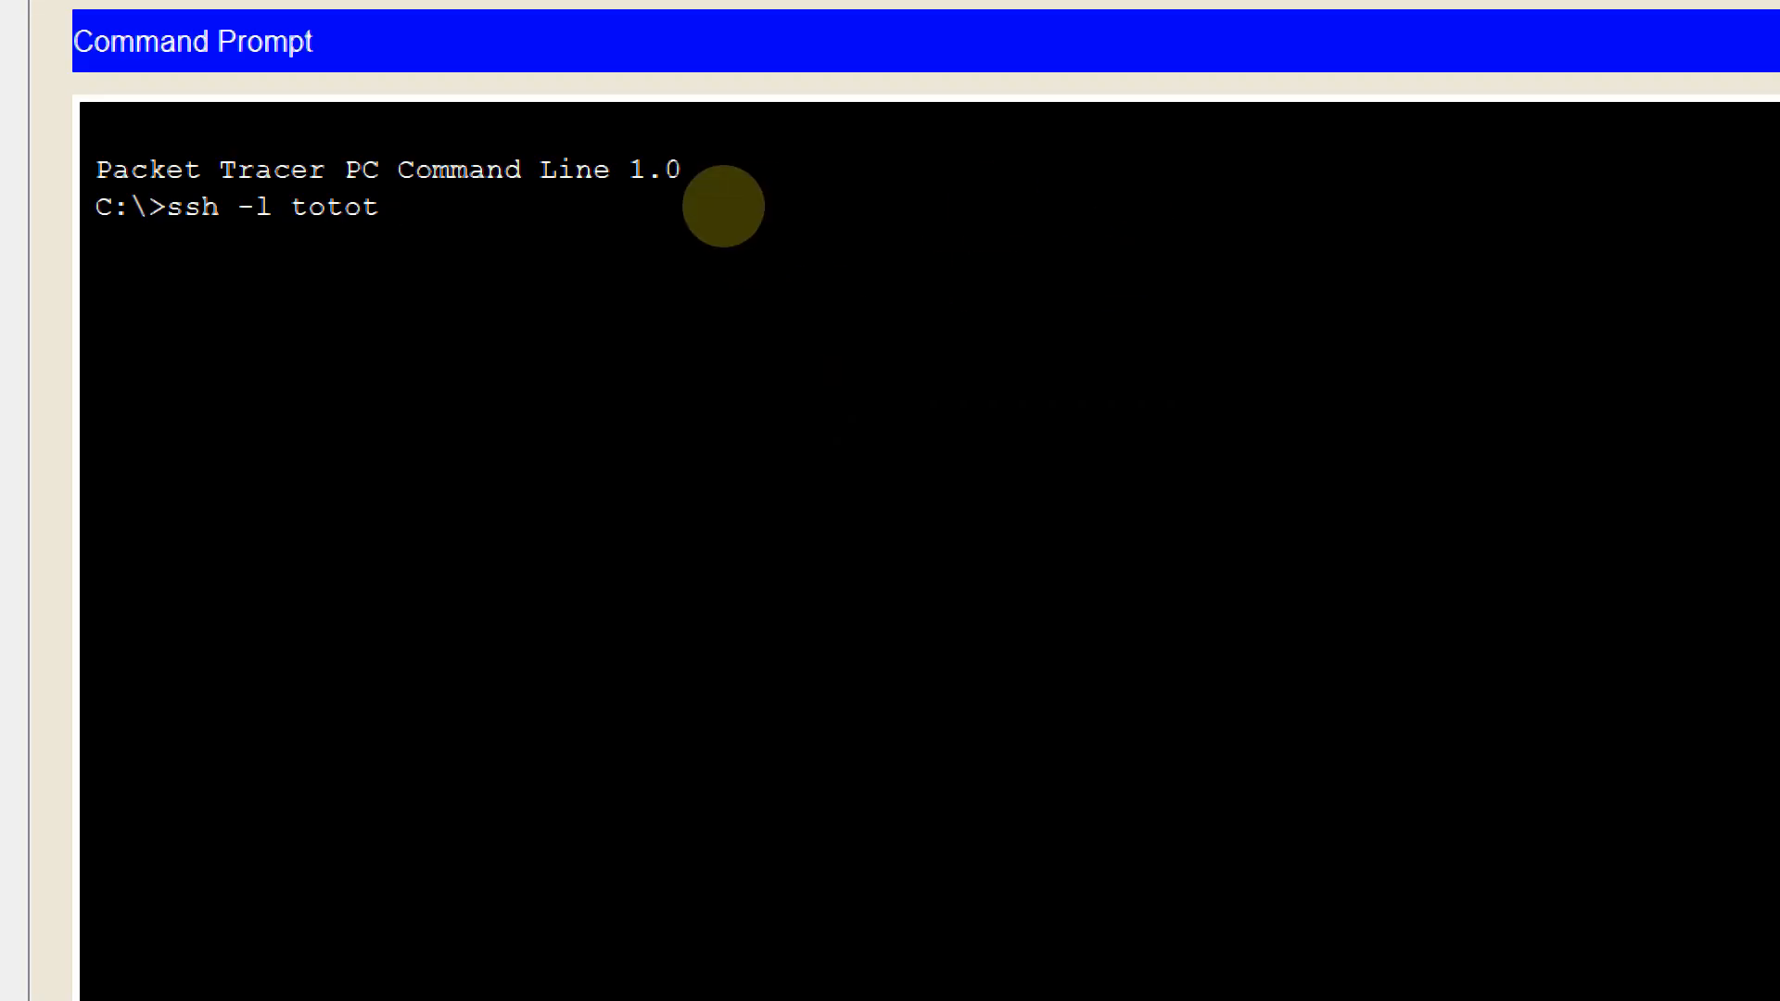
text(10.1.1.1)
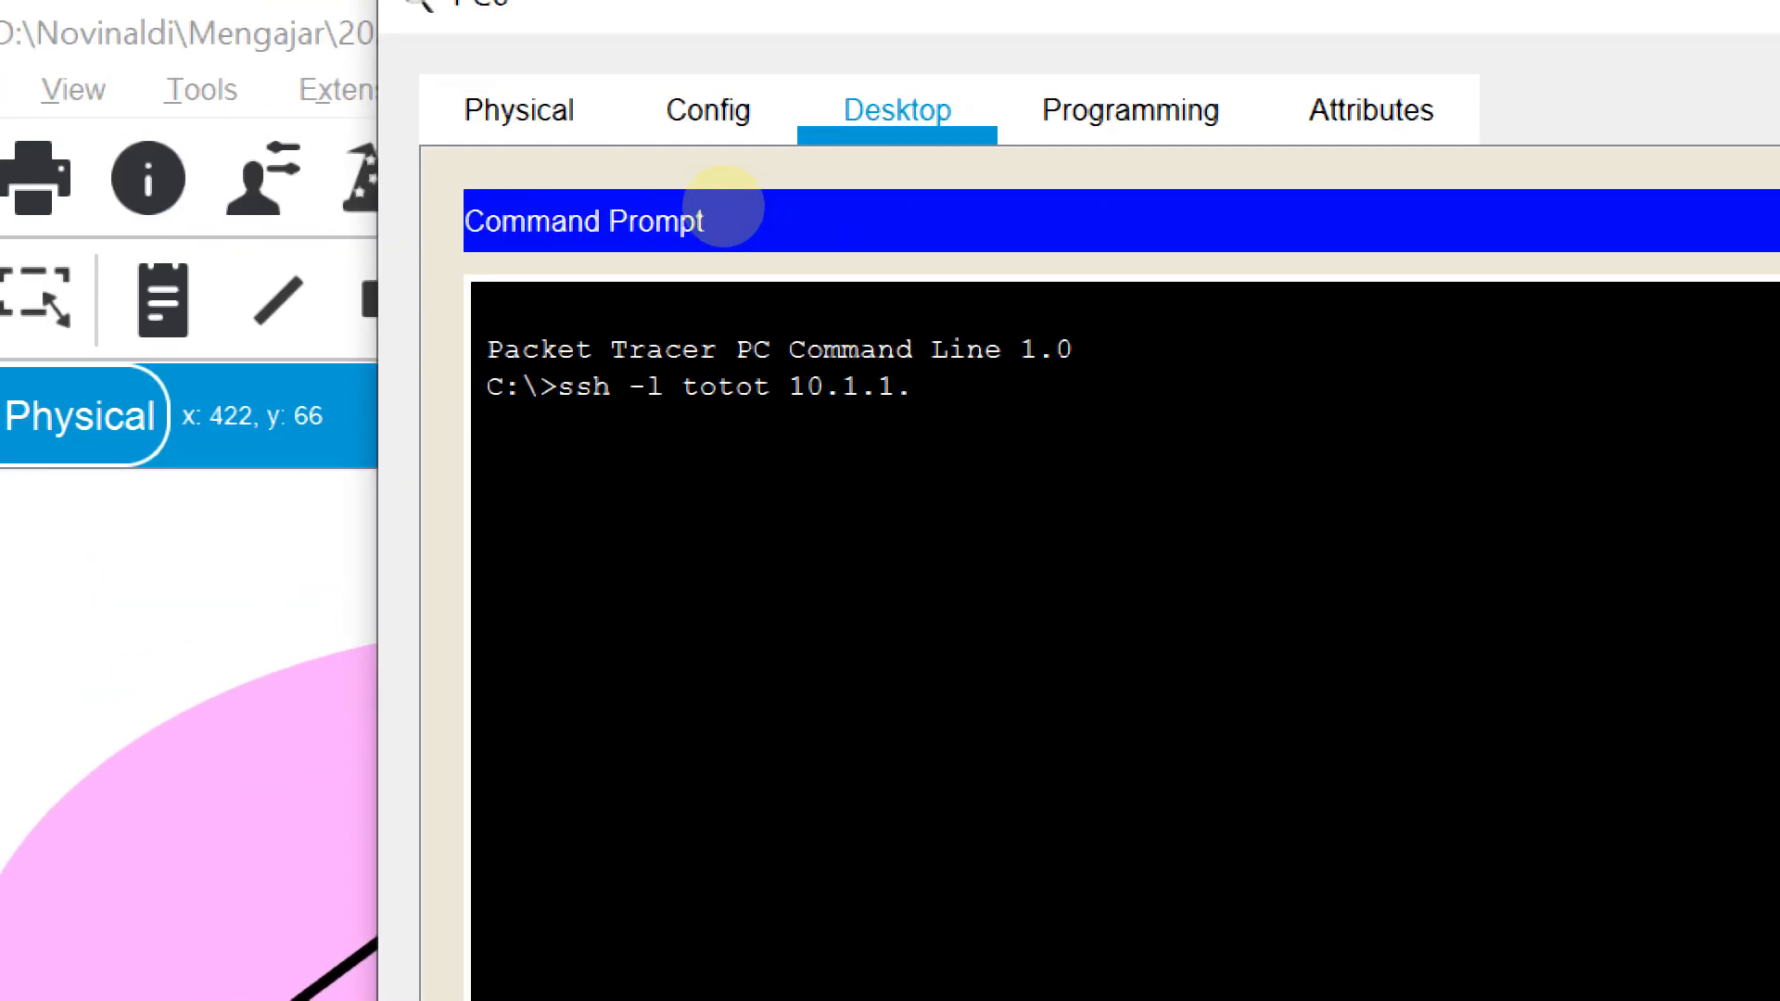
key(BackSpace)
text(2)
key(Return)
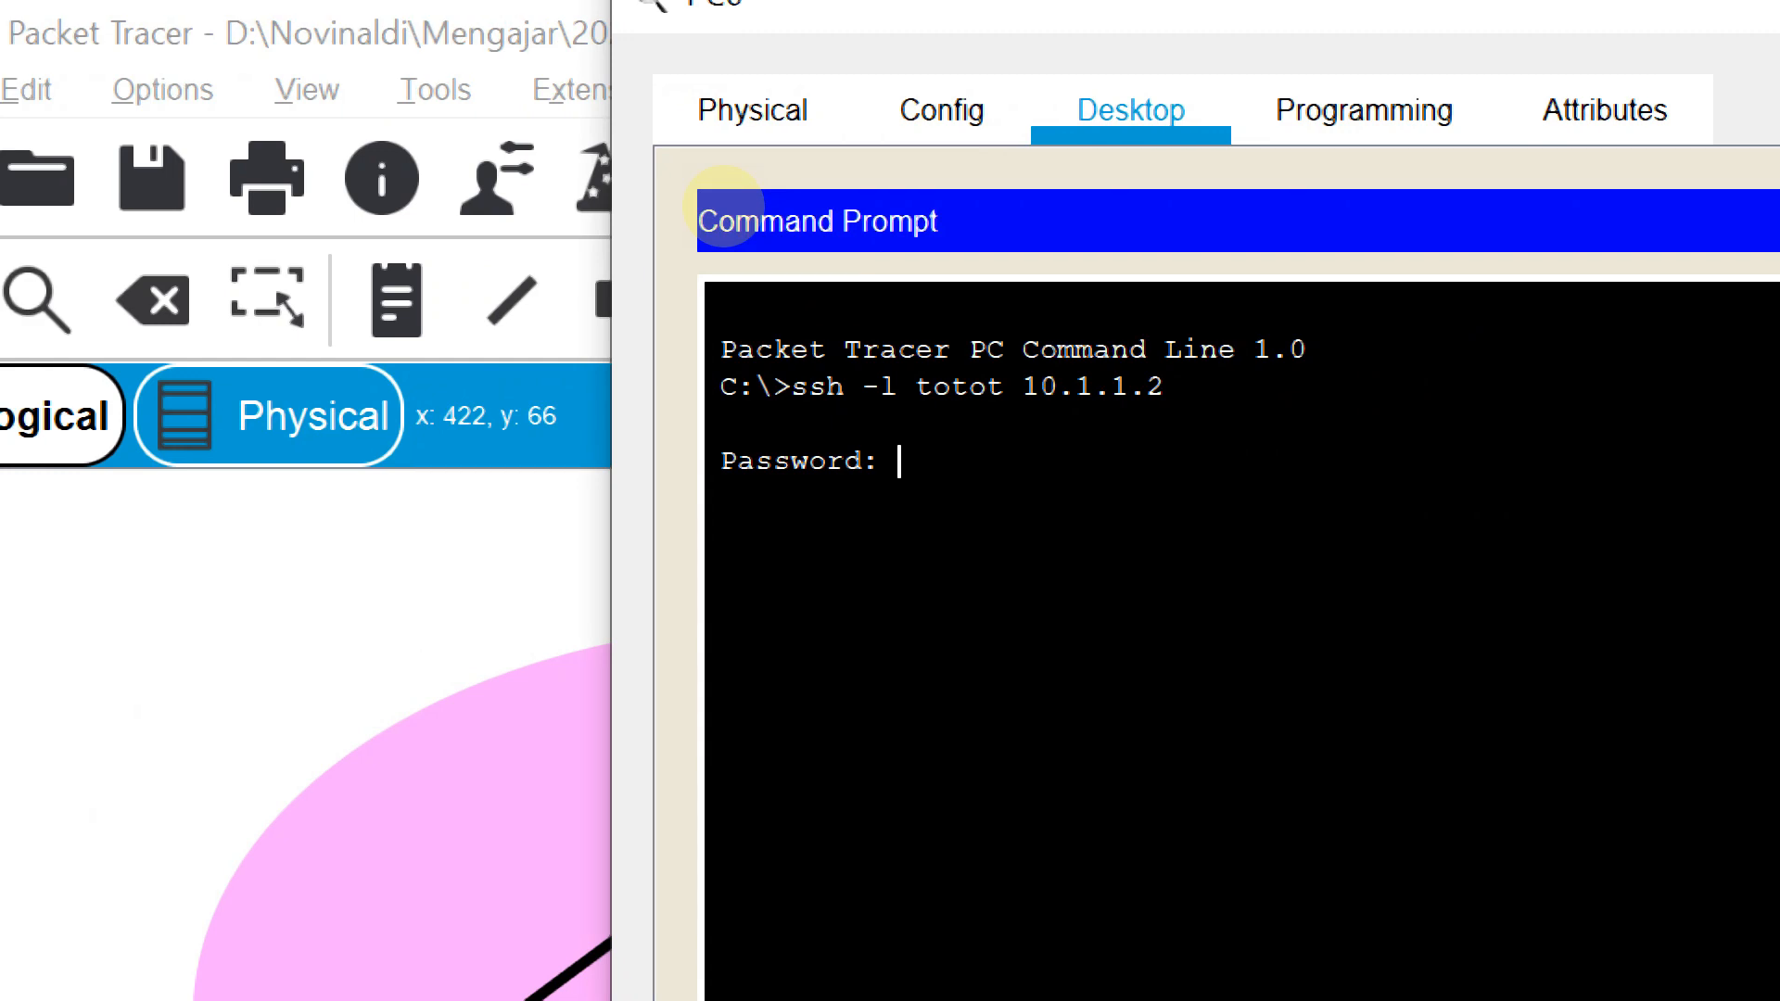
Log in with the user's password, enter privileged mode, and reach global configuration mode
key(Return)
text(enab)
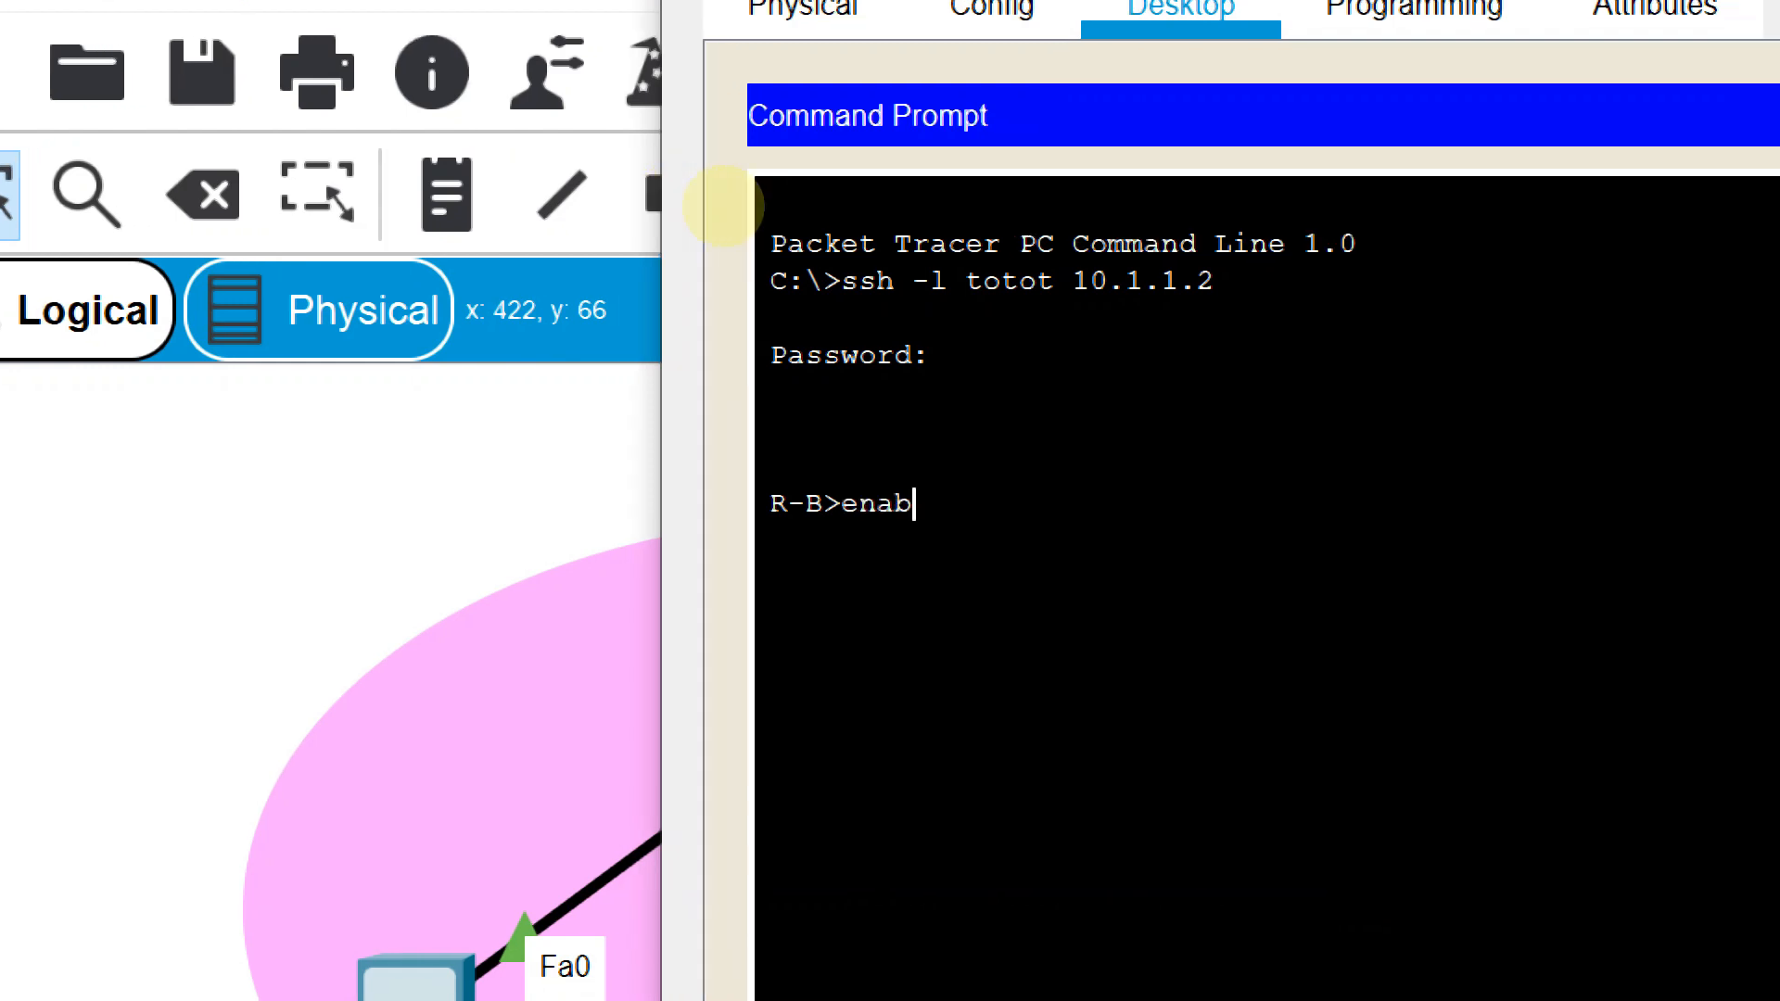
key(Return)
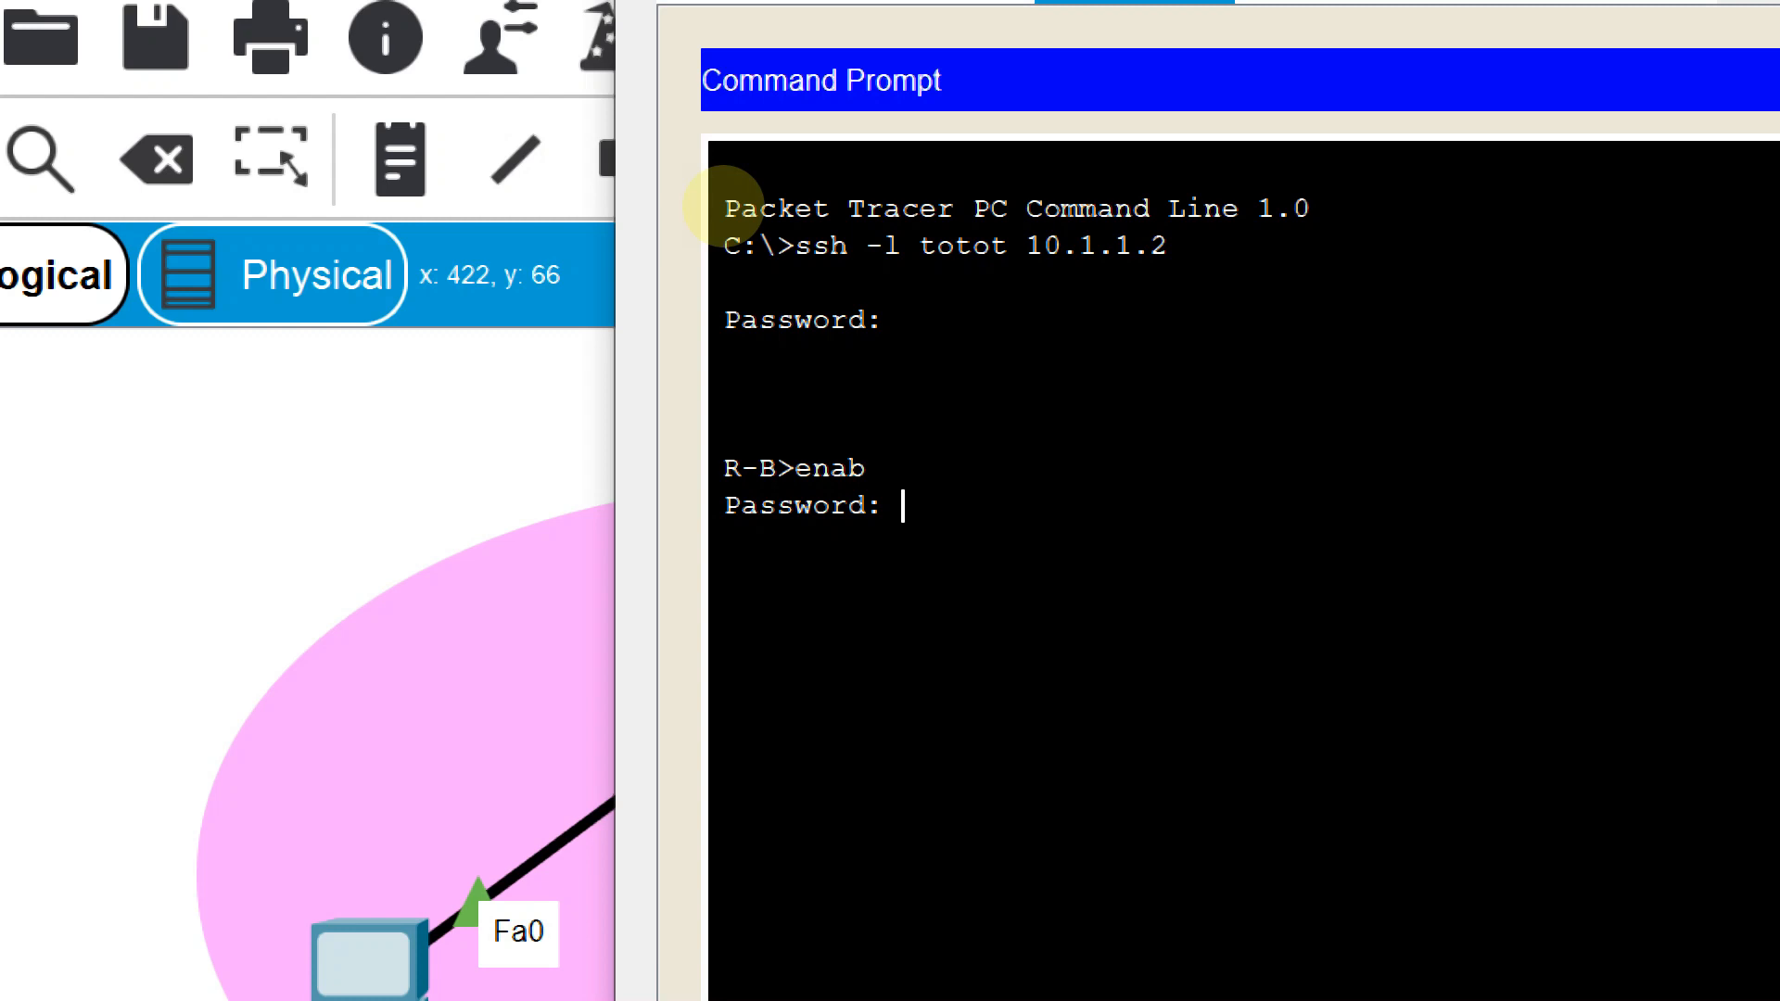
key(Return)
text(conf t)
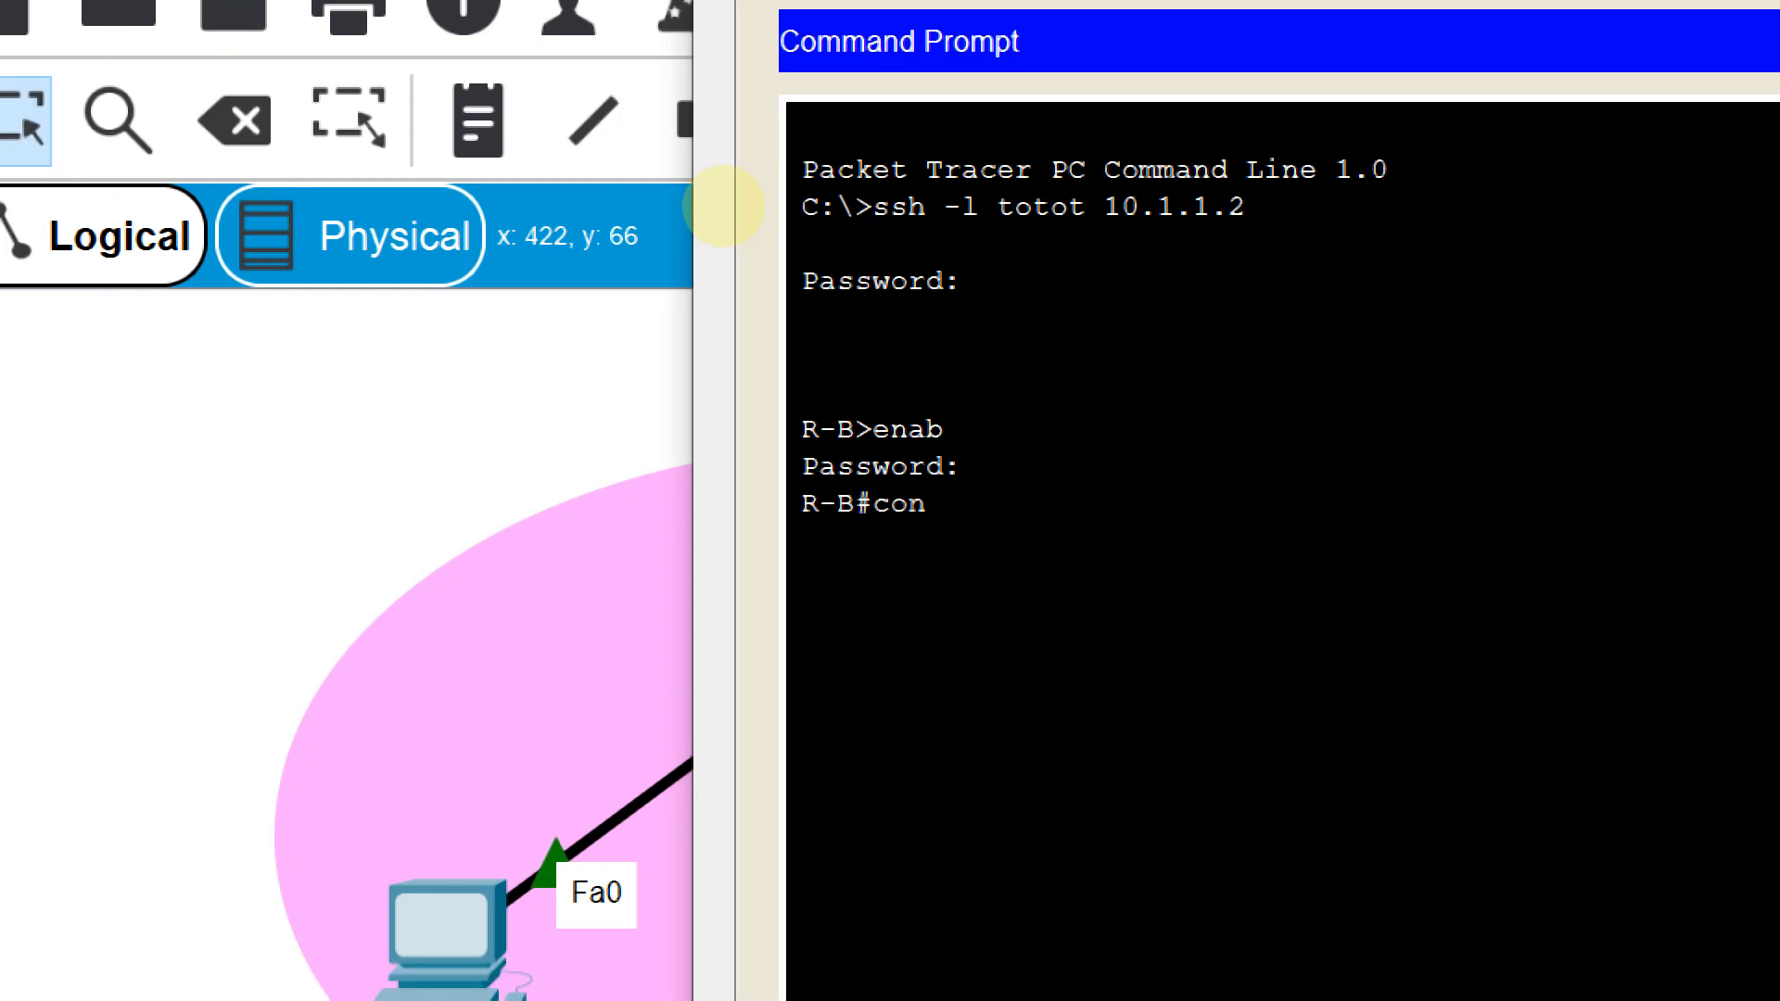
key(Return)
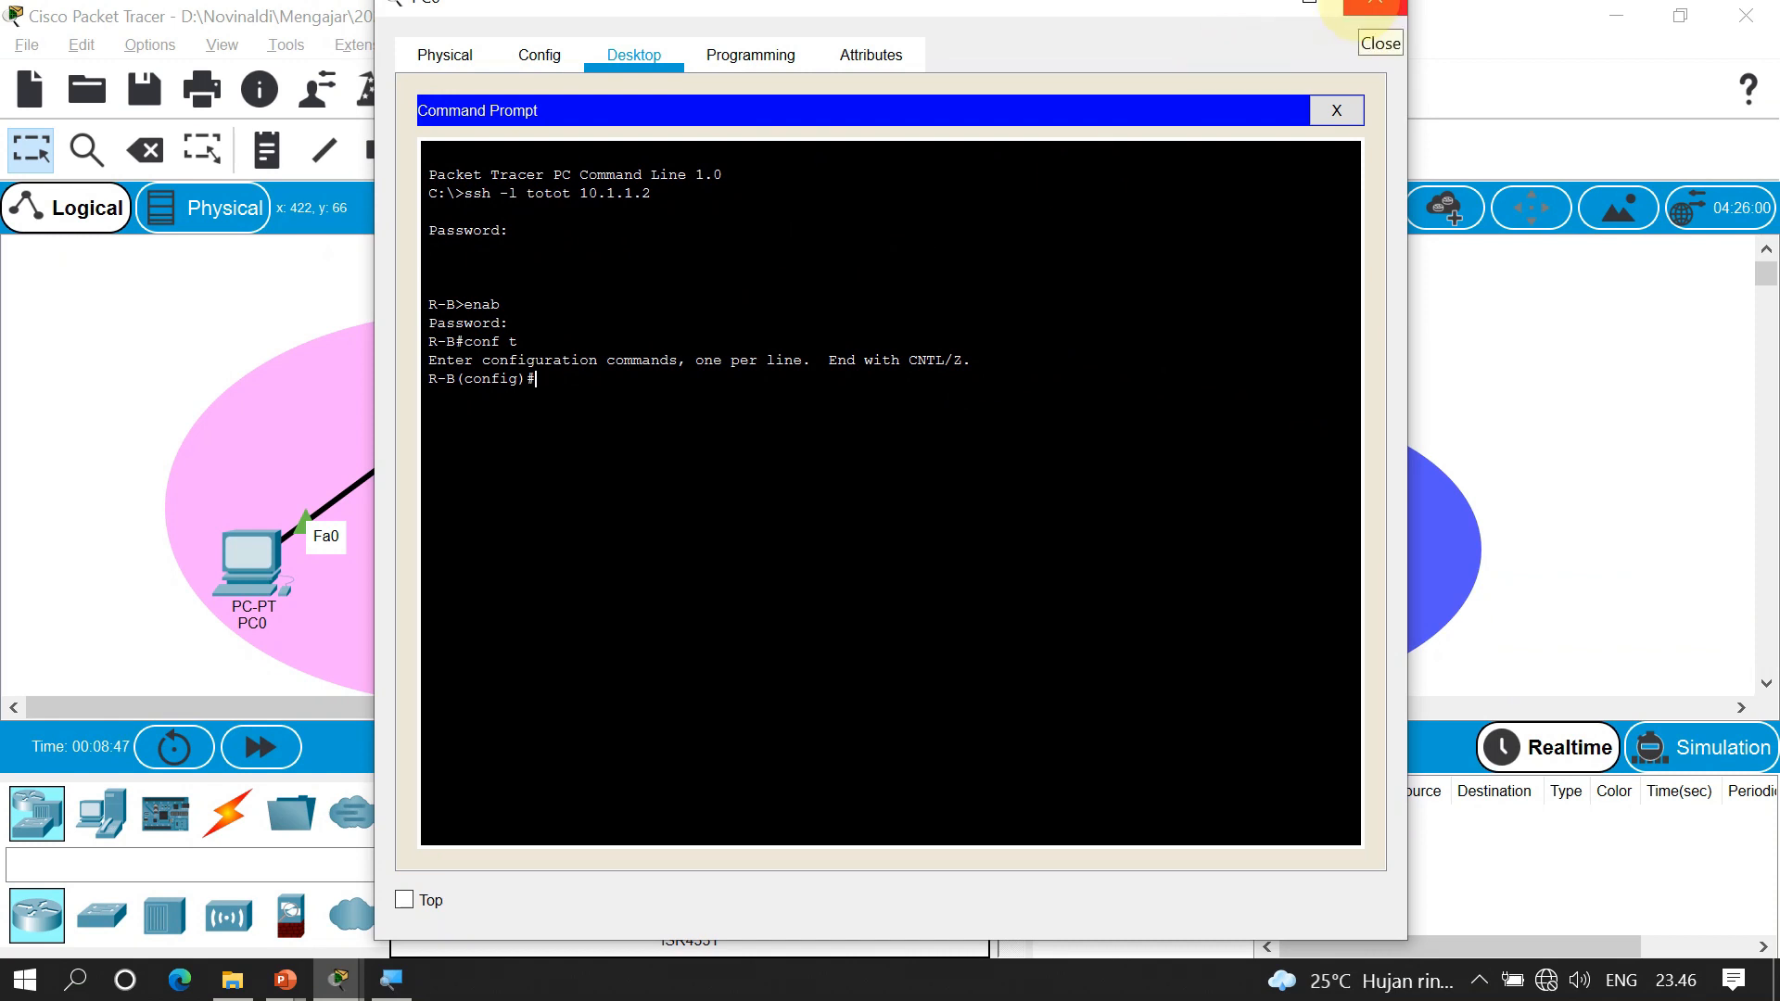
Place a 2911 router, PC2 and a 2960-24TT switch at the topology's right side
click(1375, 2)
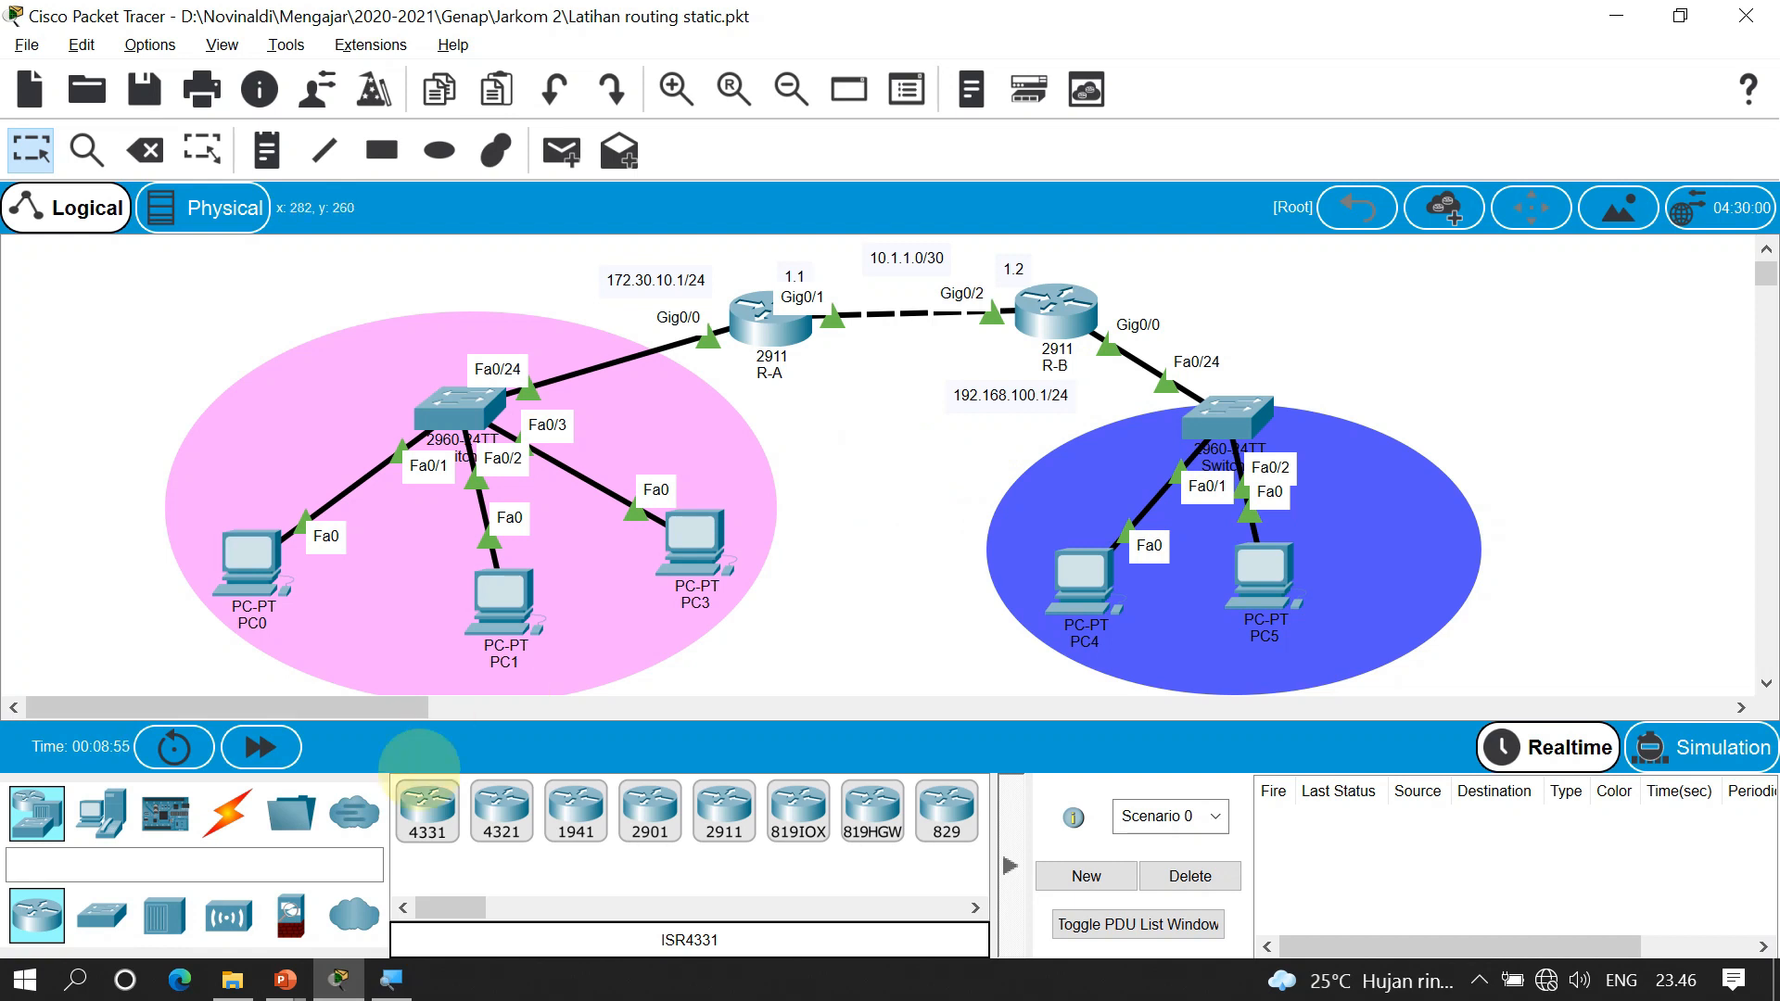
mouse_move(339, 980)
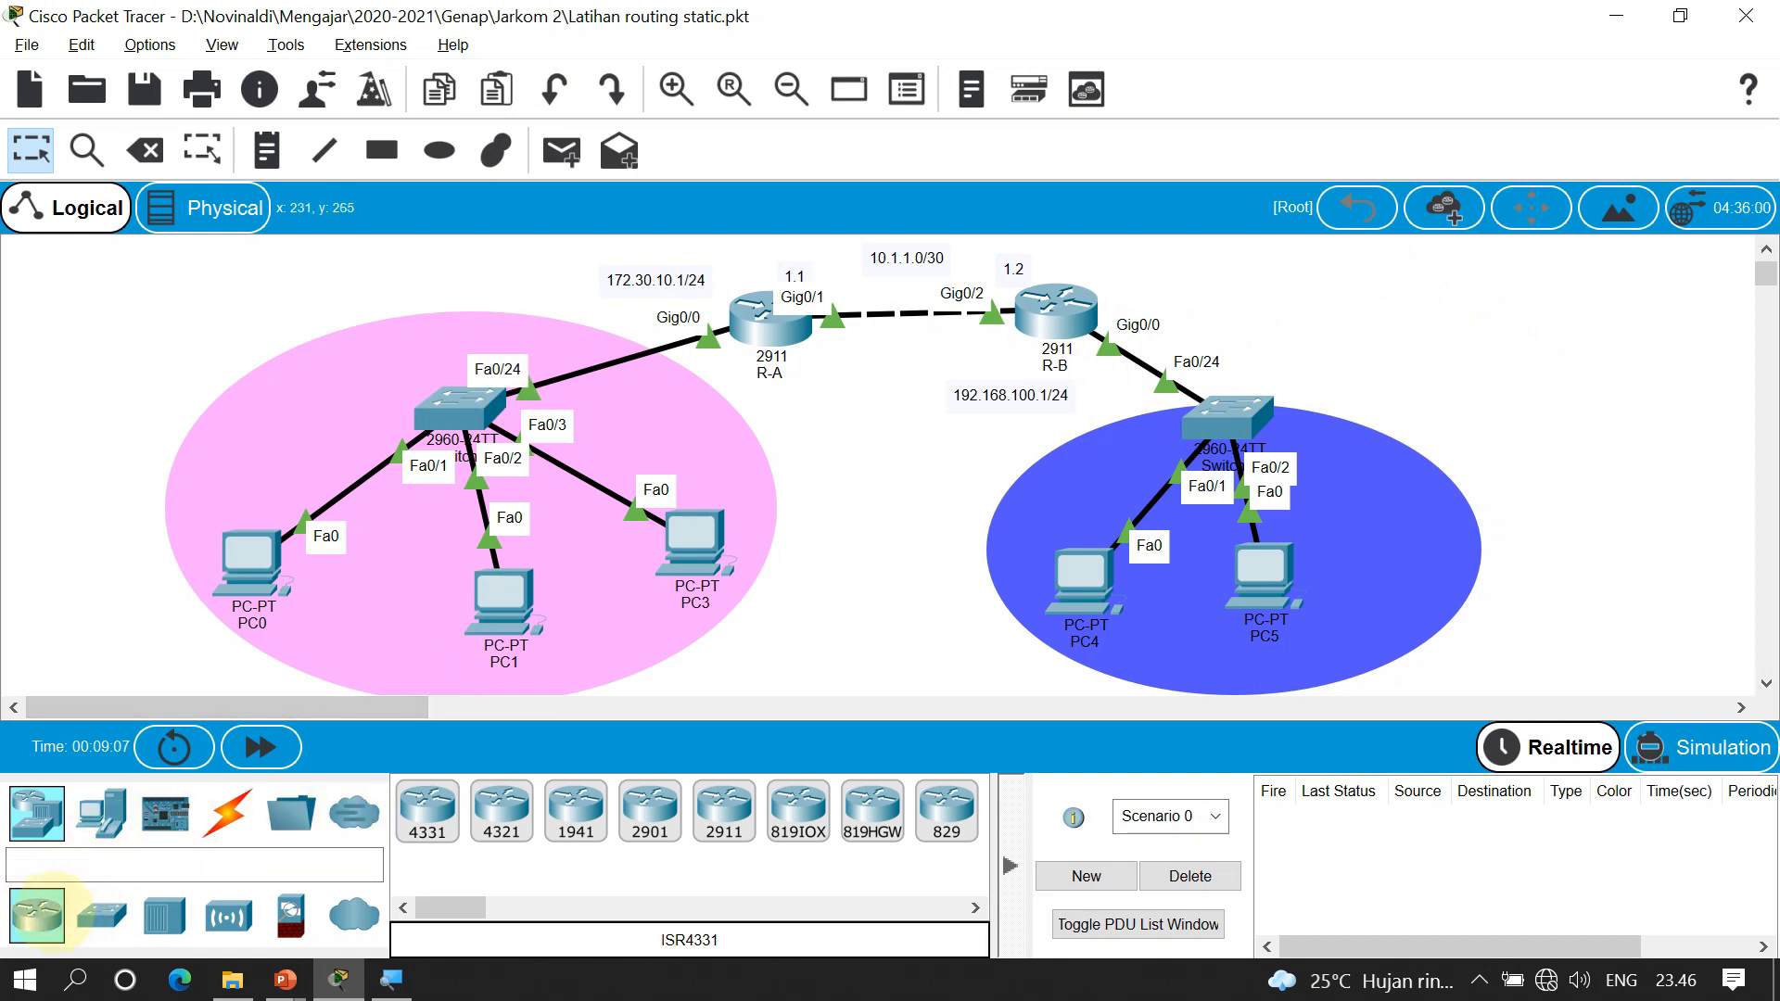
drag(720, 814, 1465, 320)
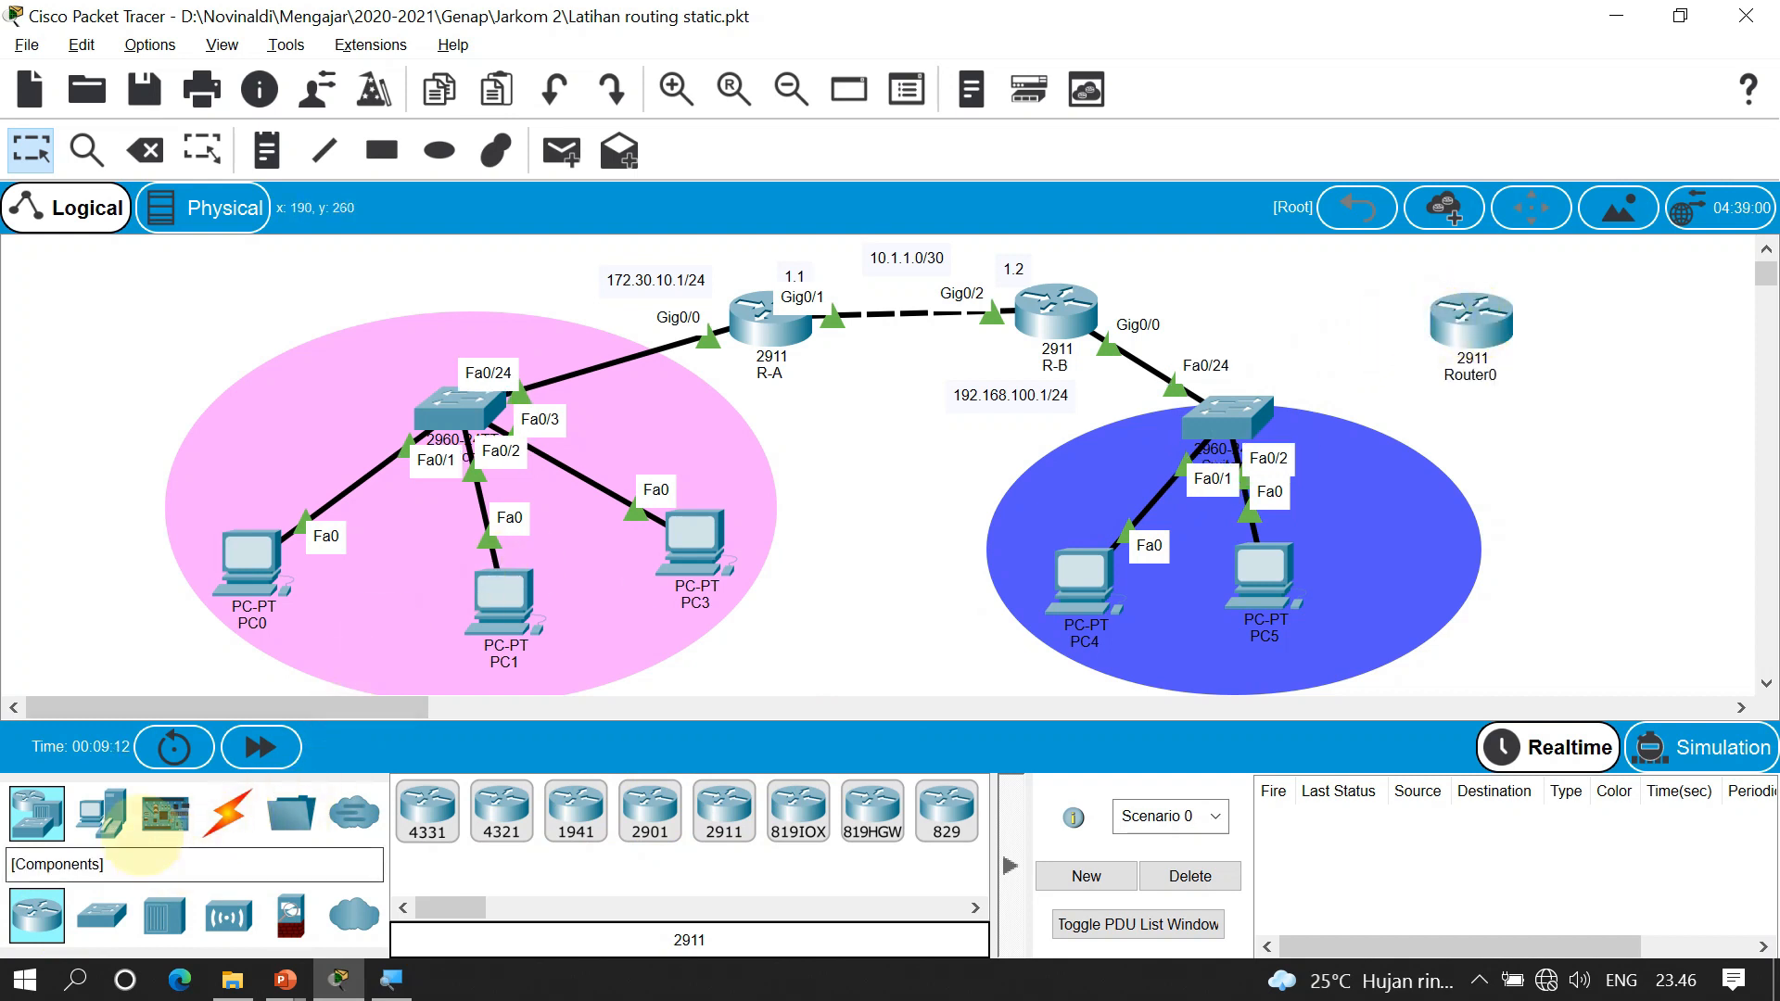
drag(104, 813, 1590, 507)
drag(104, 910, 1554, 428)
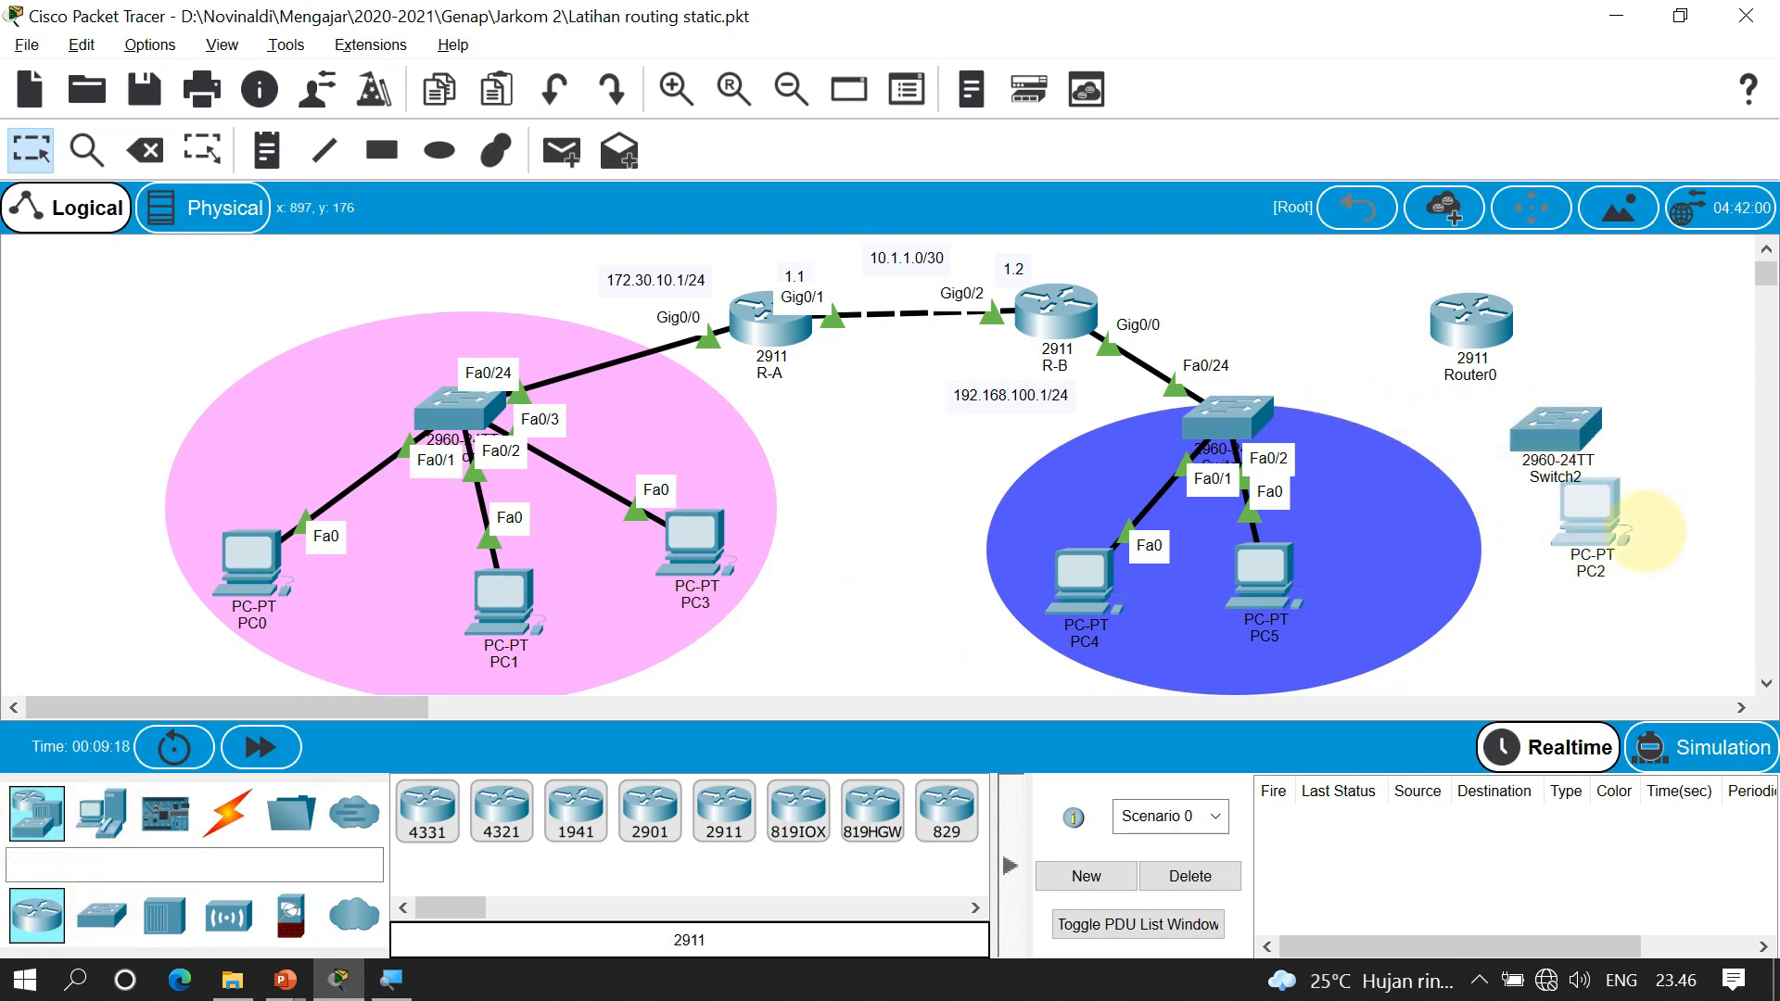
drag(1624, 512, 1625, 568)
Rename the new router from Router0 to R-C
click(1451, 376)
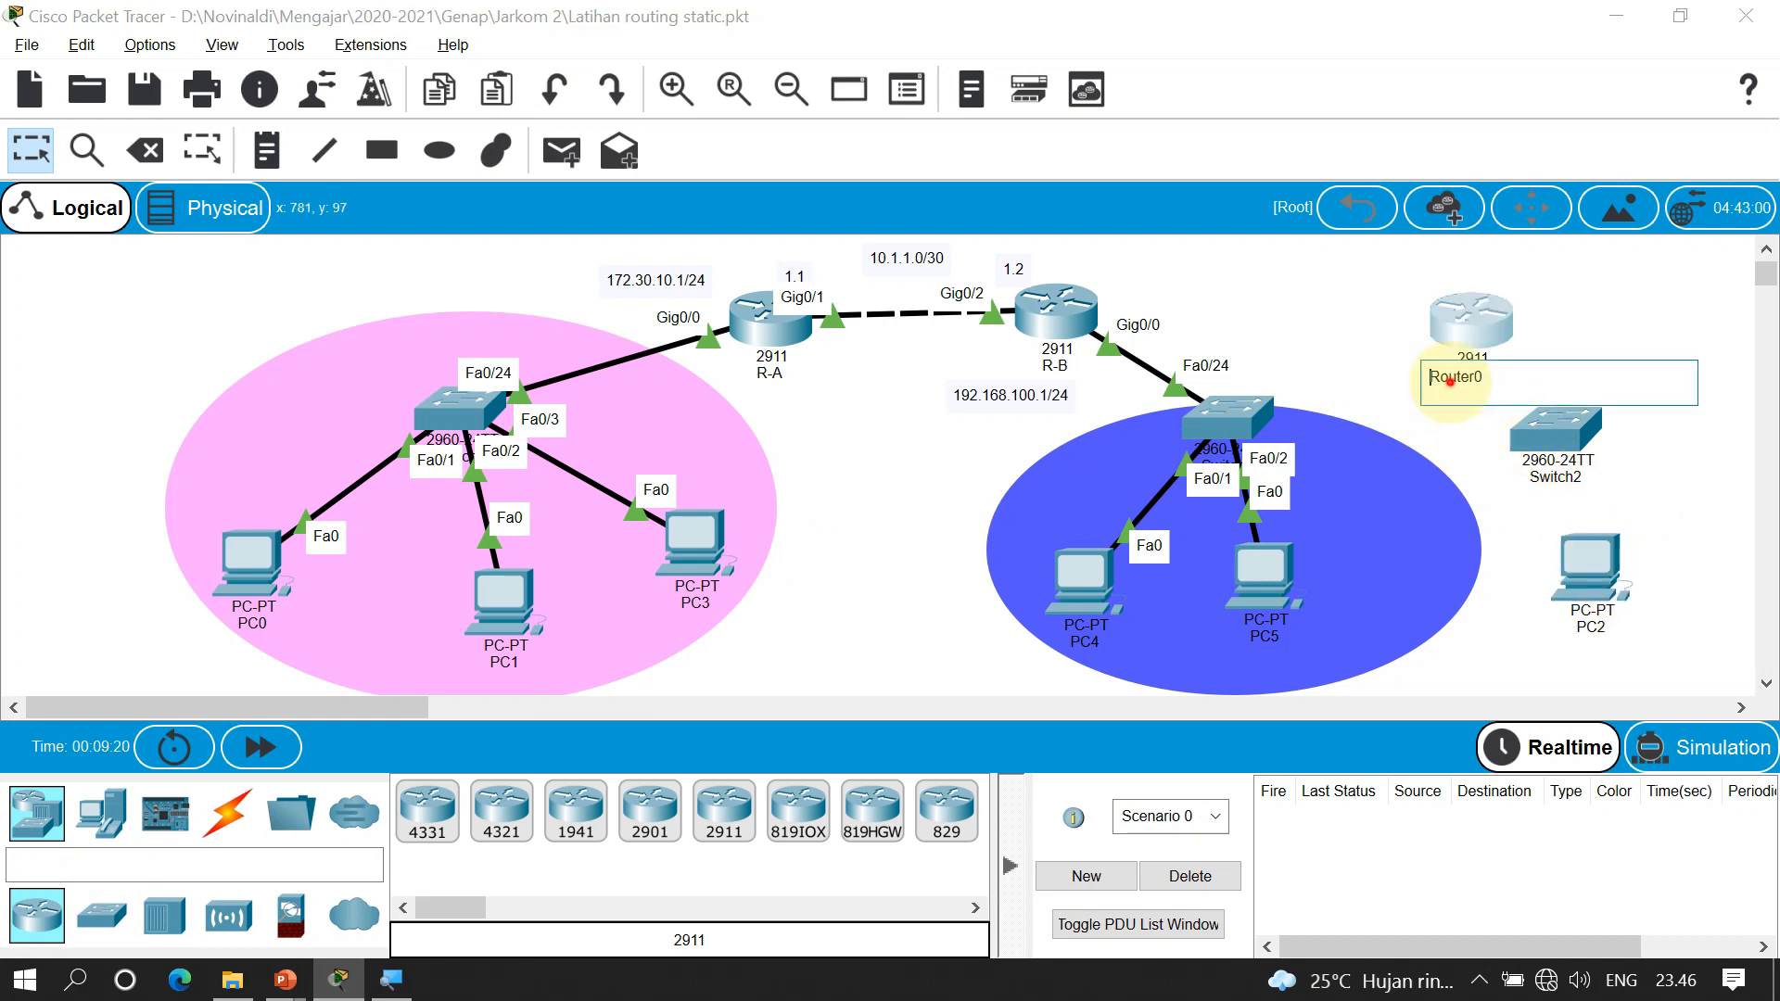
double_click(1451, 378)
text(R-C)
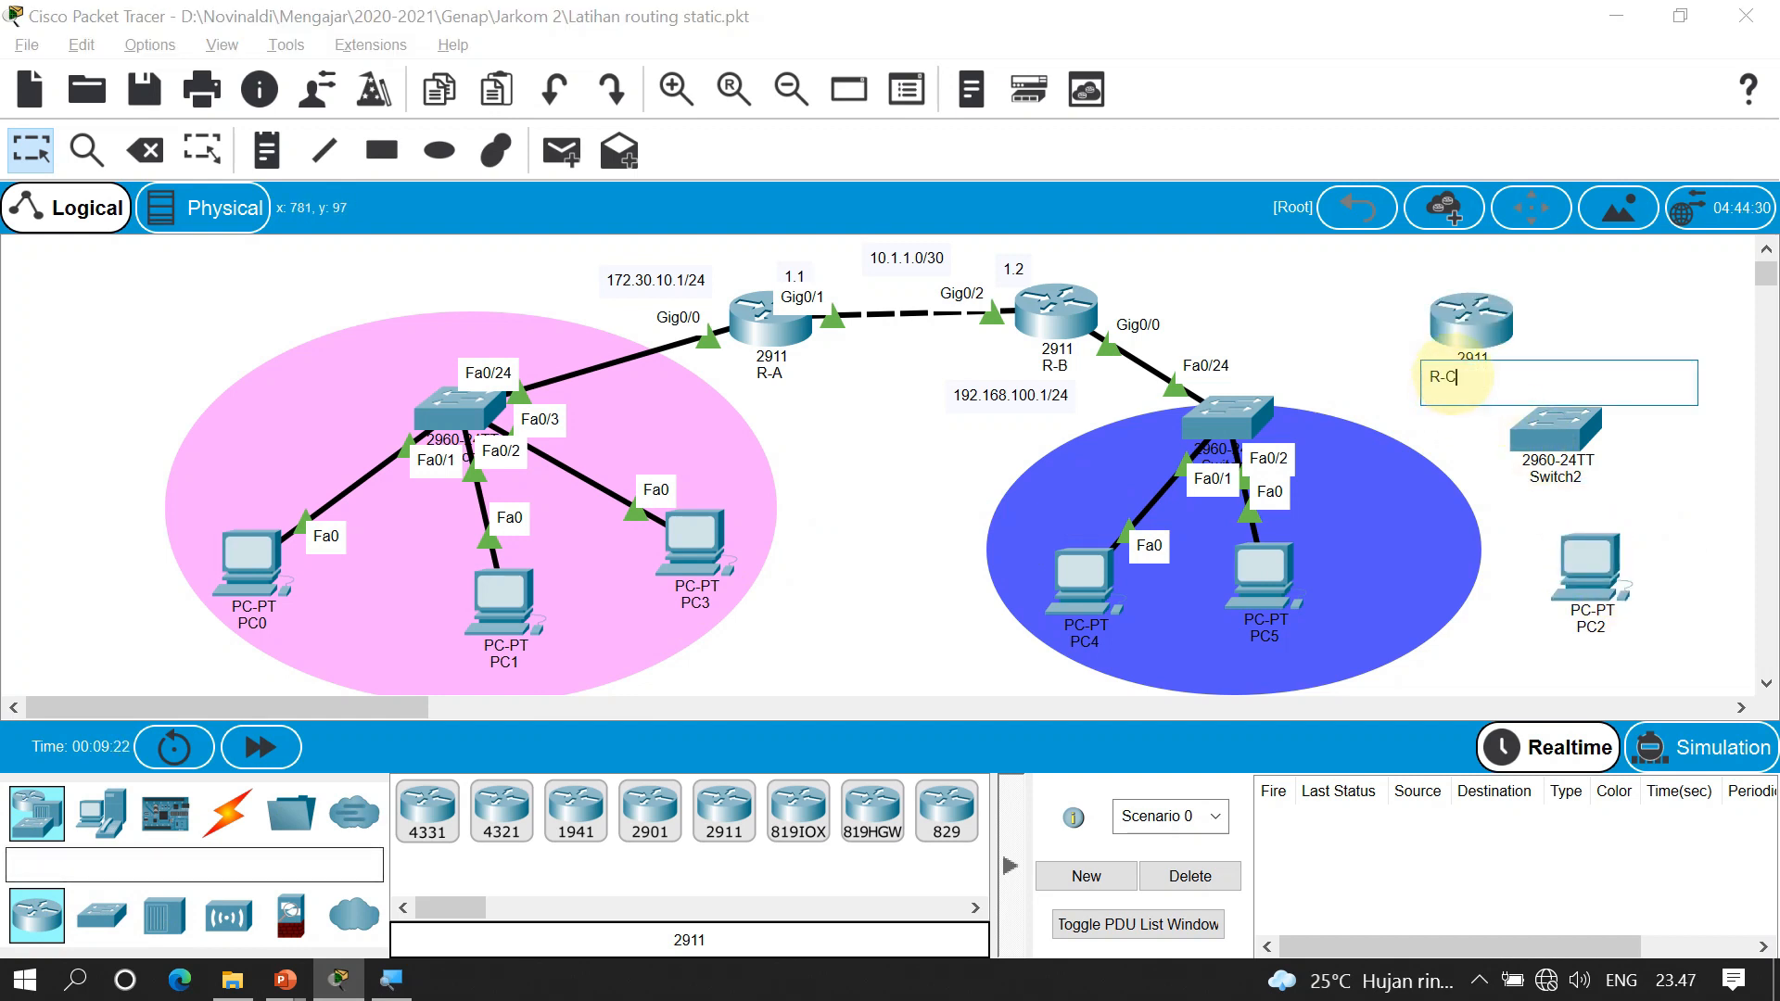
click(1324, 336)
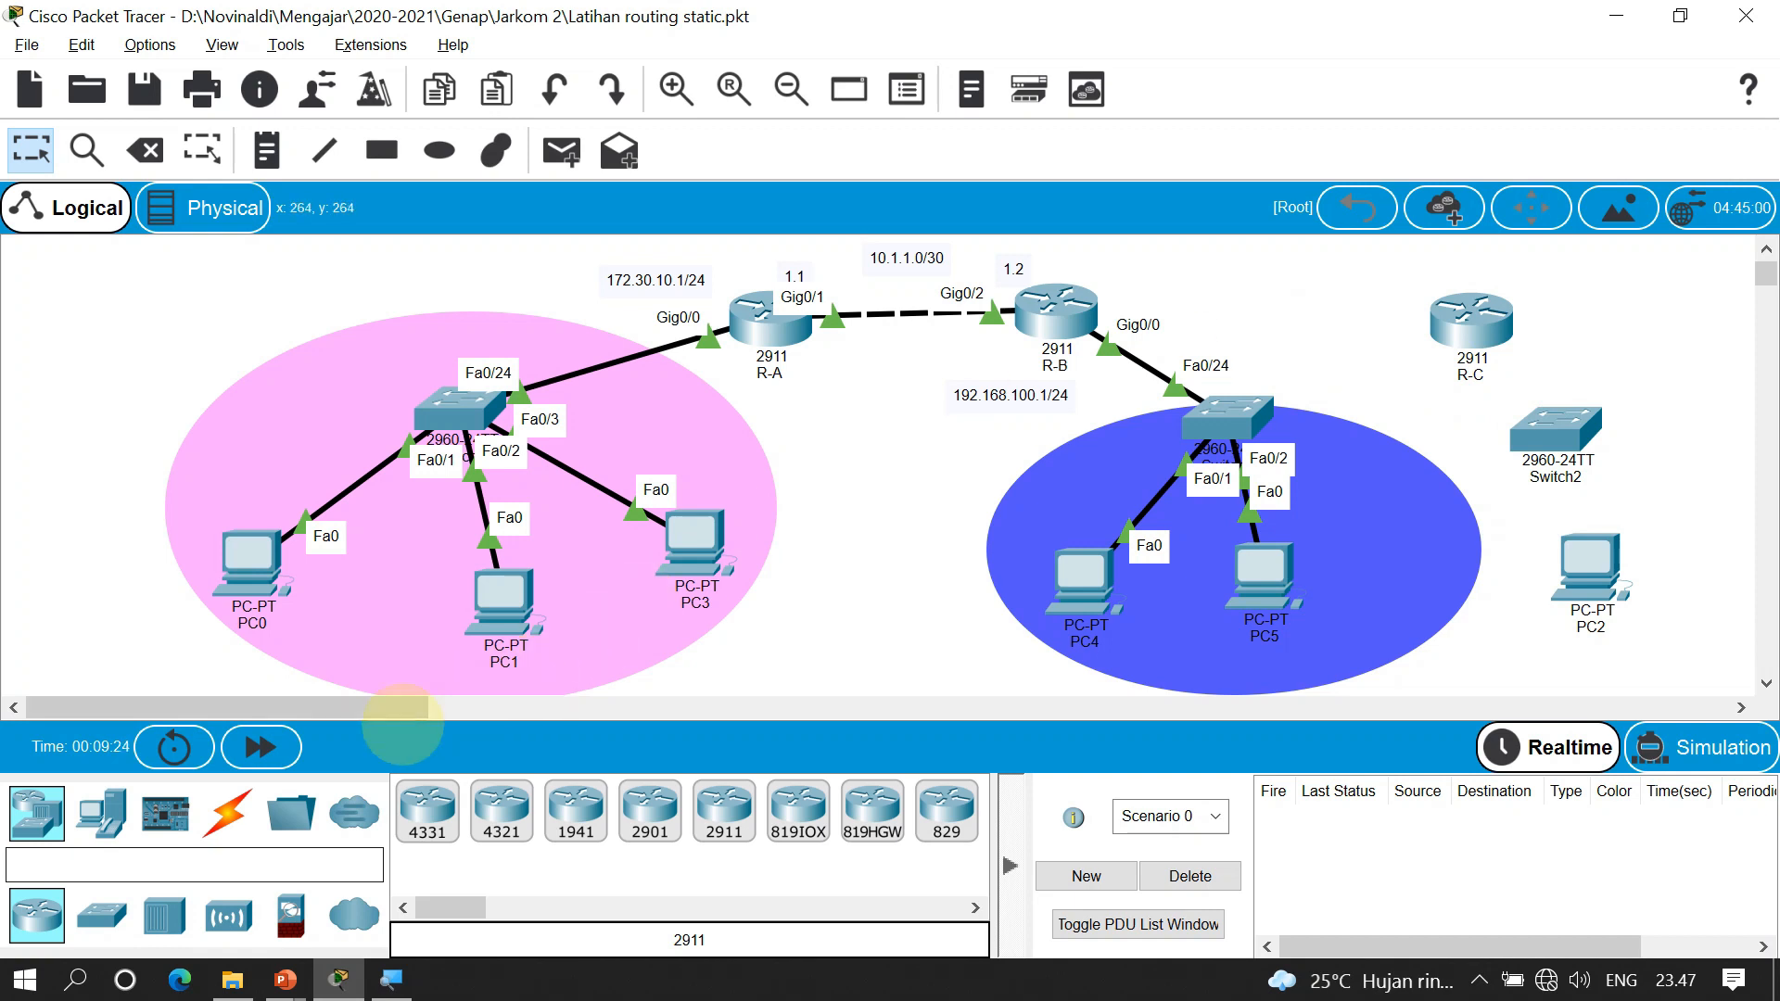
click(231, 812)
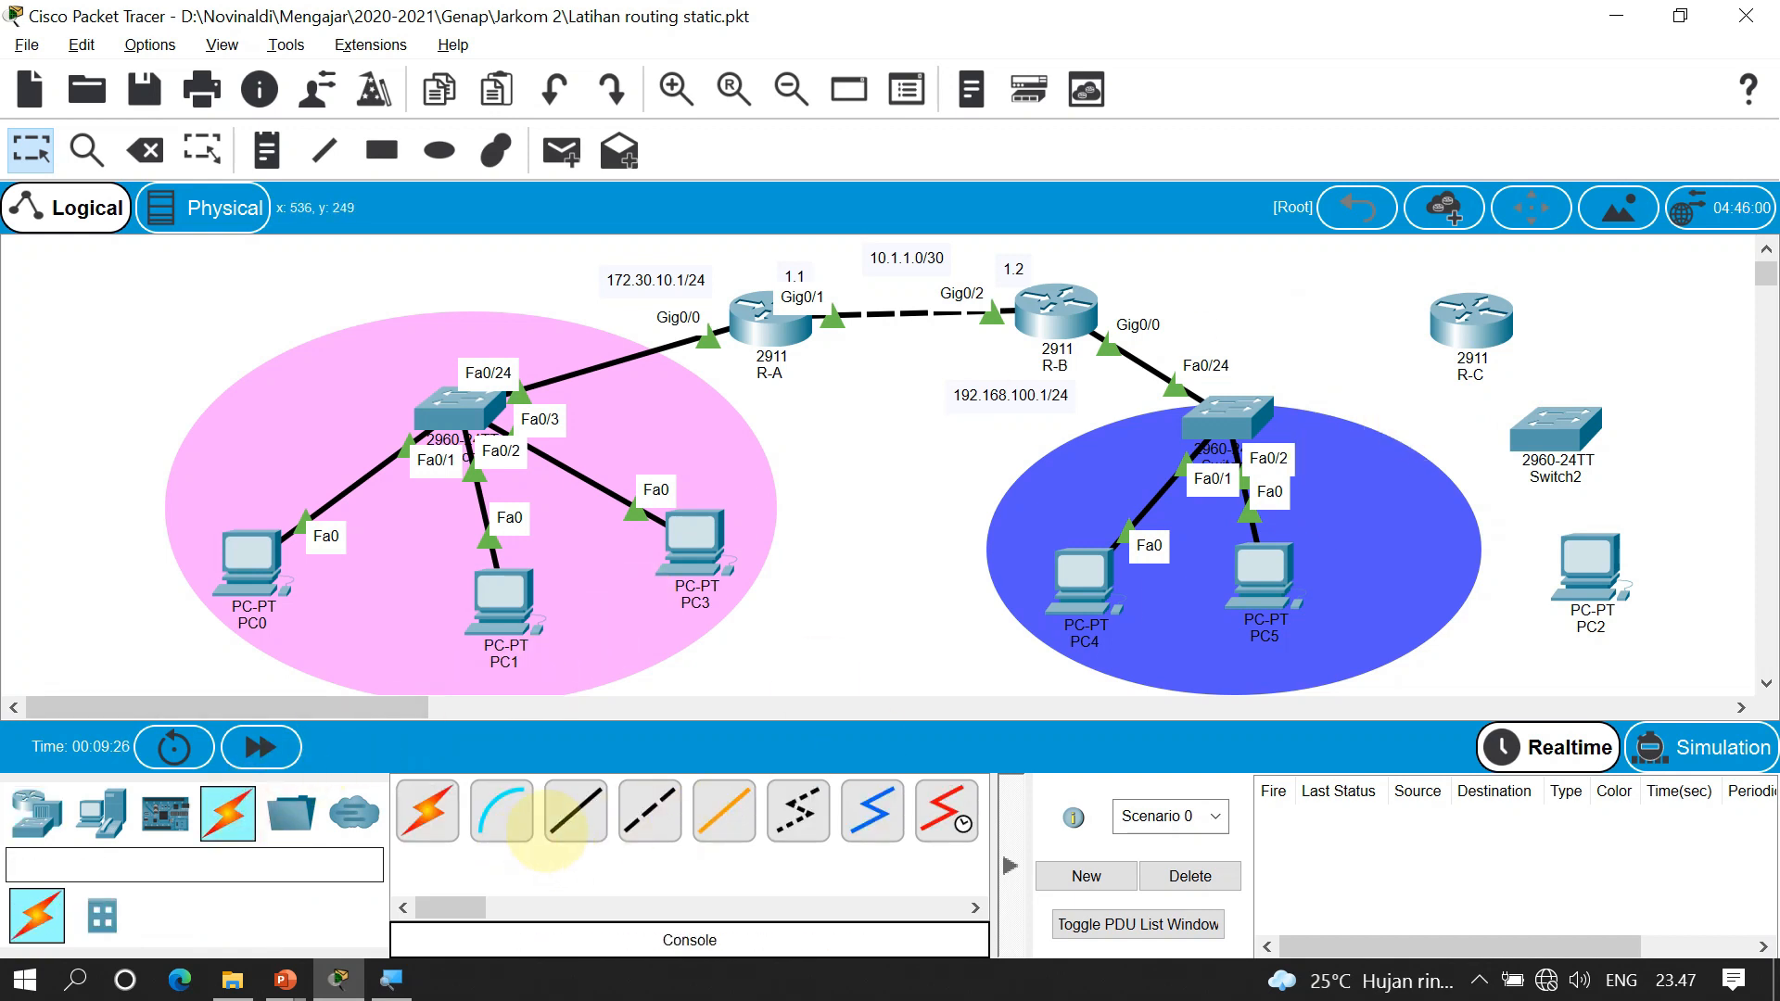
Cable R-C's GigabitEthernet0/0 to Switch2's FastEthernet0/24 with copper straight-through
click(576, 812)
click(1475, 315)
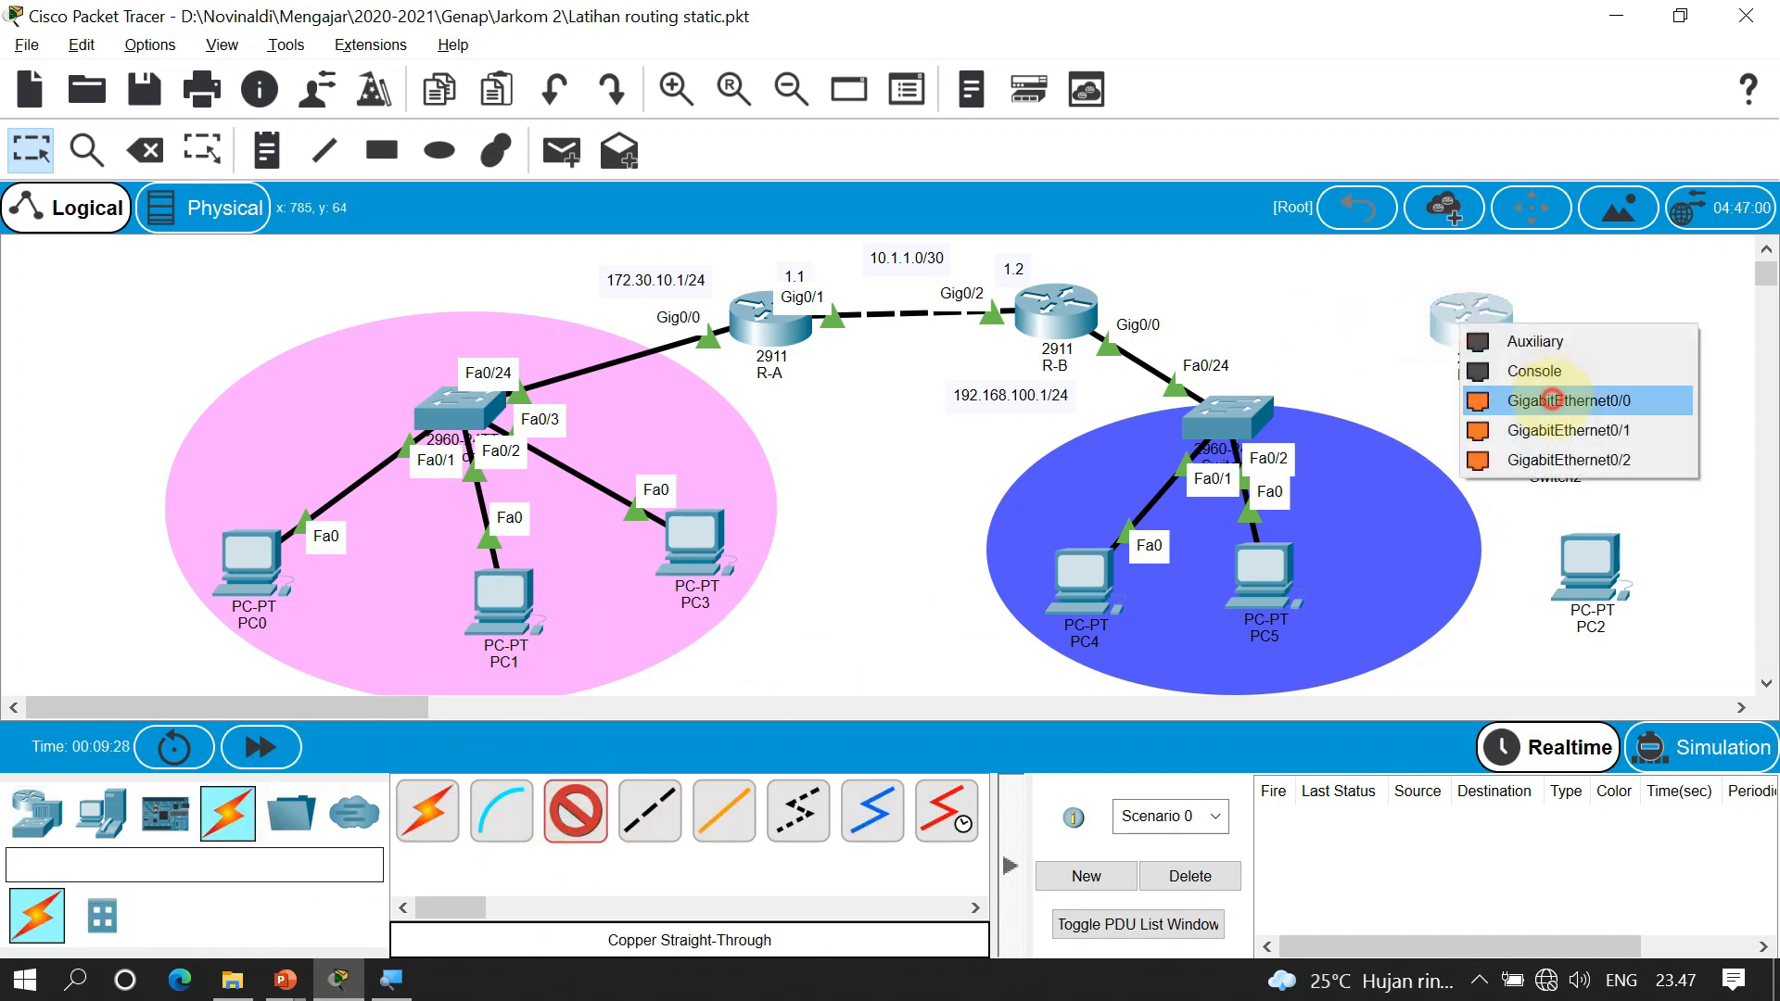
click(1553, 401)
click(1554, 422)
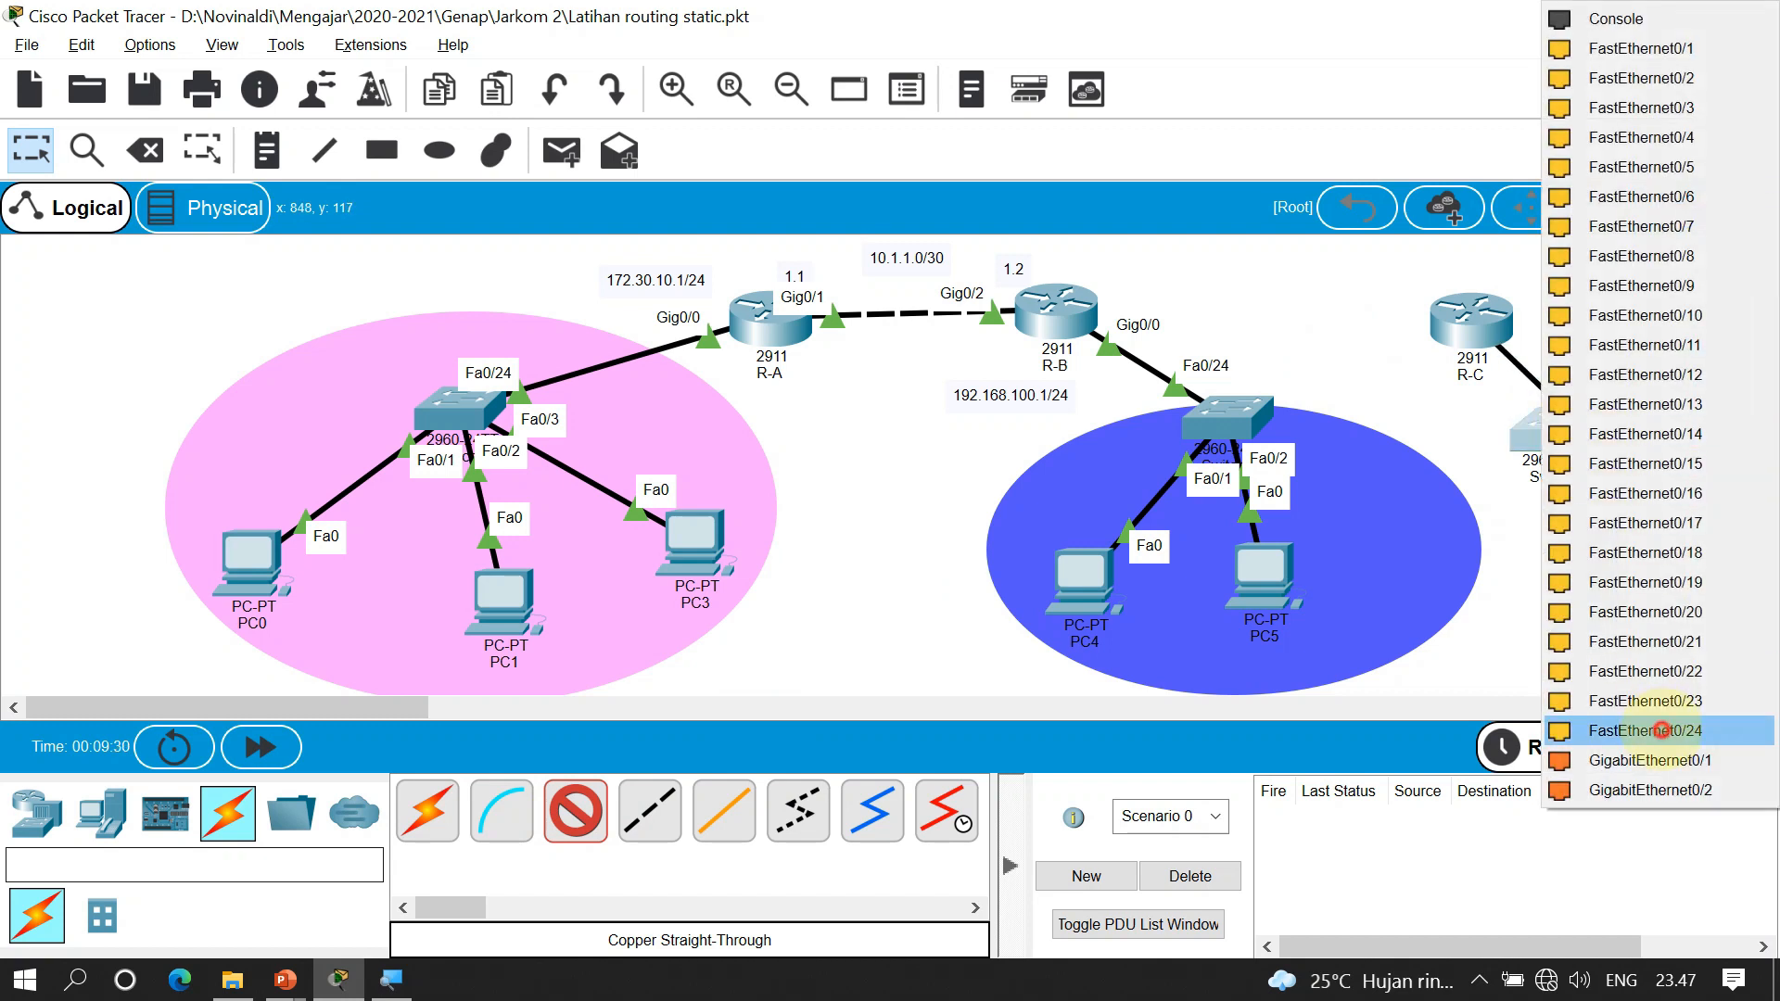
click(1659, 730)
Auto-connect Switch2 to PC2, then position PC2 below Switch2
click(428, 812)
click(1556, 425)
click(1586, 556)
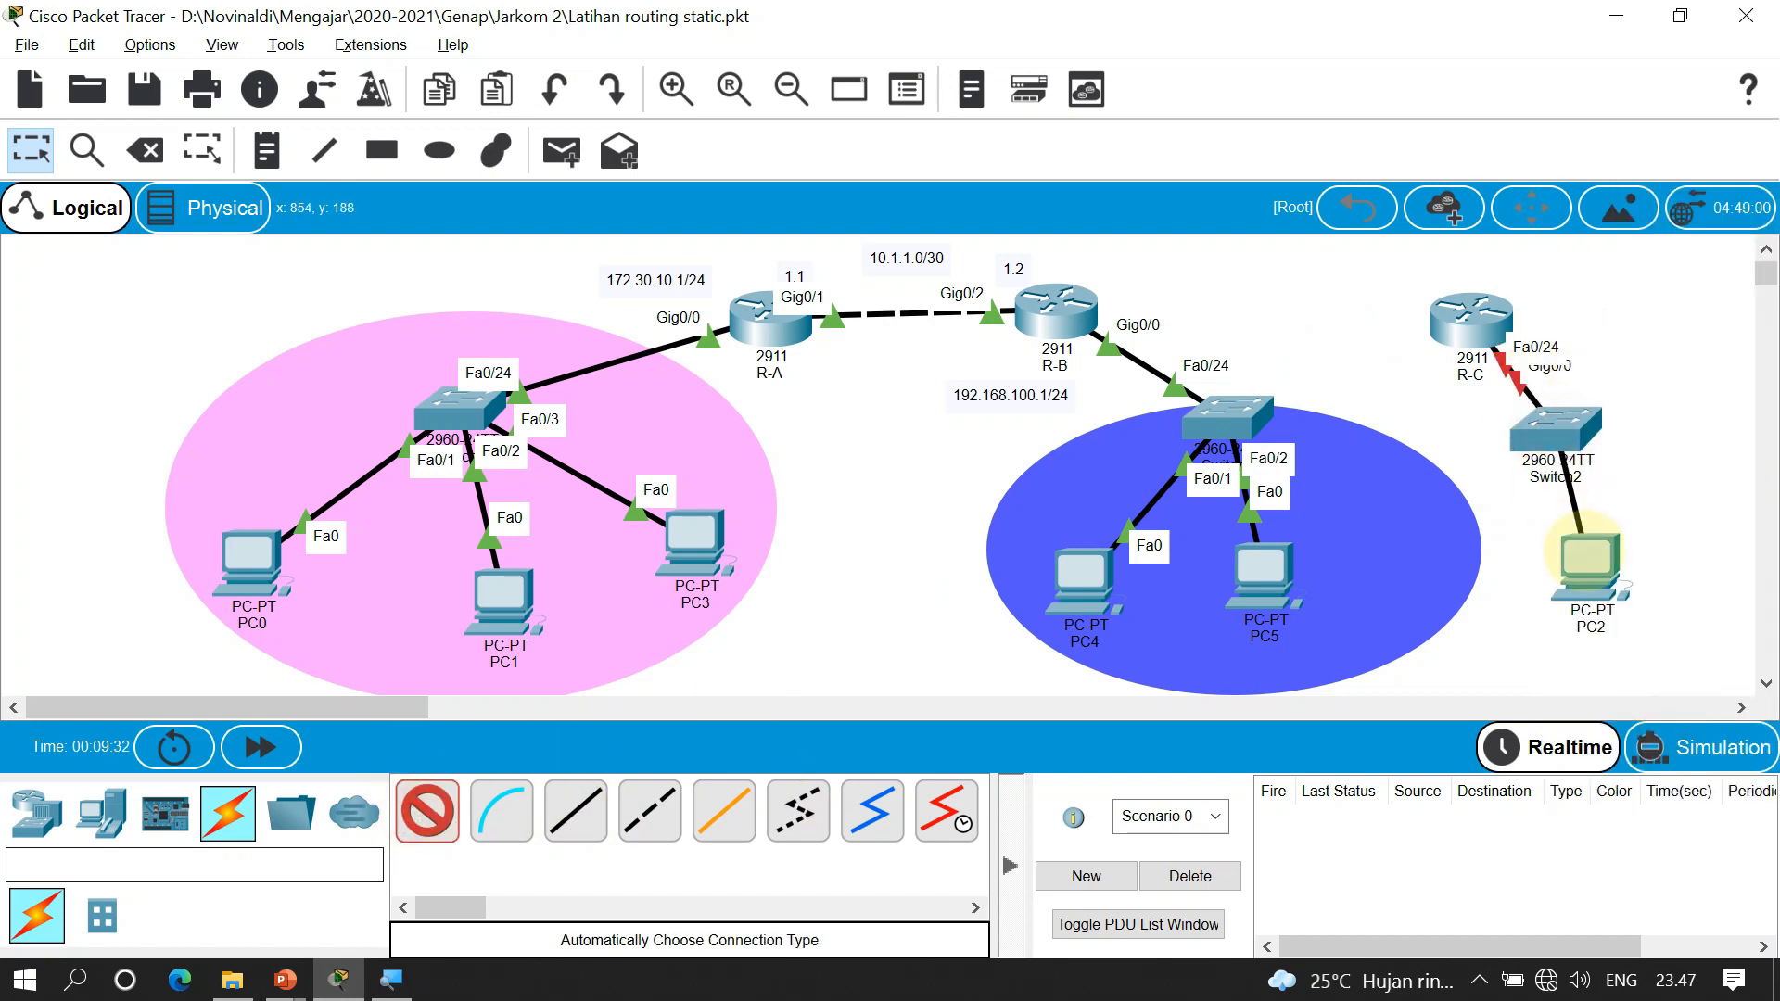
drag(1595, 572, 1559, 631)
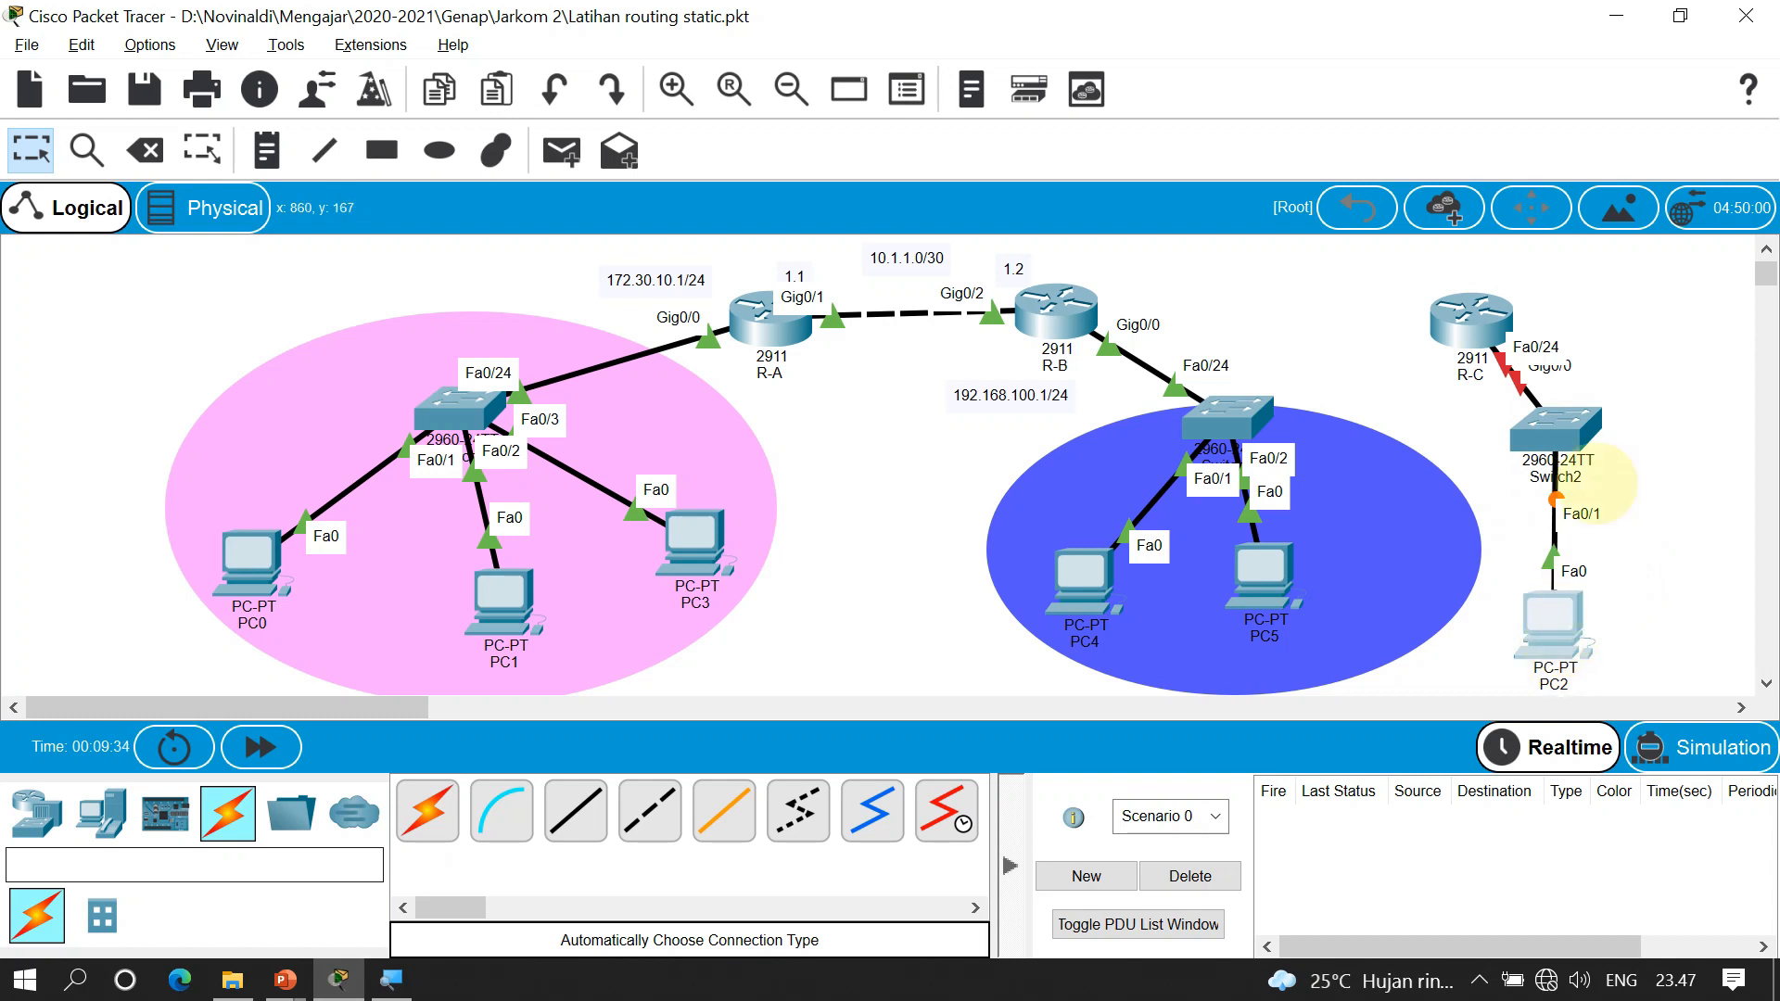
drag(1582, 431, 1641, 464)
key(n)
click(1537, 317)
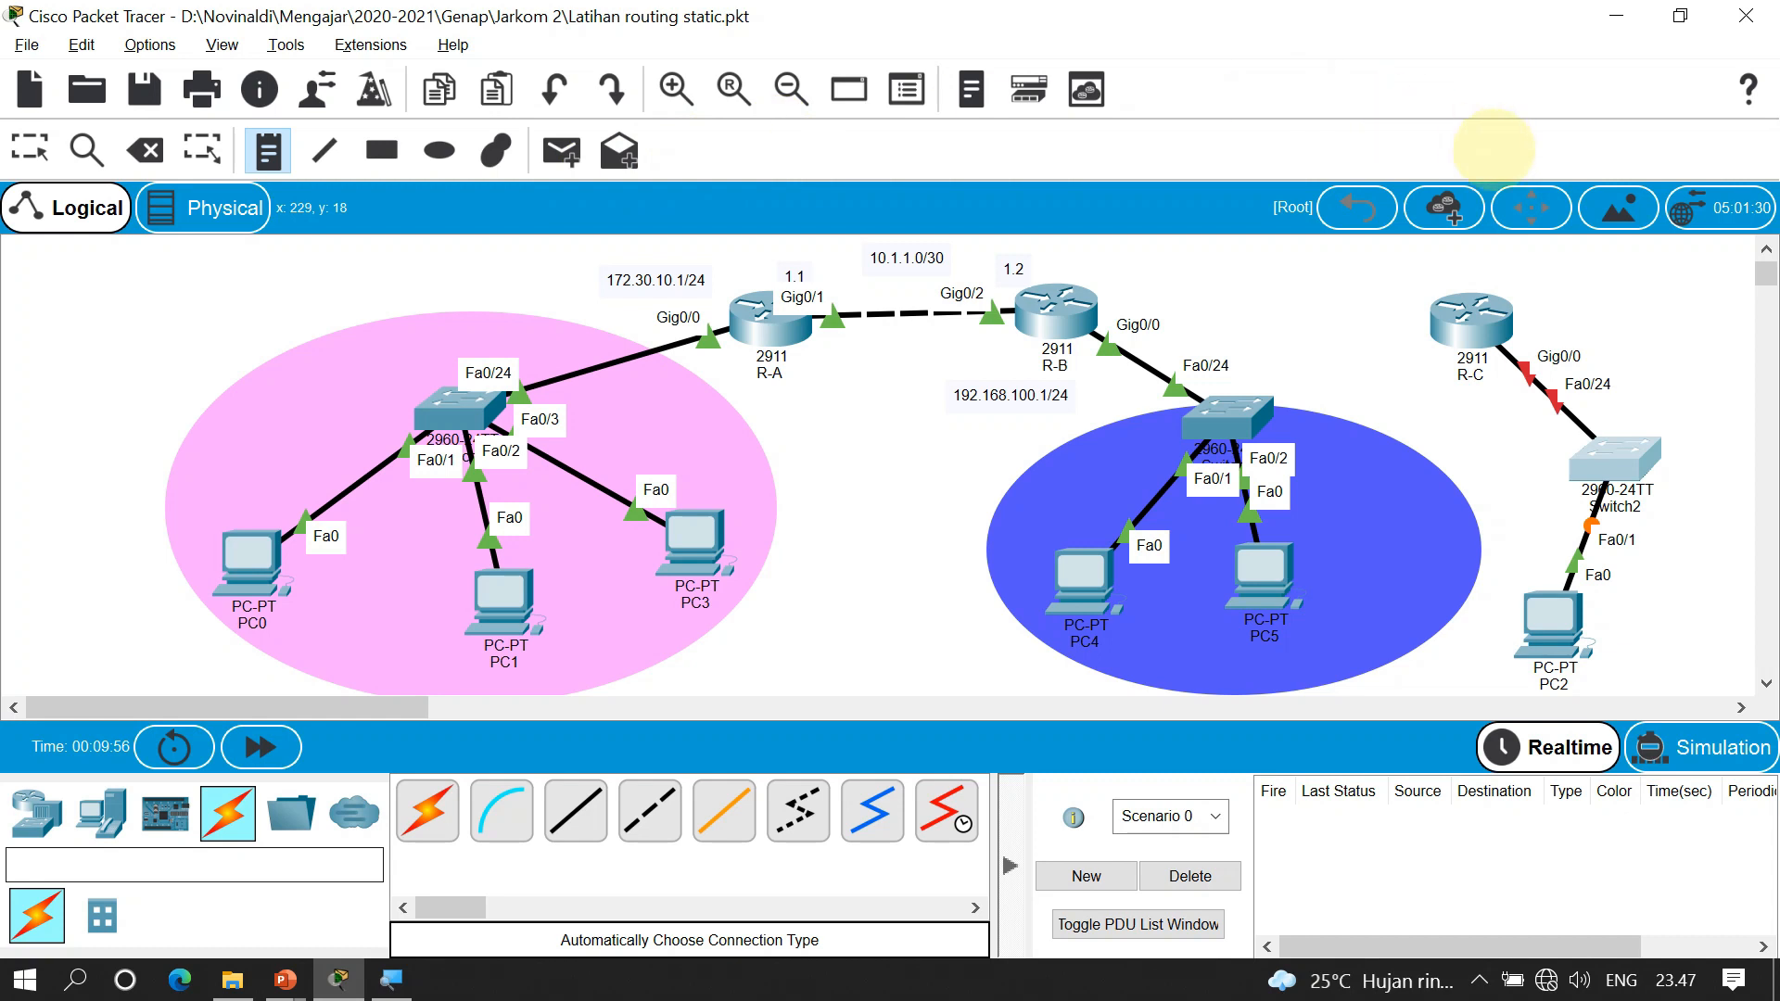
Add a 172.20.10.1/24 note beside R-C and nudge the note and router into place
click(1536, 316)
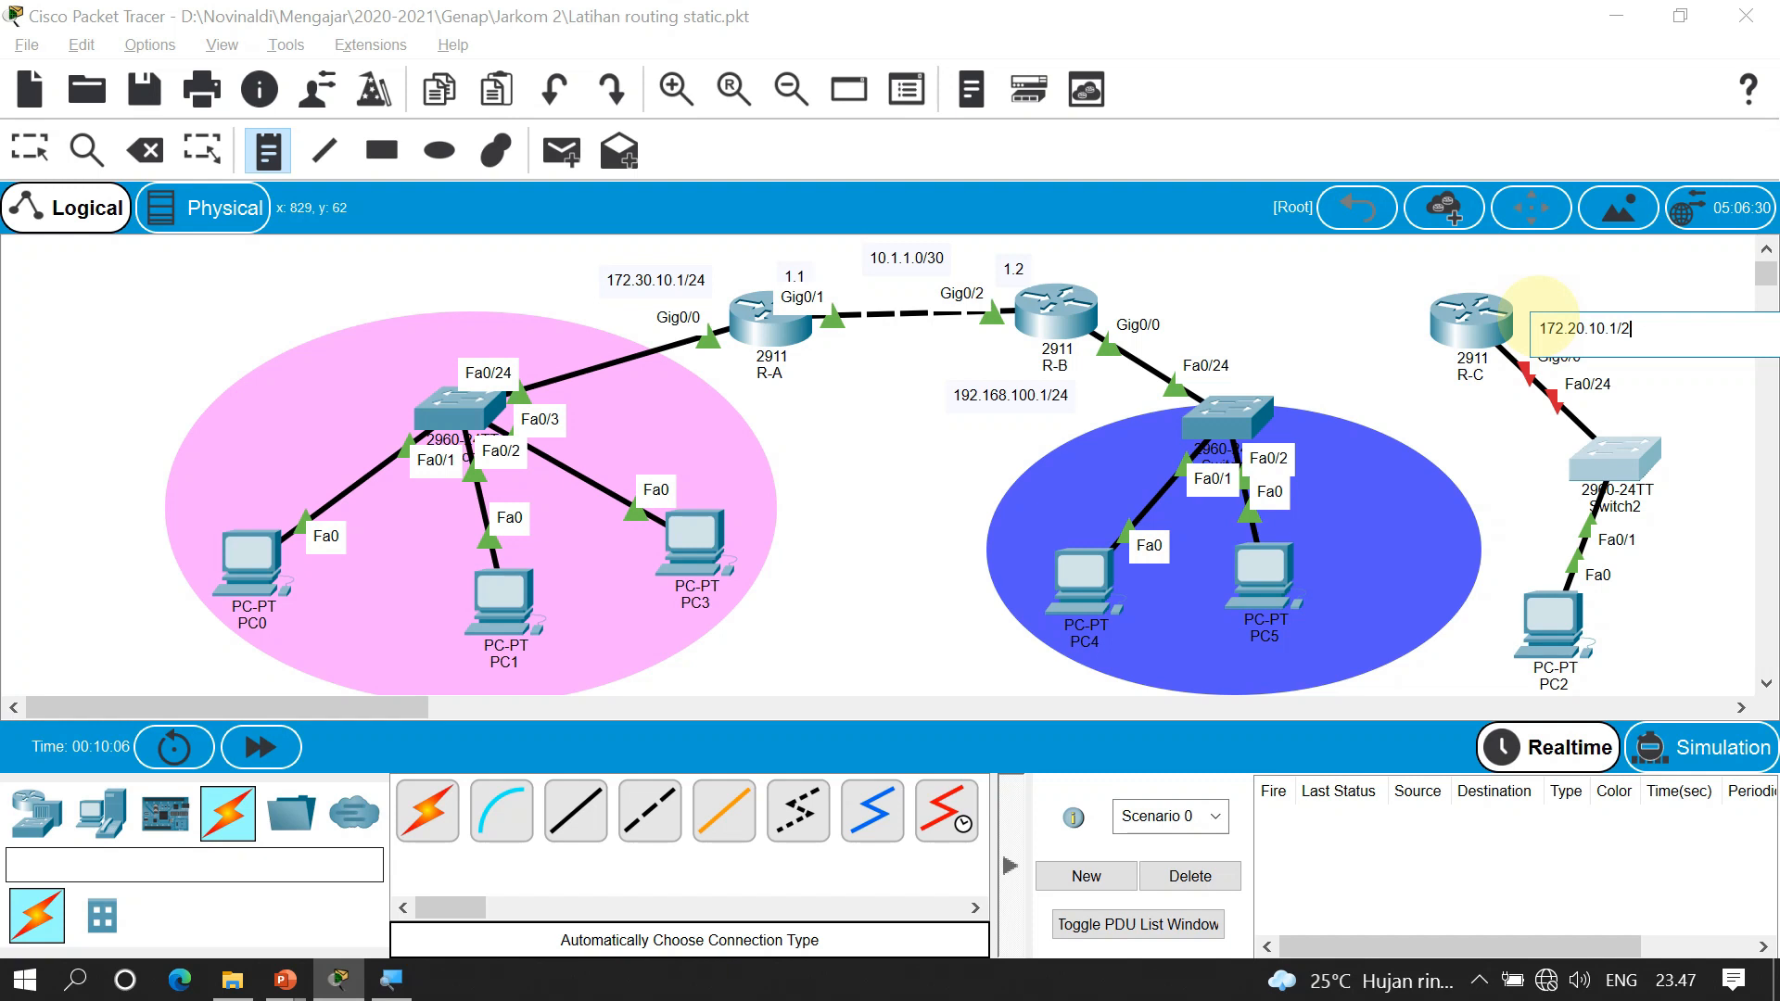
click(1579, 320)
drag(1584, 329, 1587, 309)
drag(1457, 320, 1446, 304)
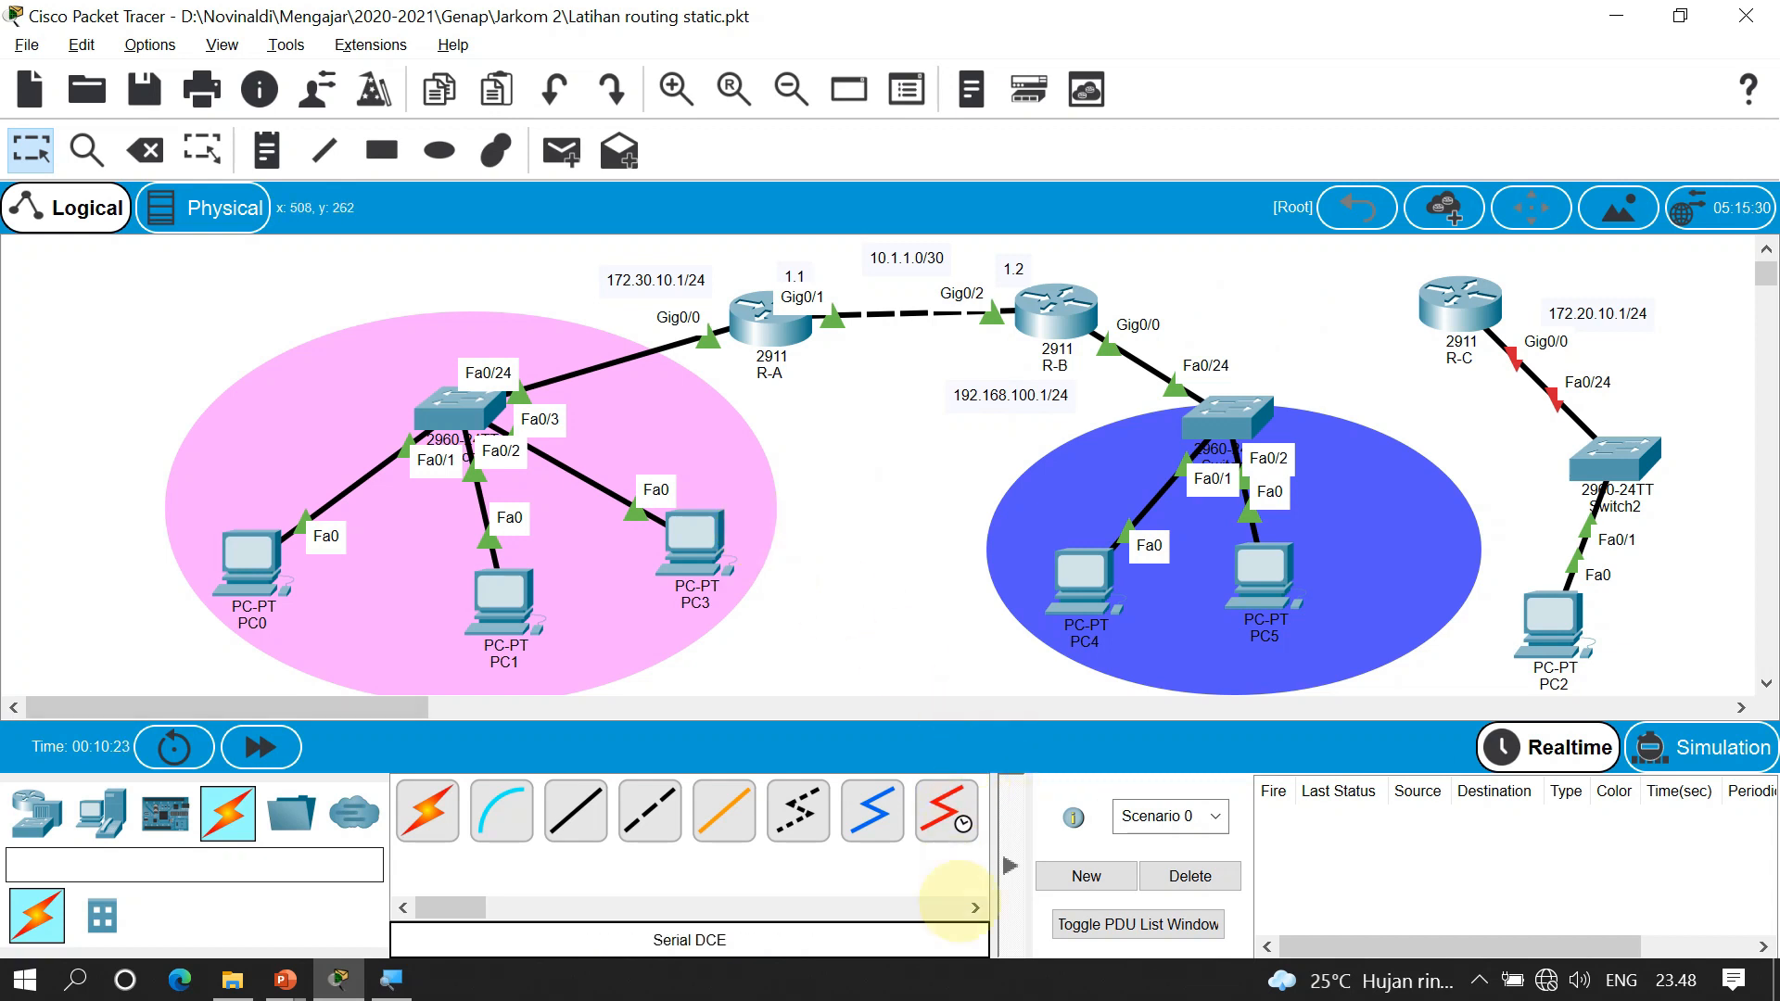
click(975, 907)
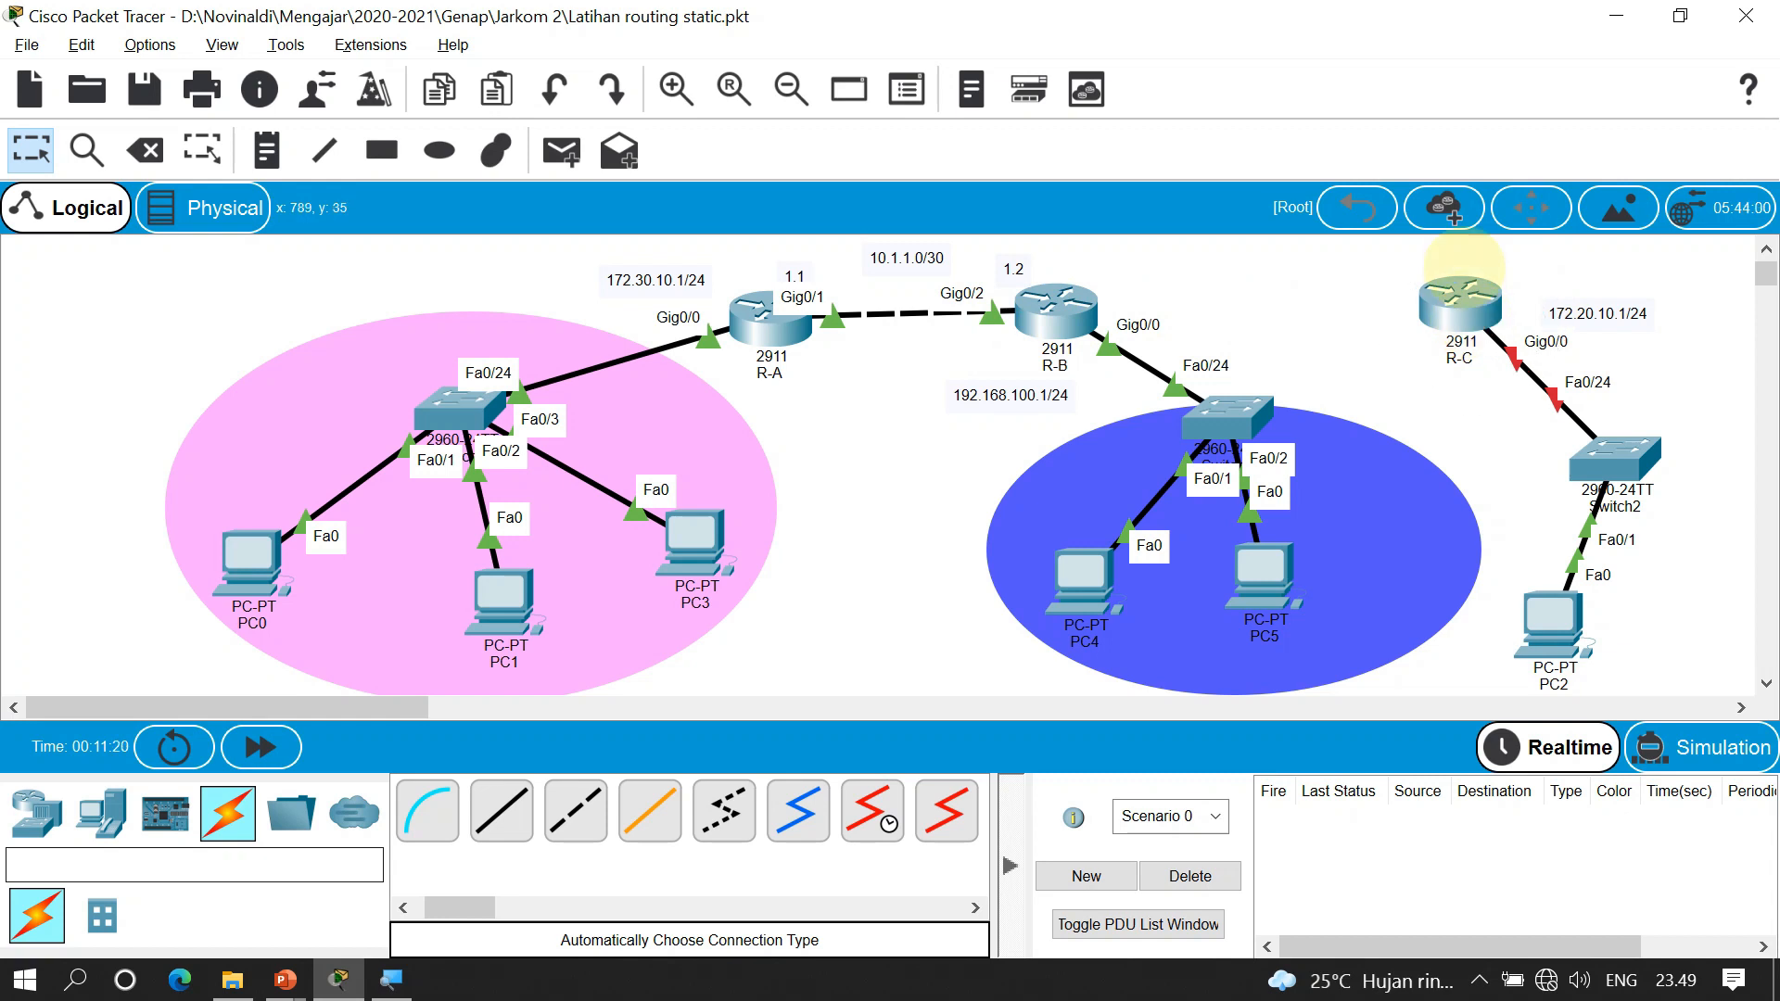
mouse_move(1460, 283)
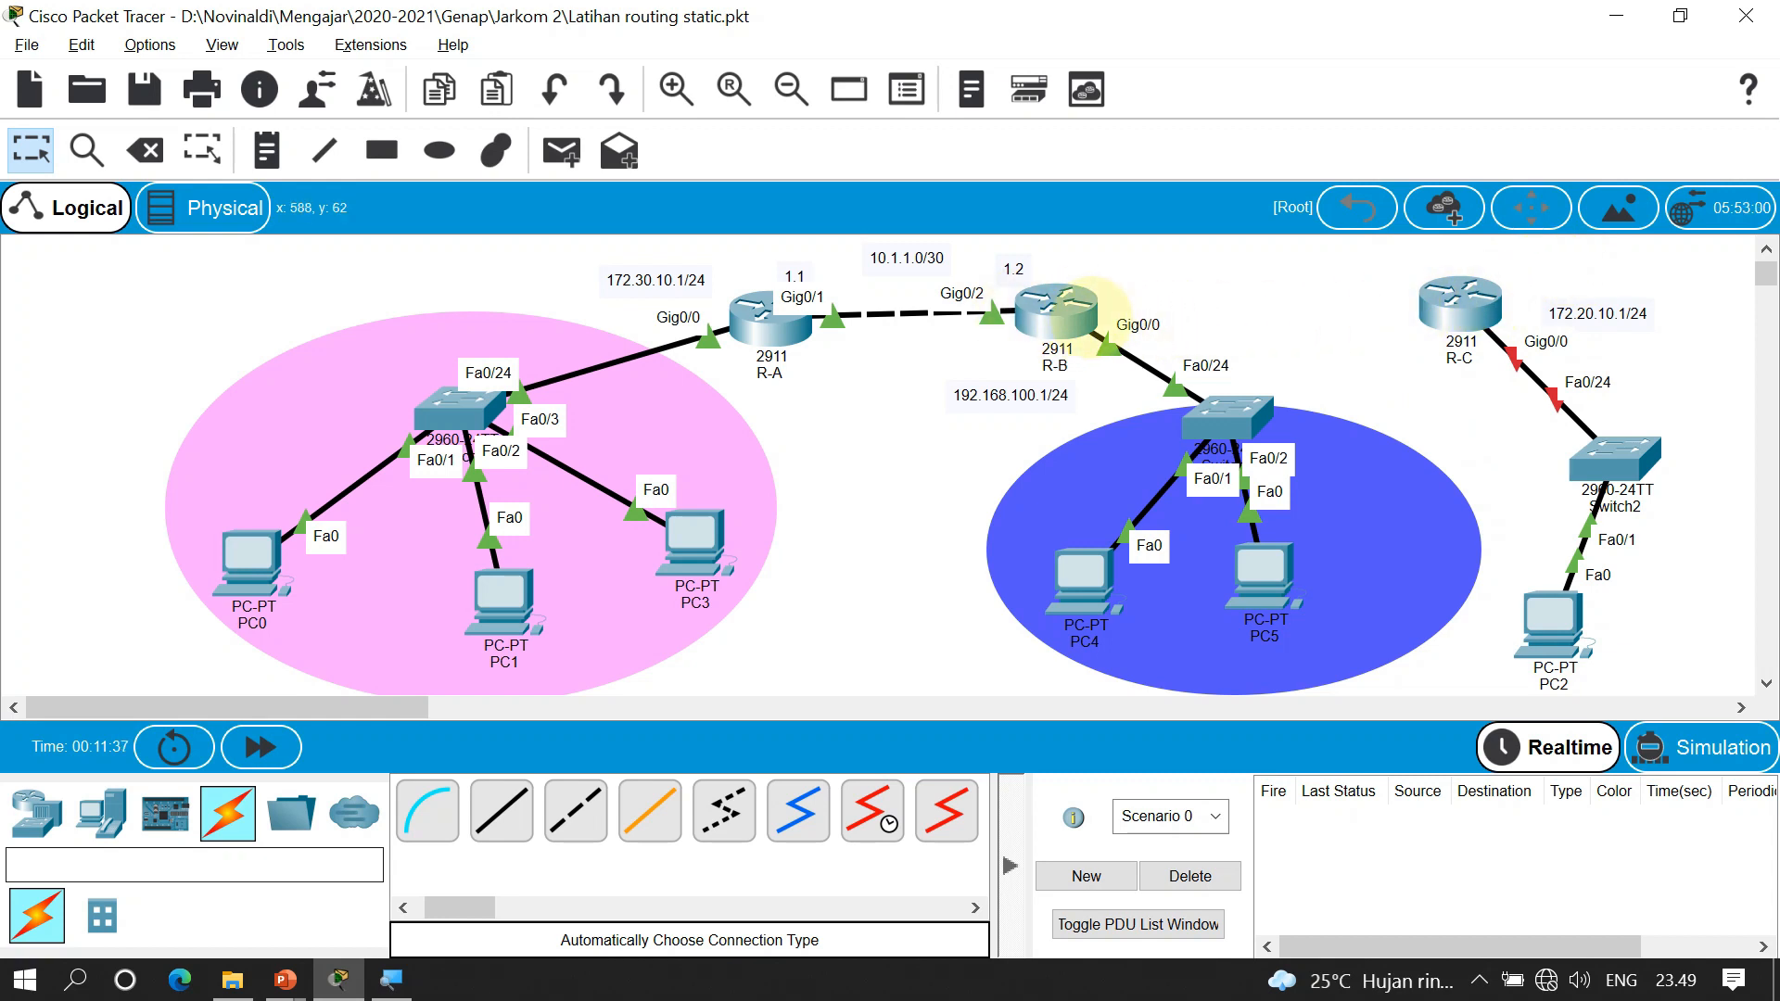
mouse_move(1087, 309)
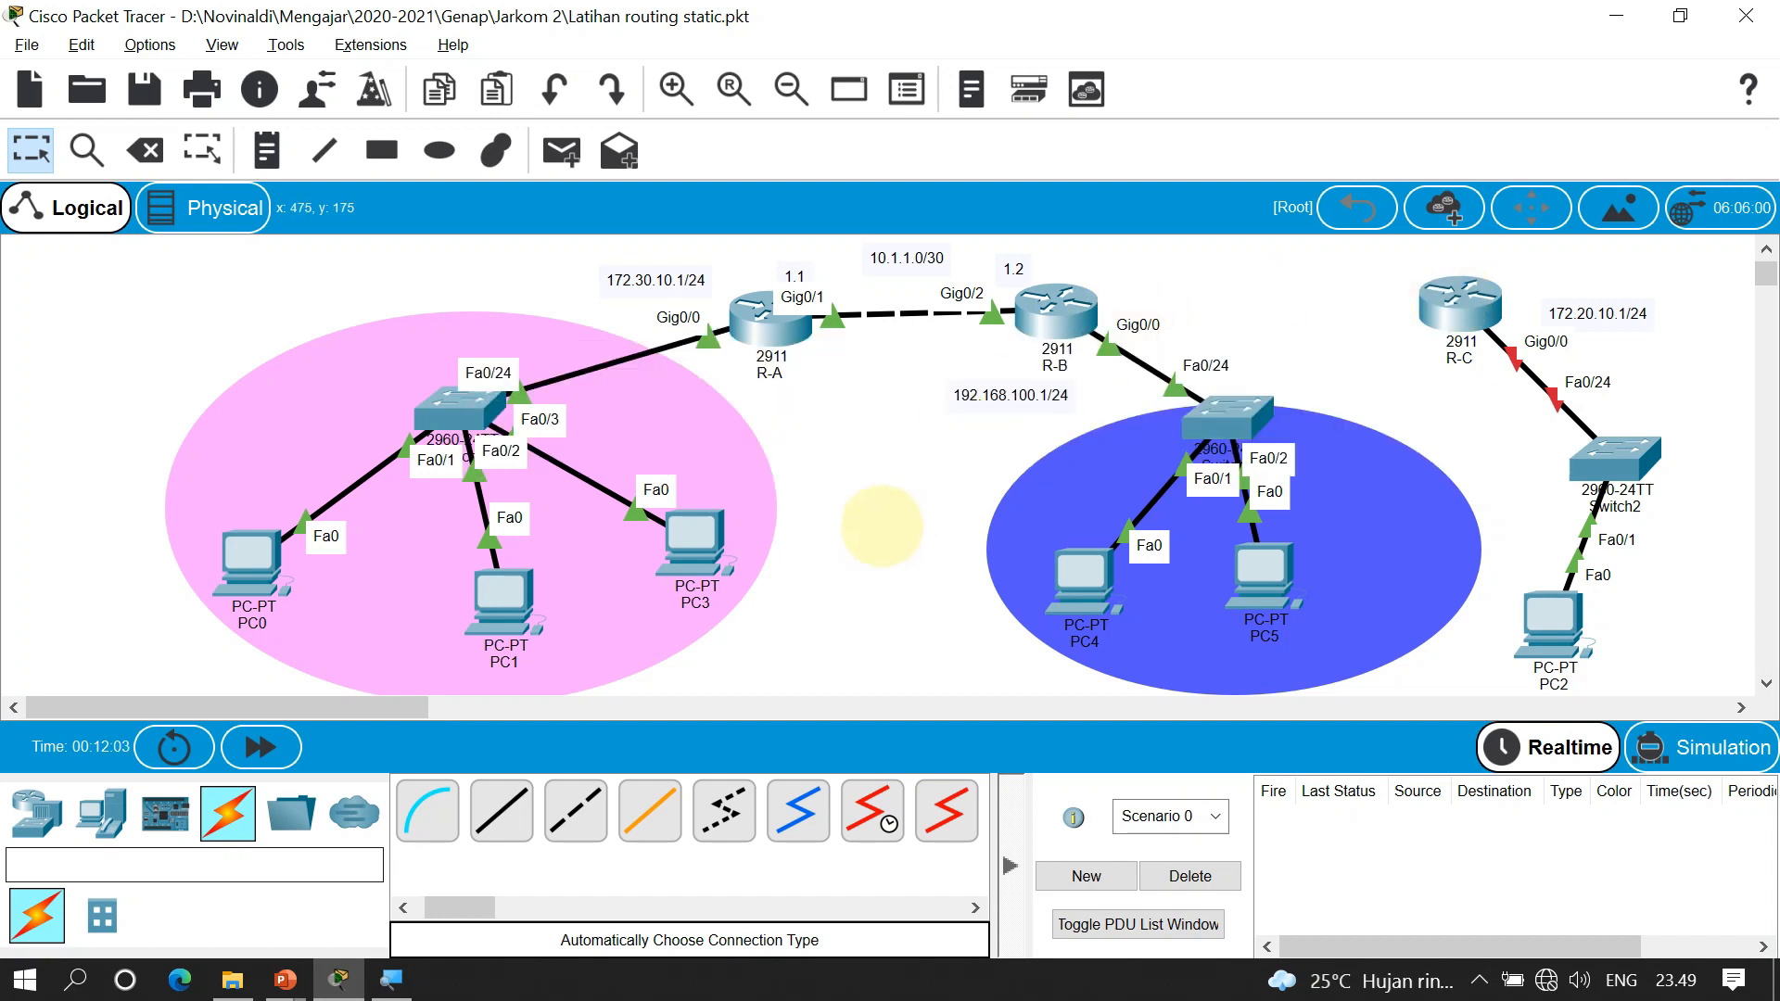
Try a Serial DCE cable on R-C, find no serial ports, and open its device window
click(864, 820)
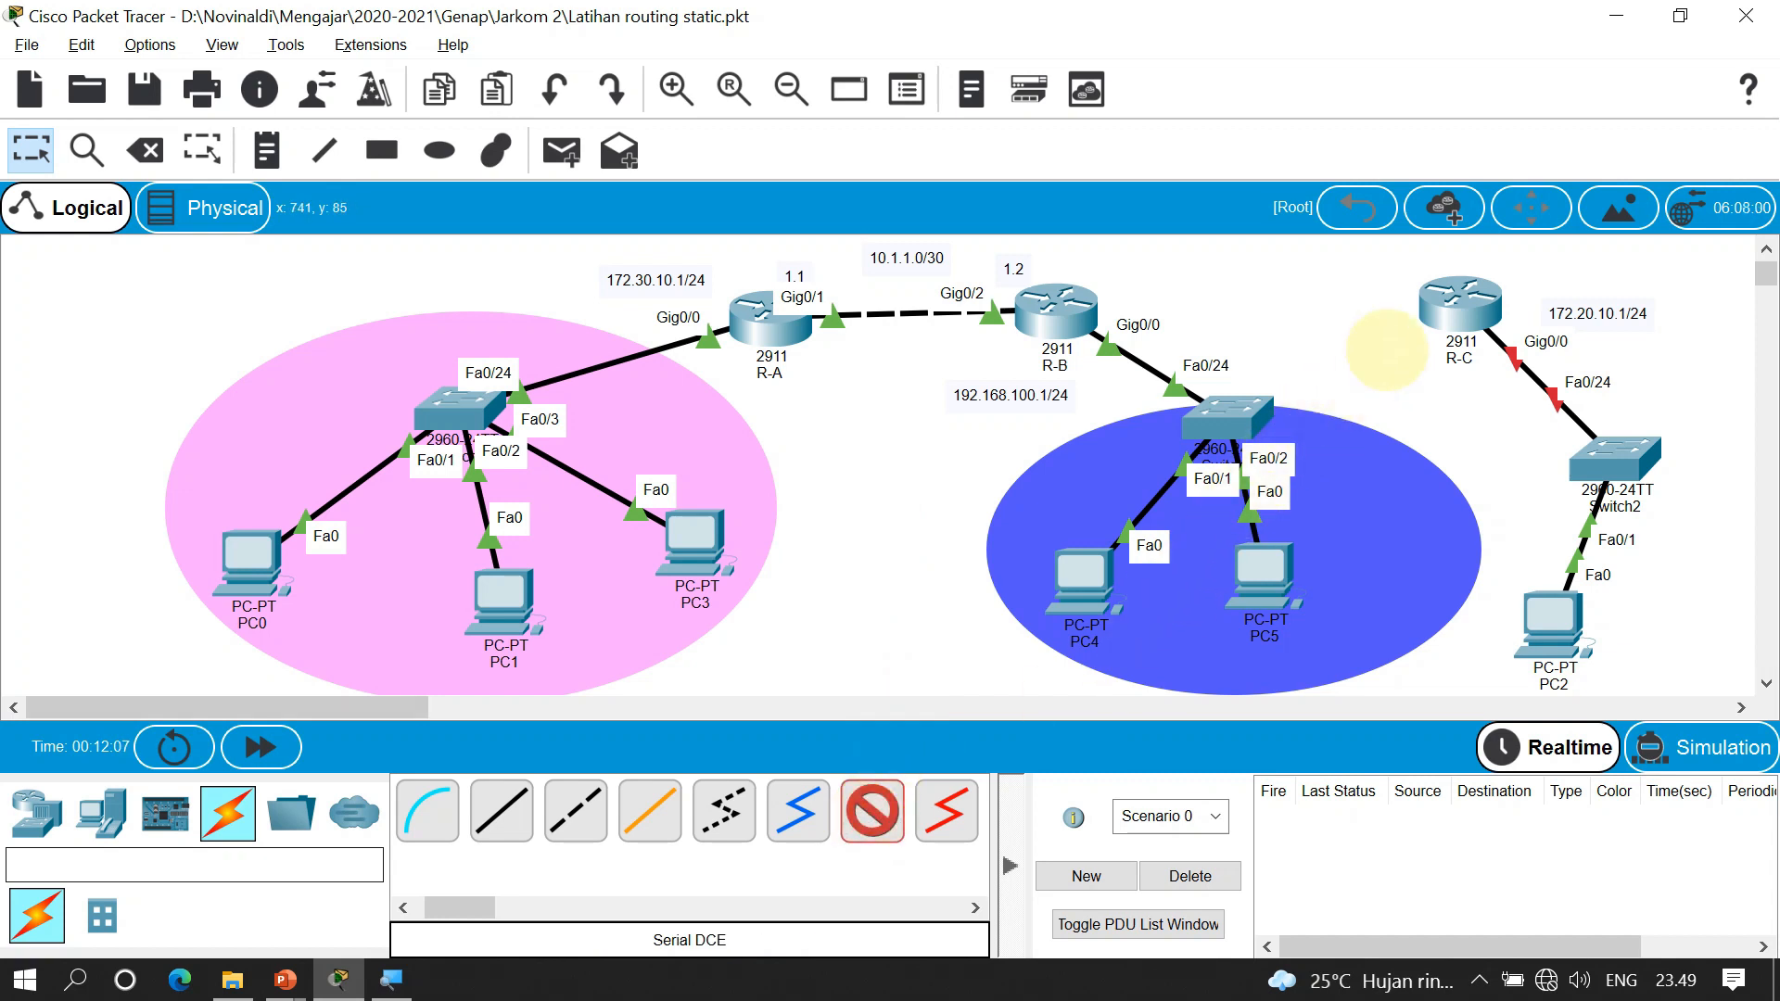
click(1440, 309)
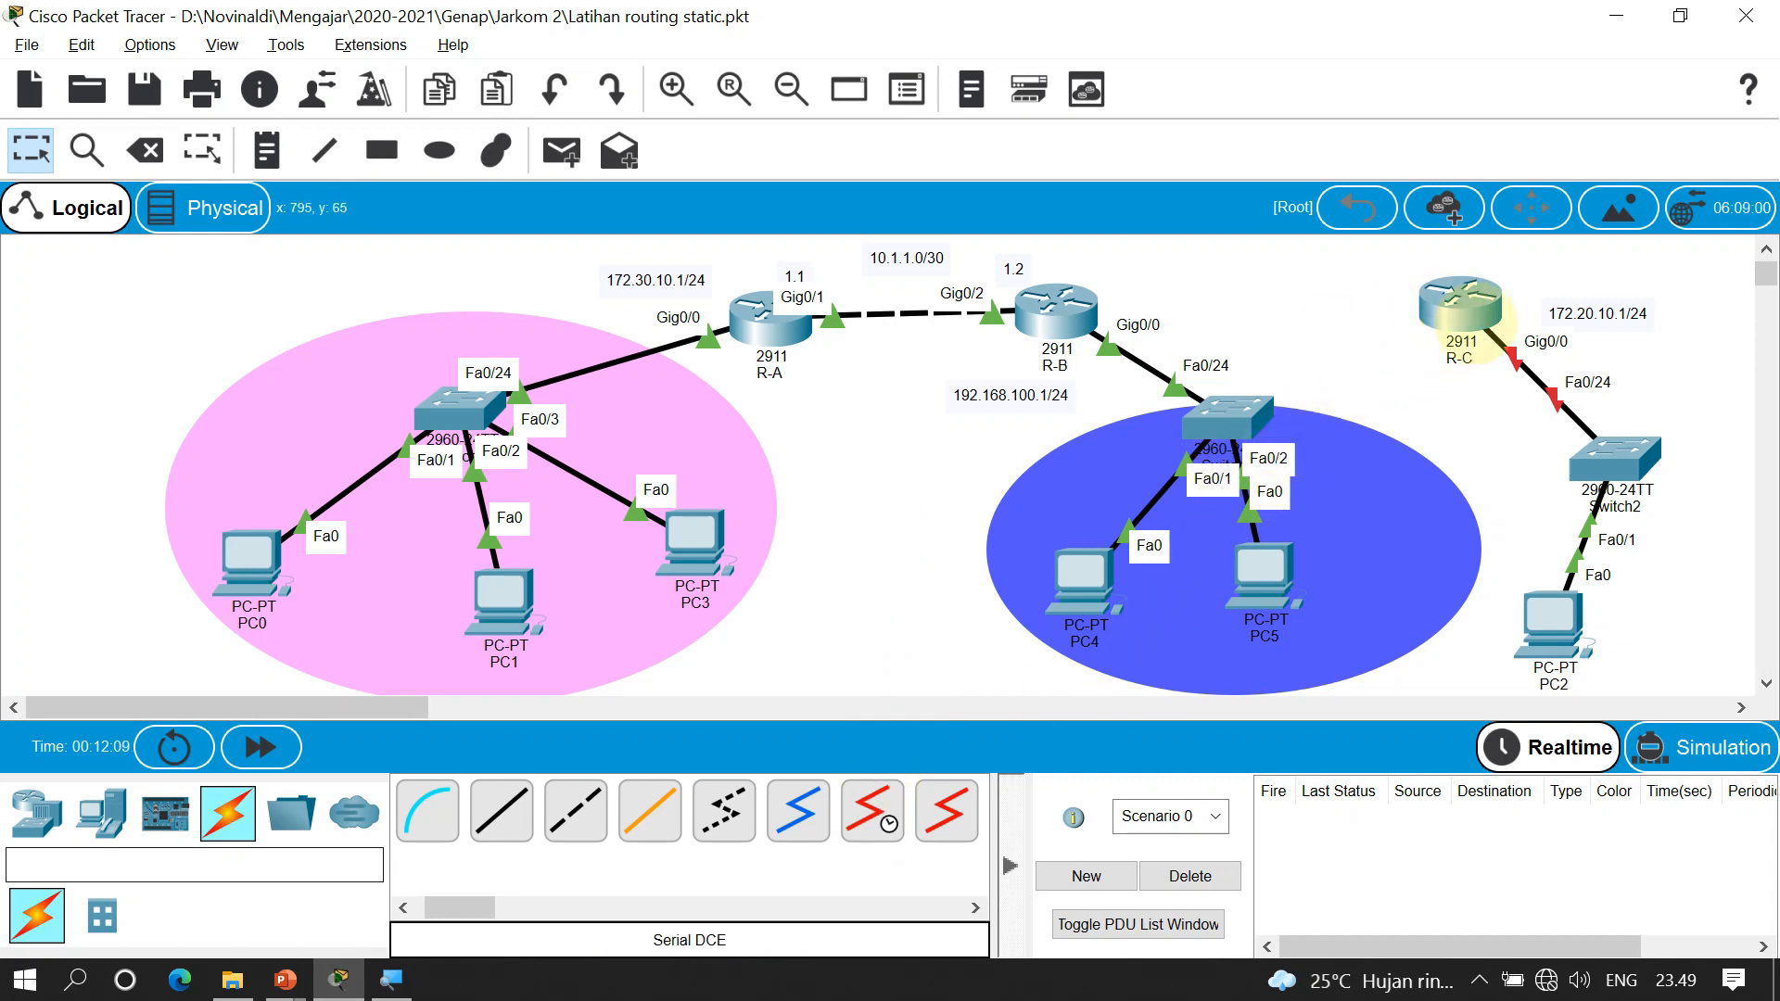
click(872, 812)
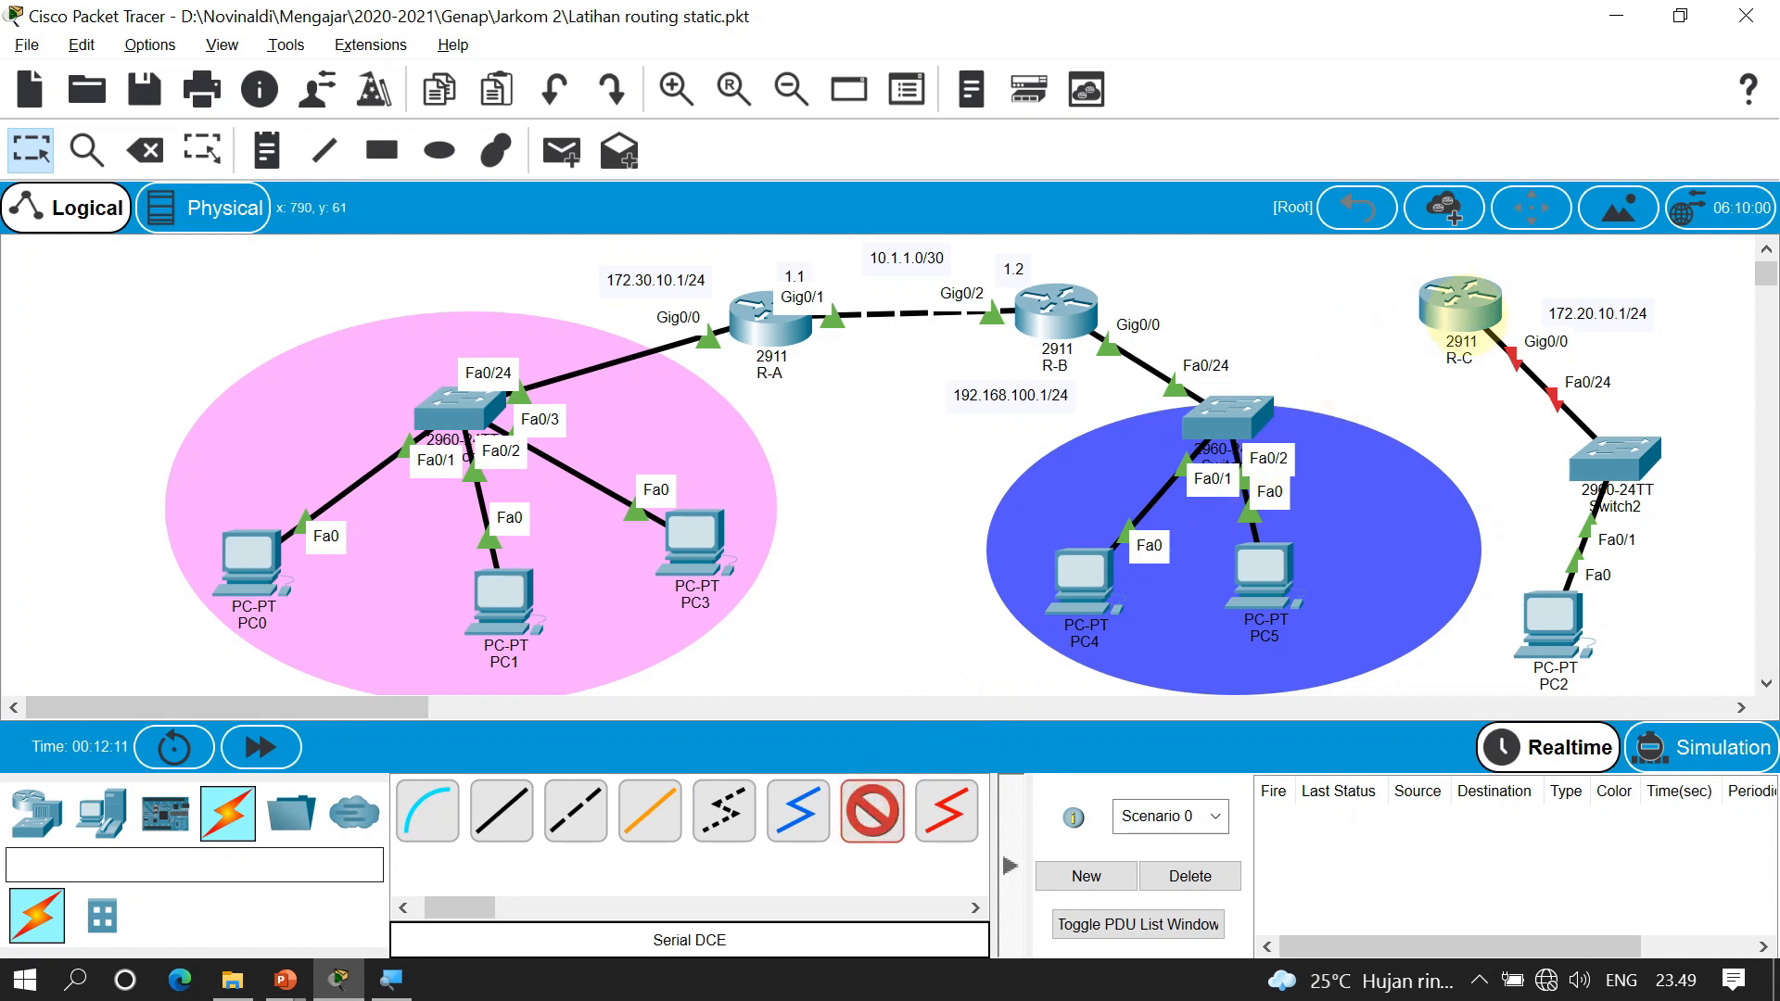
click(1462, 297)
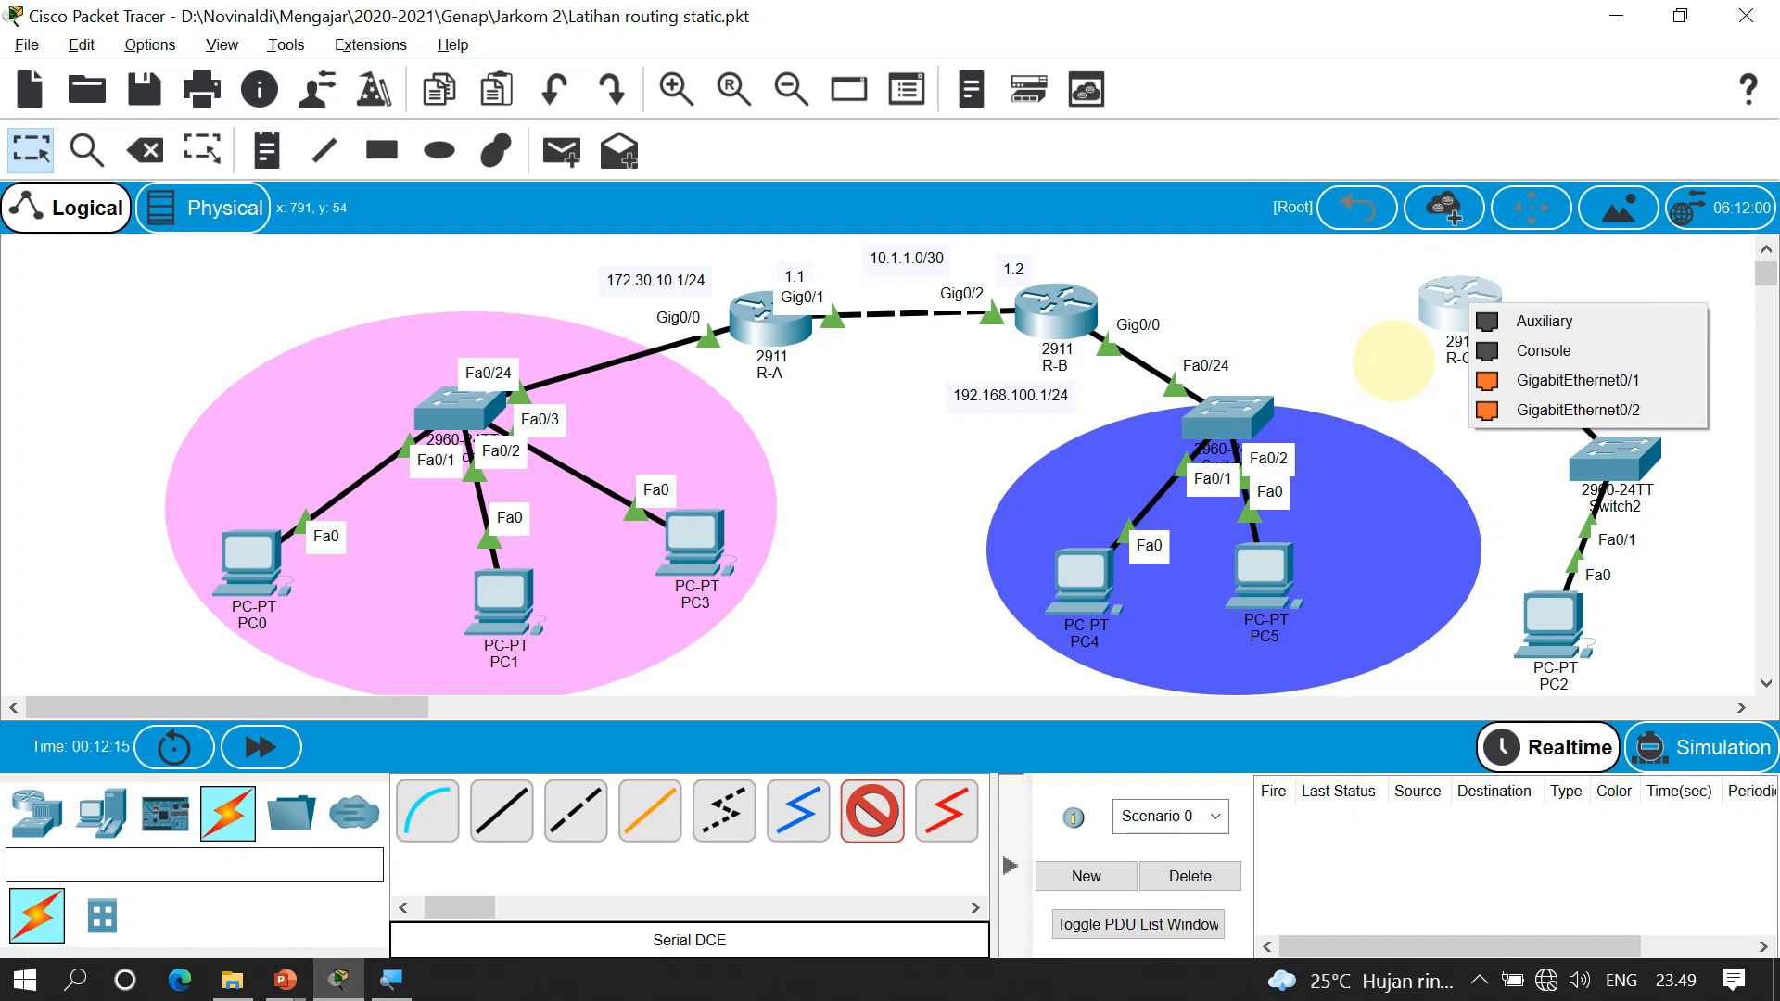
click(1393, 361)
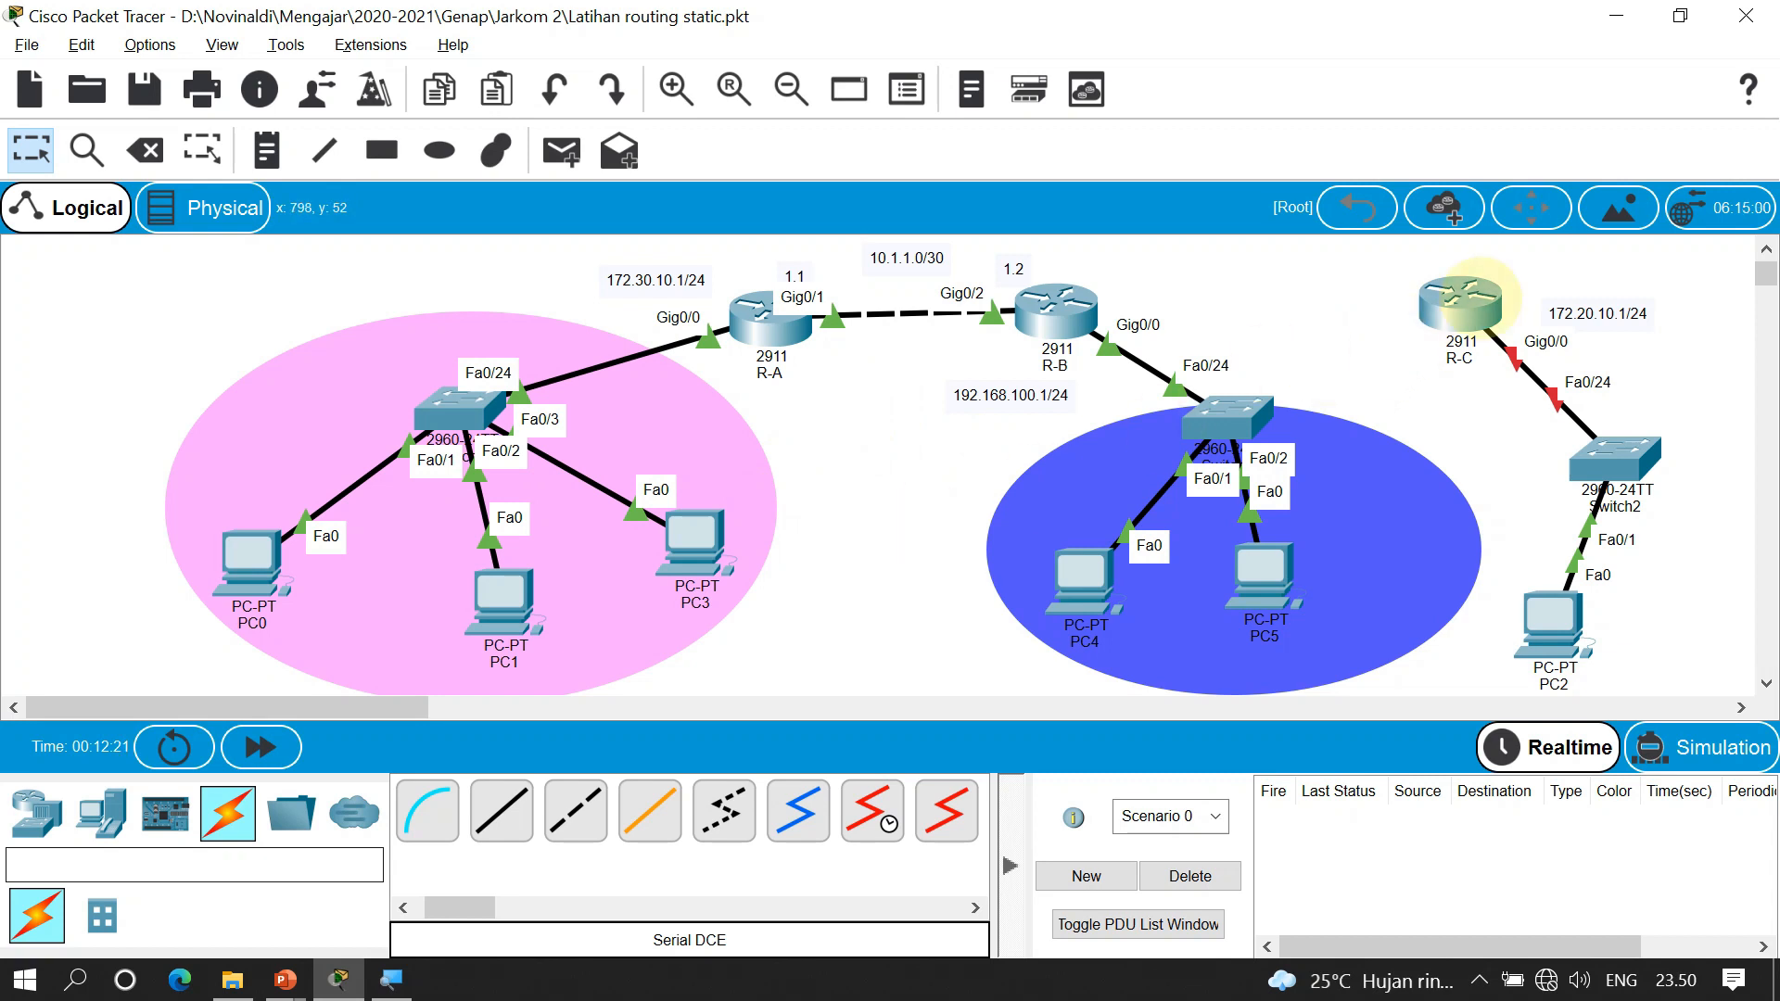
click(1458, 301)
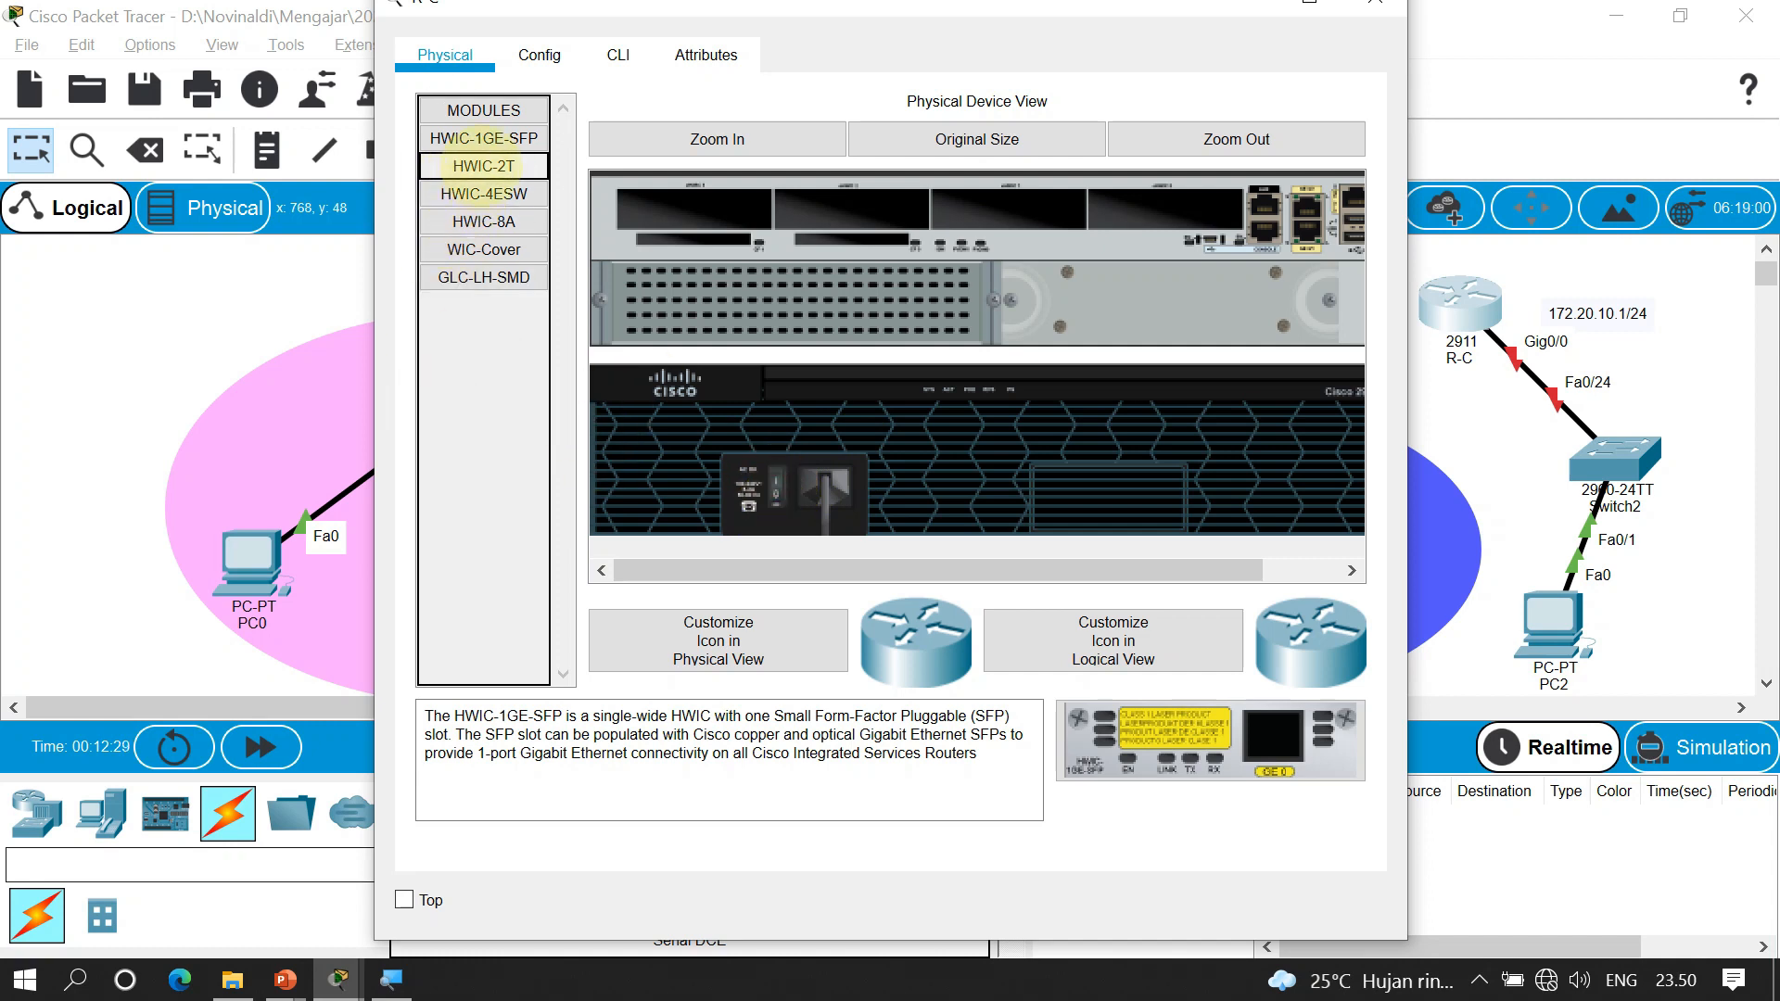
Install an HWIC-2T card in R-C's first slot, power it back on, and close the window
drag(484, 165, 688, 210)
click(776, 481)
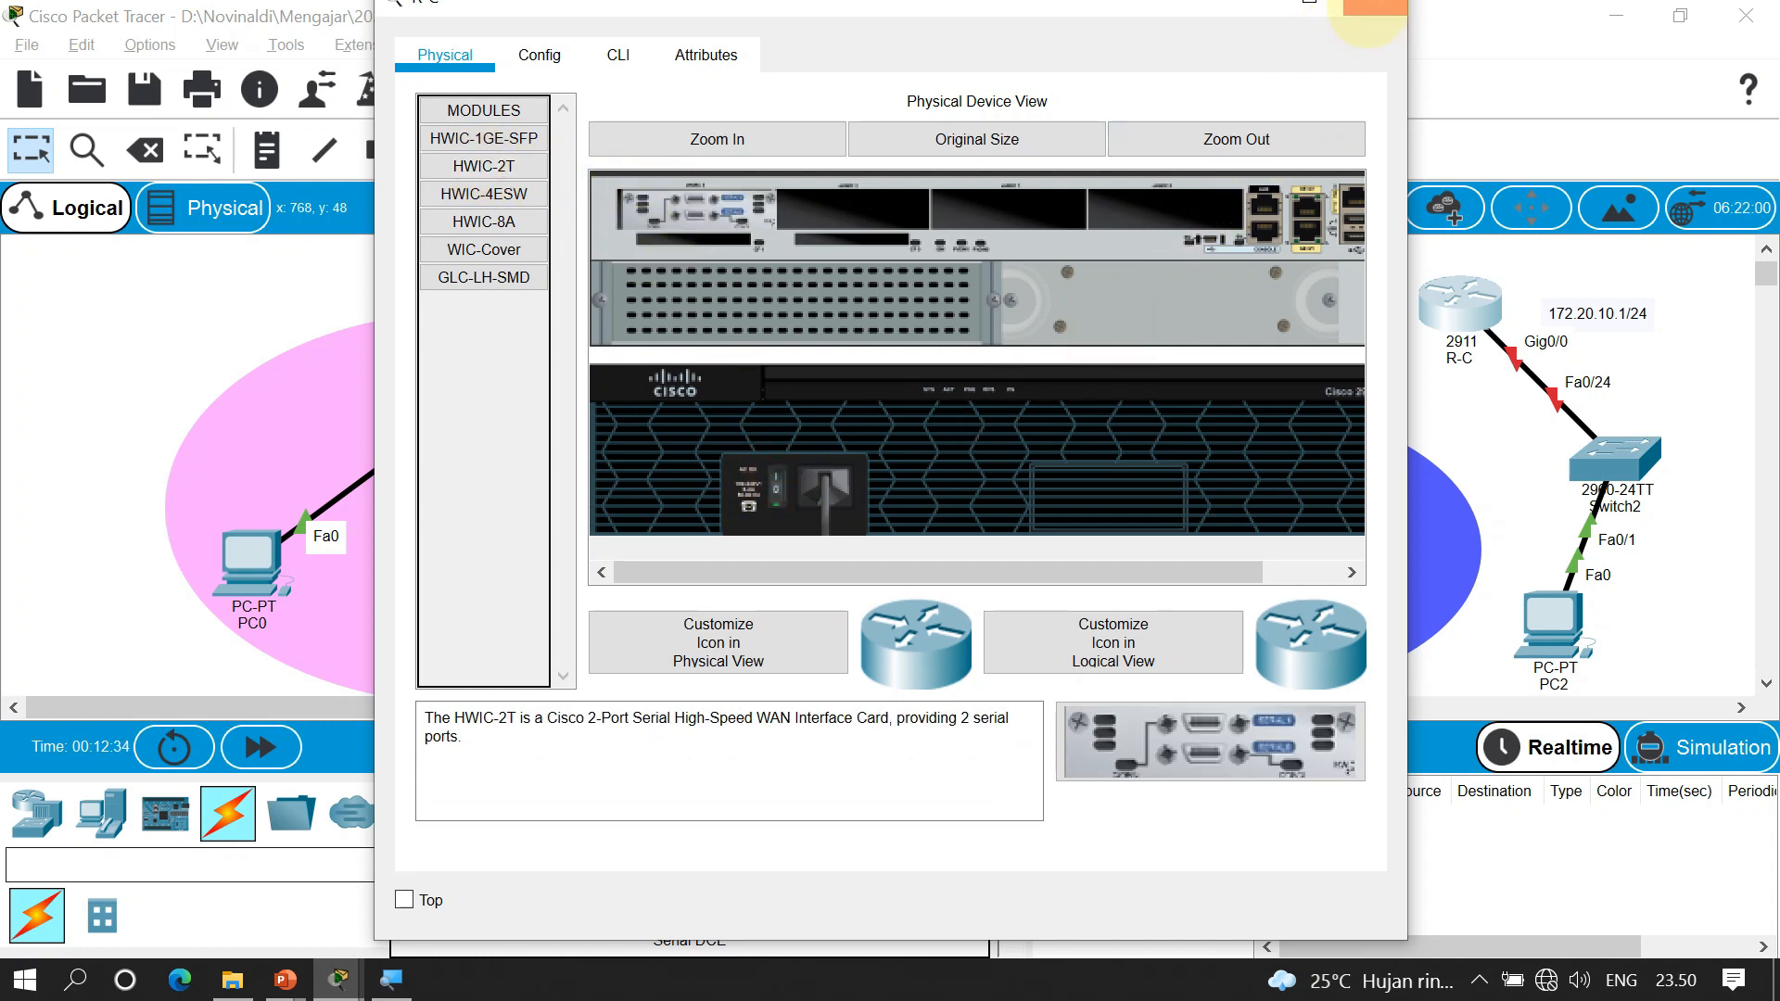
click(1370, 7)
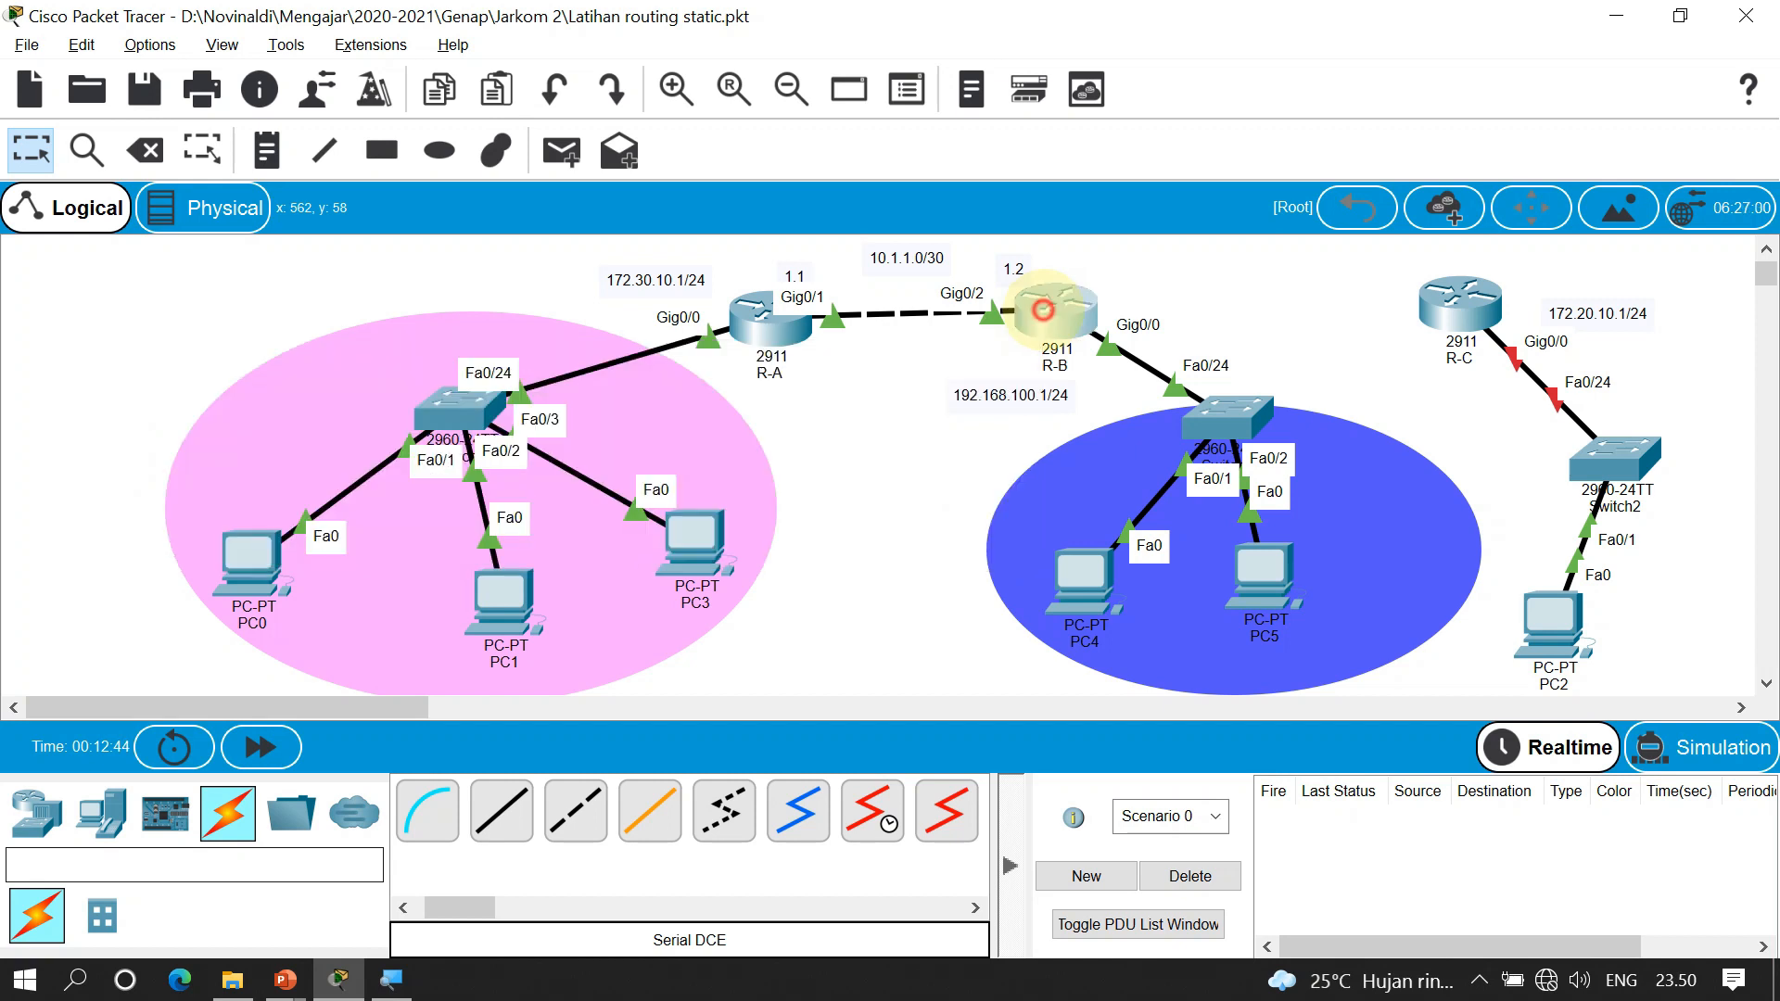
Enter privileged mode on R-B with its enable password and save the running config with copy r st
click(1061, 301)
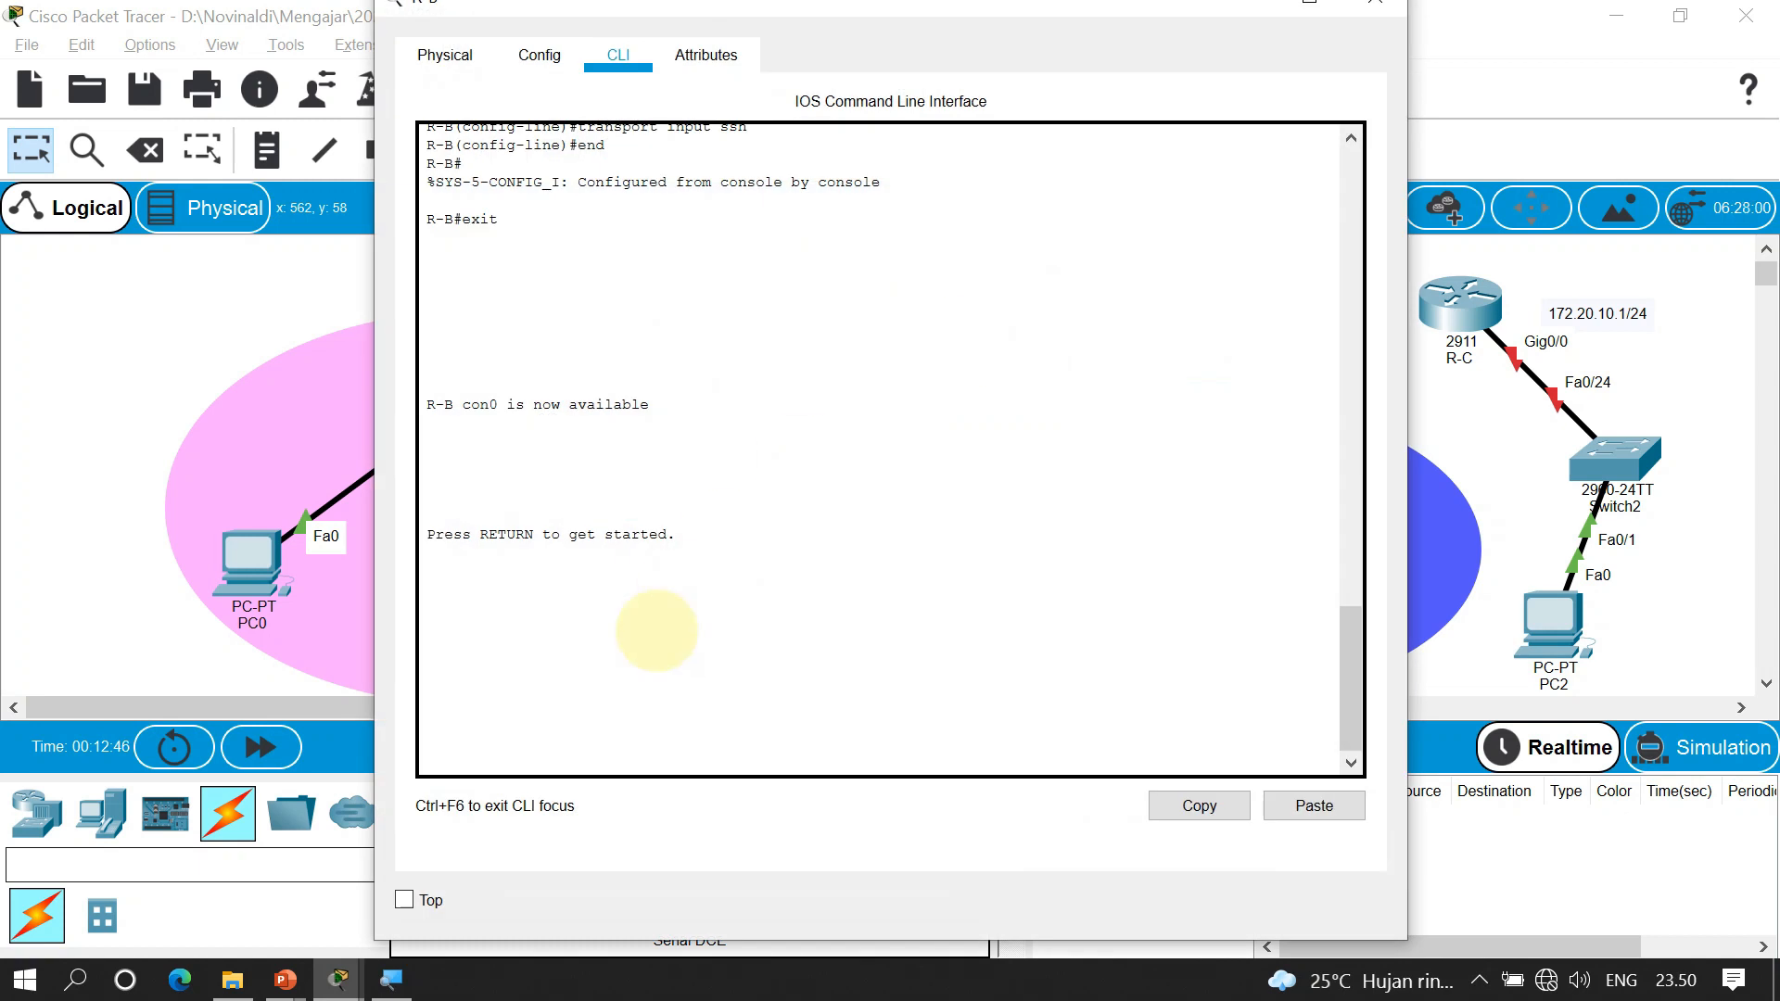
click(657, 631)
key(Return)
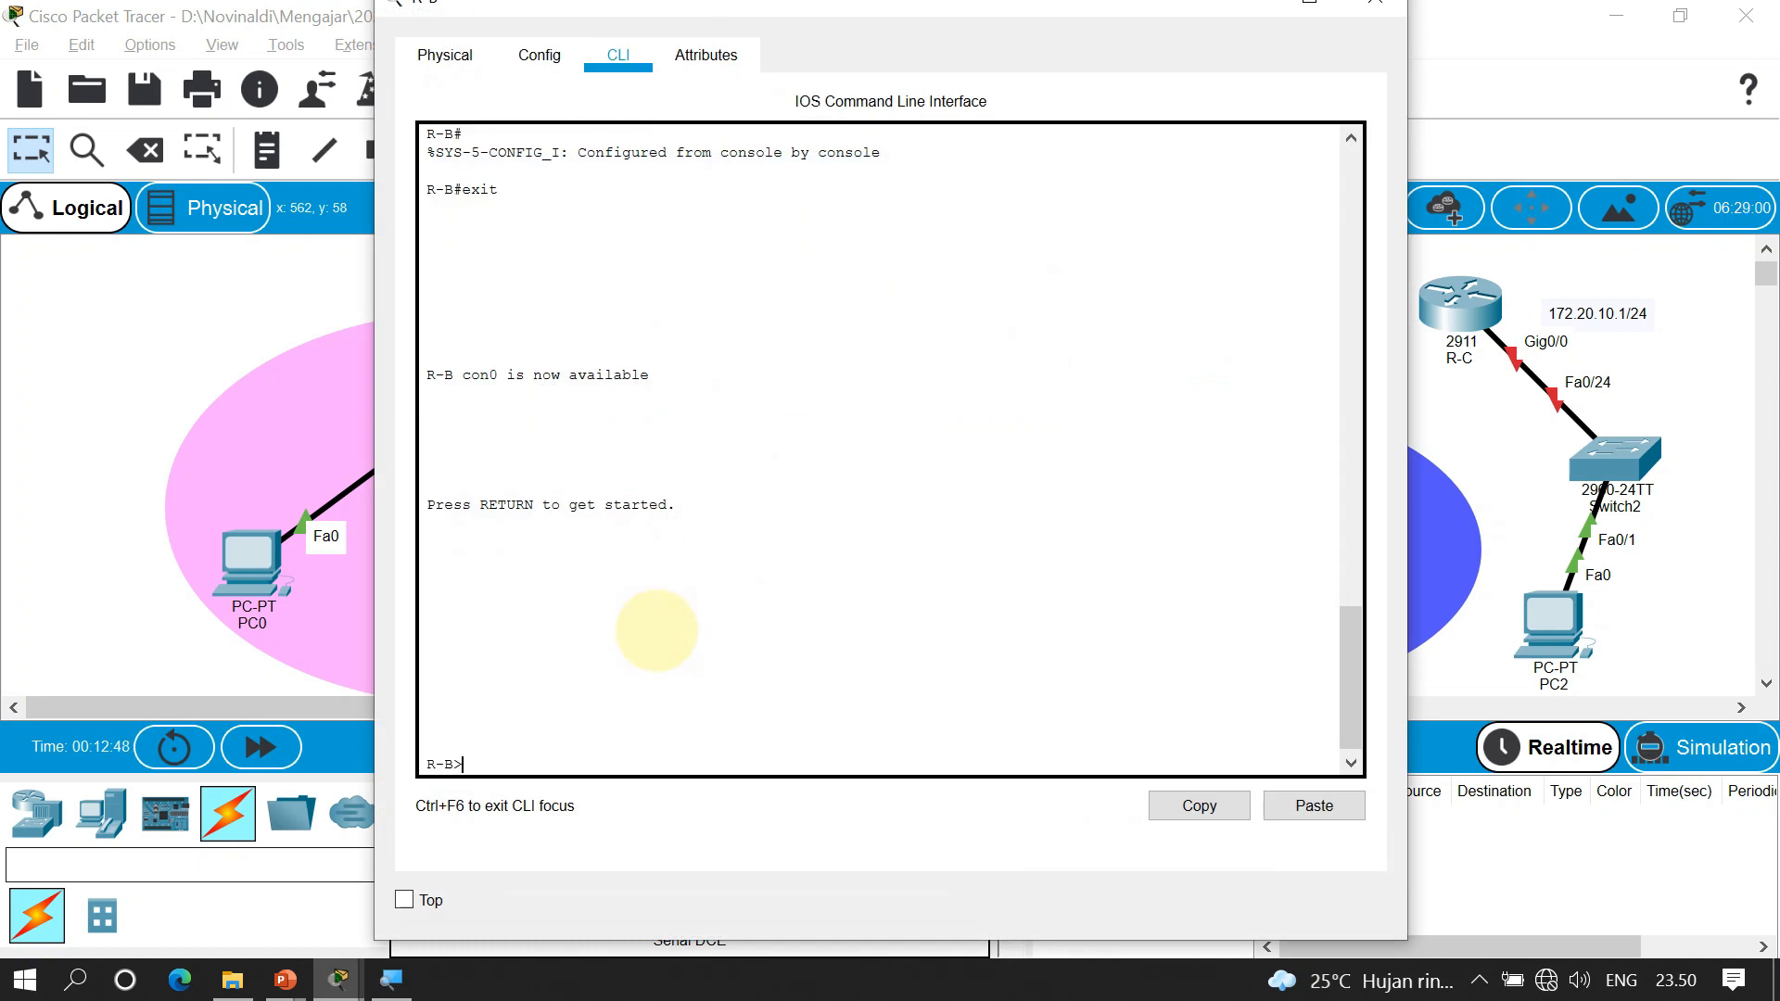
key(Return)
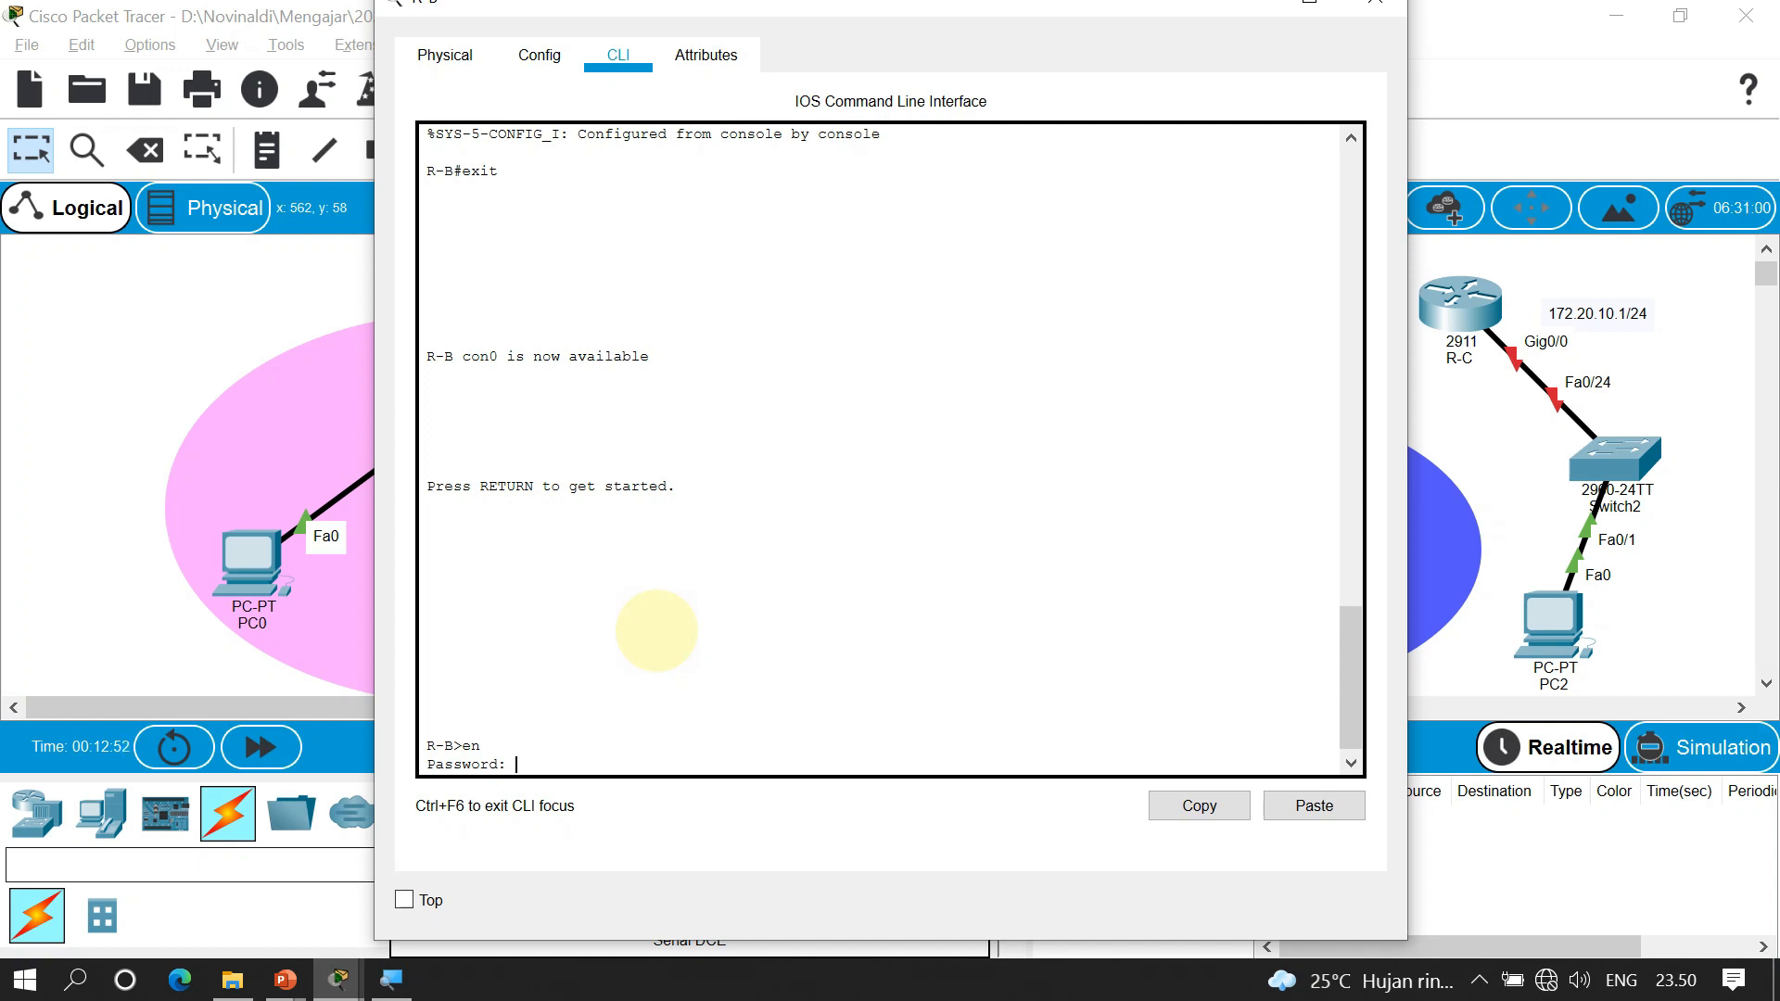
key(Return)
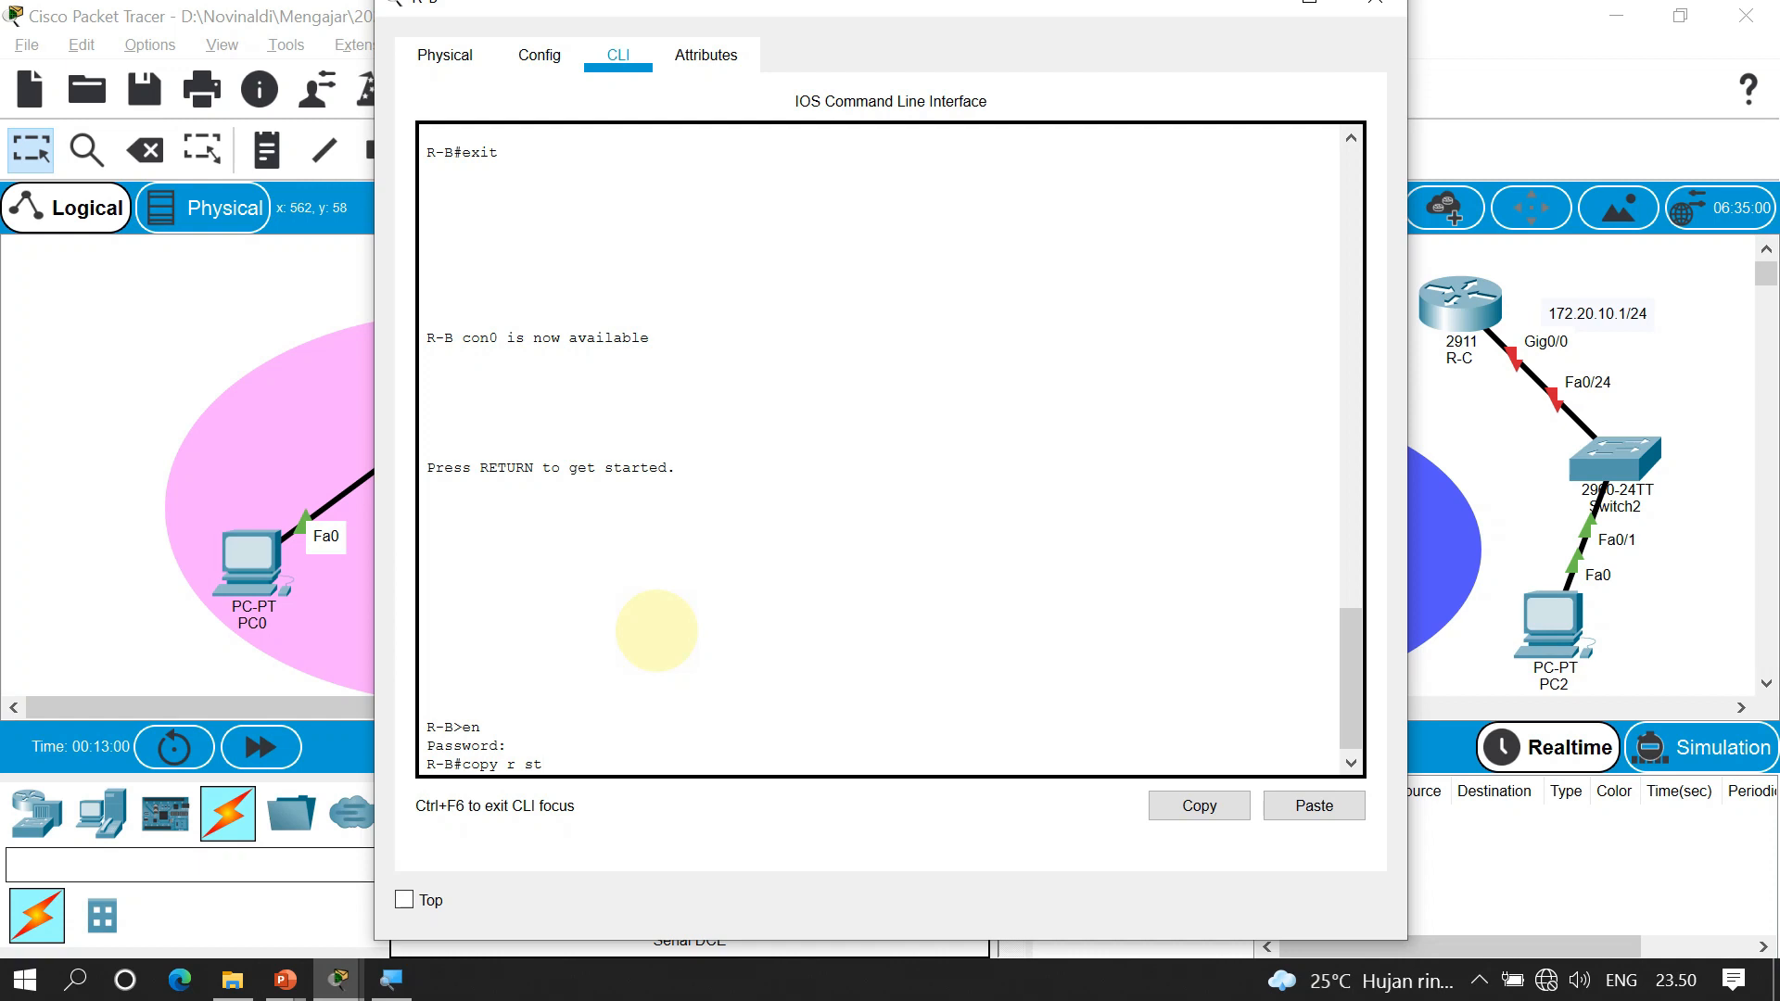
key(Return)
key(Return)
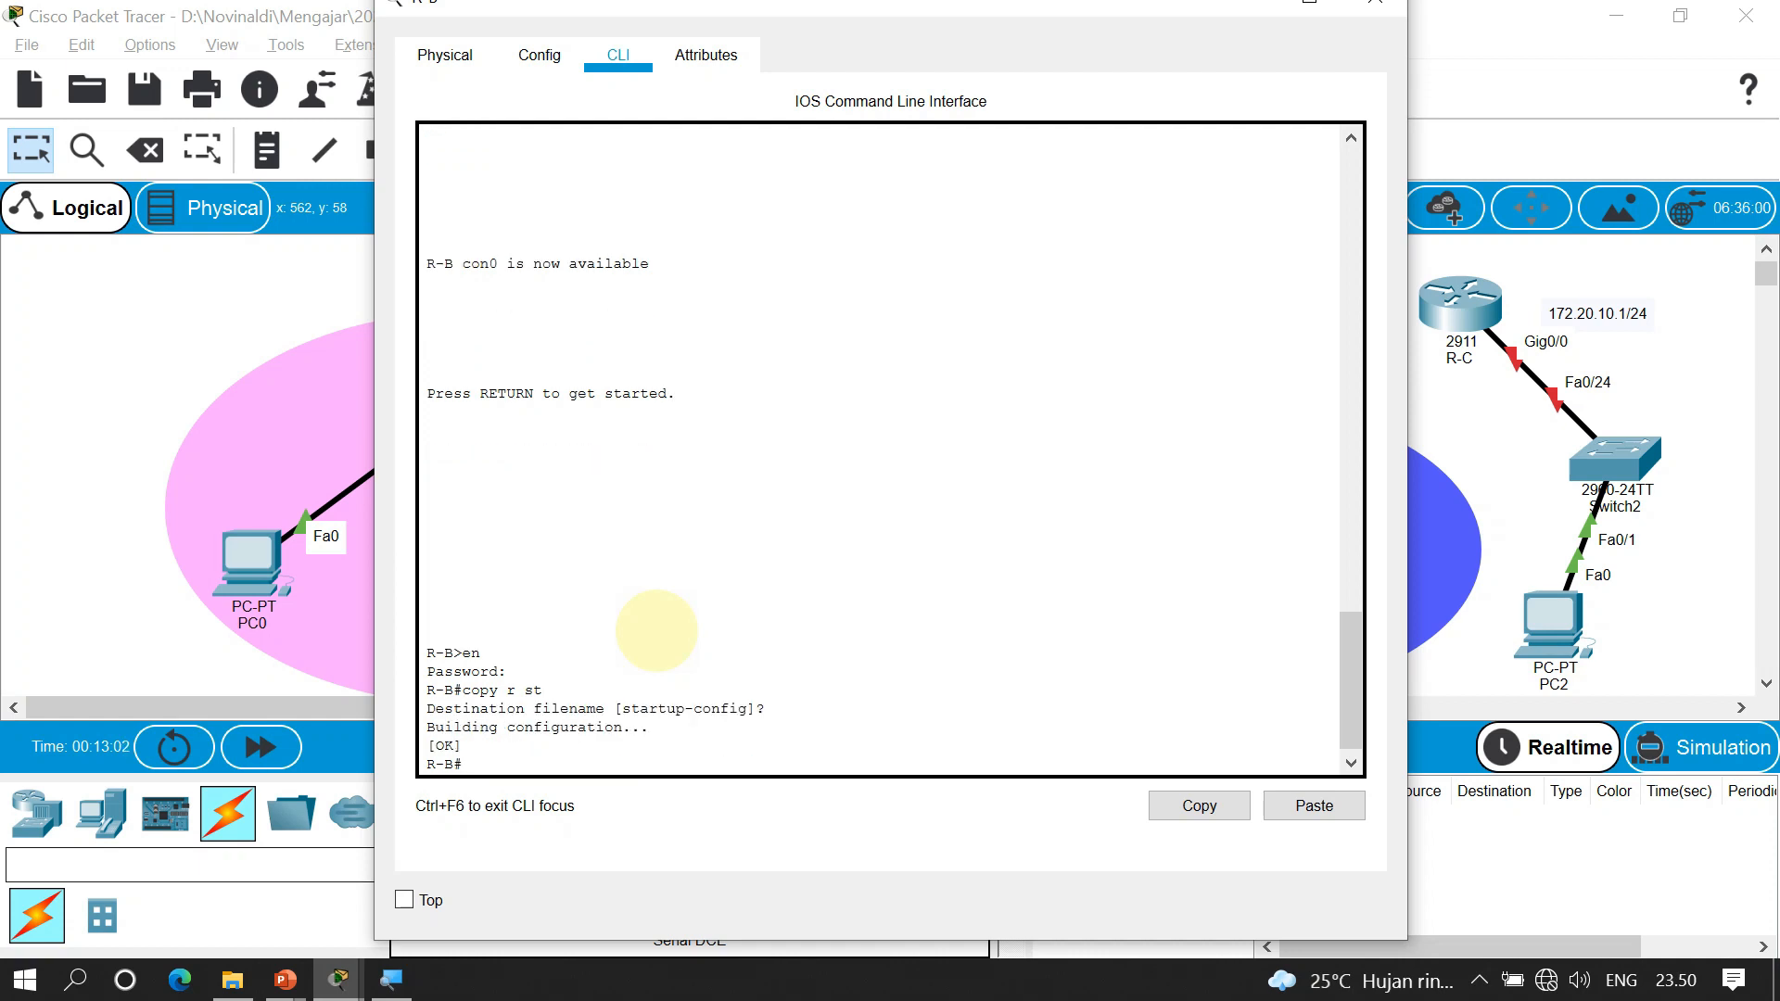
click(1373, 4)
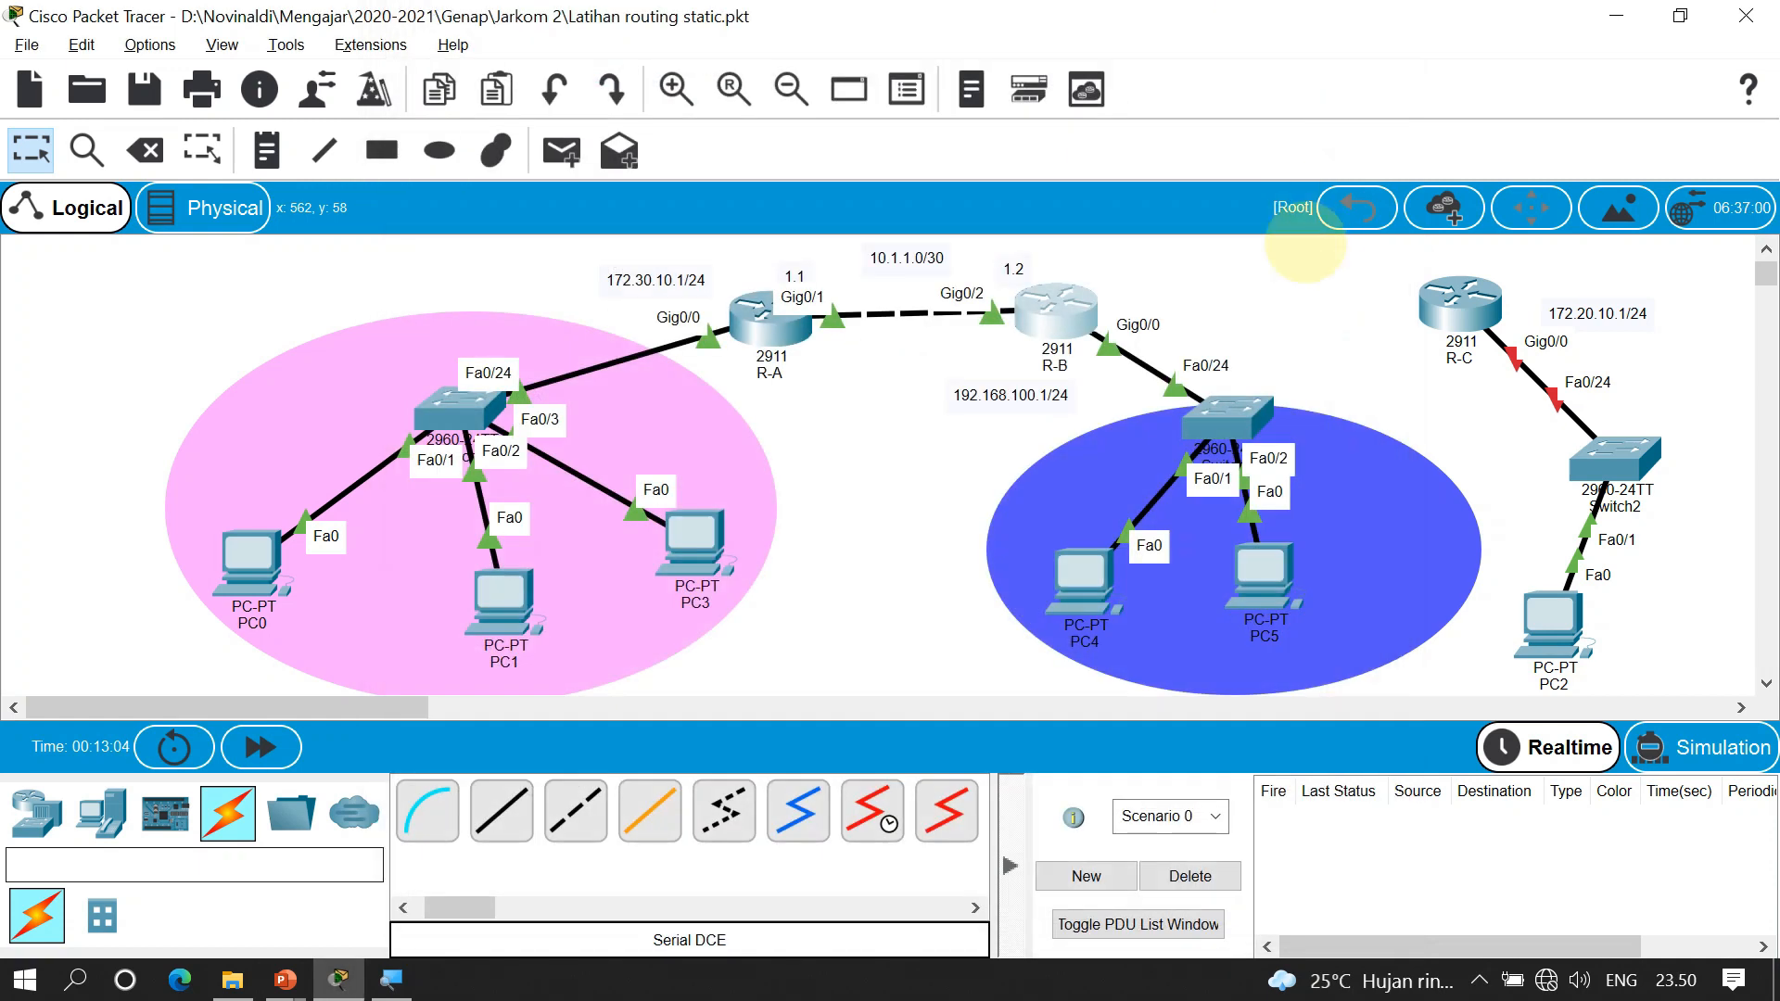
Power off R-B, install the HWIC-2T serial module in its first slot, then power it back on
click(1055, 311)
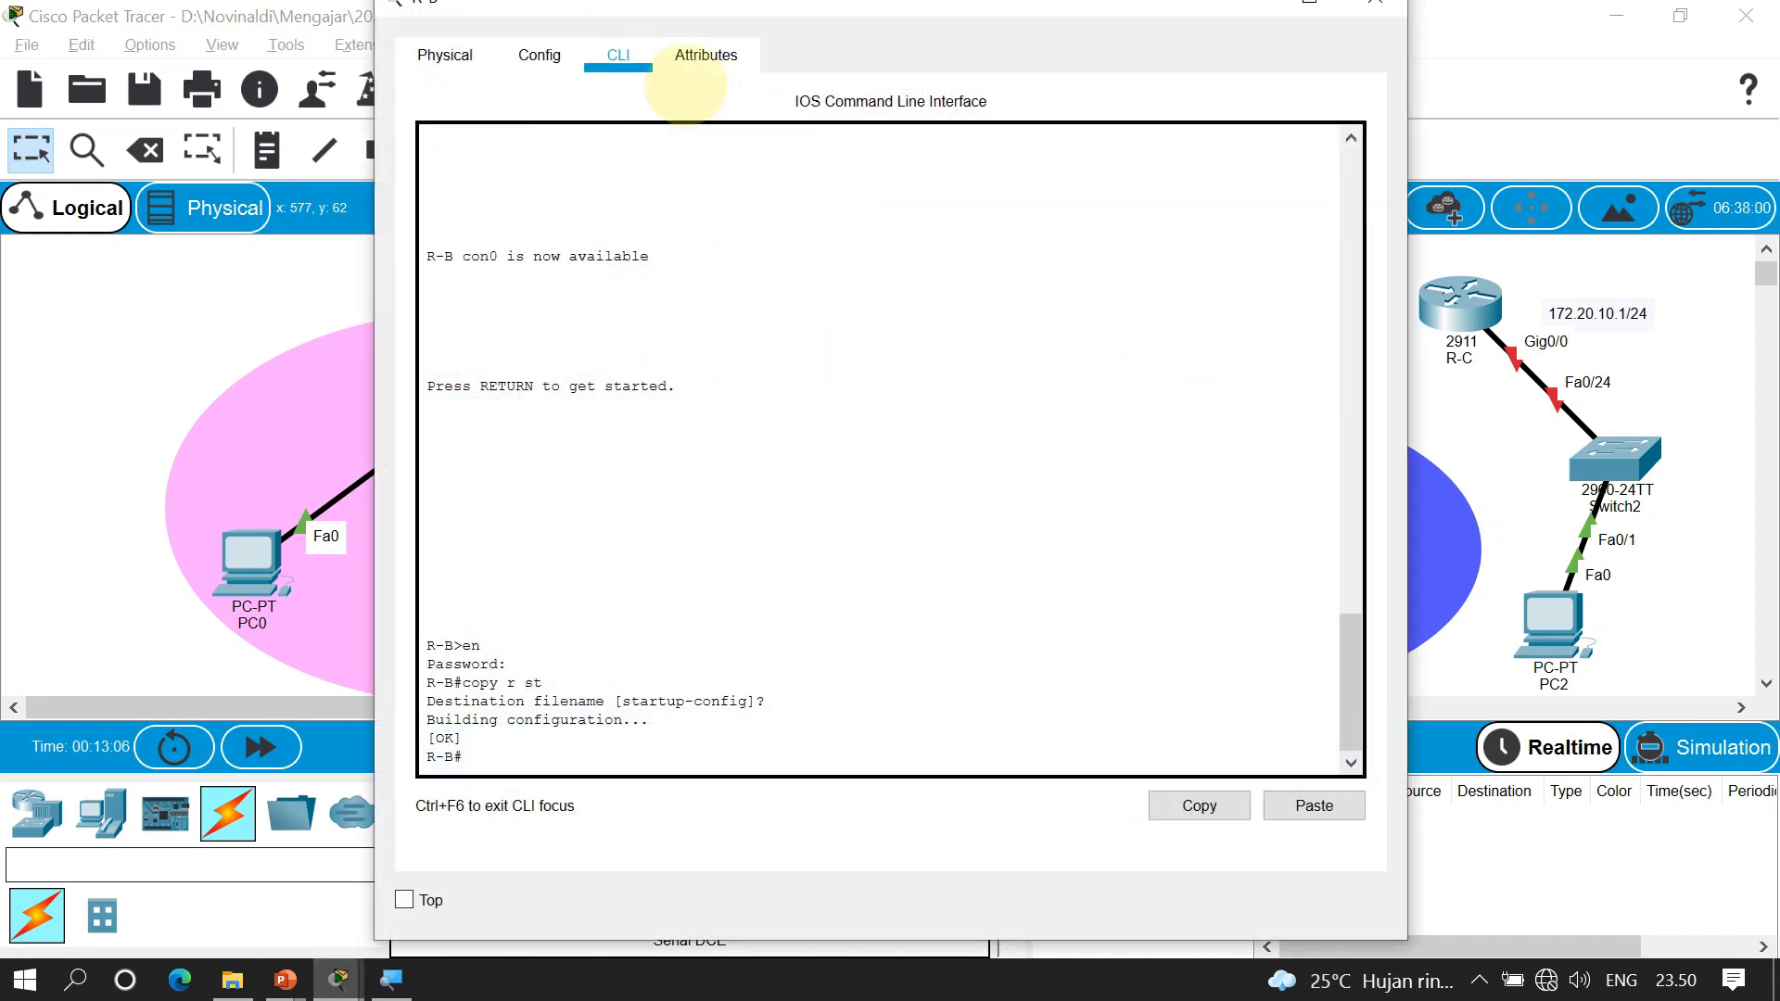
click(447, 55)
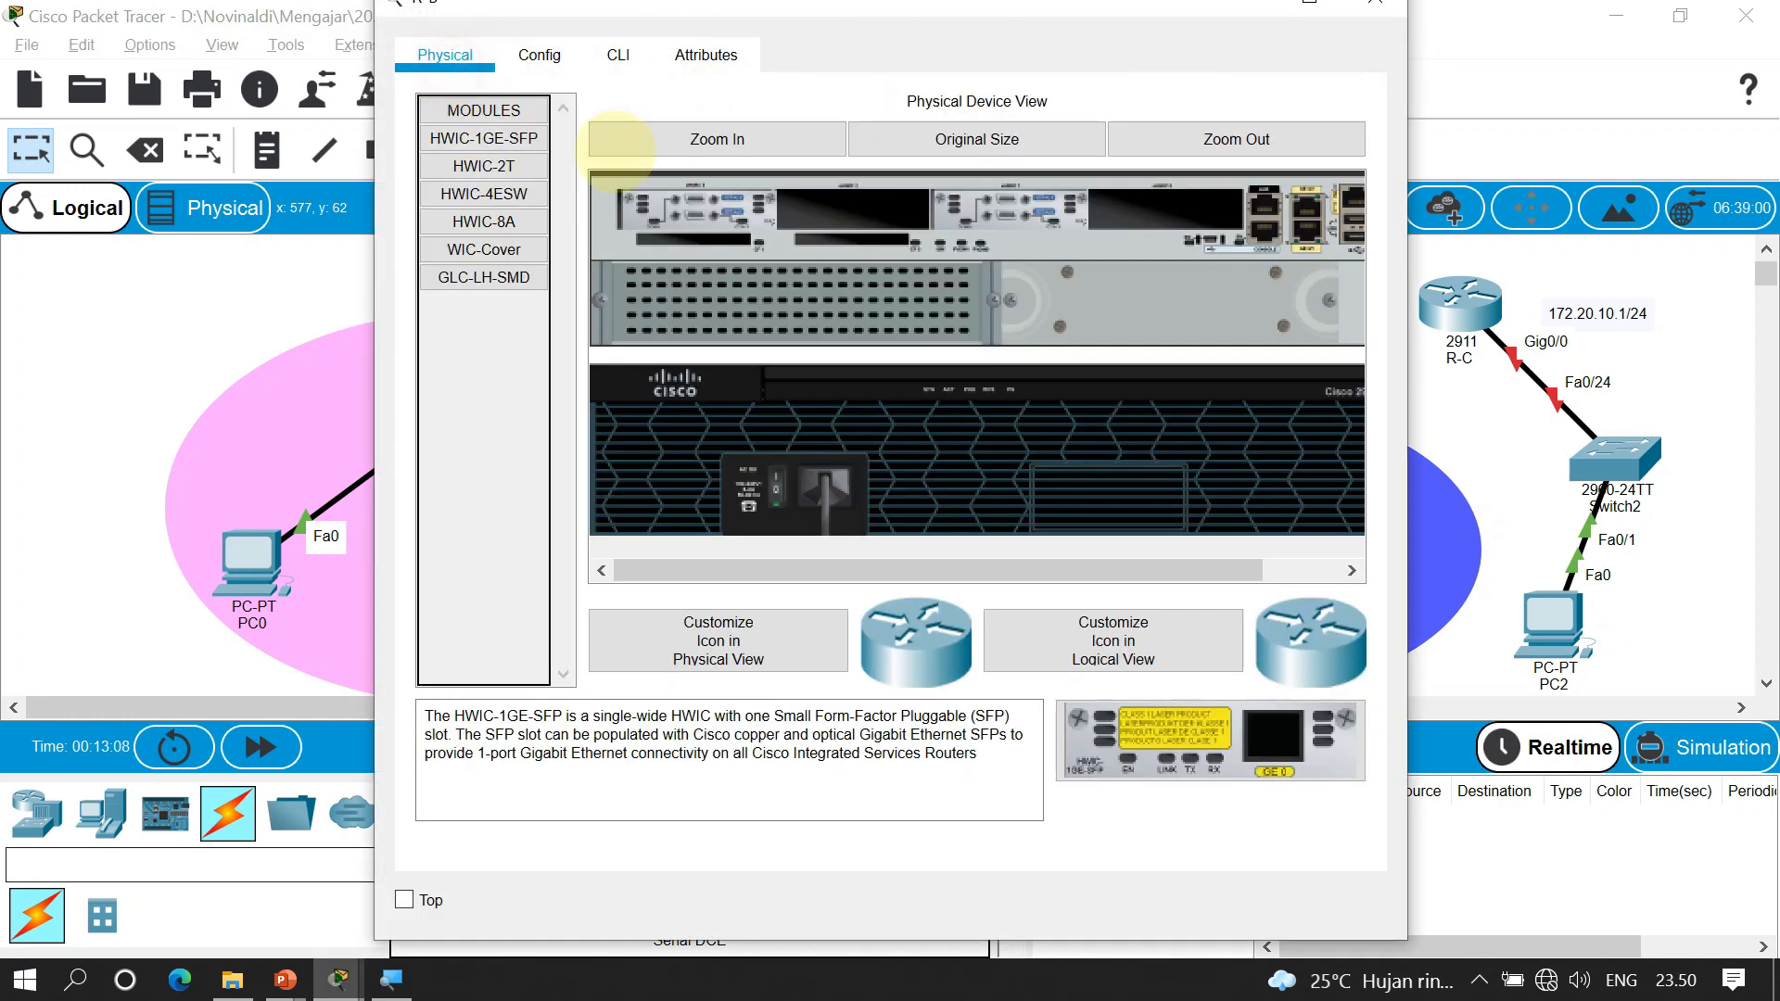
click(778, 477)
click(436, 219)
click(445, 165)
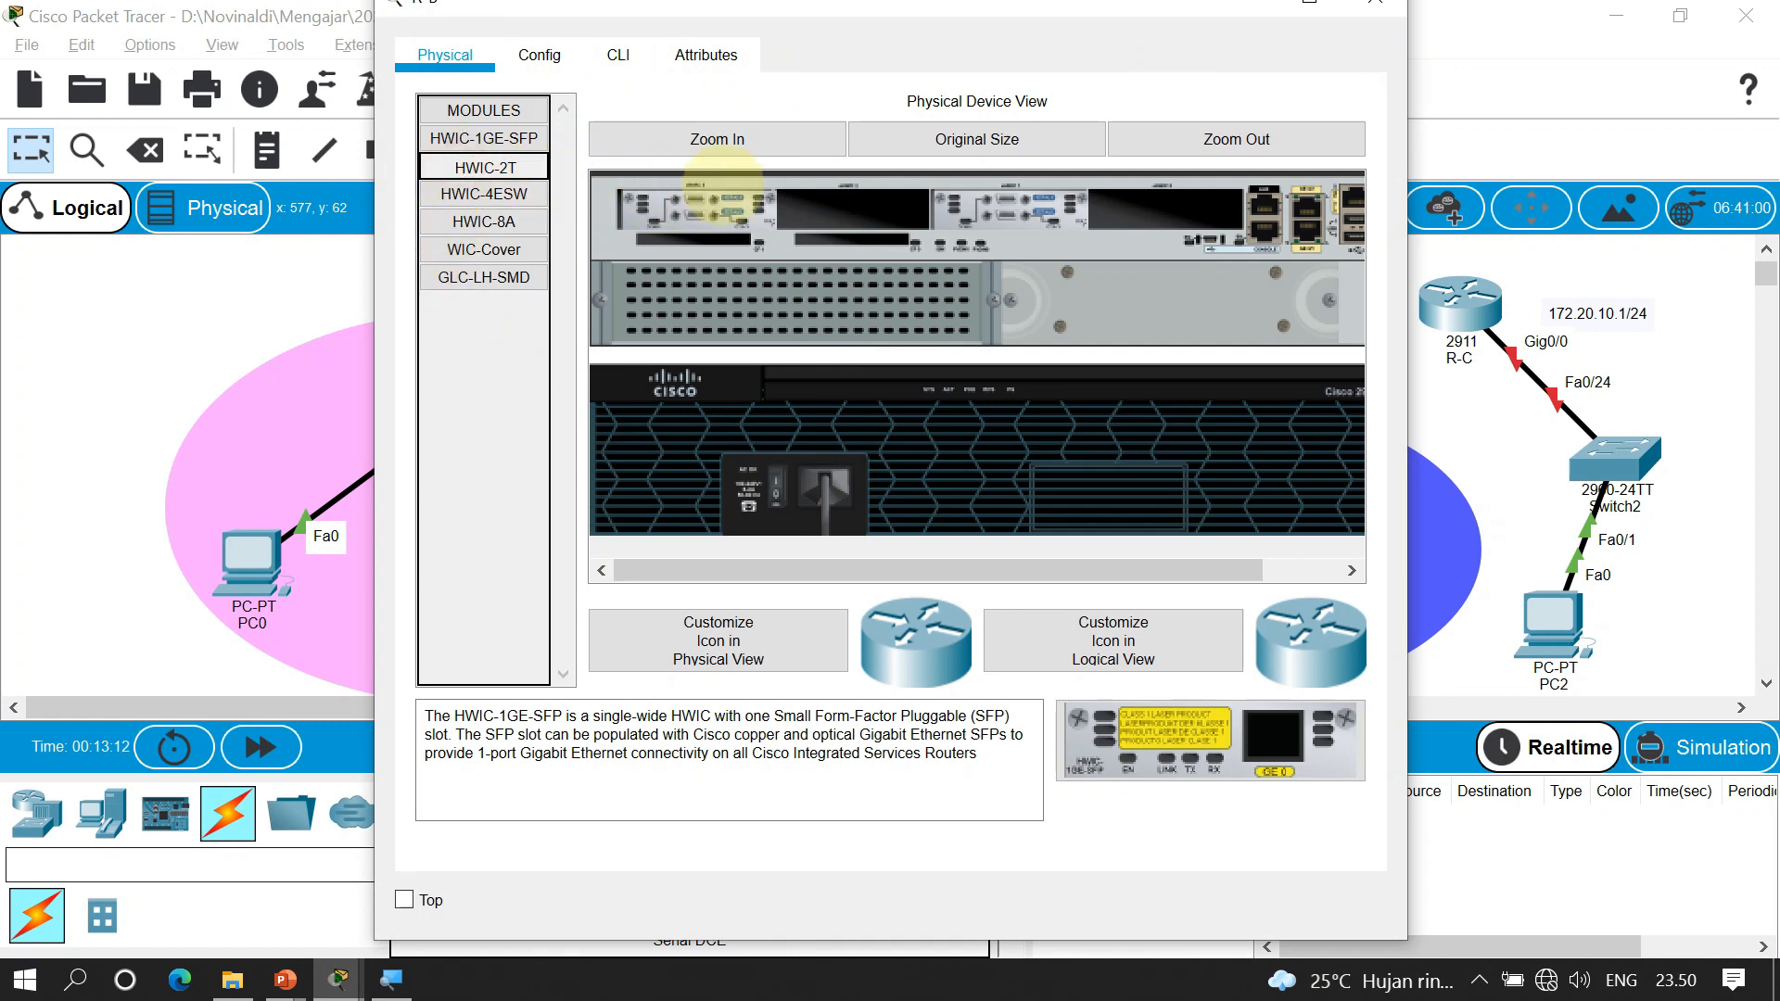
click(503, 169)
drag(1003, 211, 510, 431)
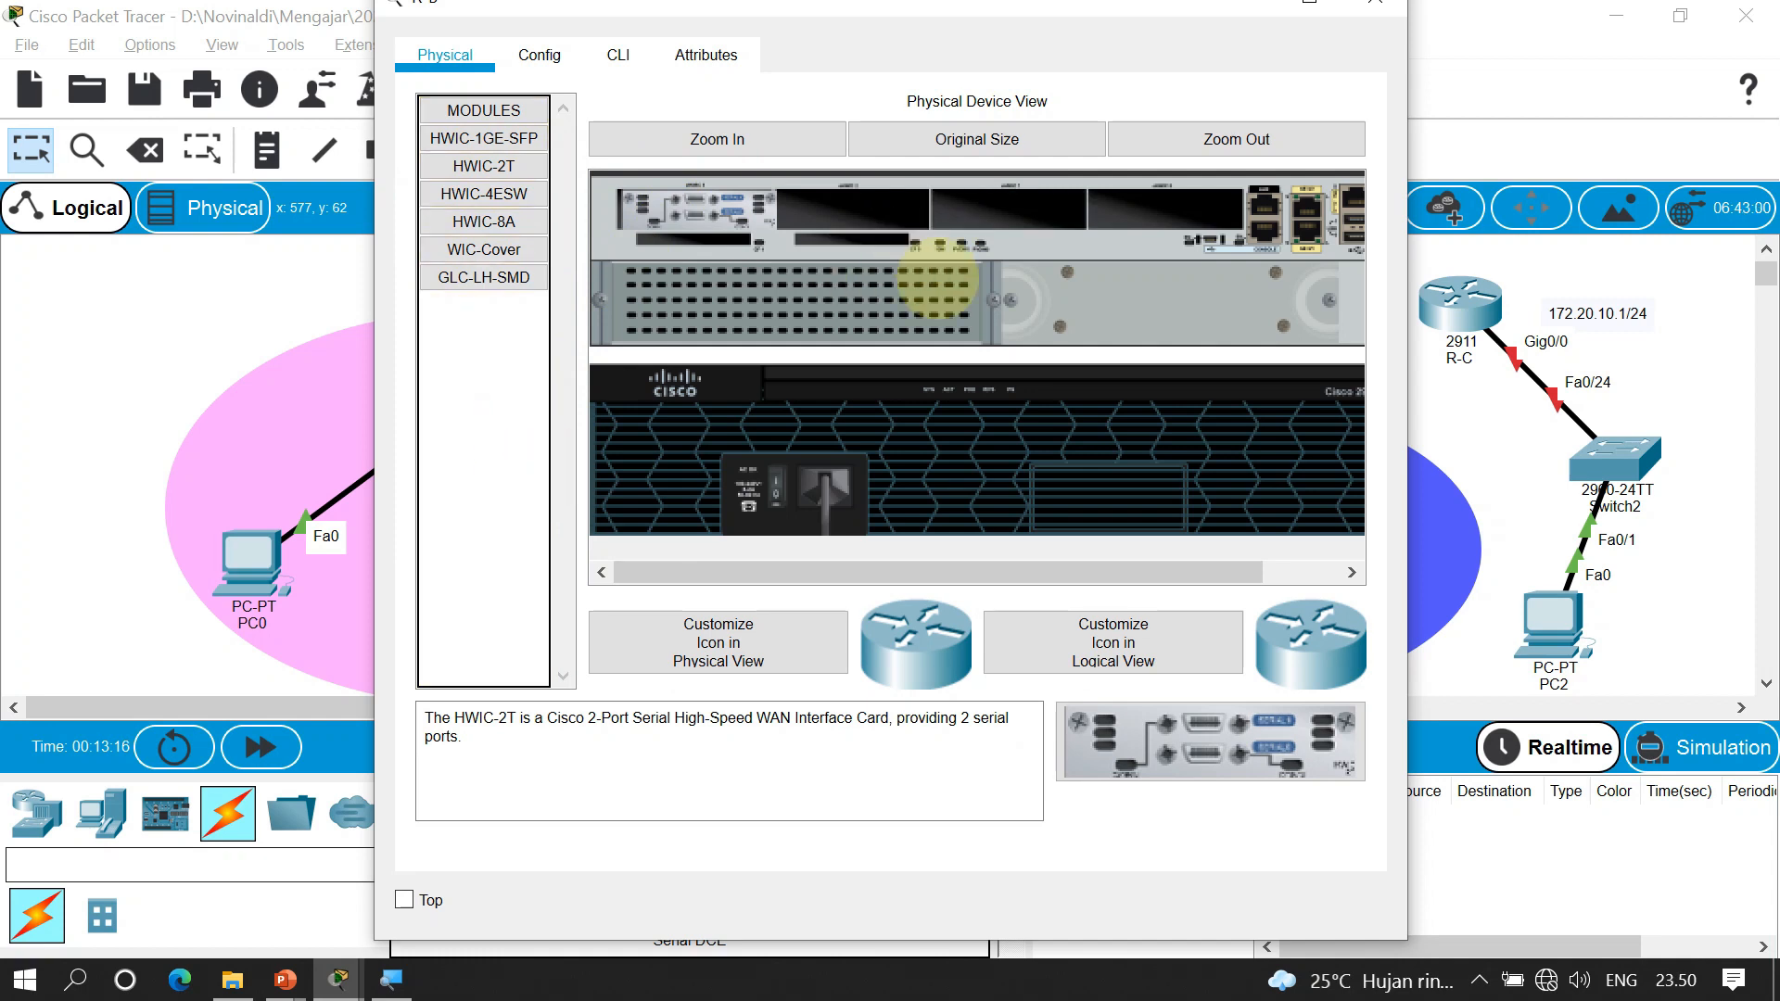
click(784, 479)
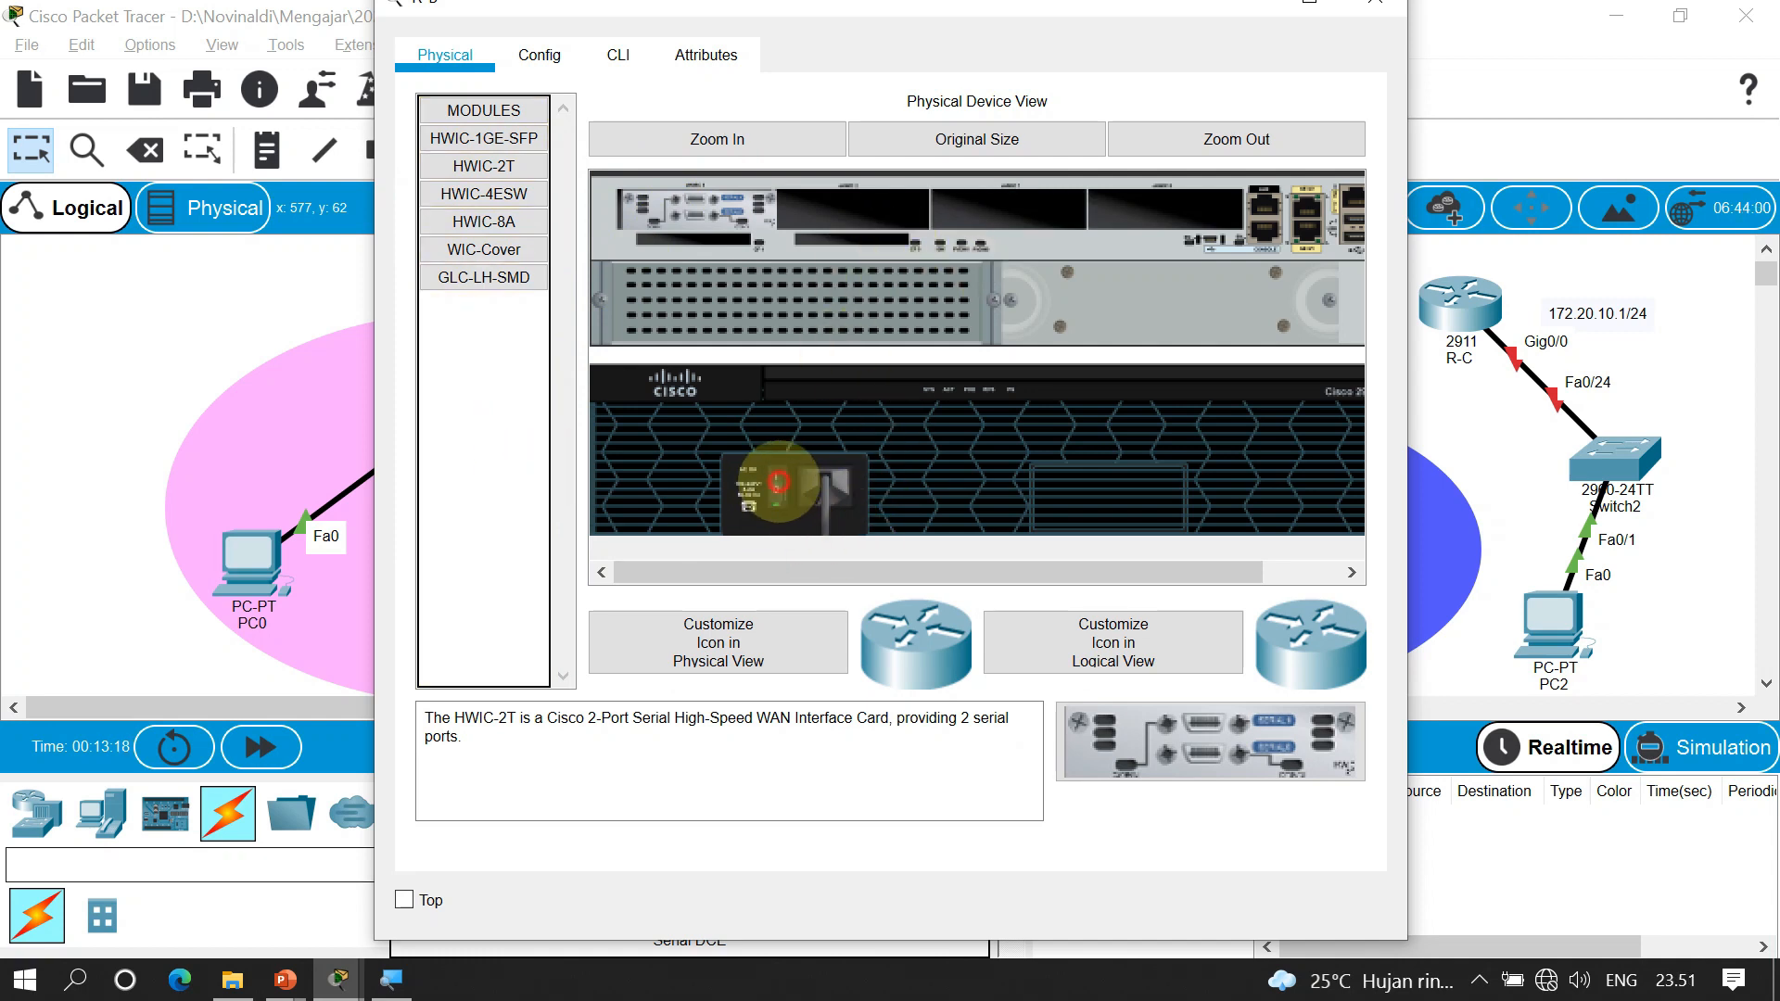
Run a Serial DCE cable from R-C's Serial0/3/0 to R-B's Serial0/3/0, then nudge R-C into place
click(1375, 4)
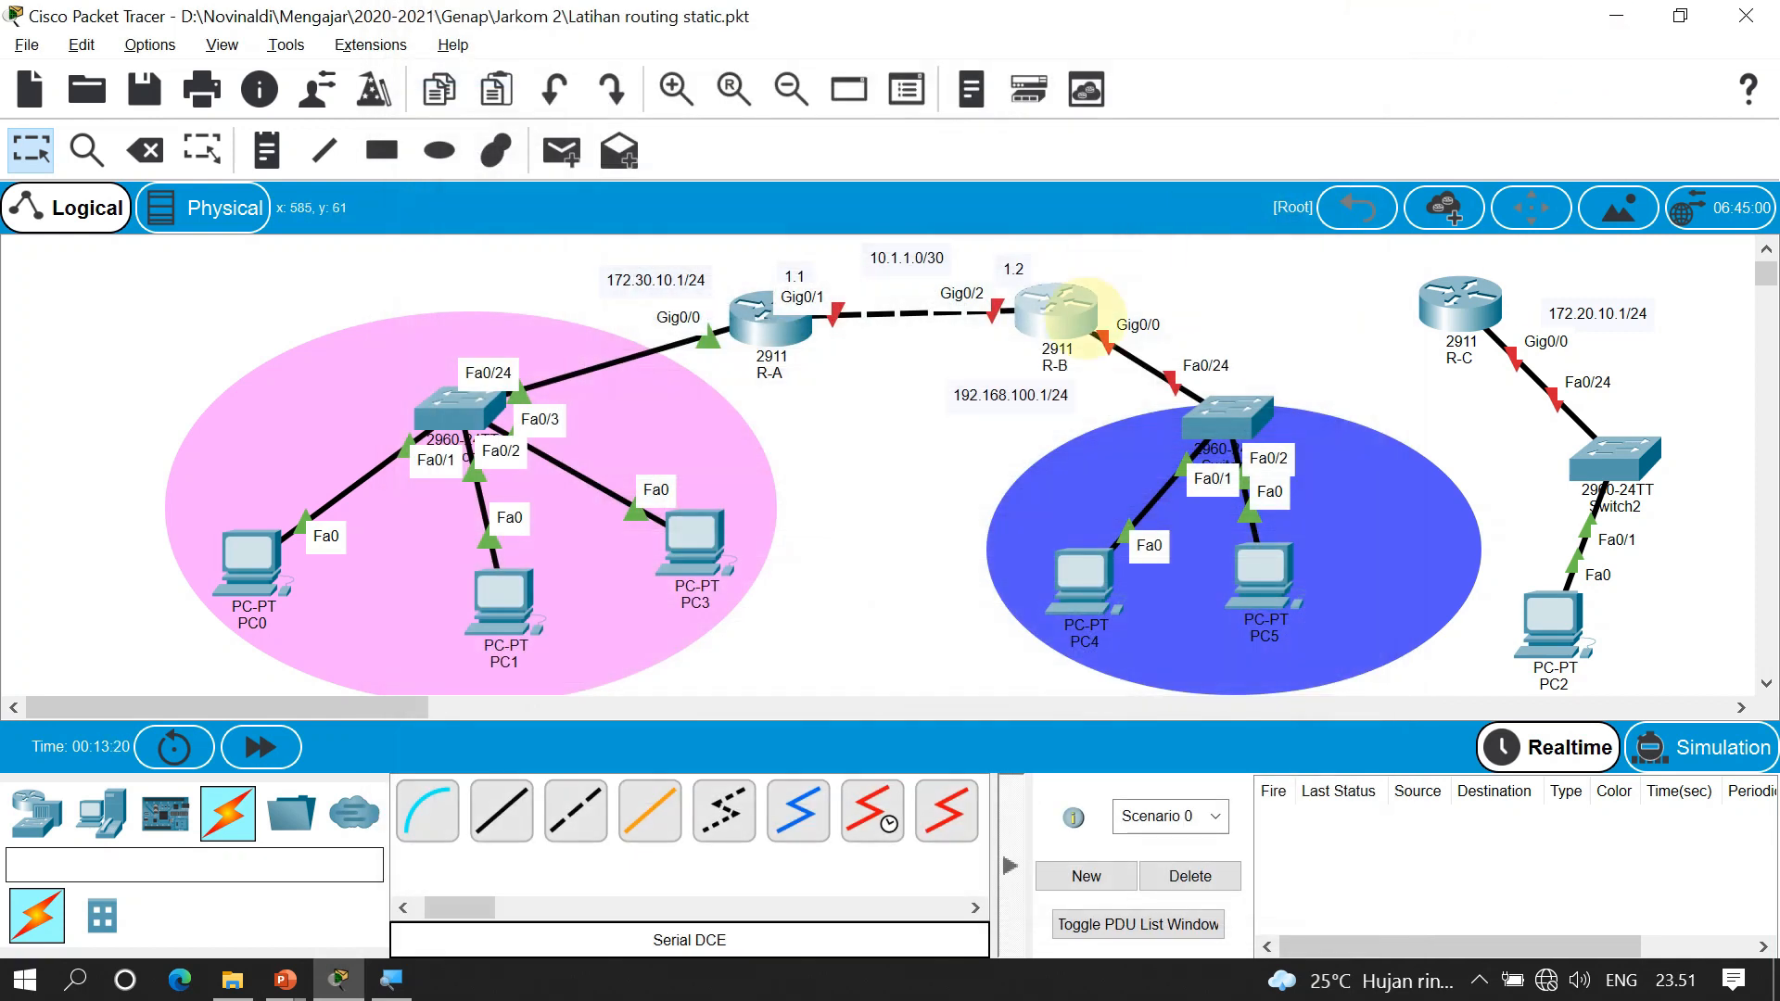
mouse_move(1057, 311)
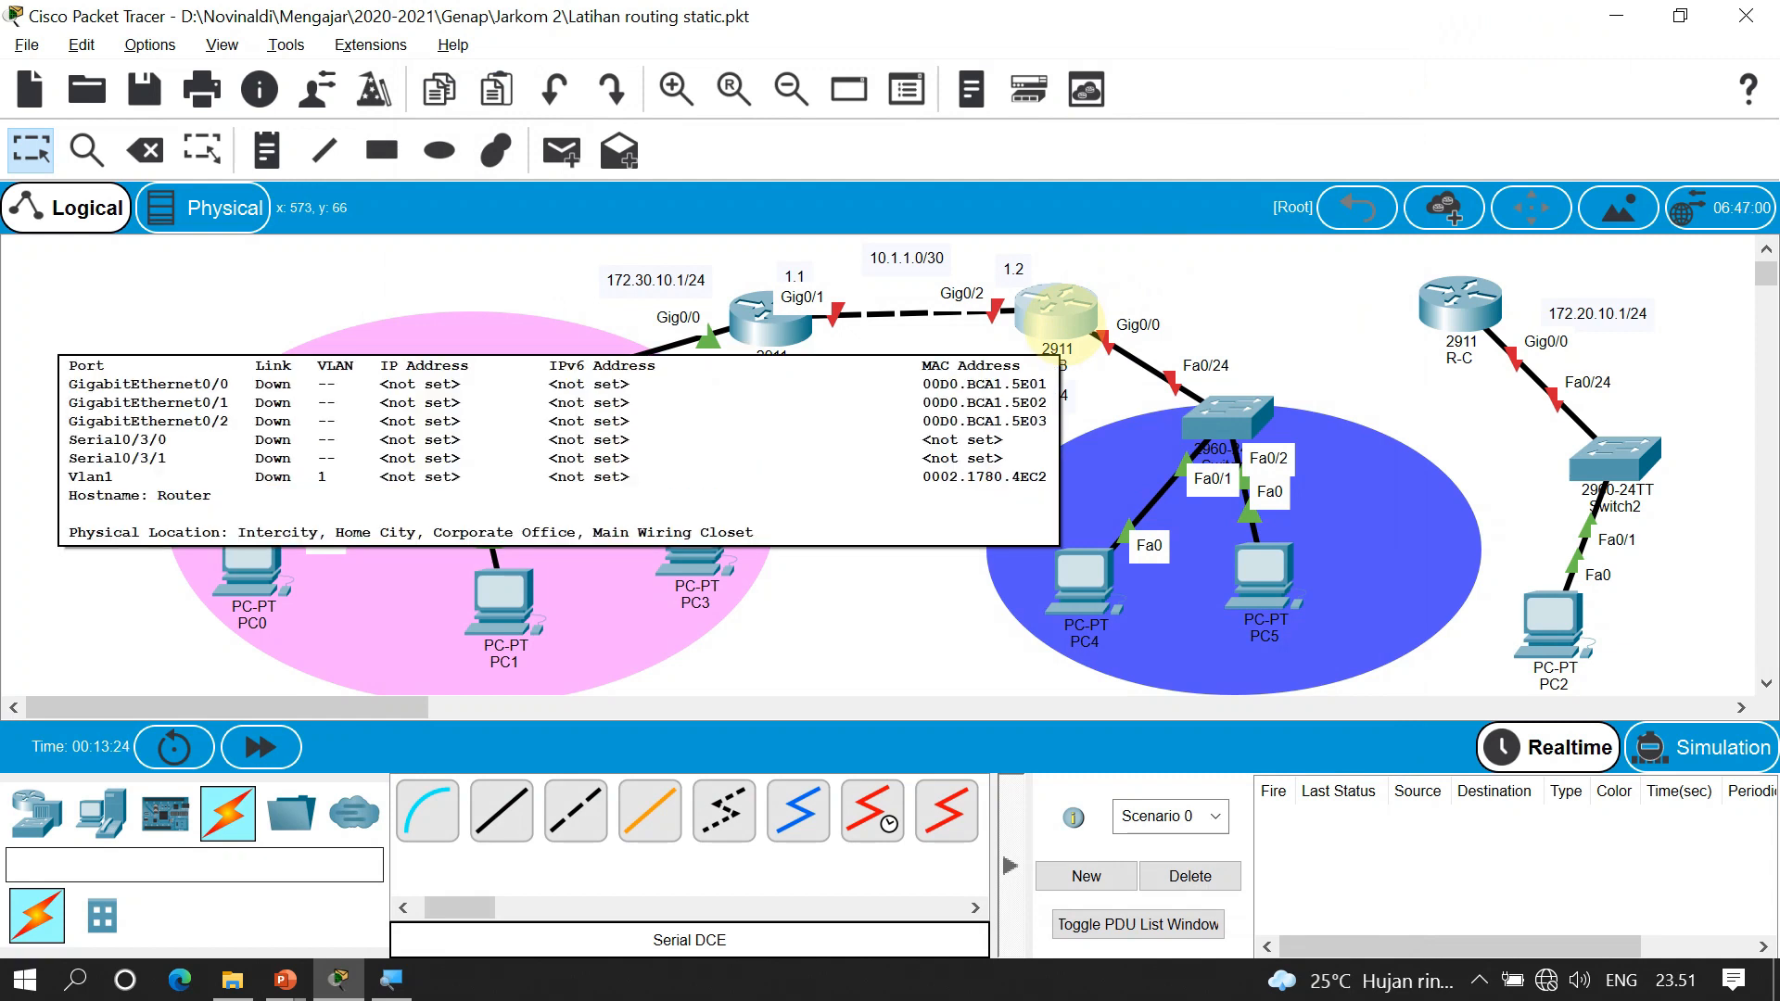
click(871, 811)
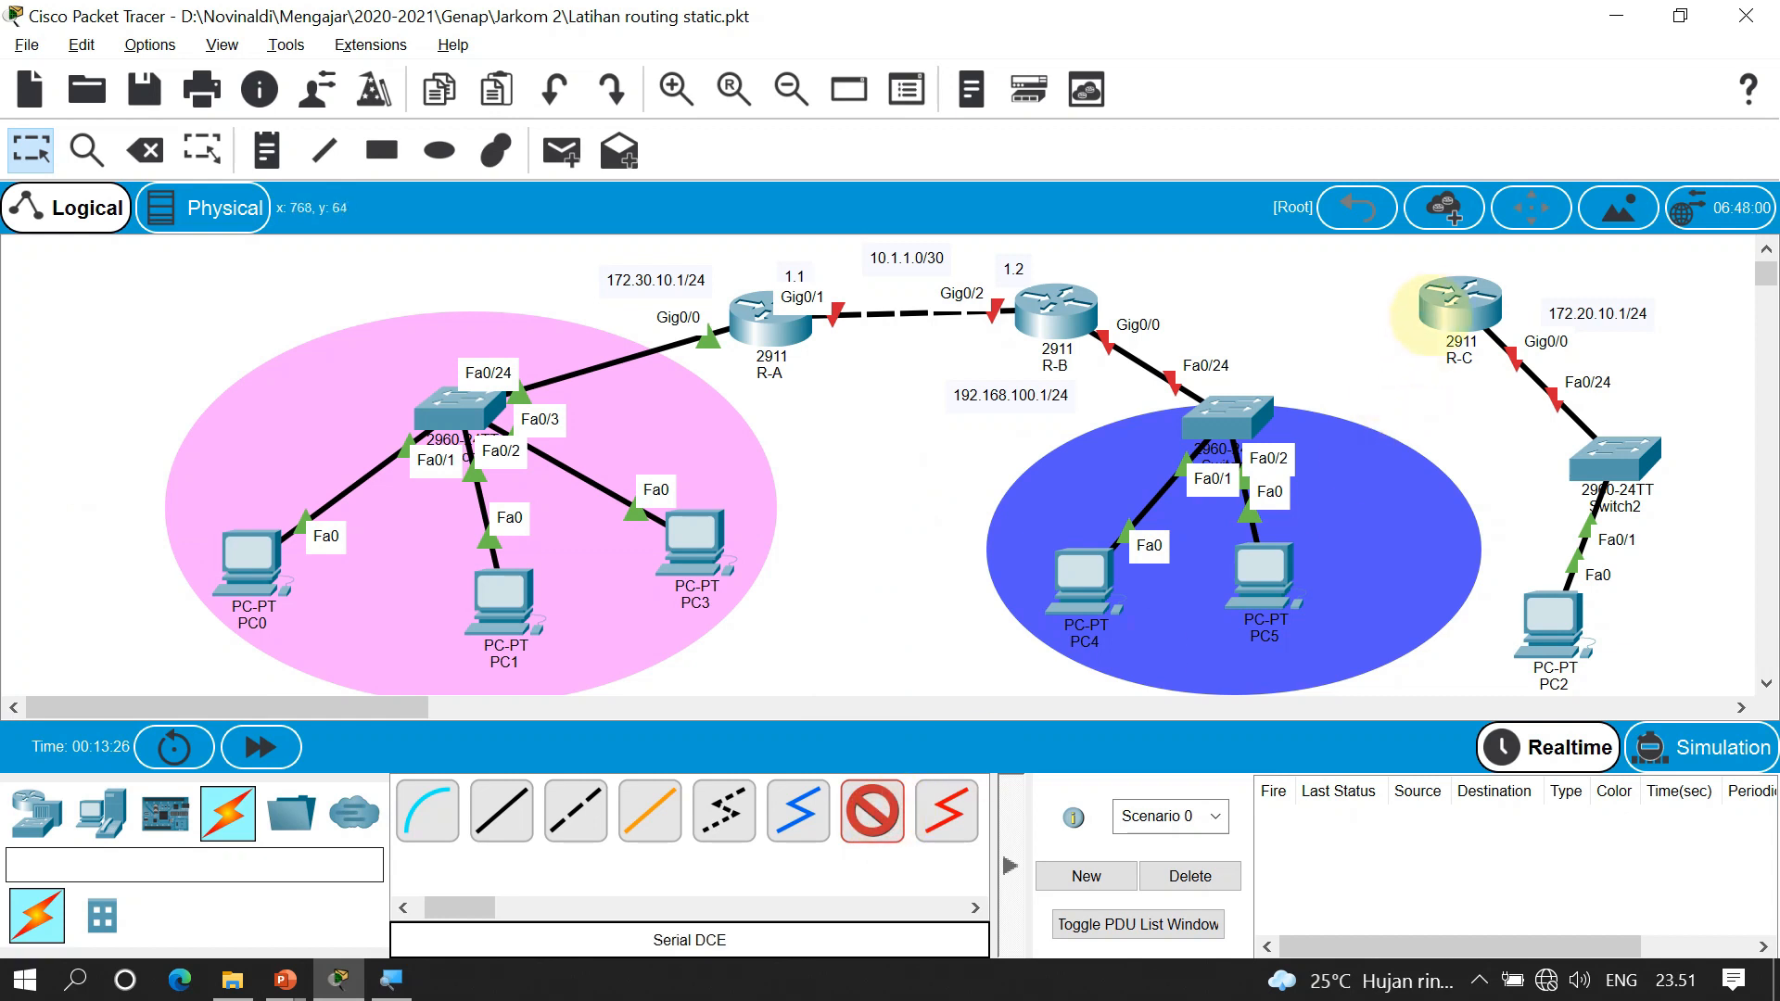
click(1445, 309)
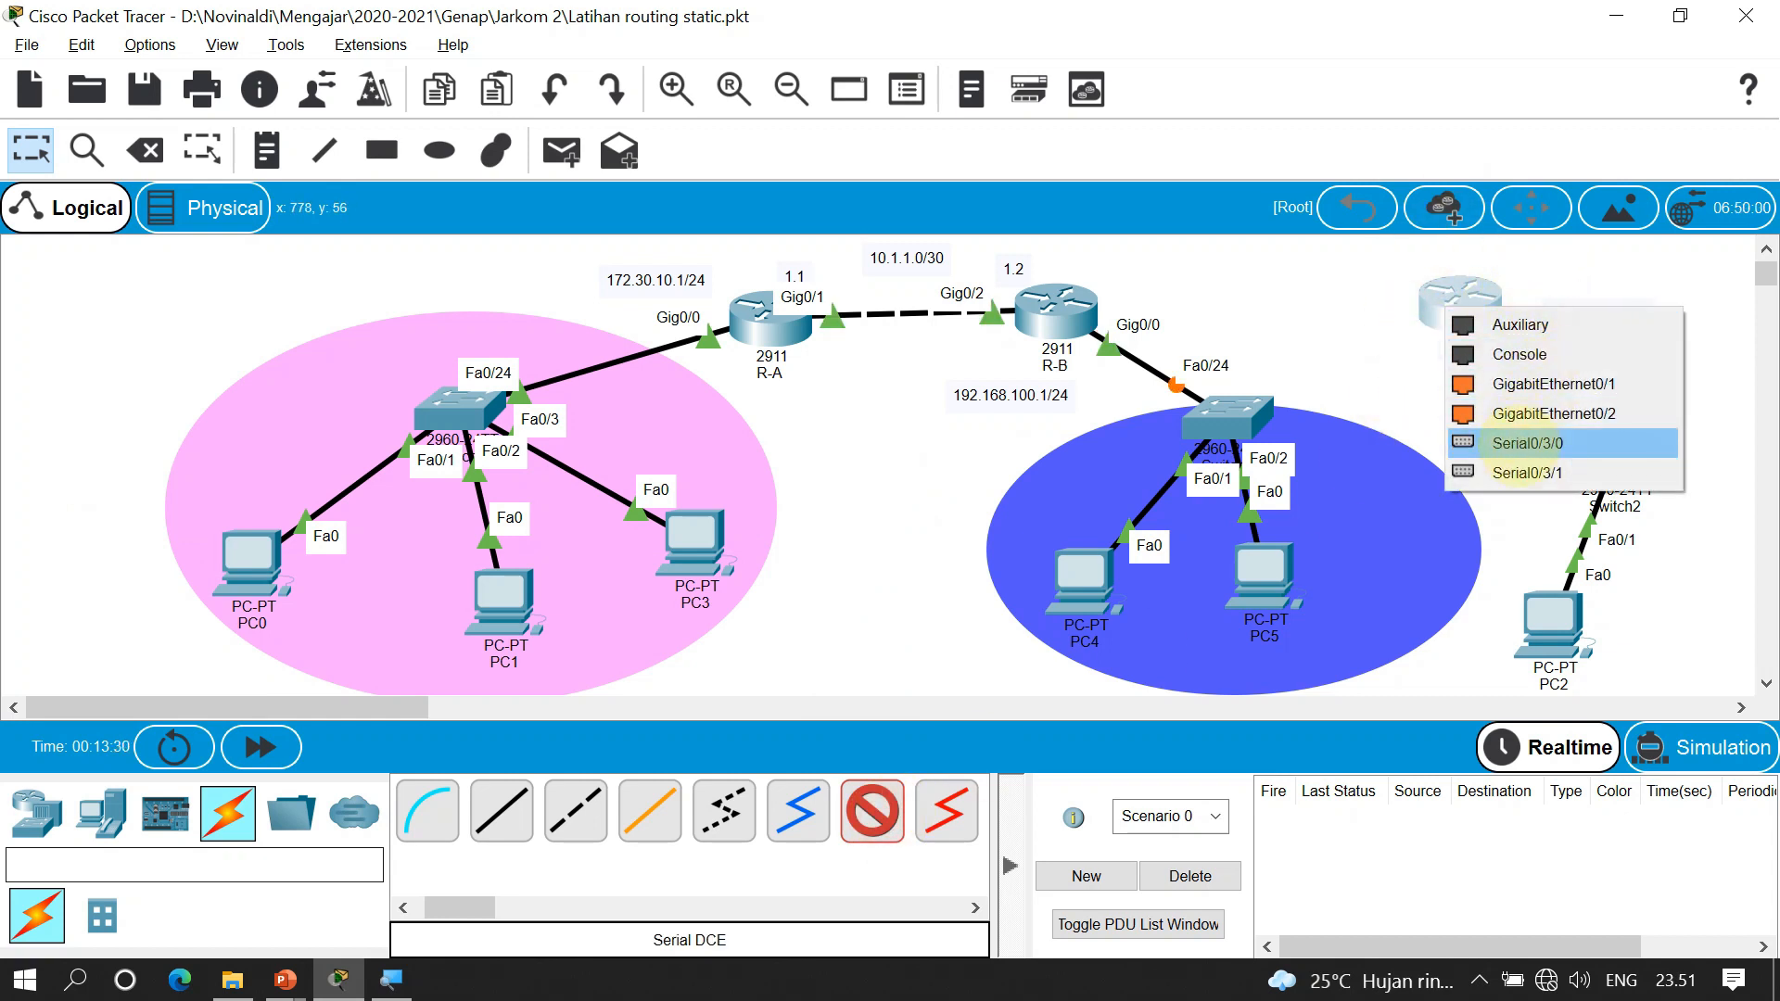
click(1525, 443)
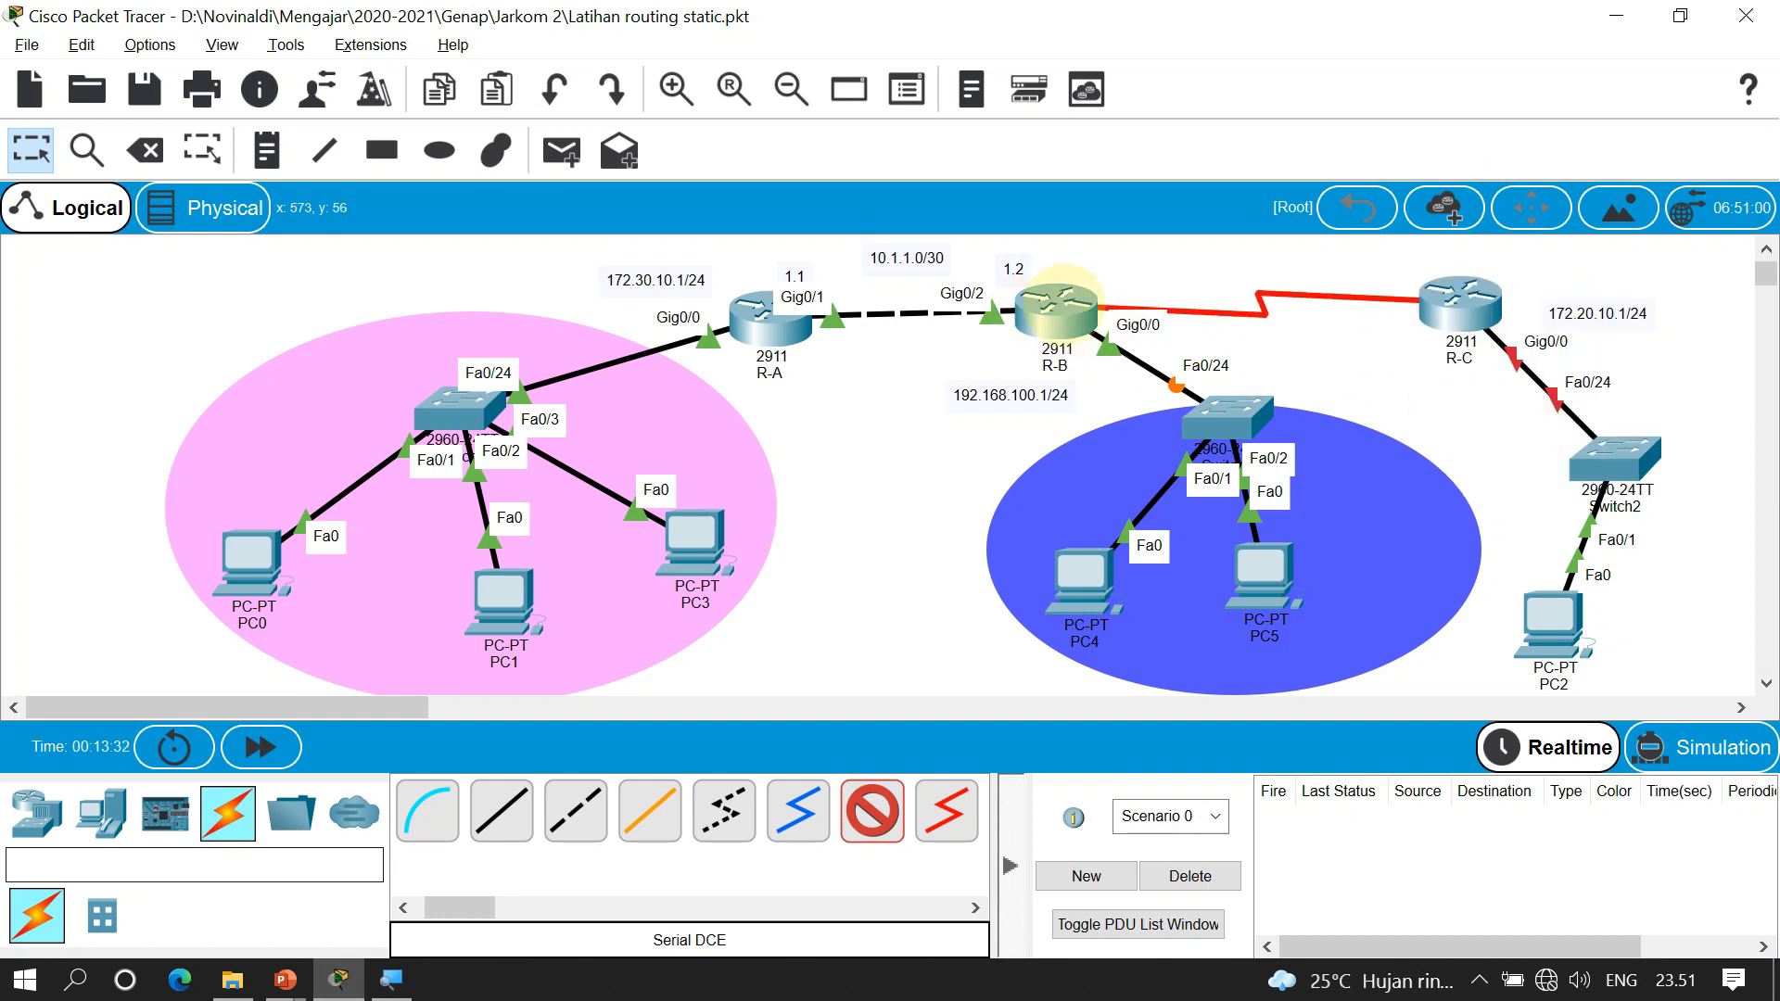
click(1076, 304)
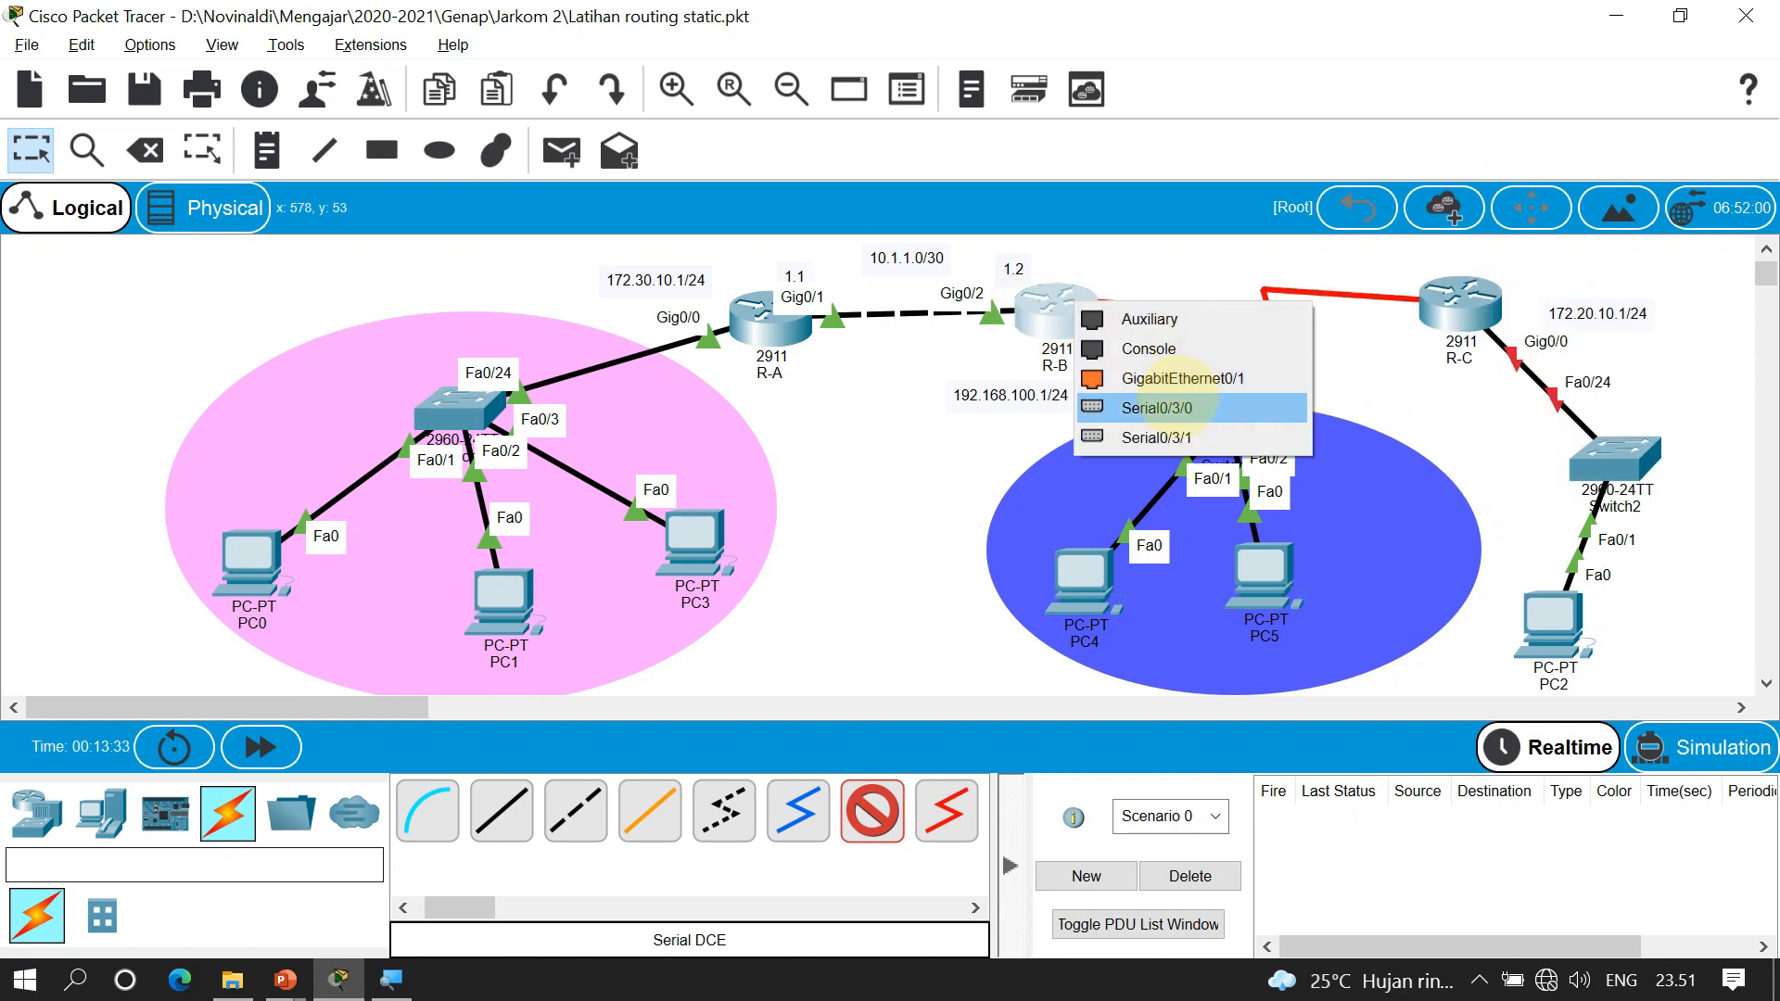
click(1170, 406)
drag(1461, 301, 1472, 295)
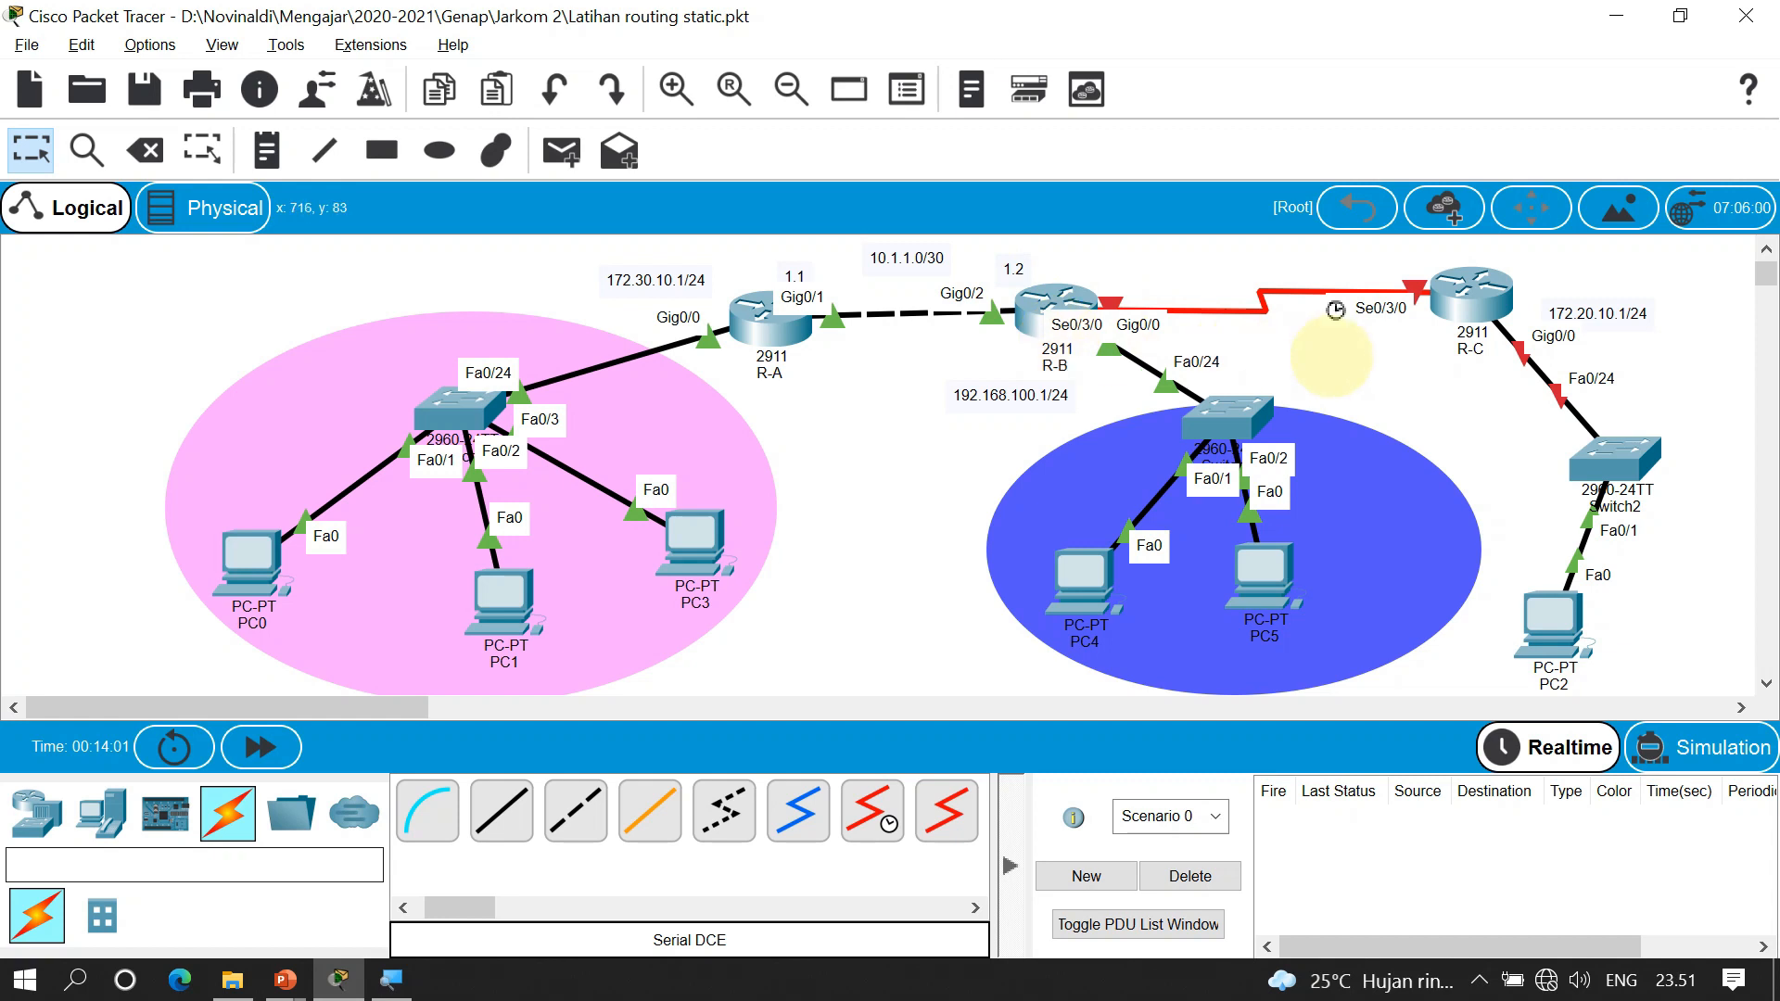
Place a 20.20.20.0/30 note above the R-B–R-C serial link
click(505, 642)
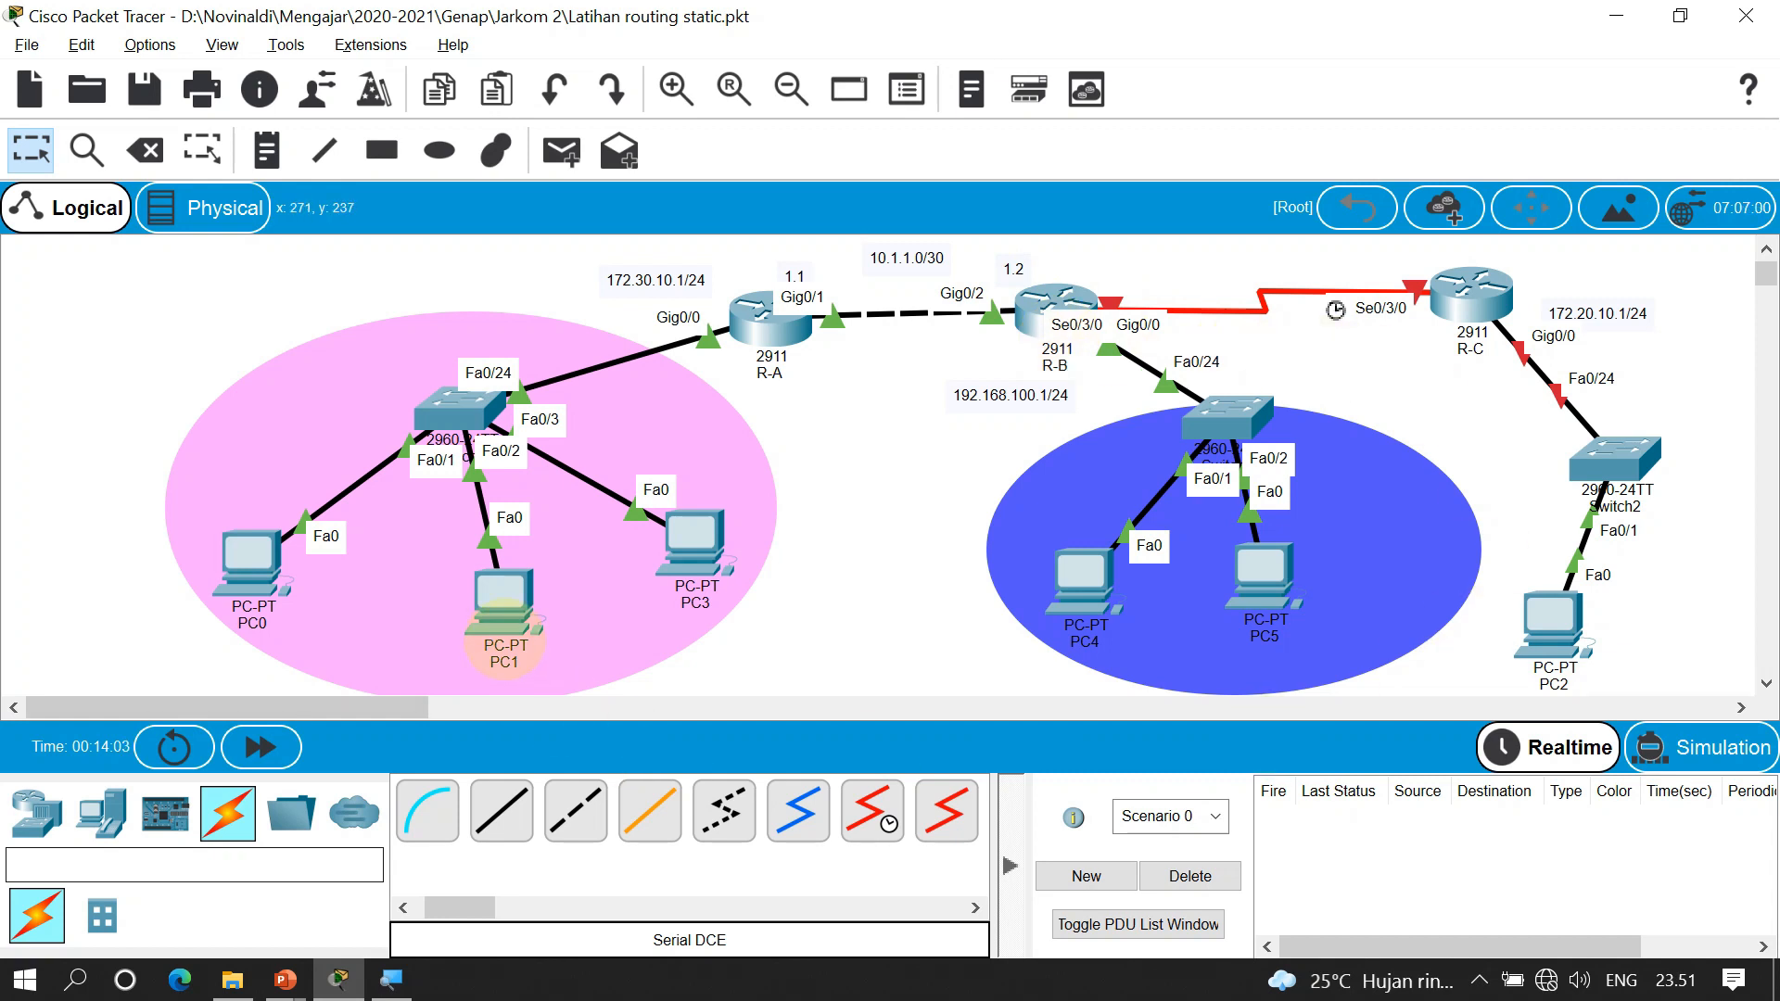
key(n)
click(1206, 261)
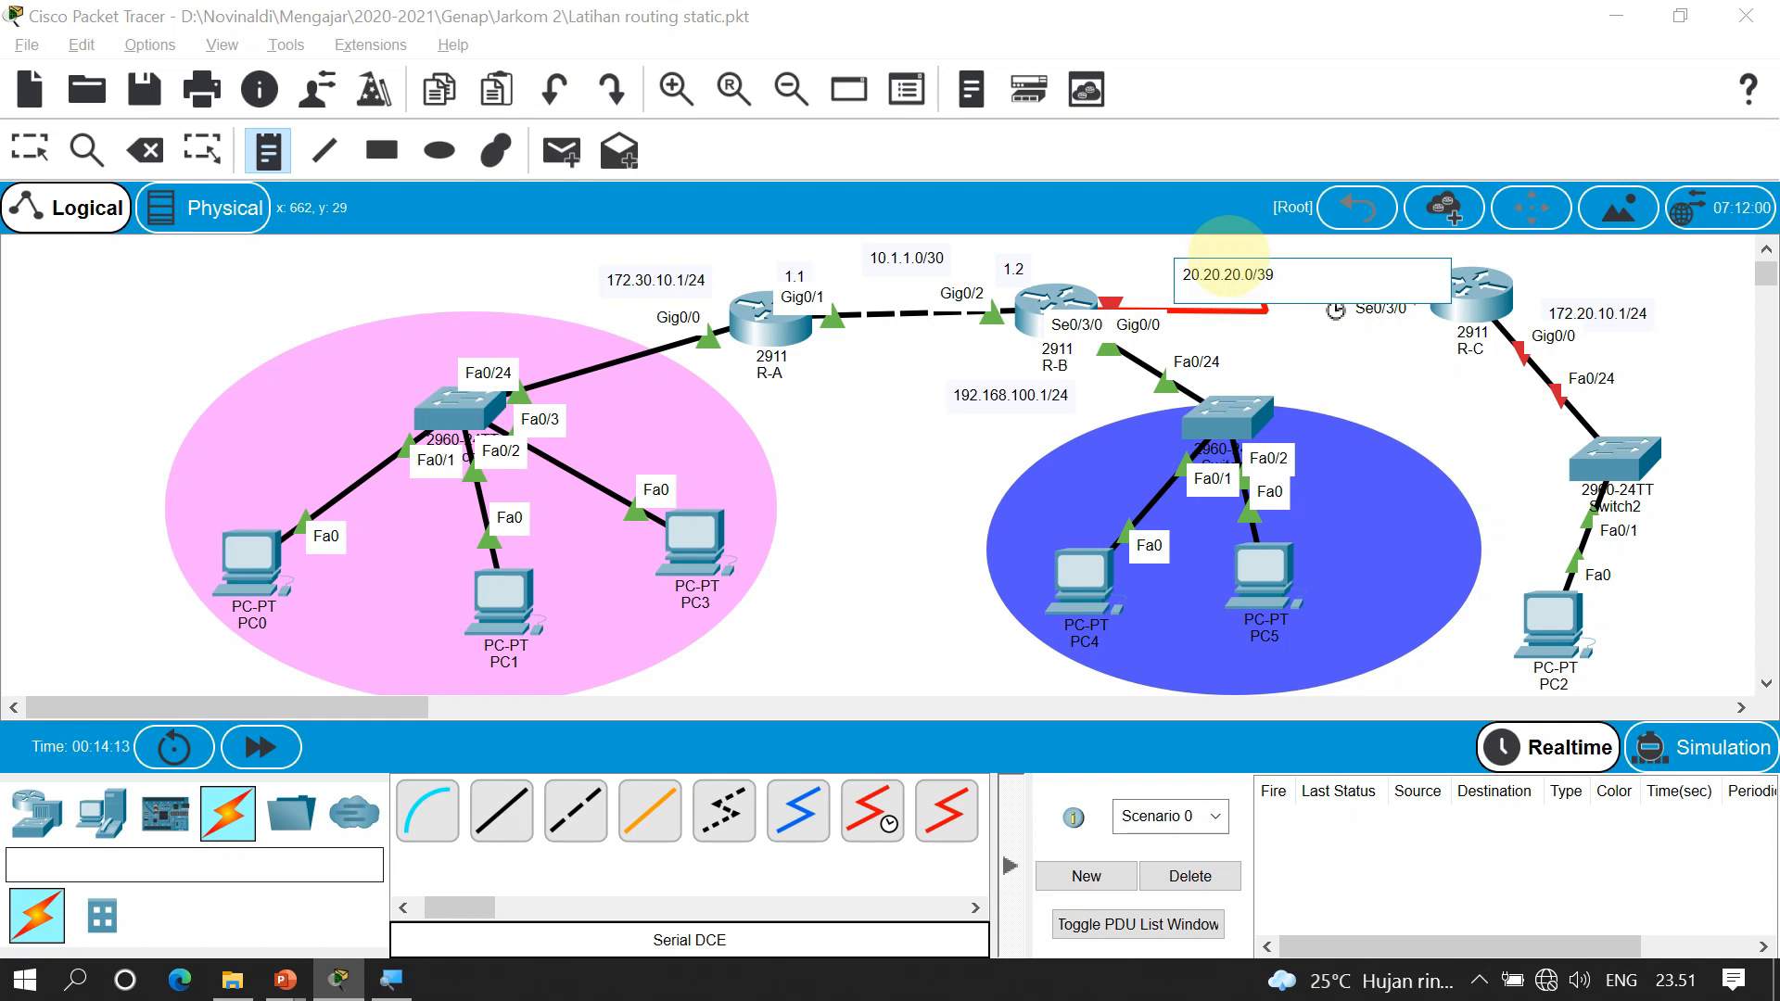
key(Escape)
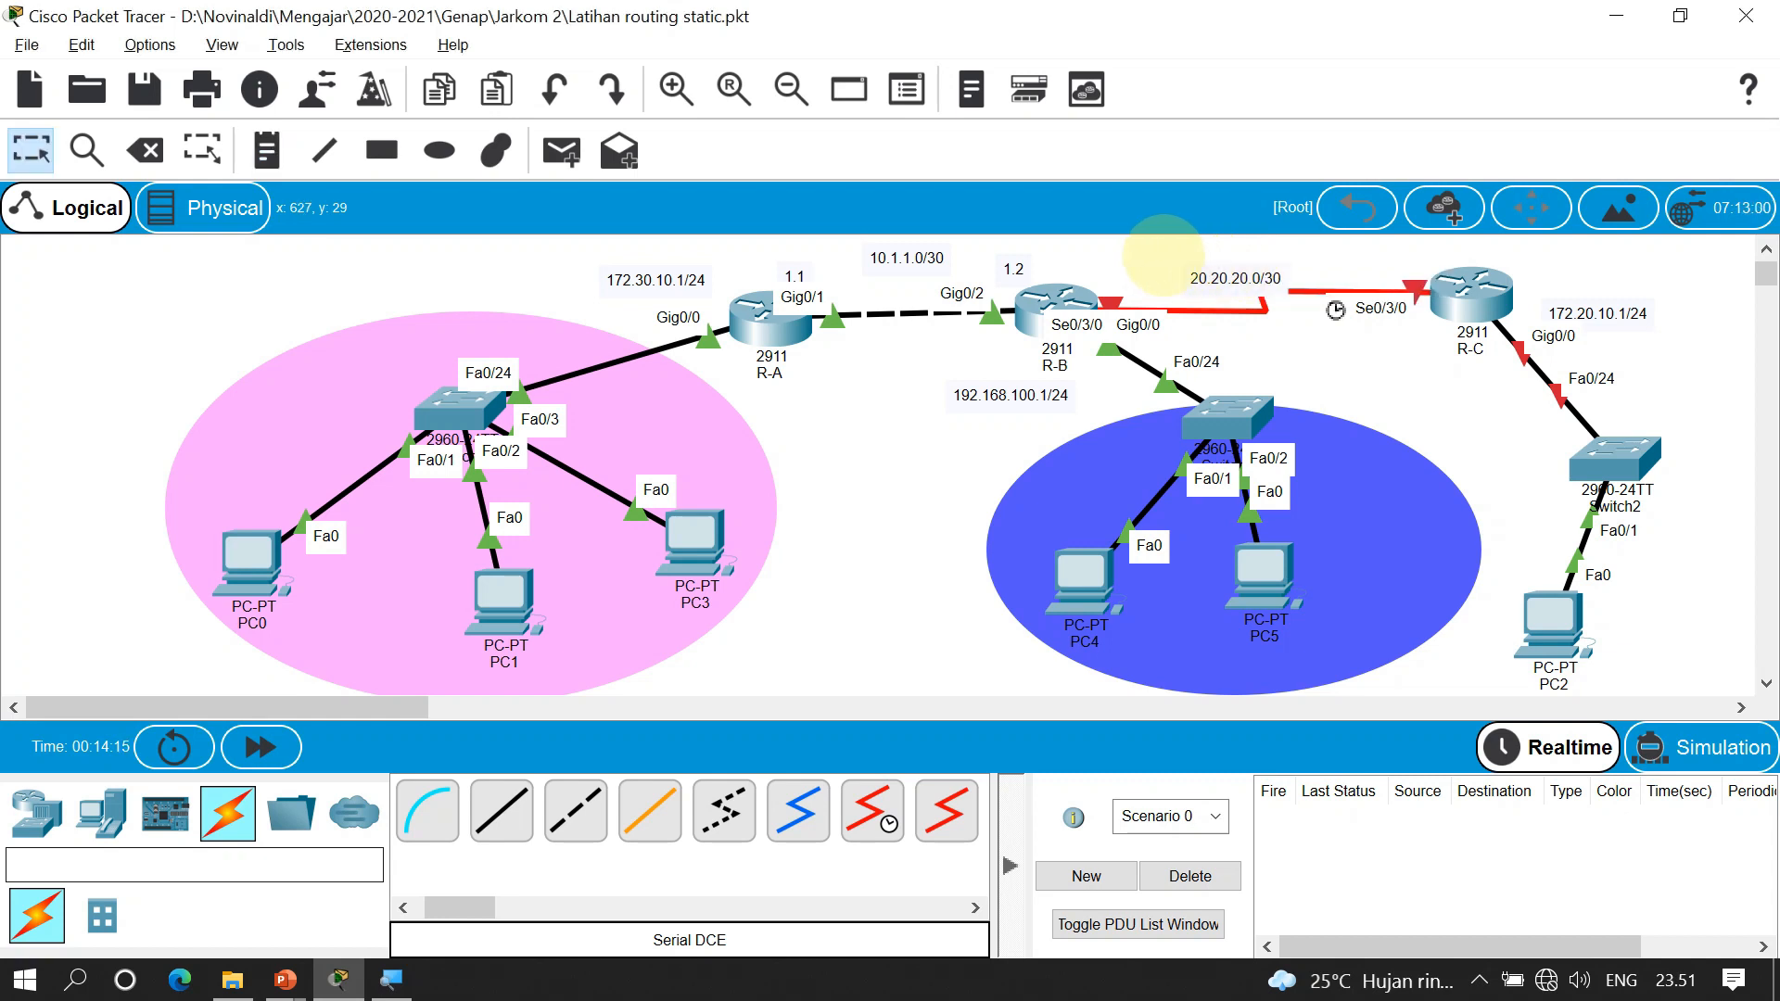
click(1208, 271)
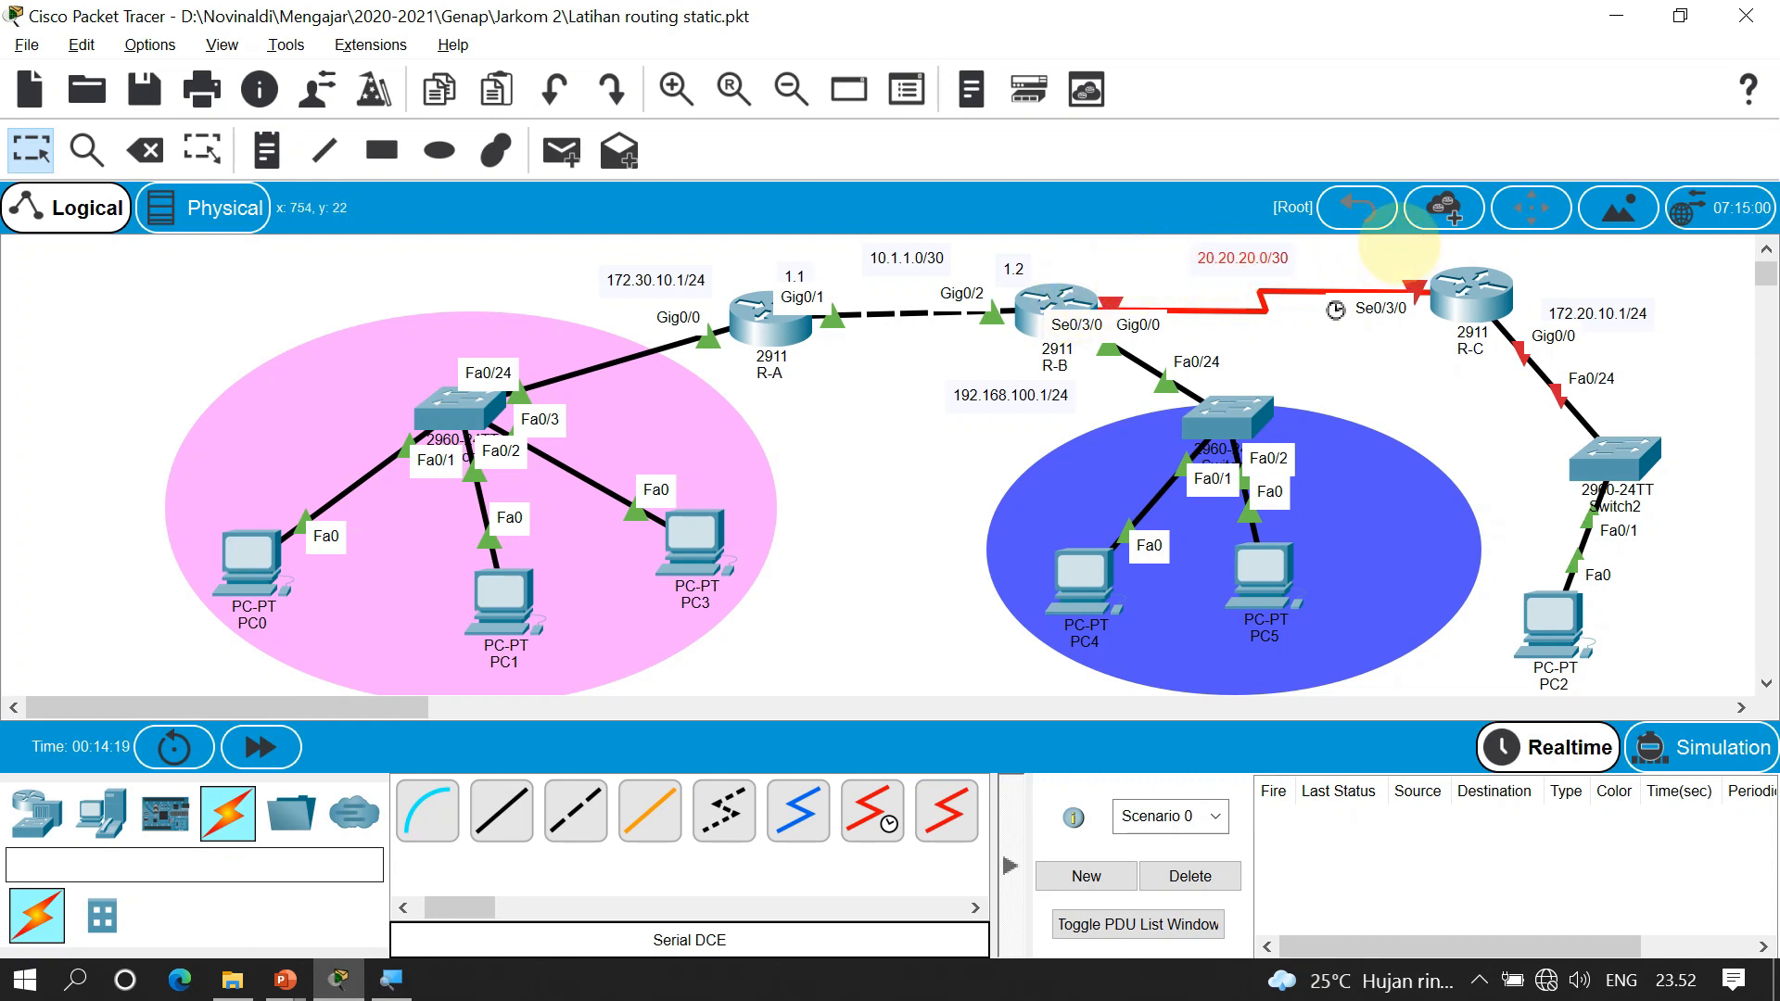
Add a 20.1 note beside router R-C
key(n)
click(1402, 260)
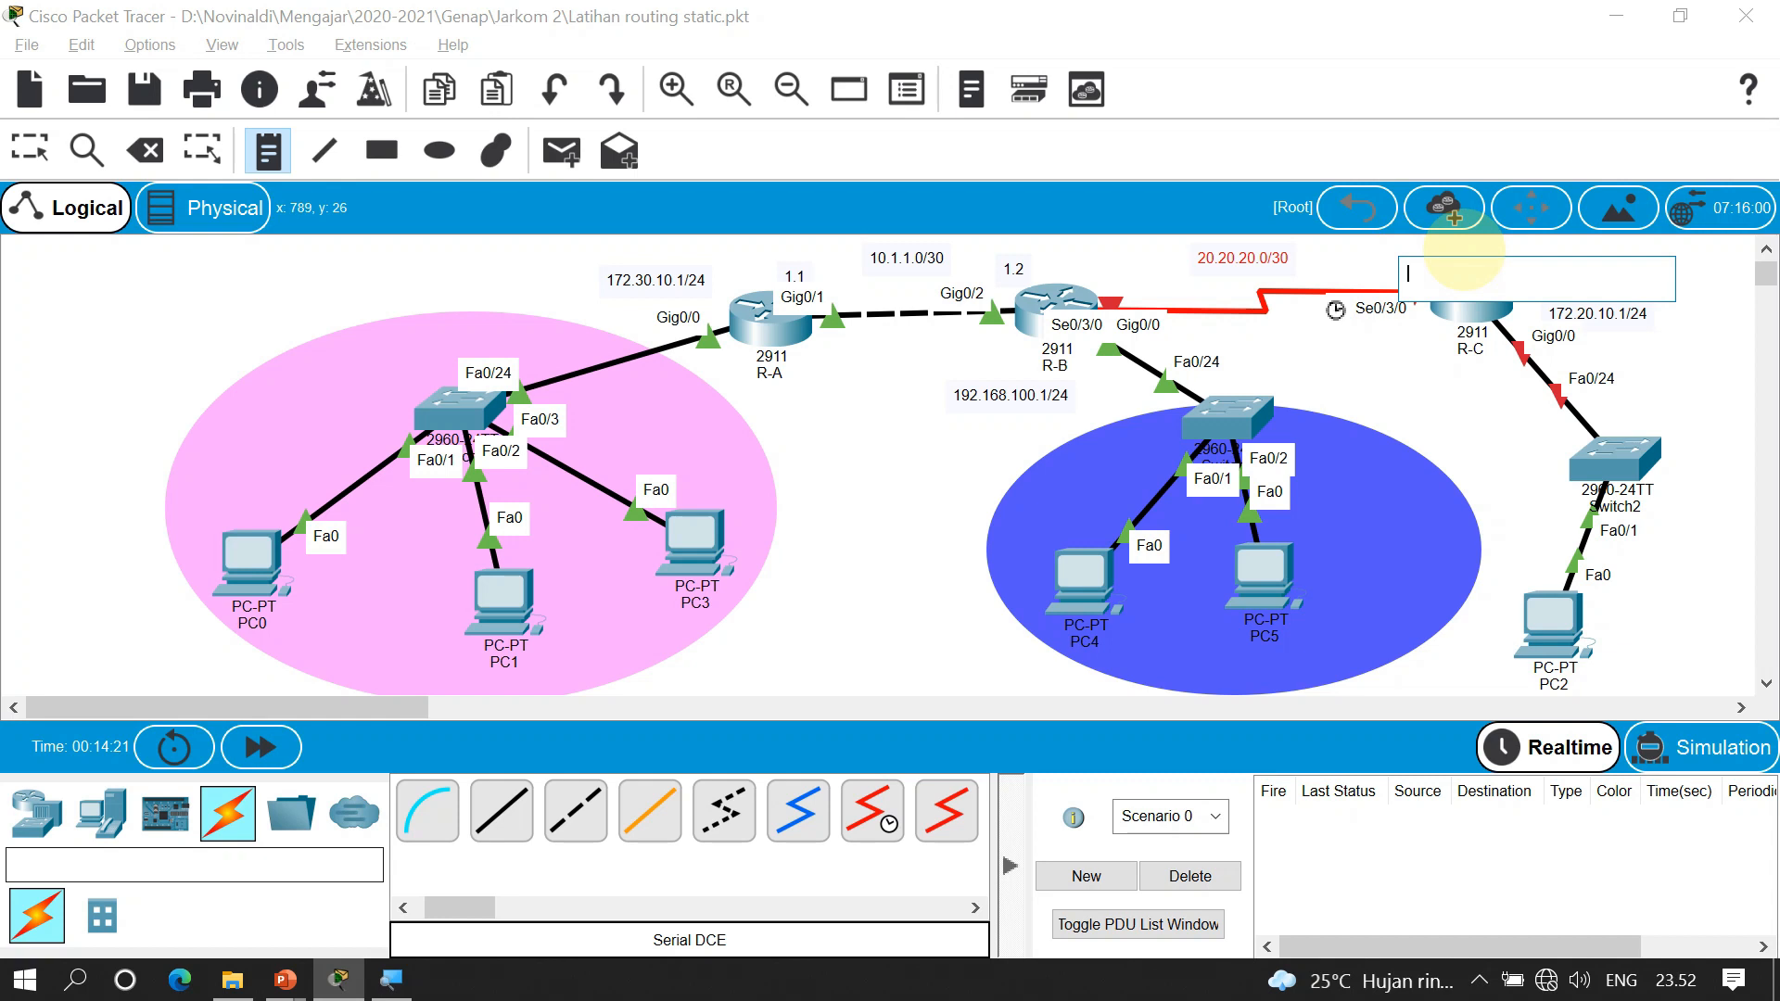
text(20.1)
click(1465, 253)
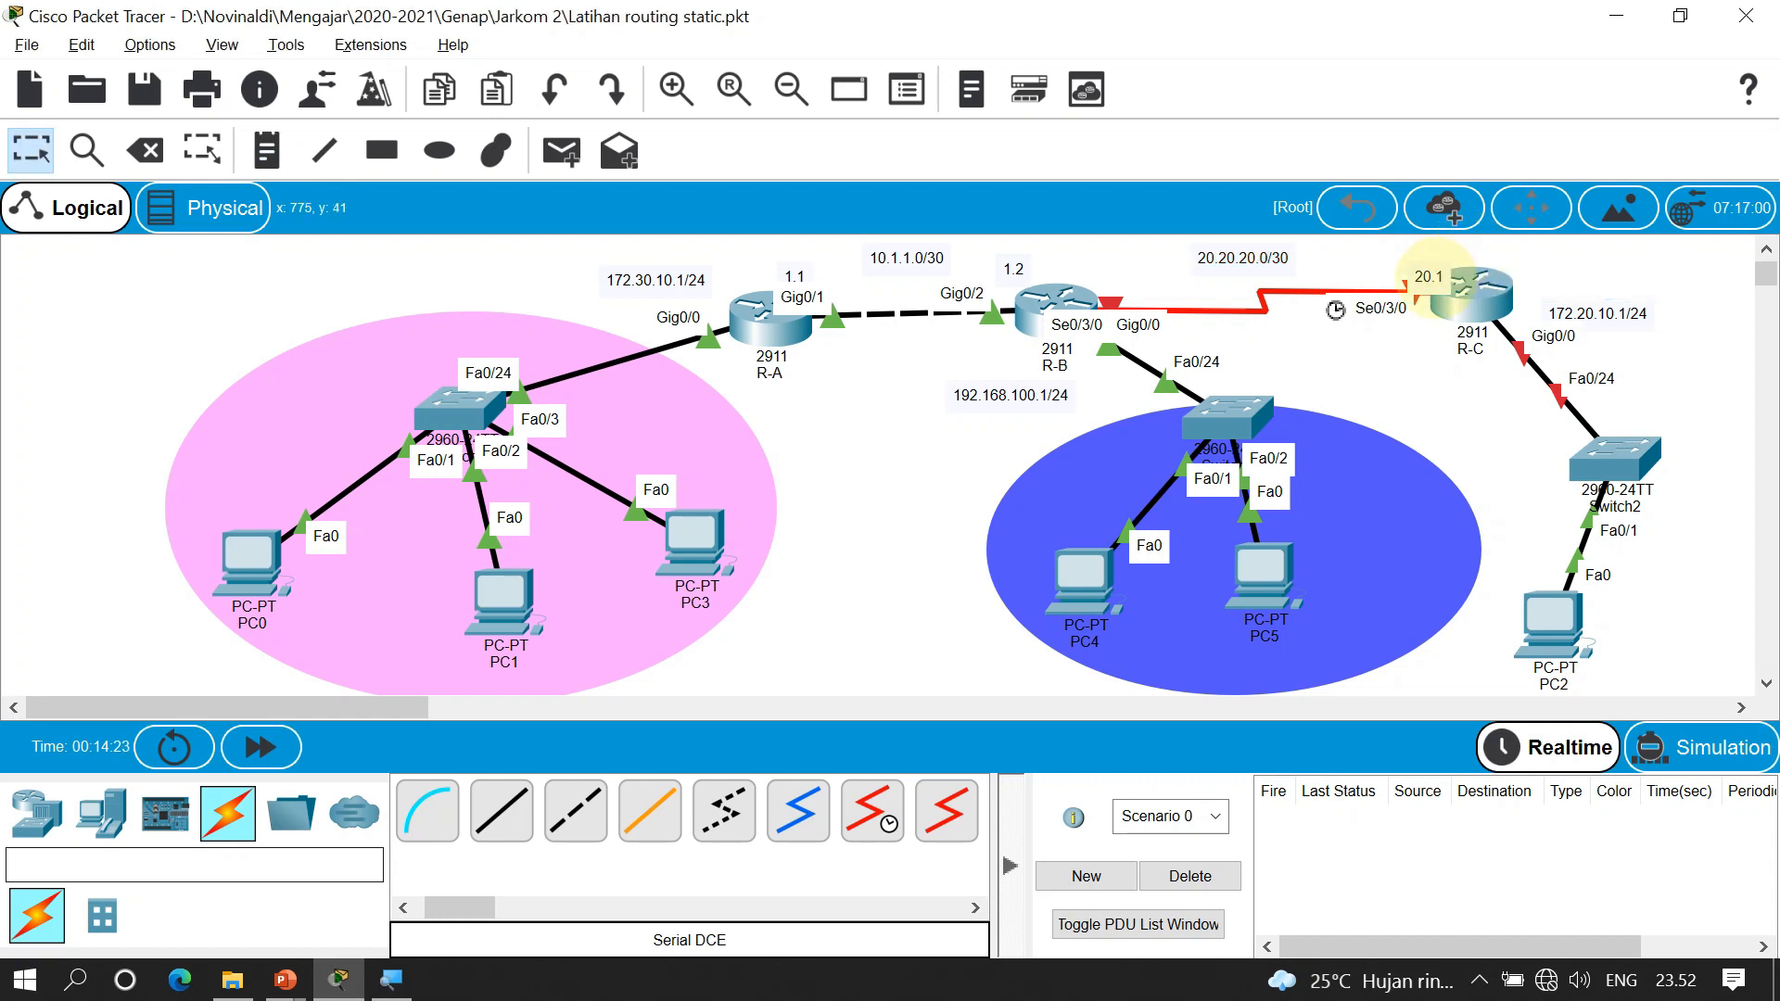
click(1057, 311)
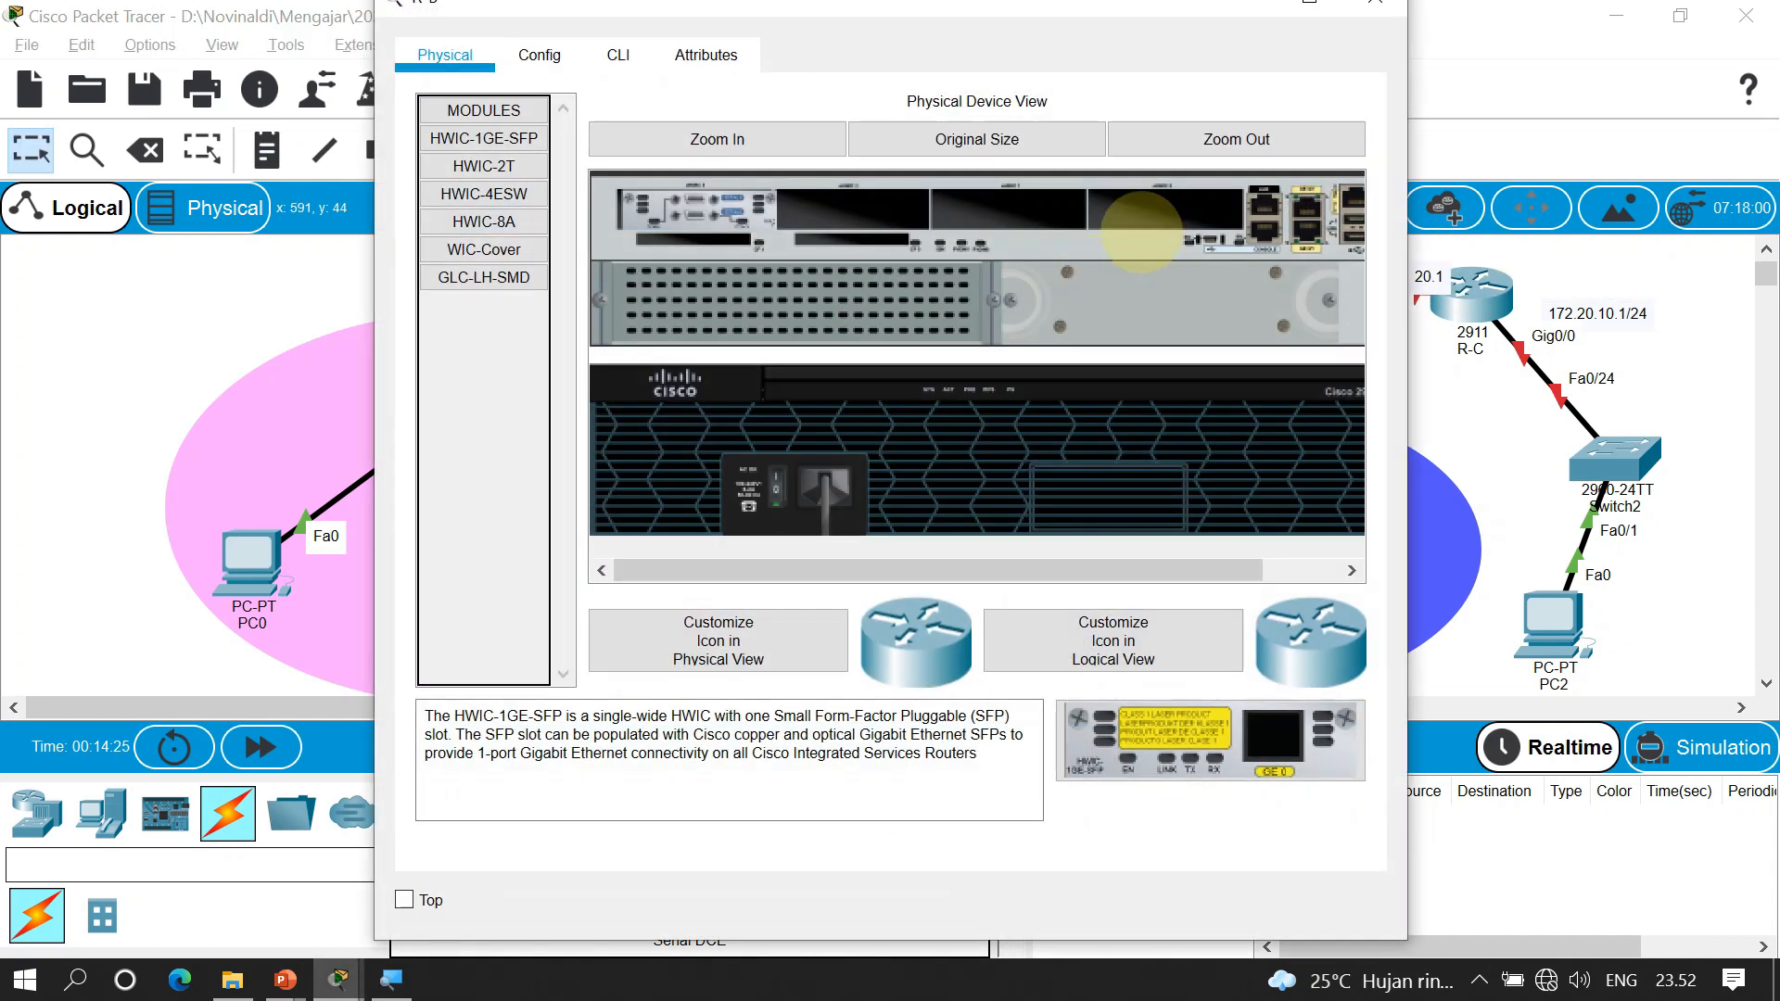
click(1376, 9)
click(1105, 262)
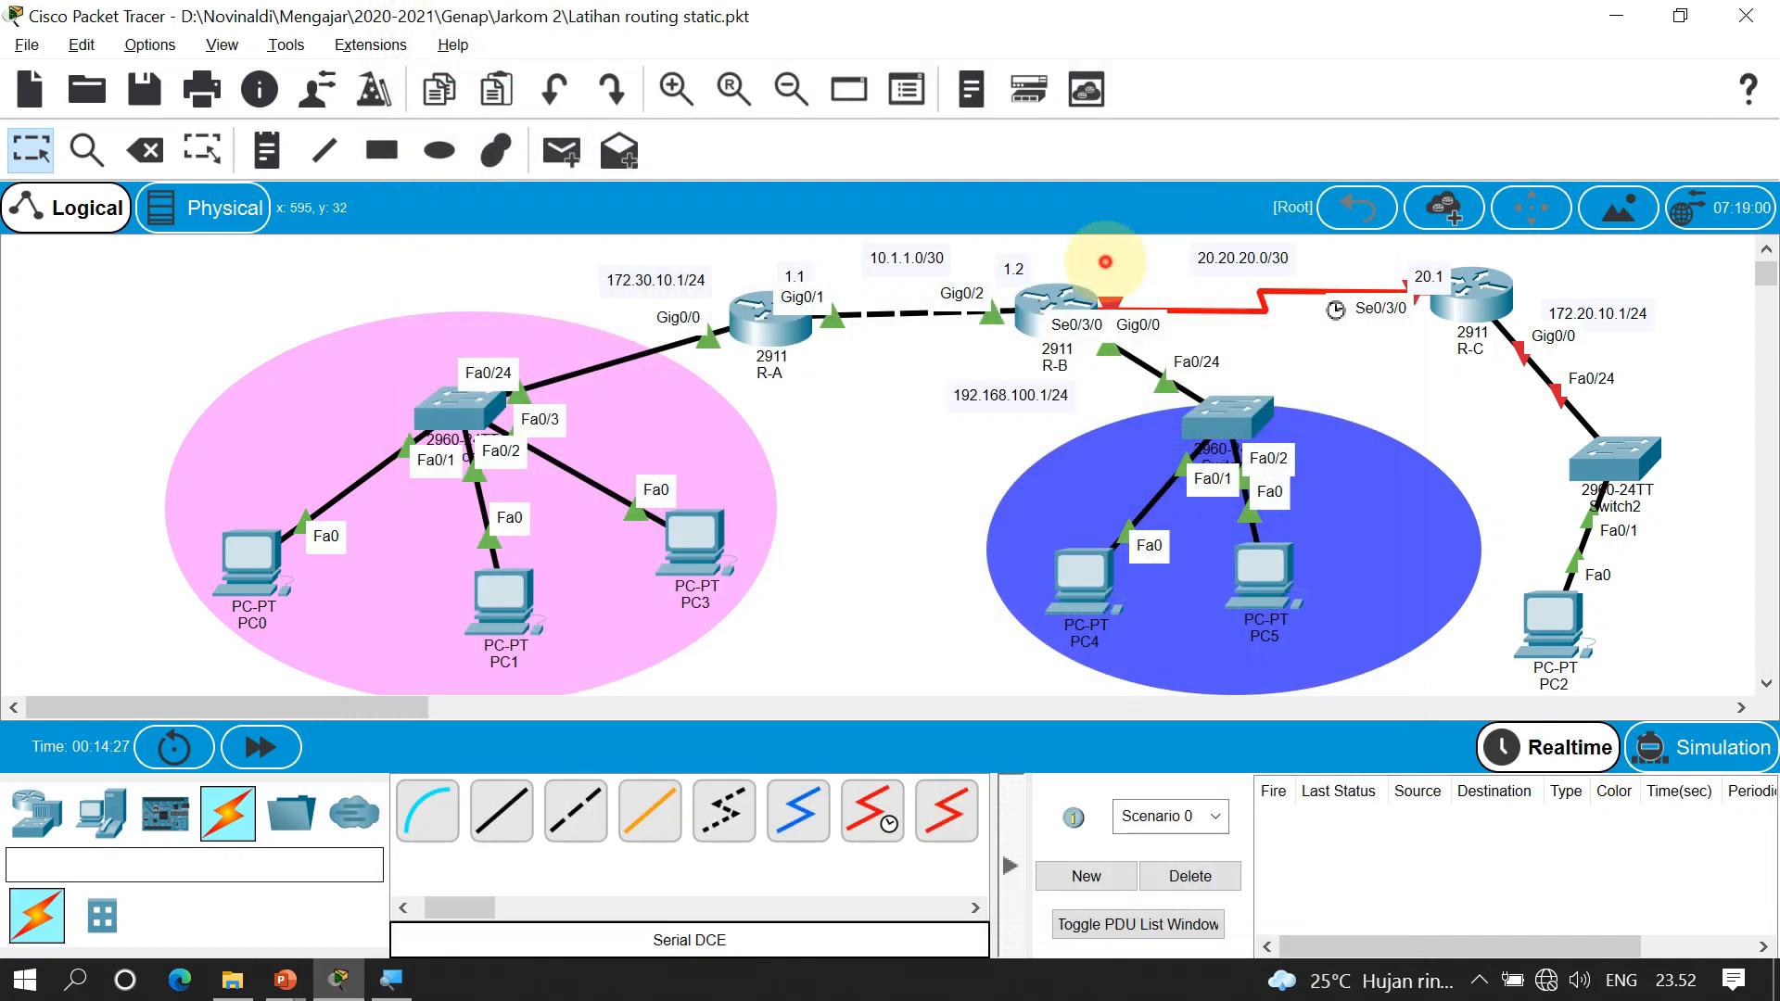
Add a 20.2 note and position it next to R-B on the link
key(n)
click(1101, 269)
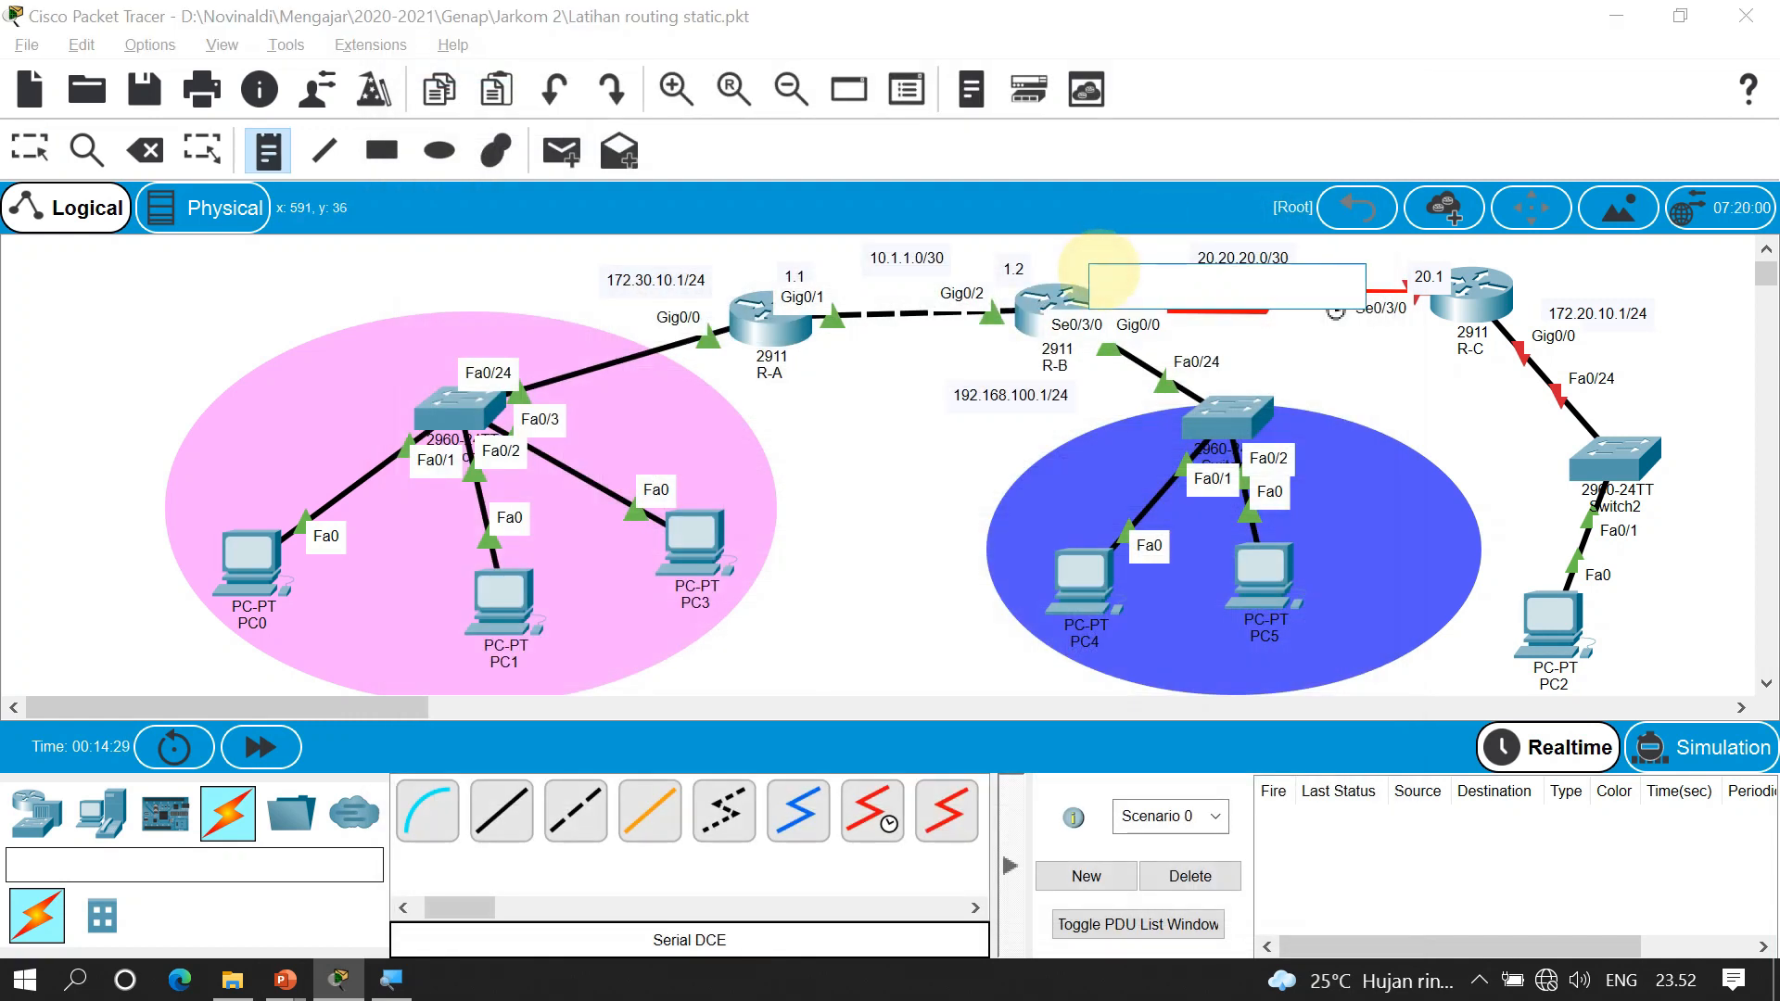
text(20.2)
key(Escape)
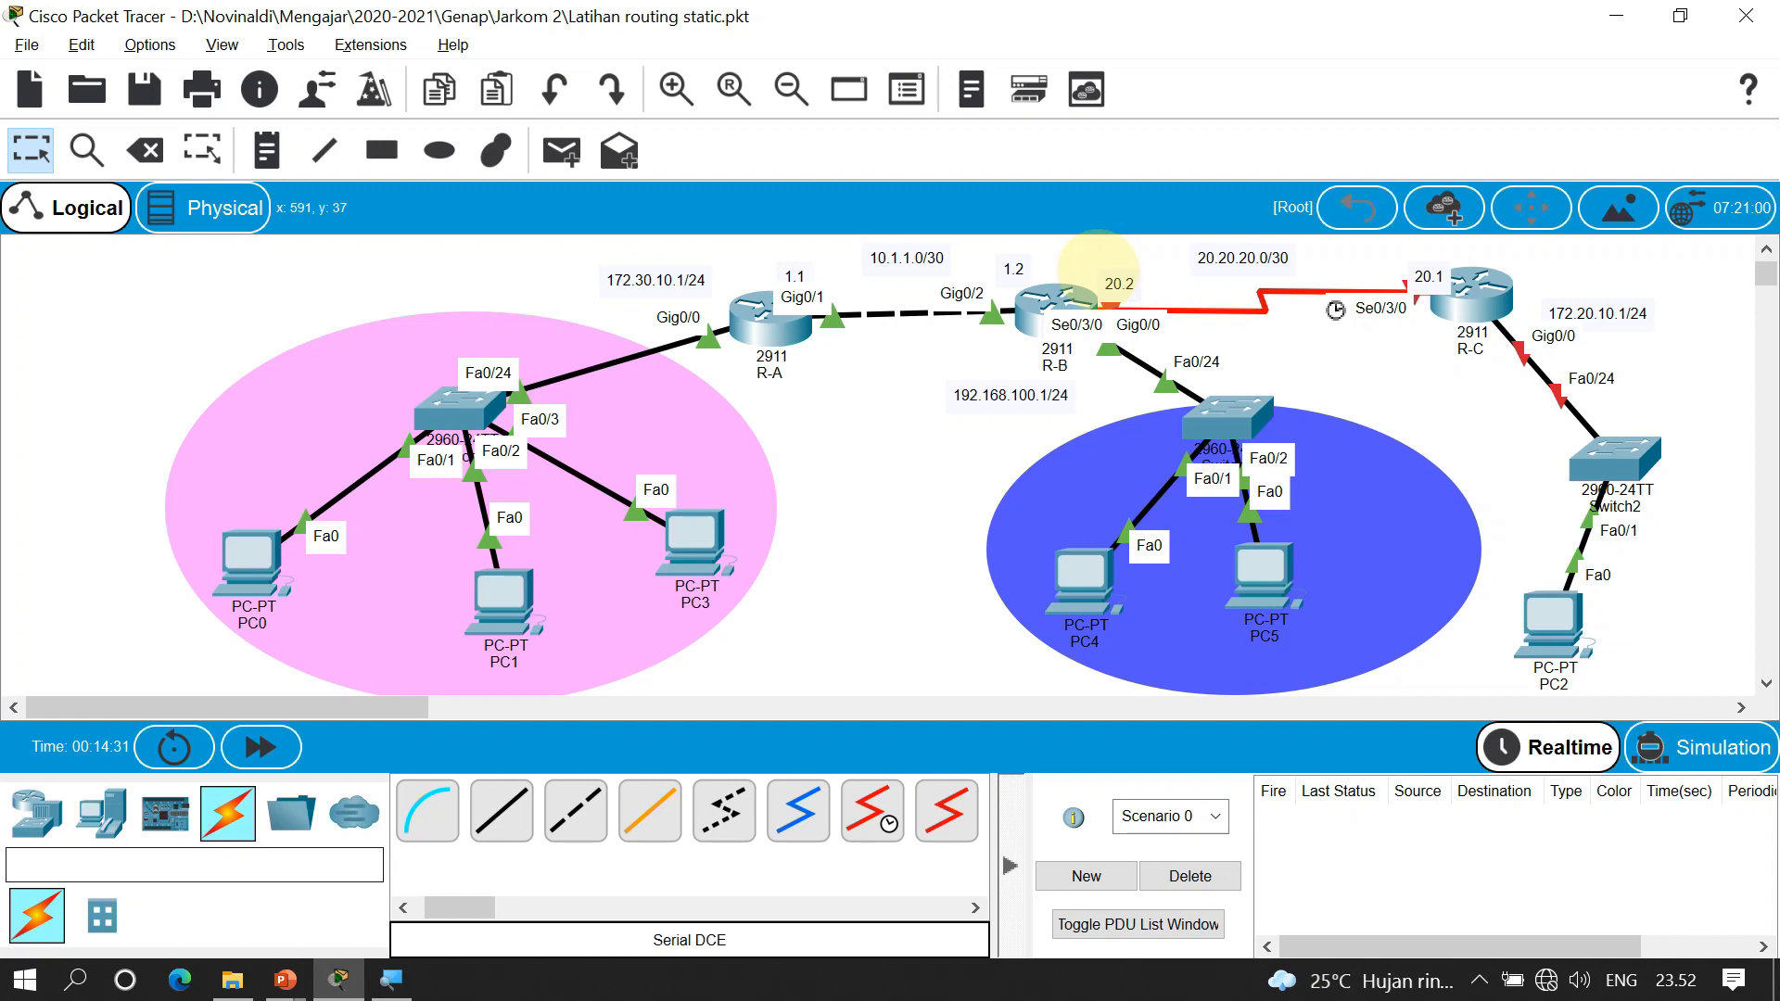
drag(1101, 267, 1090, 252)
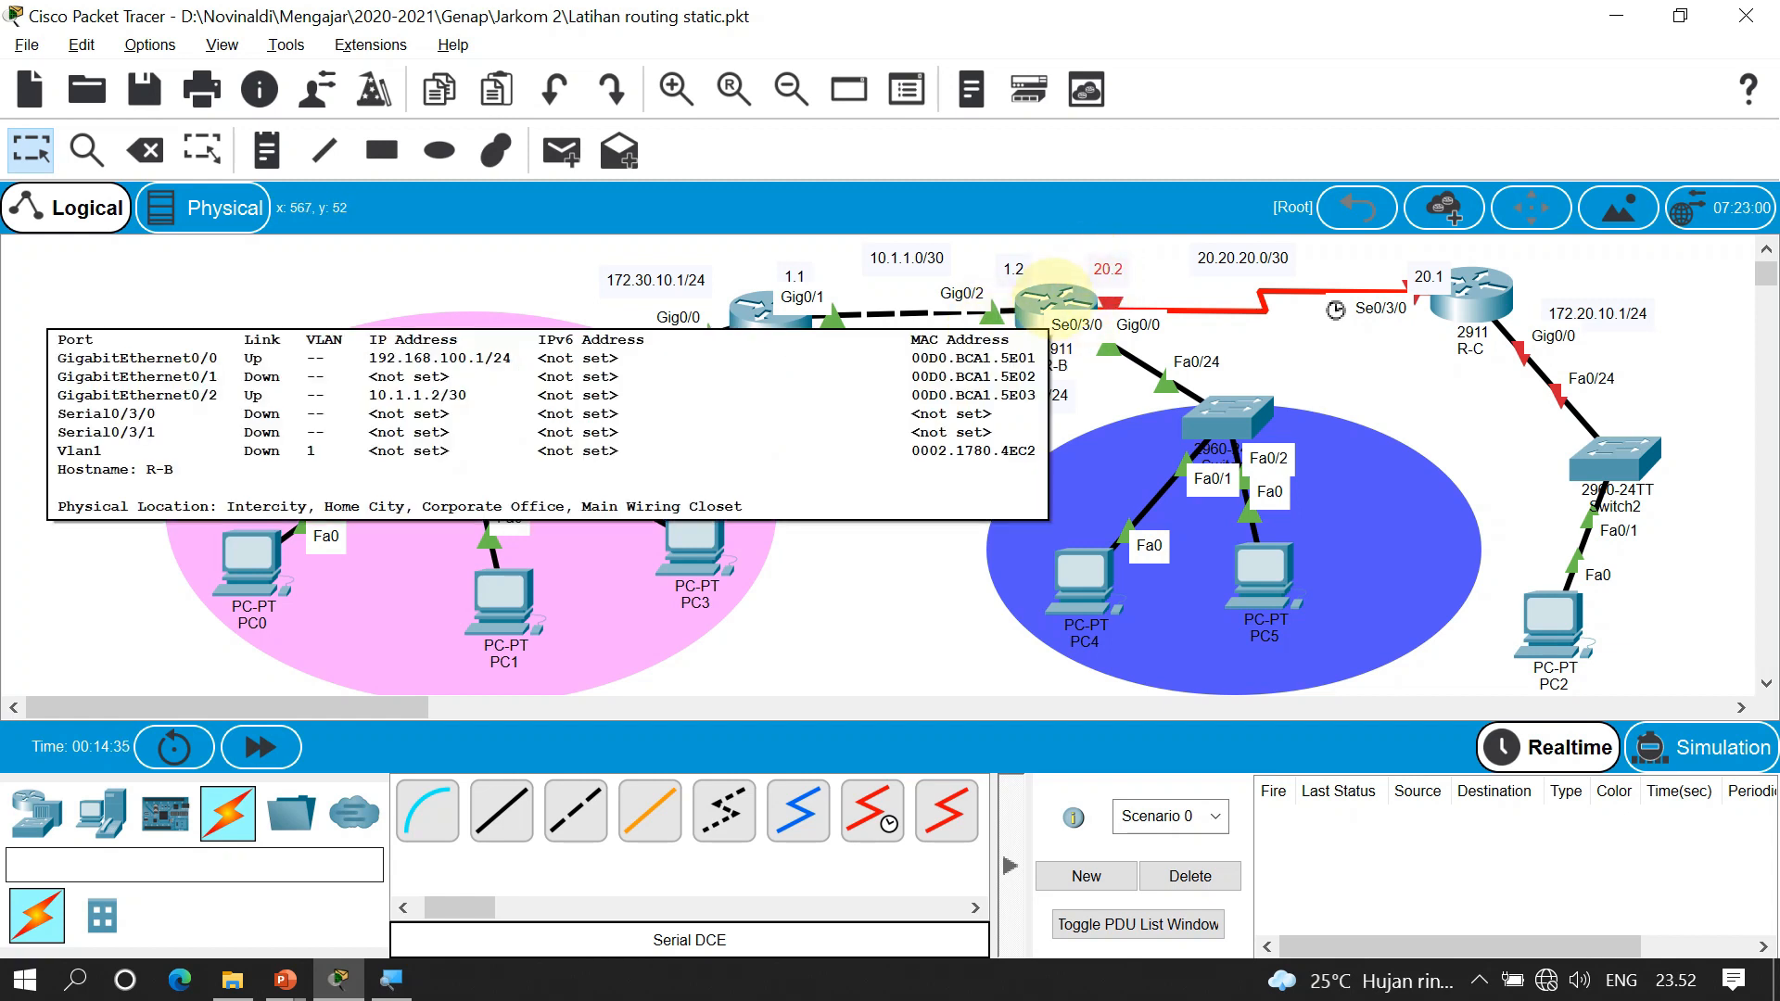
In R-B's CLI, run enable with the password, then conf t for global configuration
click(1057, 282)
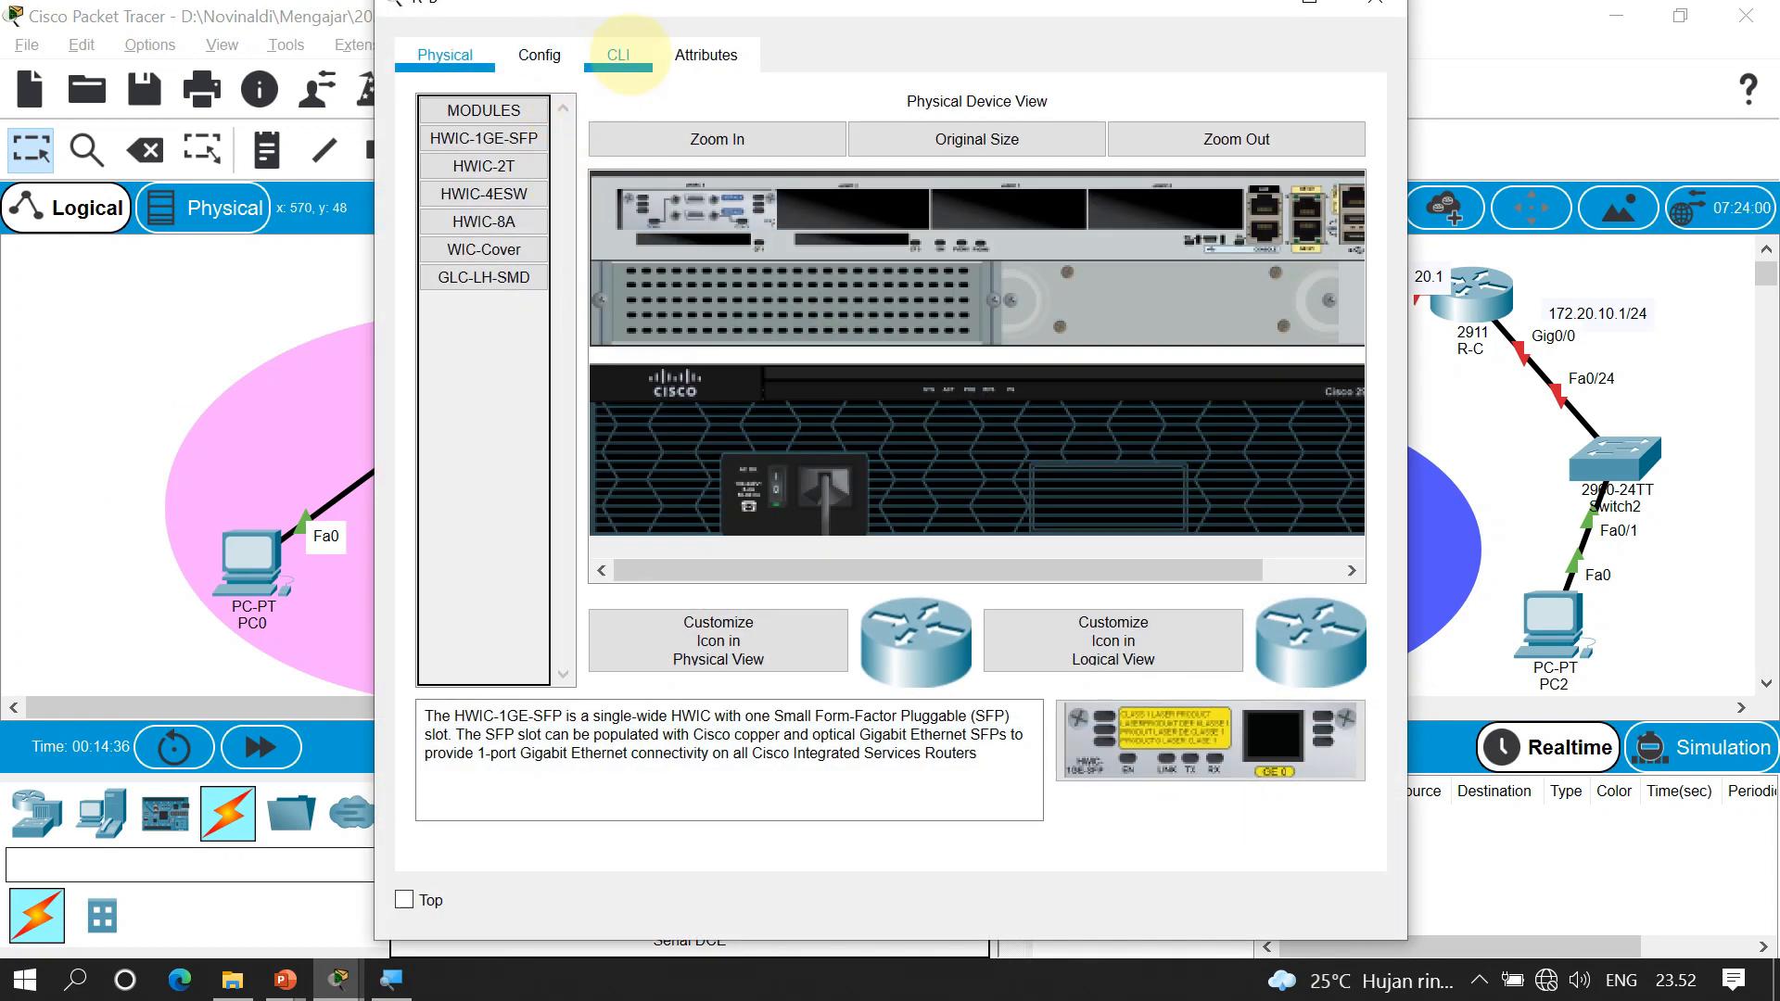
click(619, 56)
click(729, 731)
key(Return)
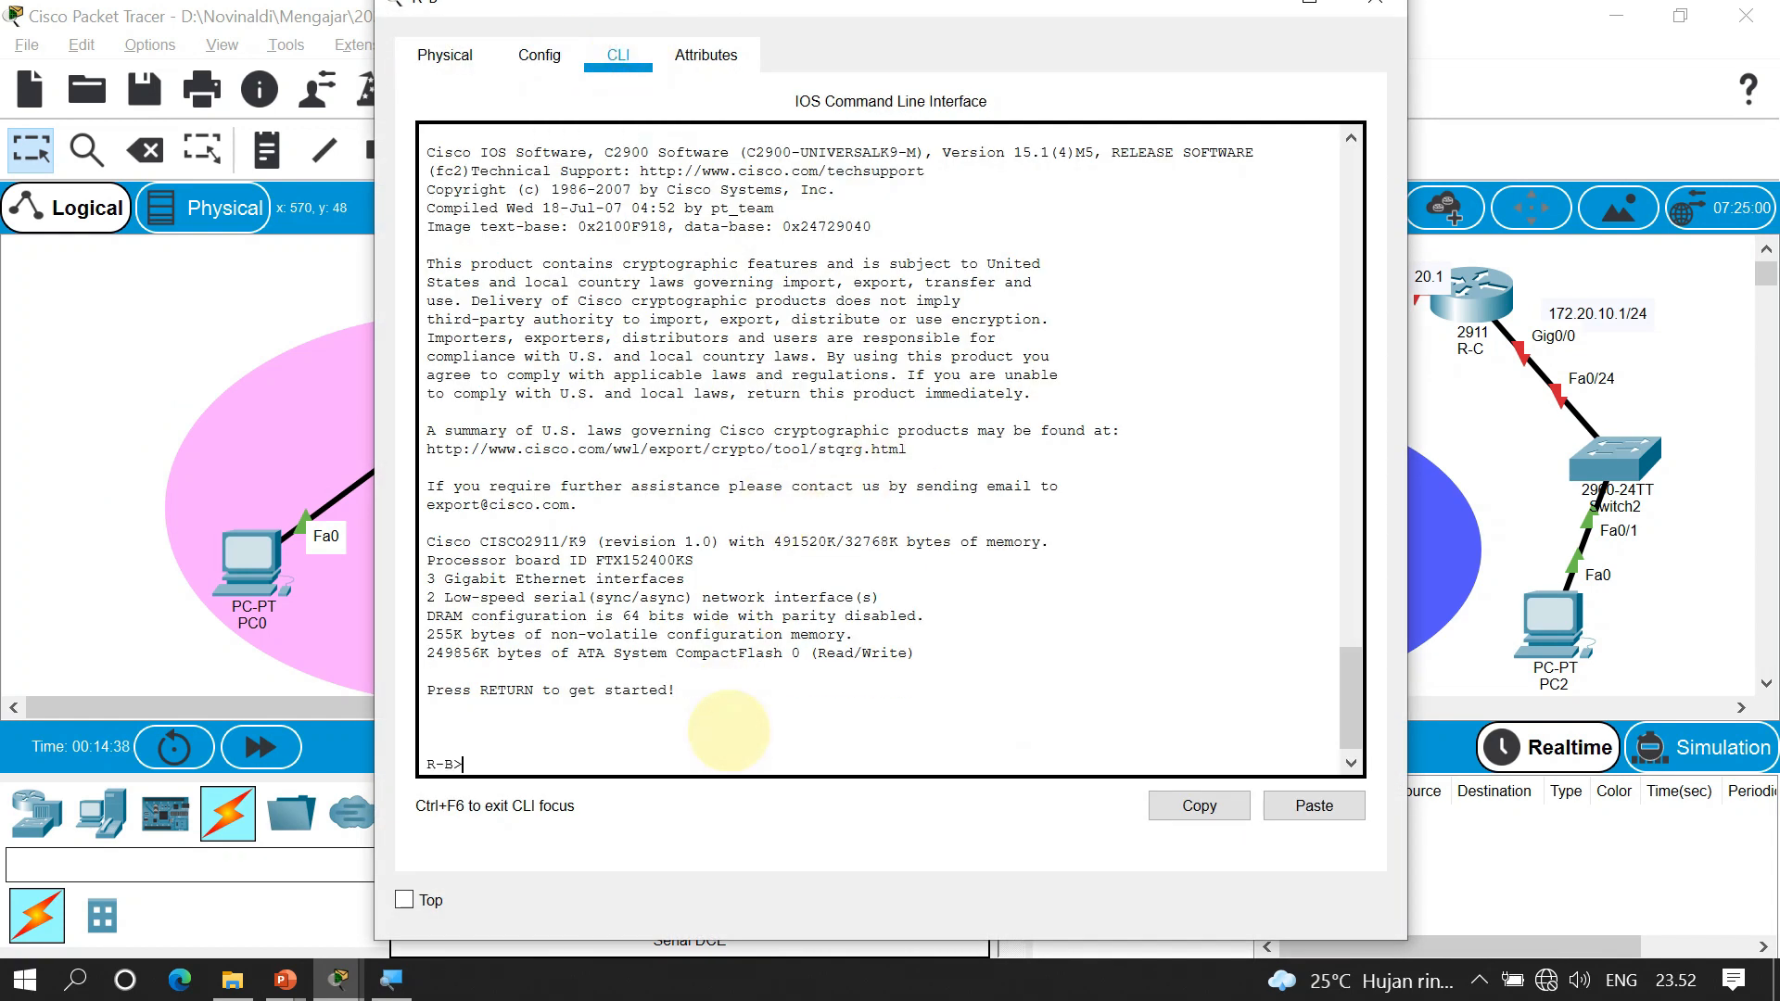
text(ena)
key(Return)
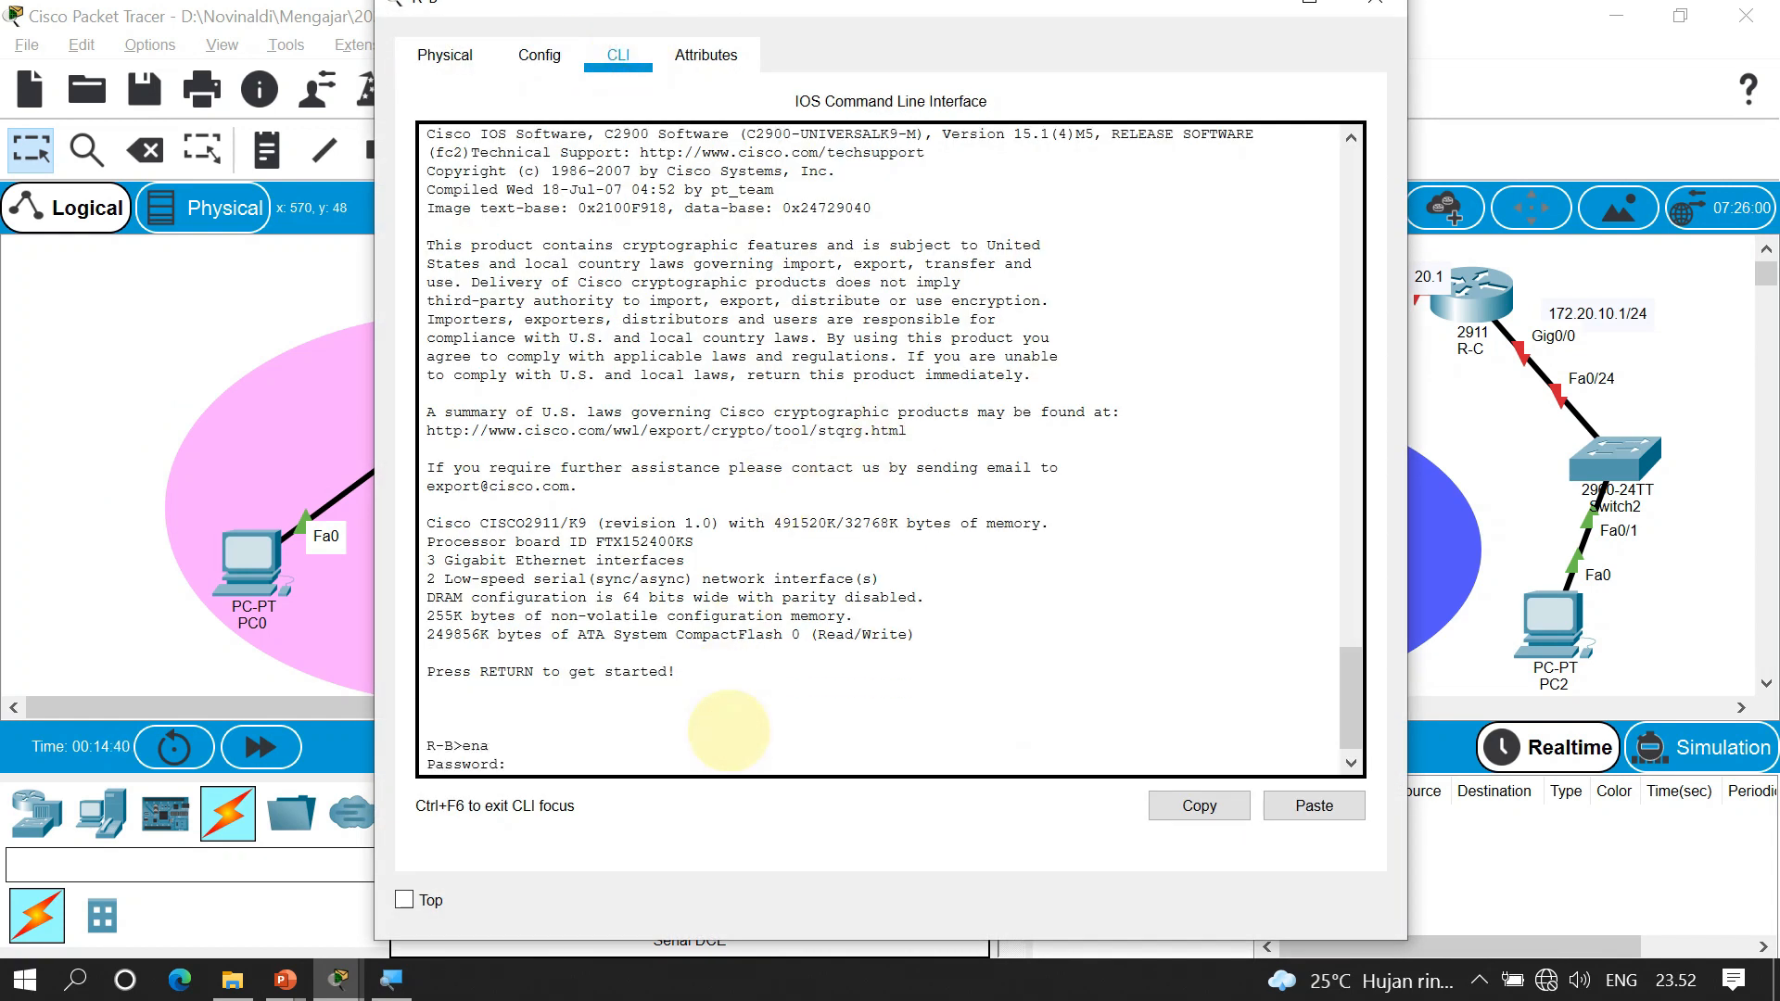
key(Return)
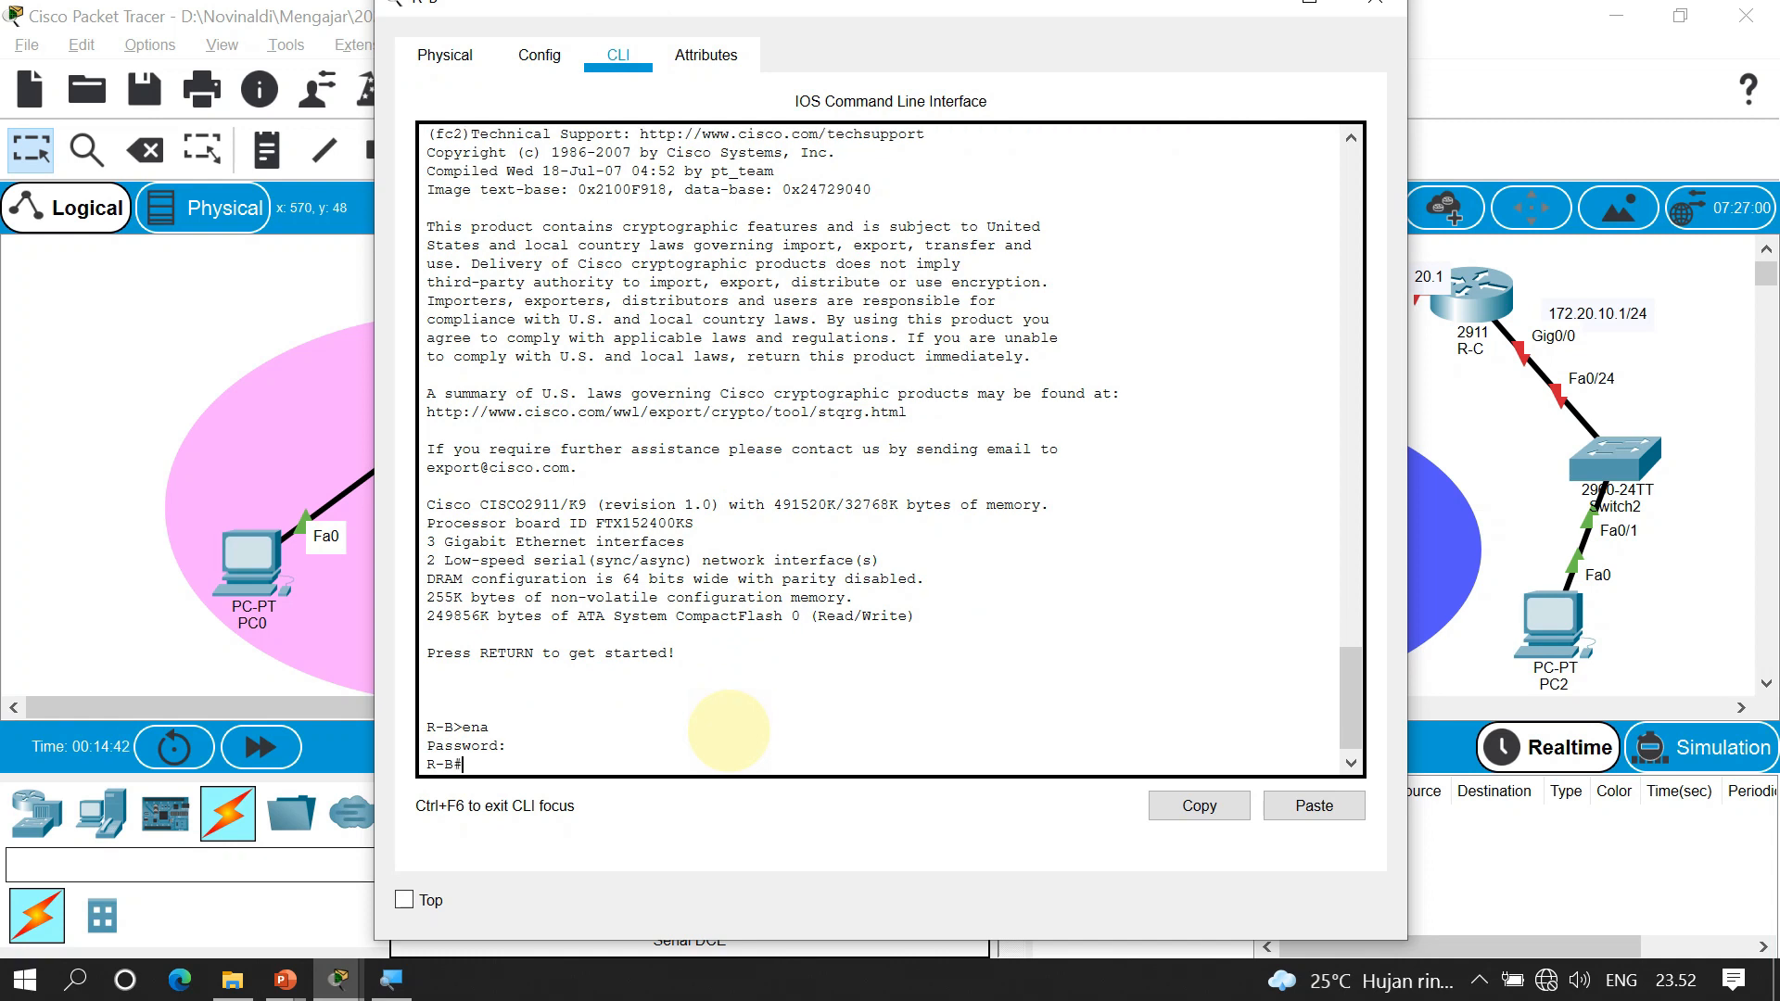
text(conf t)
key(Return)
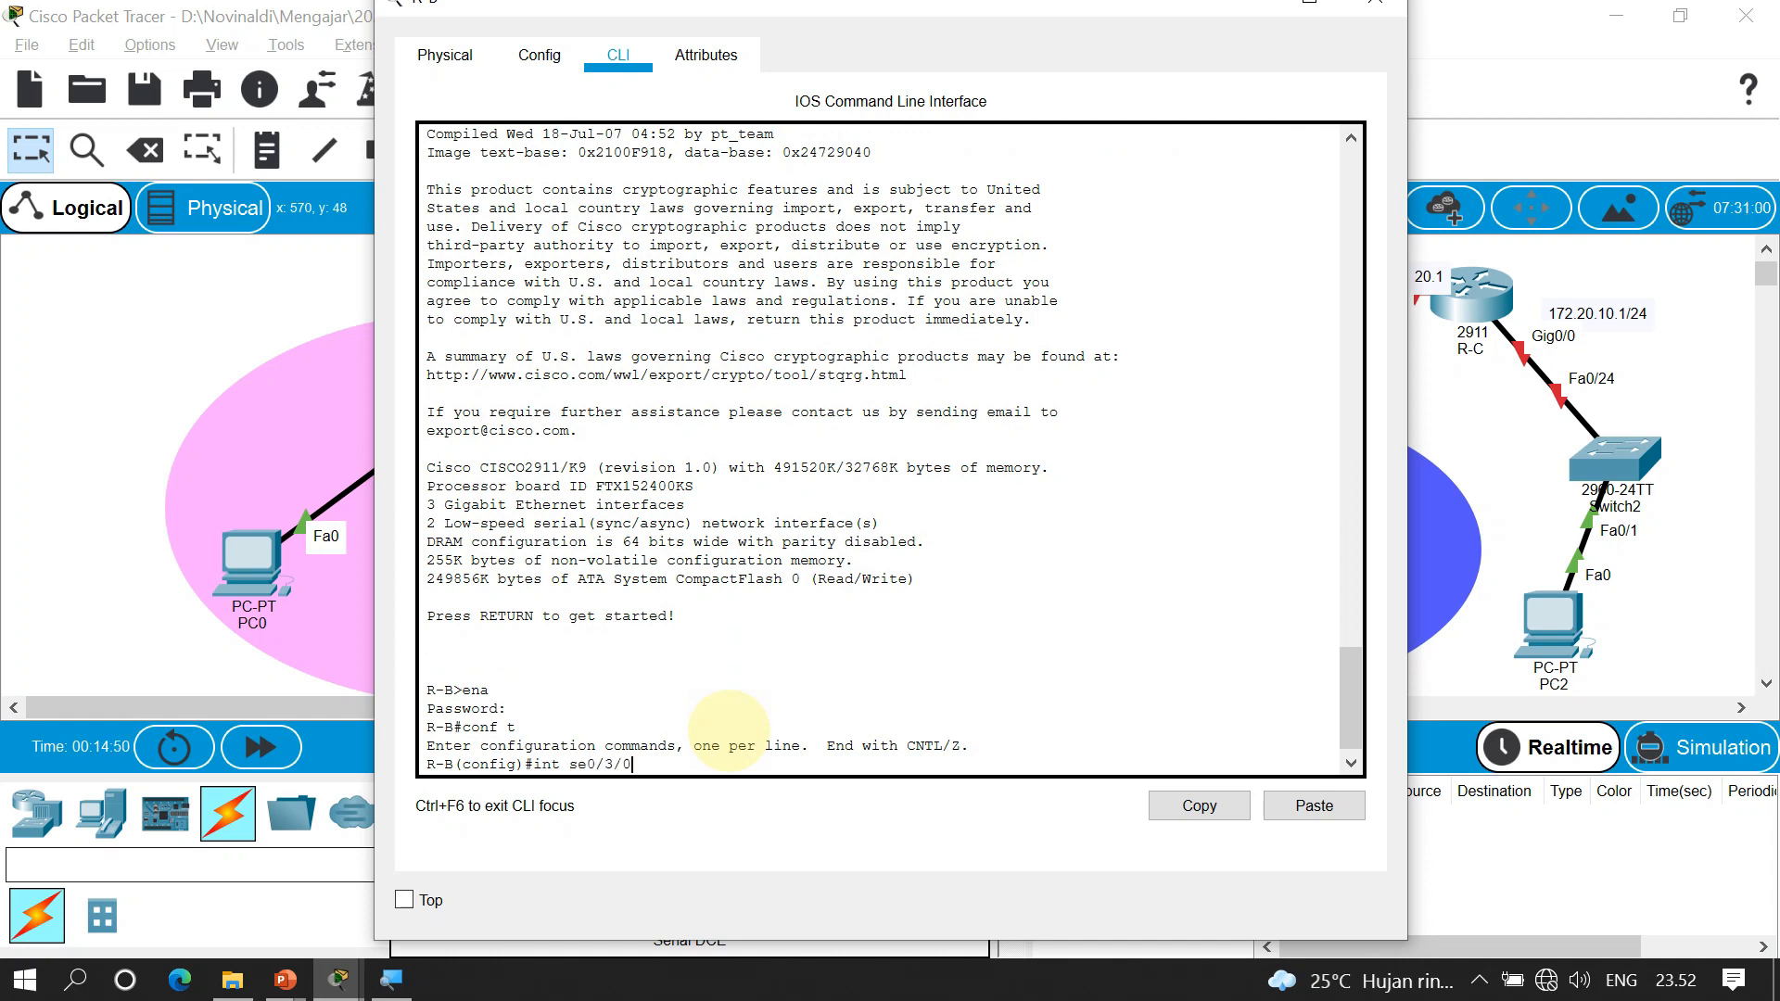
Assign Serial0/3/0 the address 20.20.20.2 255.255.255.252 and run no shutdown
text(int se0/3/0)
key(Return)
text(ip add 20.20.20.1)
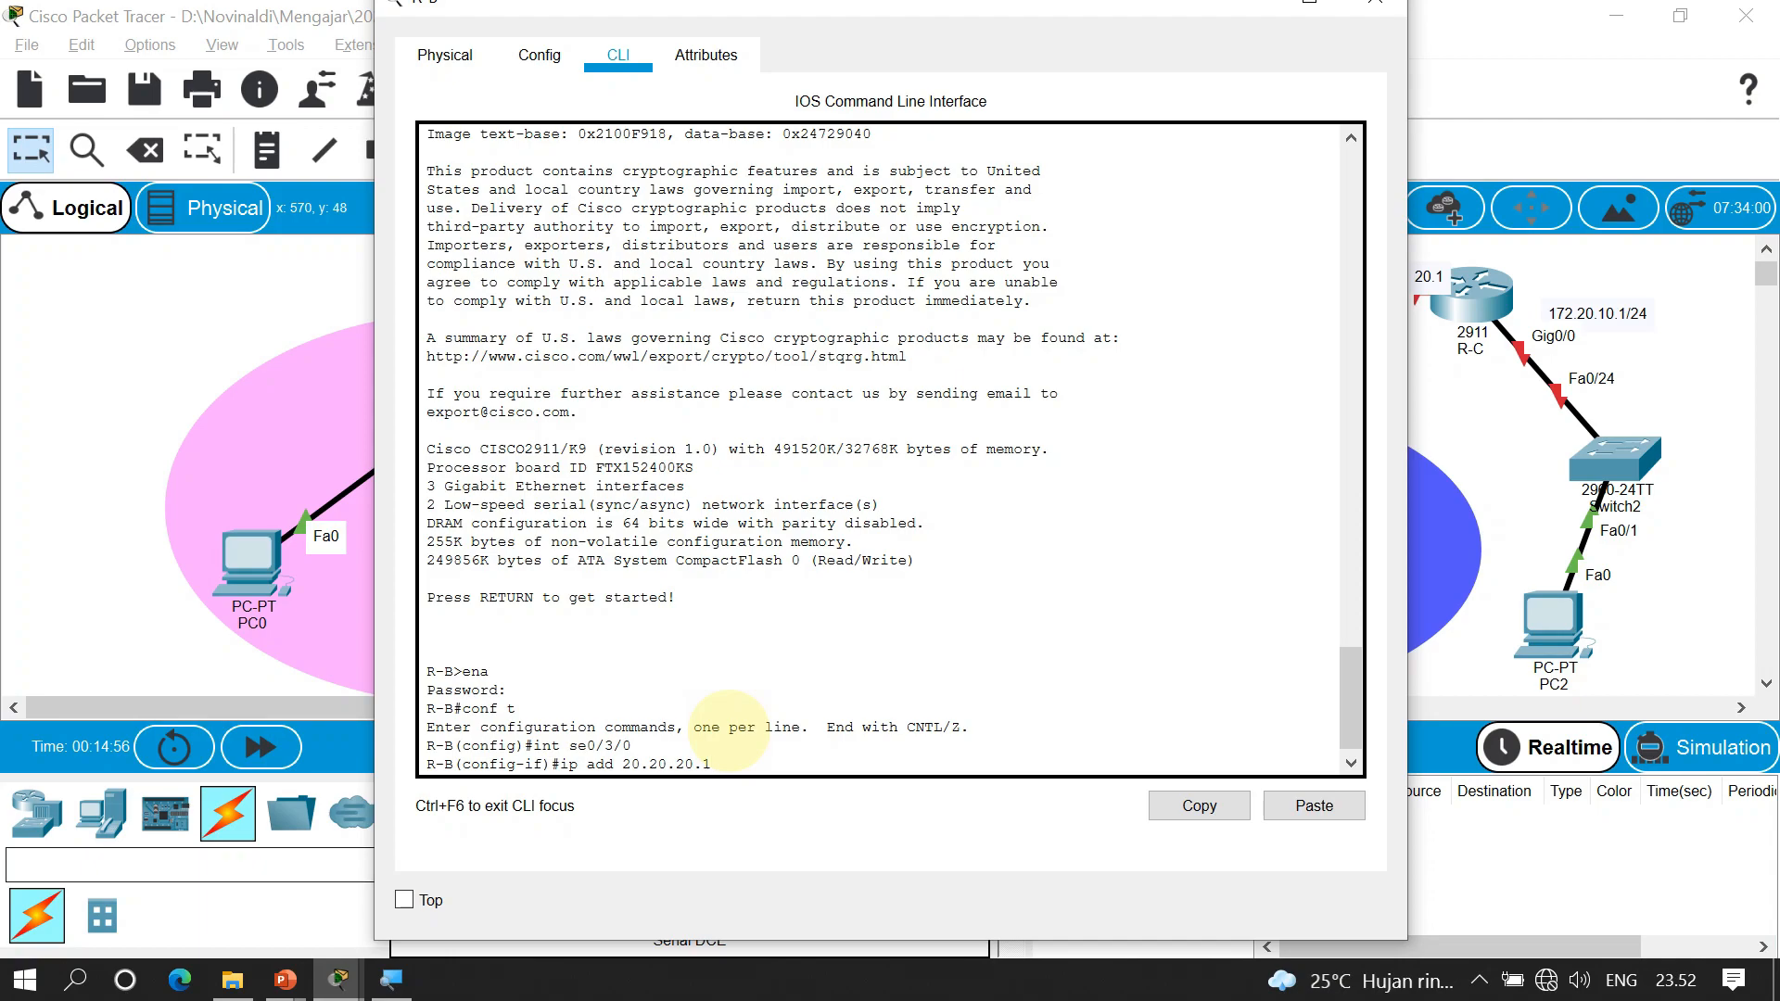
key(BackSpace)
text(2 25)
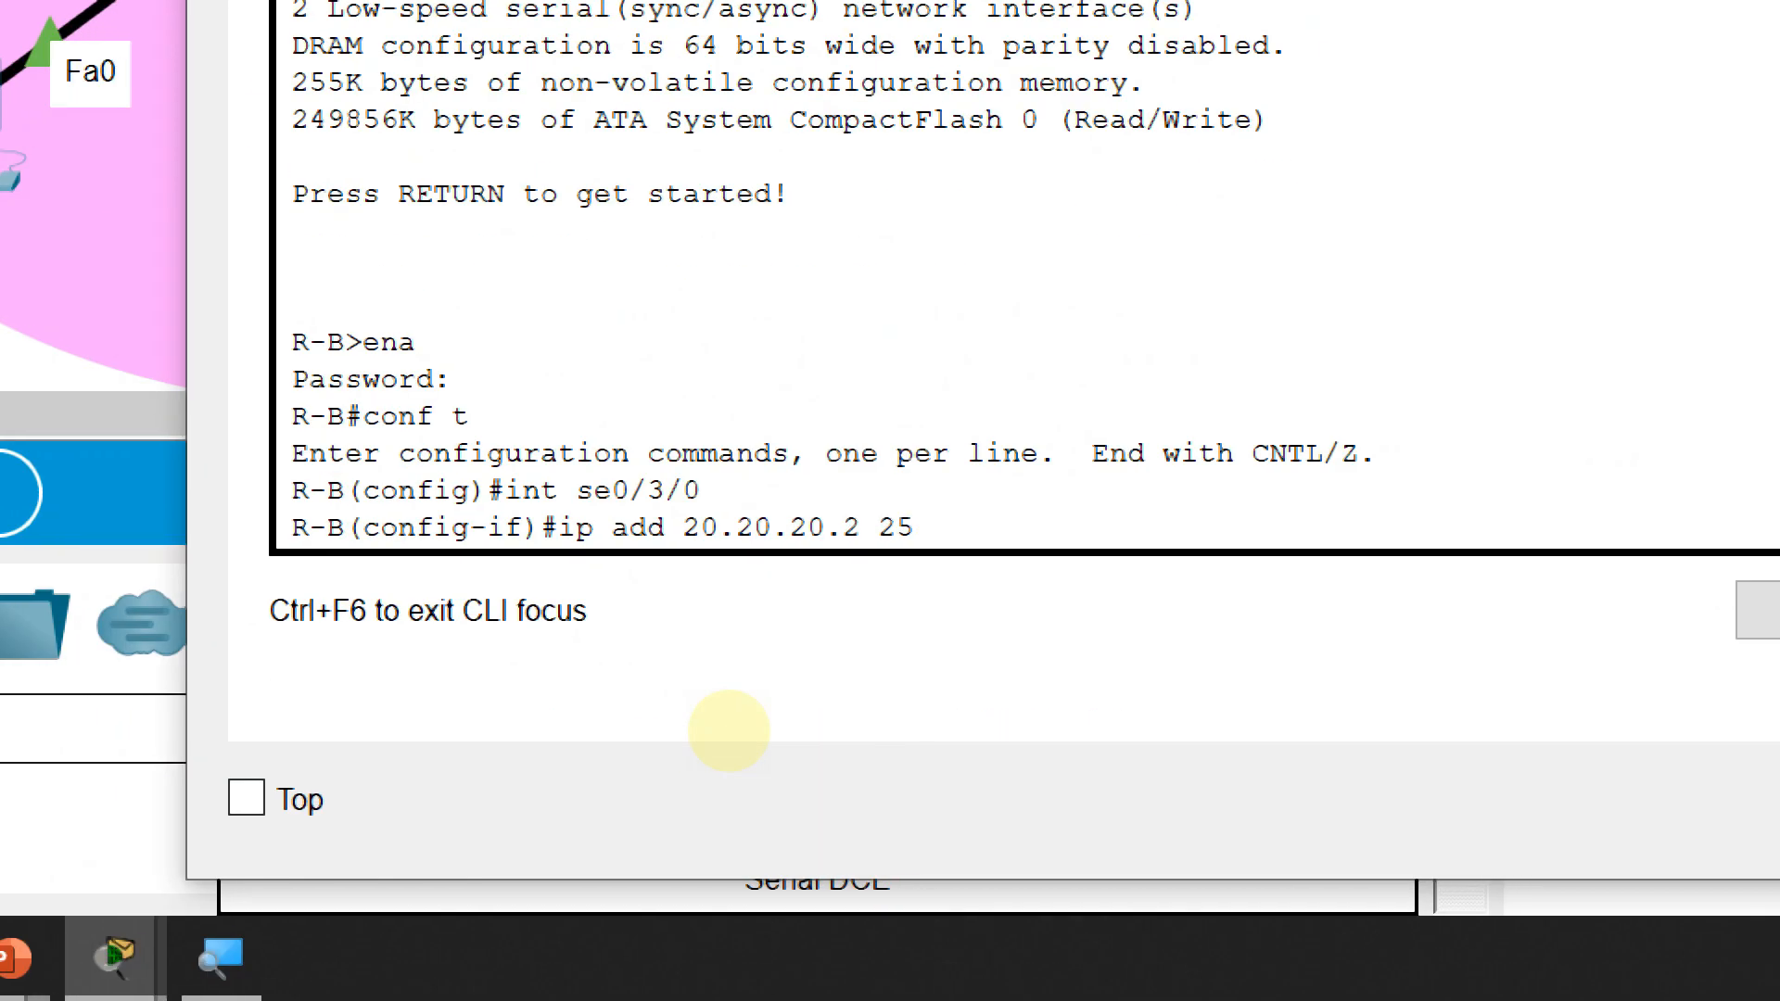
text(5.255.255.252)
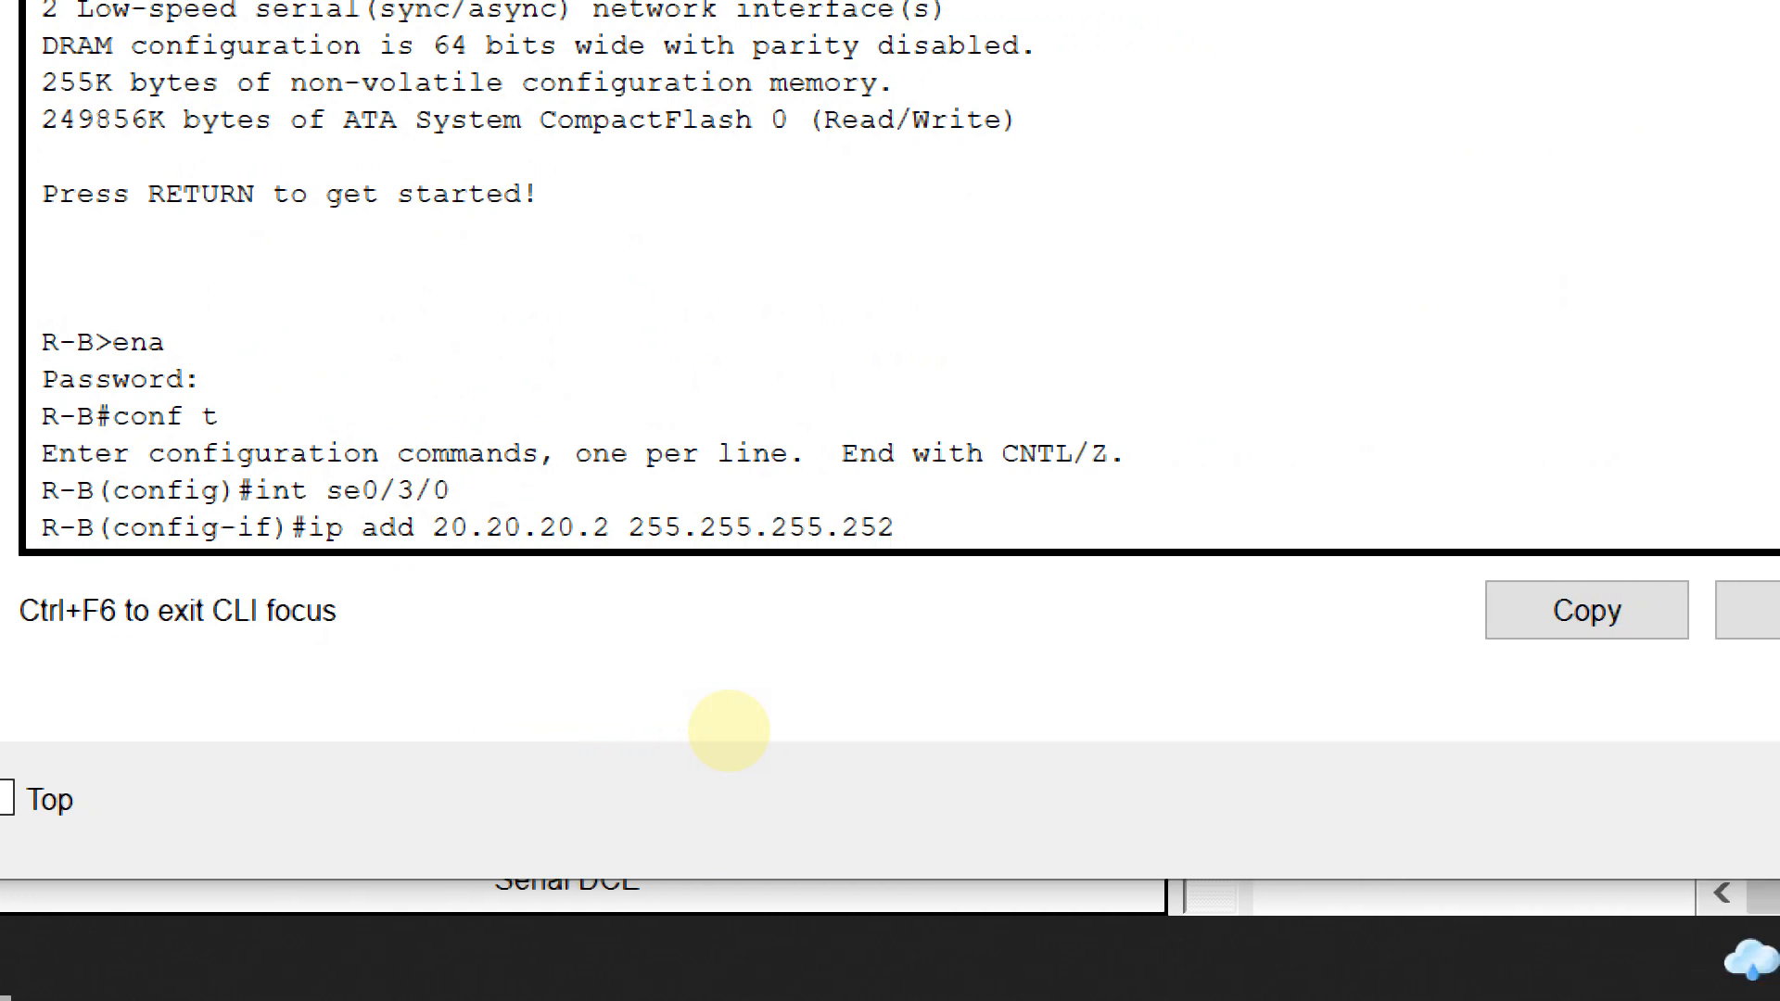
key(Return)
text(no sh)
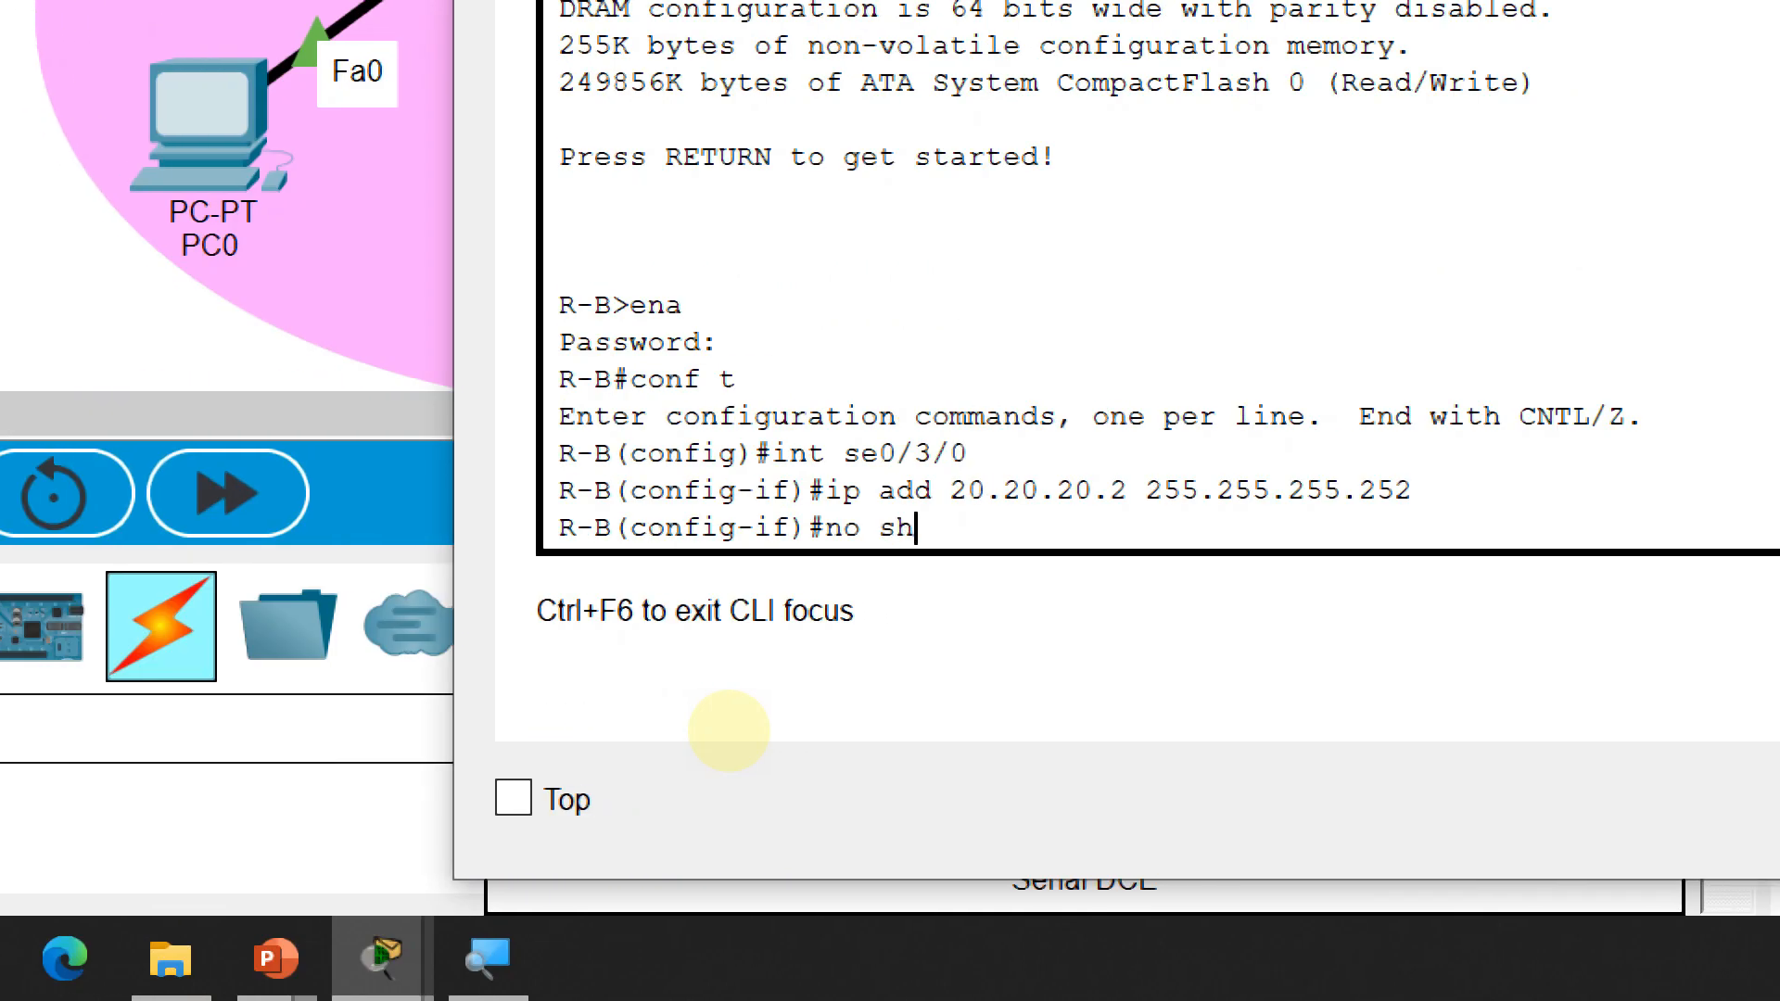
key(Return)
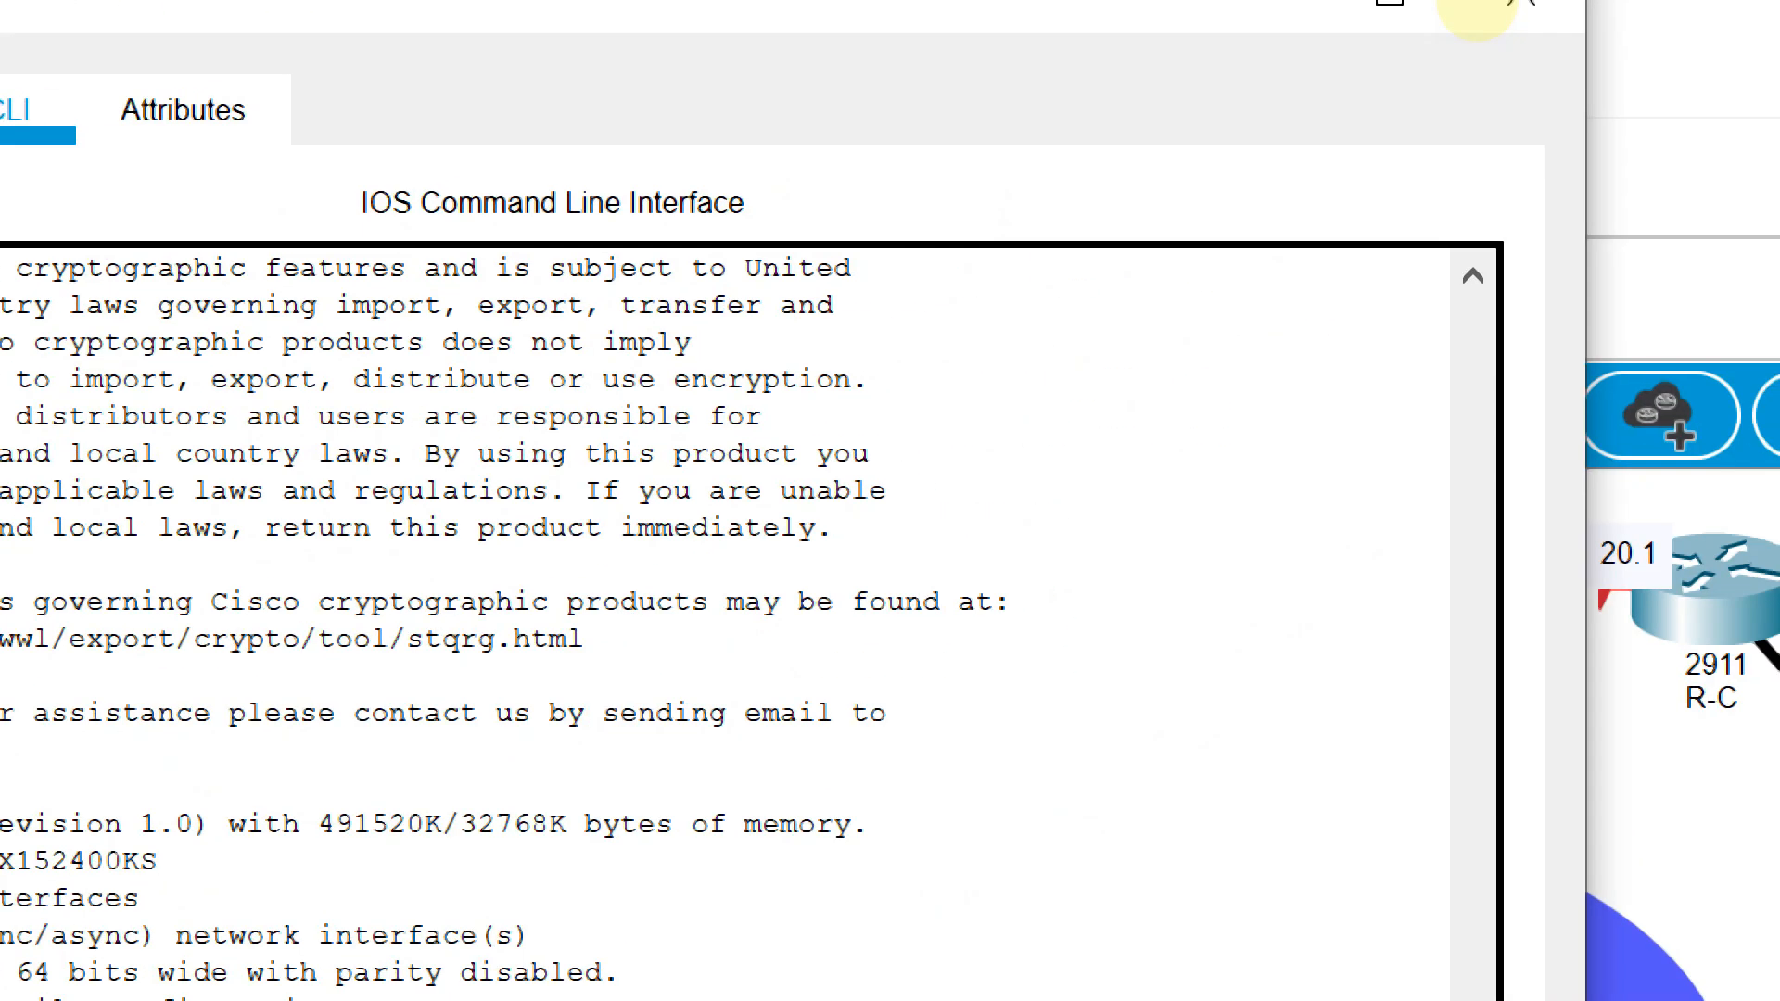
click(1520, 7)
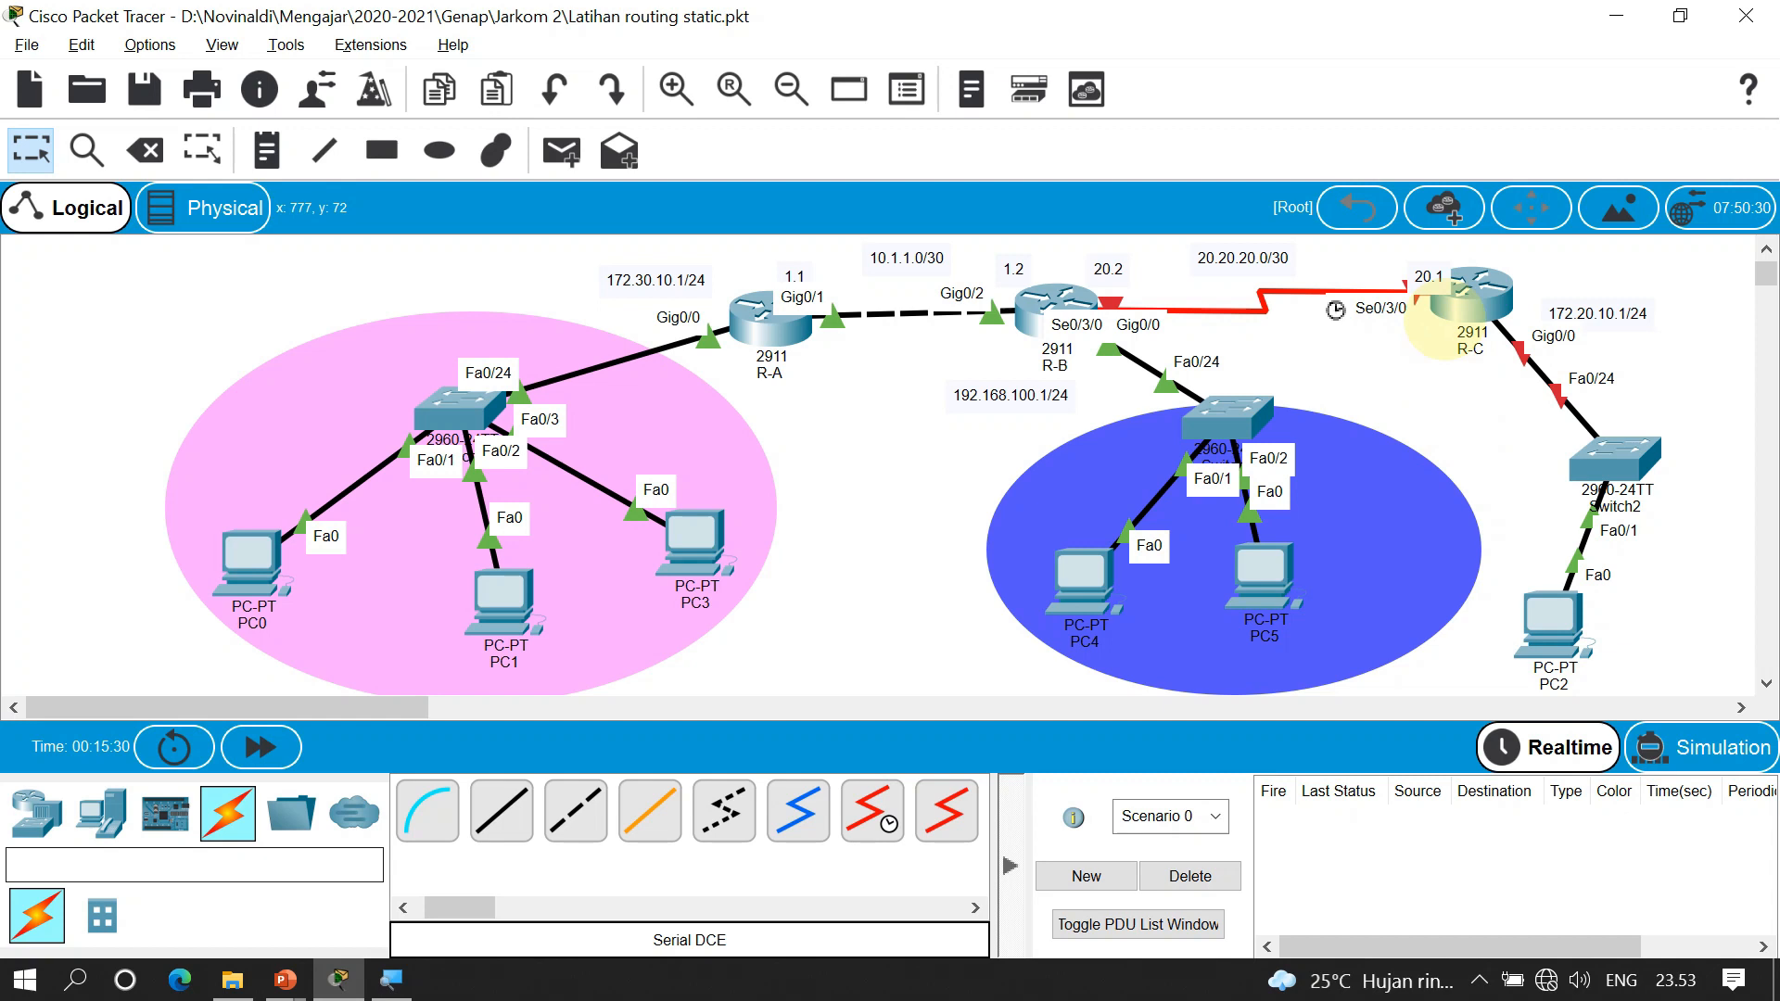
Open R-C's CLI and answer no to the initial configuration dialog
mouse_move(1481, 273)
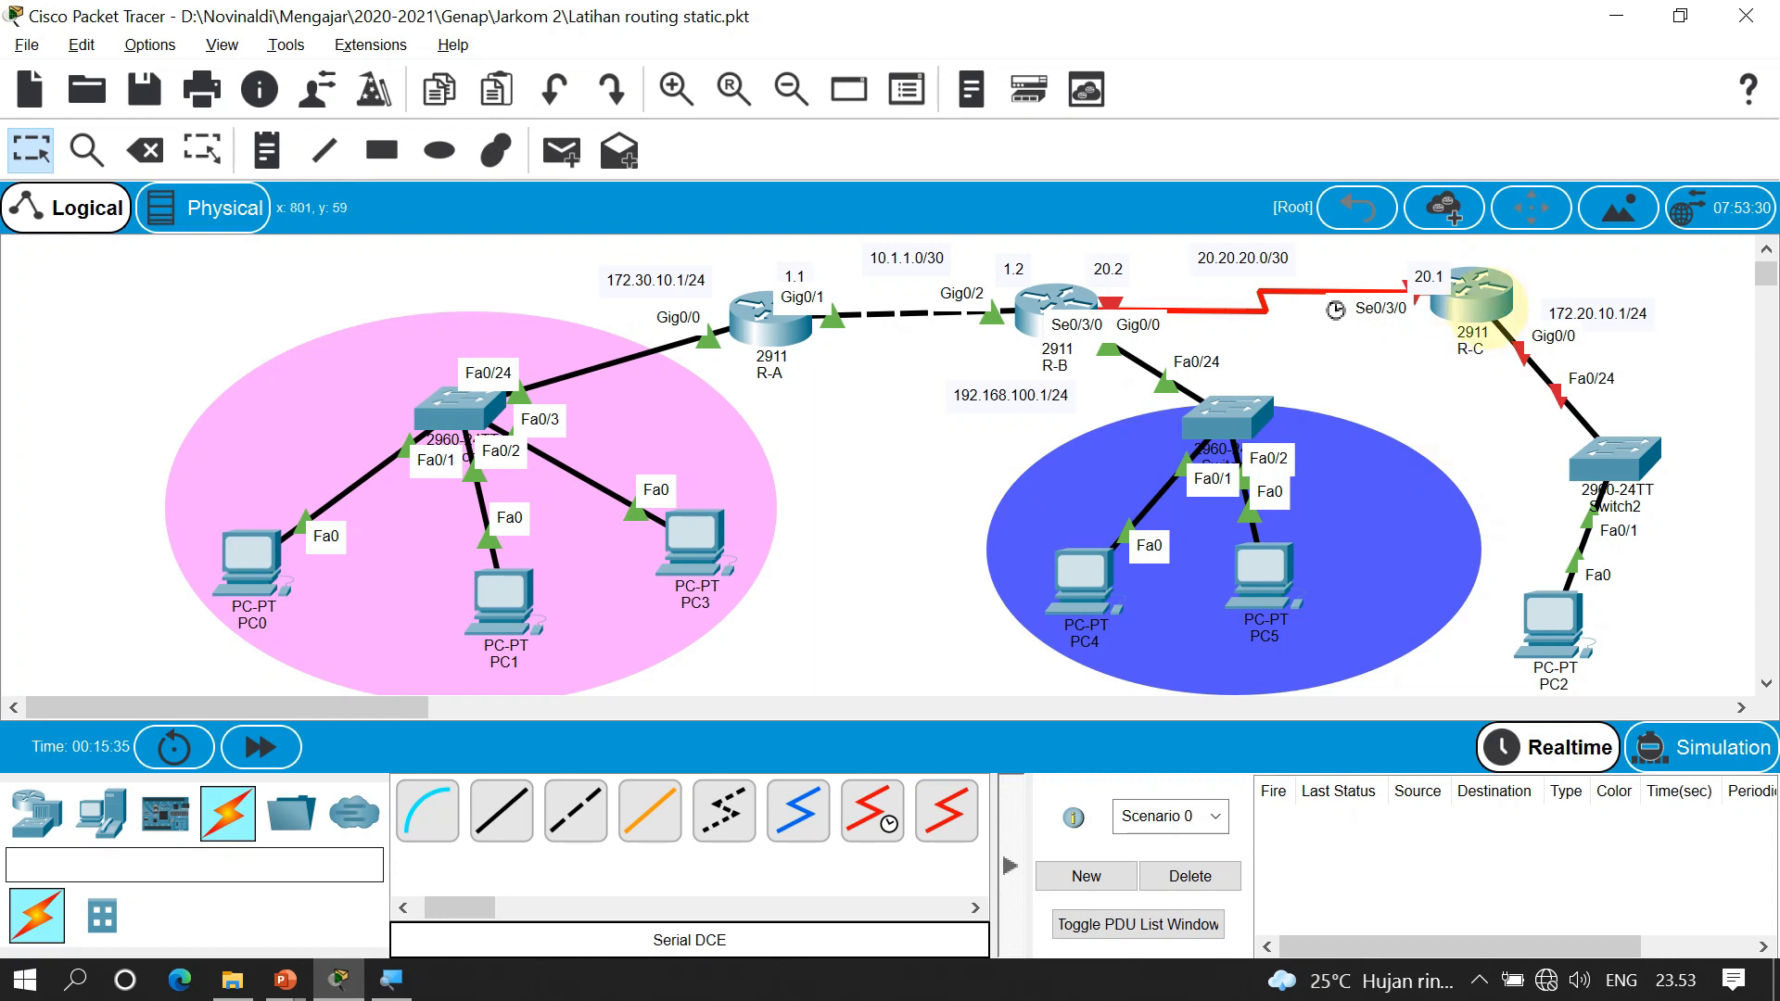
click(1476, 297)
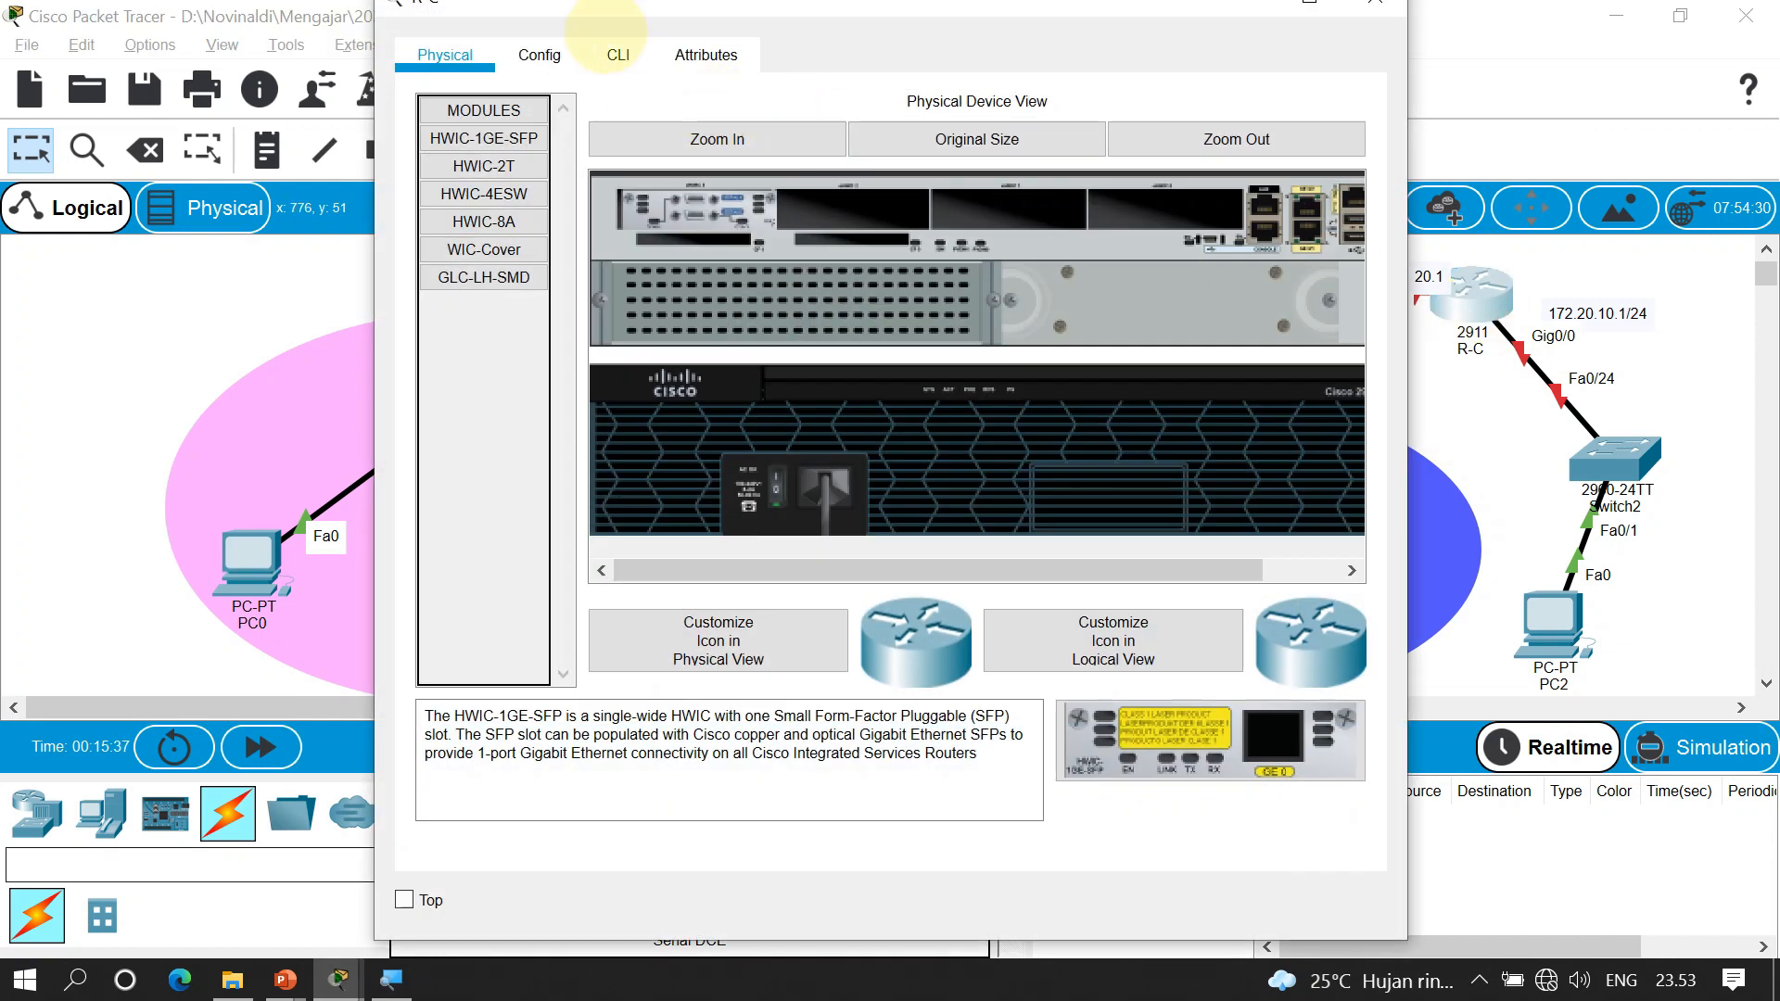
drag(983, 5, 826, 1)
double_click(1268, 6)
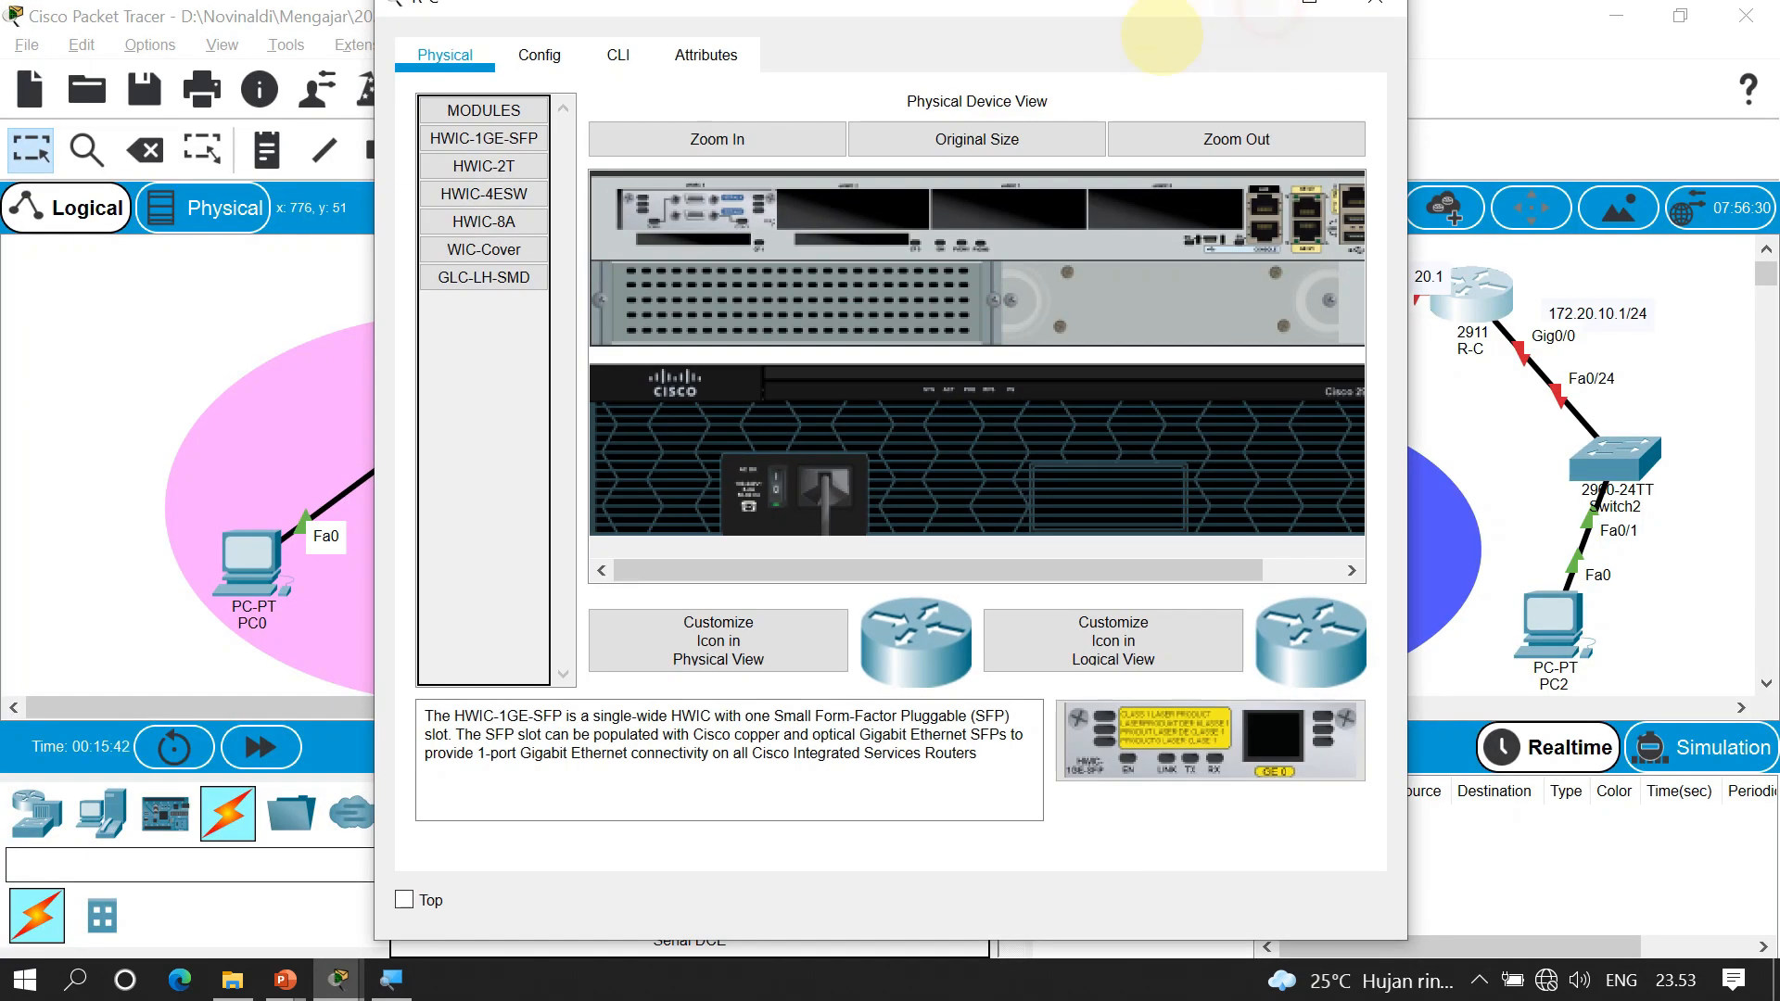
drag(1072, 8, 924, 33)
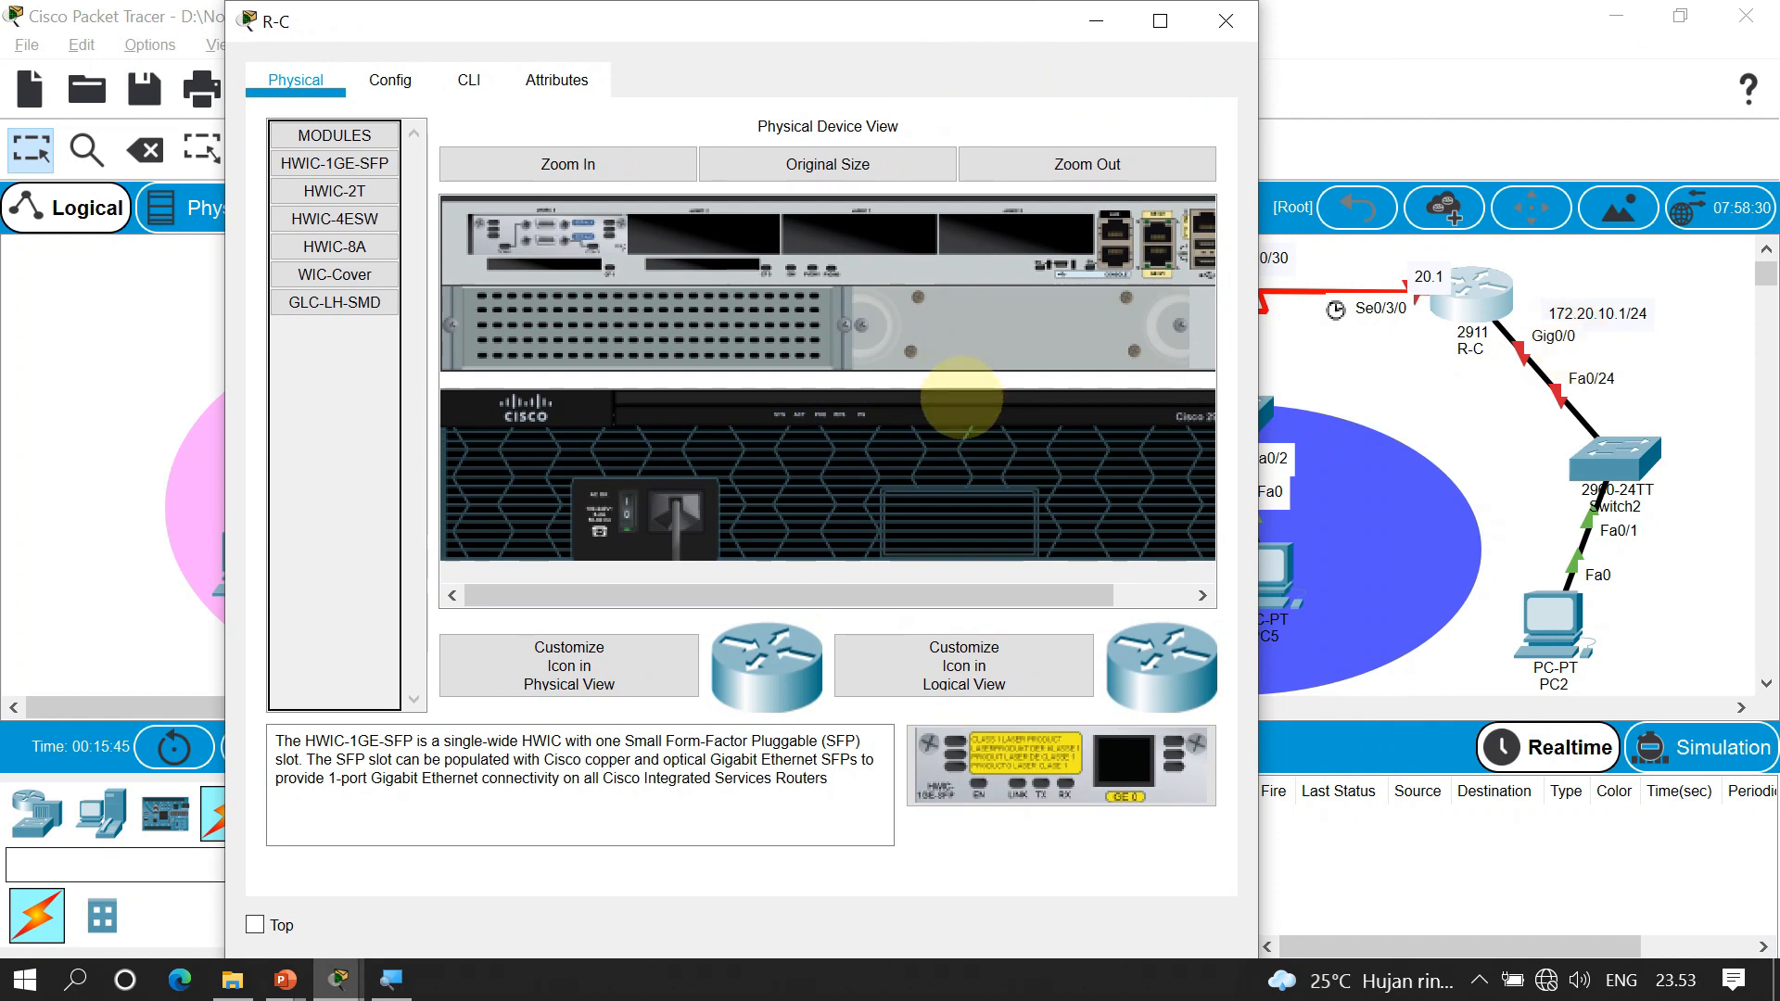
click(469, 80)
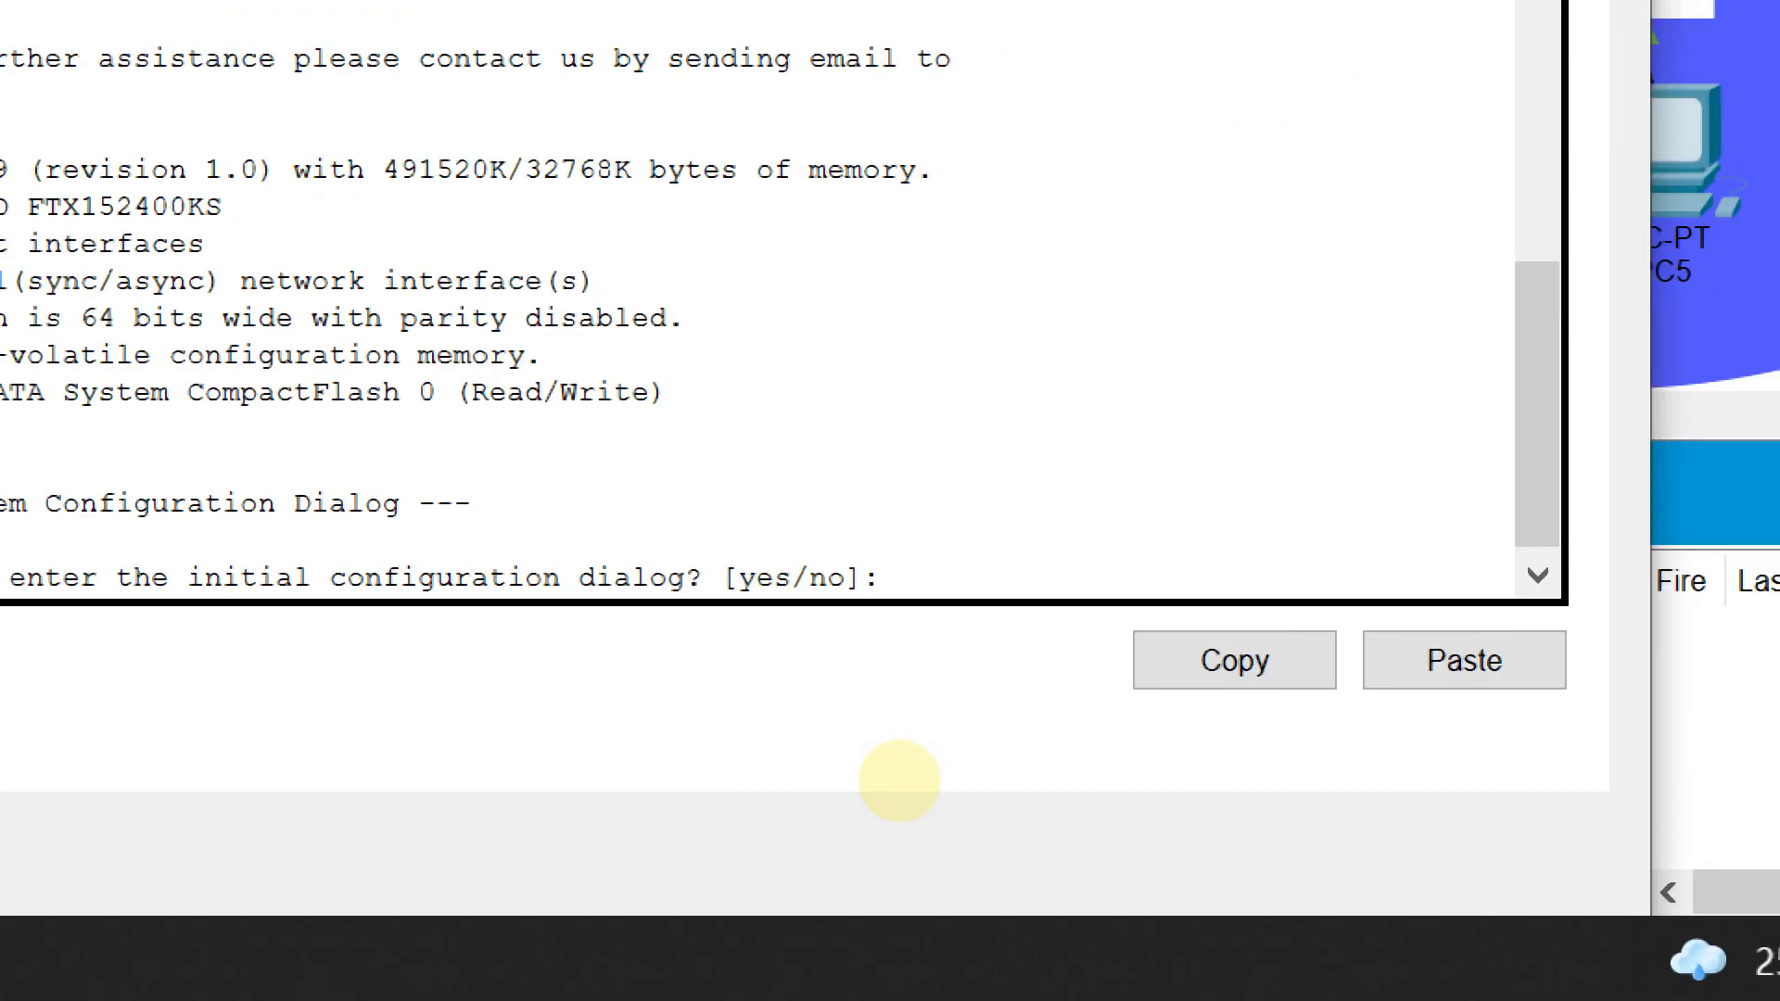
text(no)
key(Return)
key(Return)
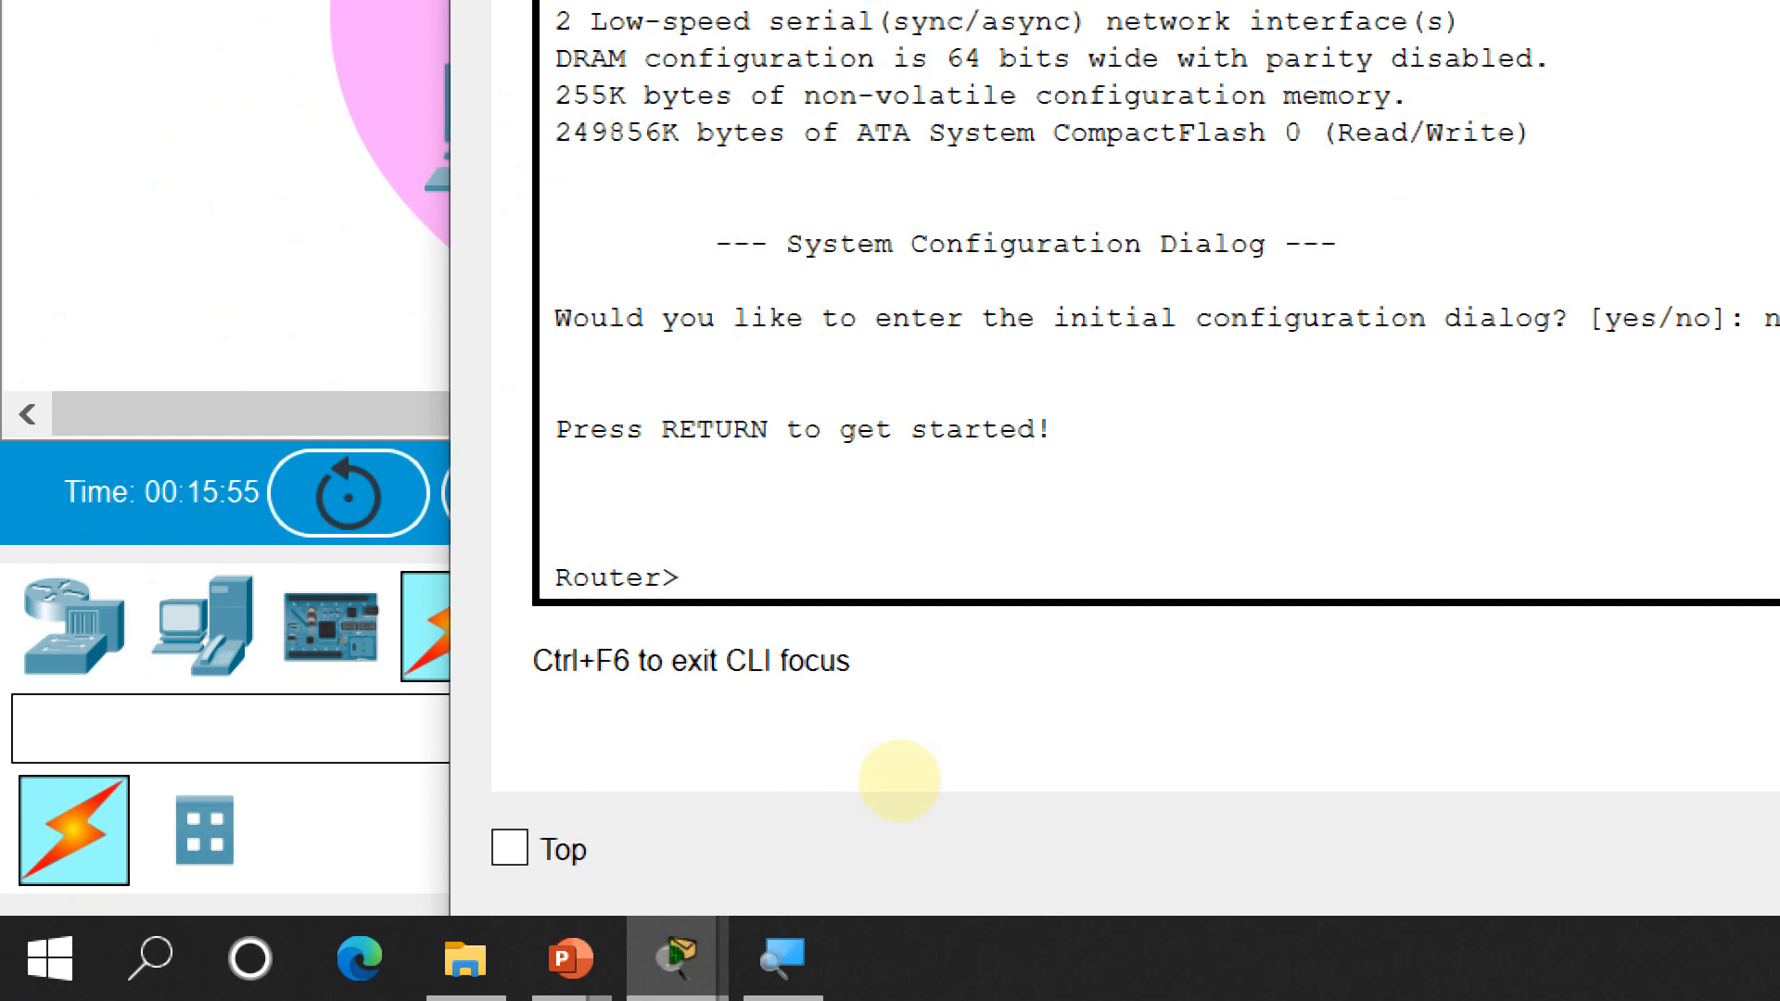
Enter global configuration mode and set the hostname to R-C
text(ena)
key(Return)
text(cong t)
key(BackSpace)
key(BackSpace)
key(BackSpace)
text(f t)
key(Return)
text(hos)
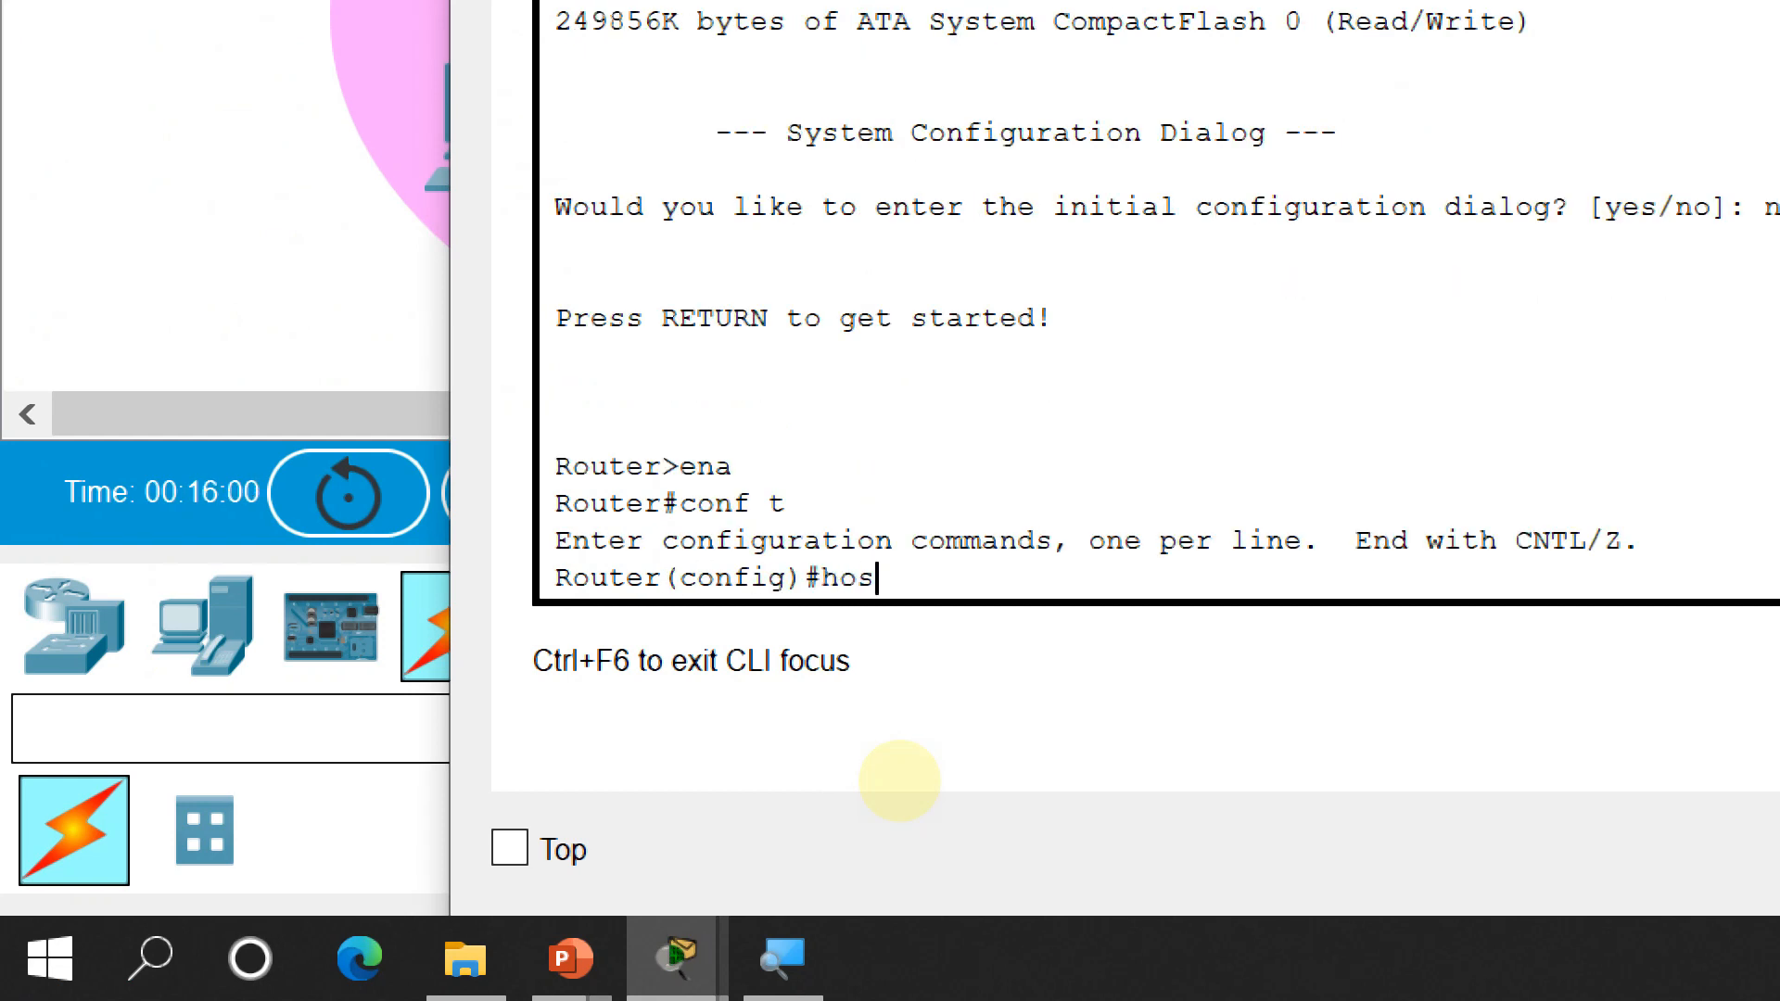
text(tname)
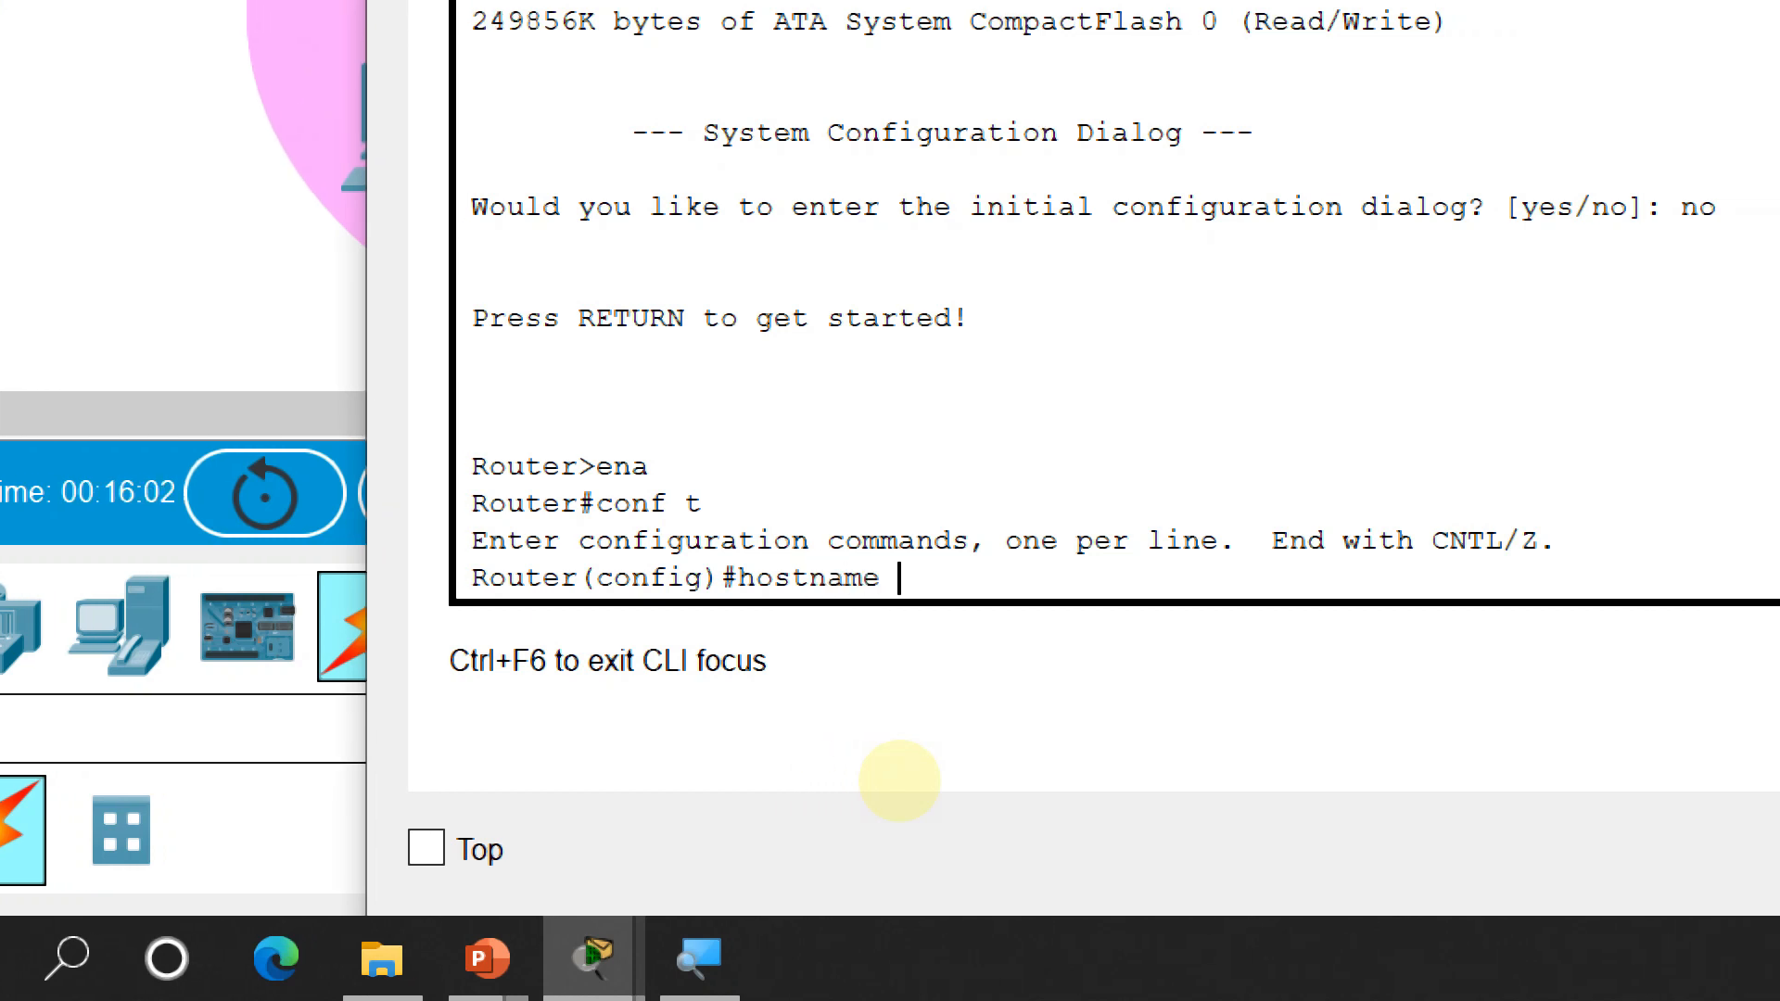
text( R-C)
key(Return)
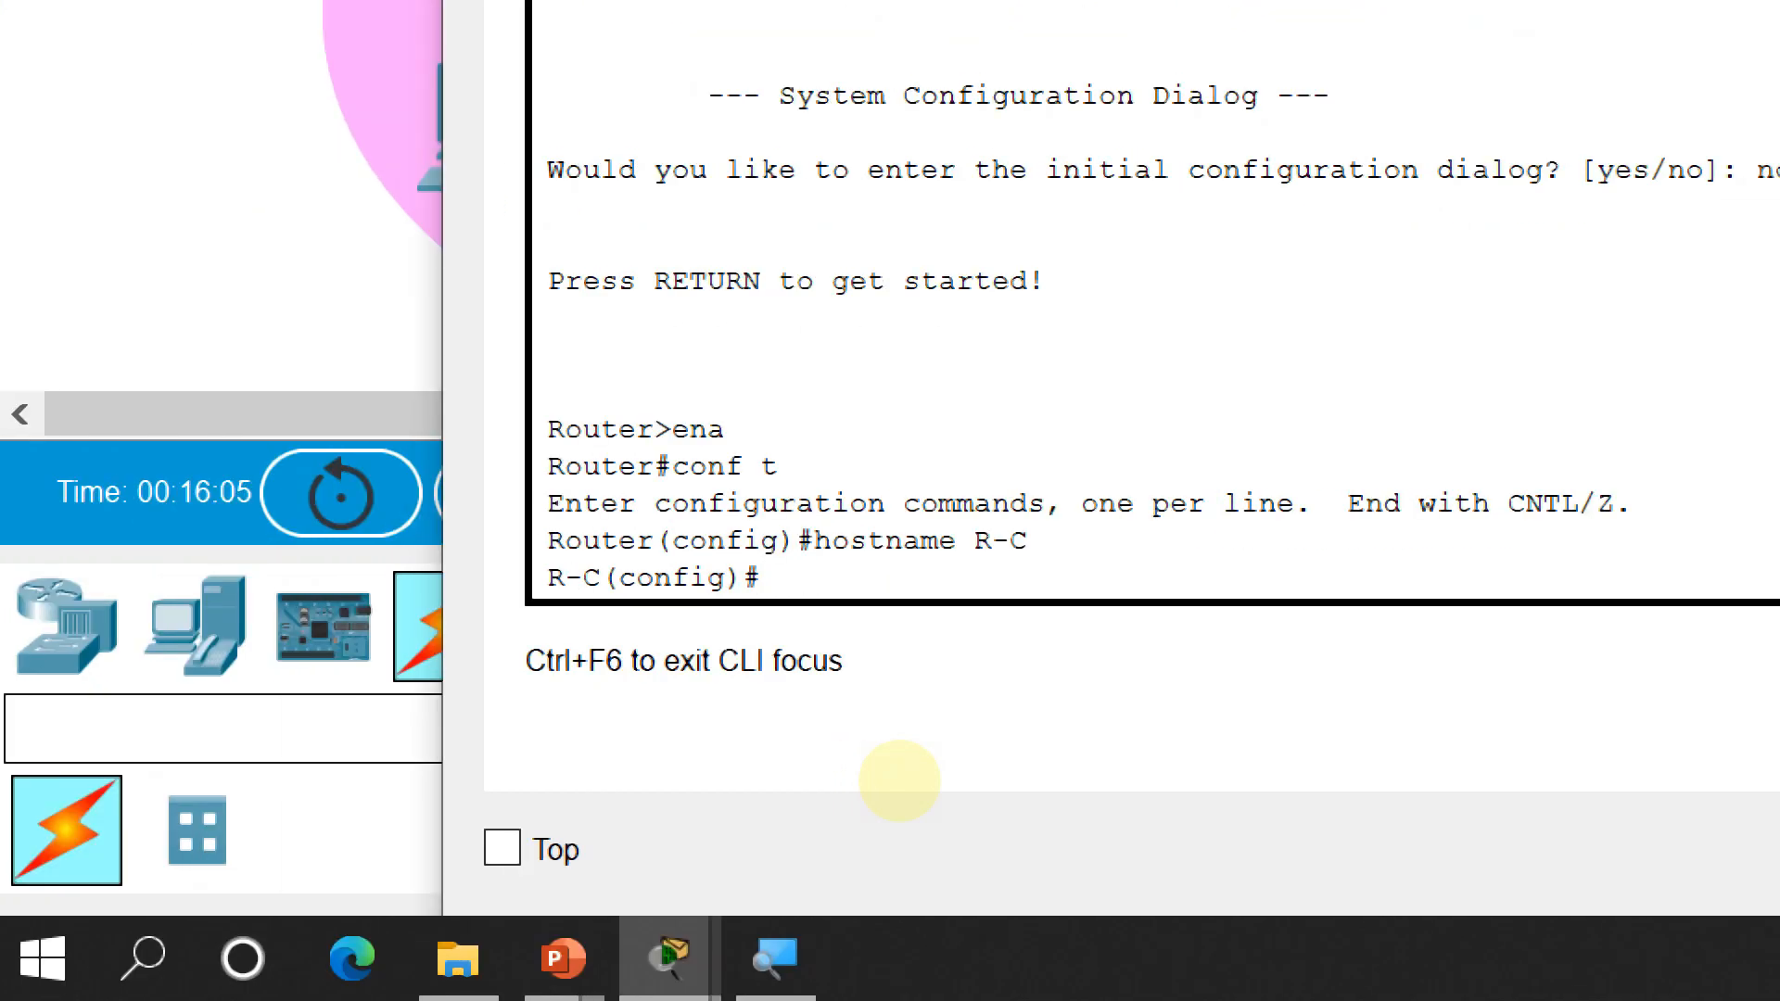
Give Serial0/3/0 the address 20.20.20.1 255.255.255.252
text(int)
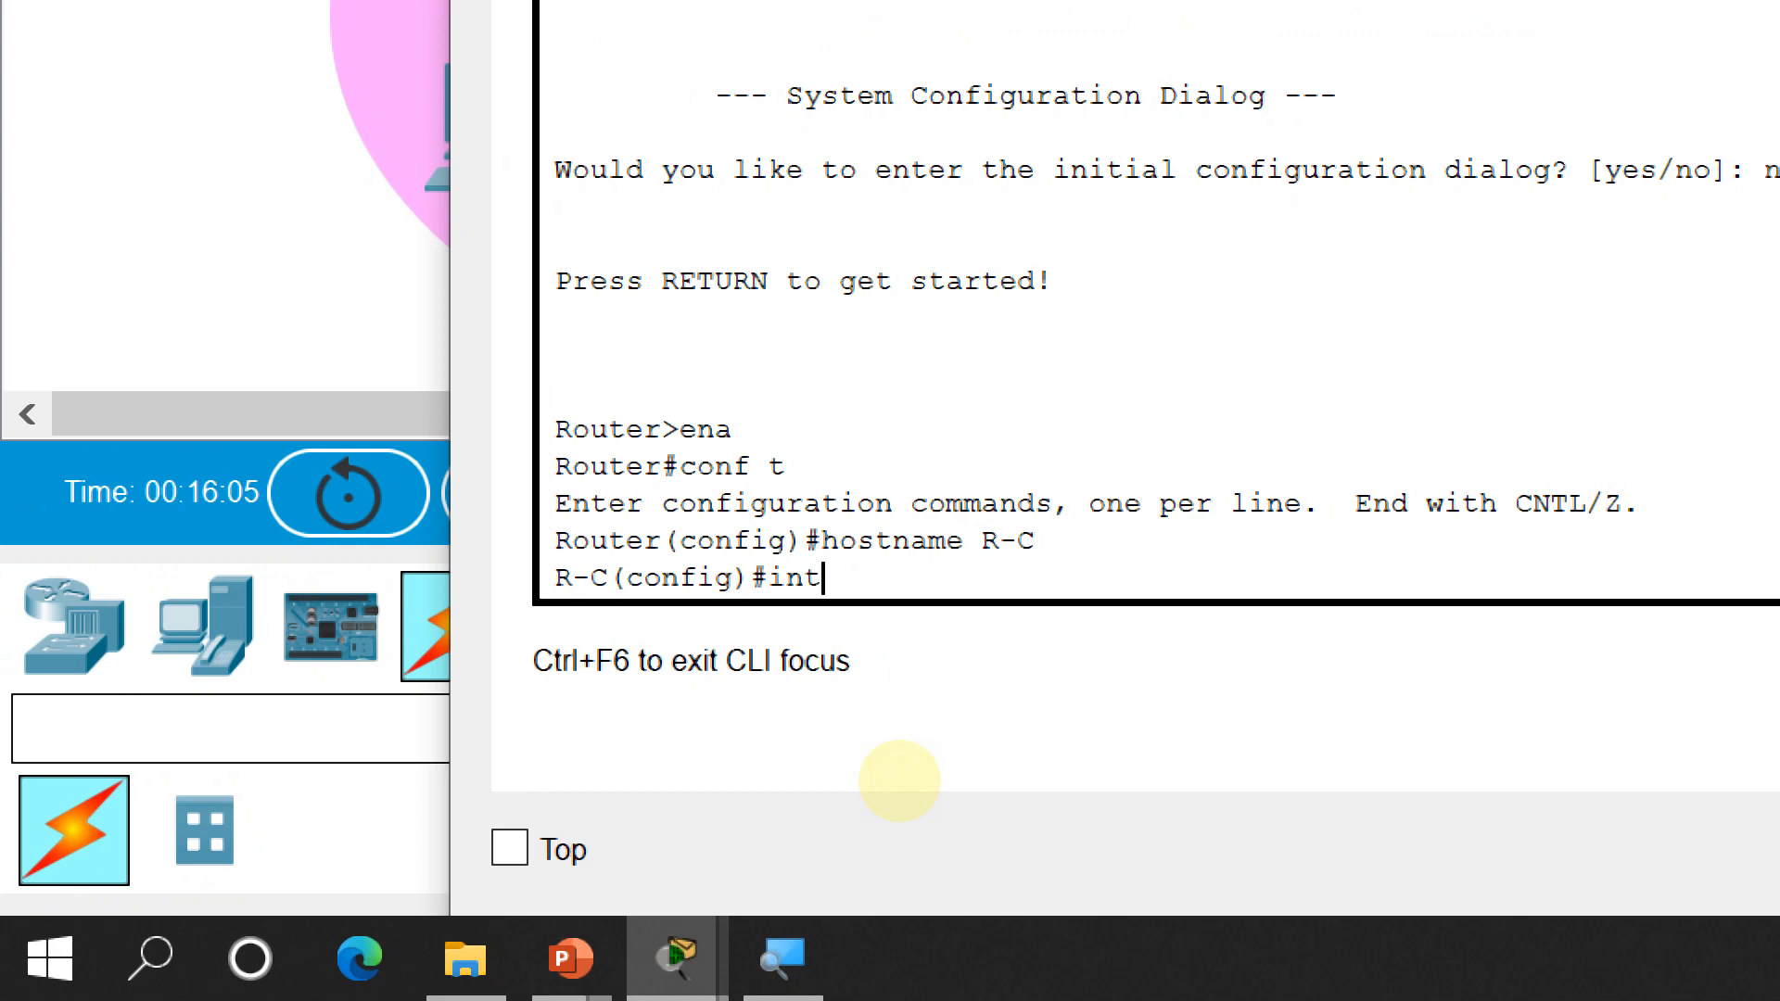
text( se0/3/0)
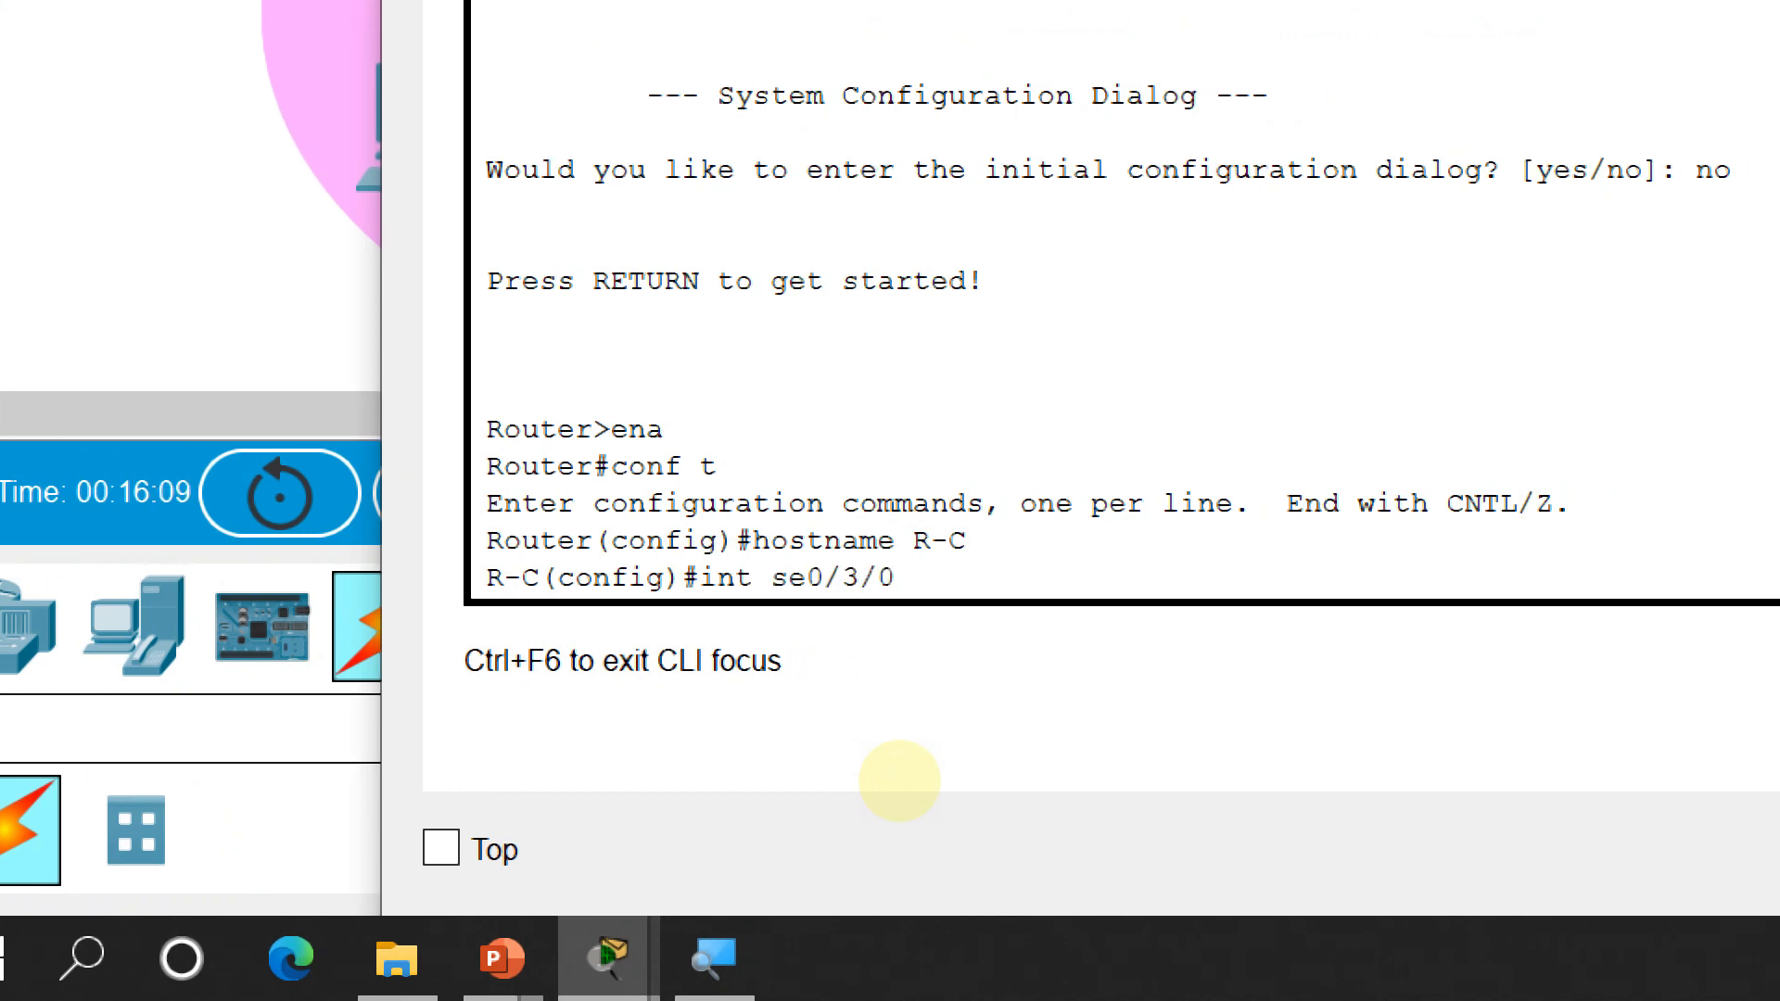
key(Return)
text(ip 20.20.)
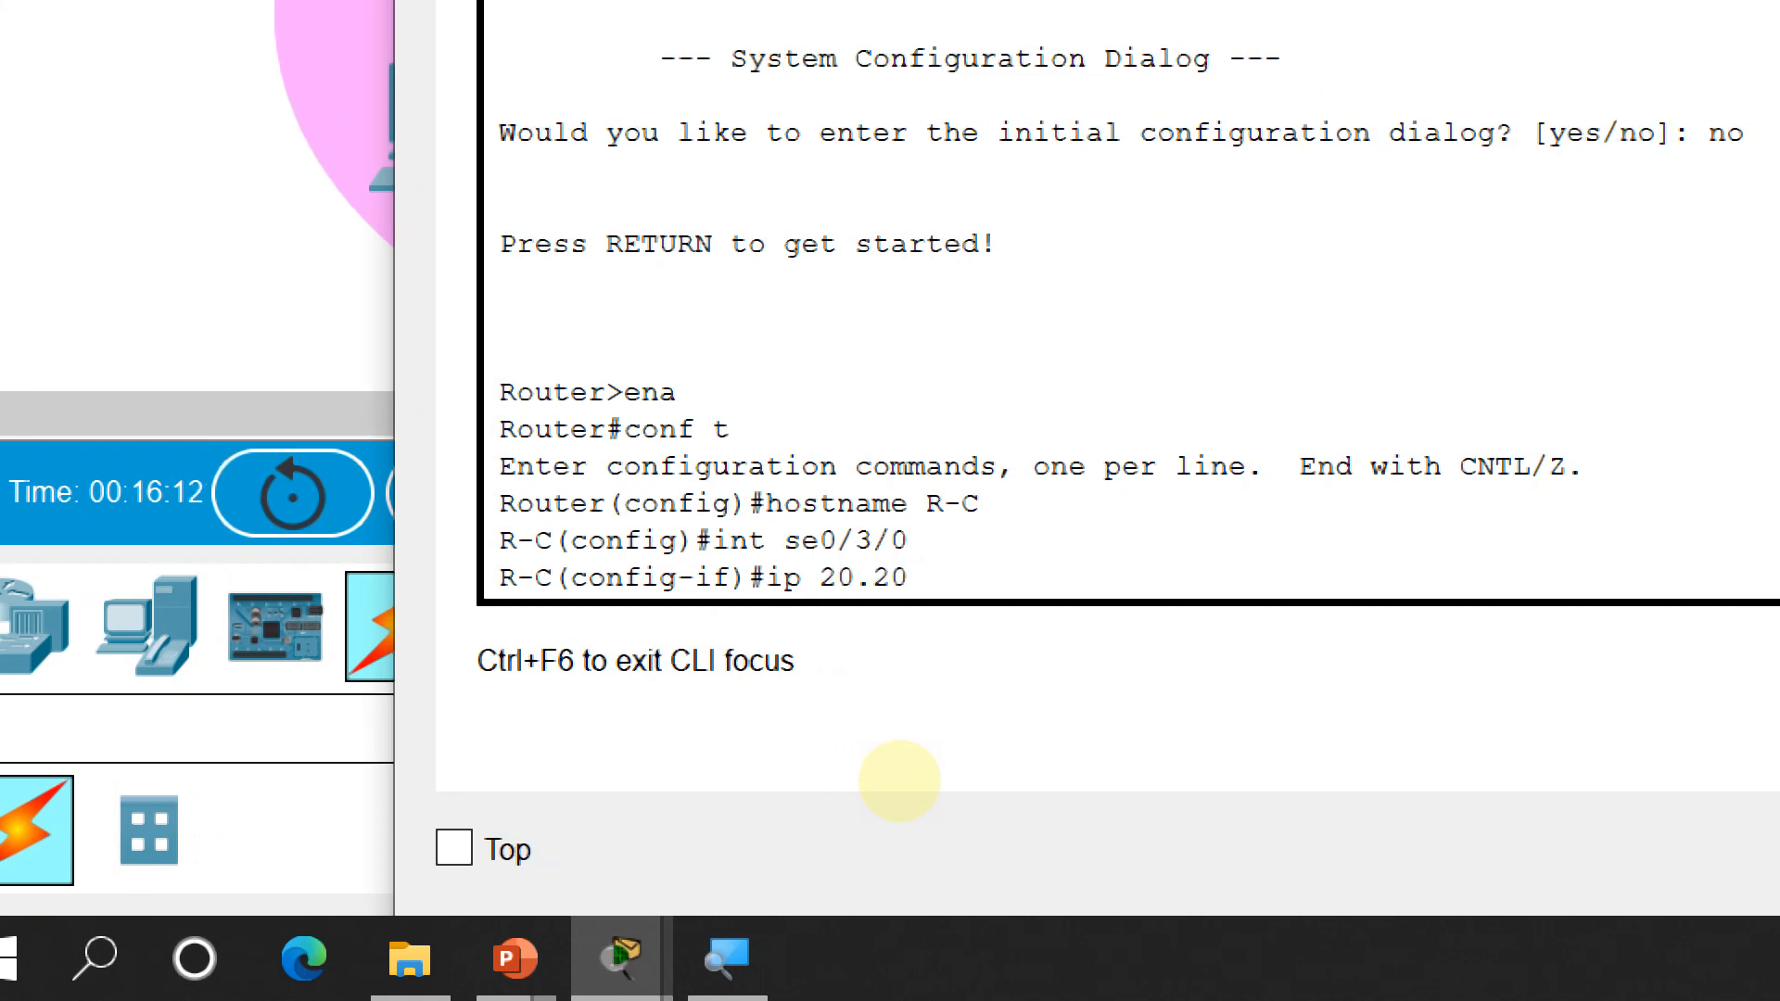
text(20.1 )
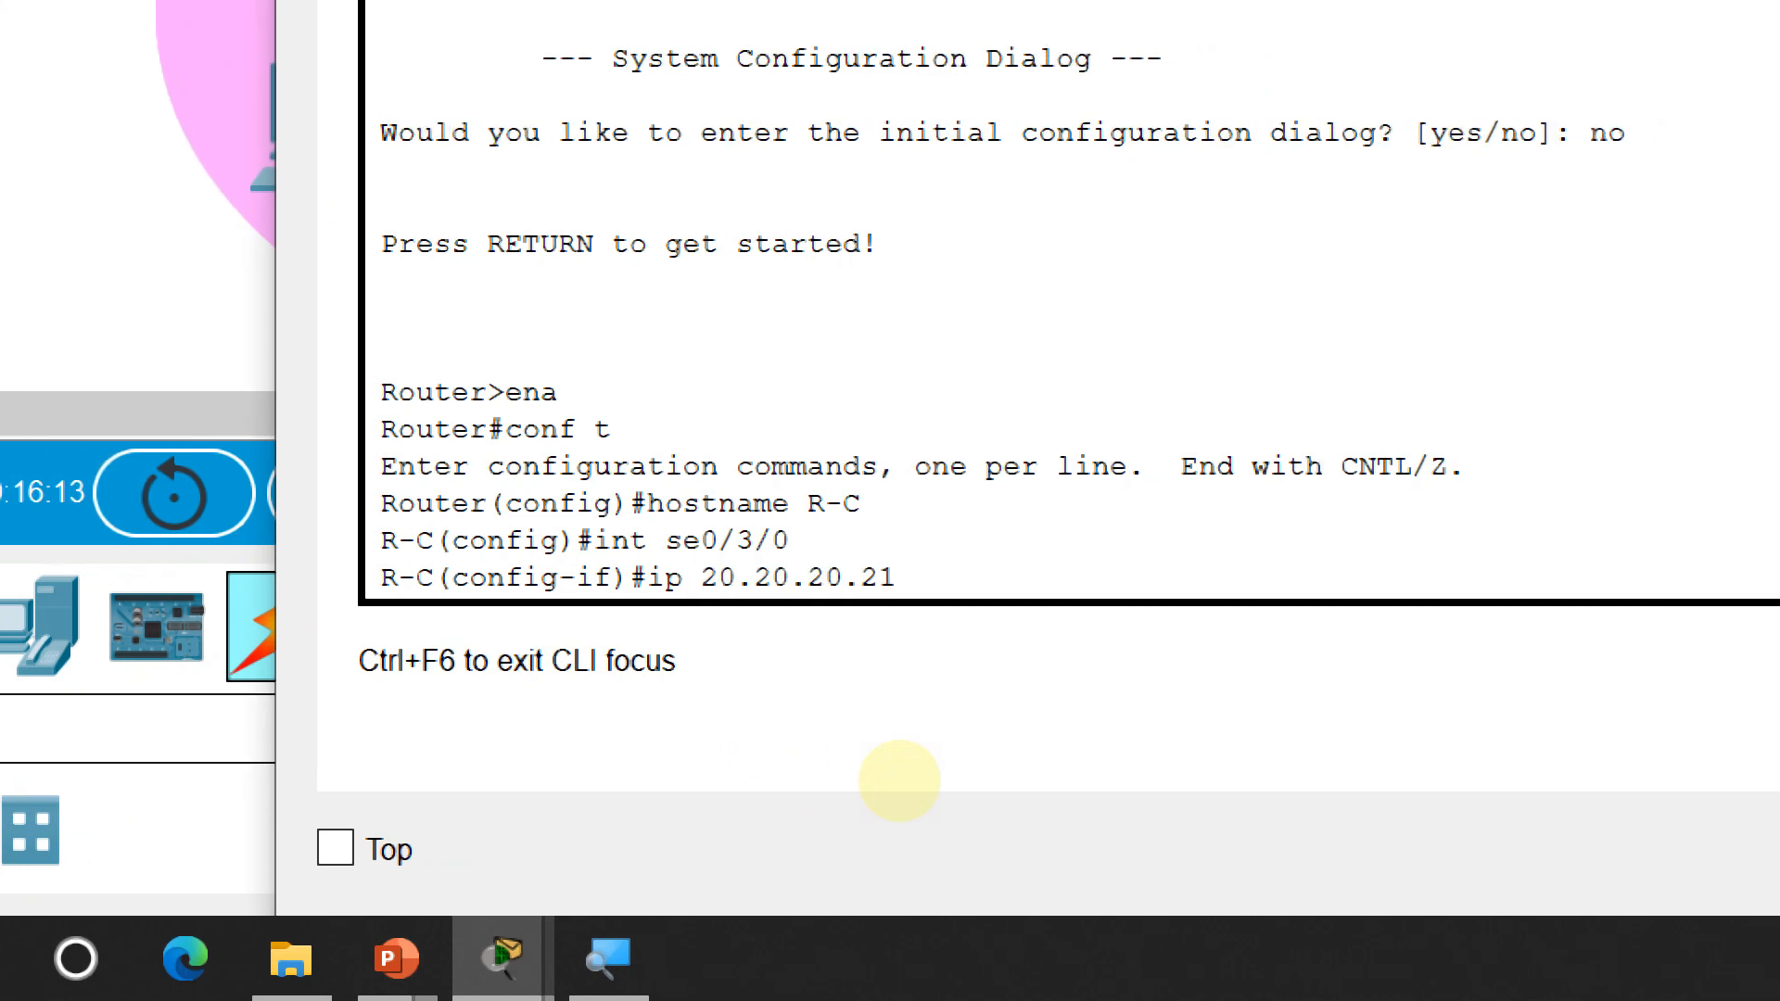
text(255.255.255.25)
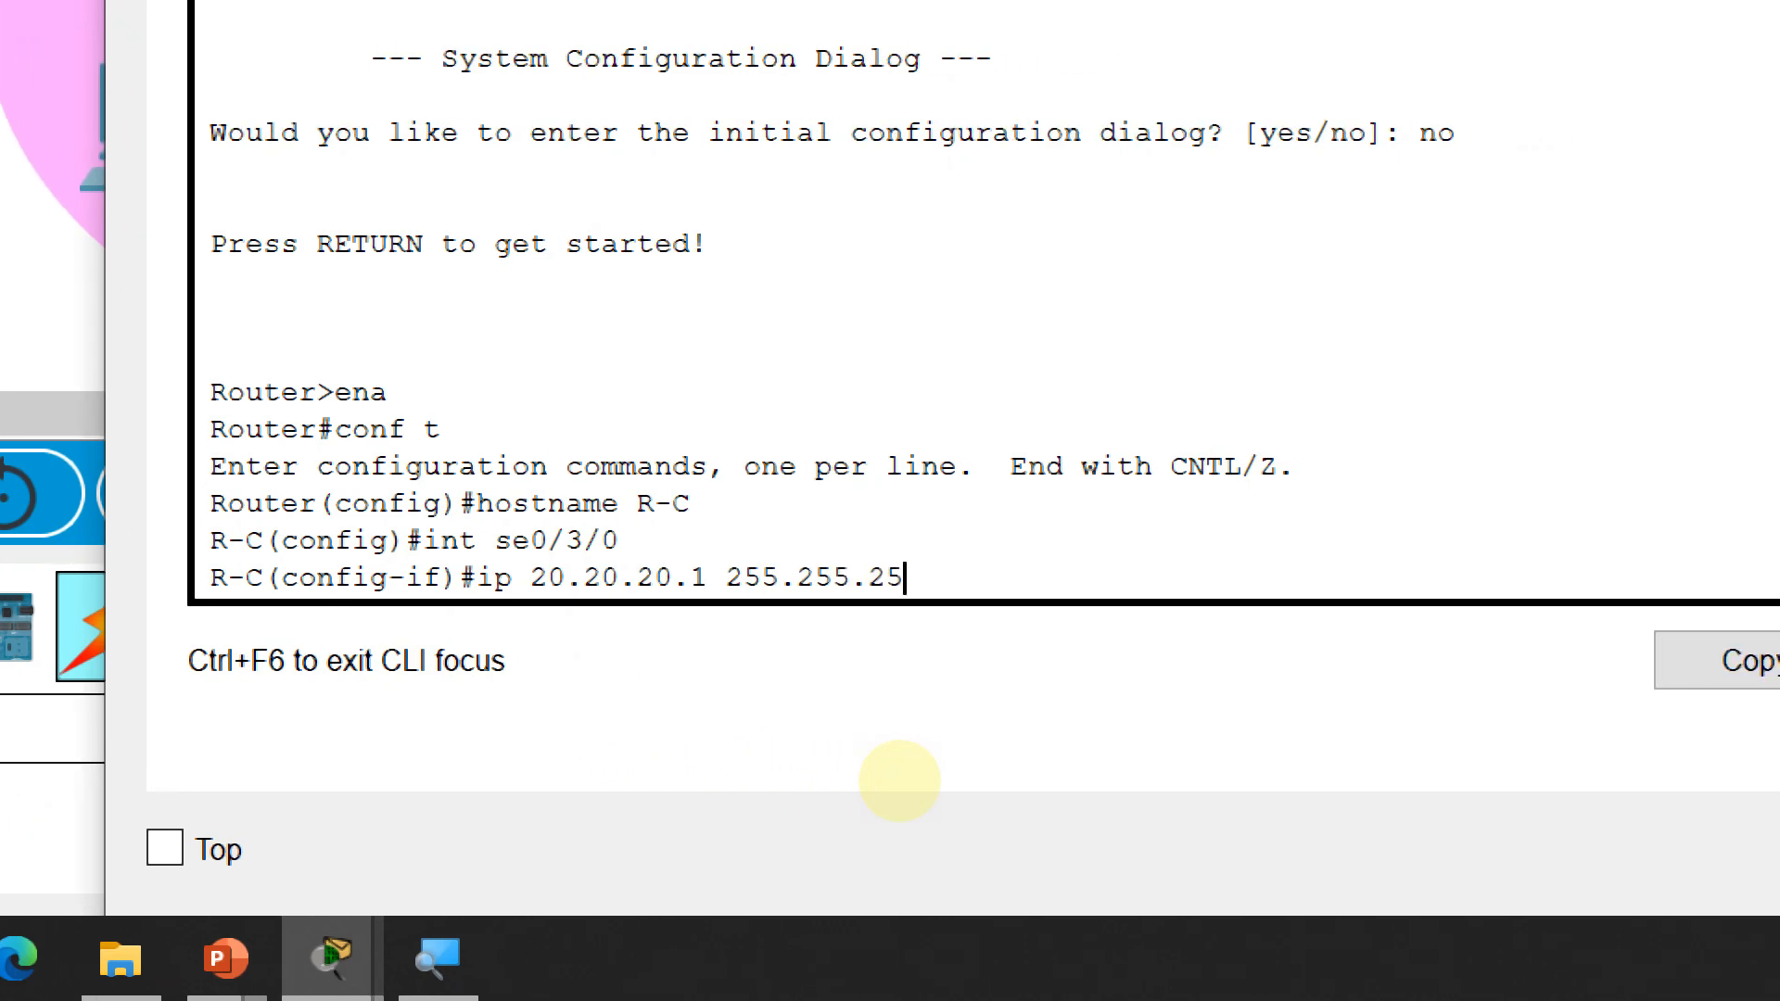
text(2)
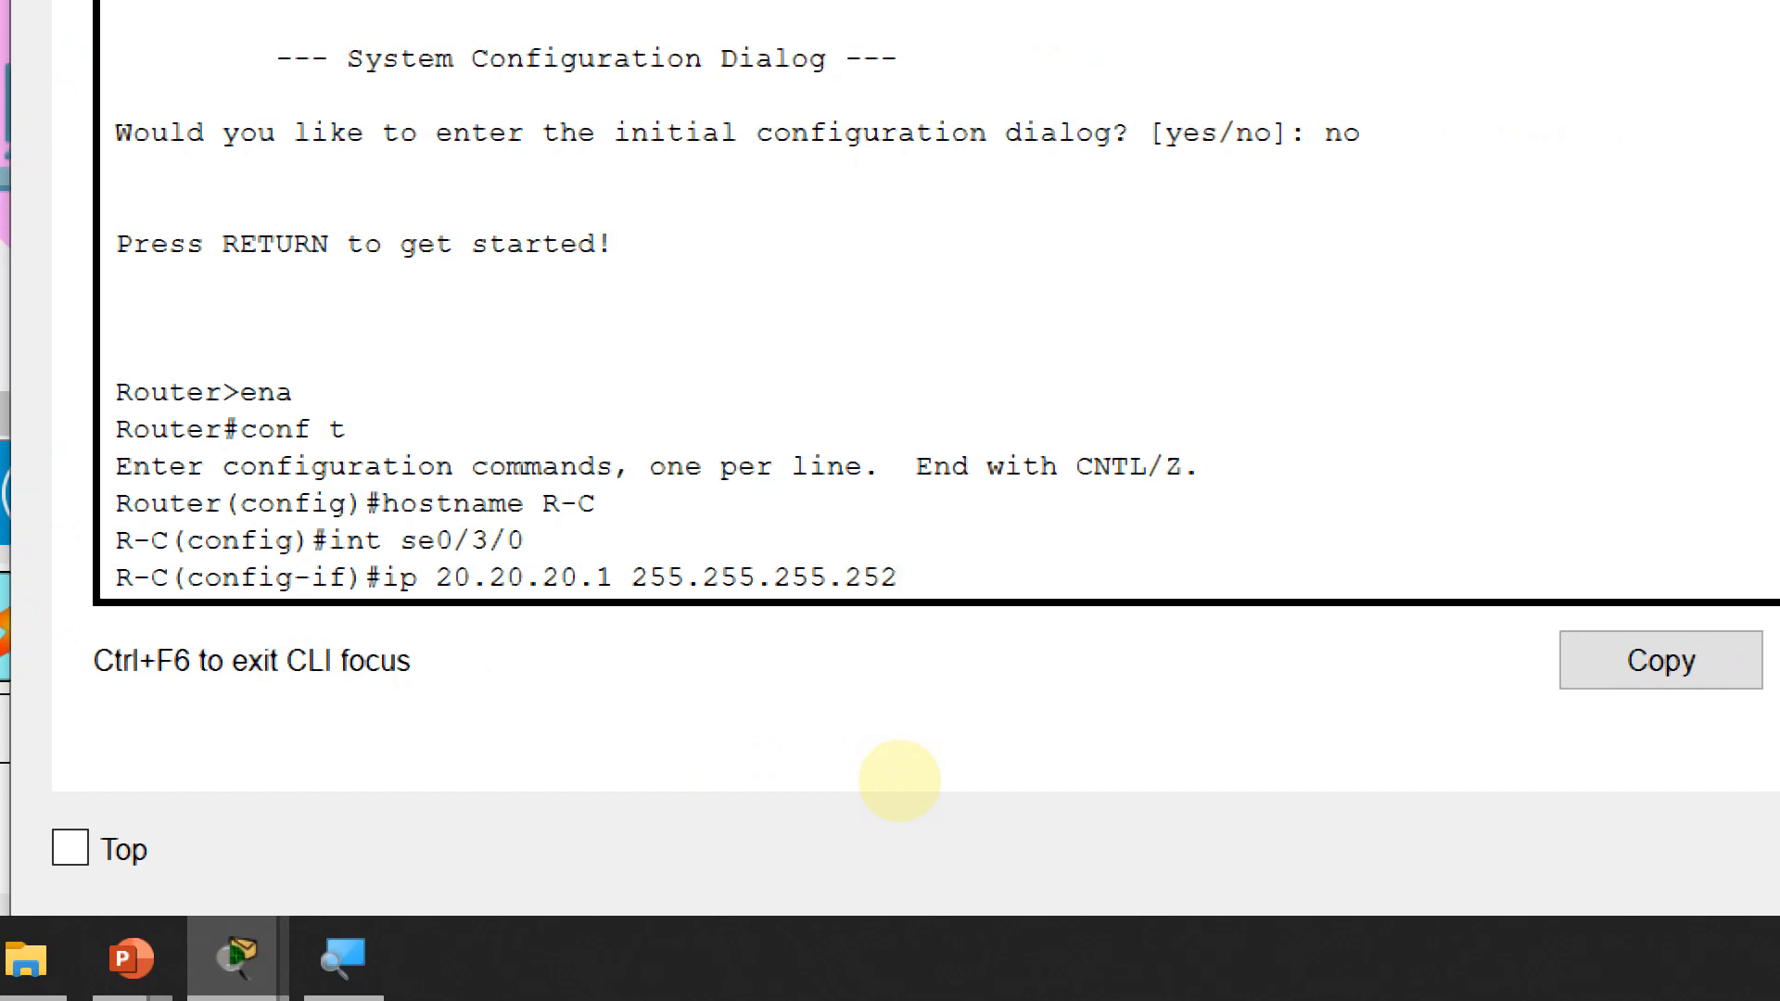
key(Left)
key(Left)
key(Left)
key(Left)
key(Left)
key(Left)
key(Left)
key(Left)
key(Left)
key(Left)
key(Left)
key(Left)
key(Left)
key(Left)
key(Left)
key(Left)
key(Left)
key(Left)
key(Left)
key(Left)
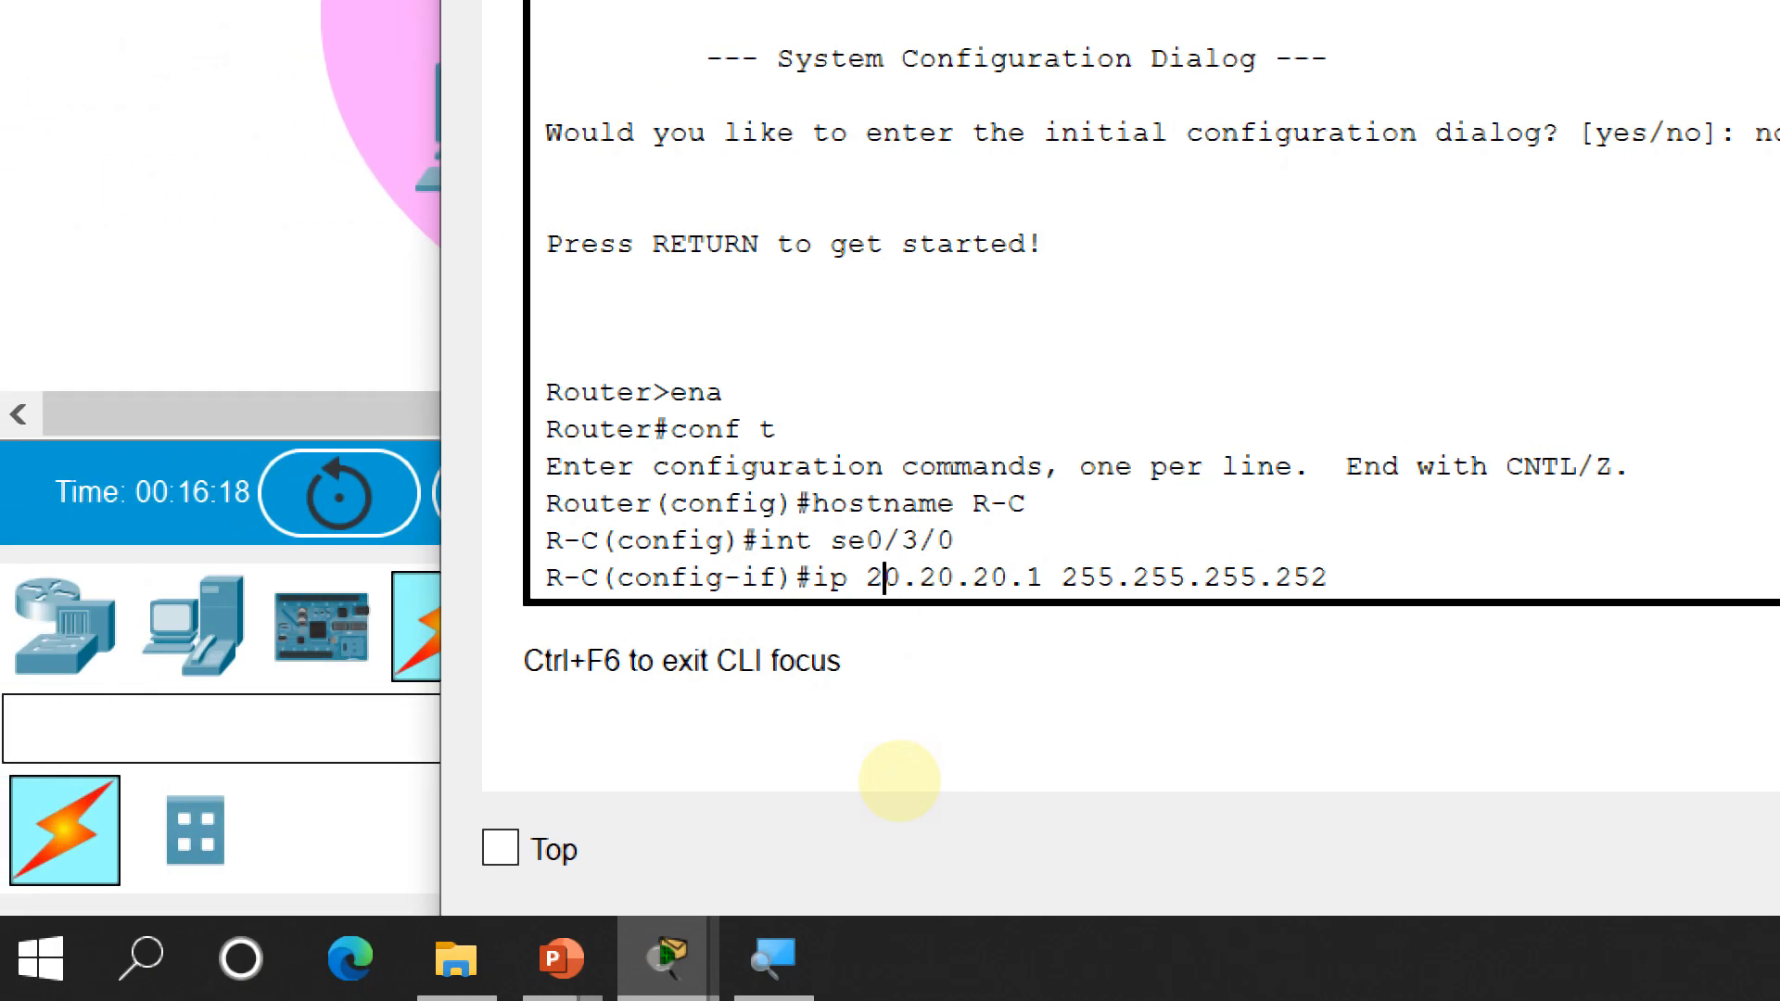
key(Left)
key(Left)
text(ad)
key(Return)
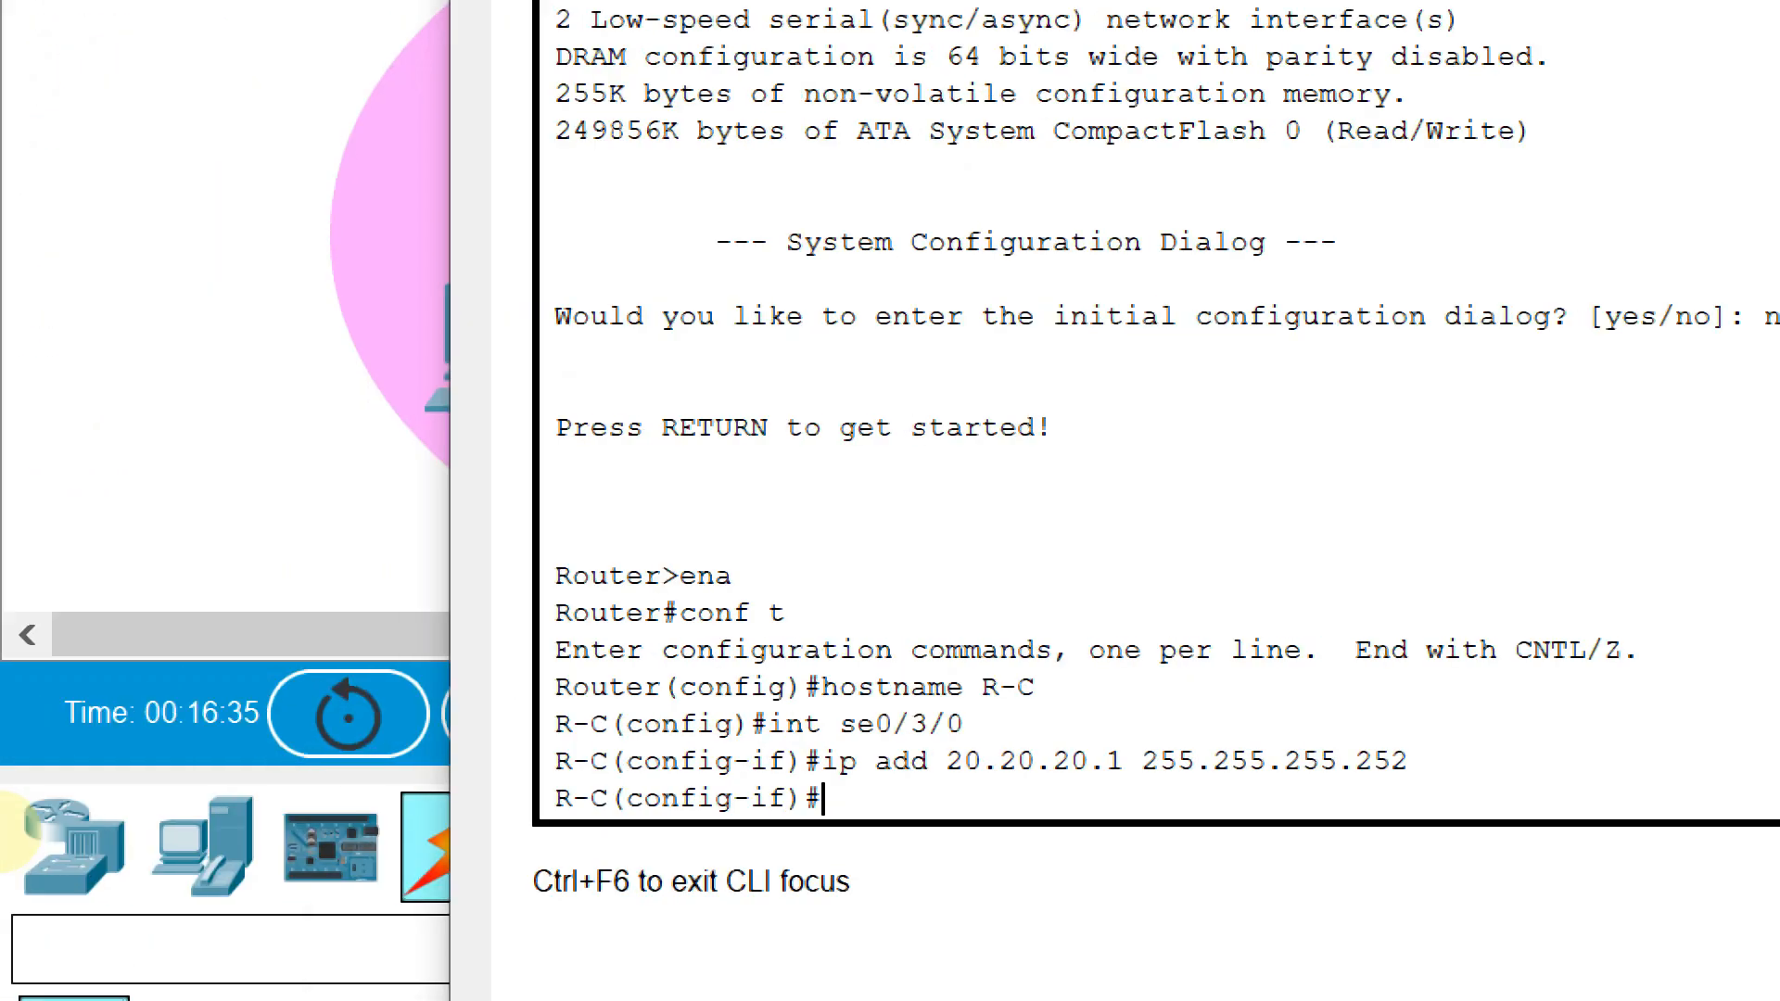
Set clock rate 64000 on Serial0/3/0 and bring it up with no shutdown
text(clo)
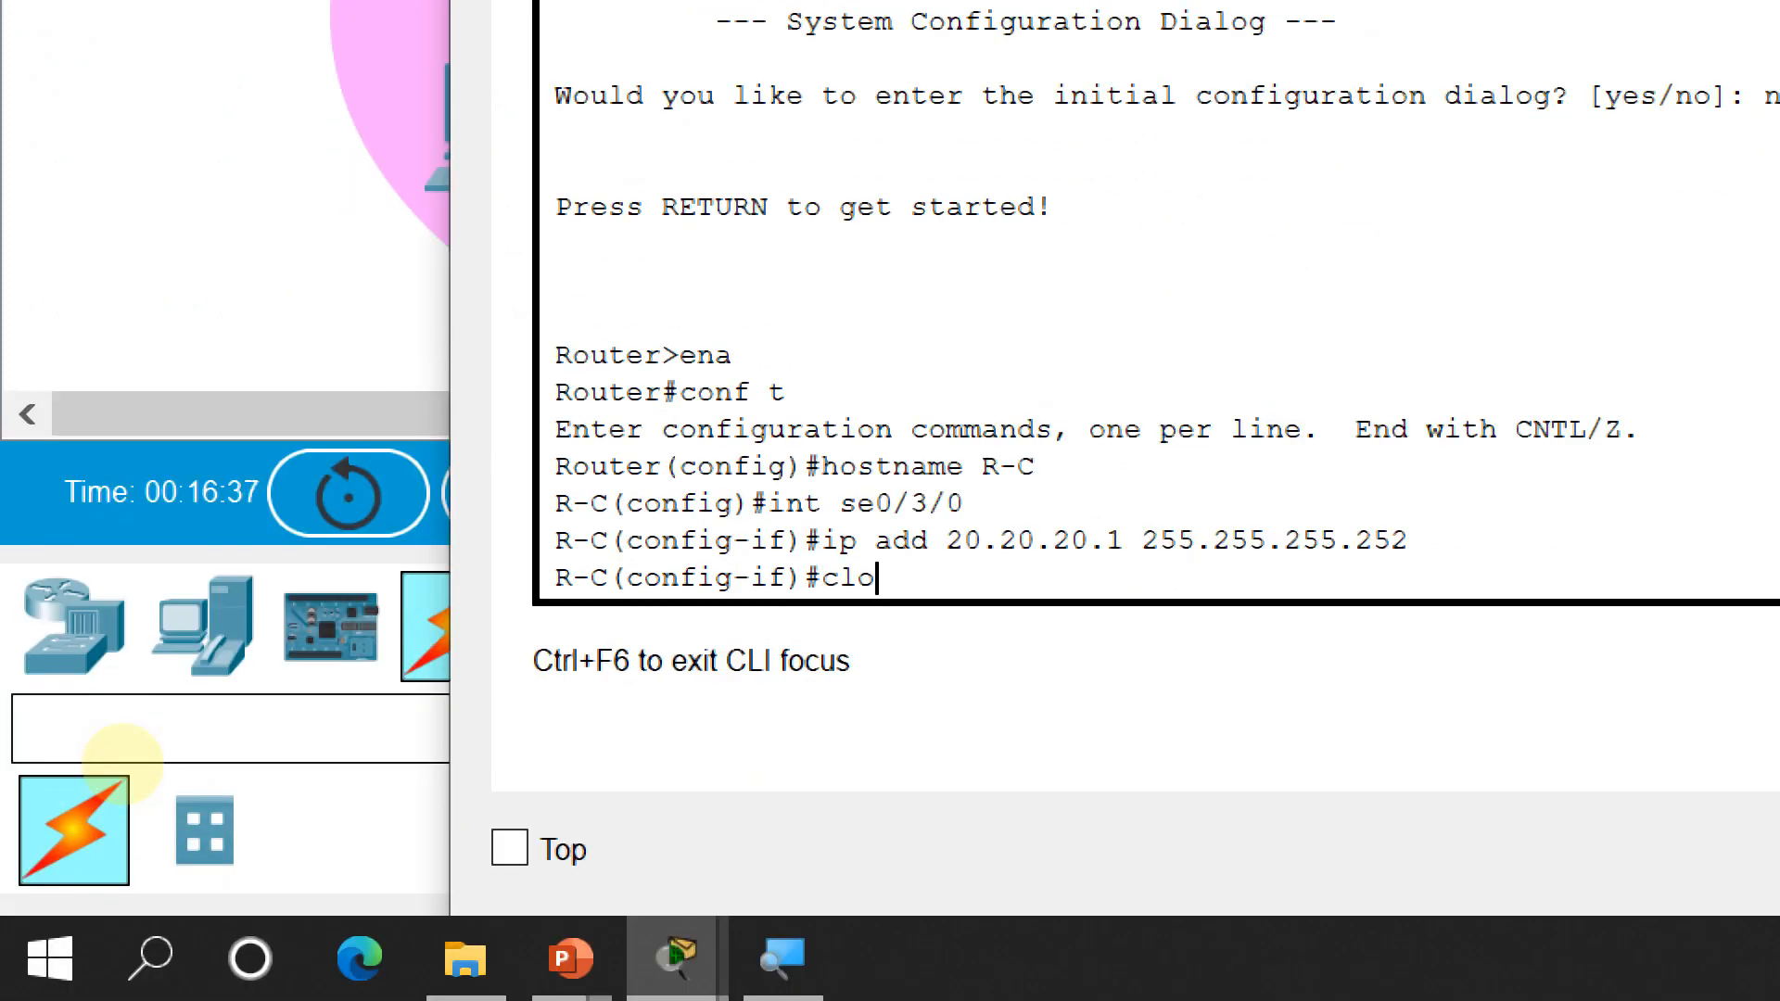
key(Tab)
text(rate )
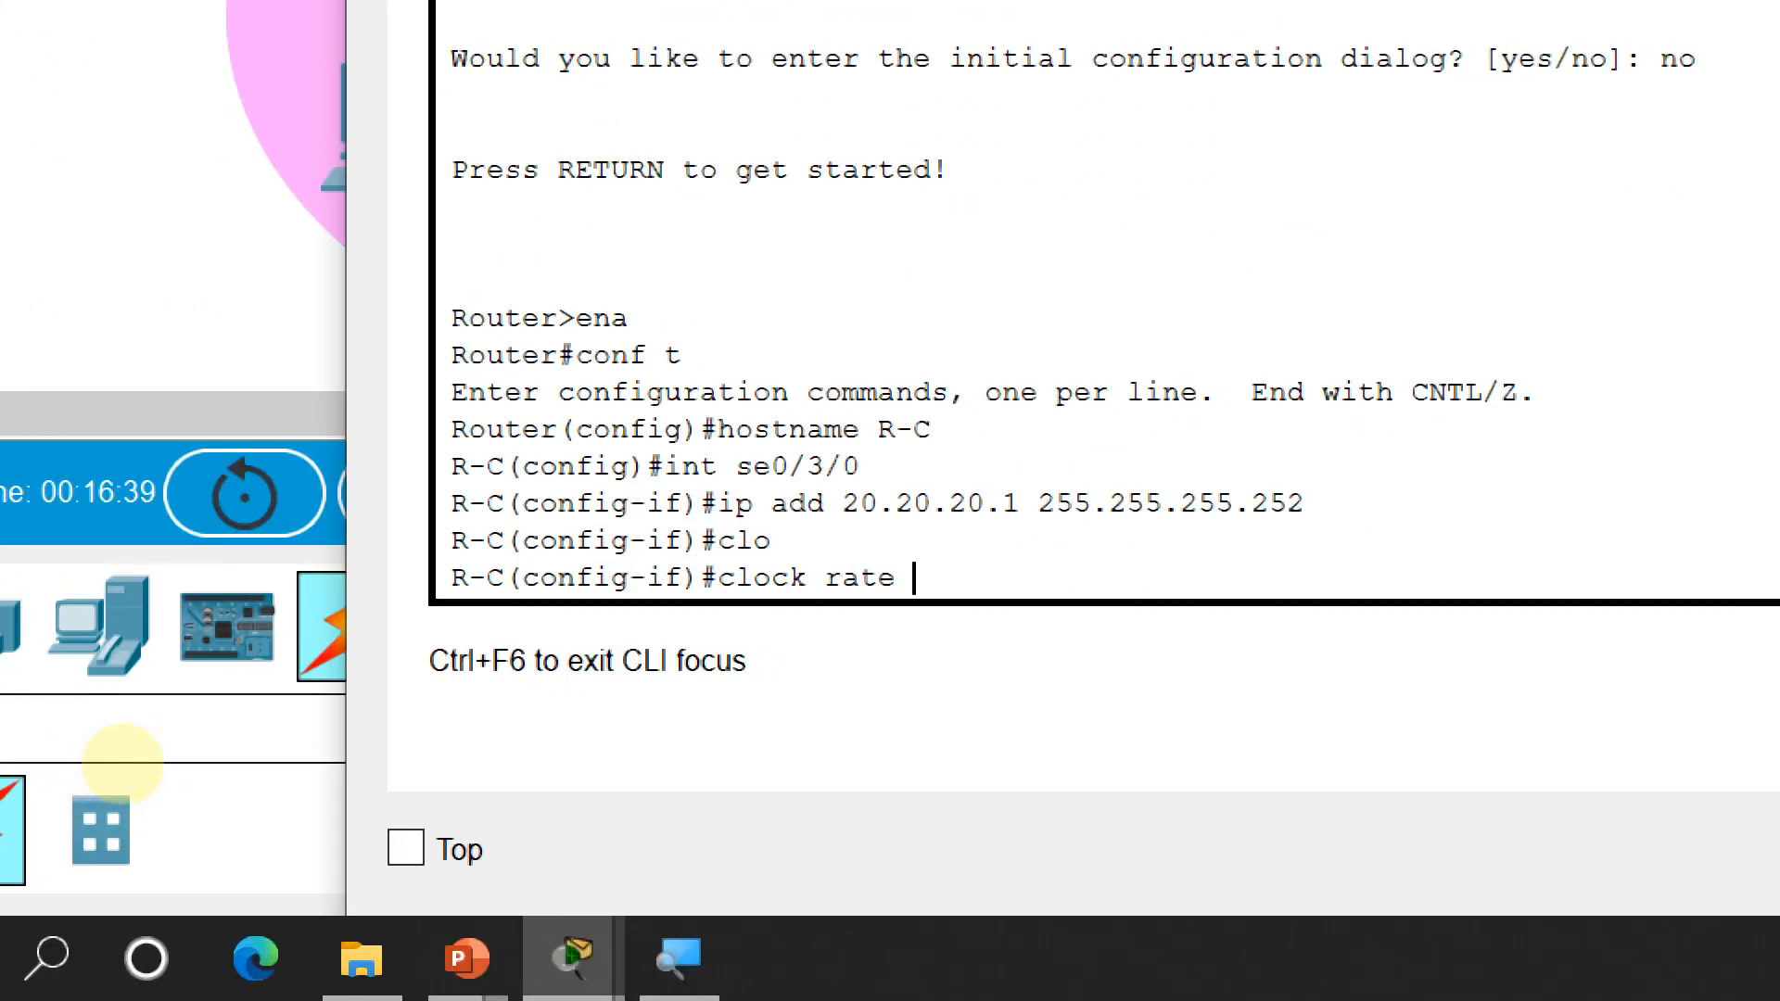
text(64000)
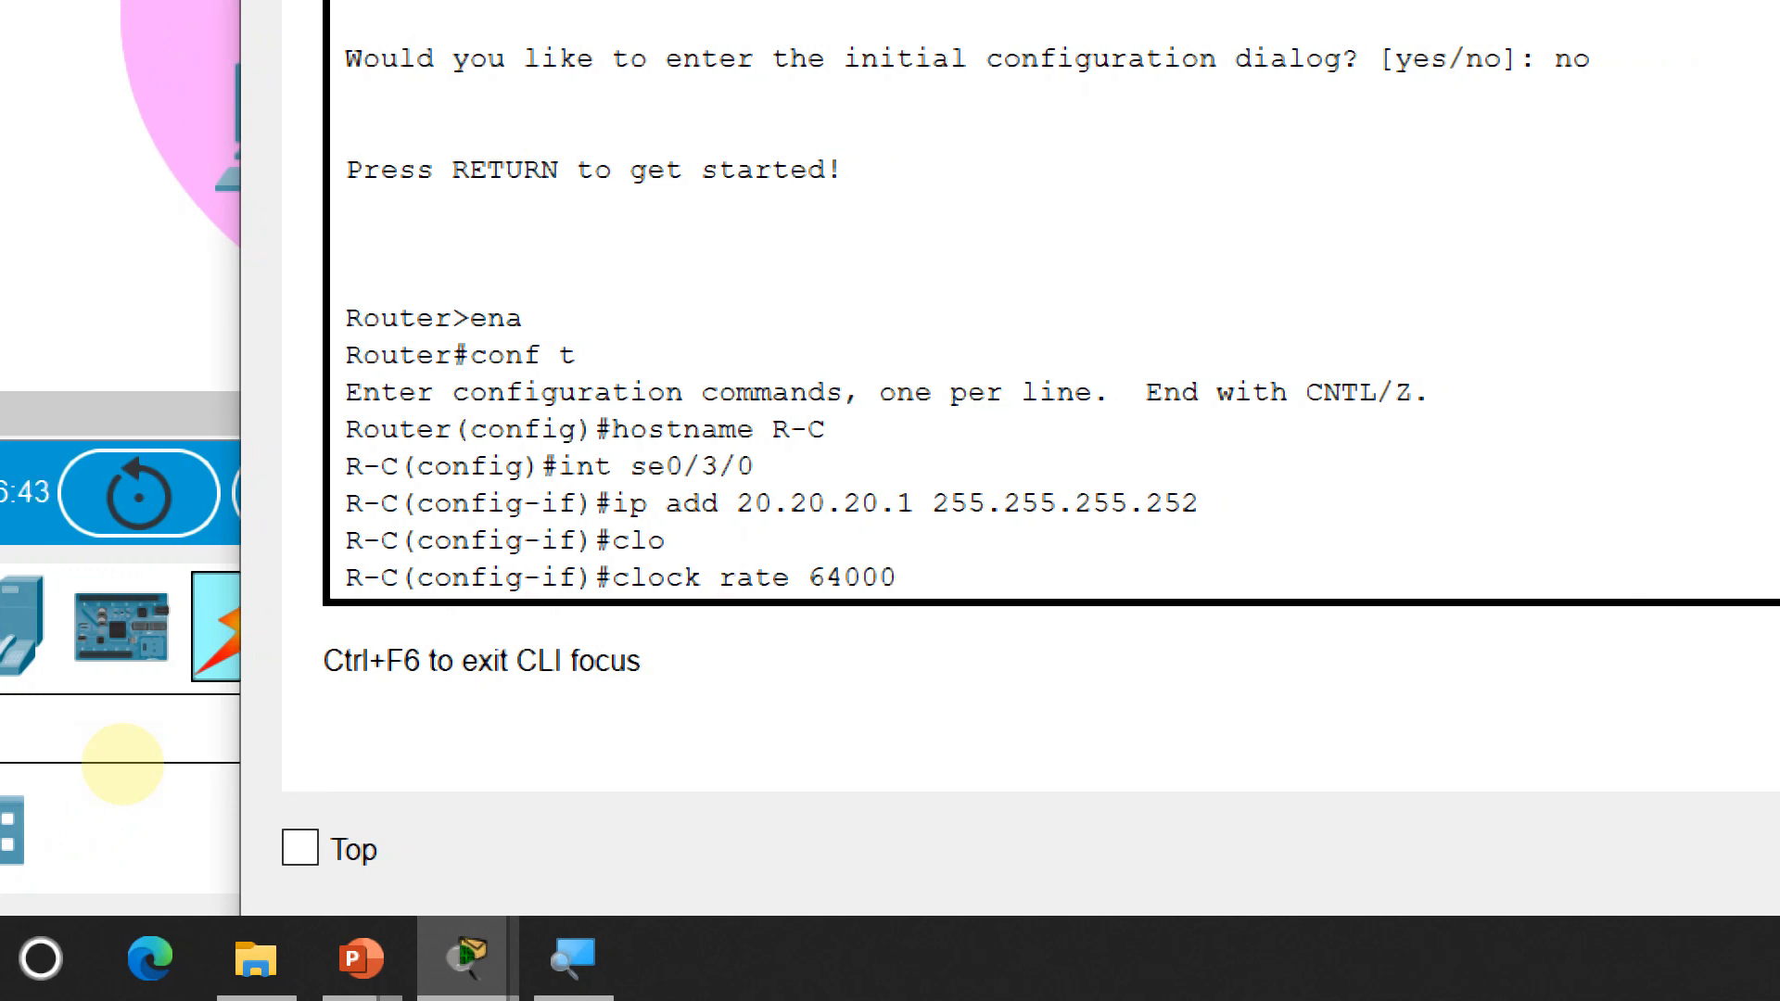
key(Return)
text(bi)
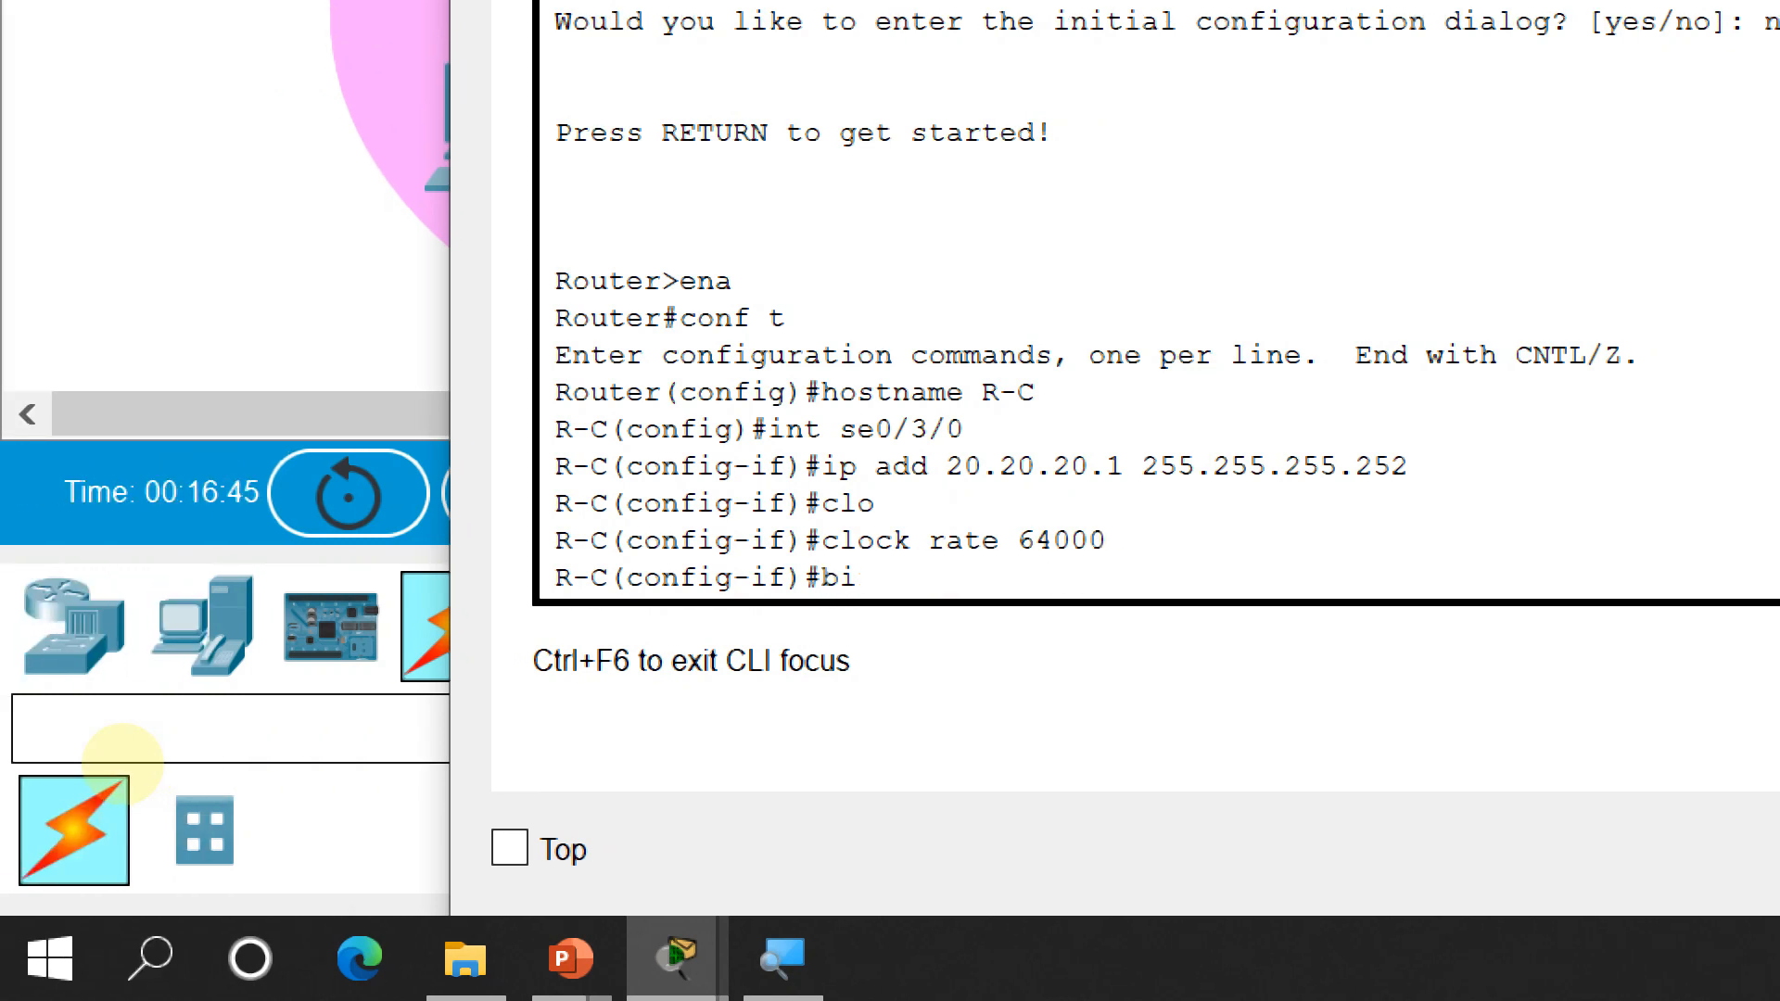
key(BackSpace)
text(no sh)
key(Return)
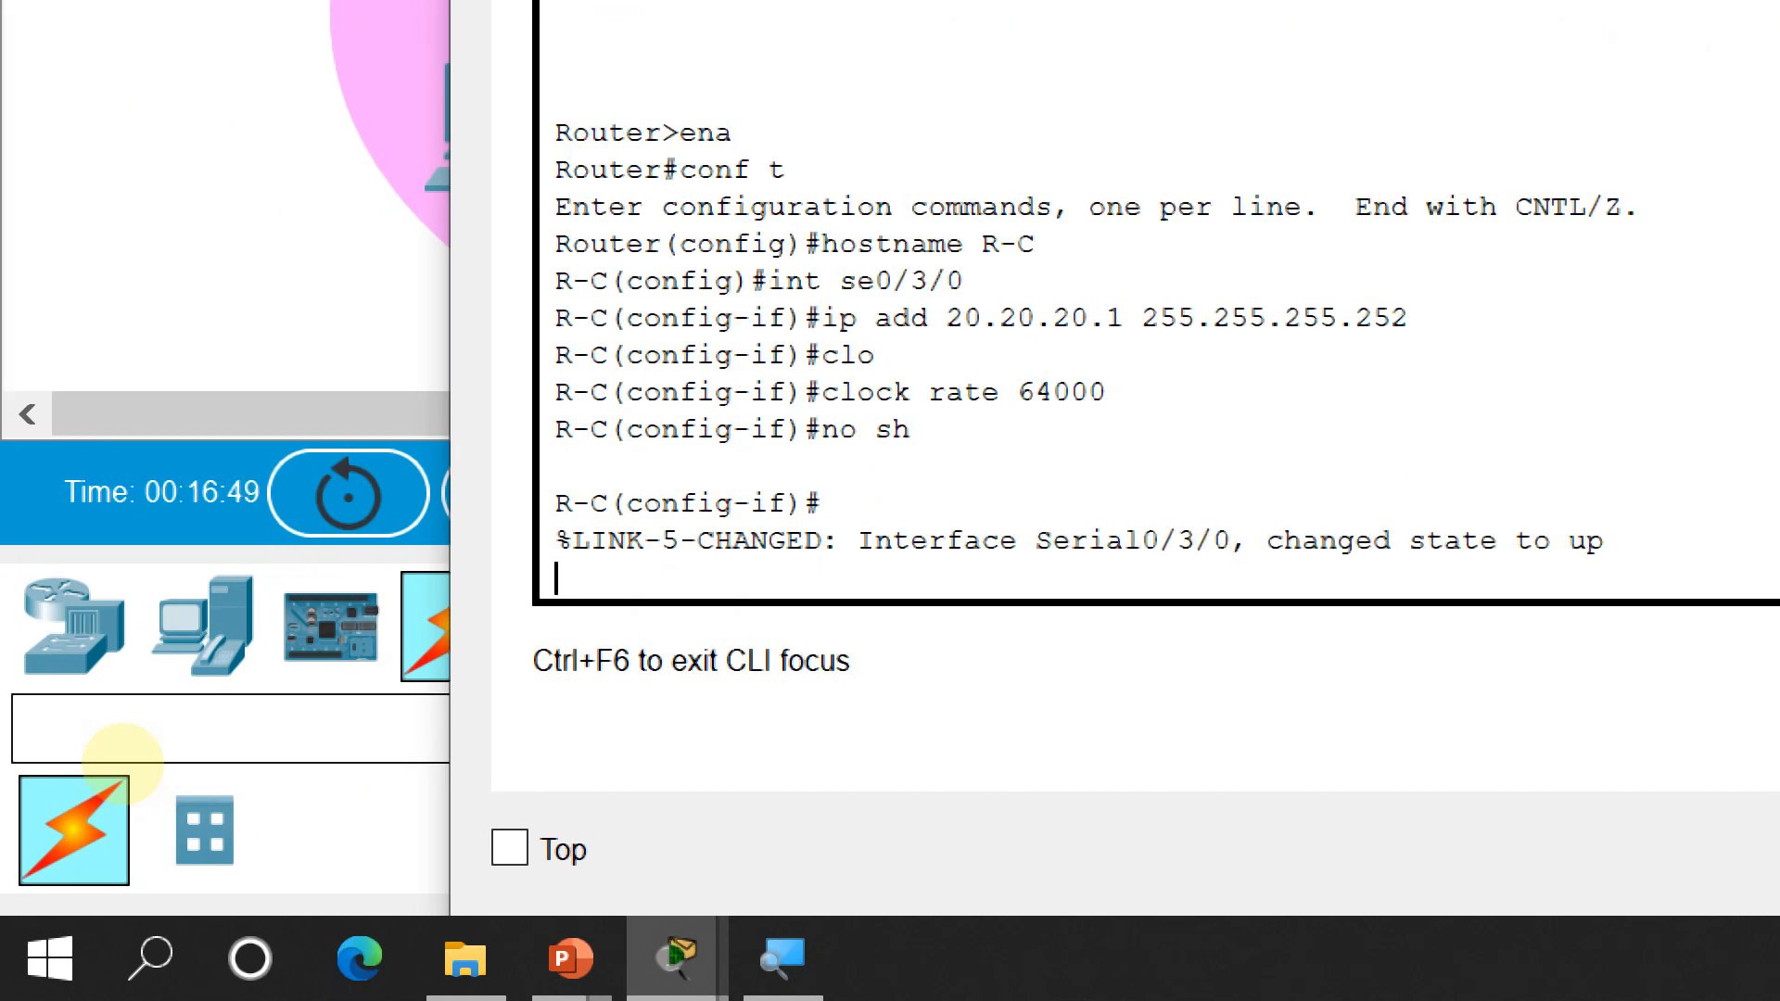
key(Return)
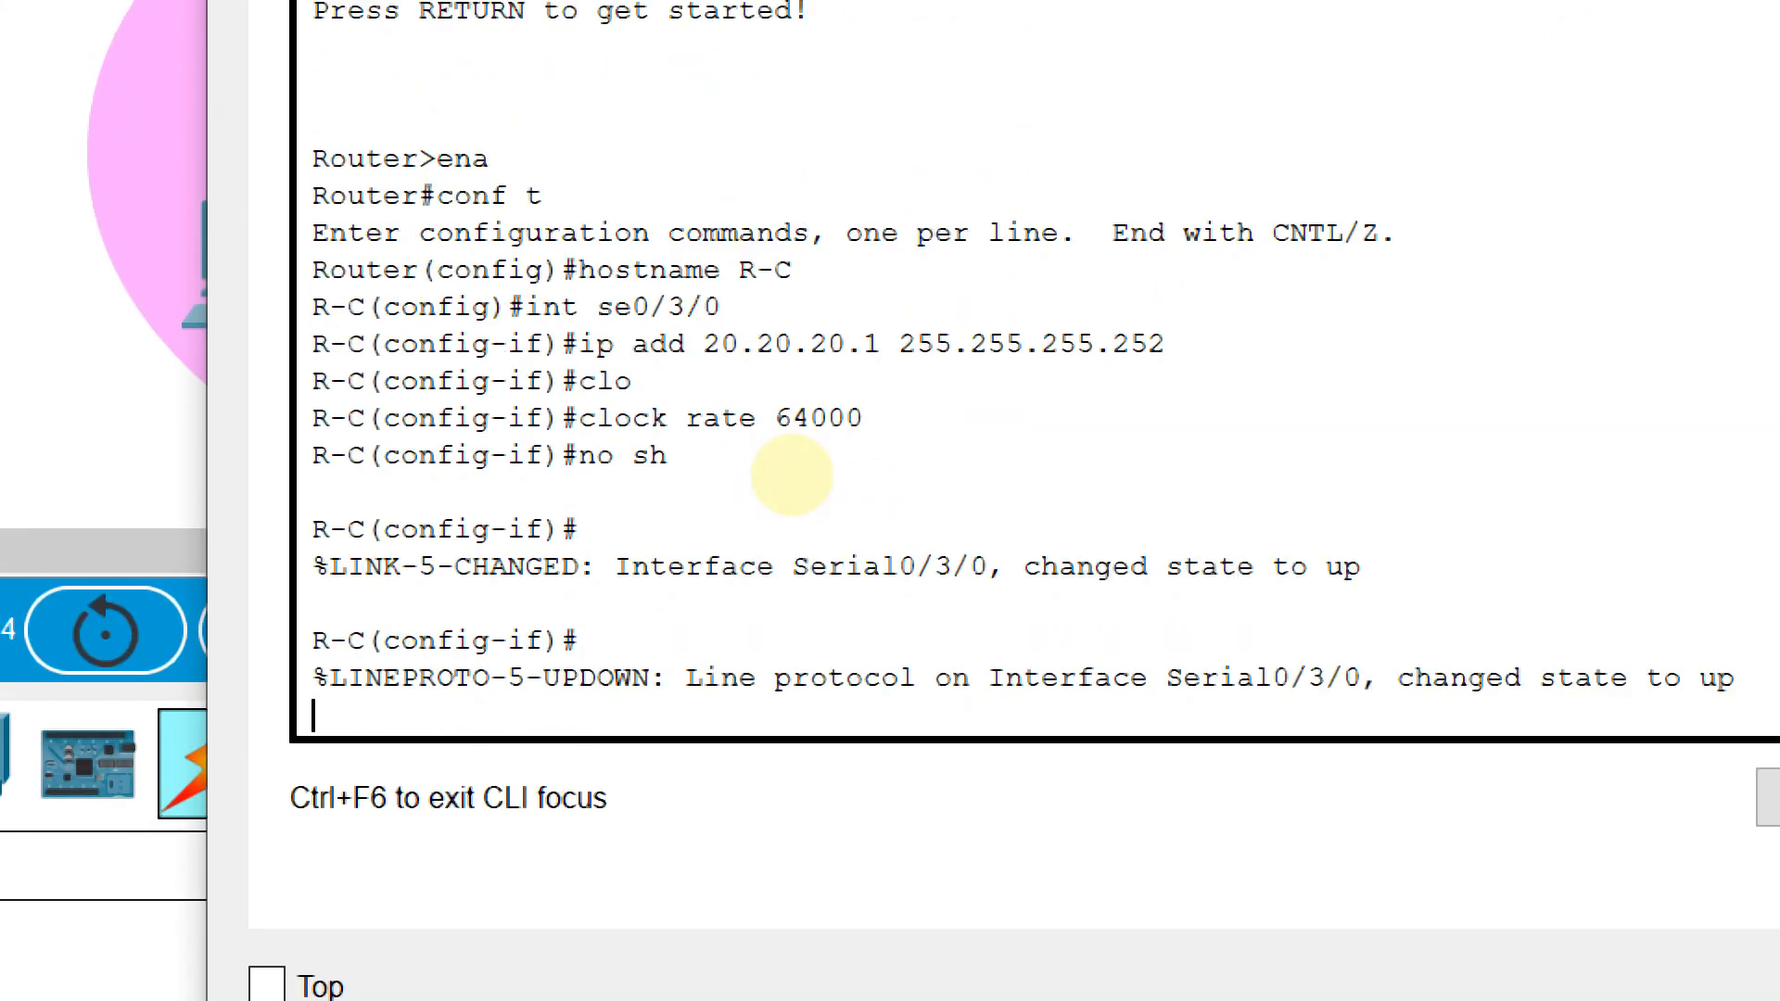
key(Return)
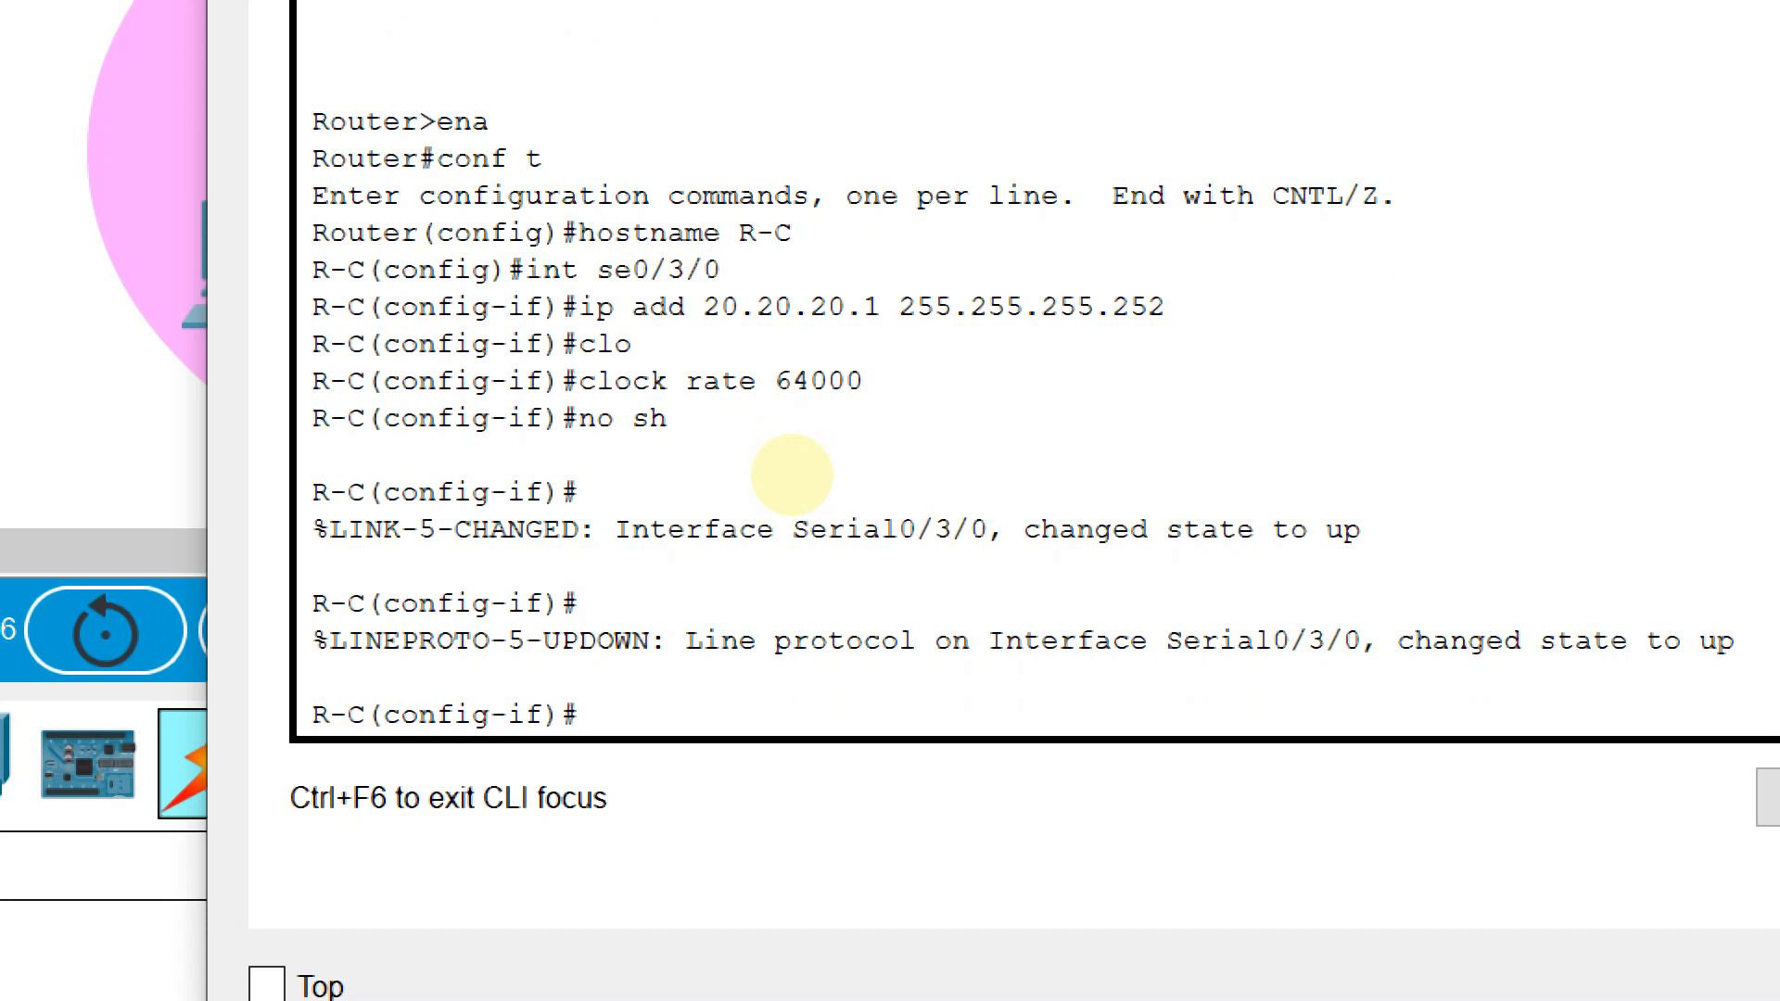
Re-enter interface Serial0/3/0 and reapply clock rate 64000
text(e)
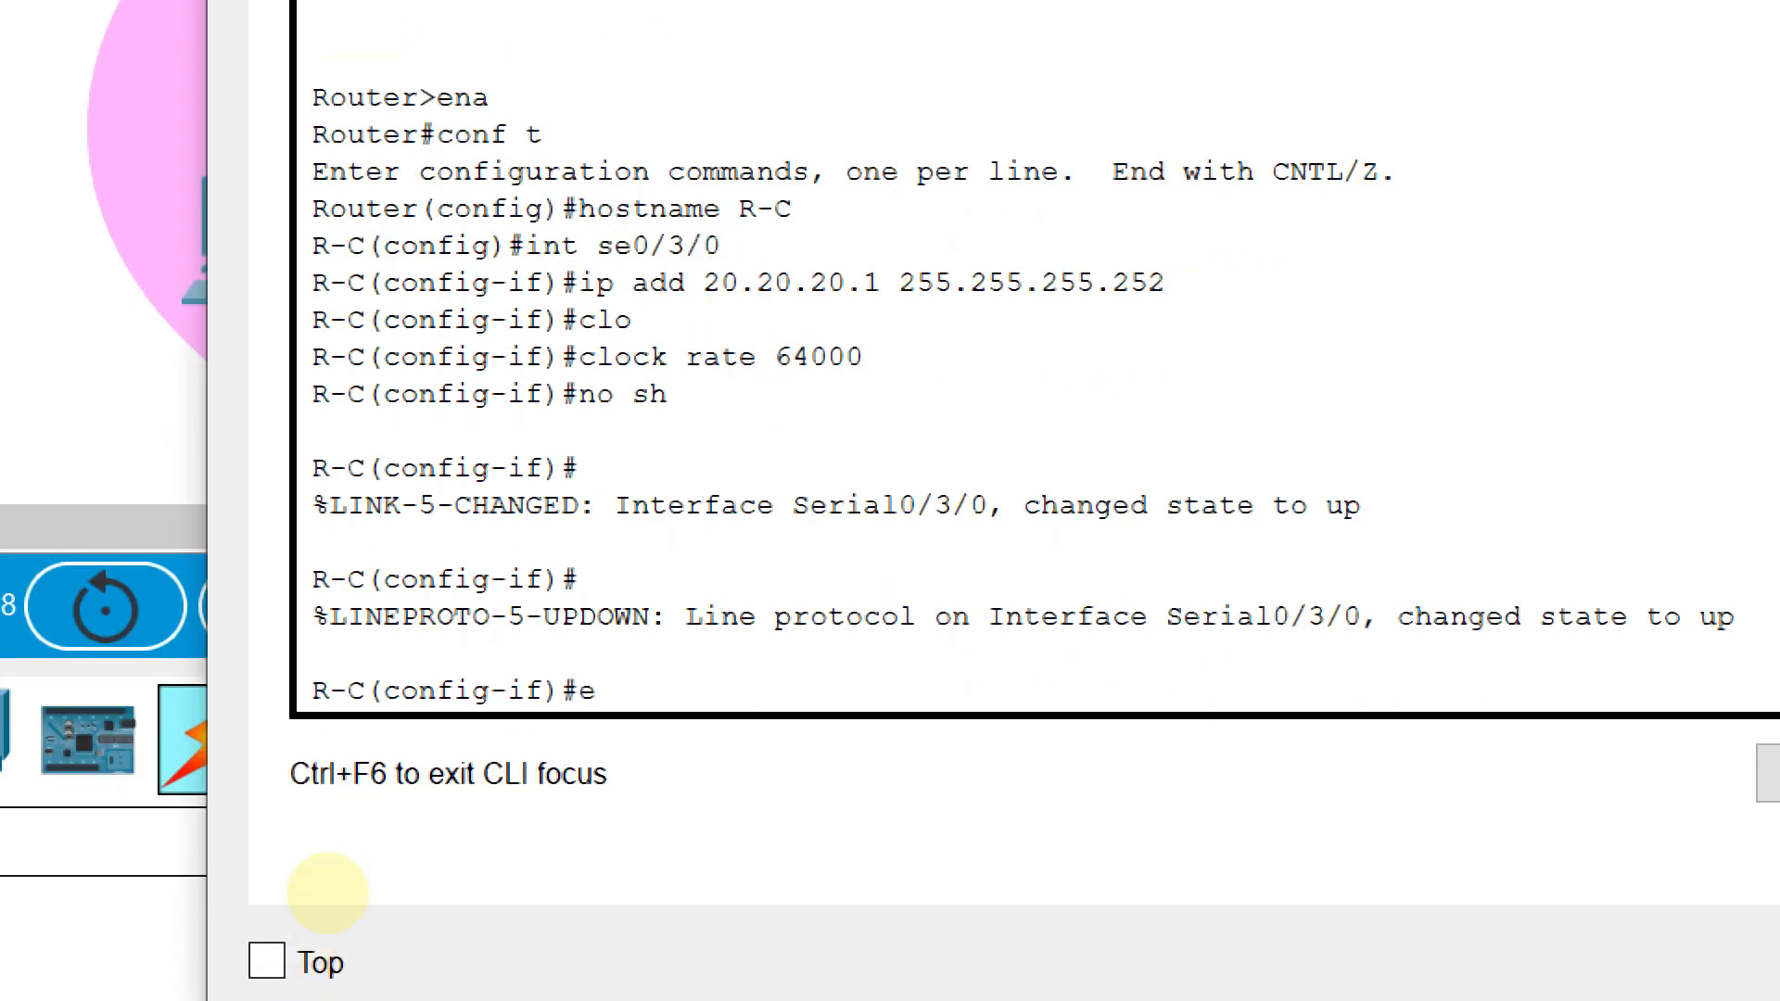
text(xit)
key(Return)
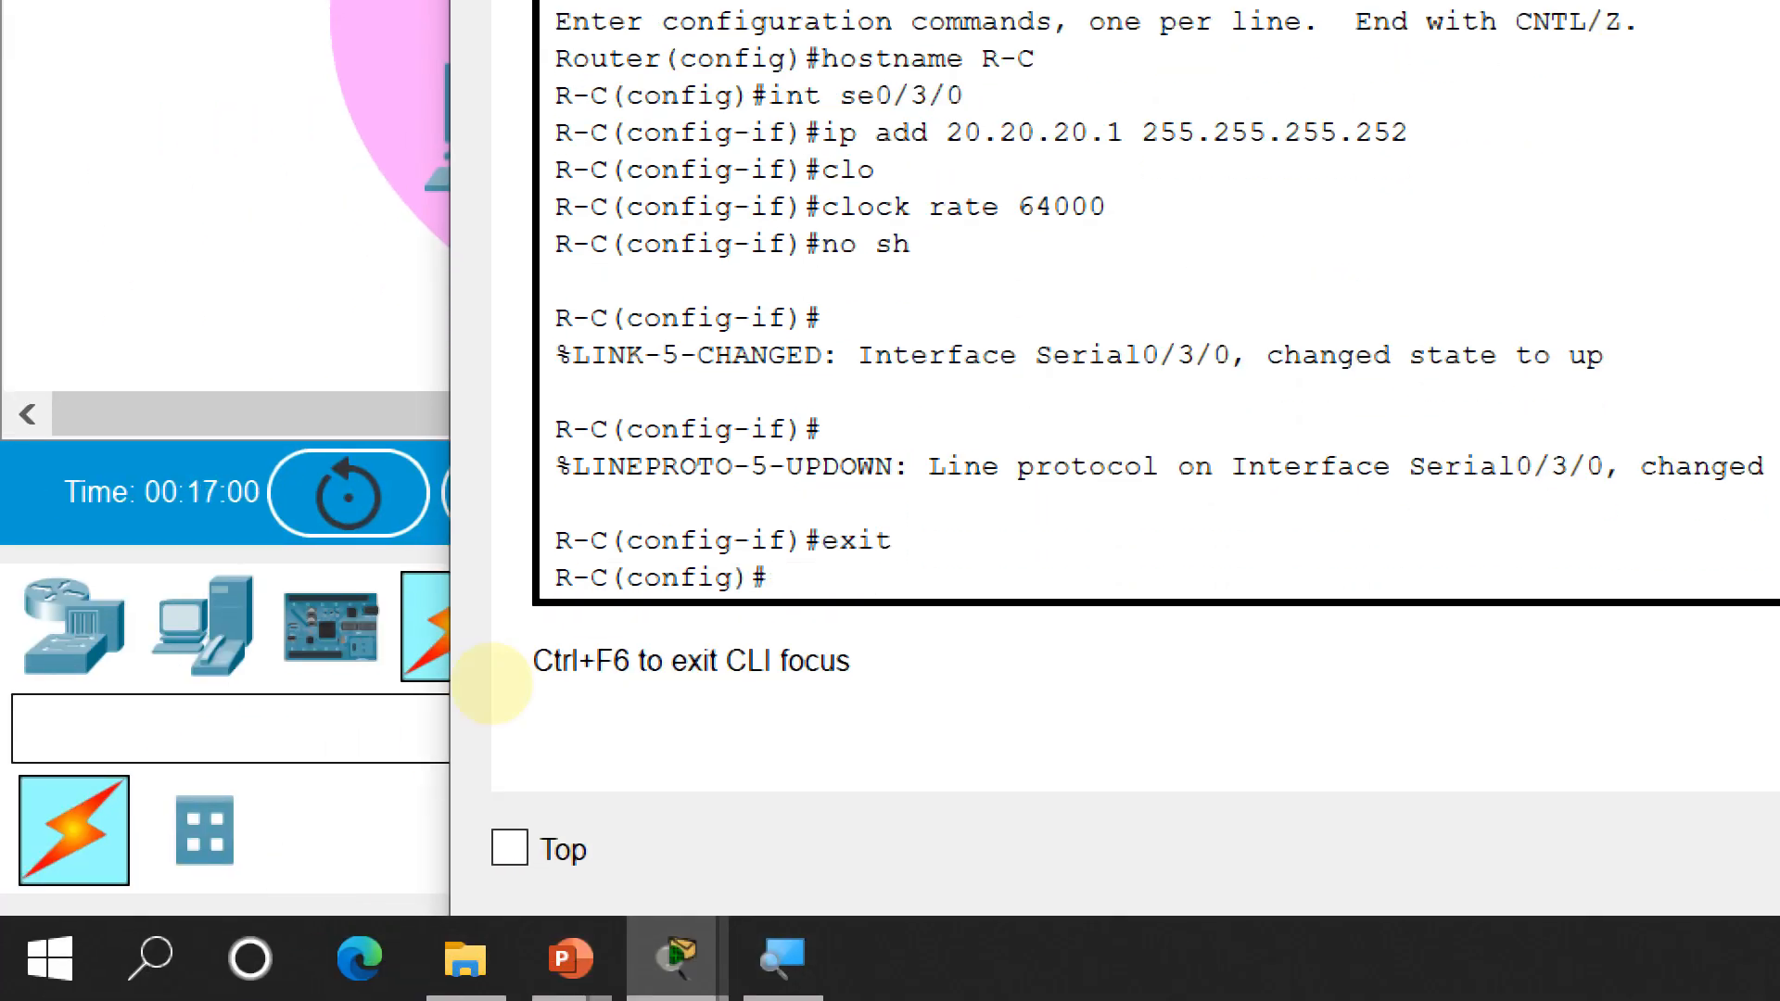
text(int )
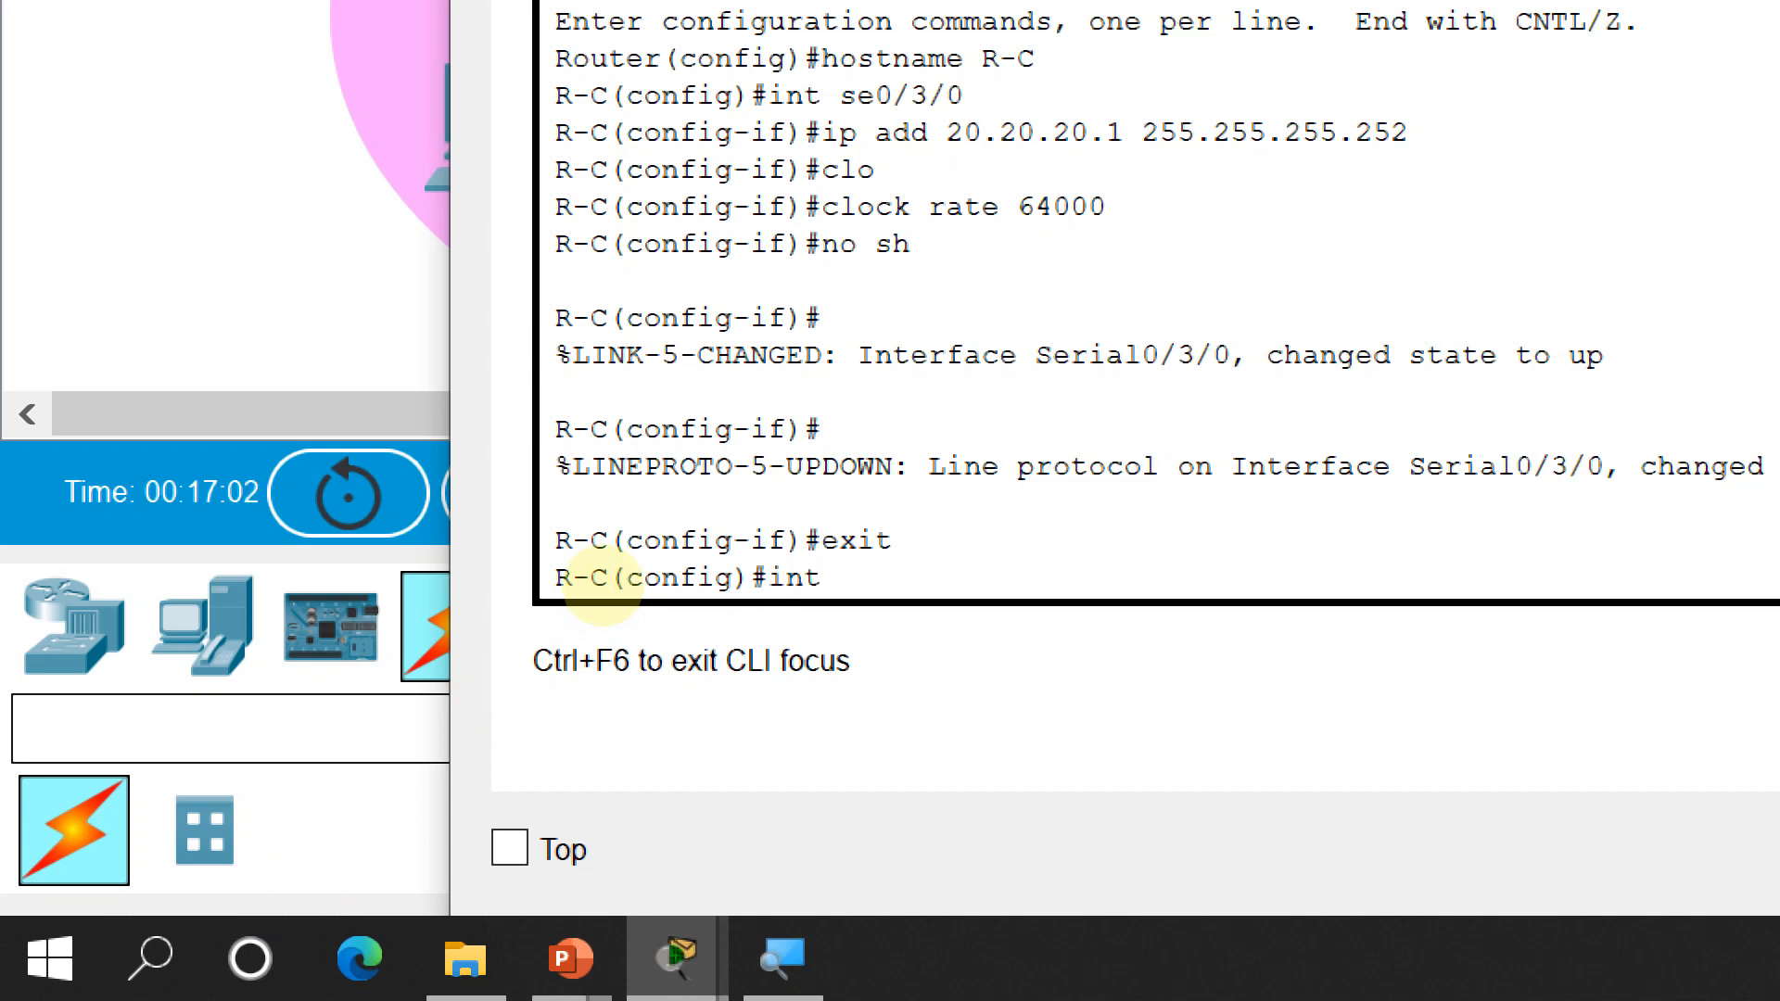
text(se0/3/)
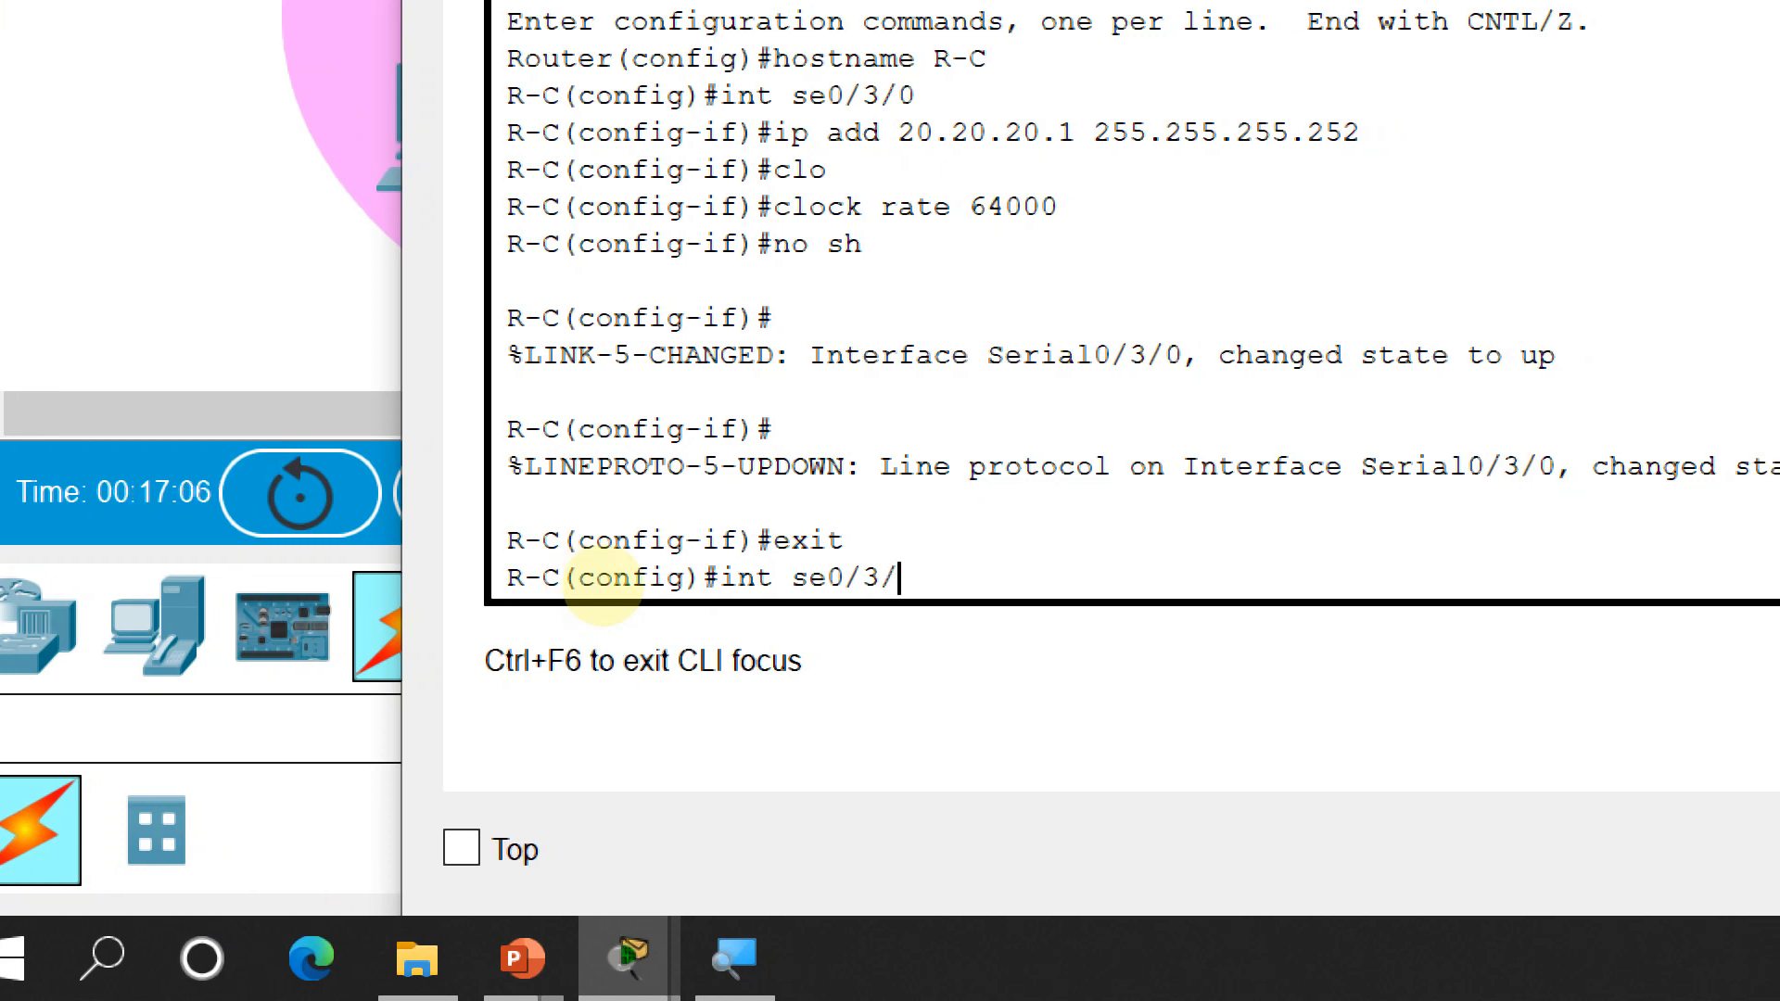
text(0)
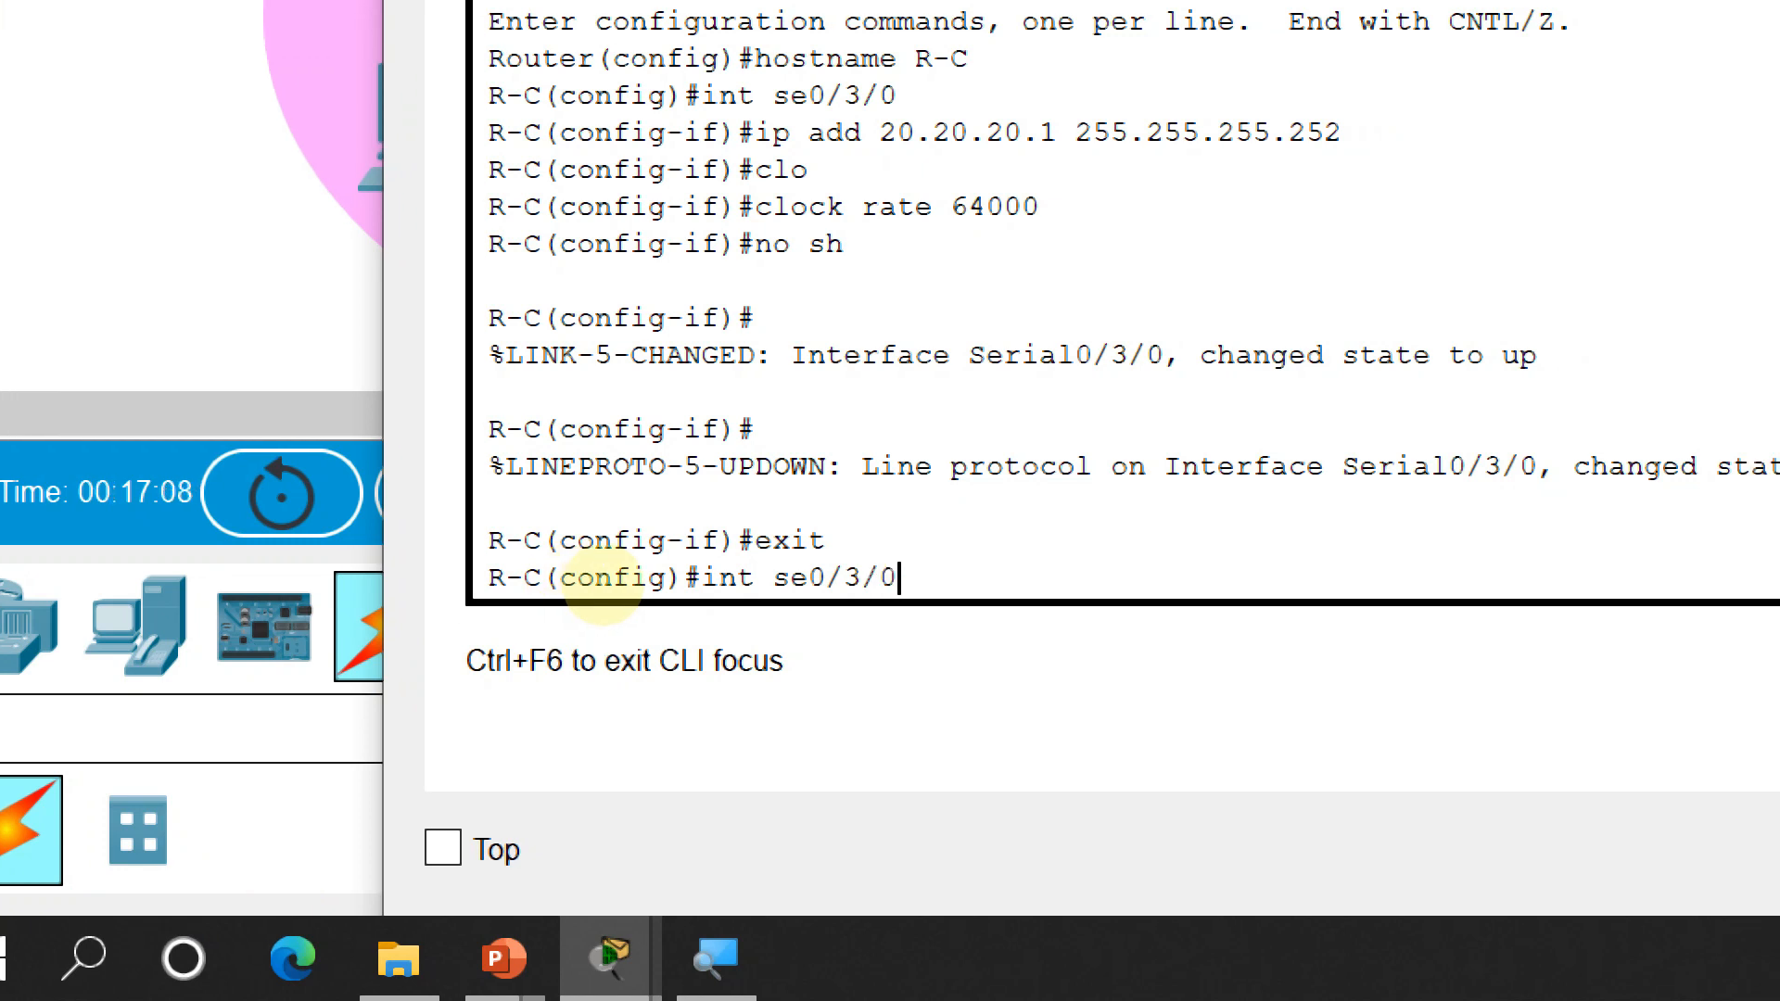
key(Return)
text(clk)
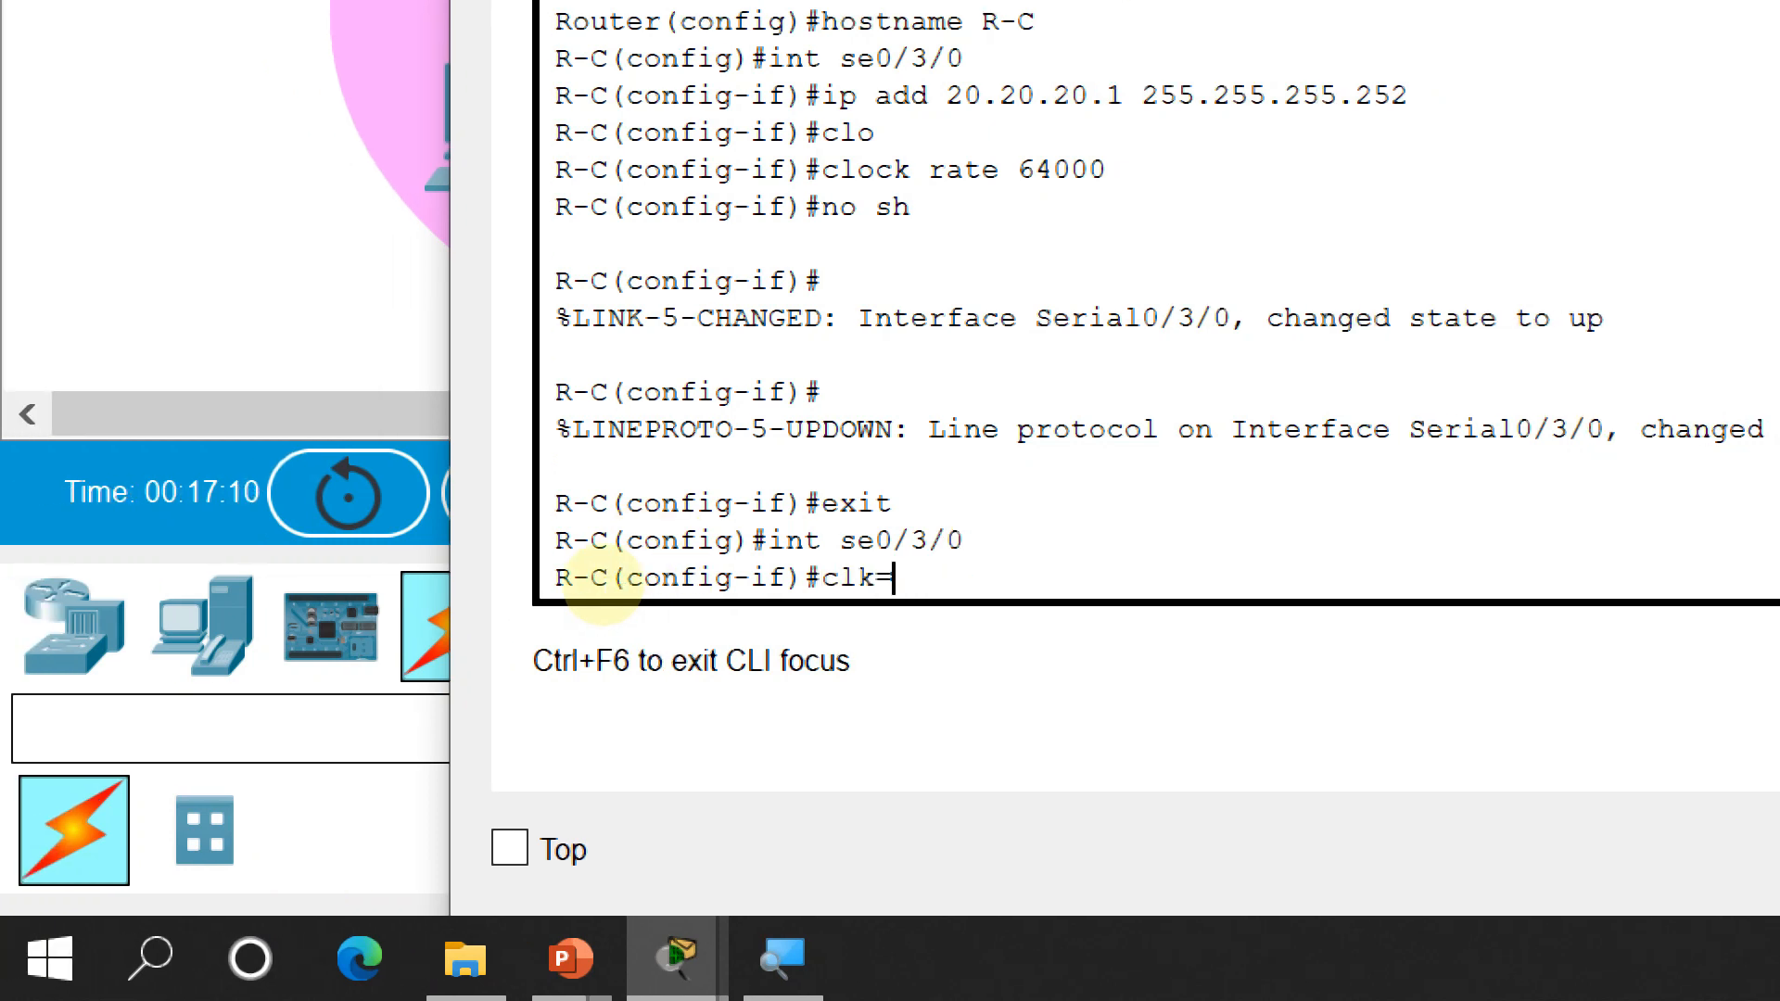
key(BackSpace)
key(Tab)
text(rate)
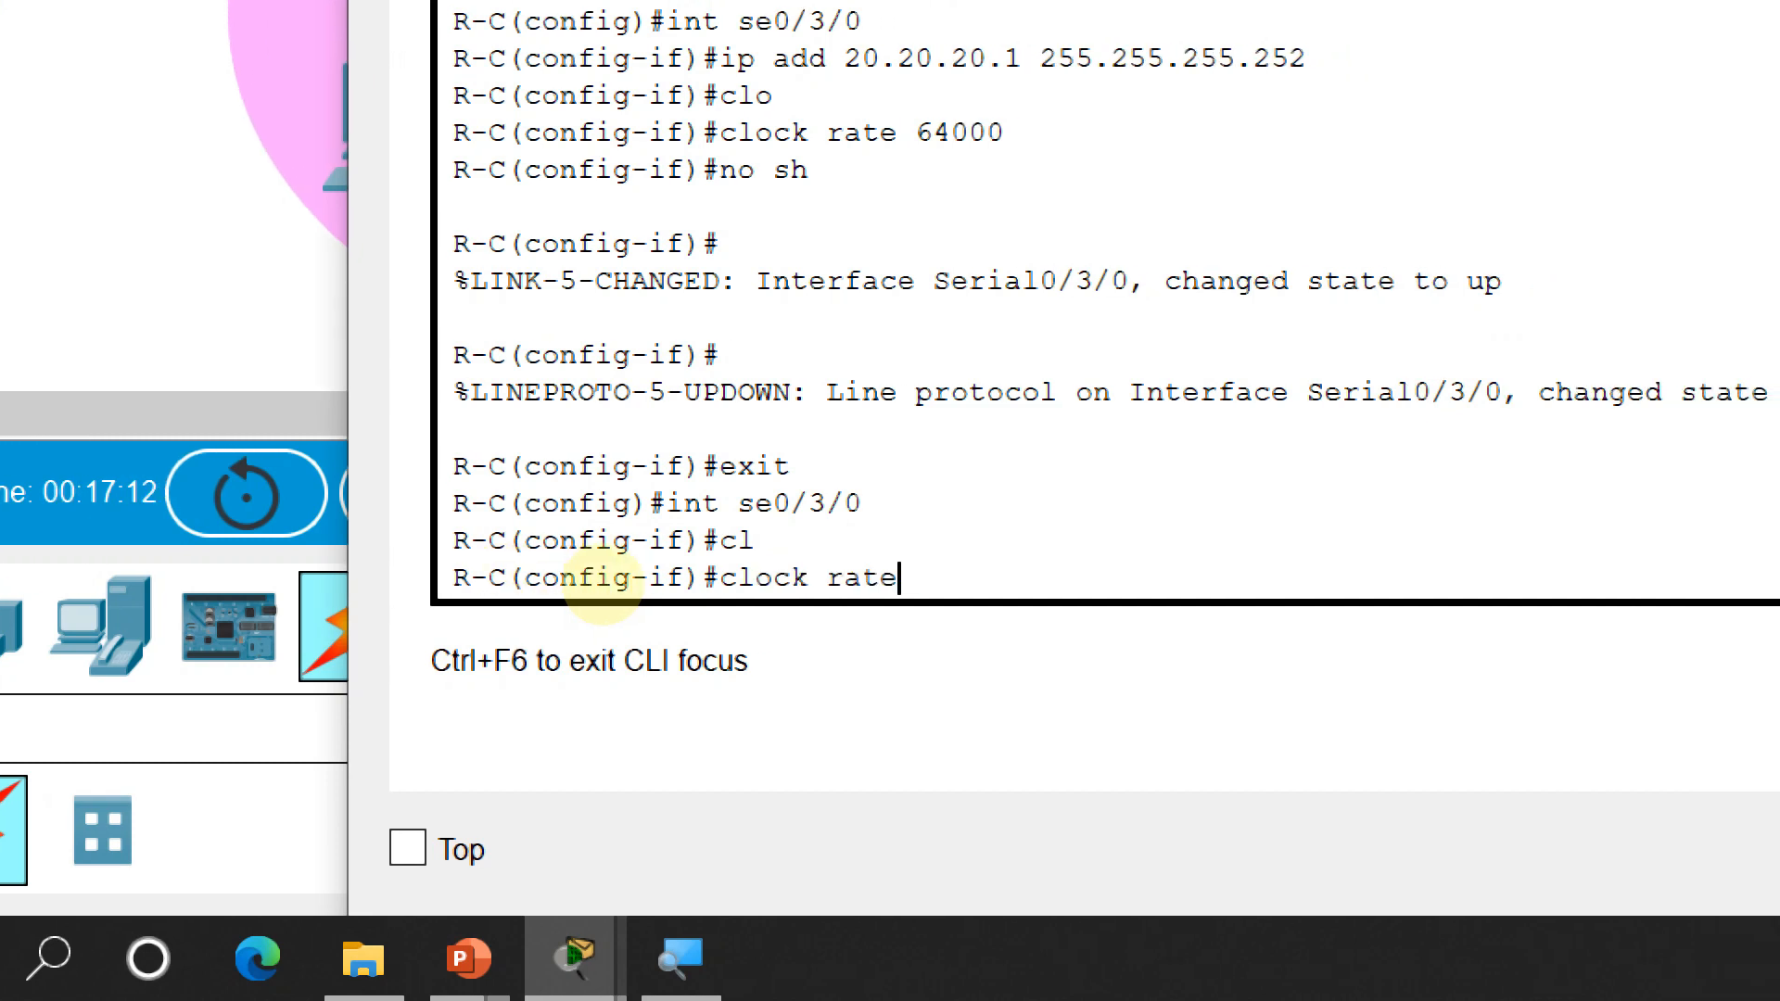
text( 64000)
key(Return)
Leave configuration mode with end, then return to global configuration with conf t
text(end)
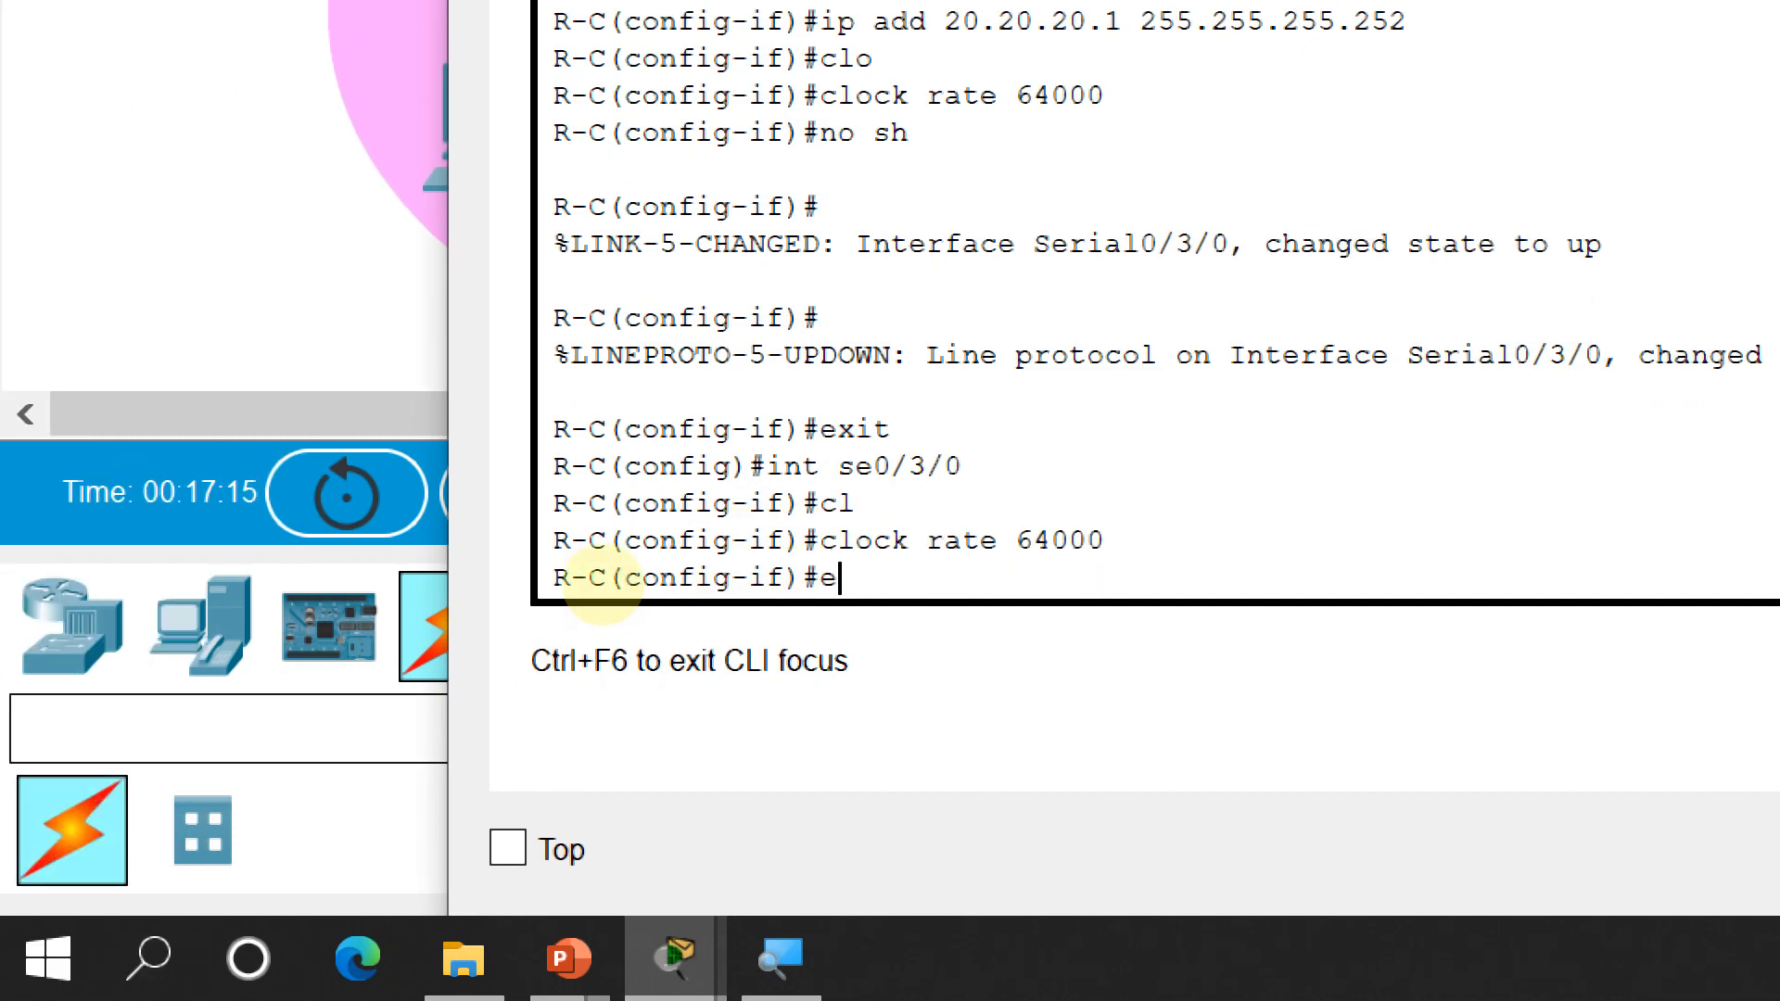
key(Return)
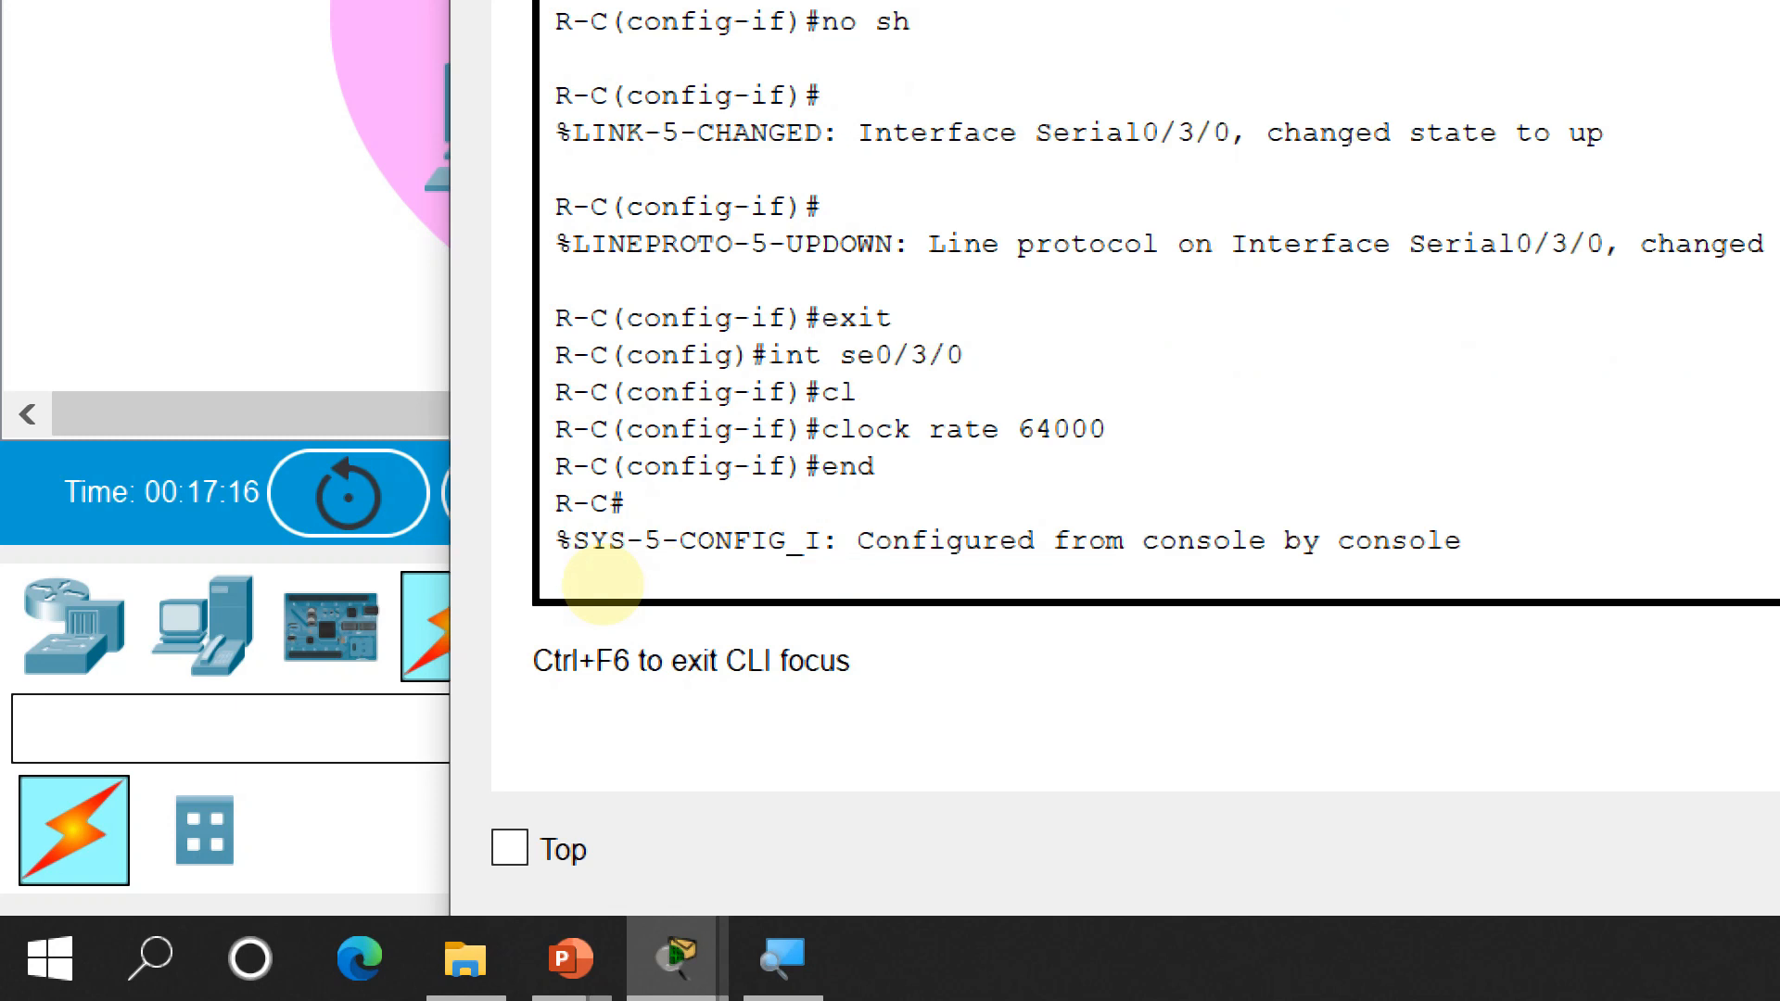
text(ex)
key(BackSpace)
key(BackSpace)
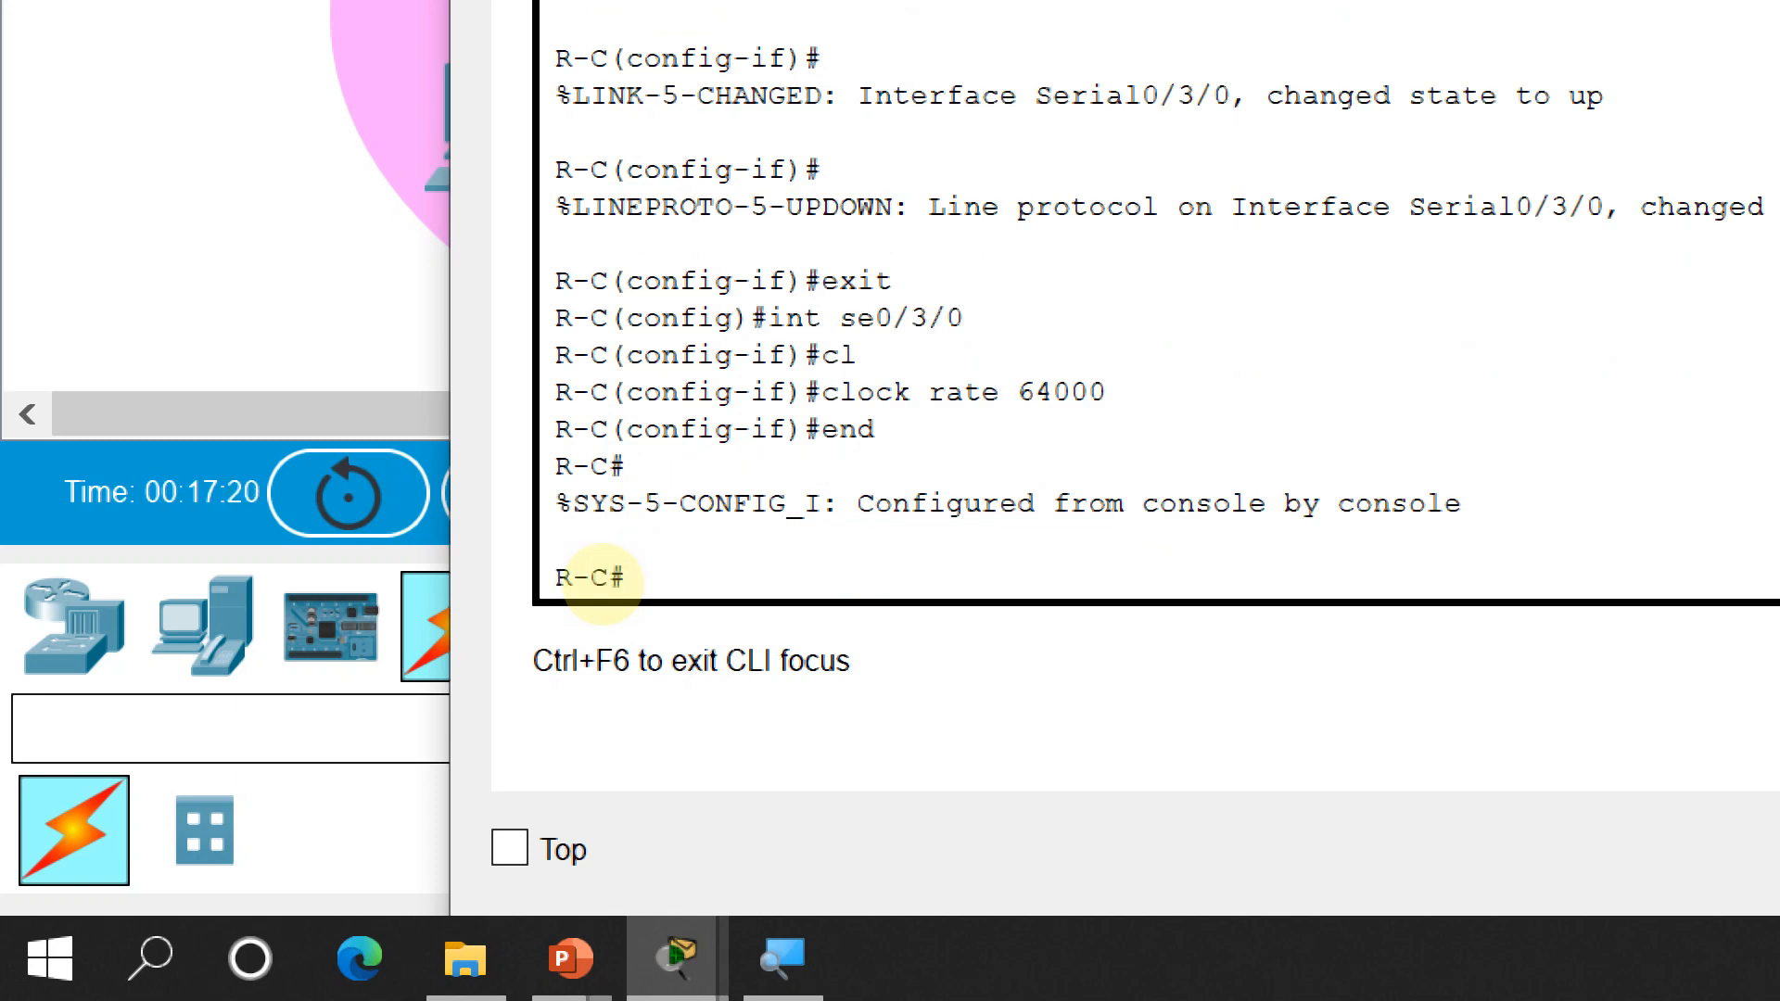
text(conf t)
key(Return)
Create the DHCP pool dhcp-C on R-C
text(ip dhcp p)
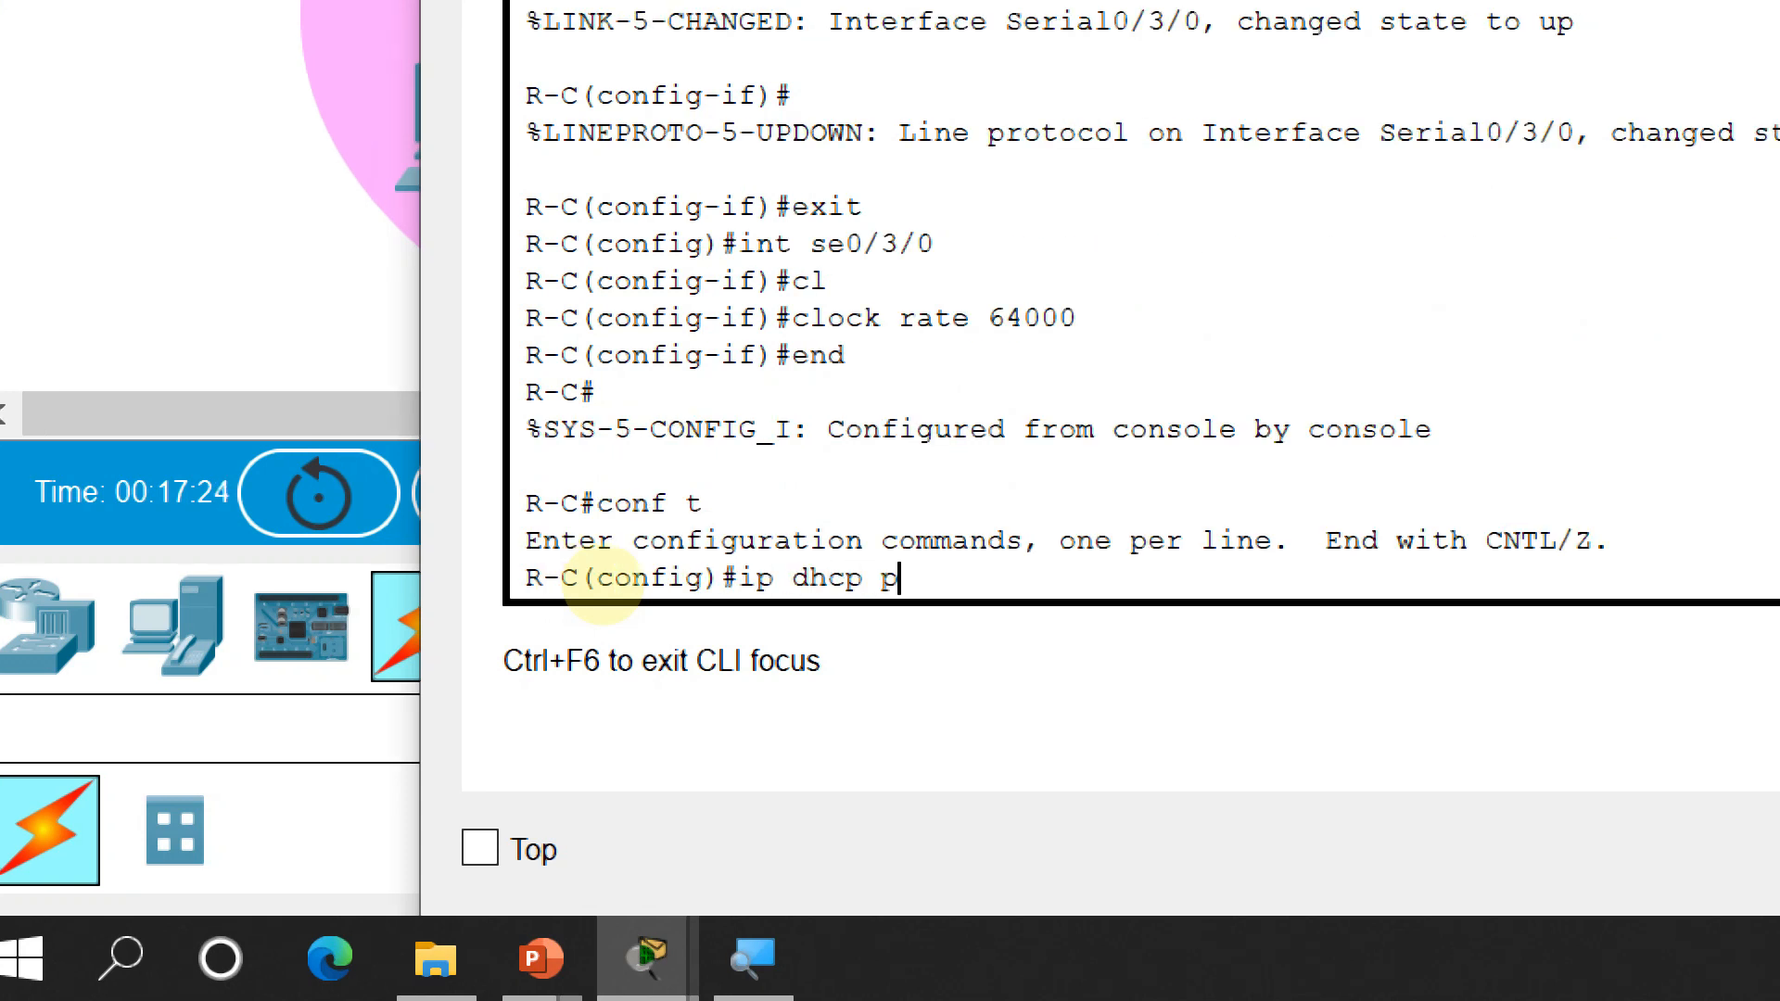
text(oll)
key(BackSpace)
key(BackSpace)
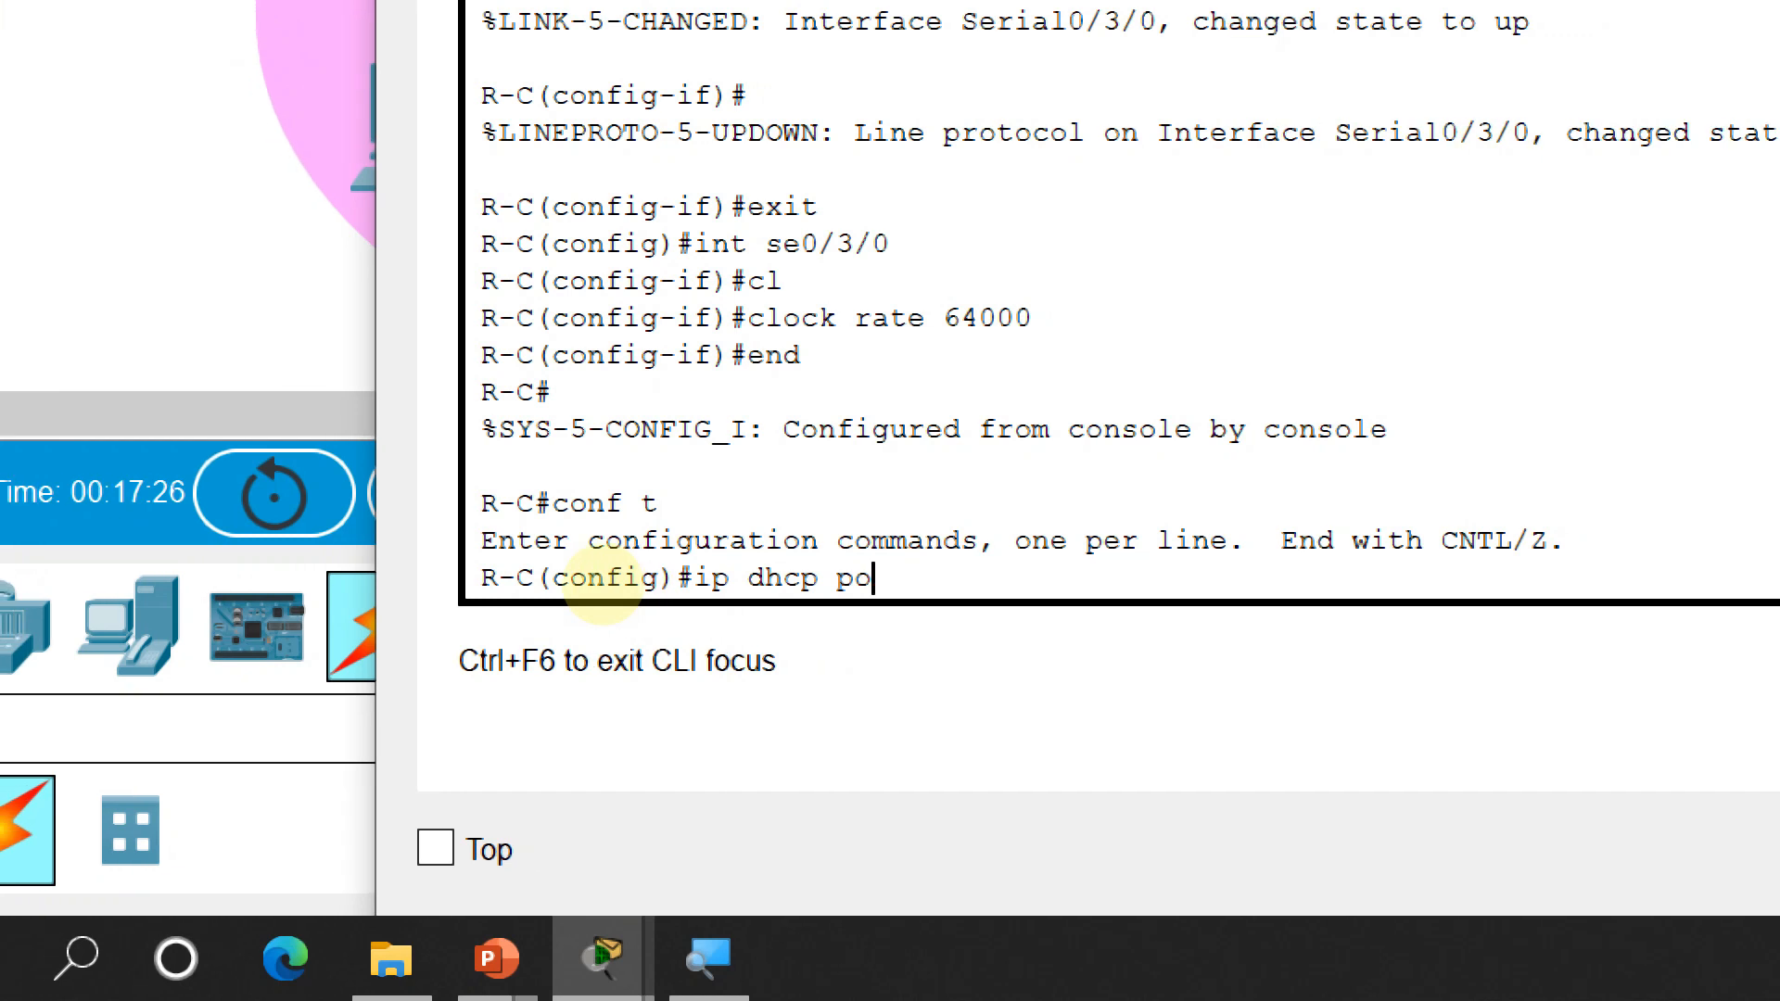
key(Tab)
text(dhcp-)
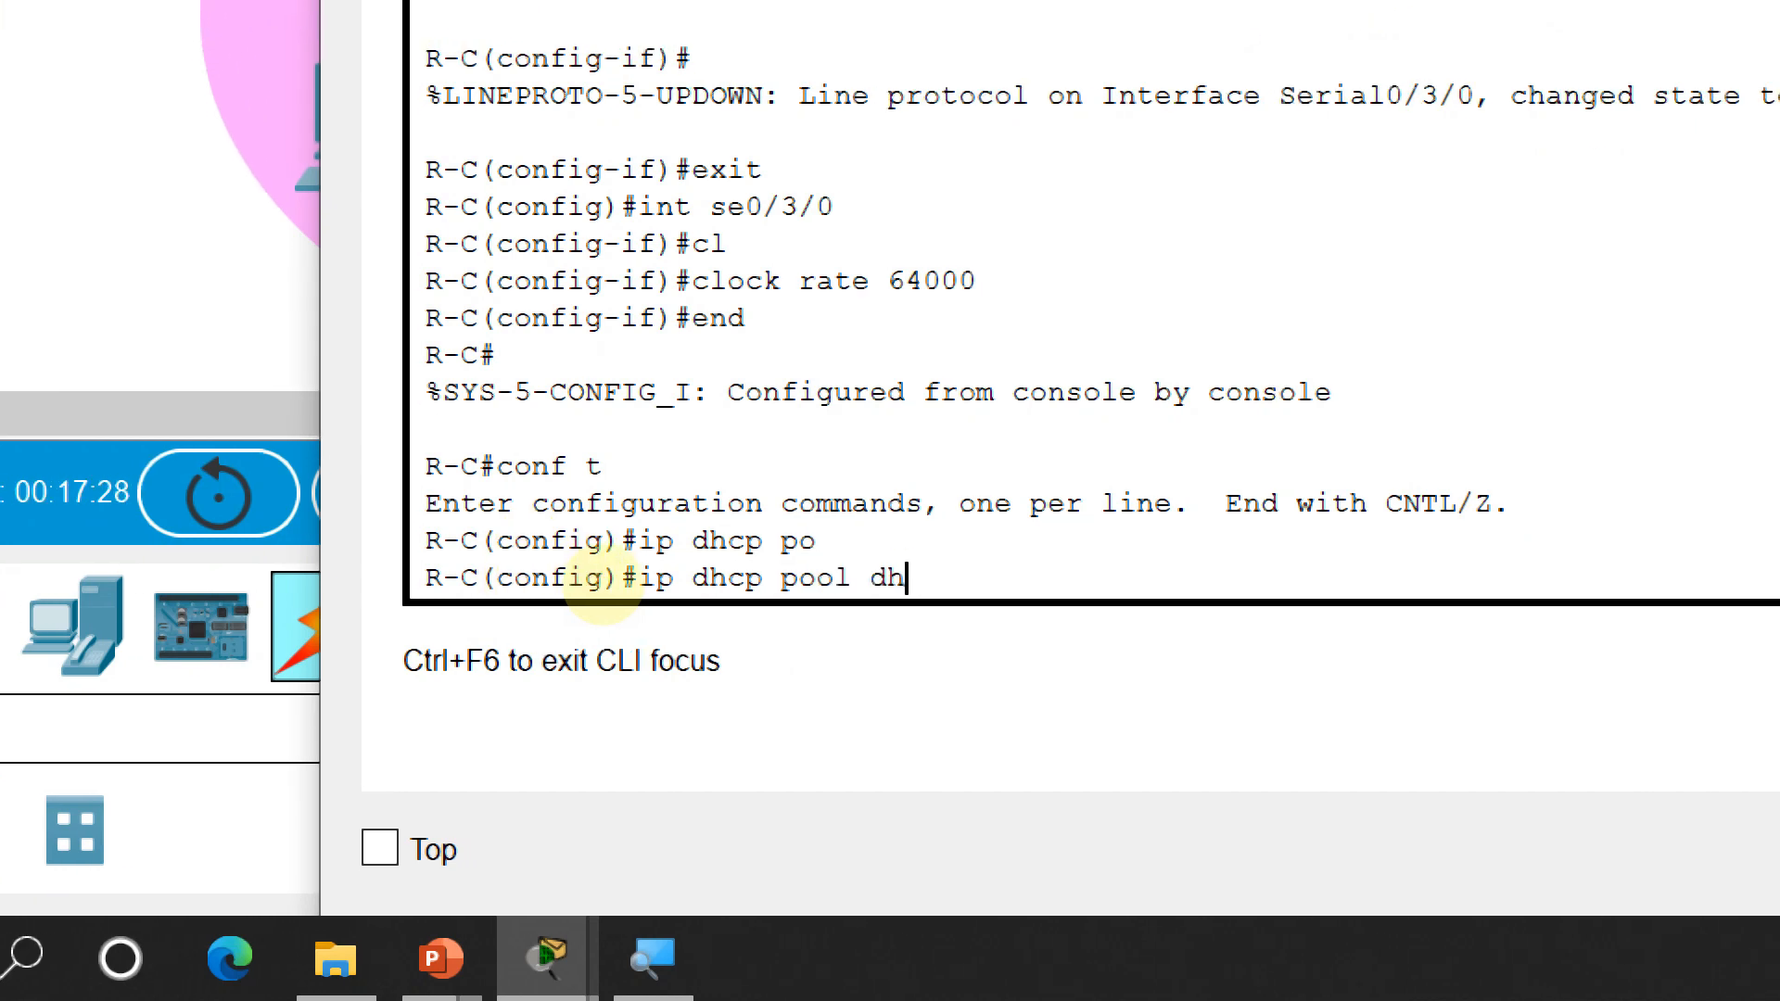
text(C)
key(Return)
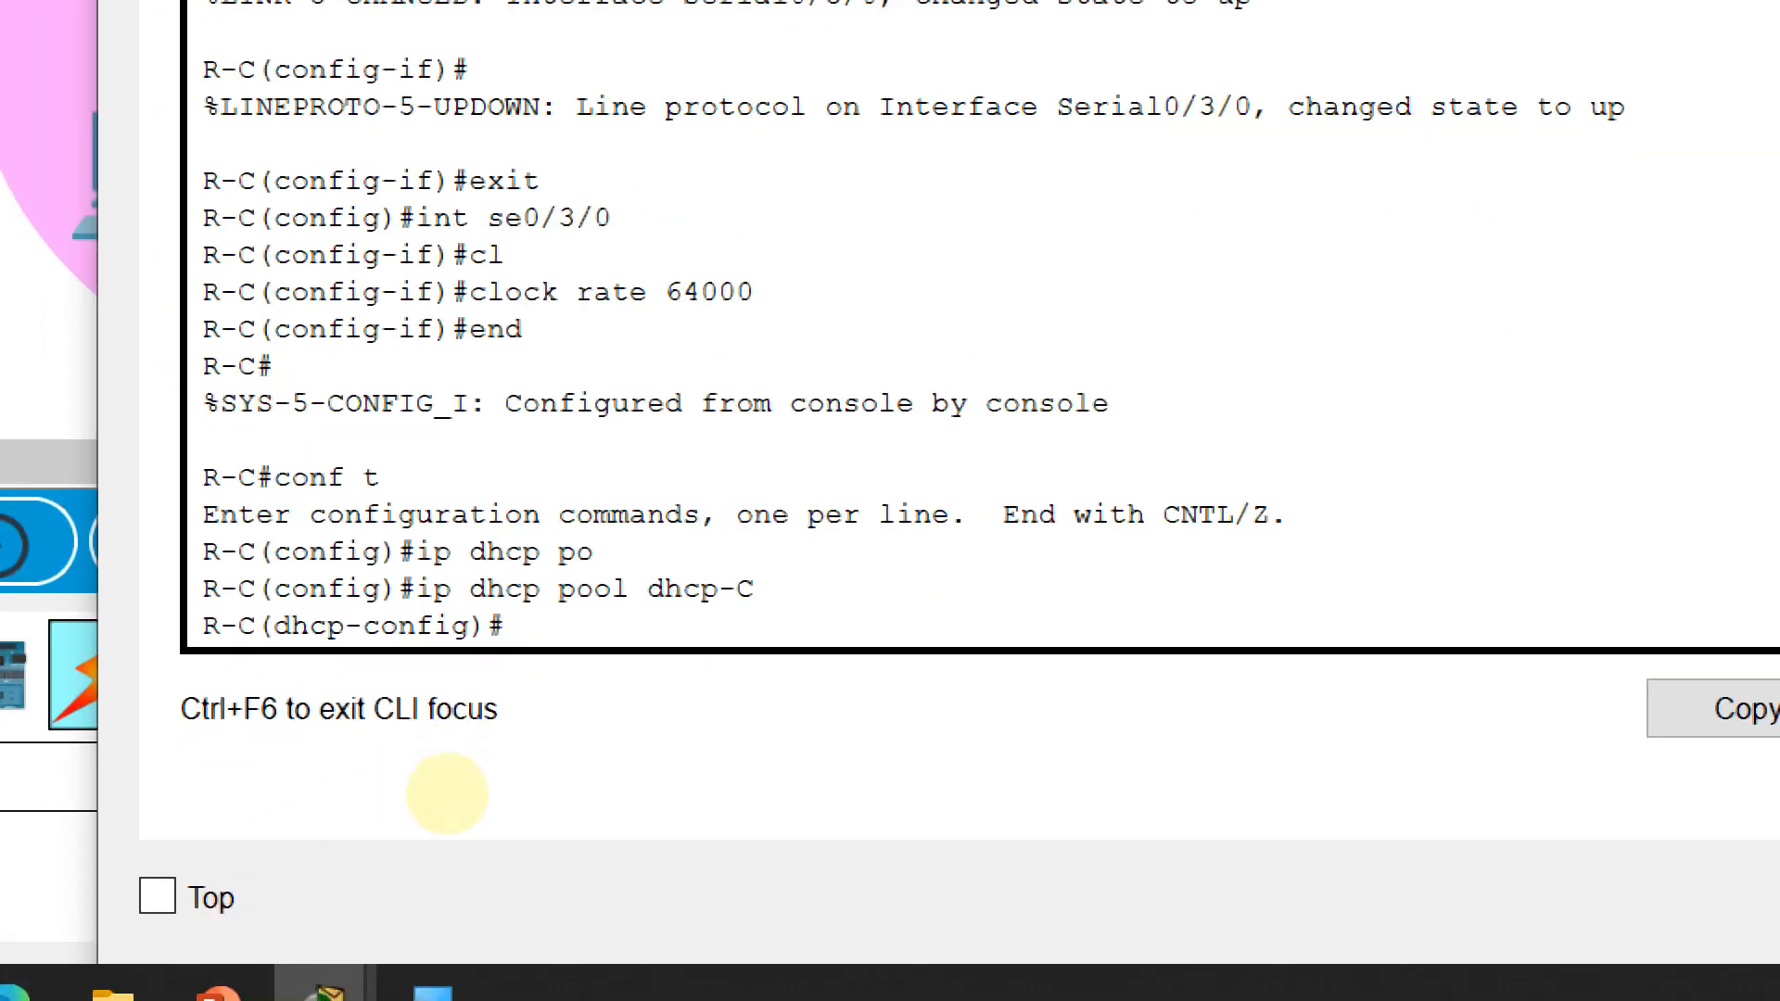
Set the pool's default router to 172.20.10.1 and its network to 172.20.10.0 255.255.255.0
text(def )
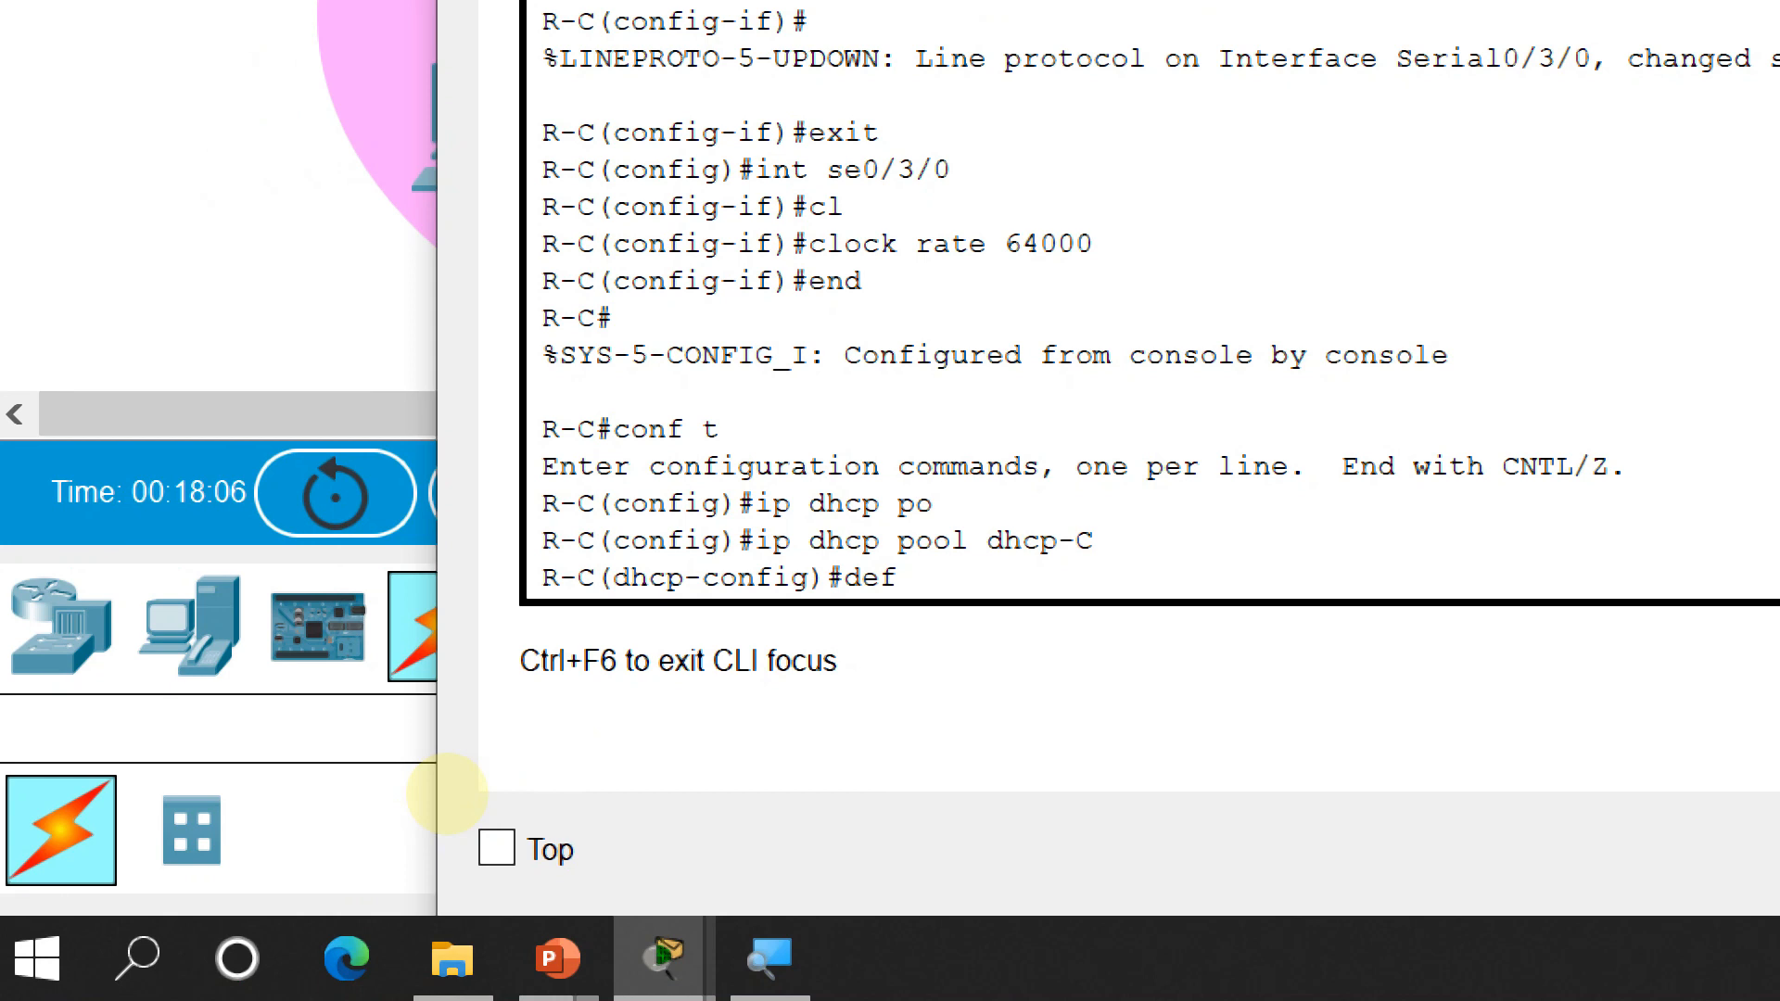
text(192.168.)
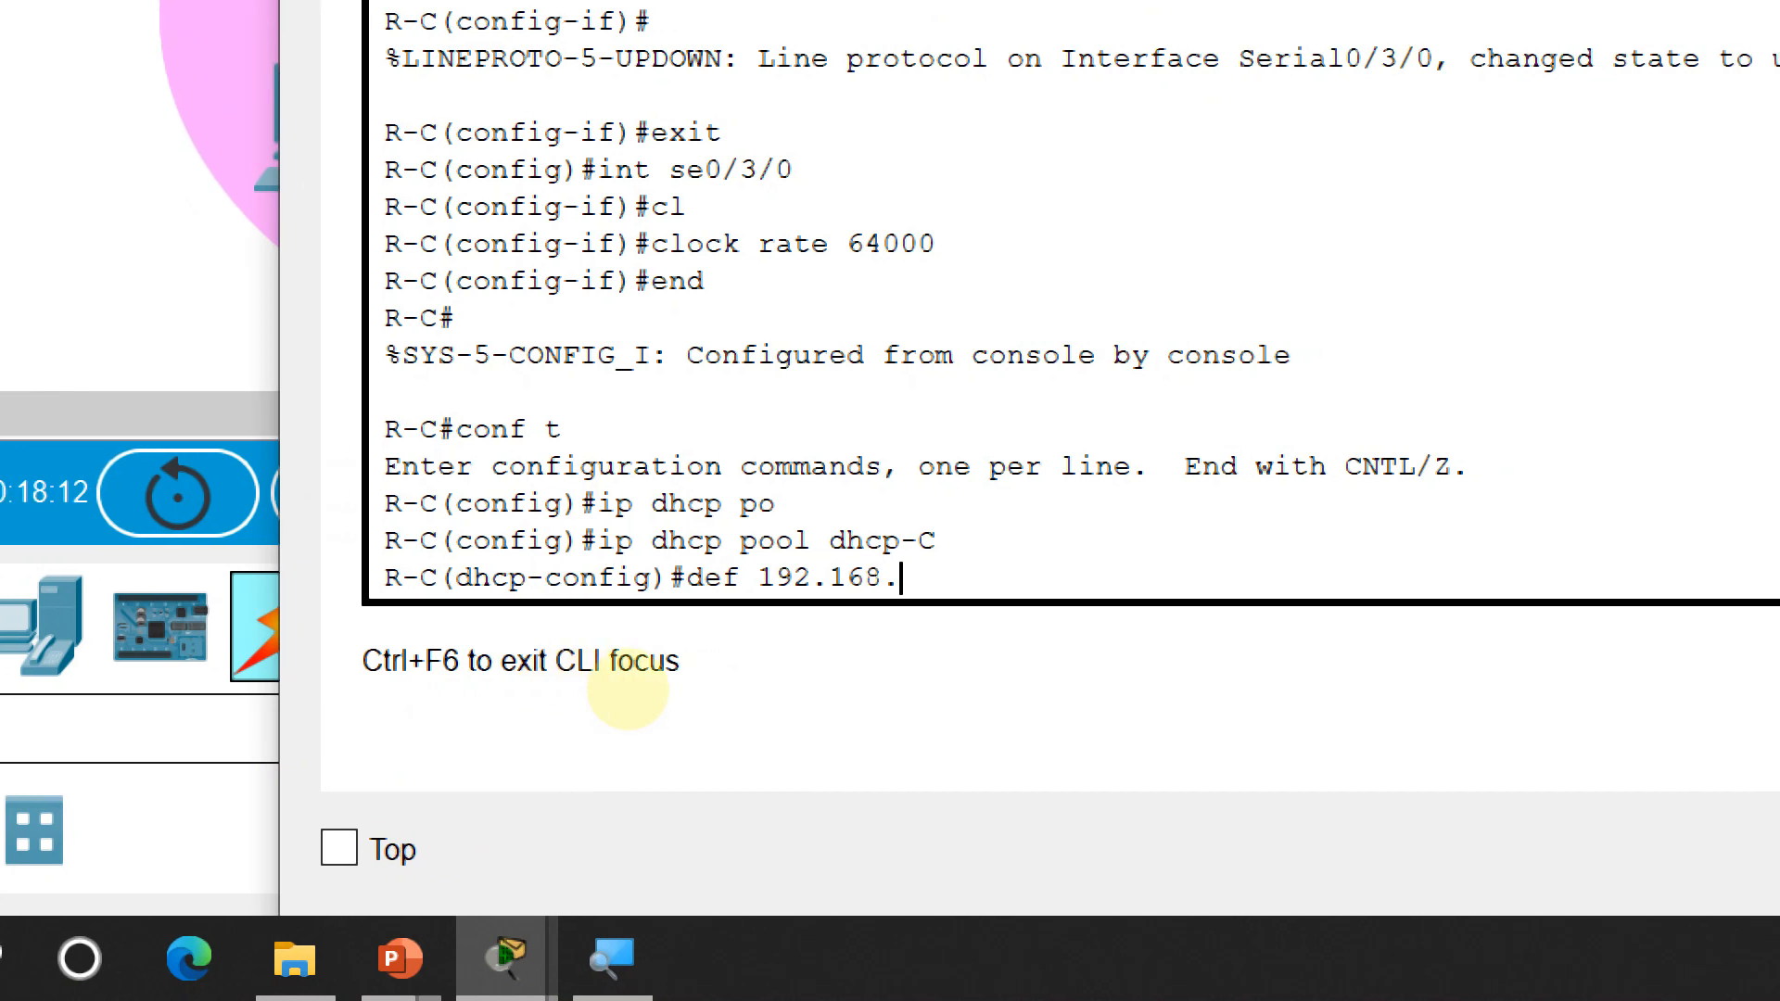
text(20.1)
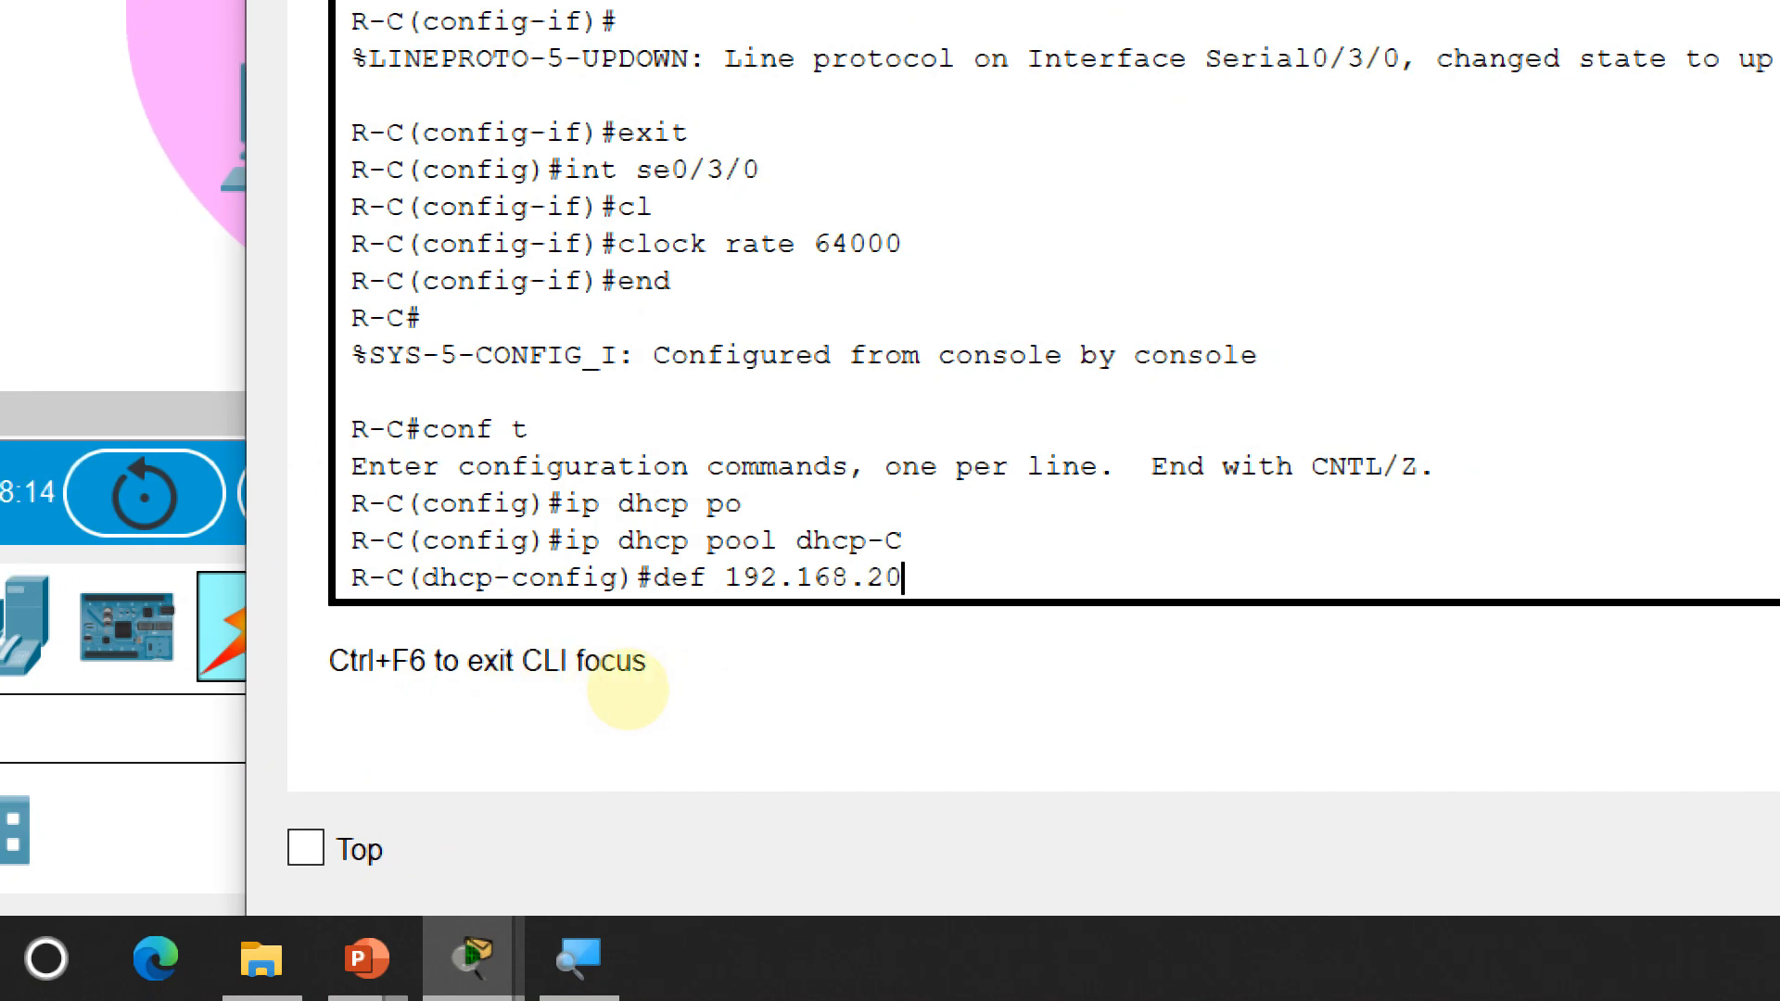
key(Return)
text(net 192)
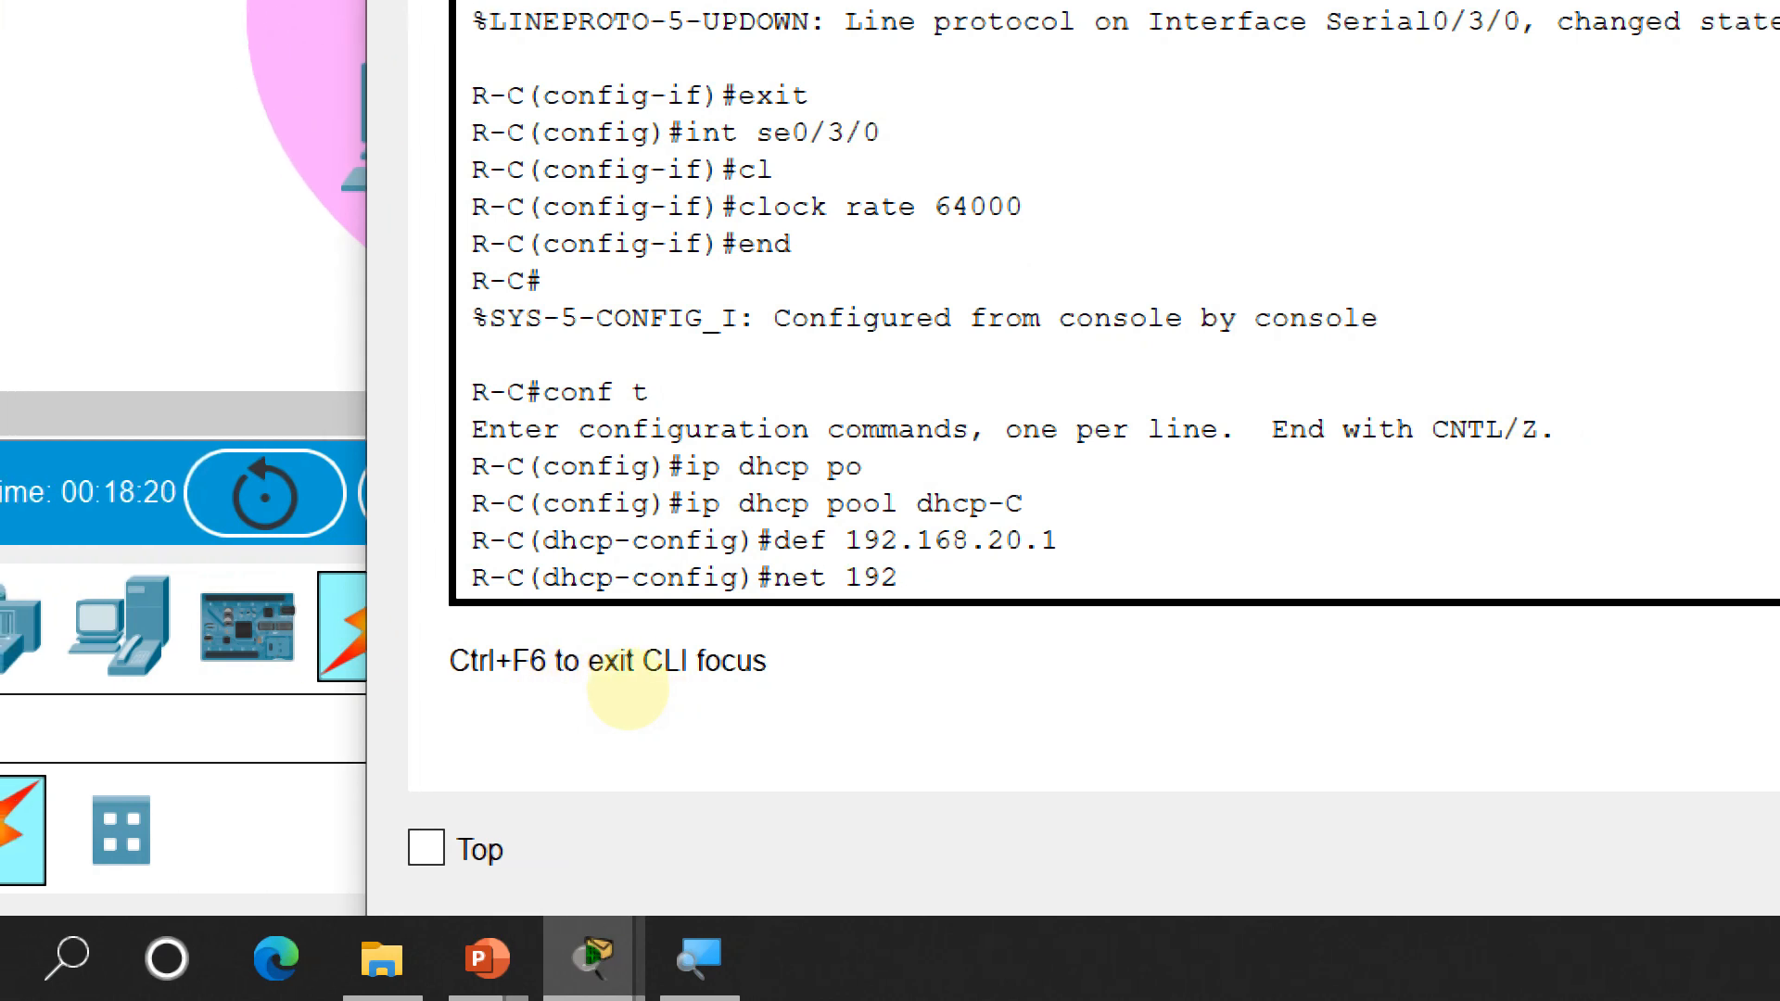
key(BackSpace)
key(BackSpace)
key(BackSpace)
key(BackSpace)
key(BackSpace)
key(BackSpace)
key(BackSpace)
key(BackSpace)
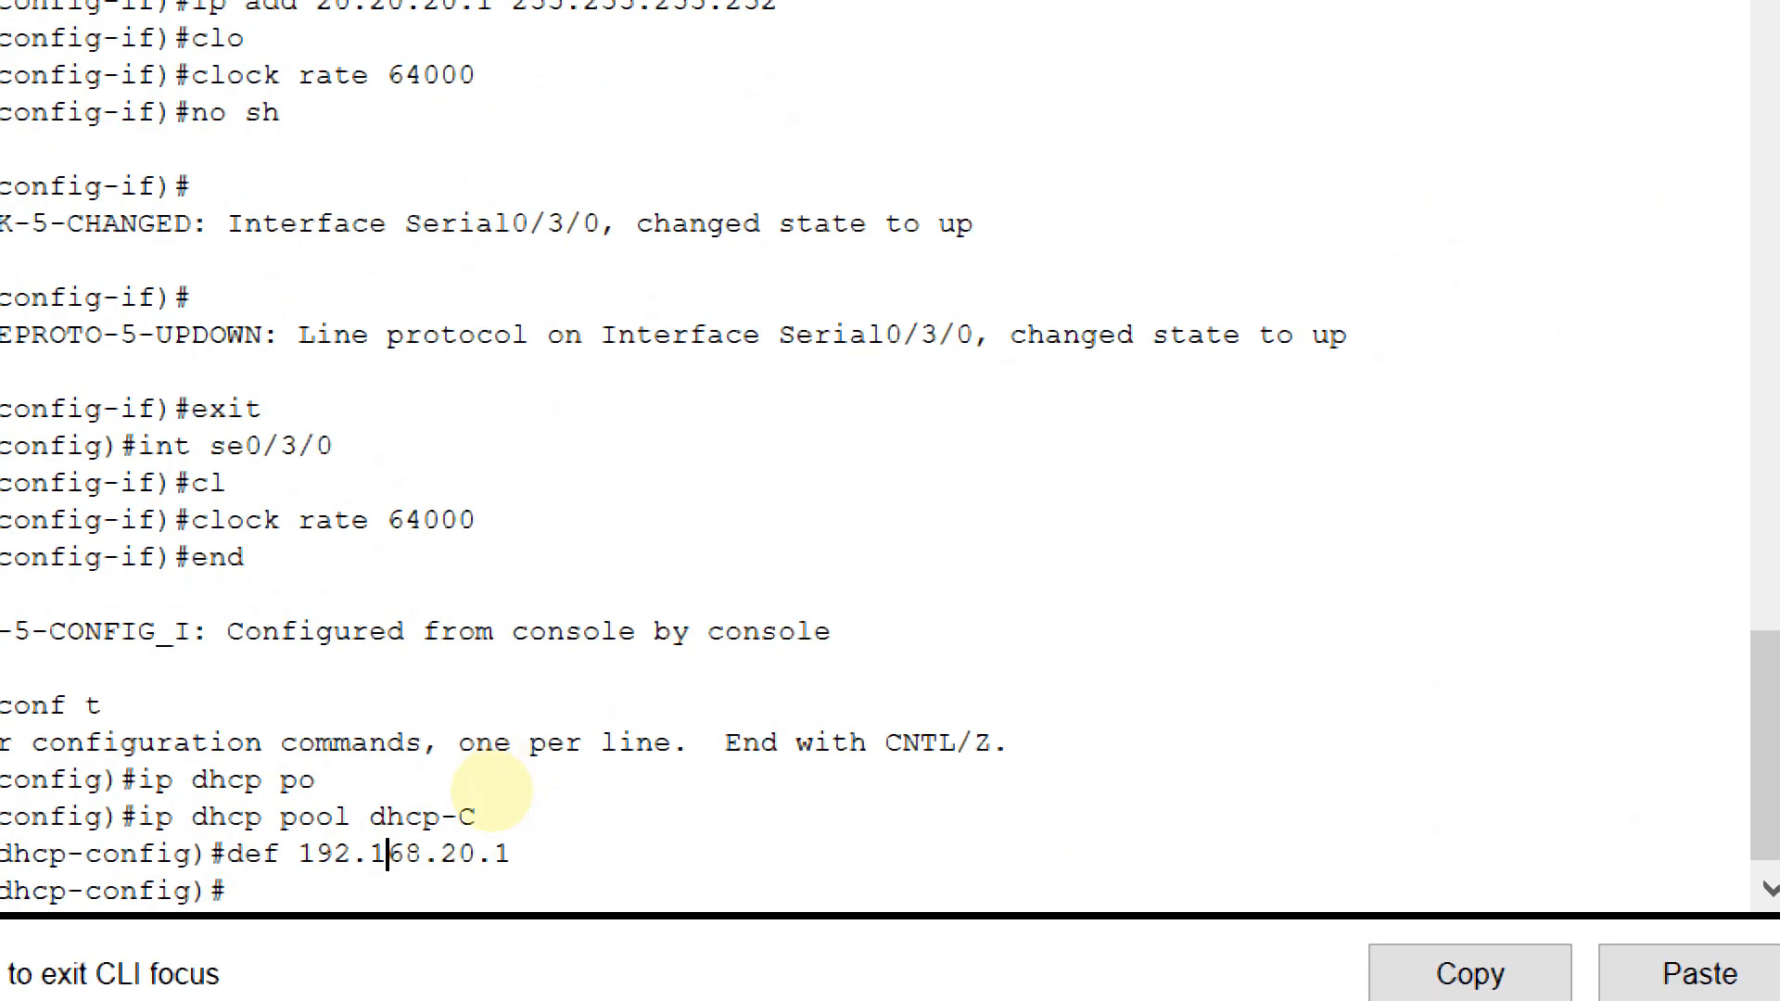
text(def 1)
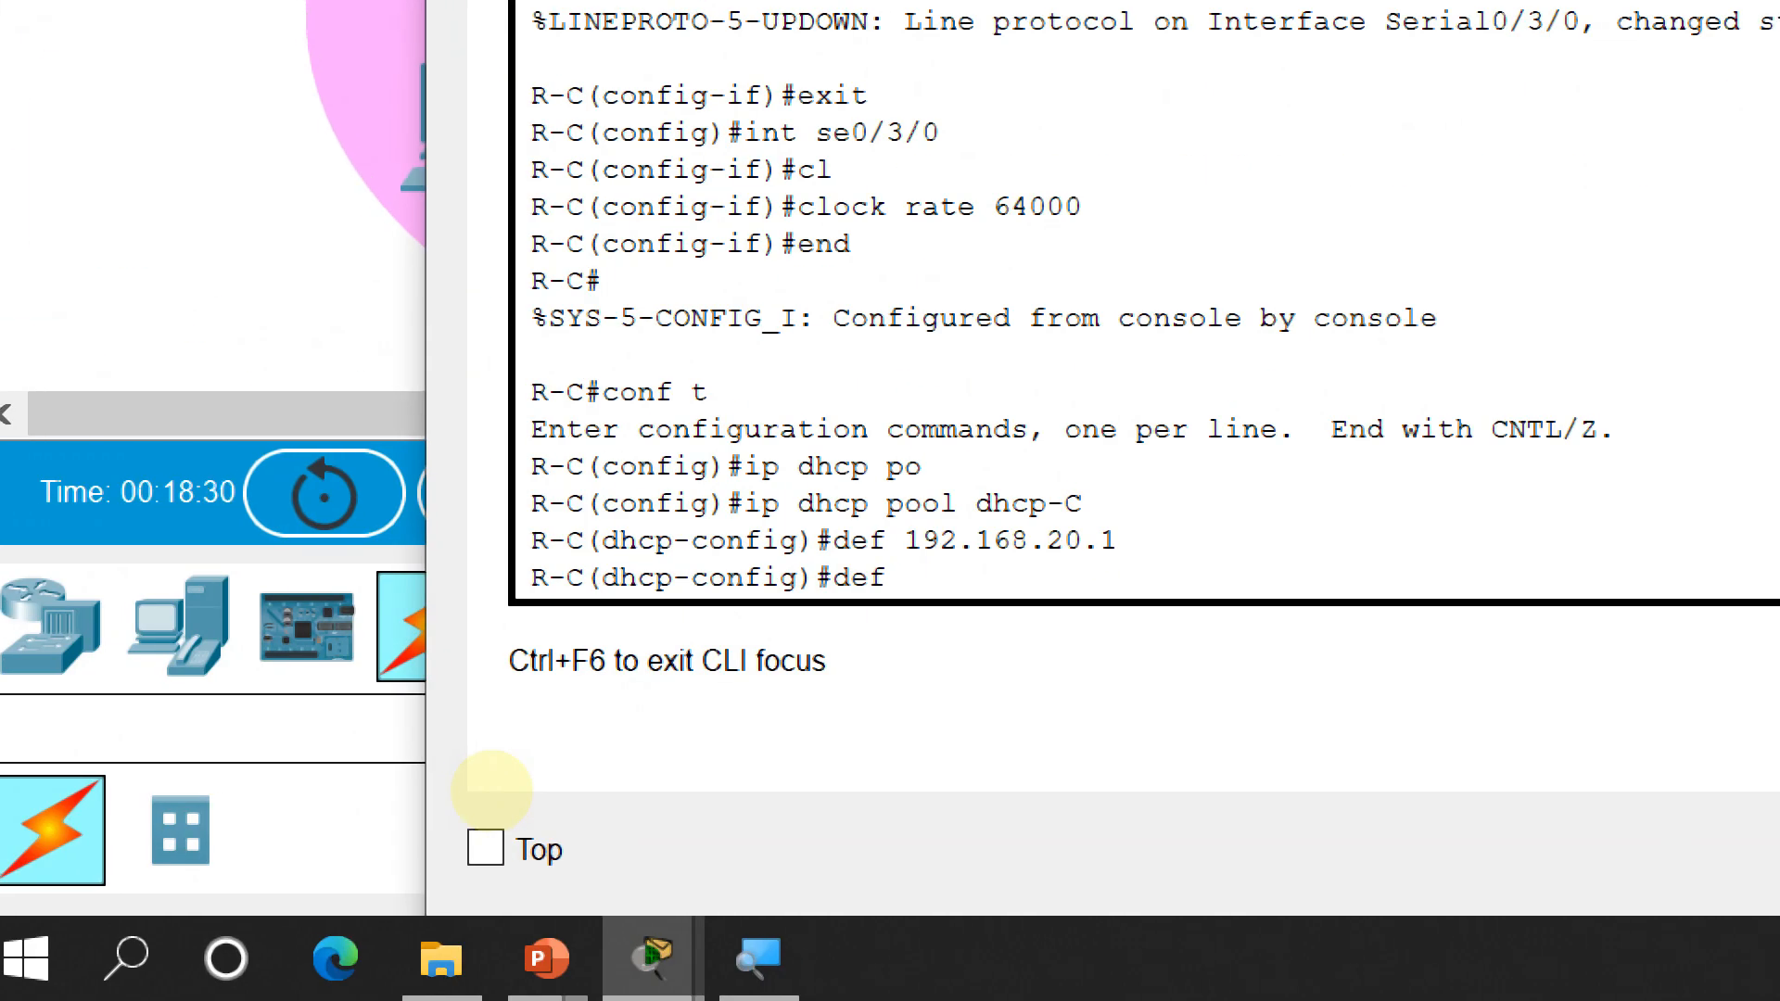
text(72.20.1)
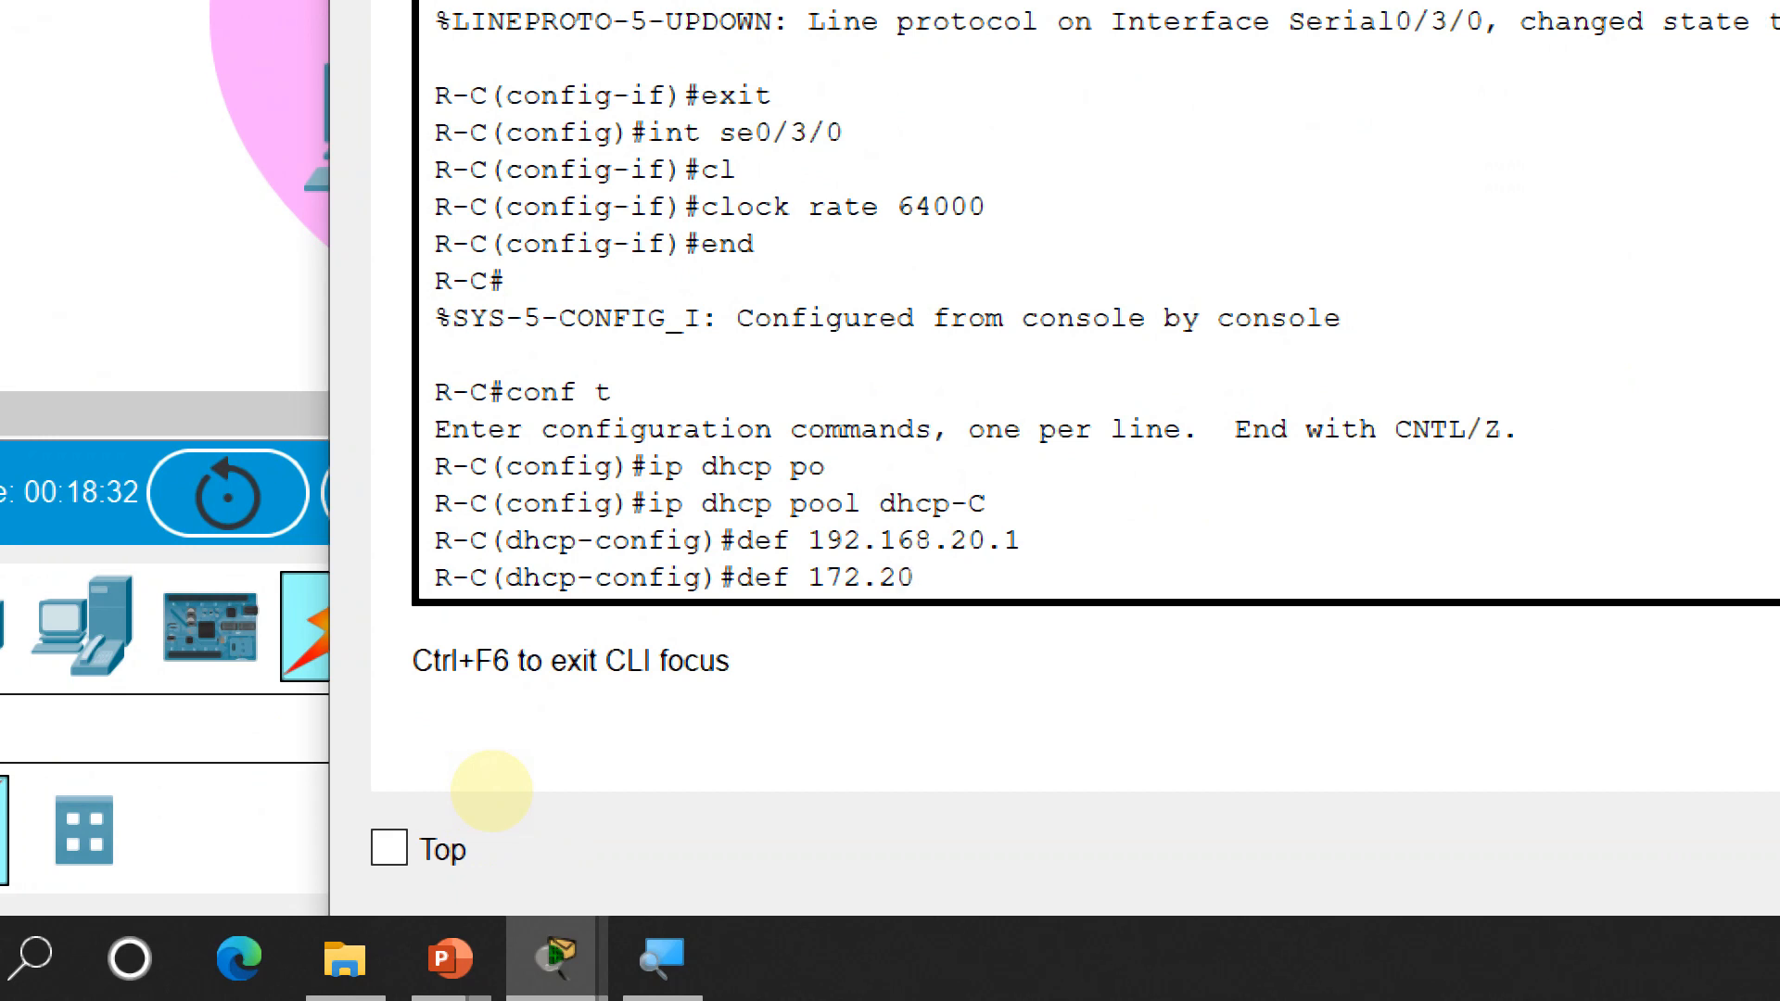
text(0.1)
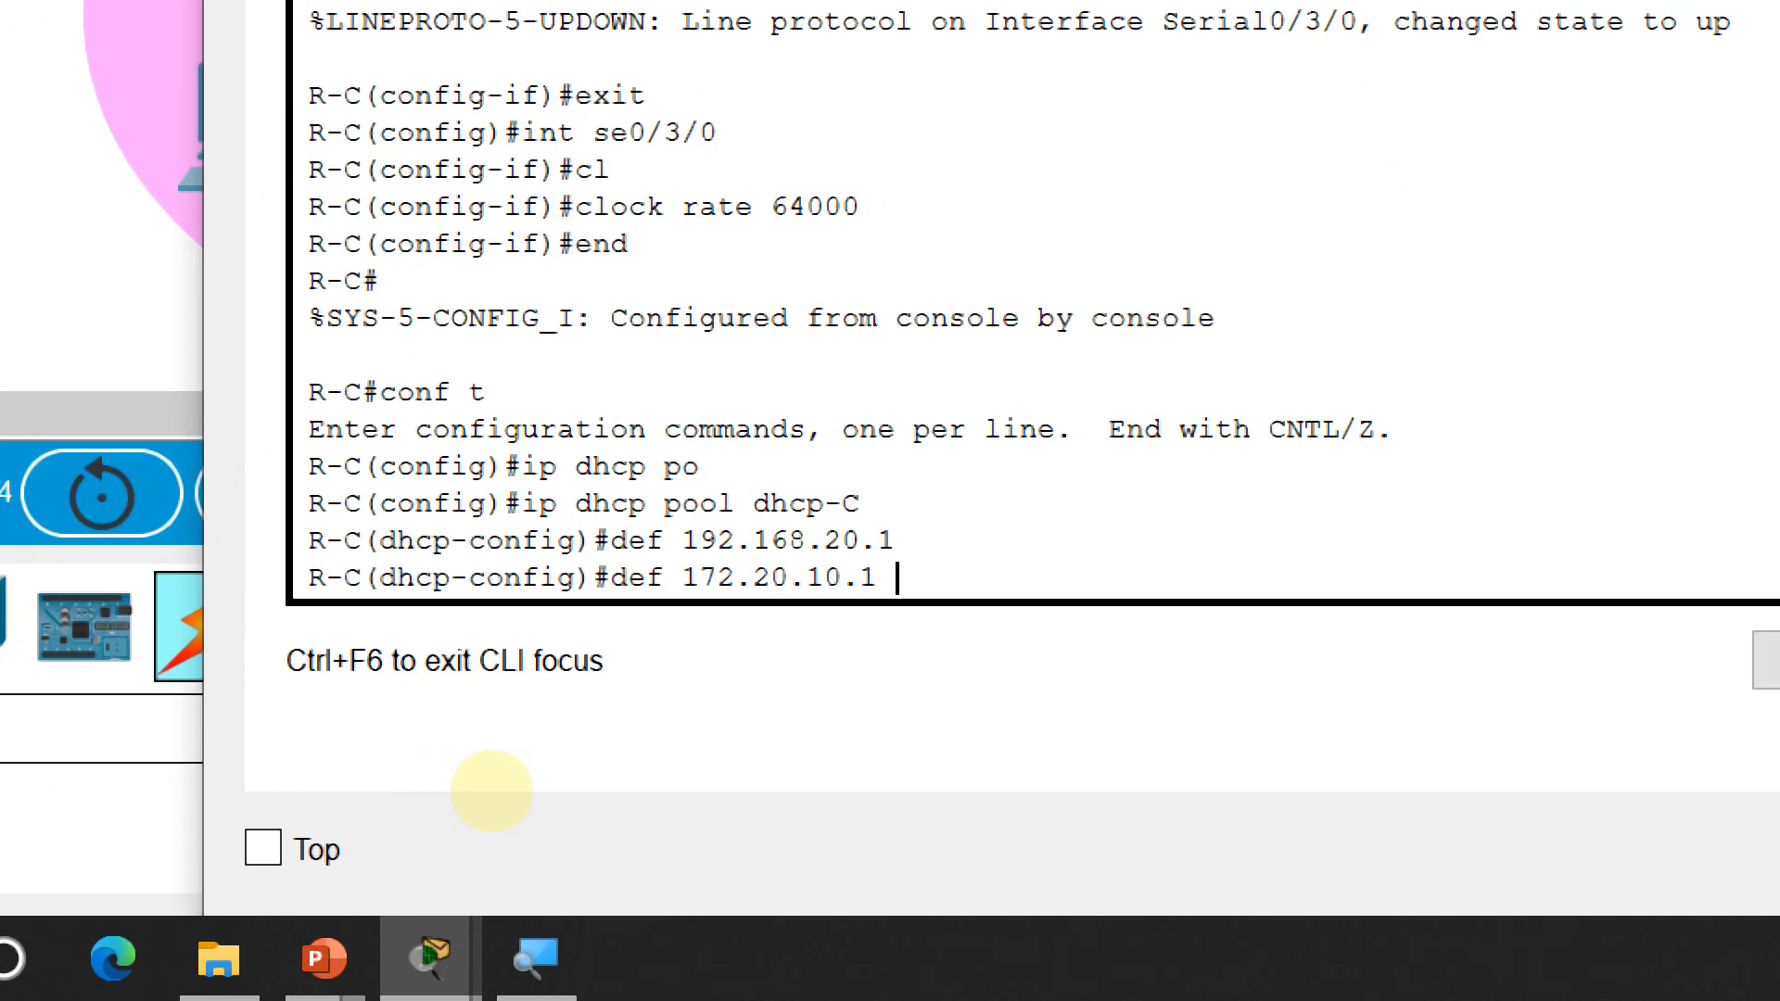
key(Return)
text(net 172.)
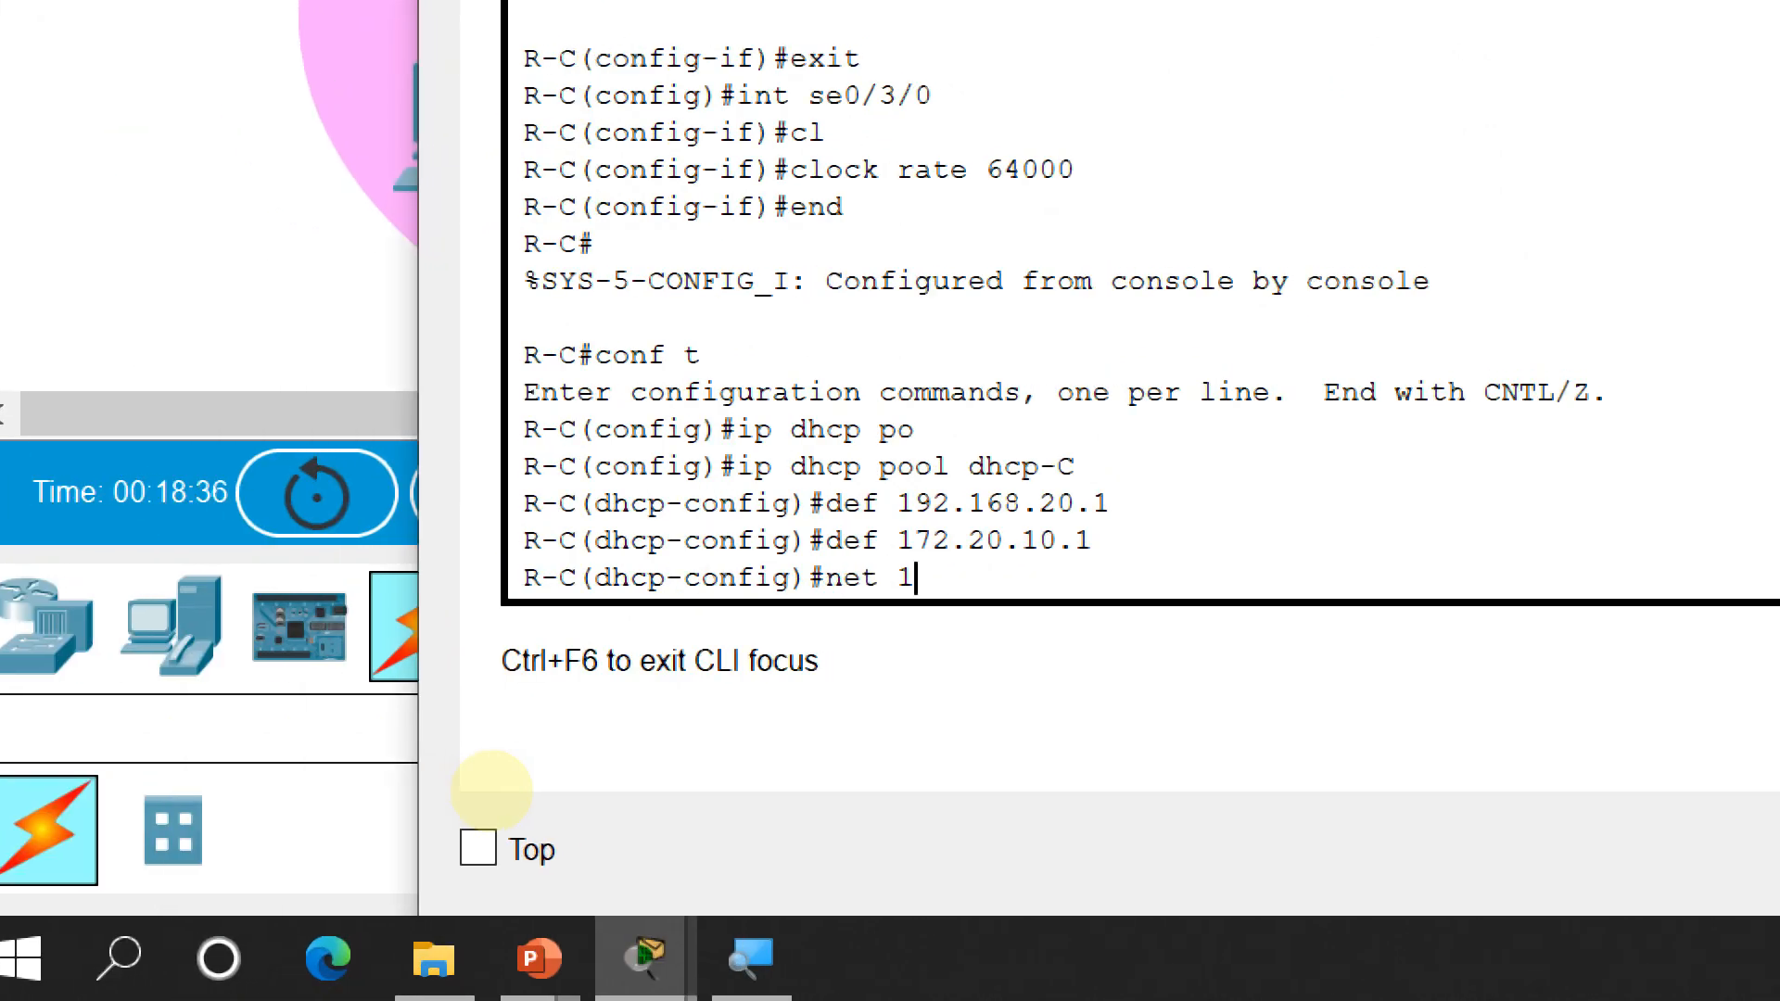
text(20.10.0 25)
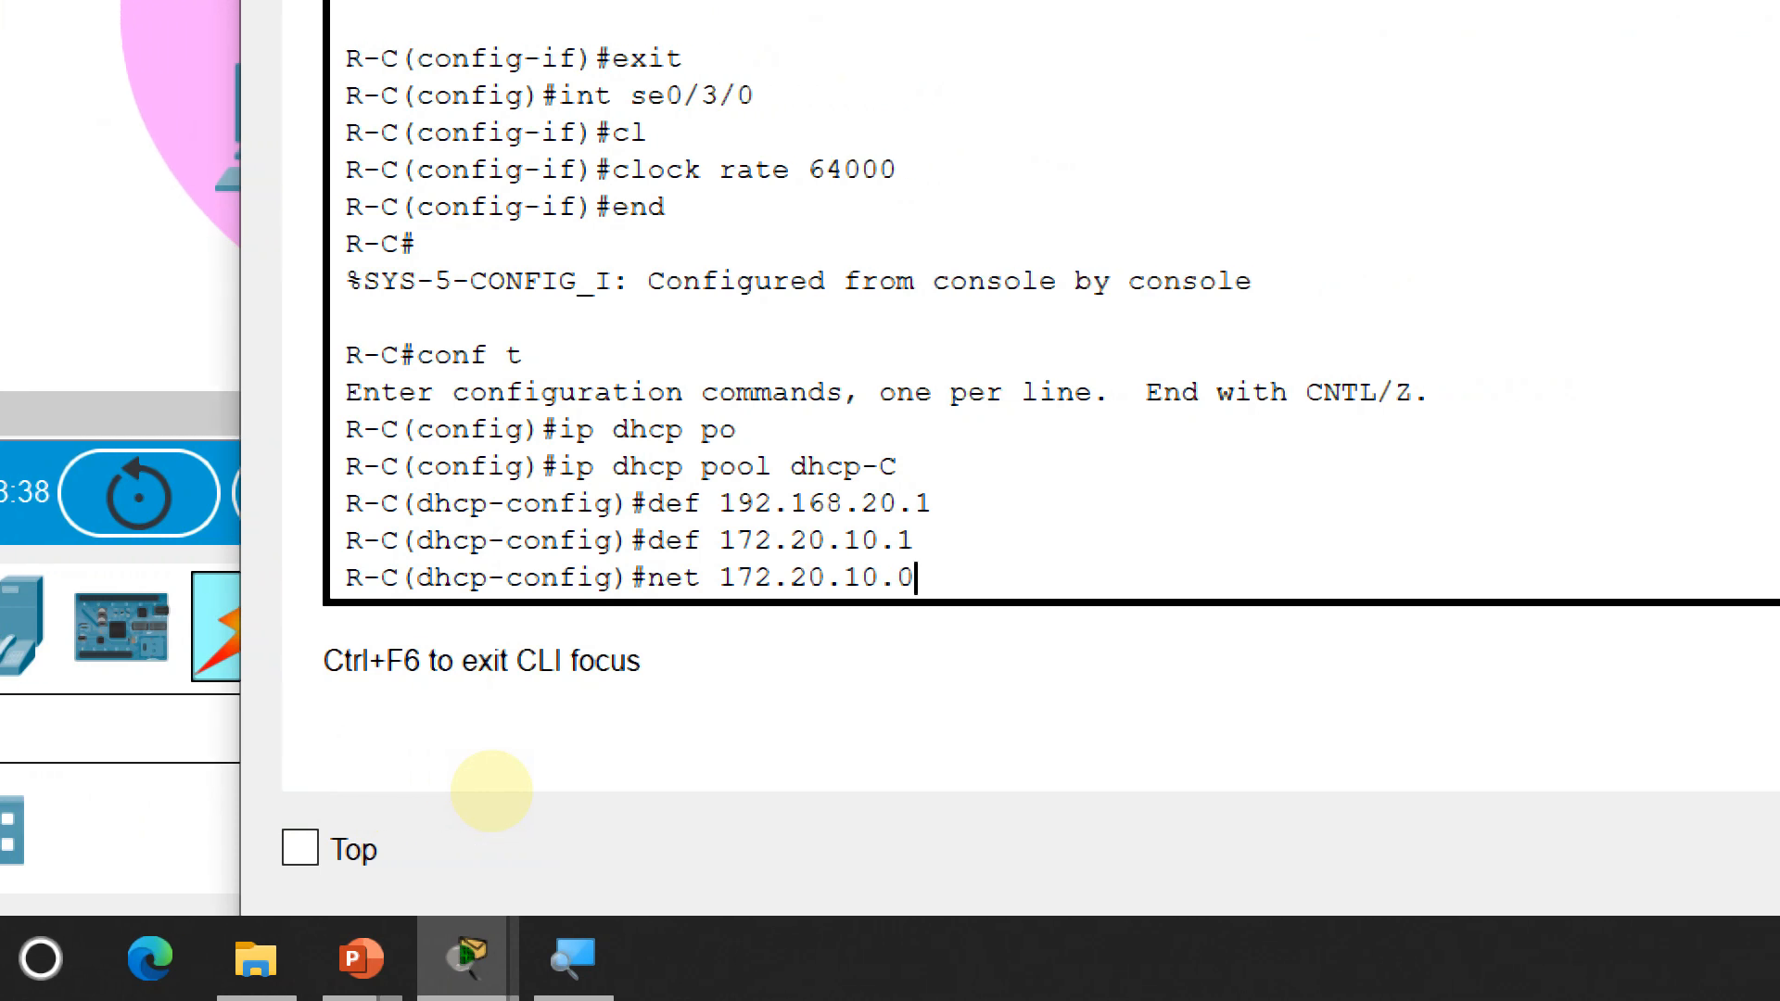
text(5.255.255.)
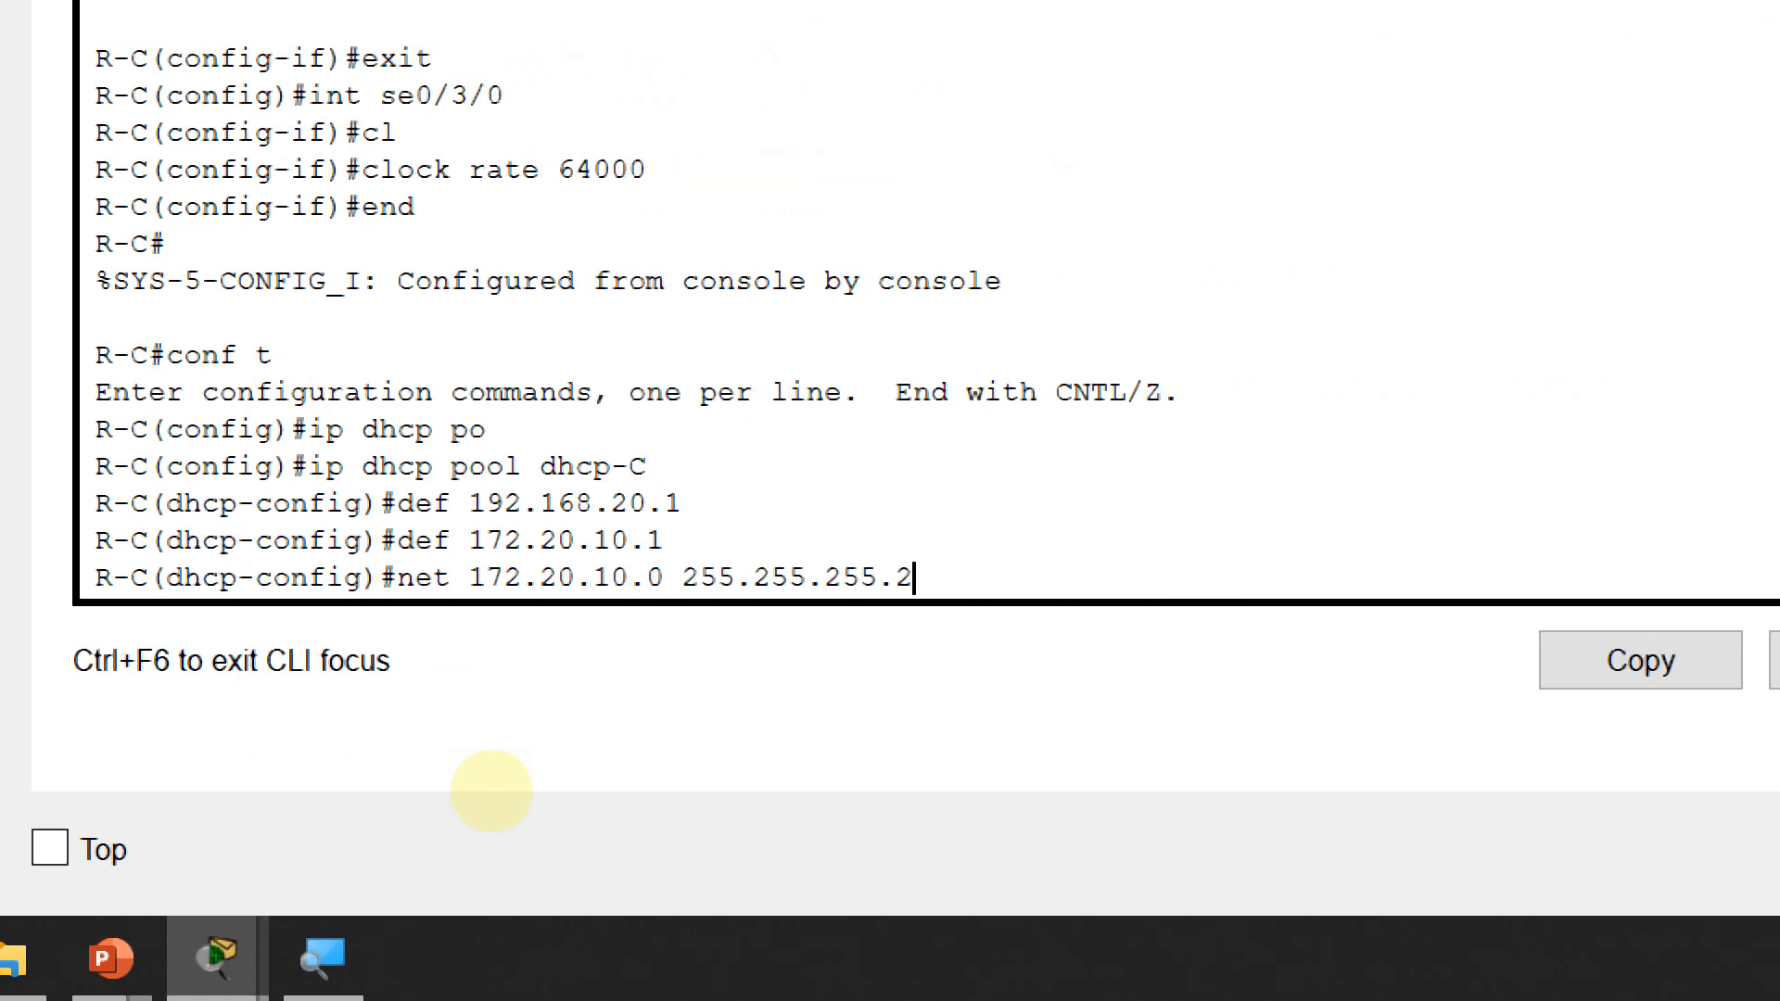
text(0)
key(Return)
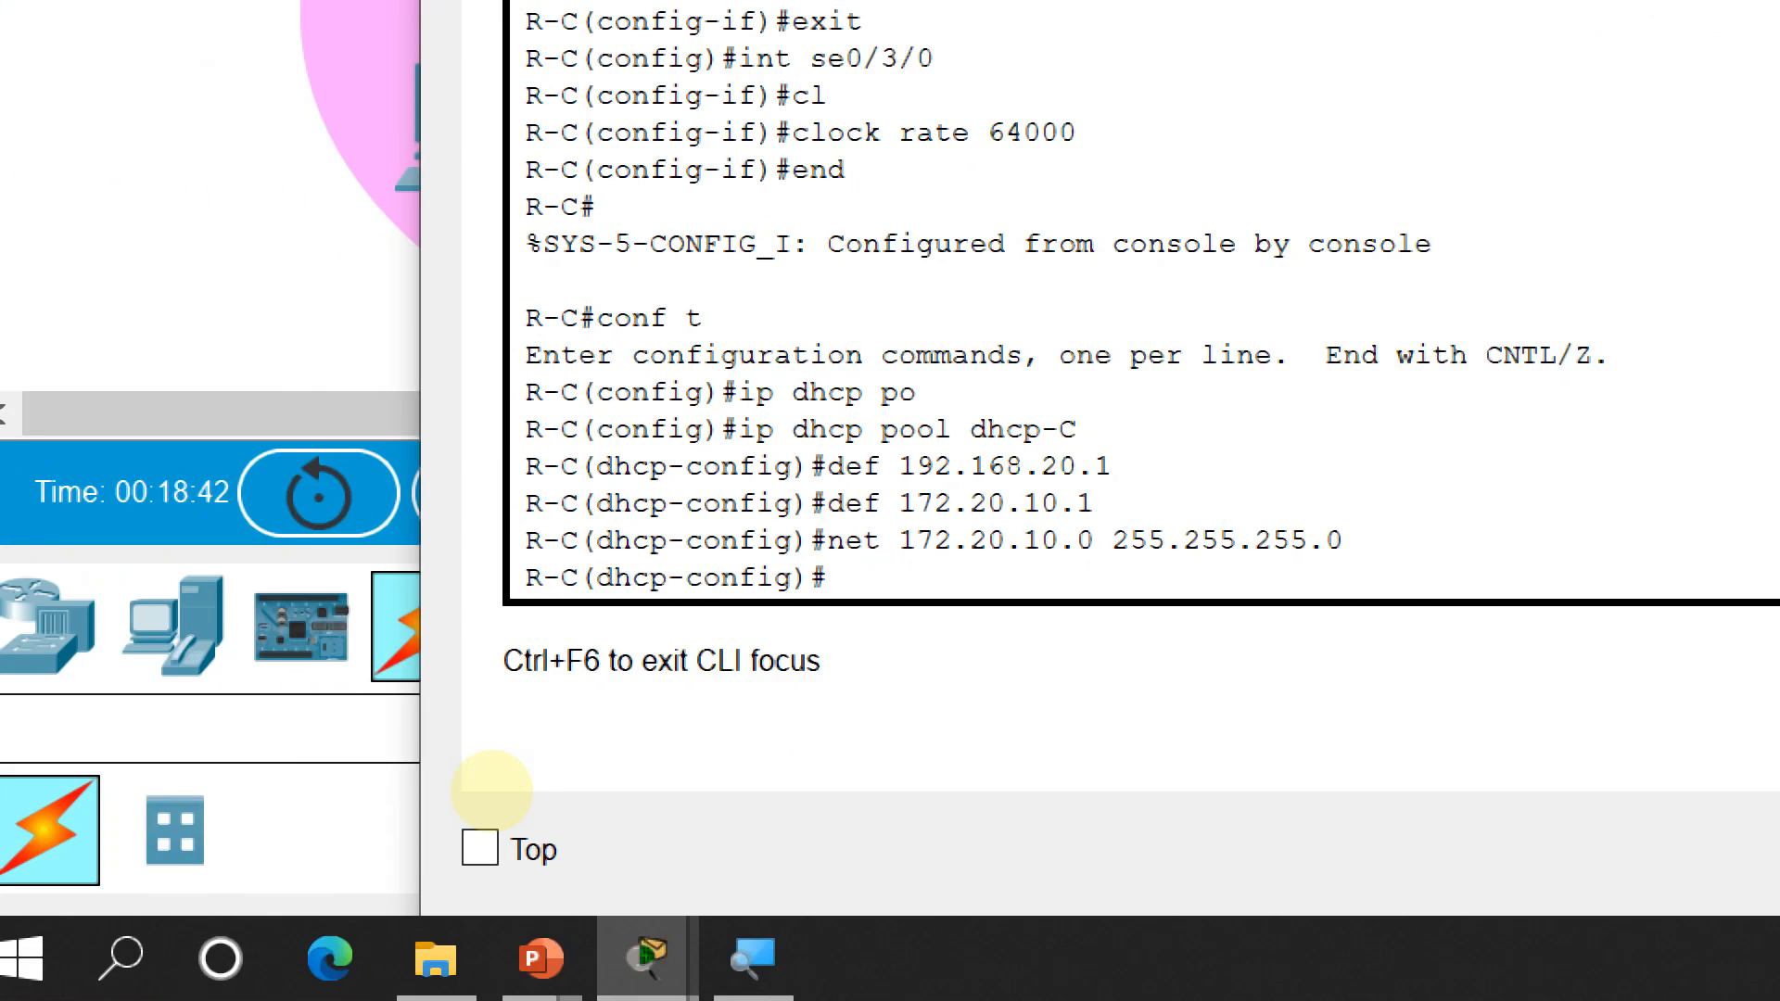
Add DNS server 8.8.8.8 to the pool and exit pool configuration
text(dns 8..8)
key(BackSpace)
key(BackSpace)
text(8.8.)
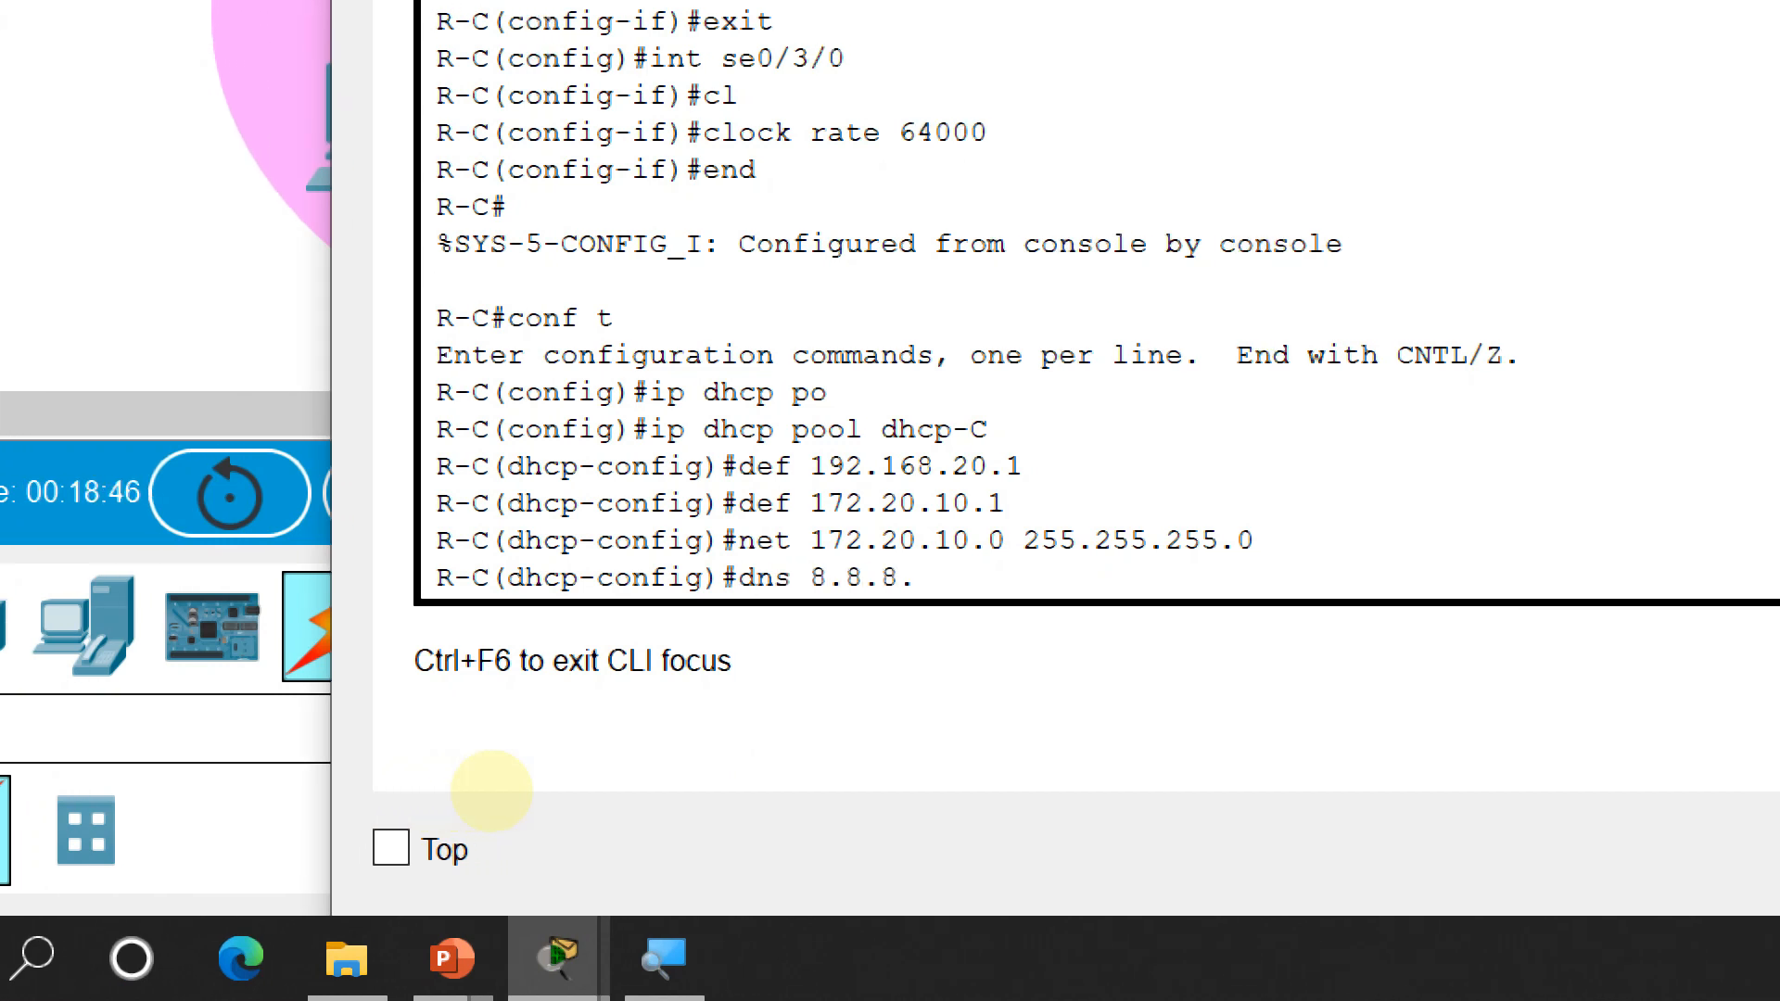
text(8)
key(Return)
text(e)
text(xit)
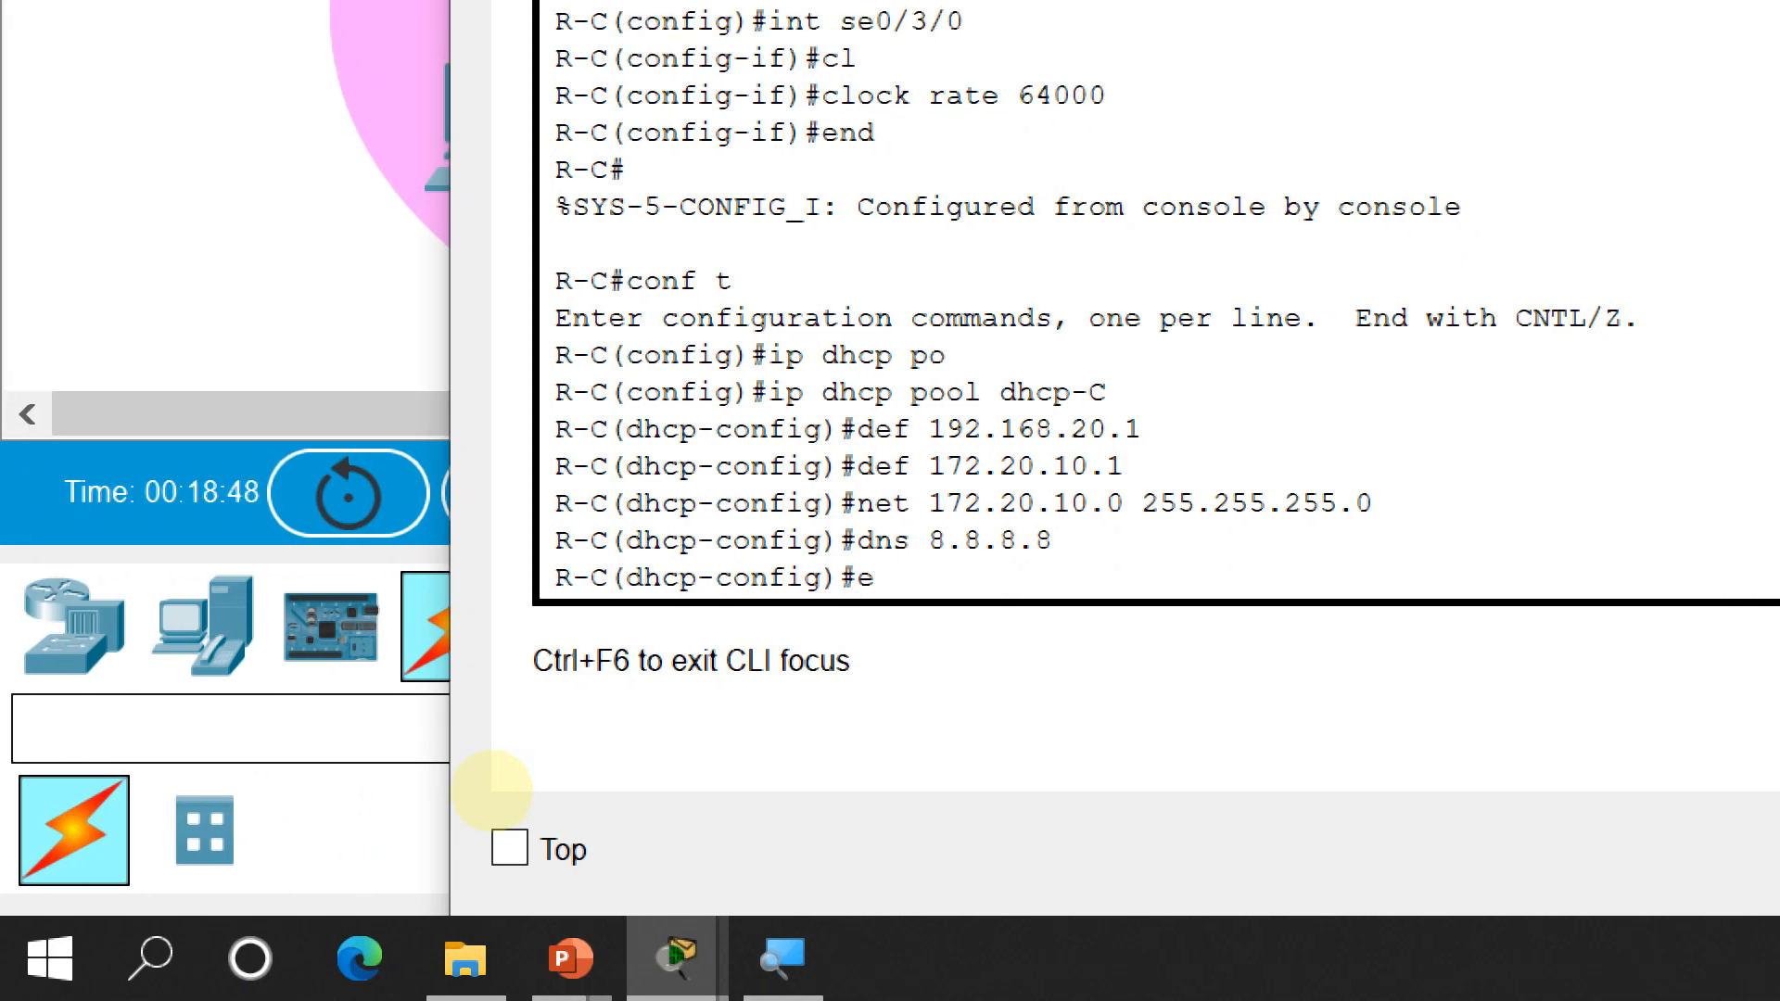
key(Return)
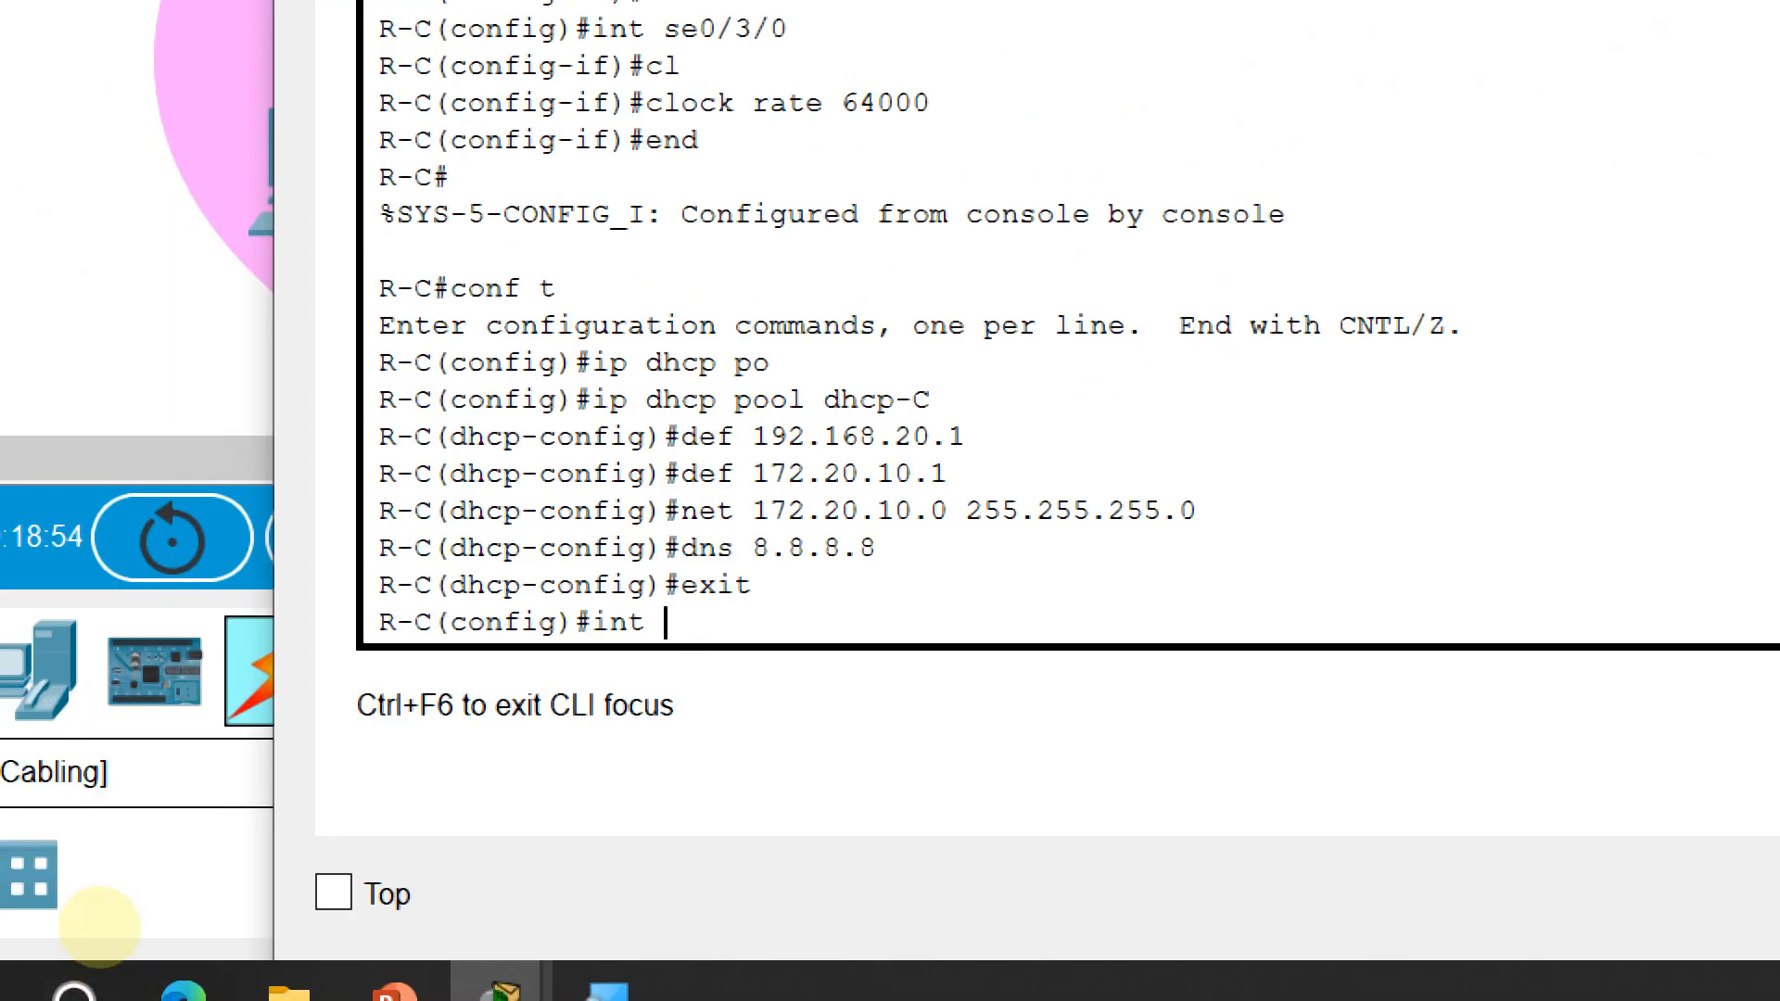
Assign g0/0 the address 172.20.10.1 255.255.255.0, enable it with no shutdown, and exit
text(int )
text(g0/0)
key(Return)
text(ip add 17.)
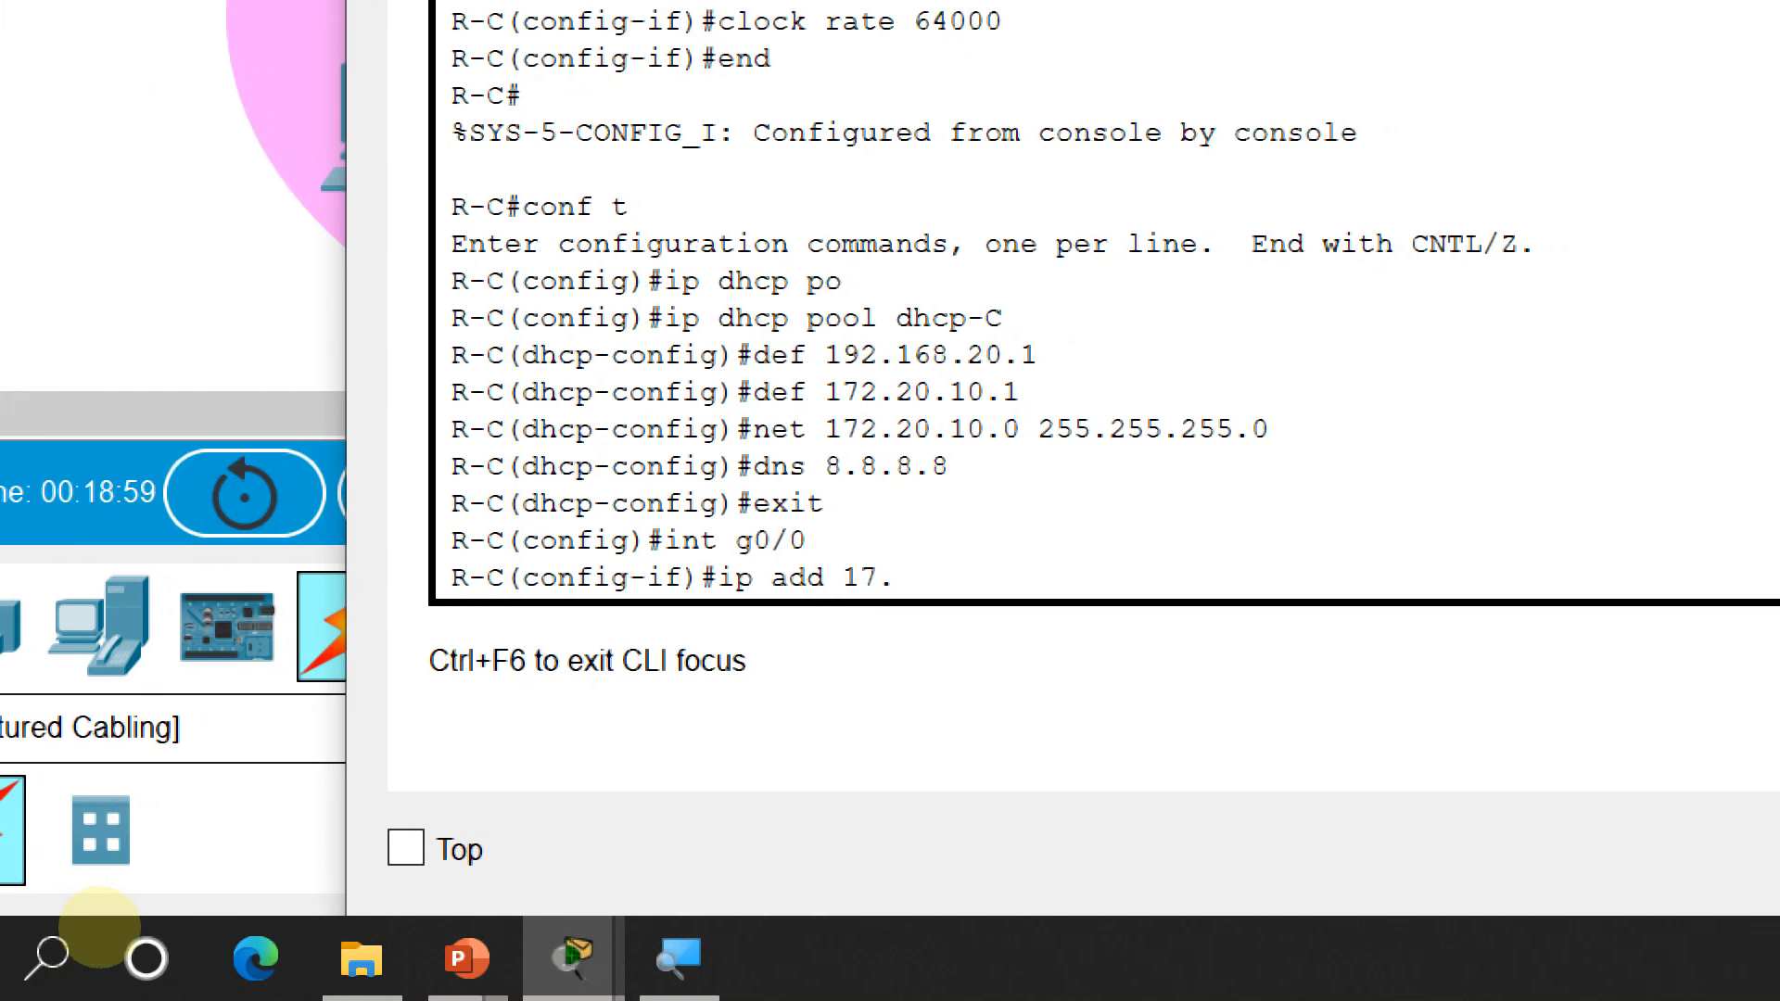
key(BackSpace)
text(2.20.20)
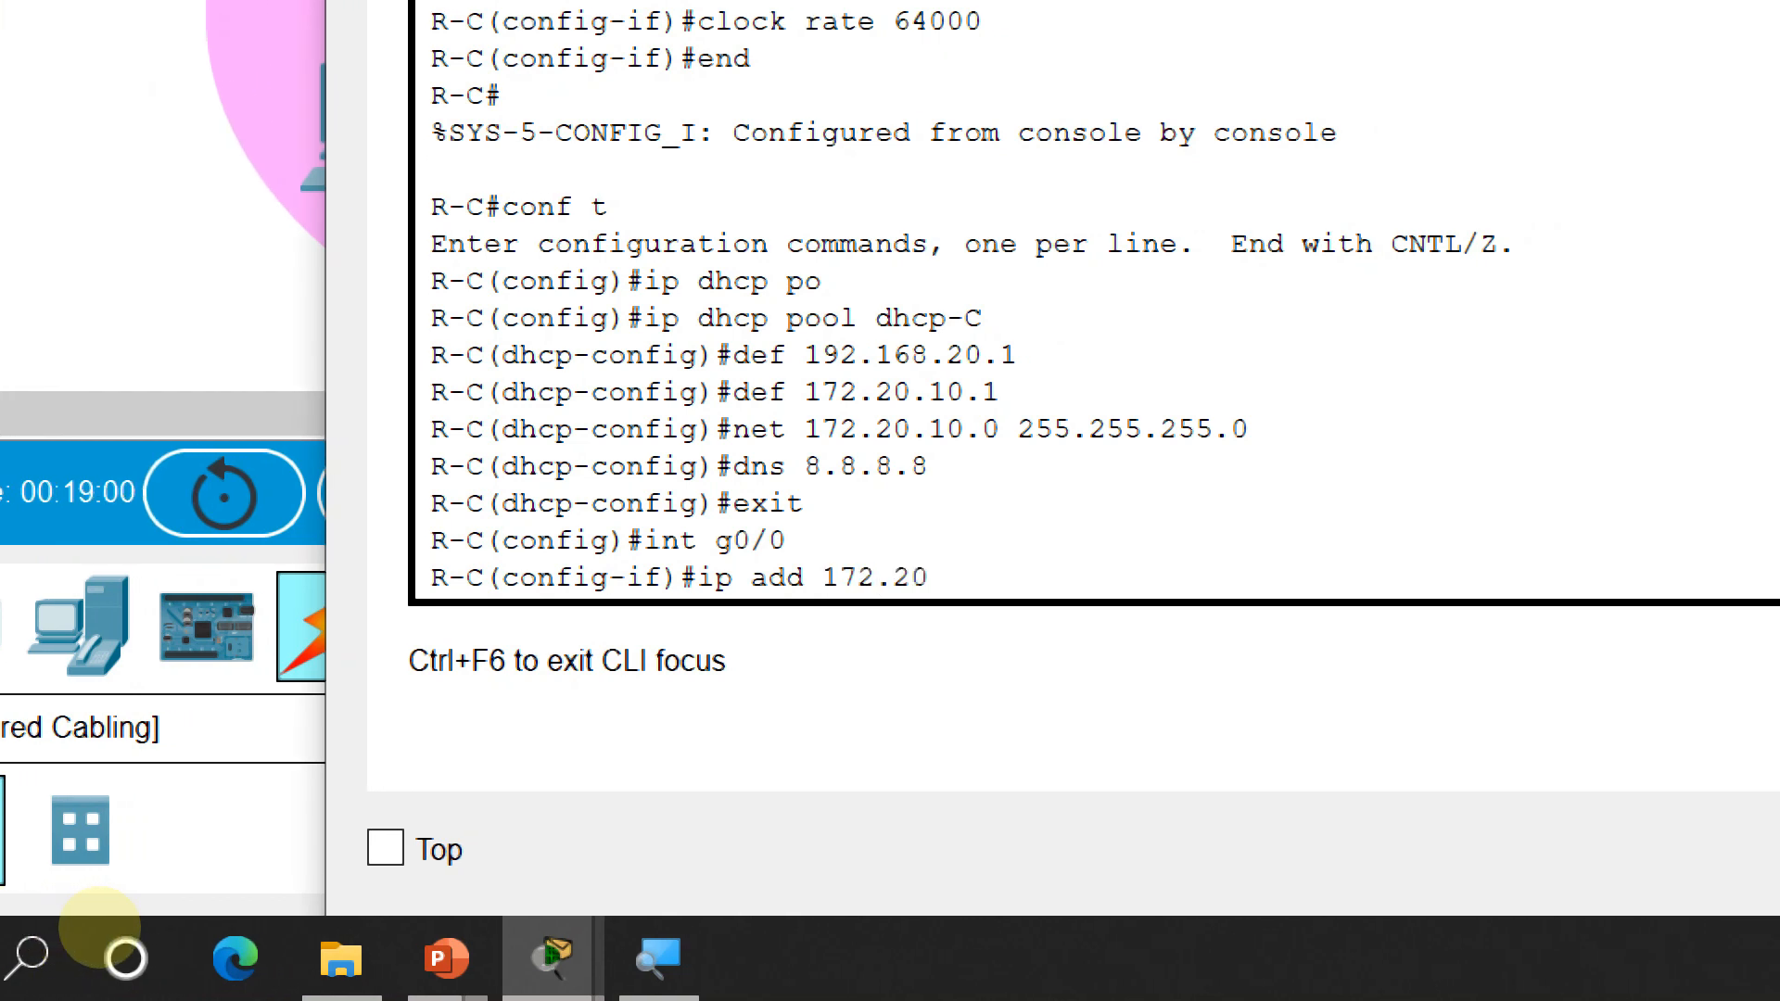
key(BackSpace)
key(BackSpace)
text(10.1 255)
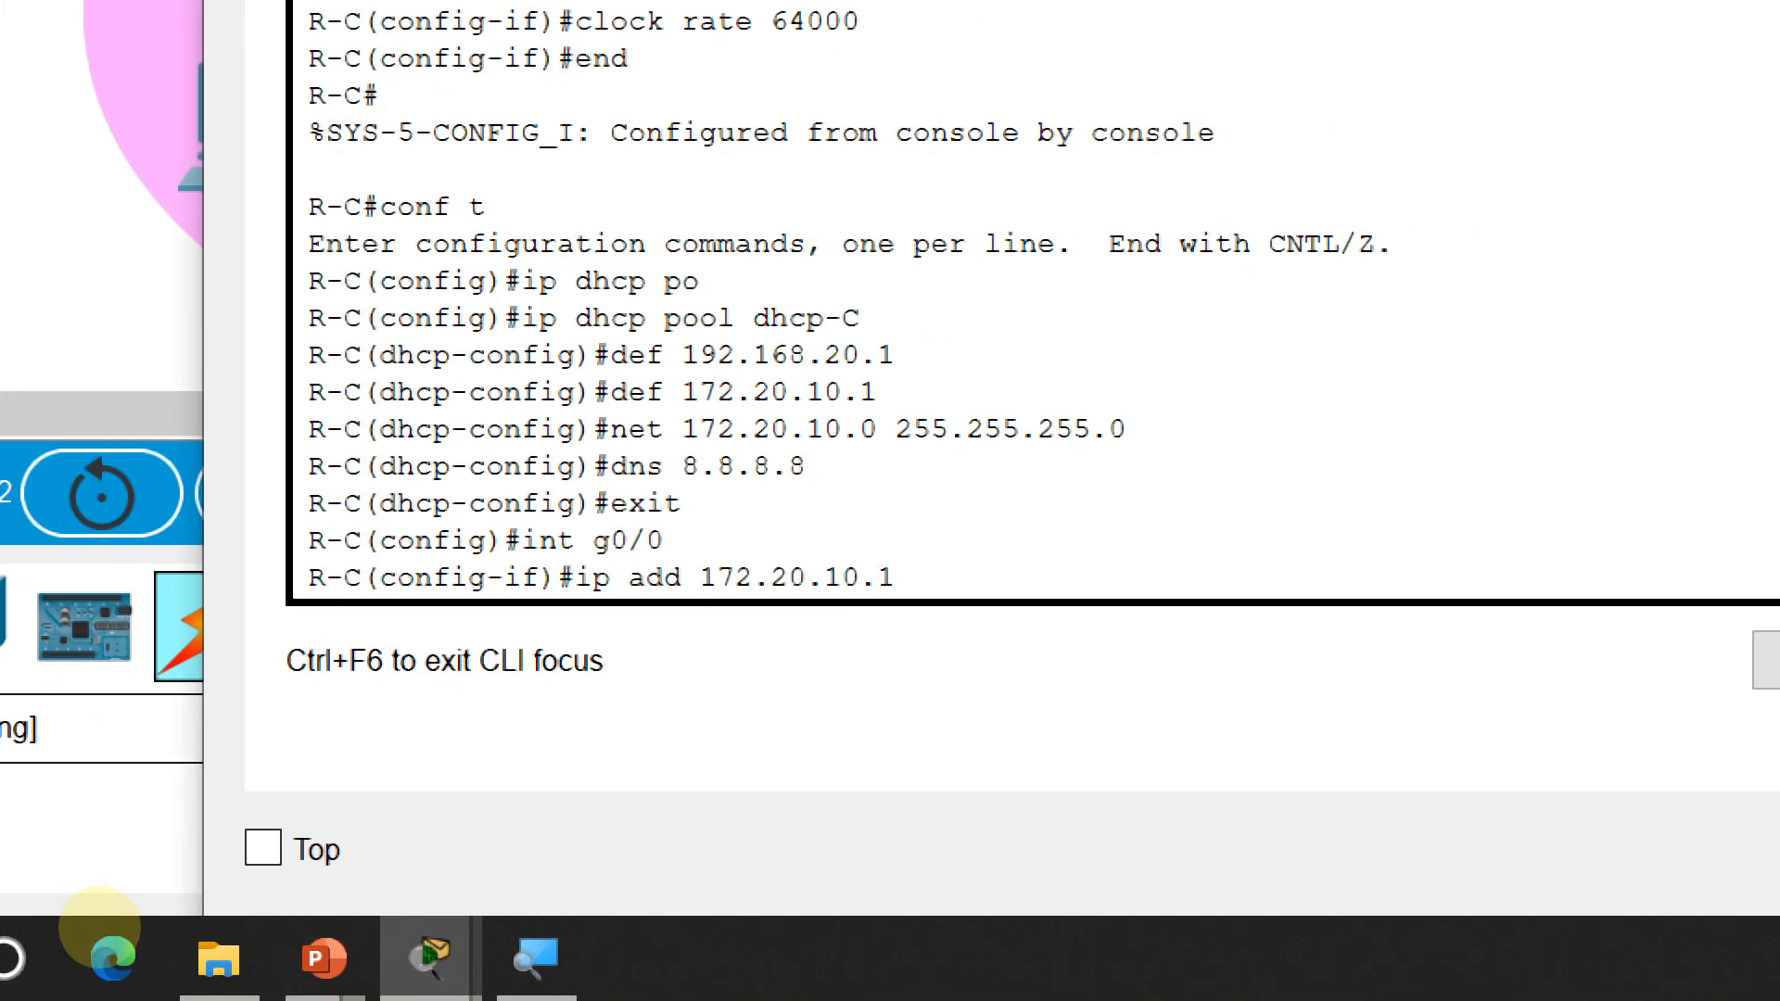
text(.255.255.0)
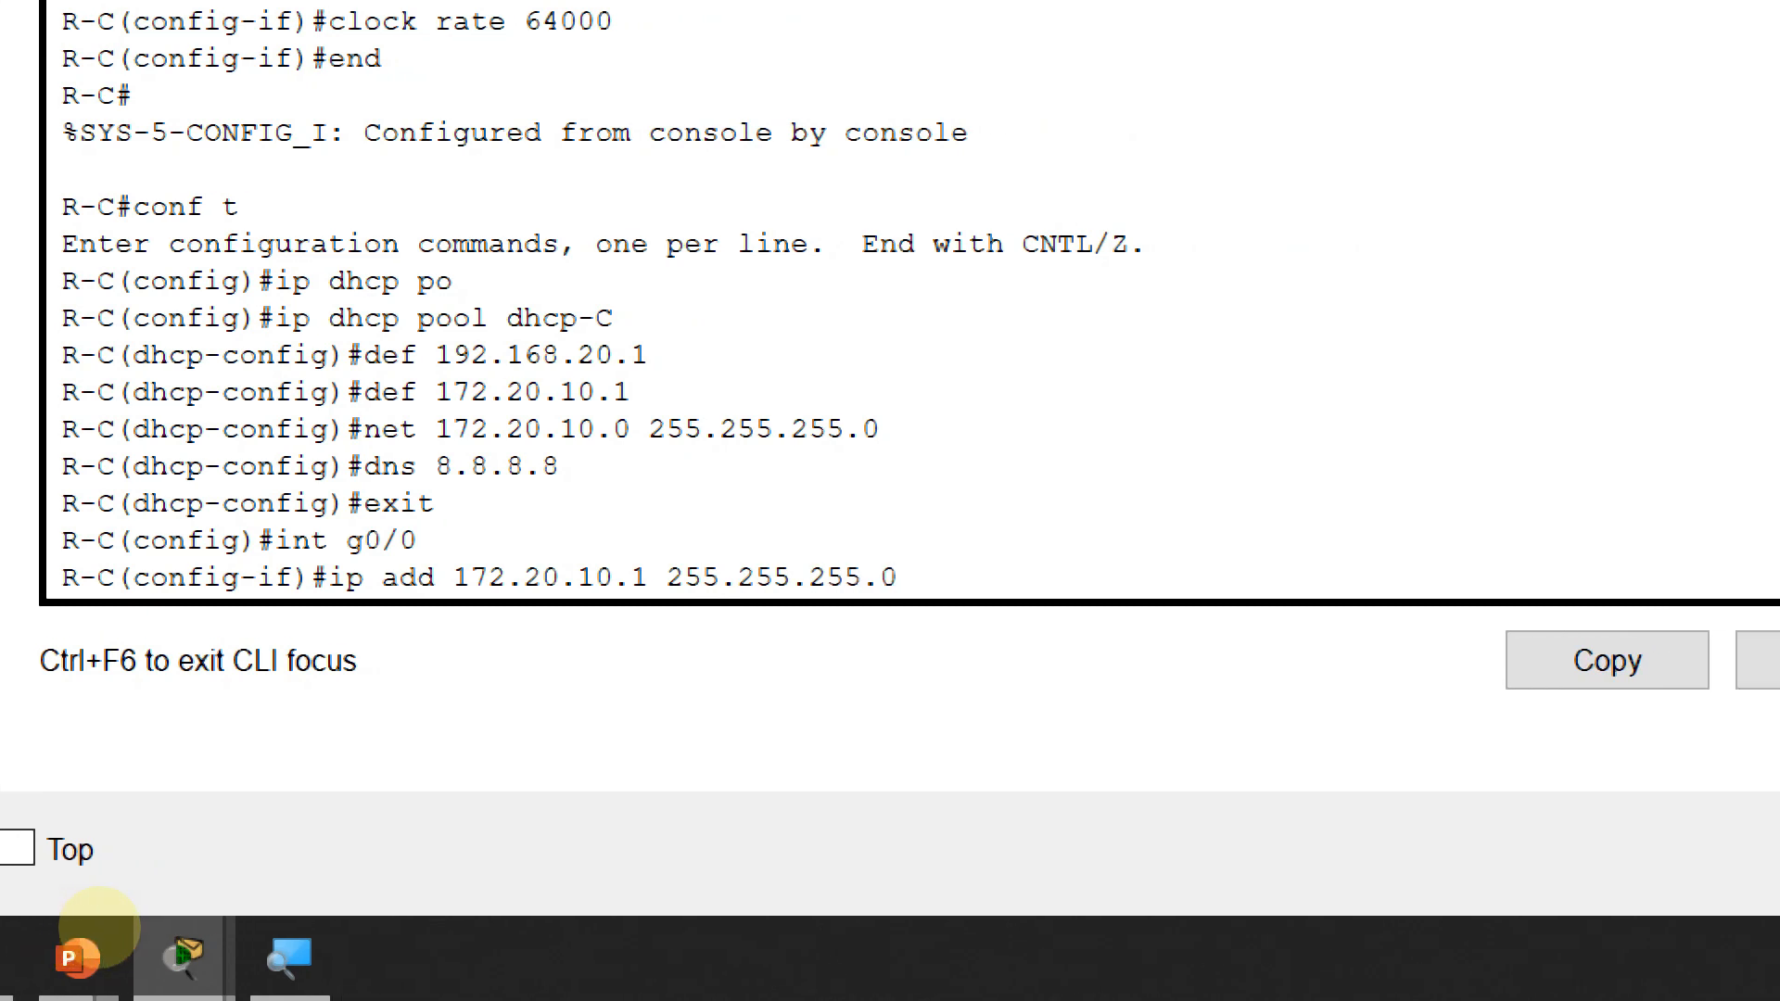
key(Return)
text(no)
text( sh)
key(Return)
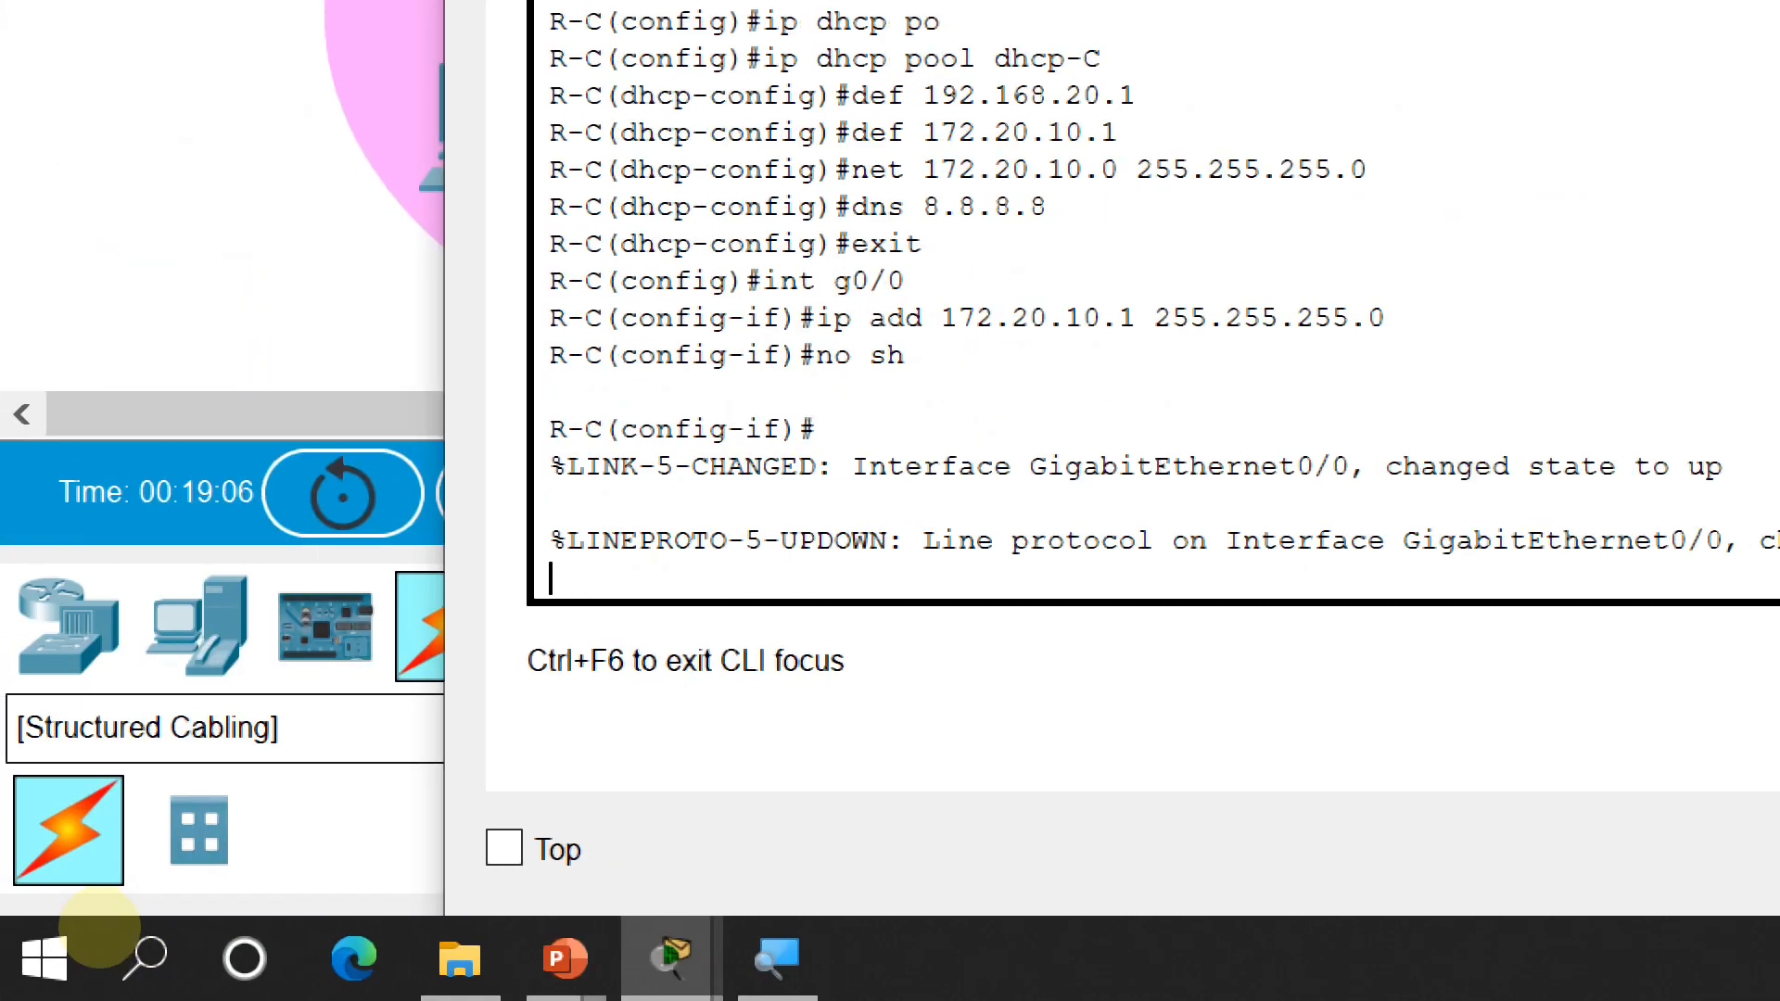
key(Return)
text(exit)
key(Return)
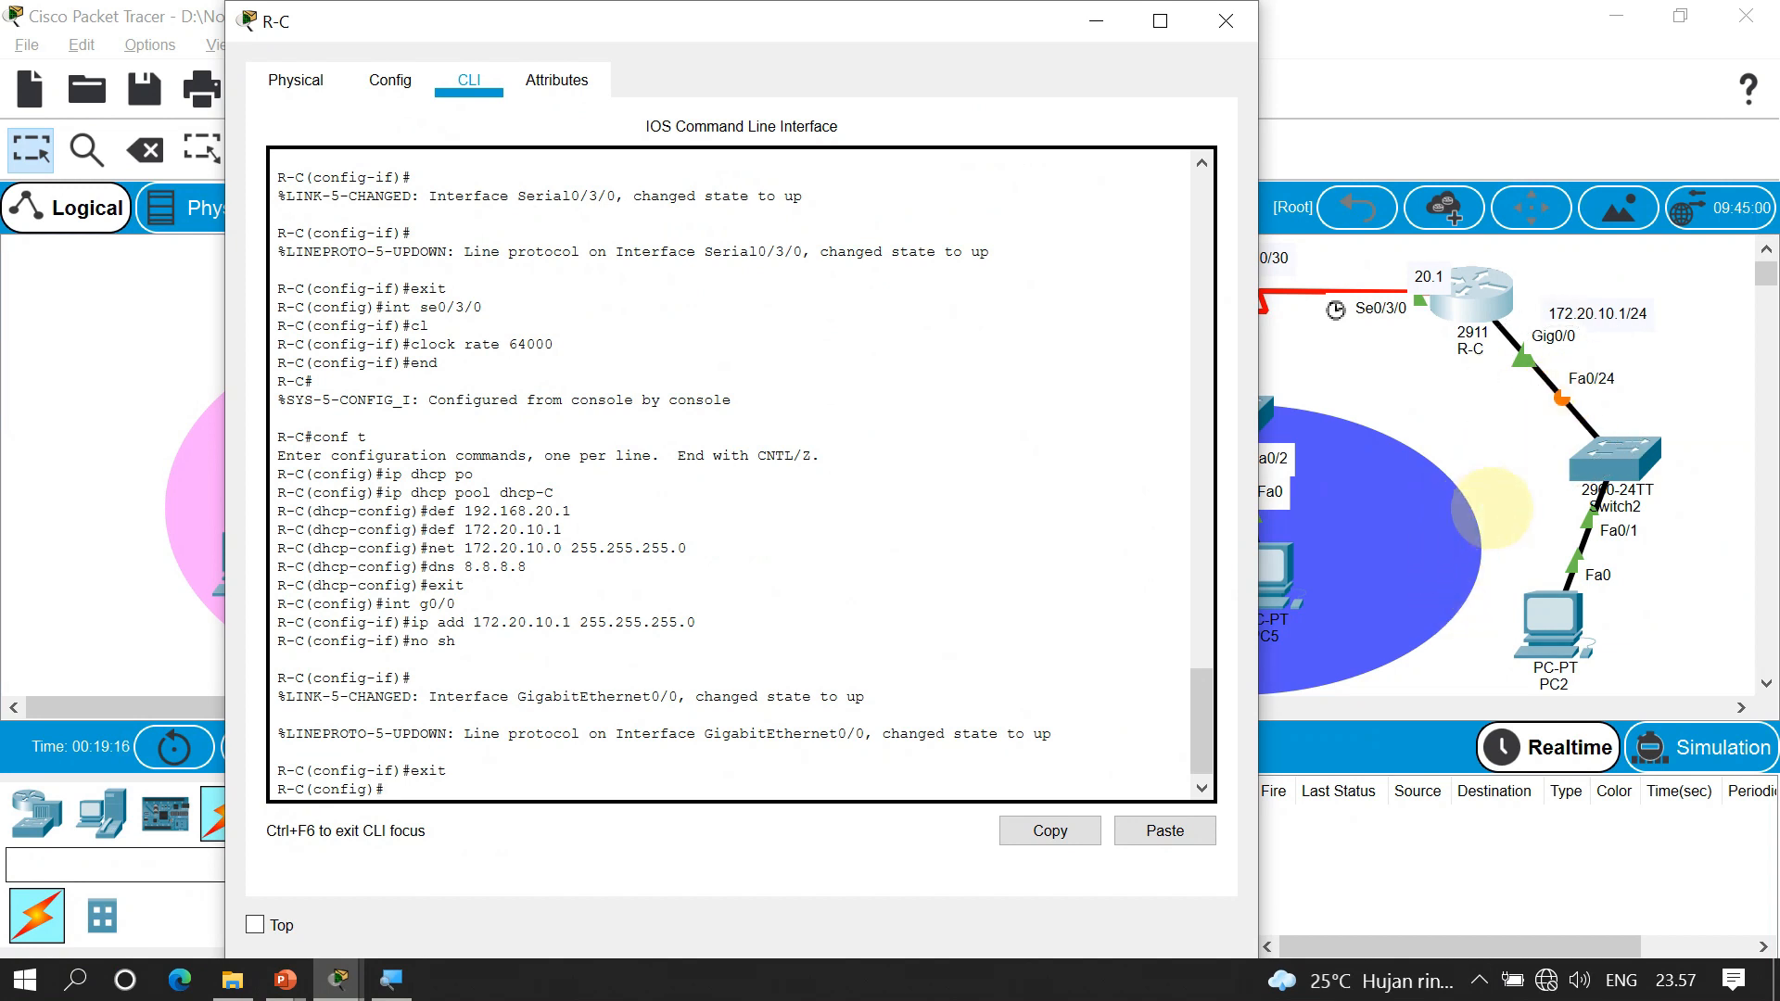
Switch PC2's IP Configuration to DHCP so it gets 172.20.10.2 with gateway 172.20.10.1
click(1550, 612)
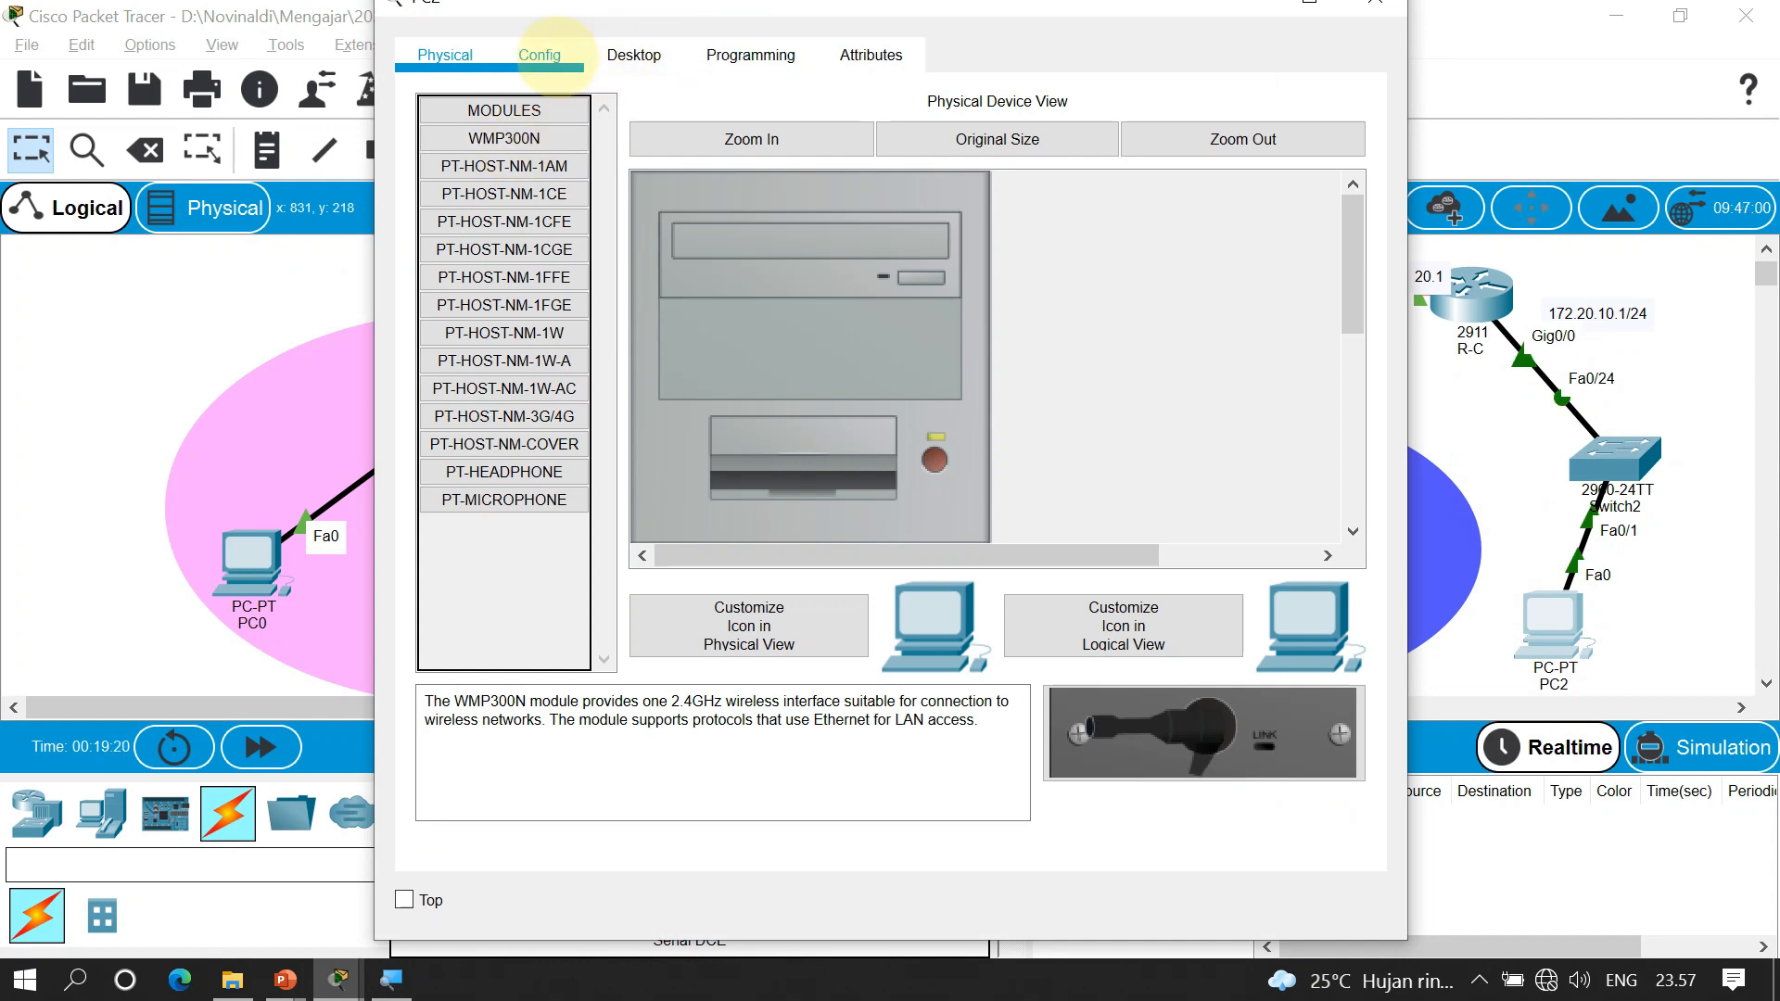
click(539, 56)
click(751, 55)
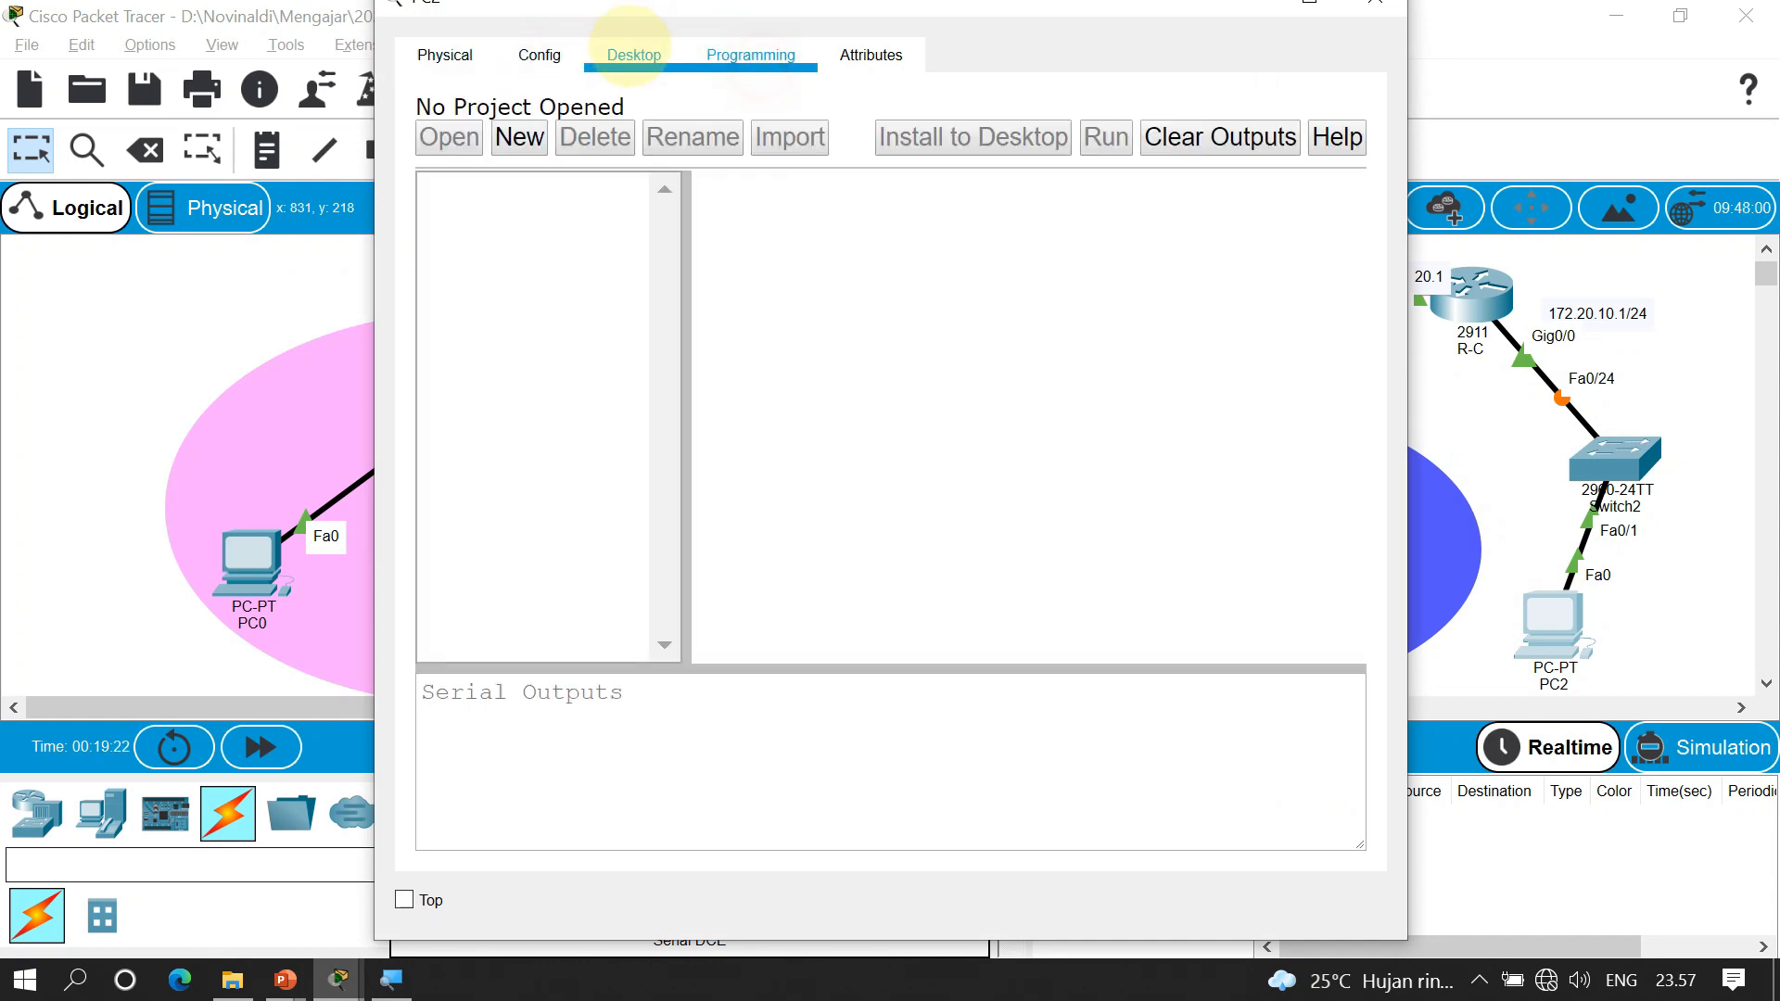
click(624, 51)
click(501, 204)
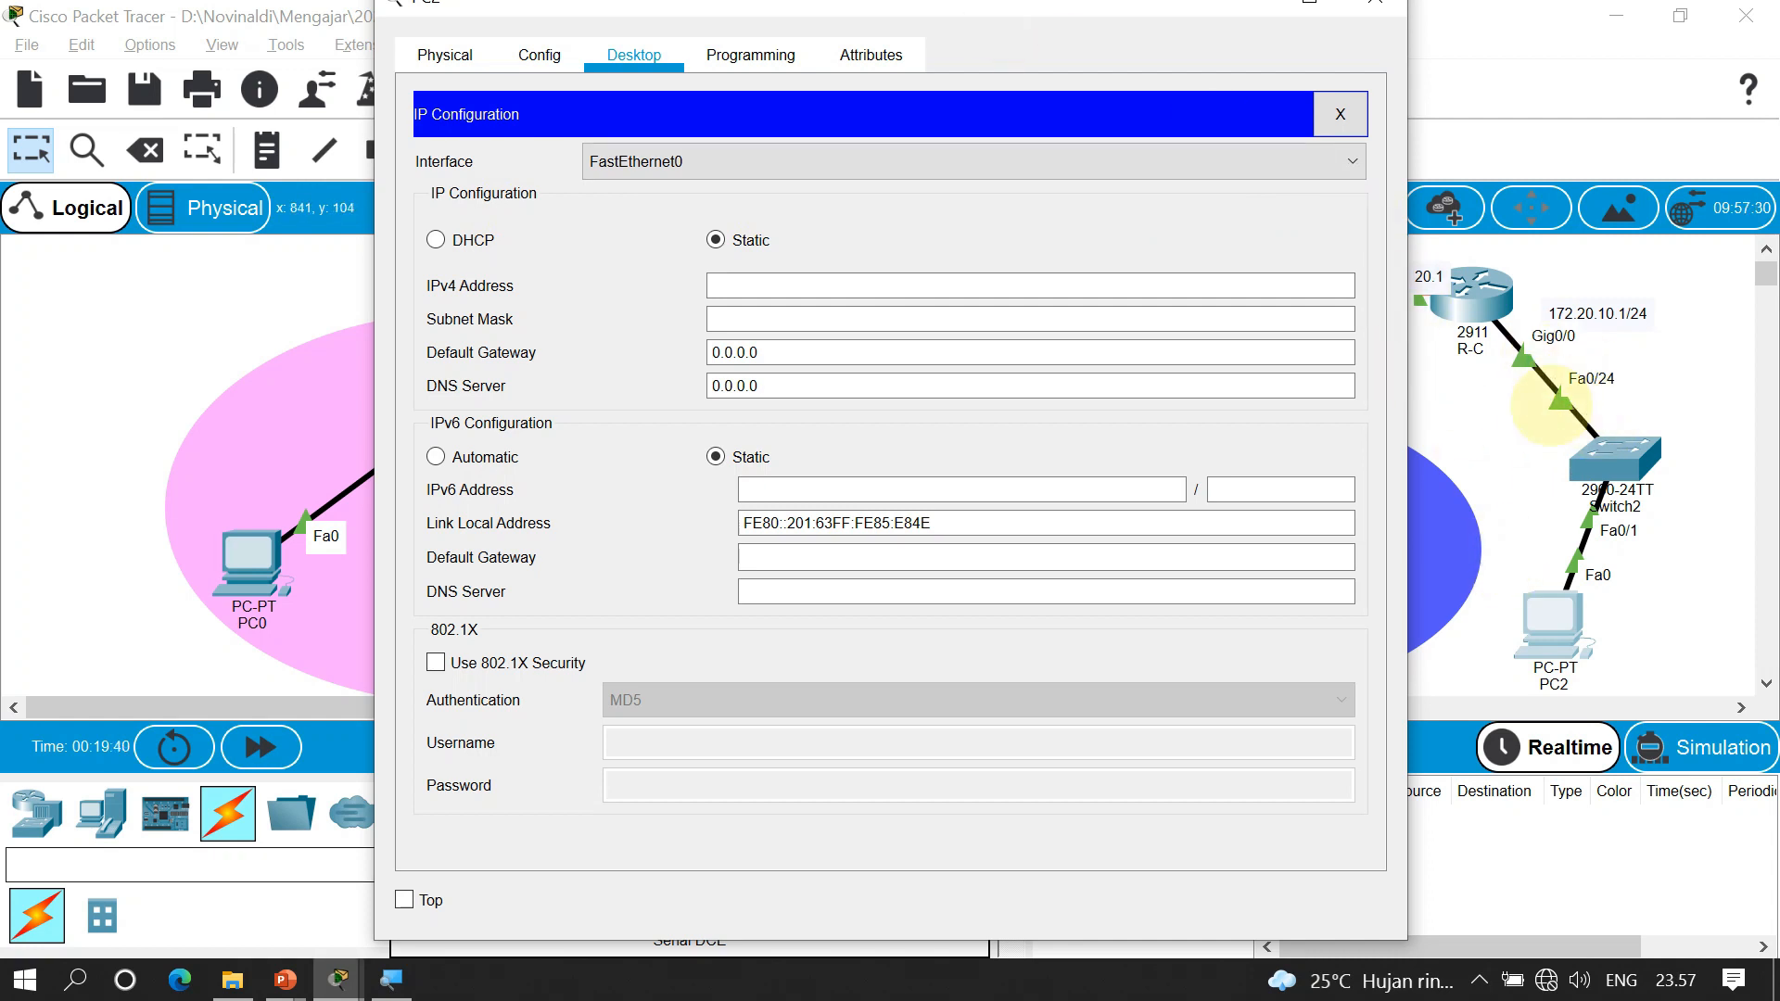
click(436, 239)
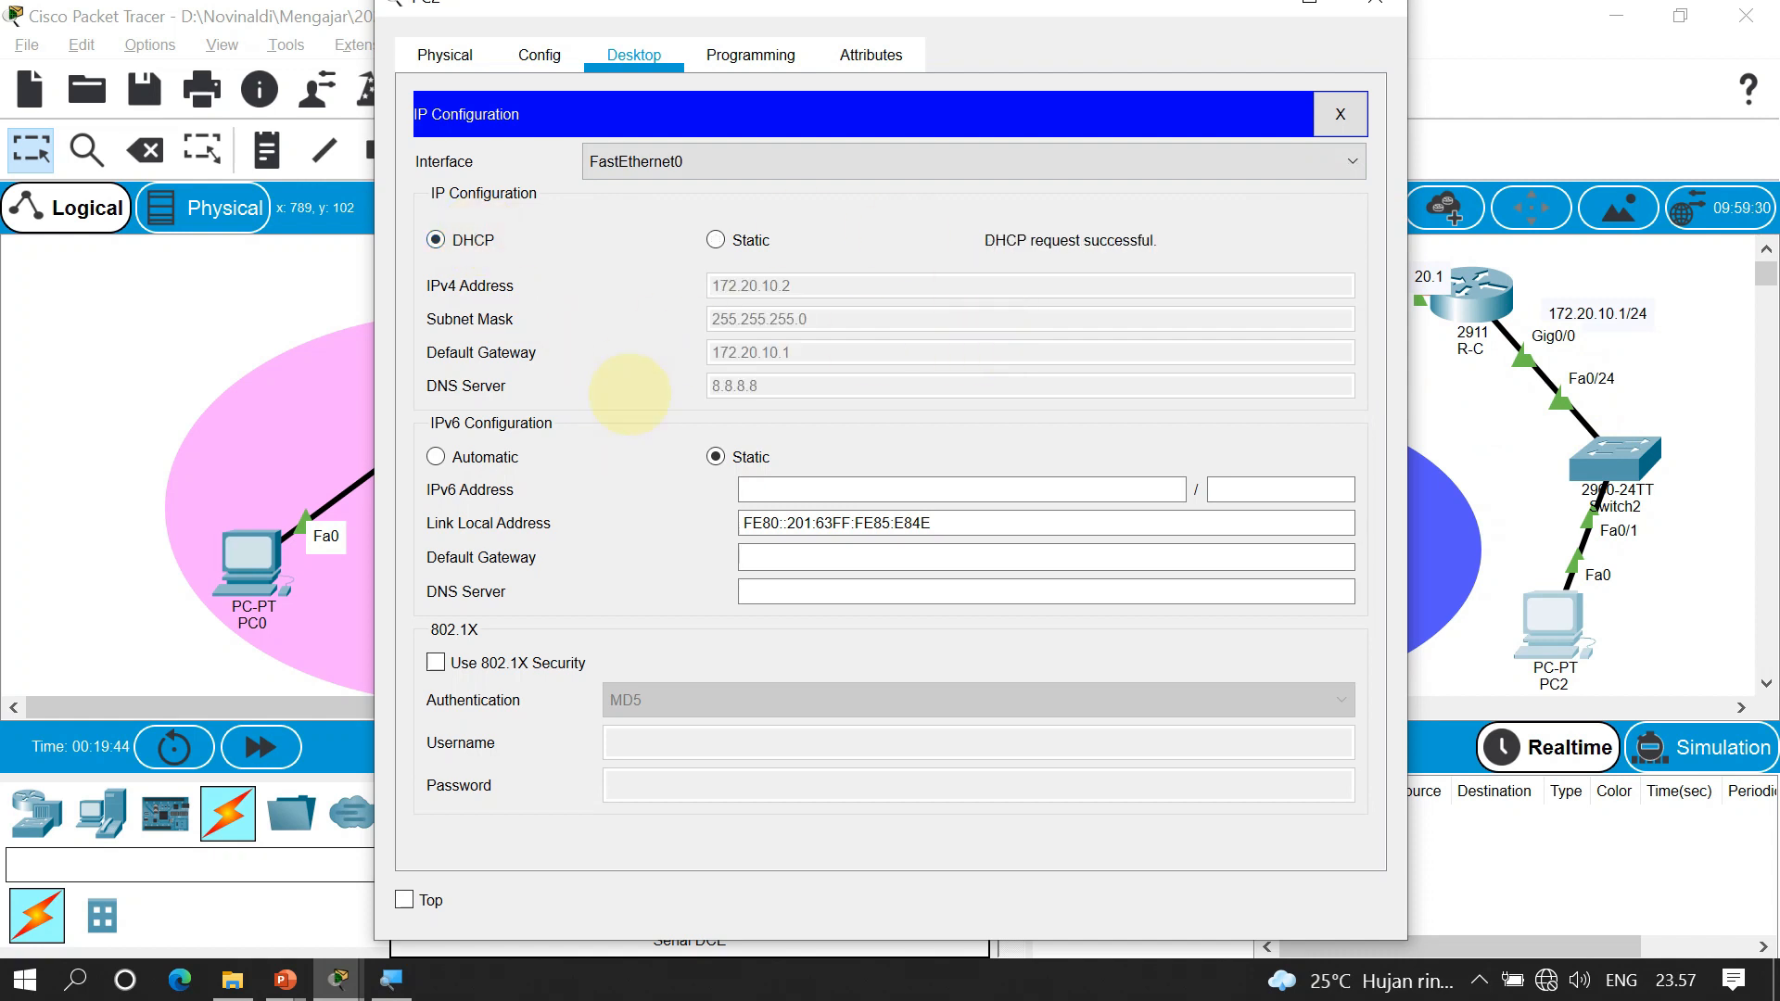
click(1375, 2)
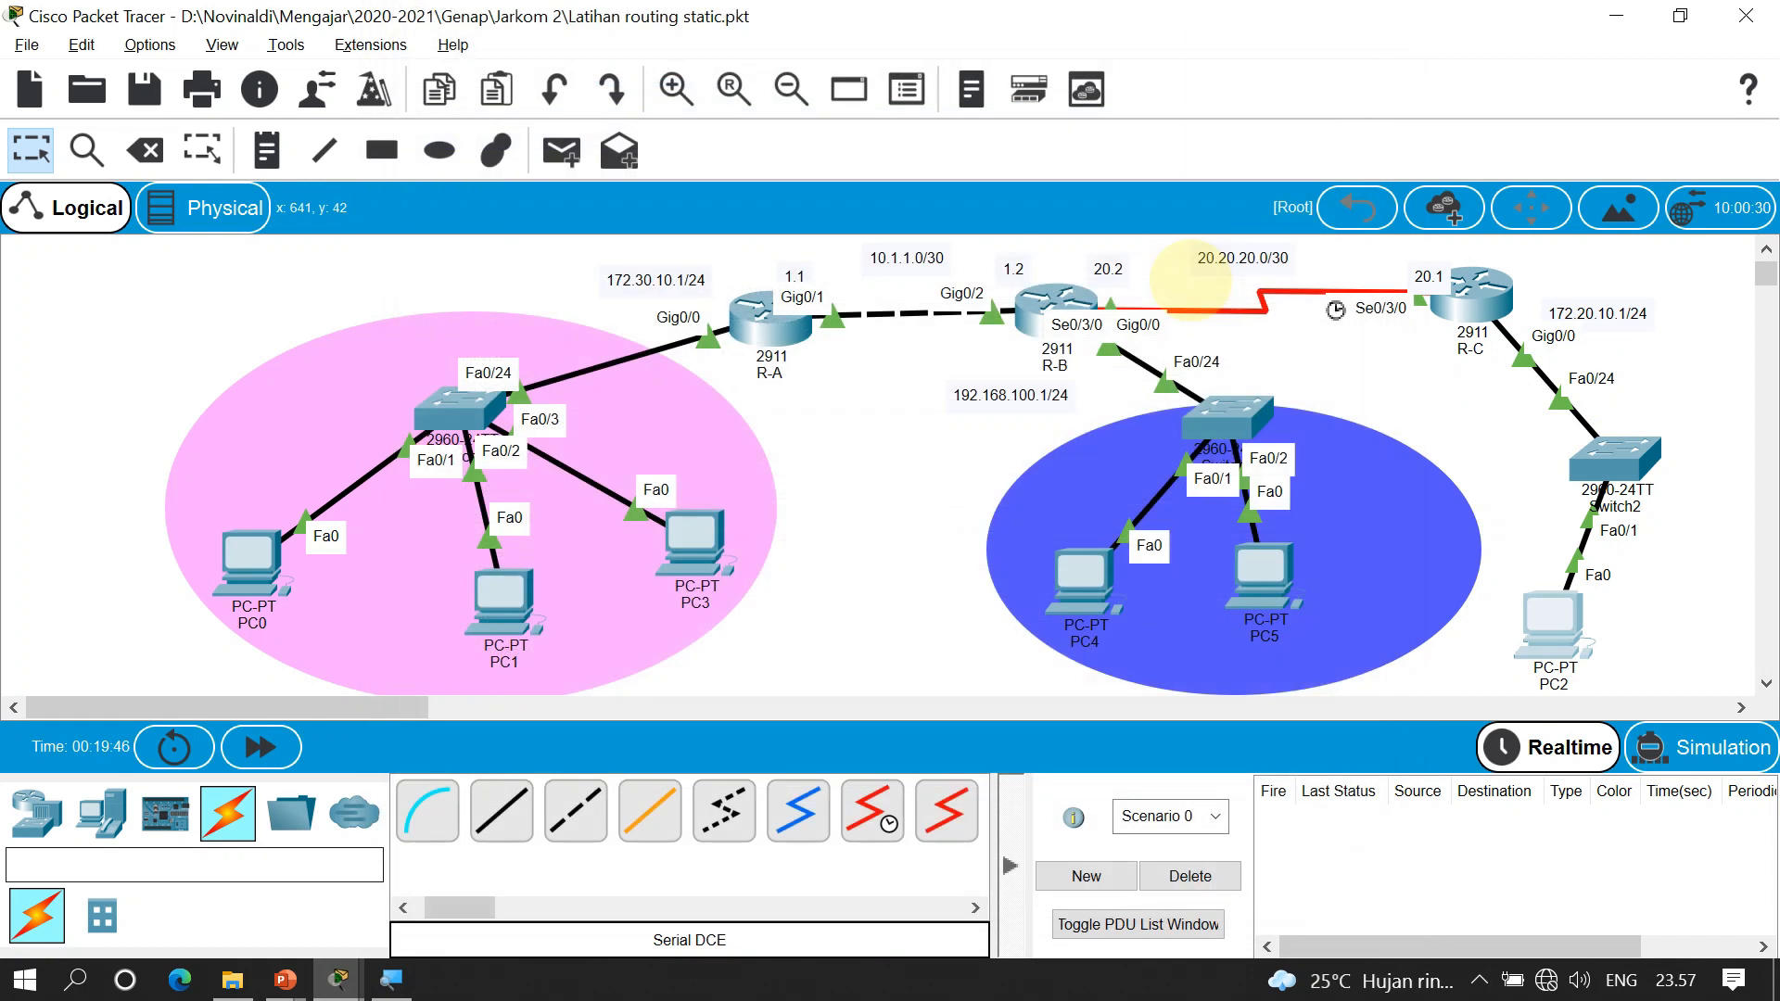
Send a simple test PDU from PC2 to router R-C and confirm it reports Successful
key(p)
click(1550, 619)
click(1491, 308)
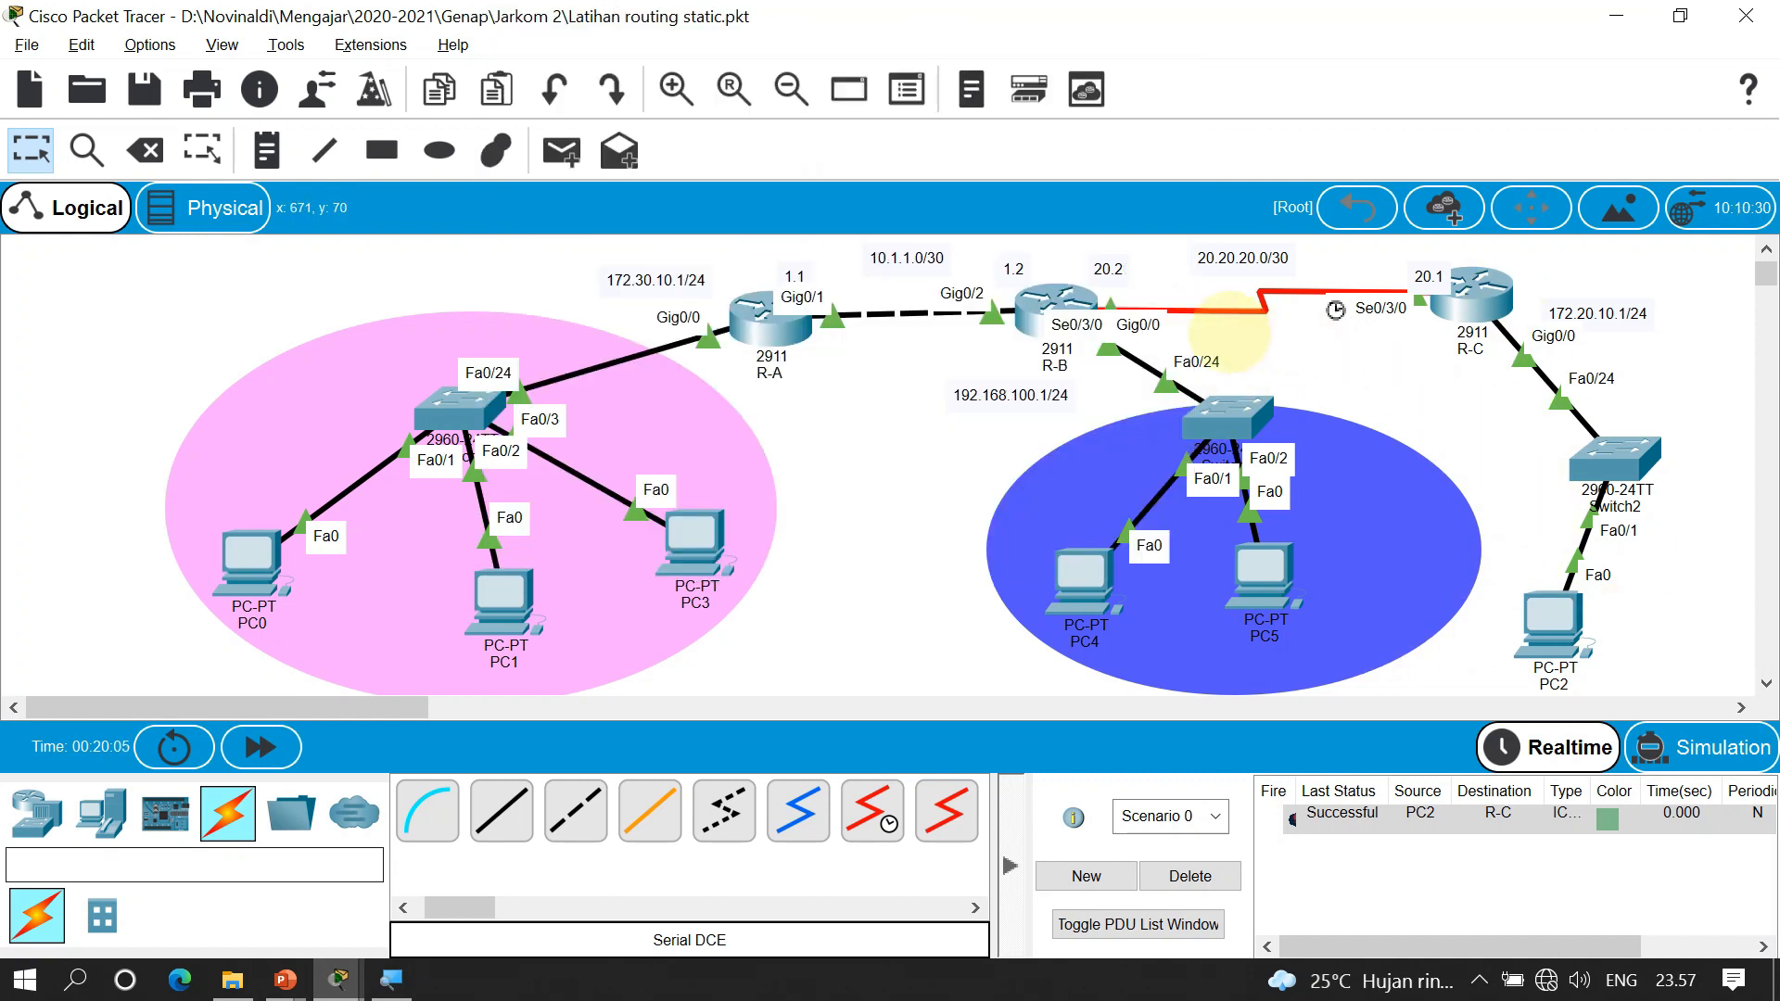
key(ctrl)
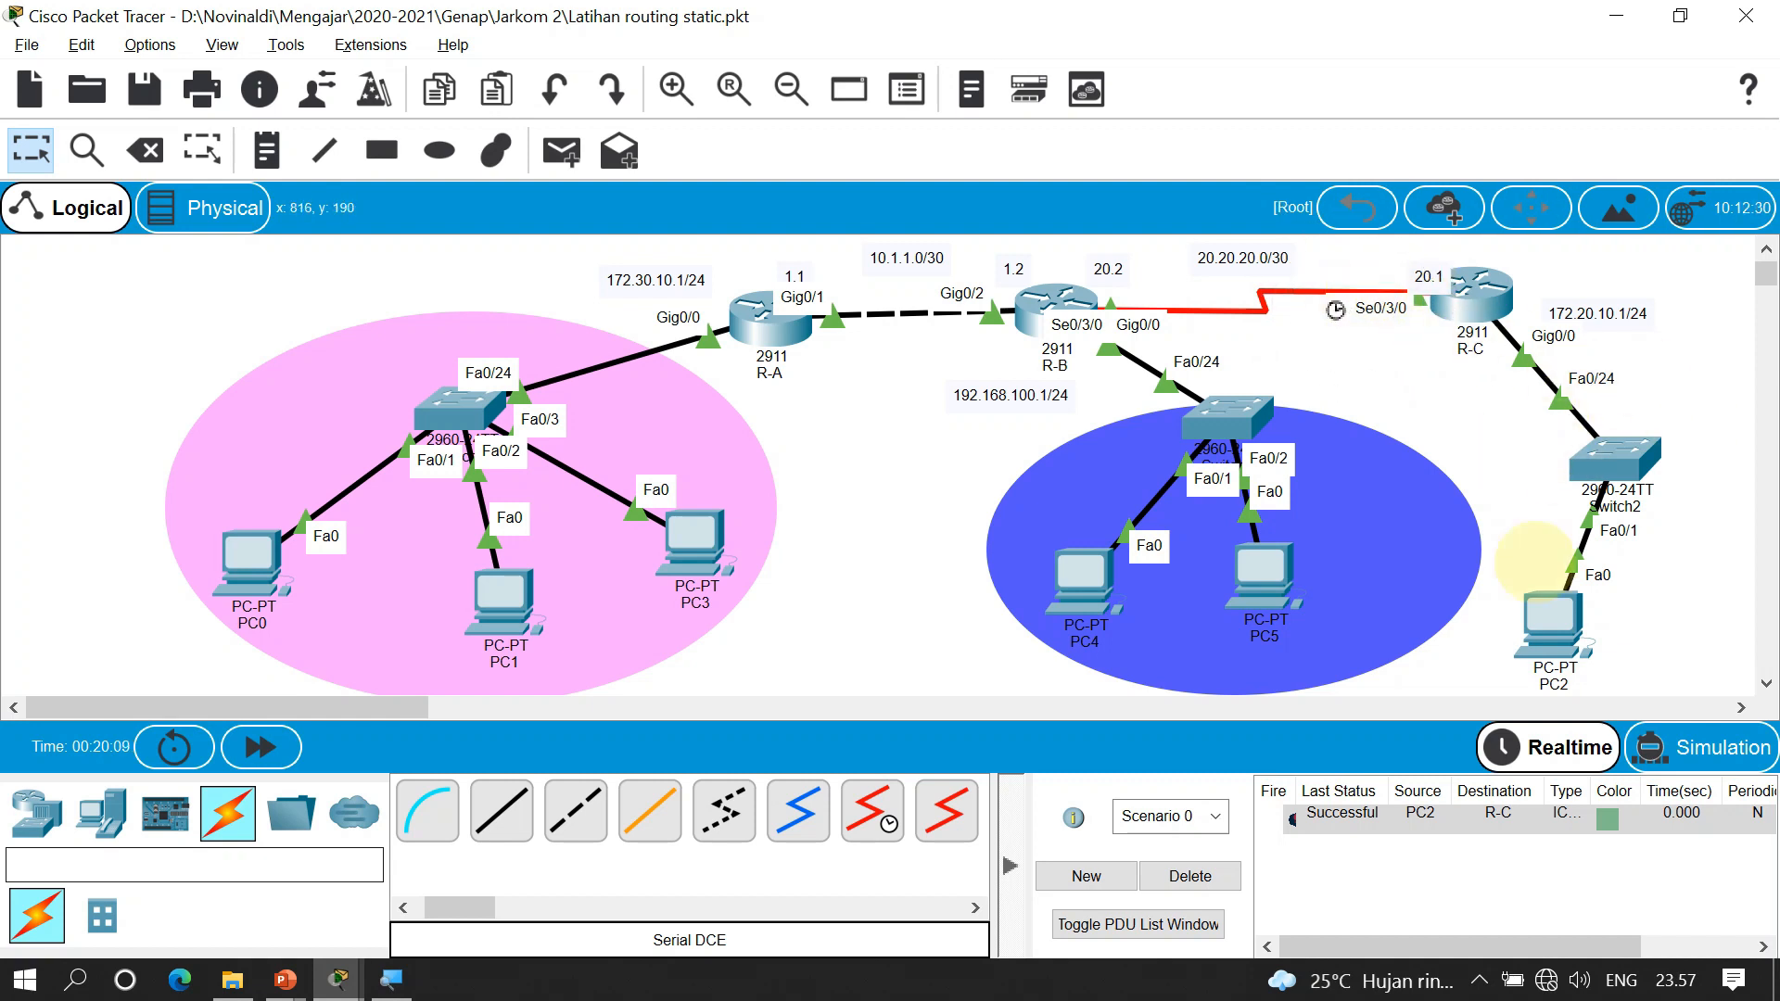
key(ctrl)
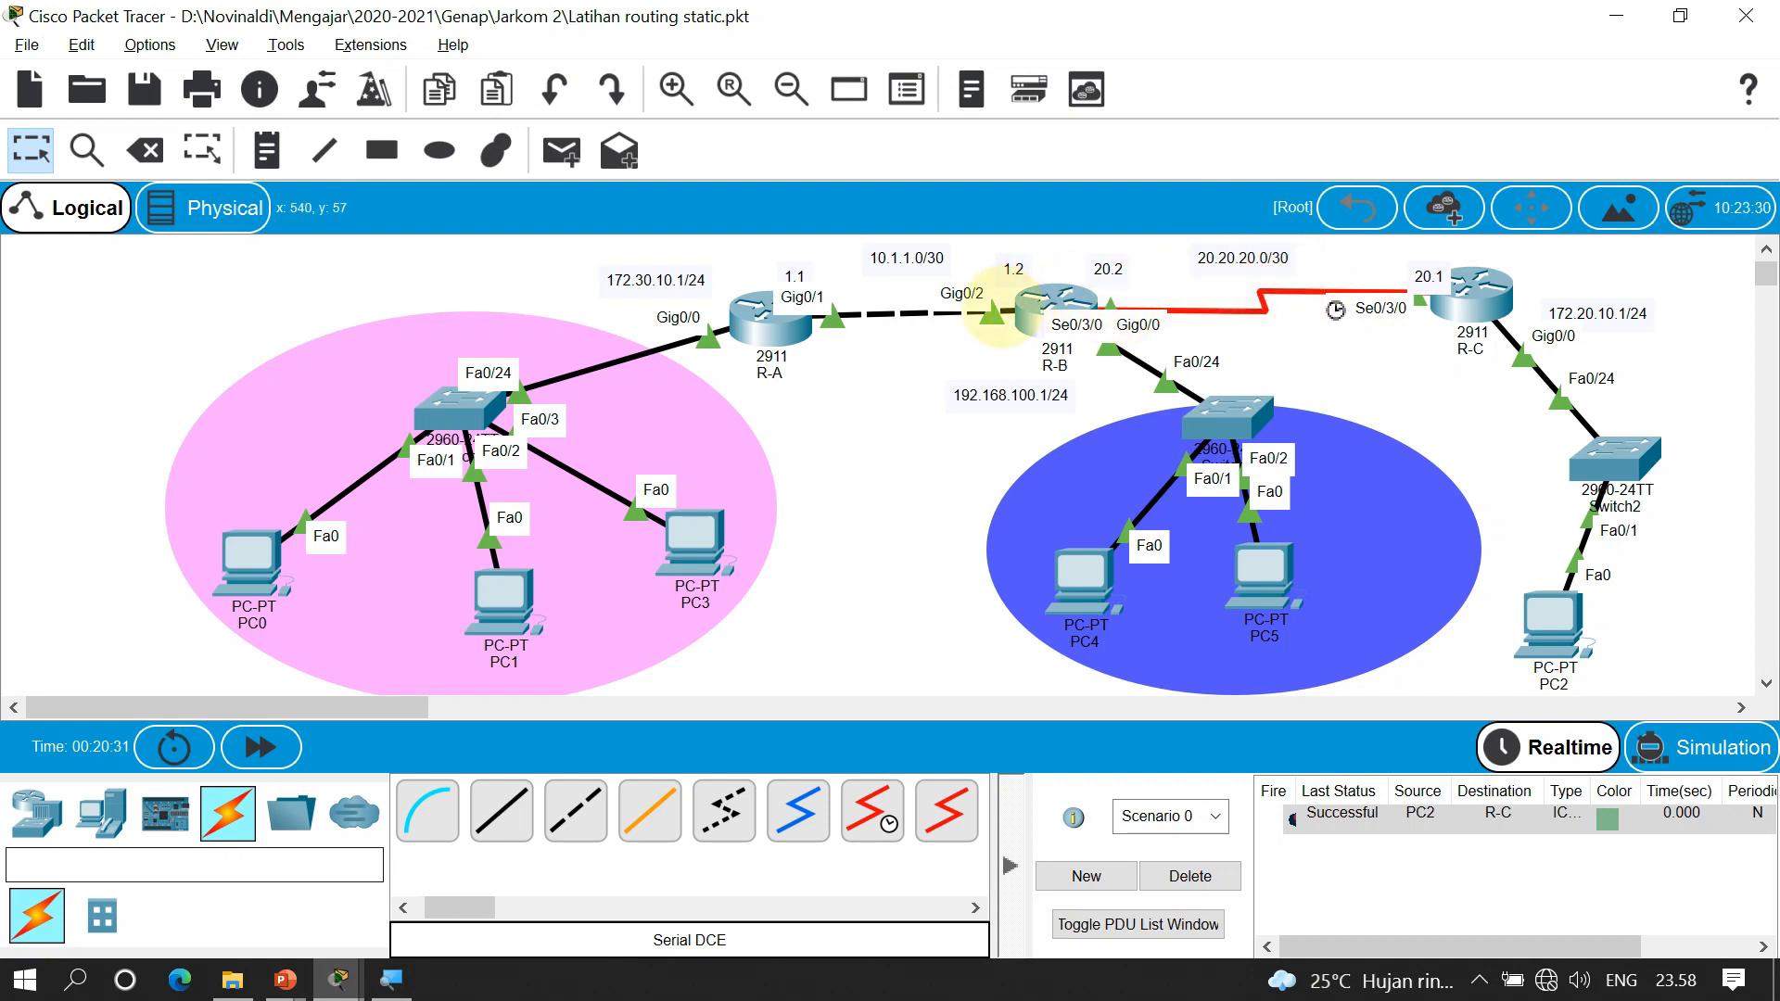
On R-A's console, enter privileged mode and list static routes with 'show run | section ip route'
click(999, 306)
click(770, 323)
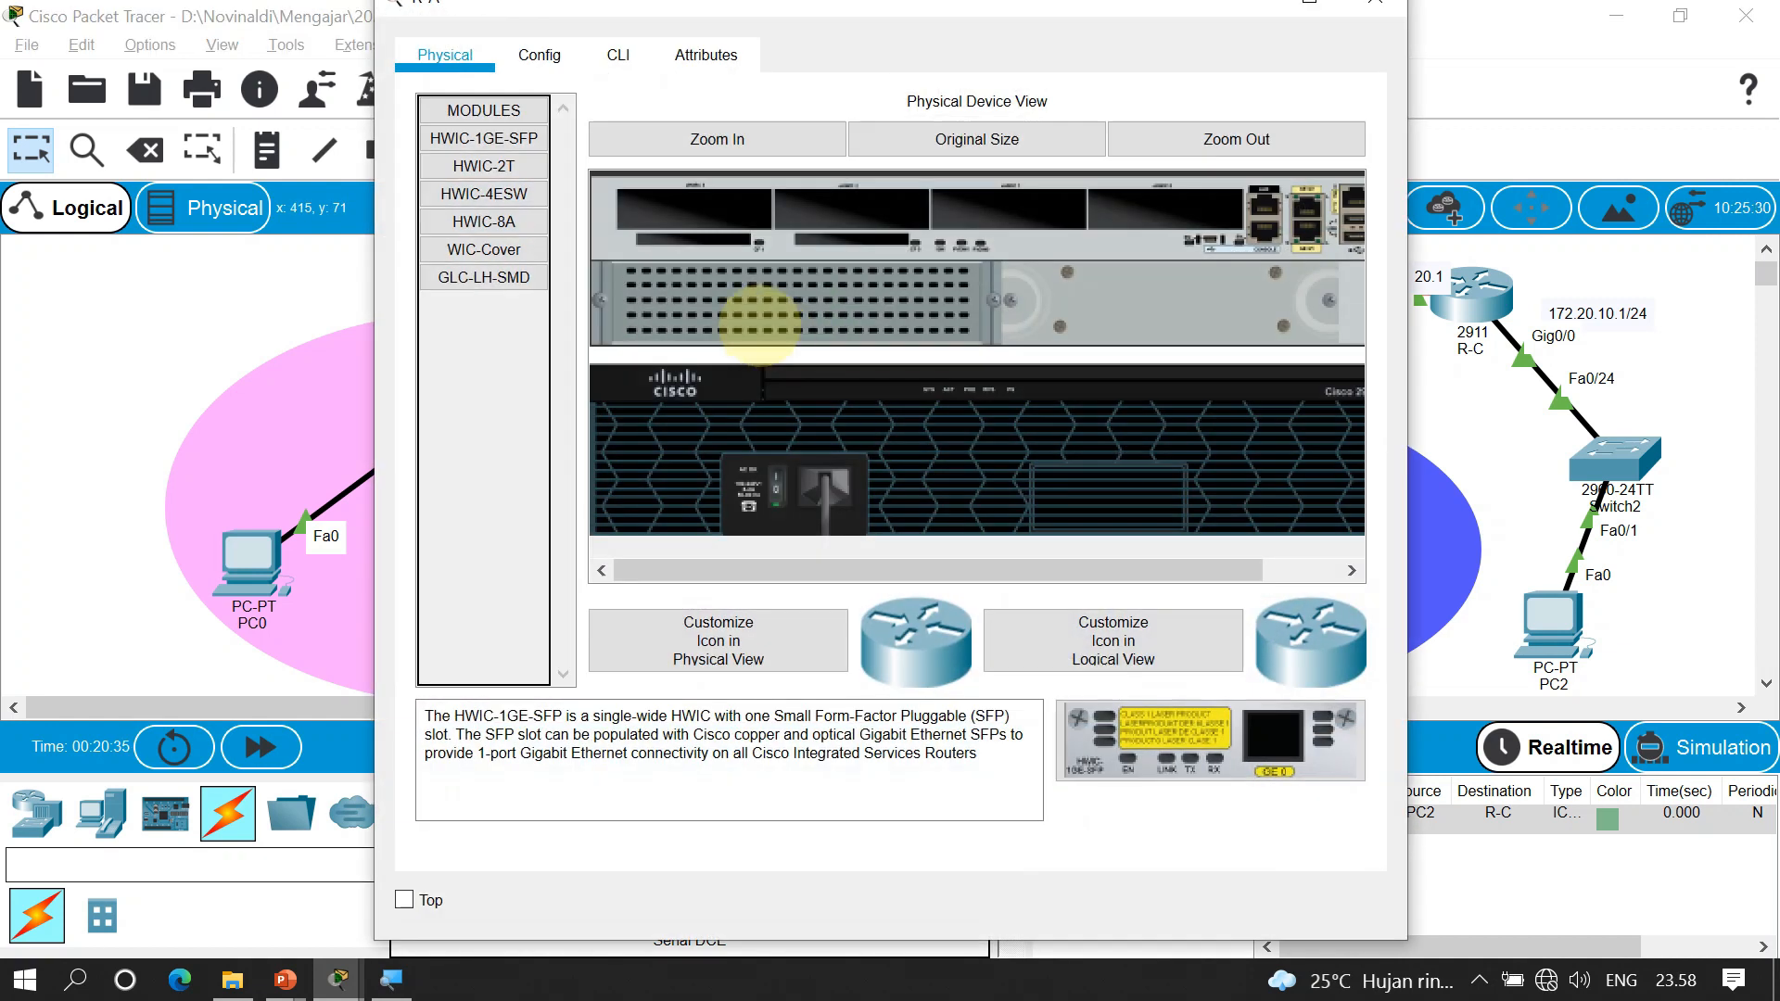
click(619, 55)
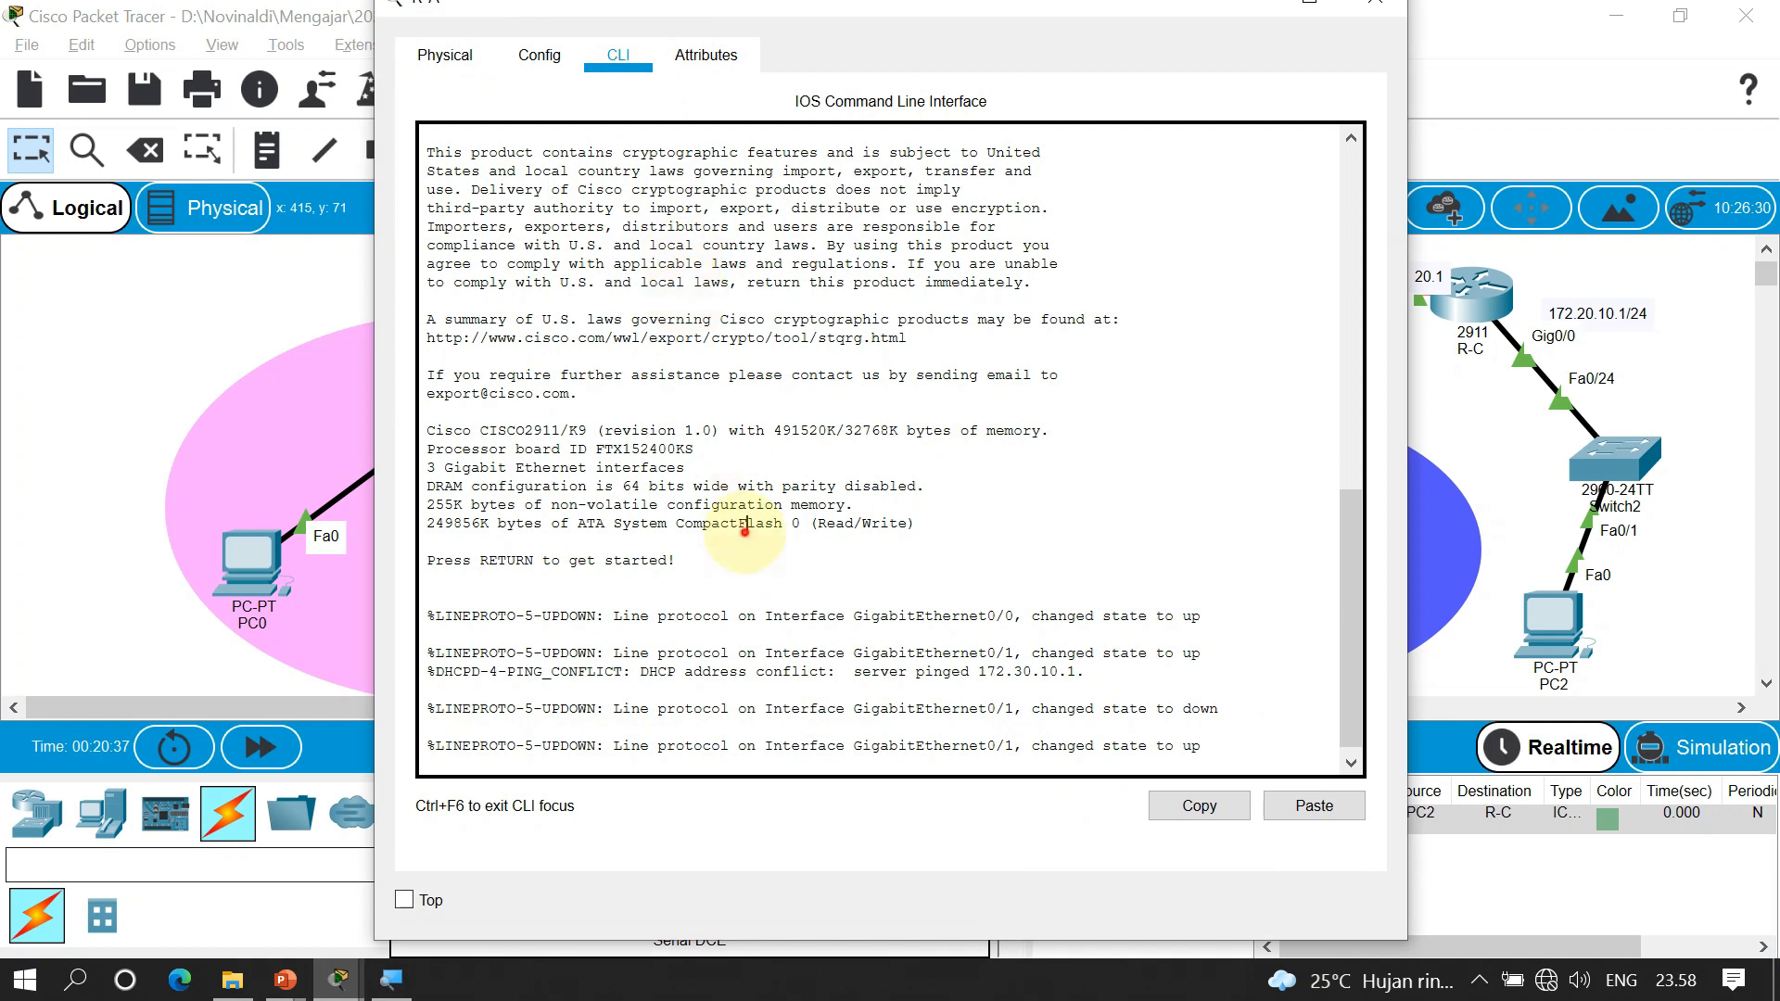
key(Return)
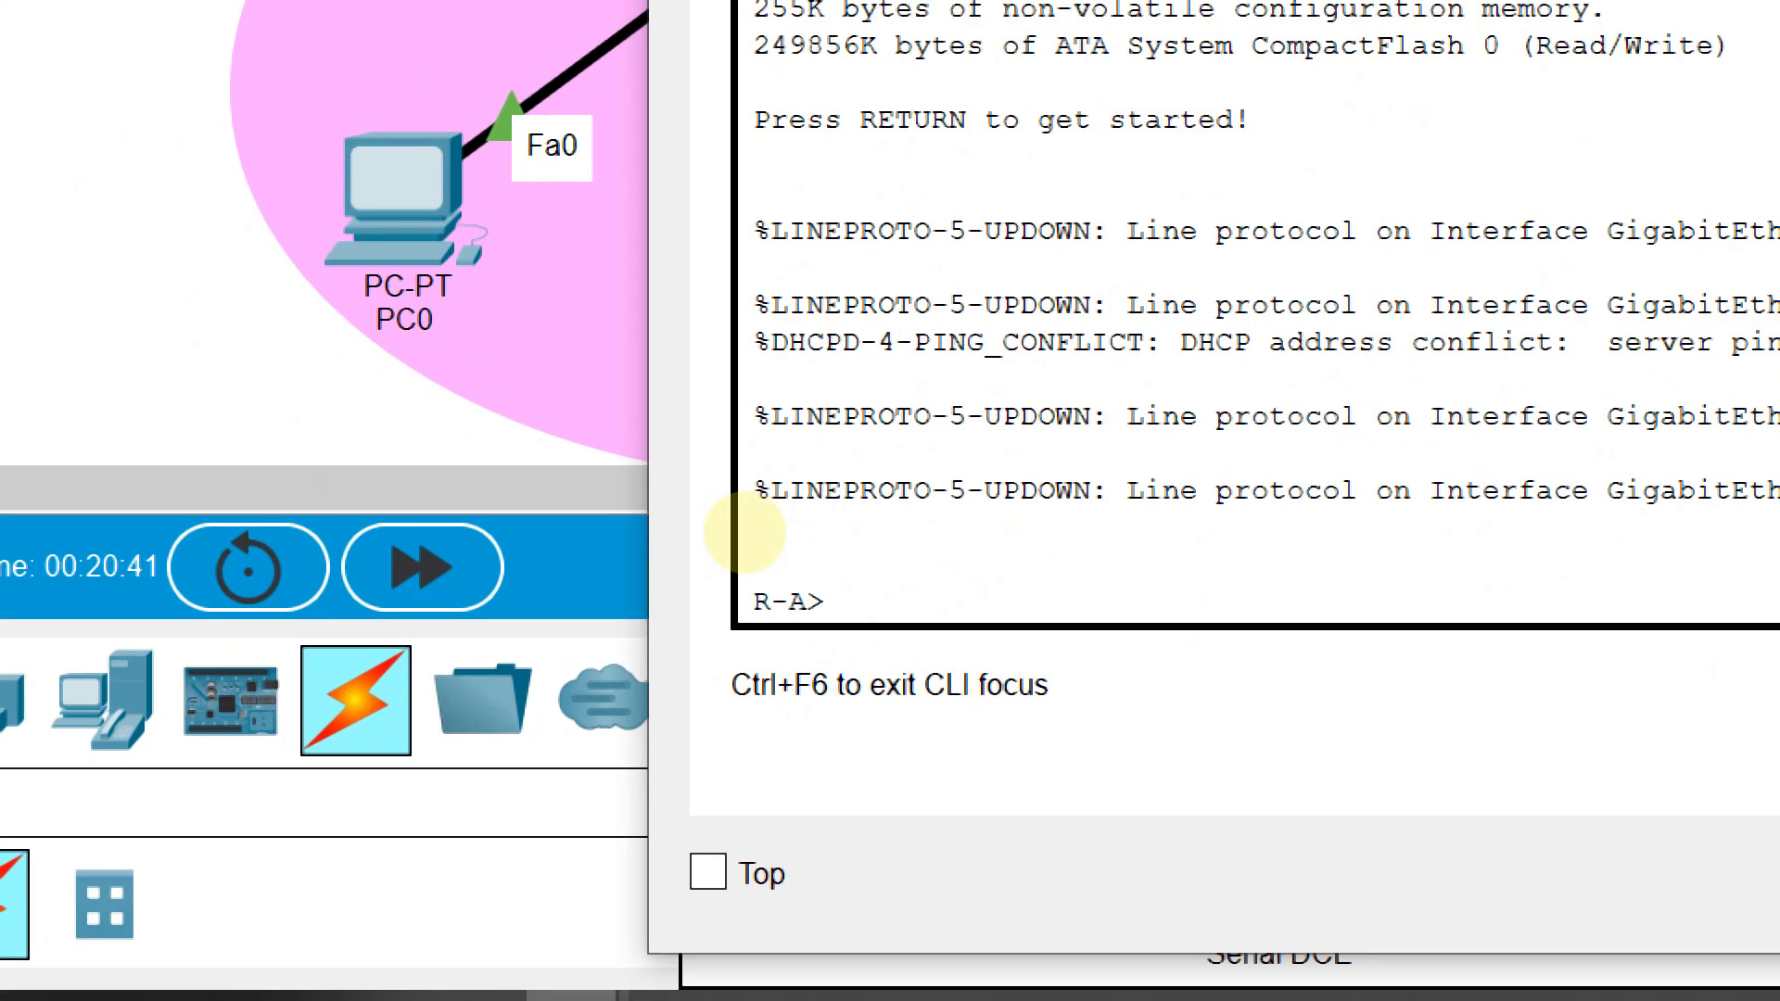
text(dn)
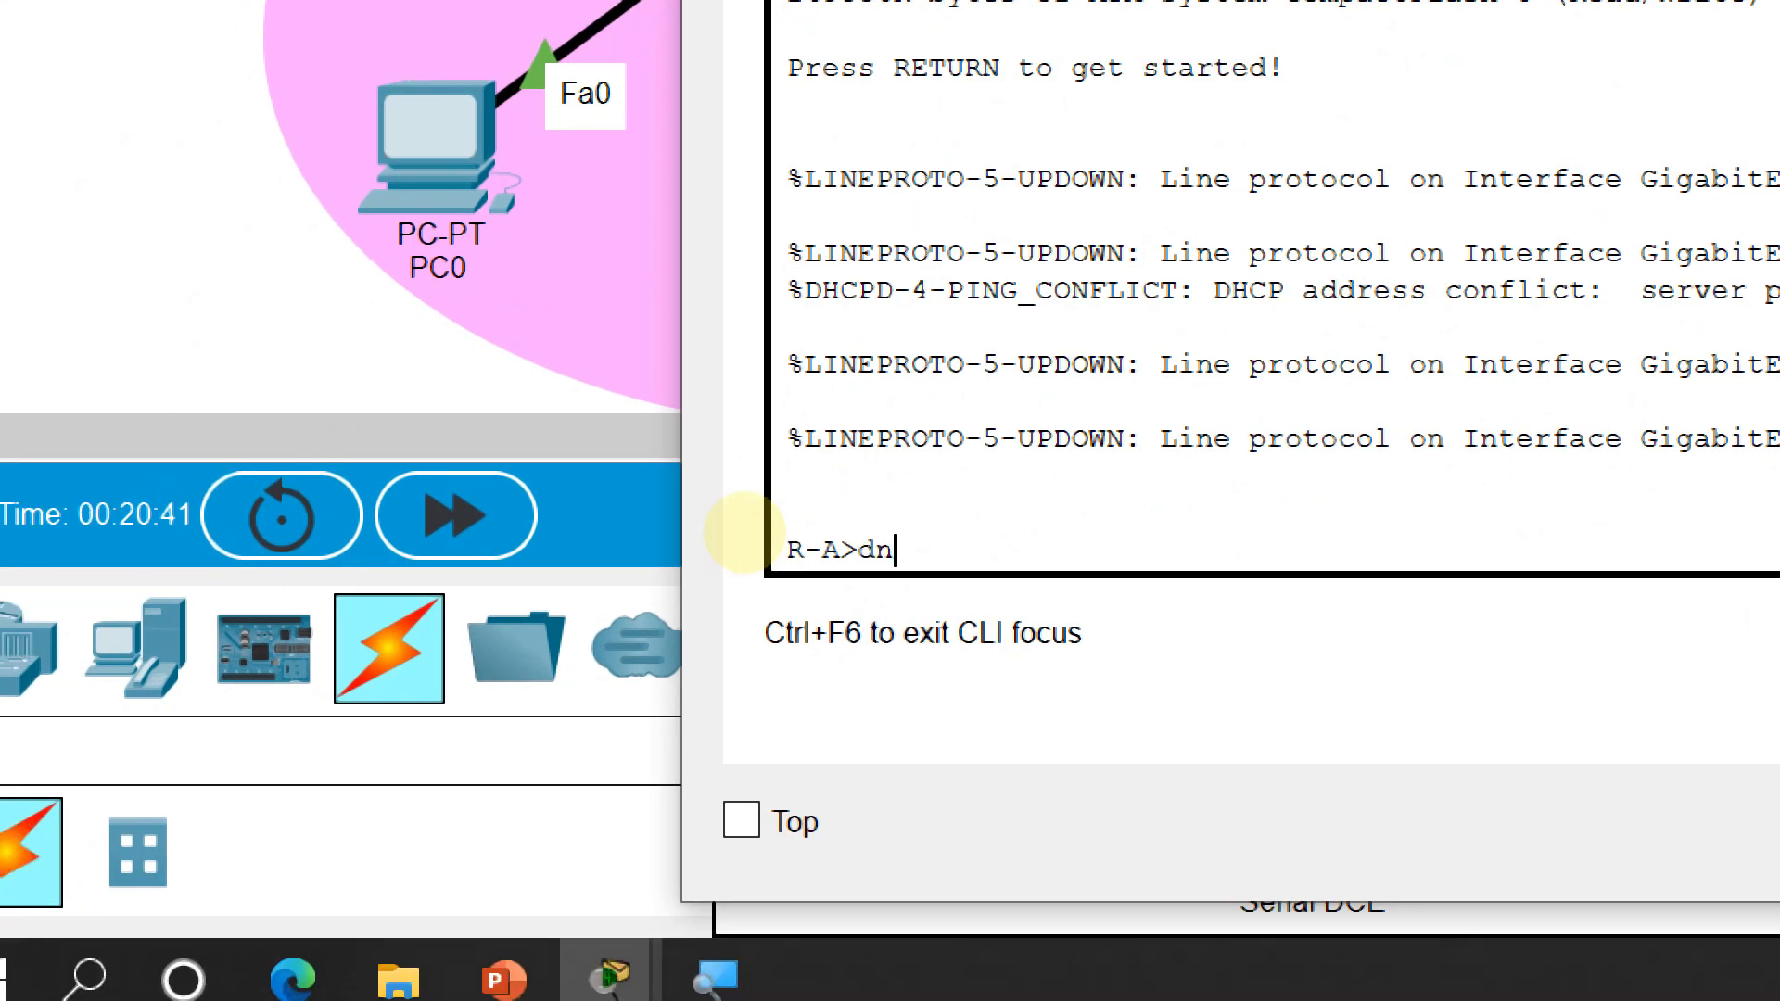
text(a)
key(Return)
text(show run)
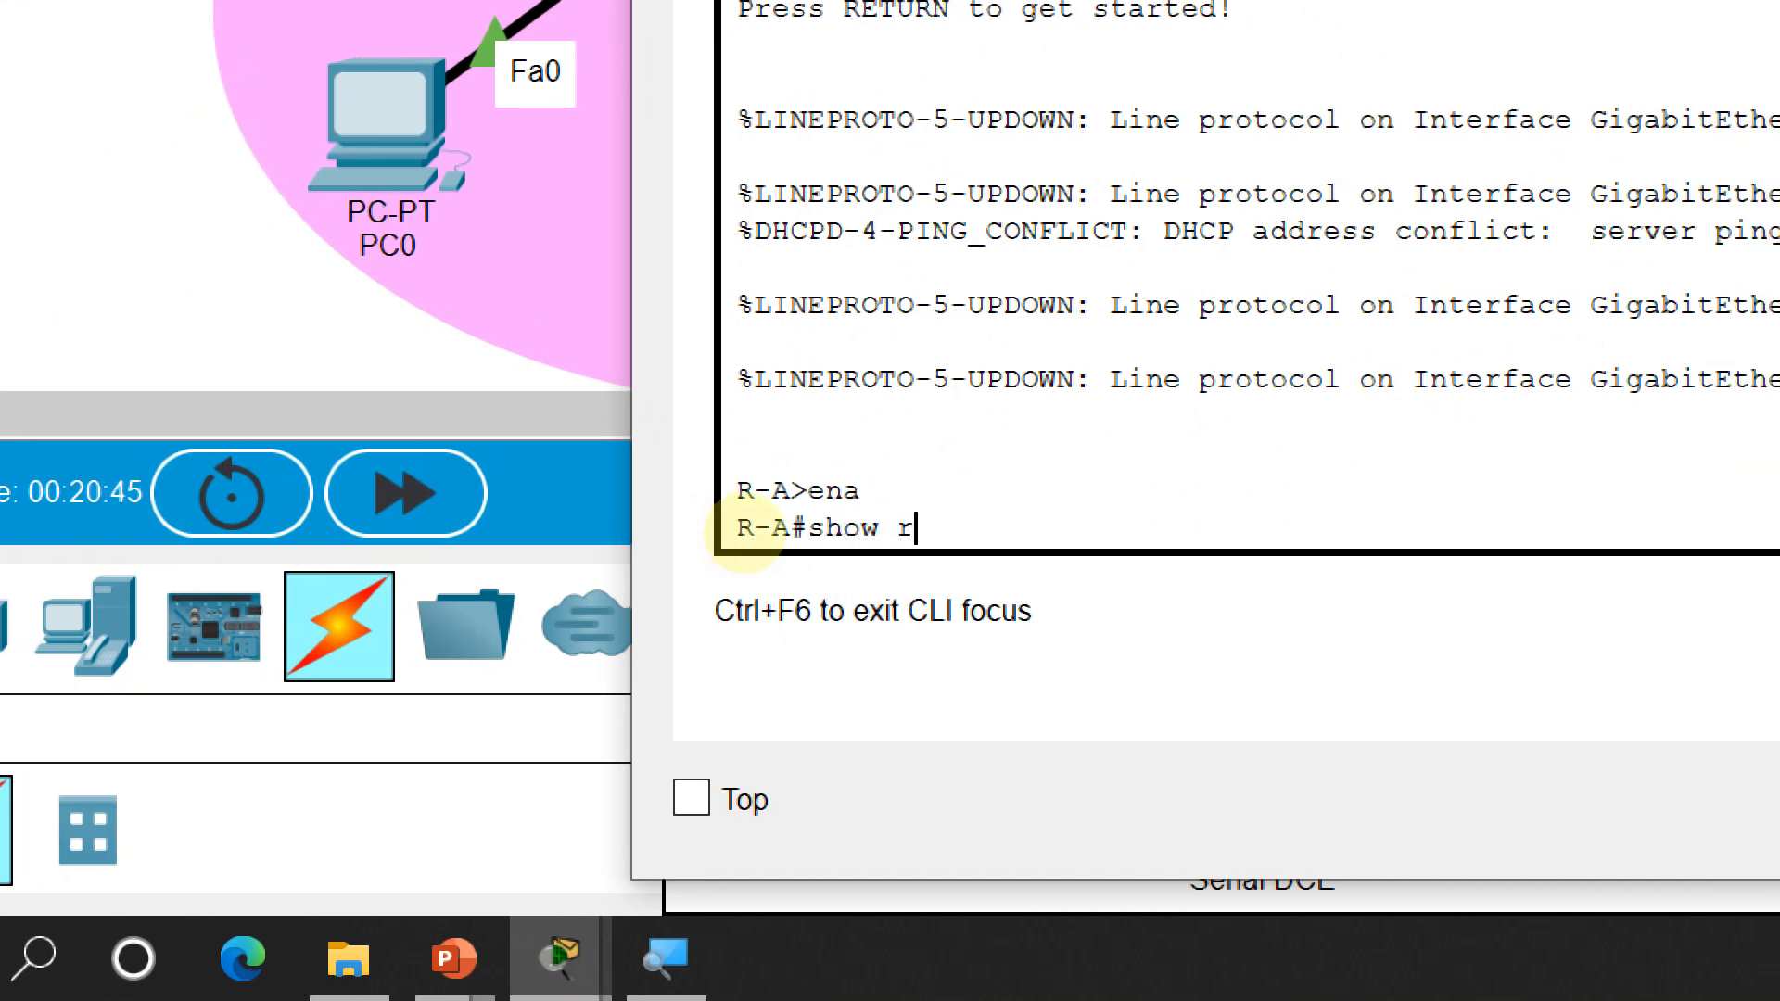
text( | sec)
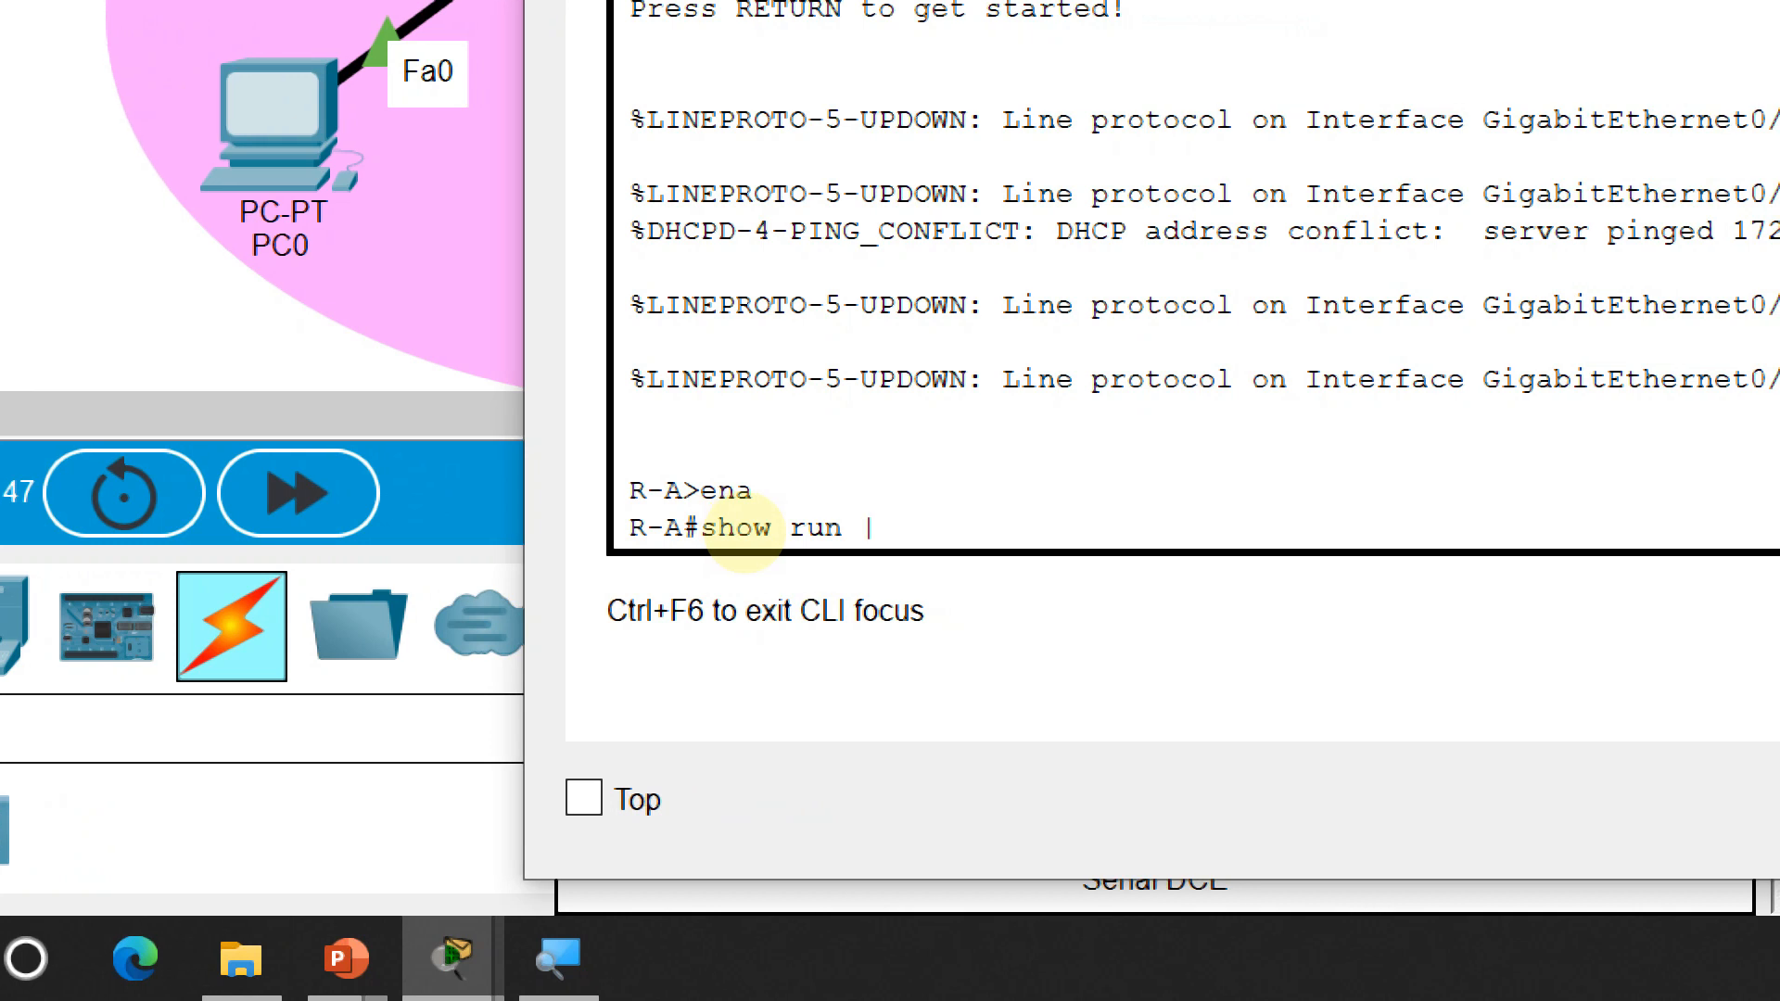
text(tion ip ro)
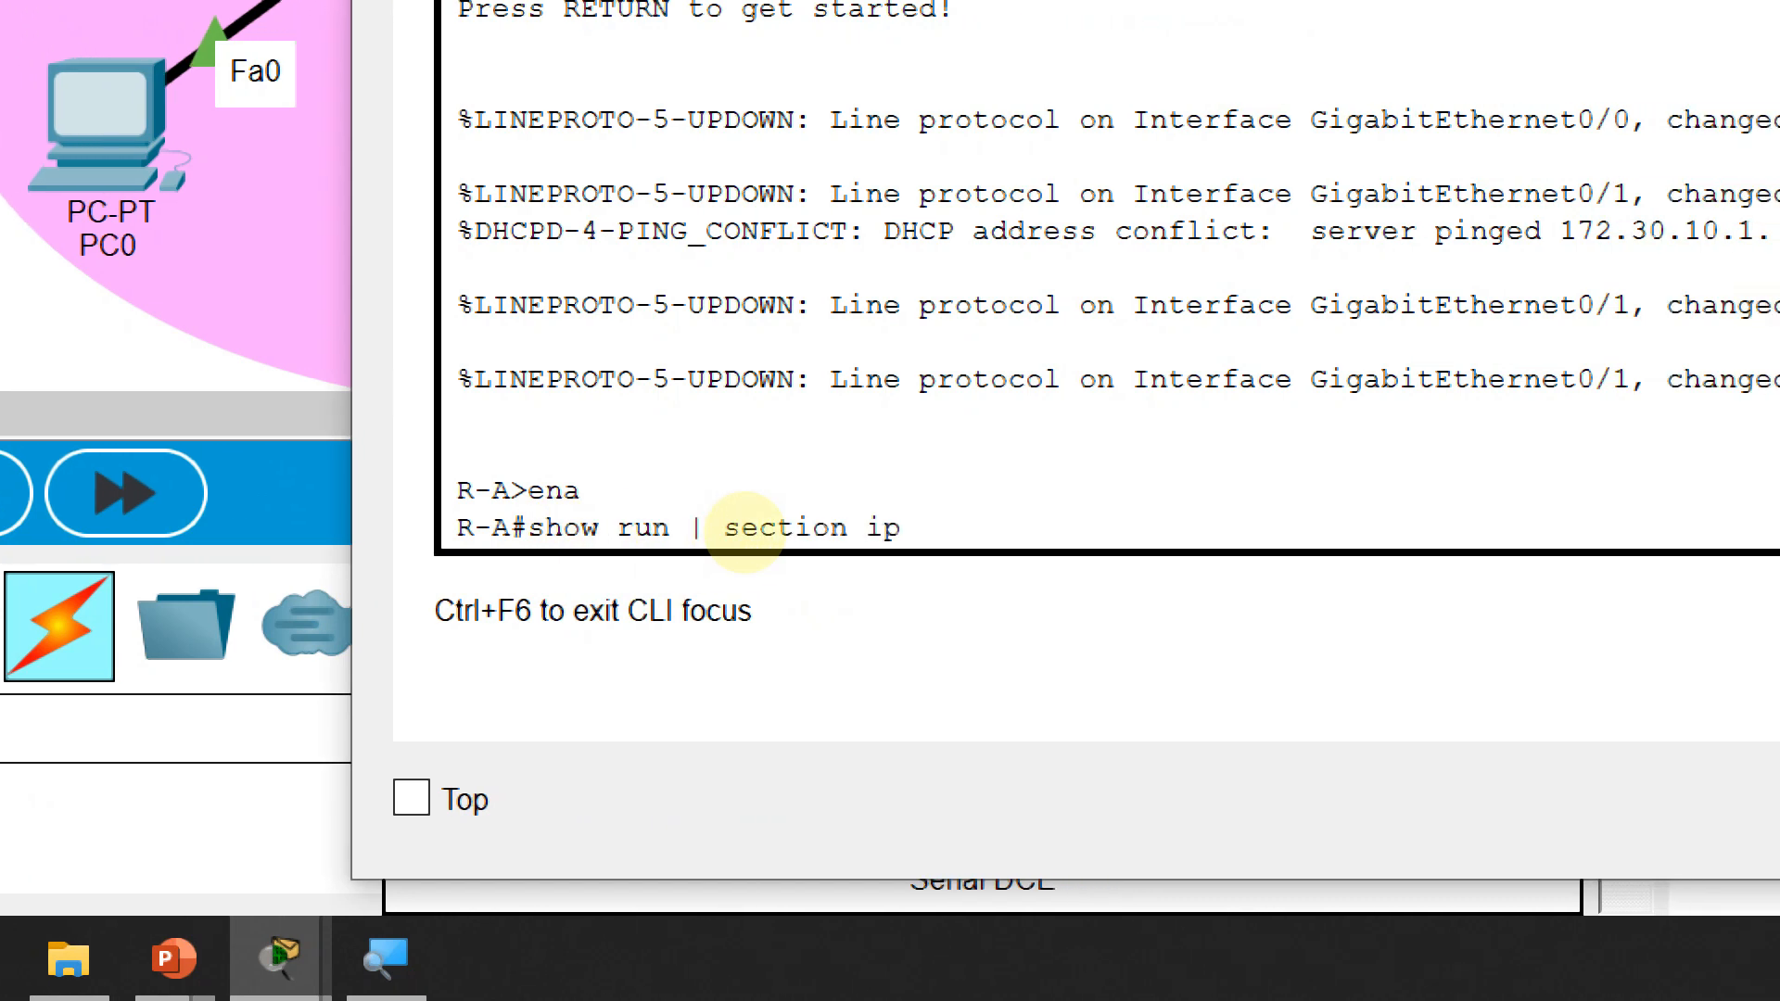
text(ute)
key(Return)
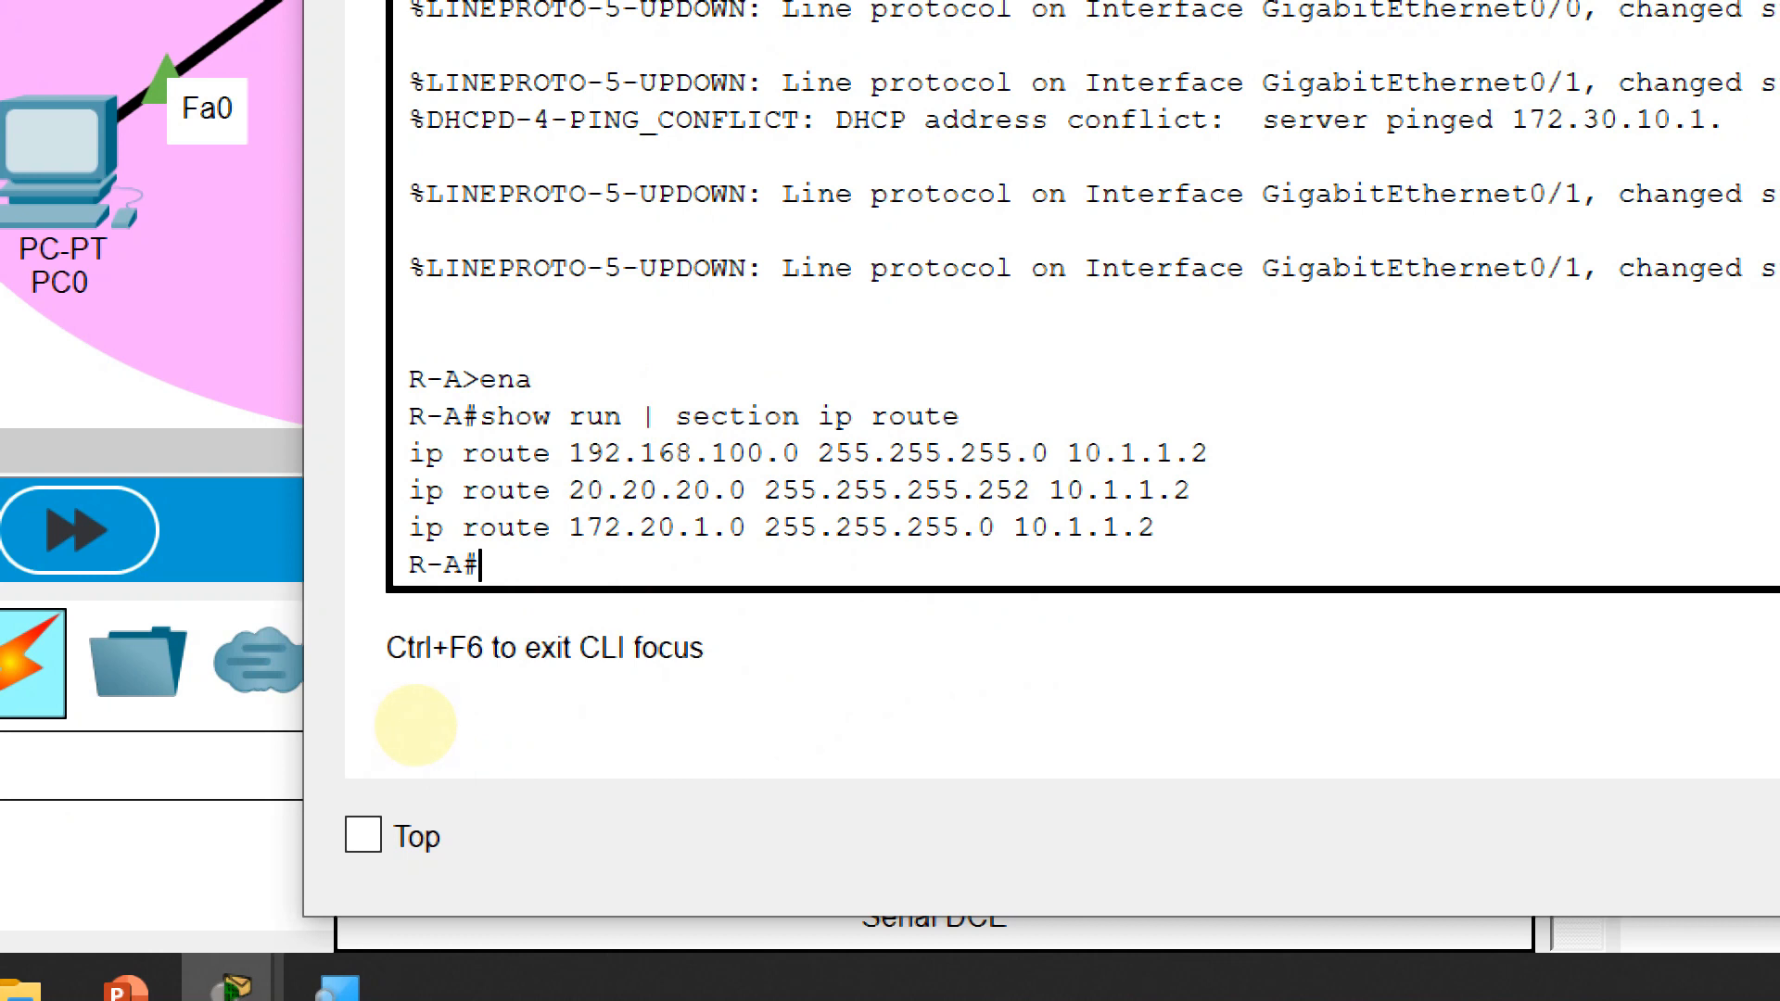
Highlight the 192.168.100.0, 20.20.20.0 and 172.20.1.0 route lines and enter global configuration mode with 'conf t'
drag(409, 453, 1229, 455)
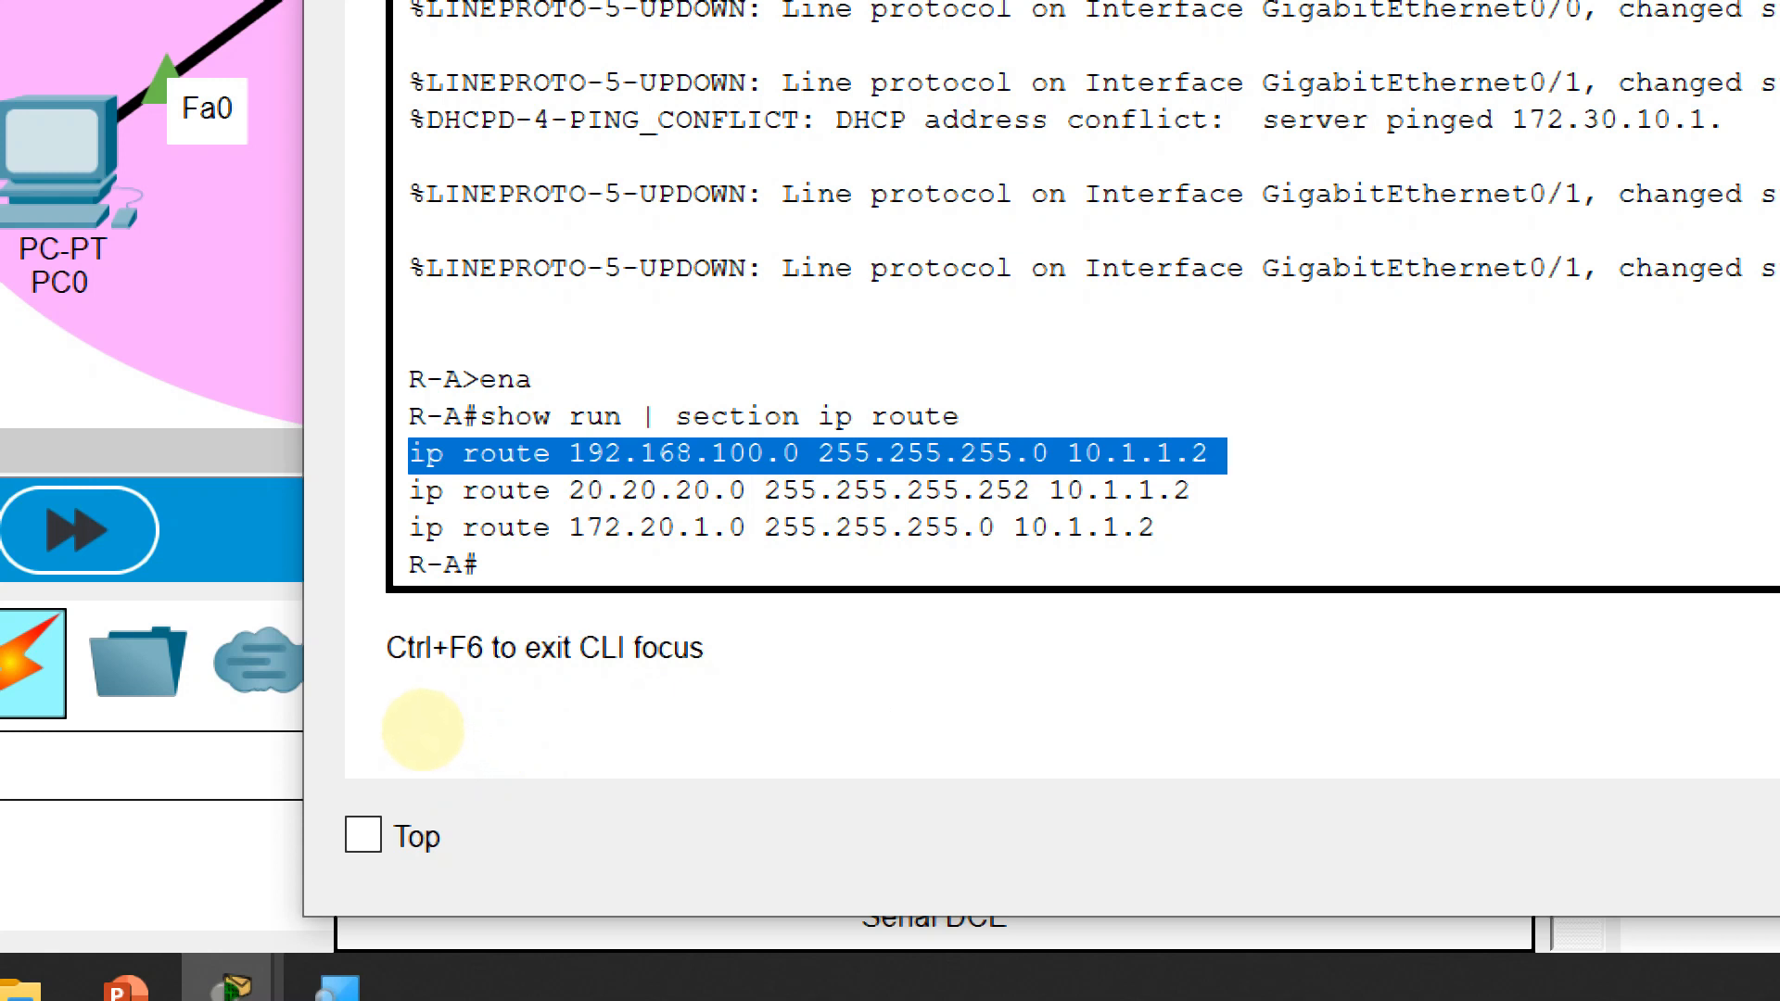
drag(425, 730, 828, 745)
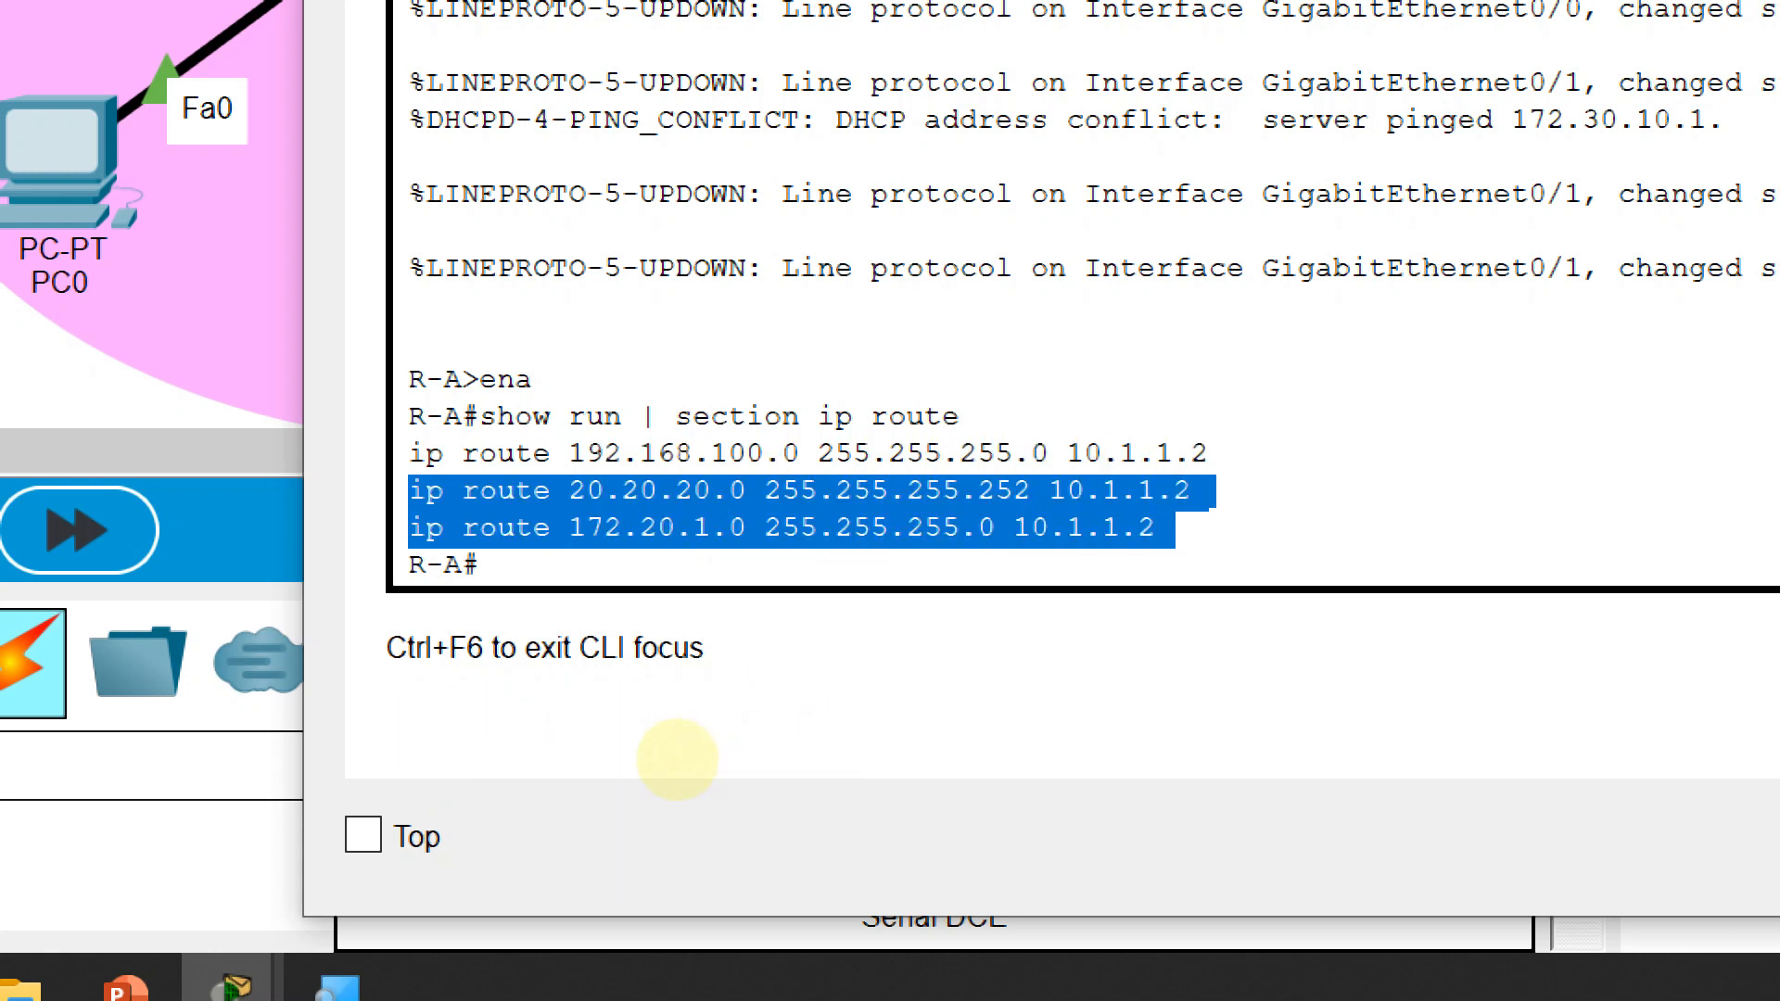
click(677, 758)
text(conf)
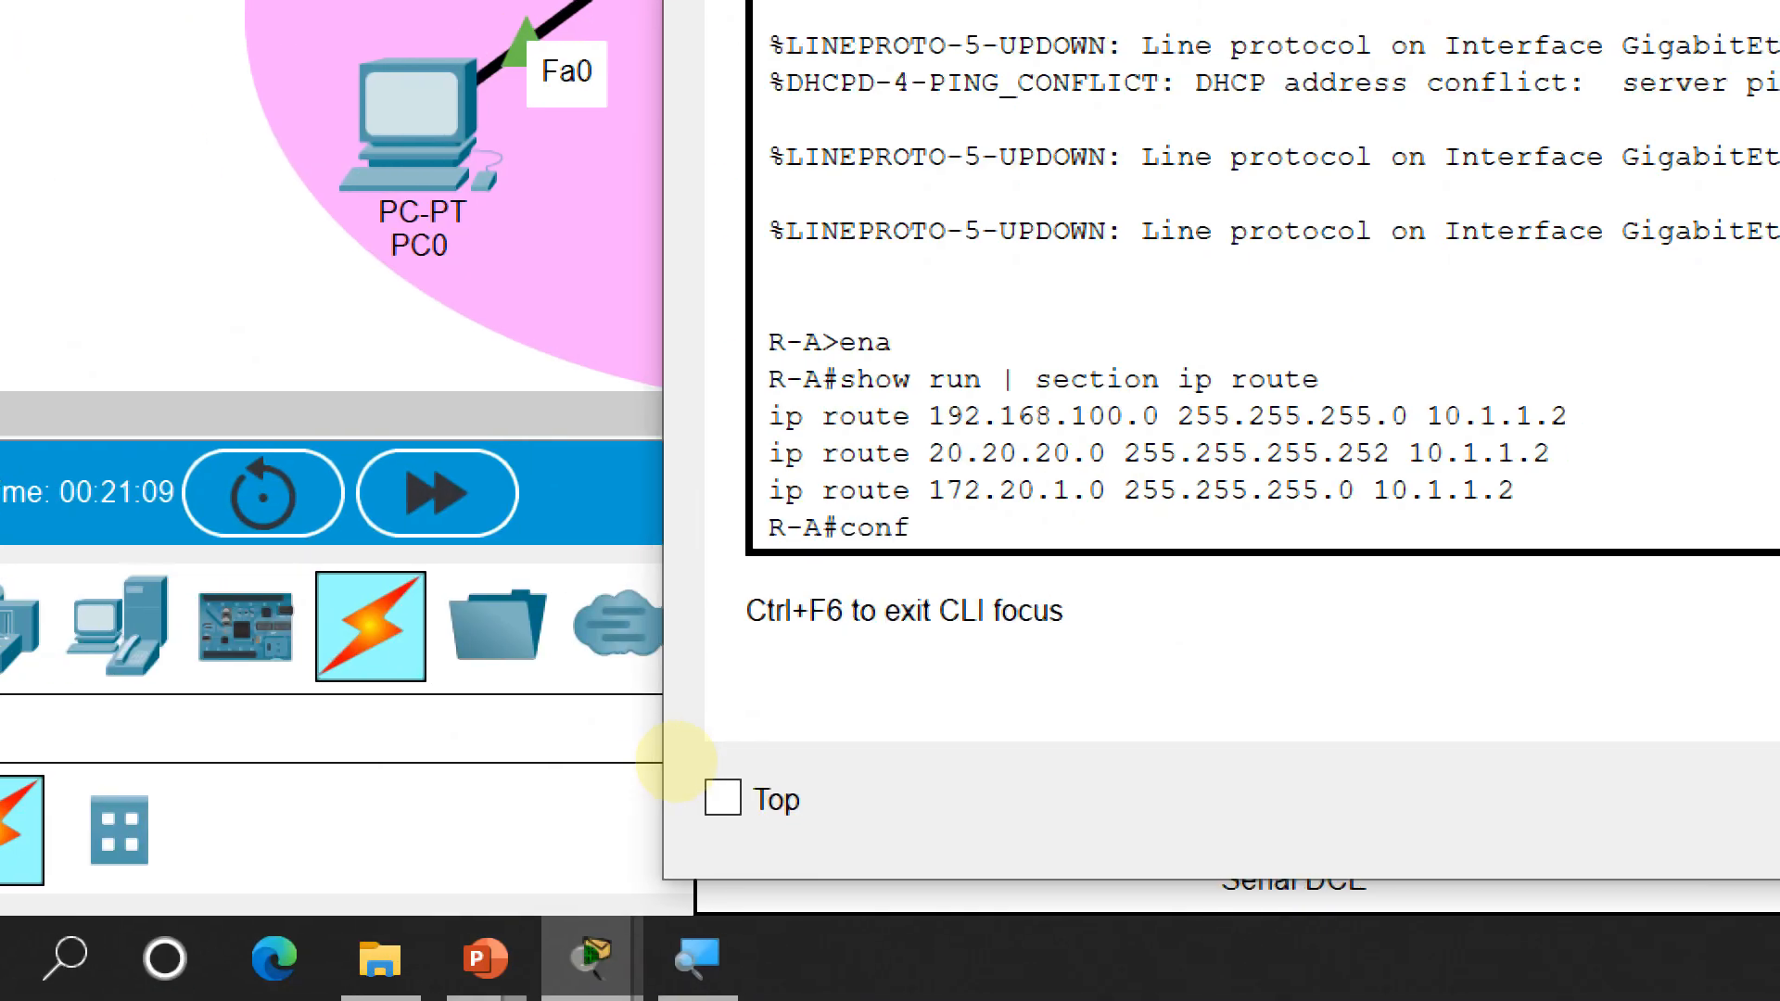
text( t)
key(Return)
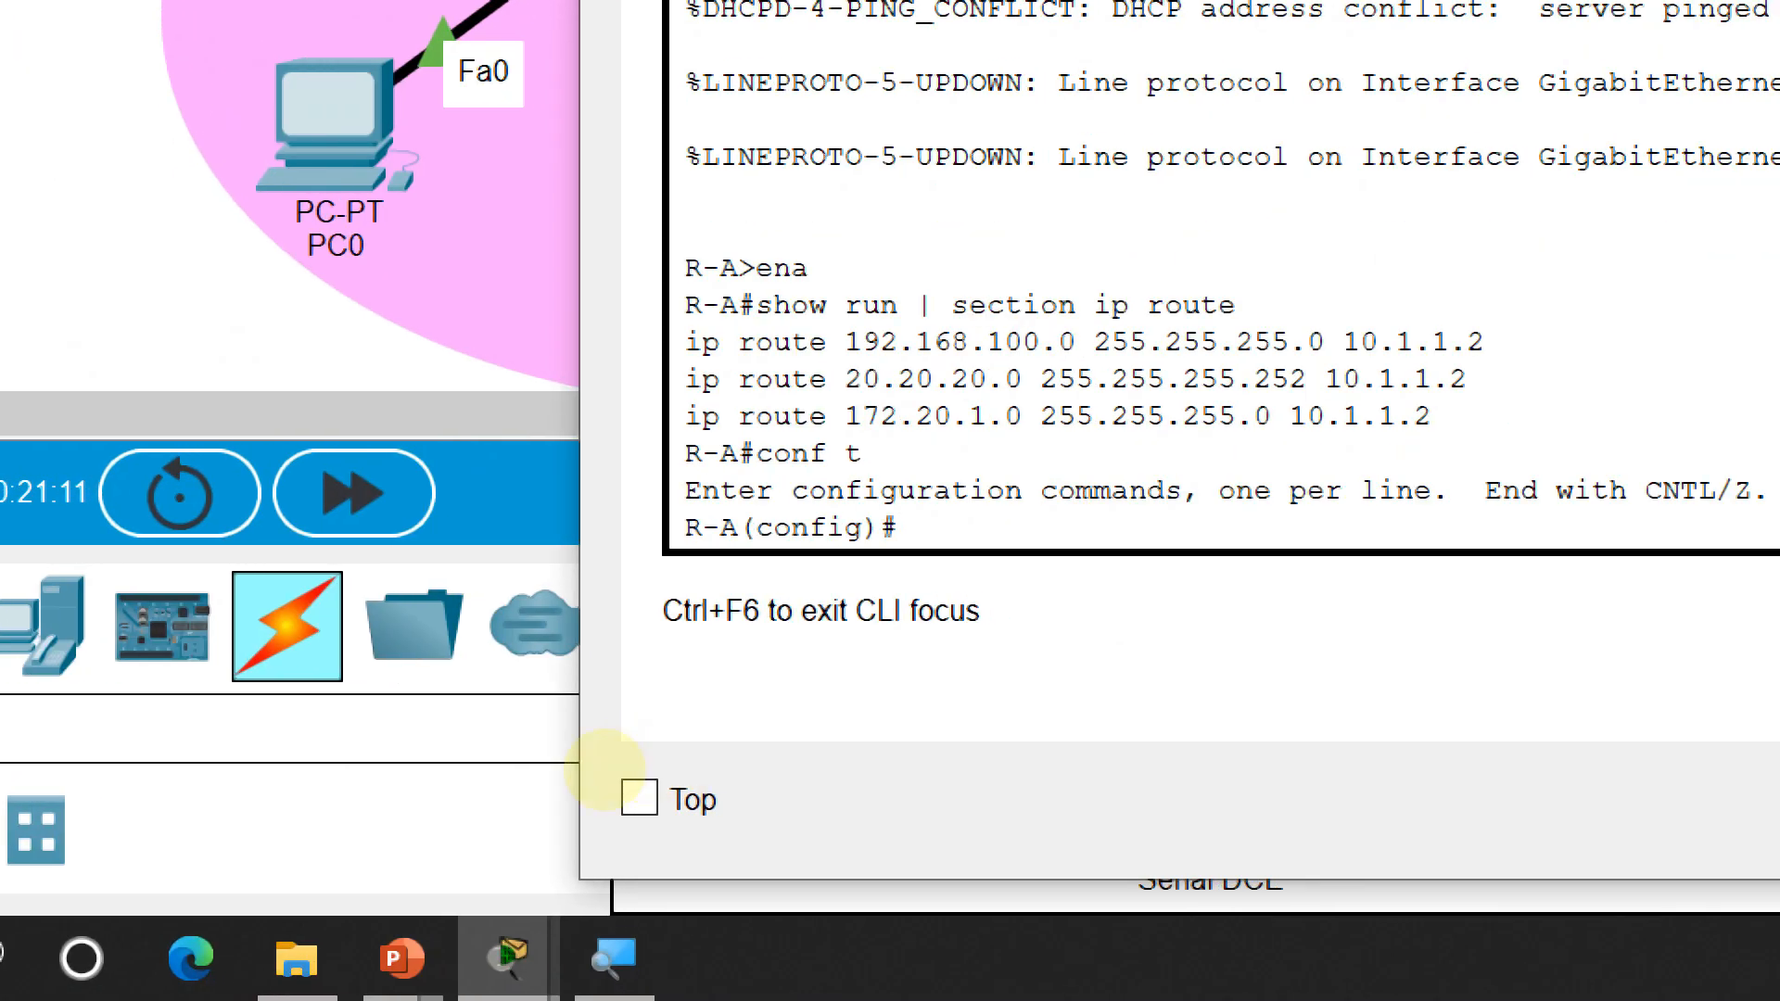
drag(684, 378, 1452, 417)
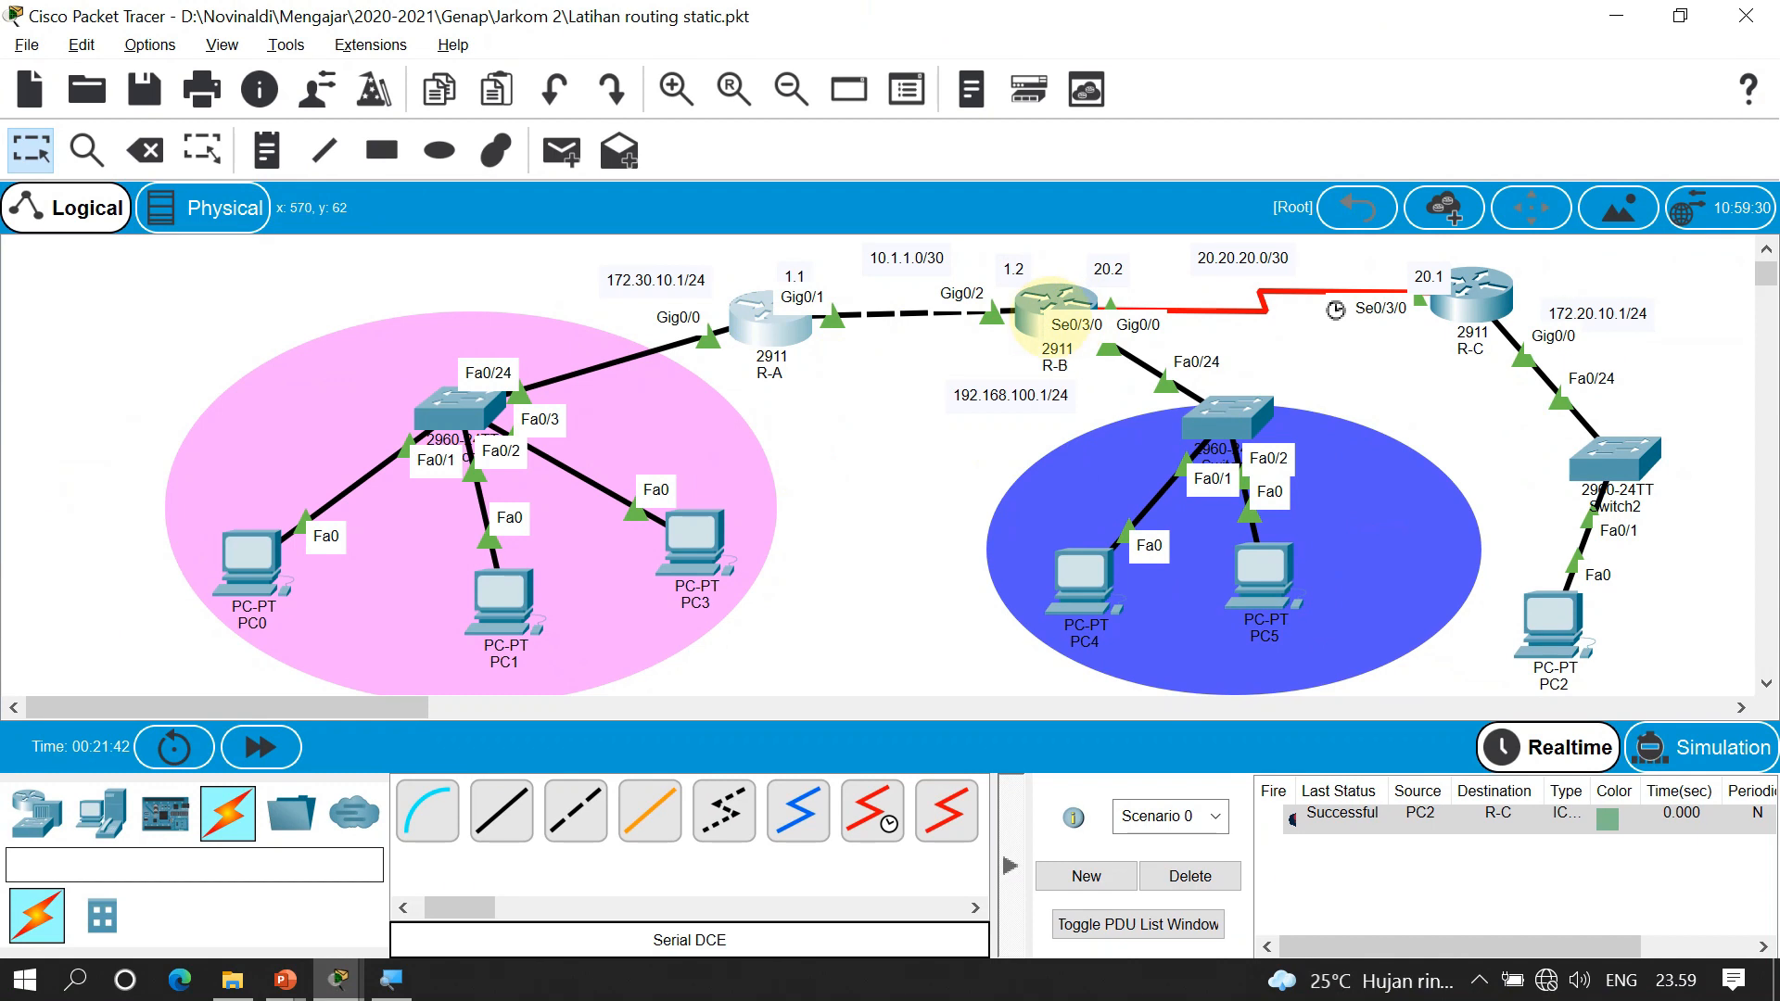
click(1039, 316)
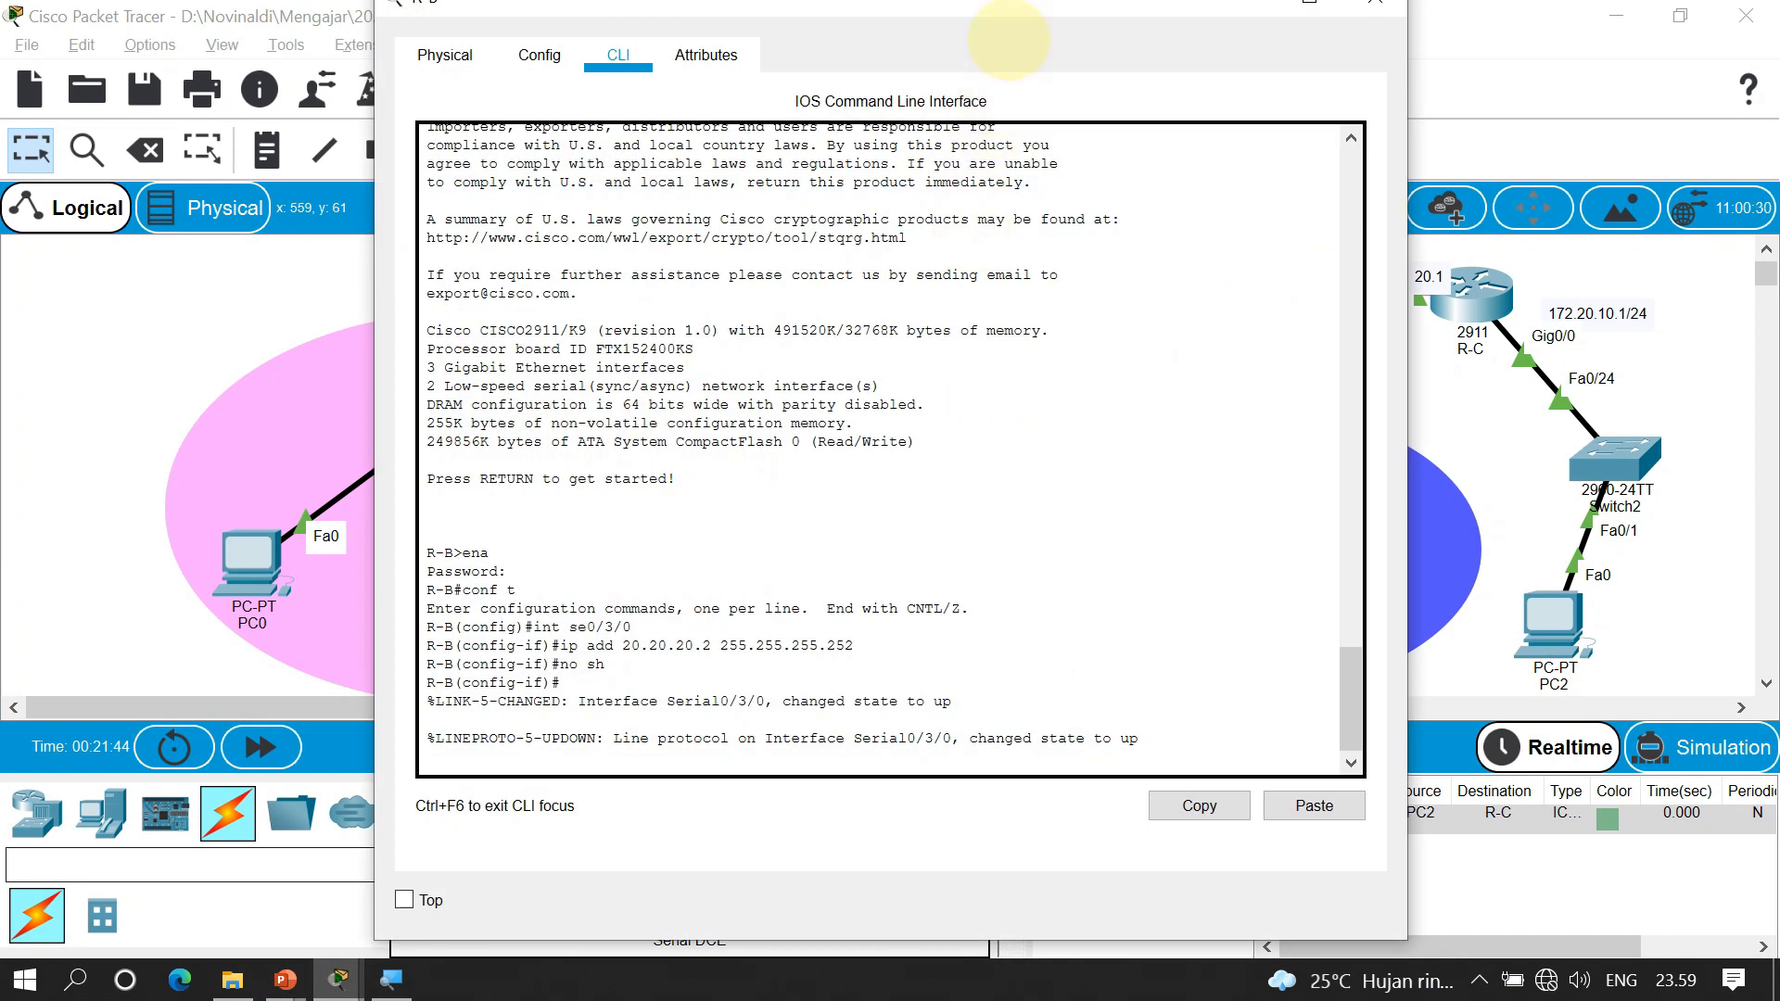
Leave R-B's interface configuration mode with 'exit'
drag(828, 8, 588, 31)
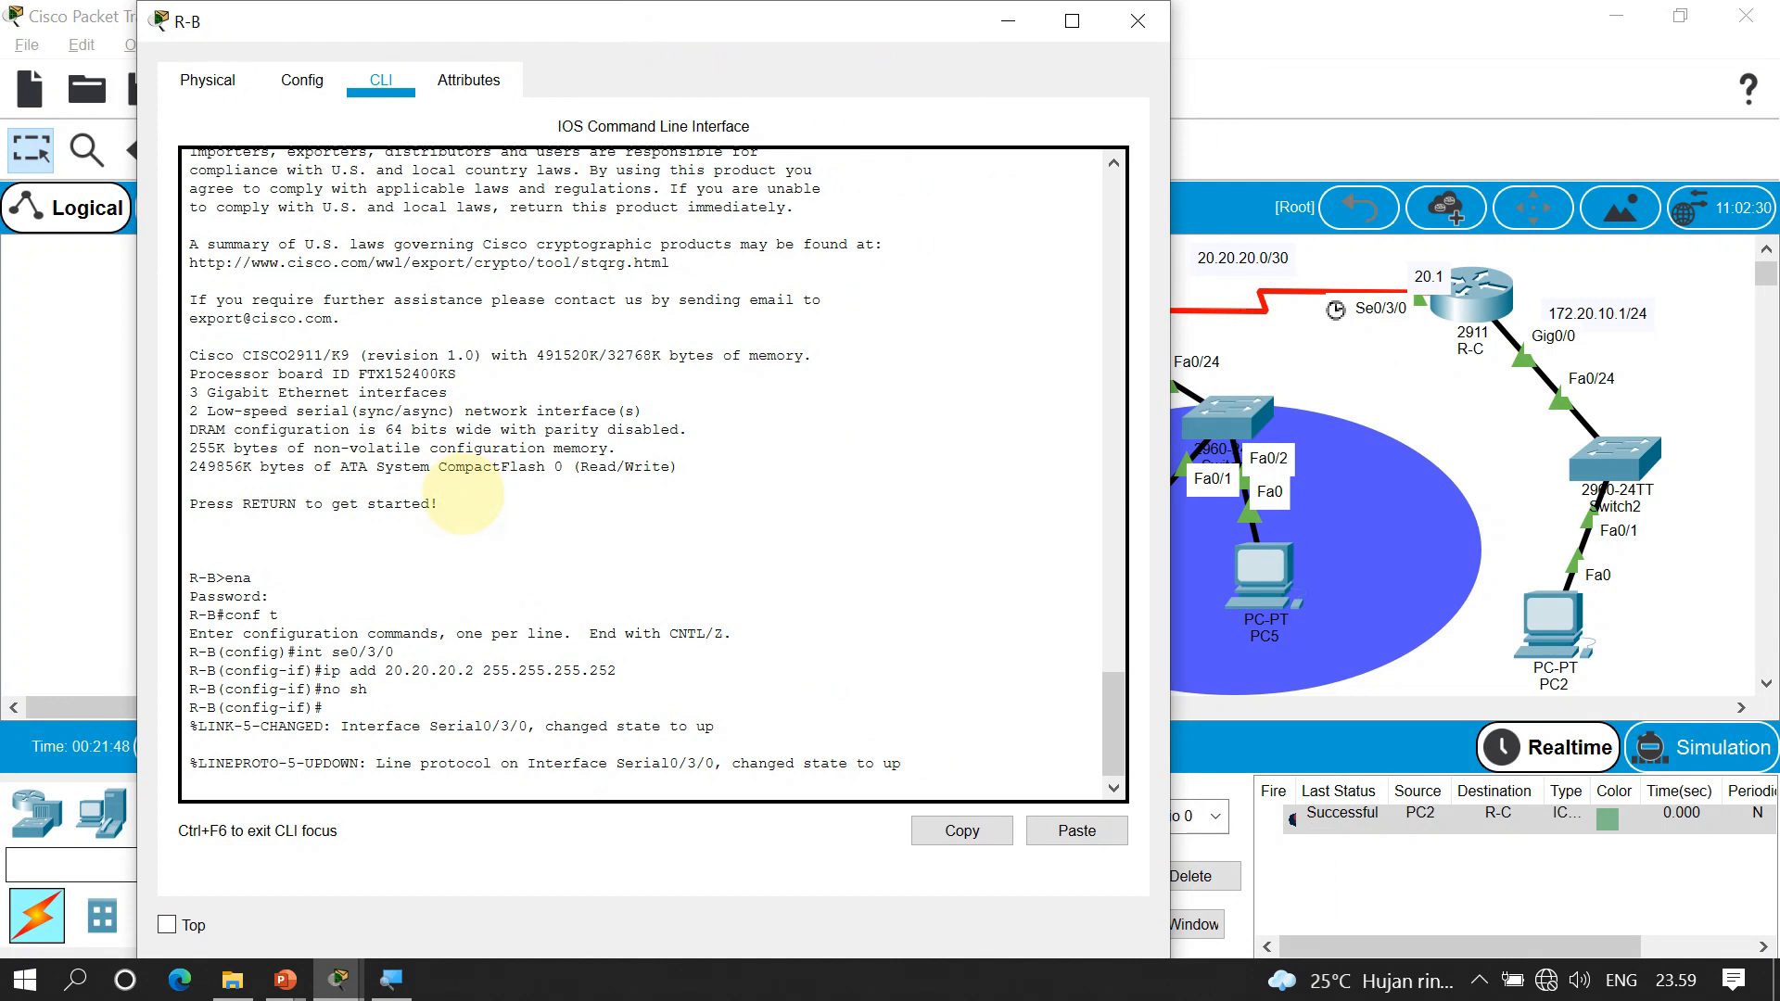
key(Return)
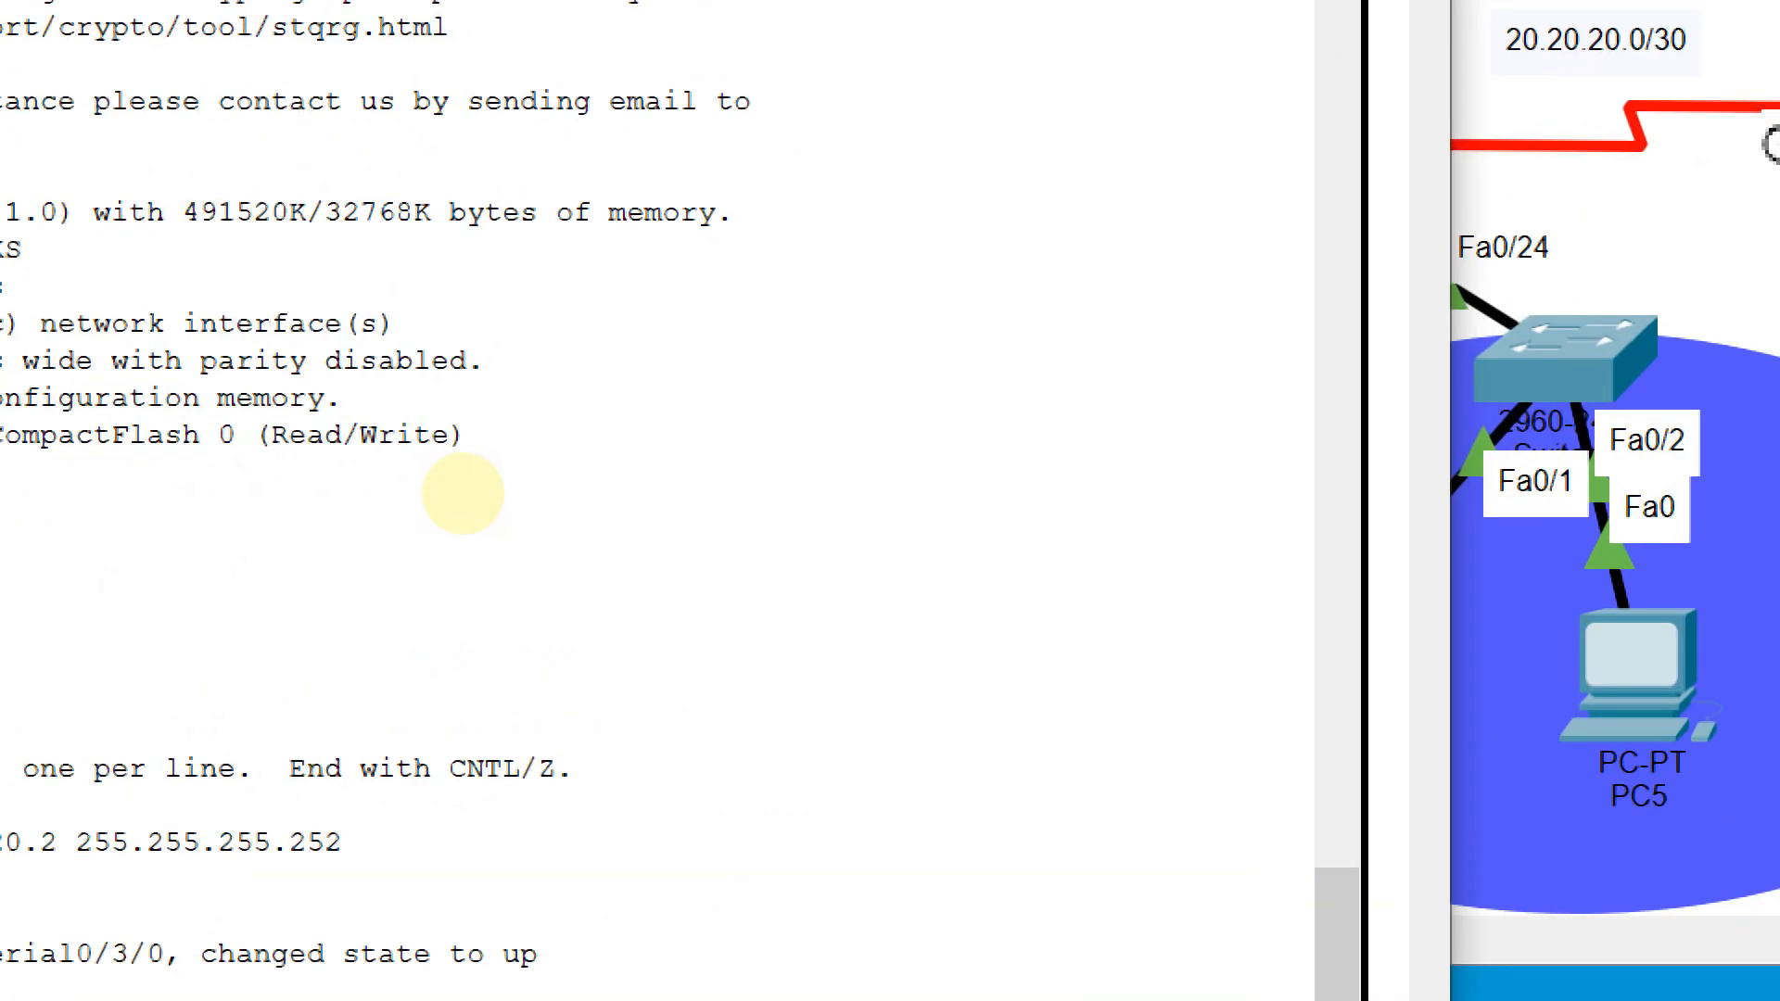
text(exit)
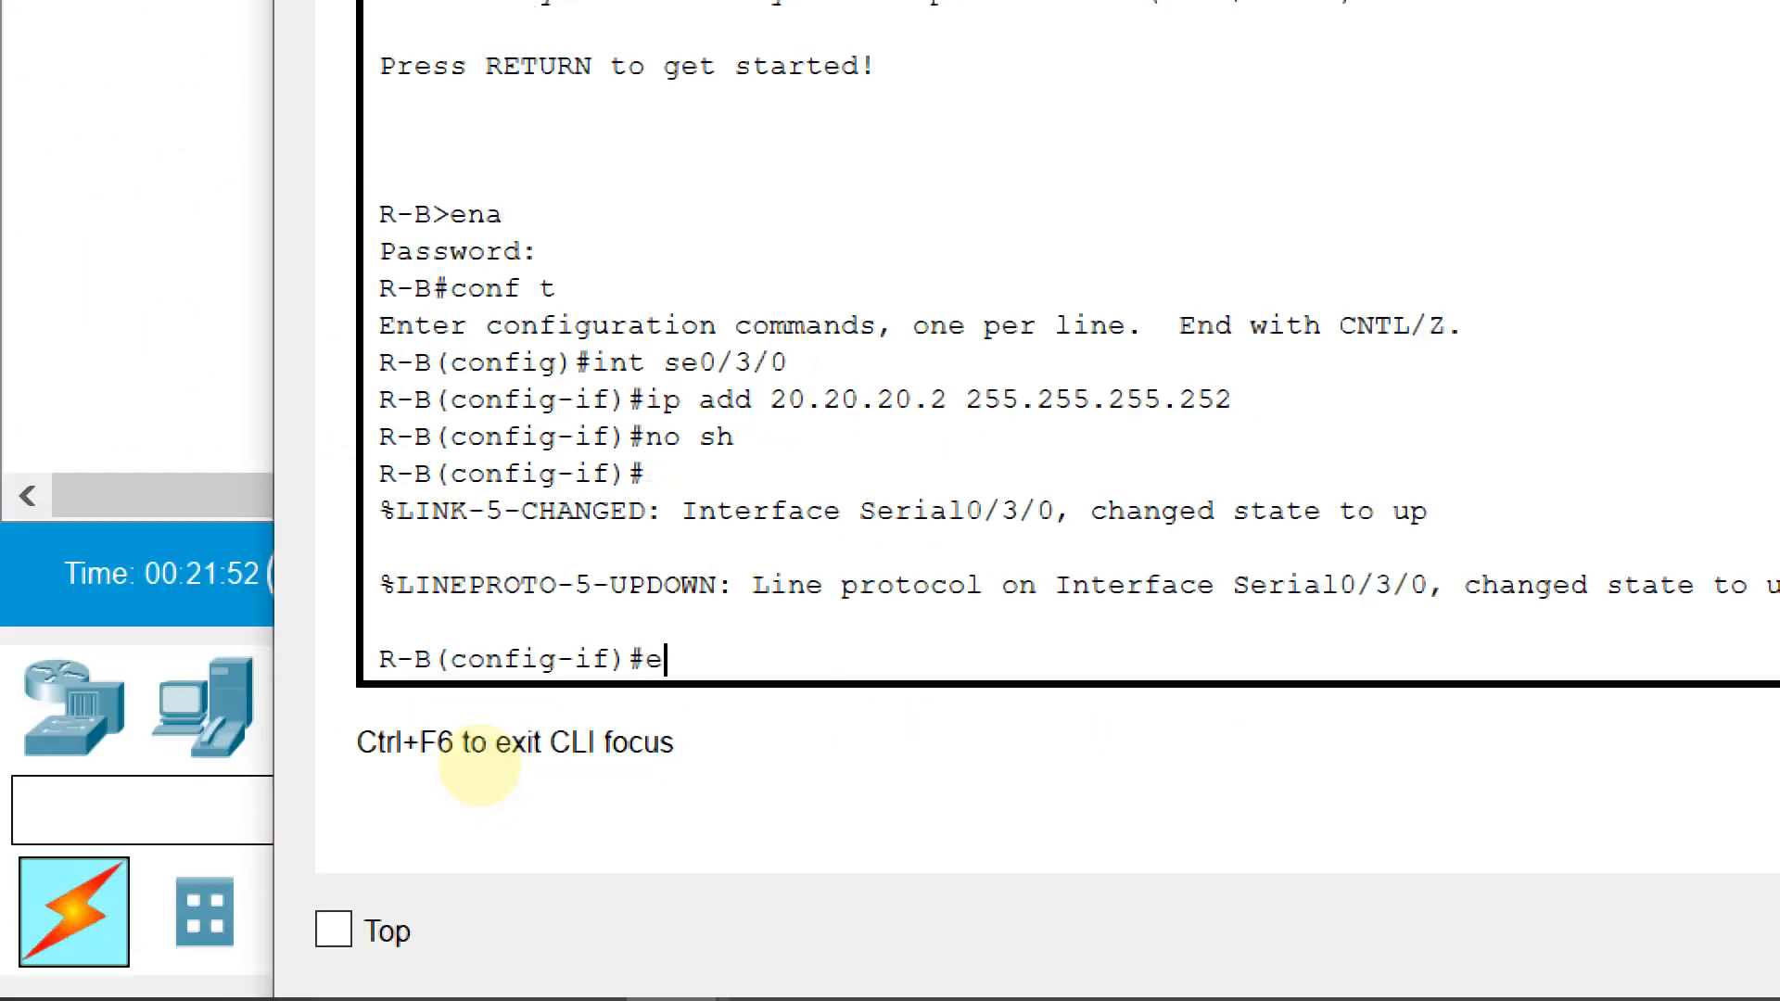
key(Return)
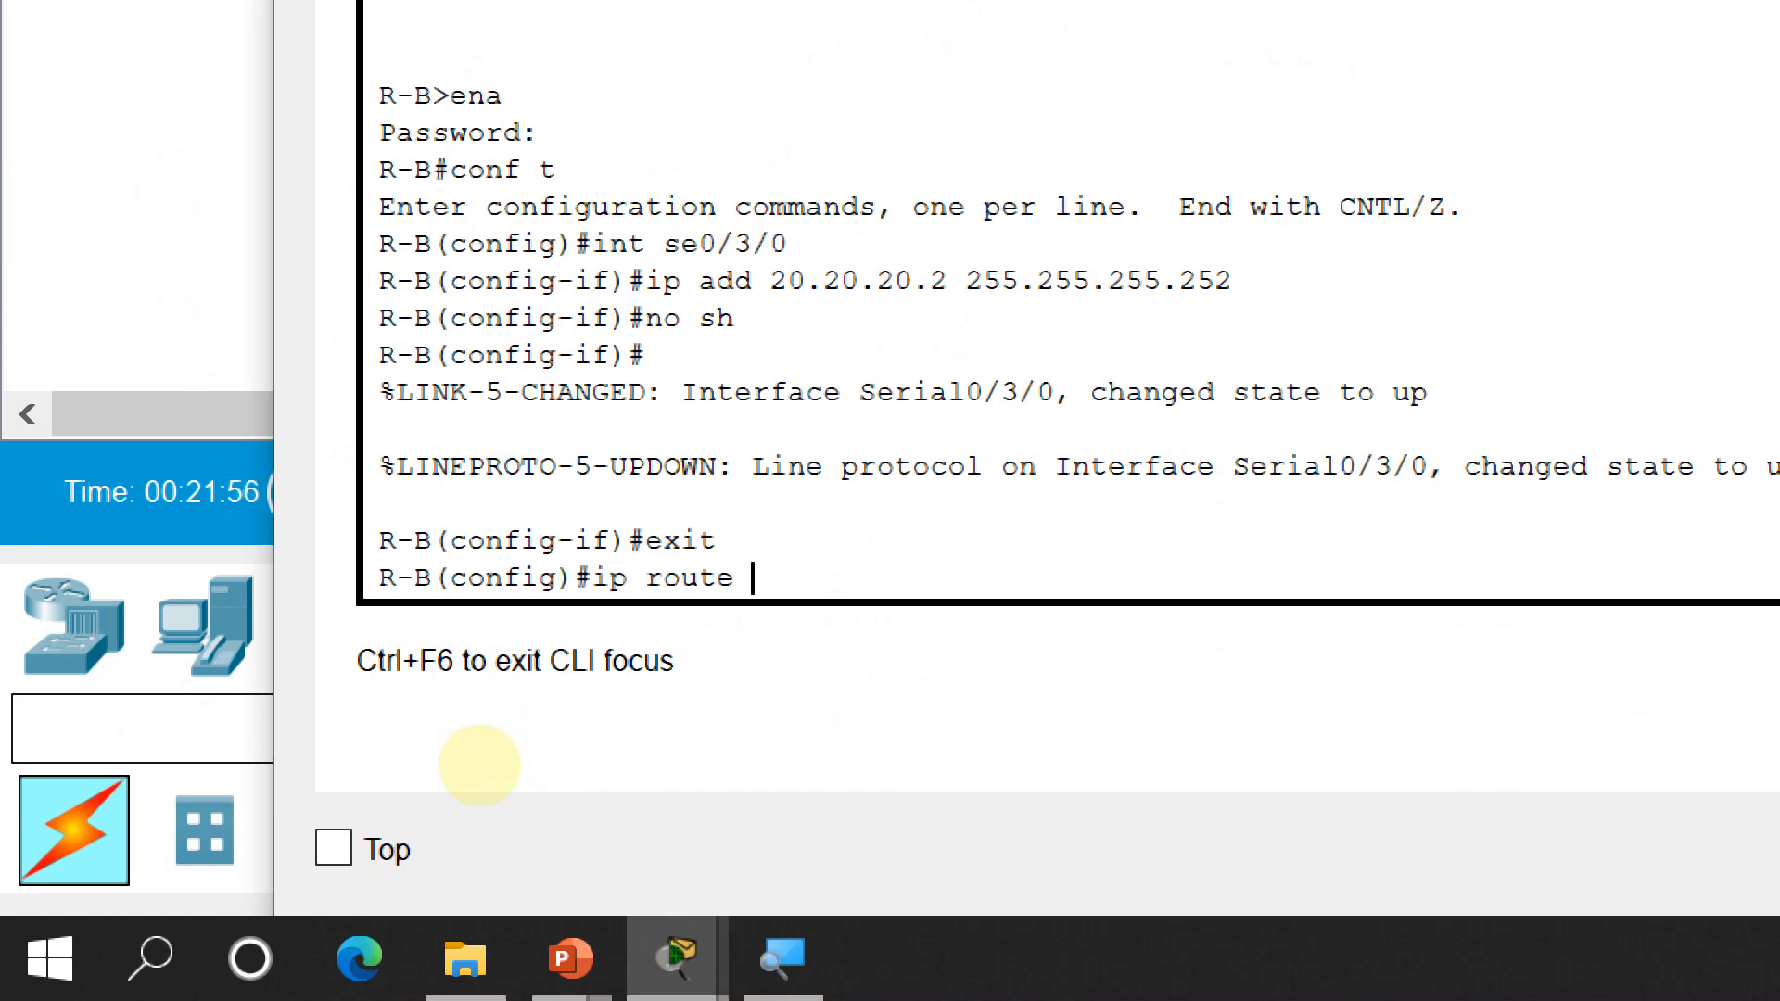
Add R-B's static route 172.20.10.0 255.255.255.0 via 20.20.20.1 and close its window
text(ip route 172.20.10.0 255.)
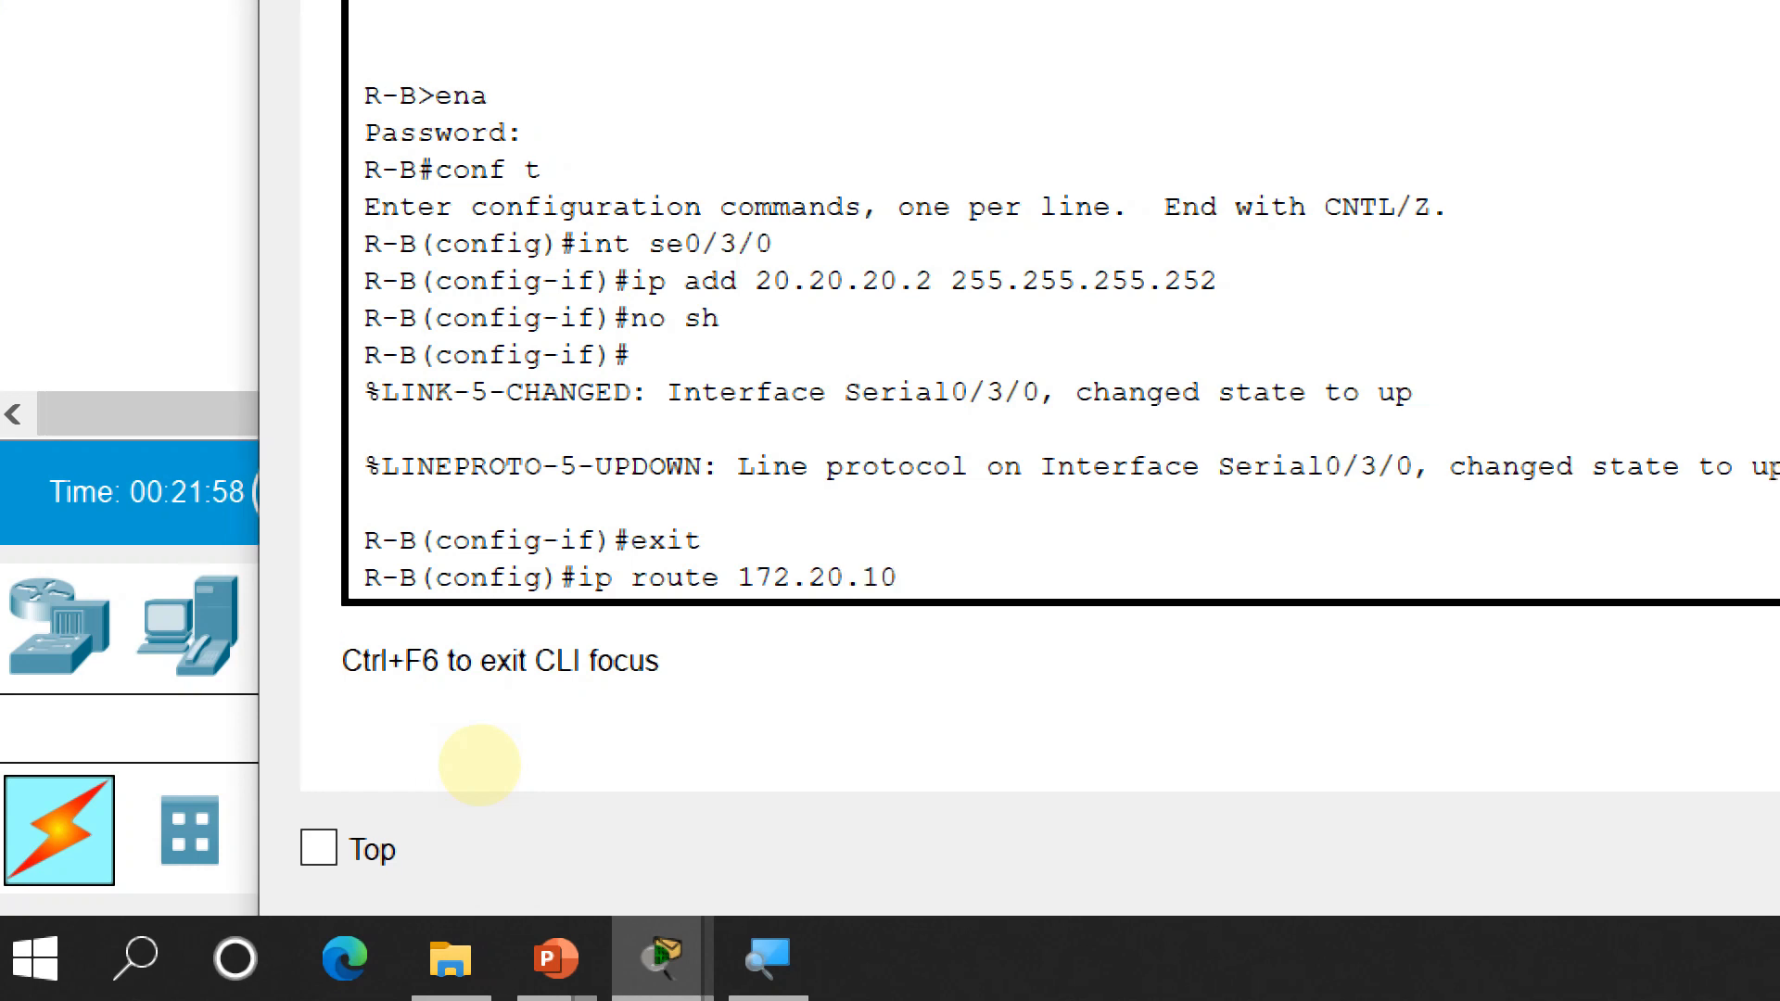
text(255.255)
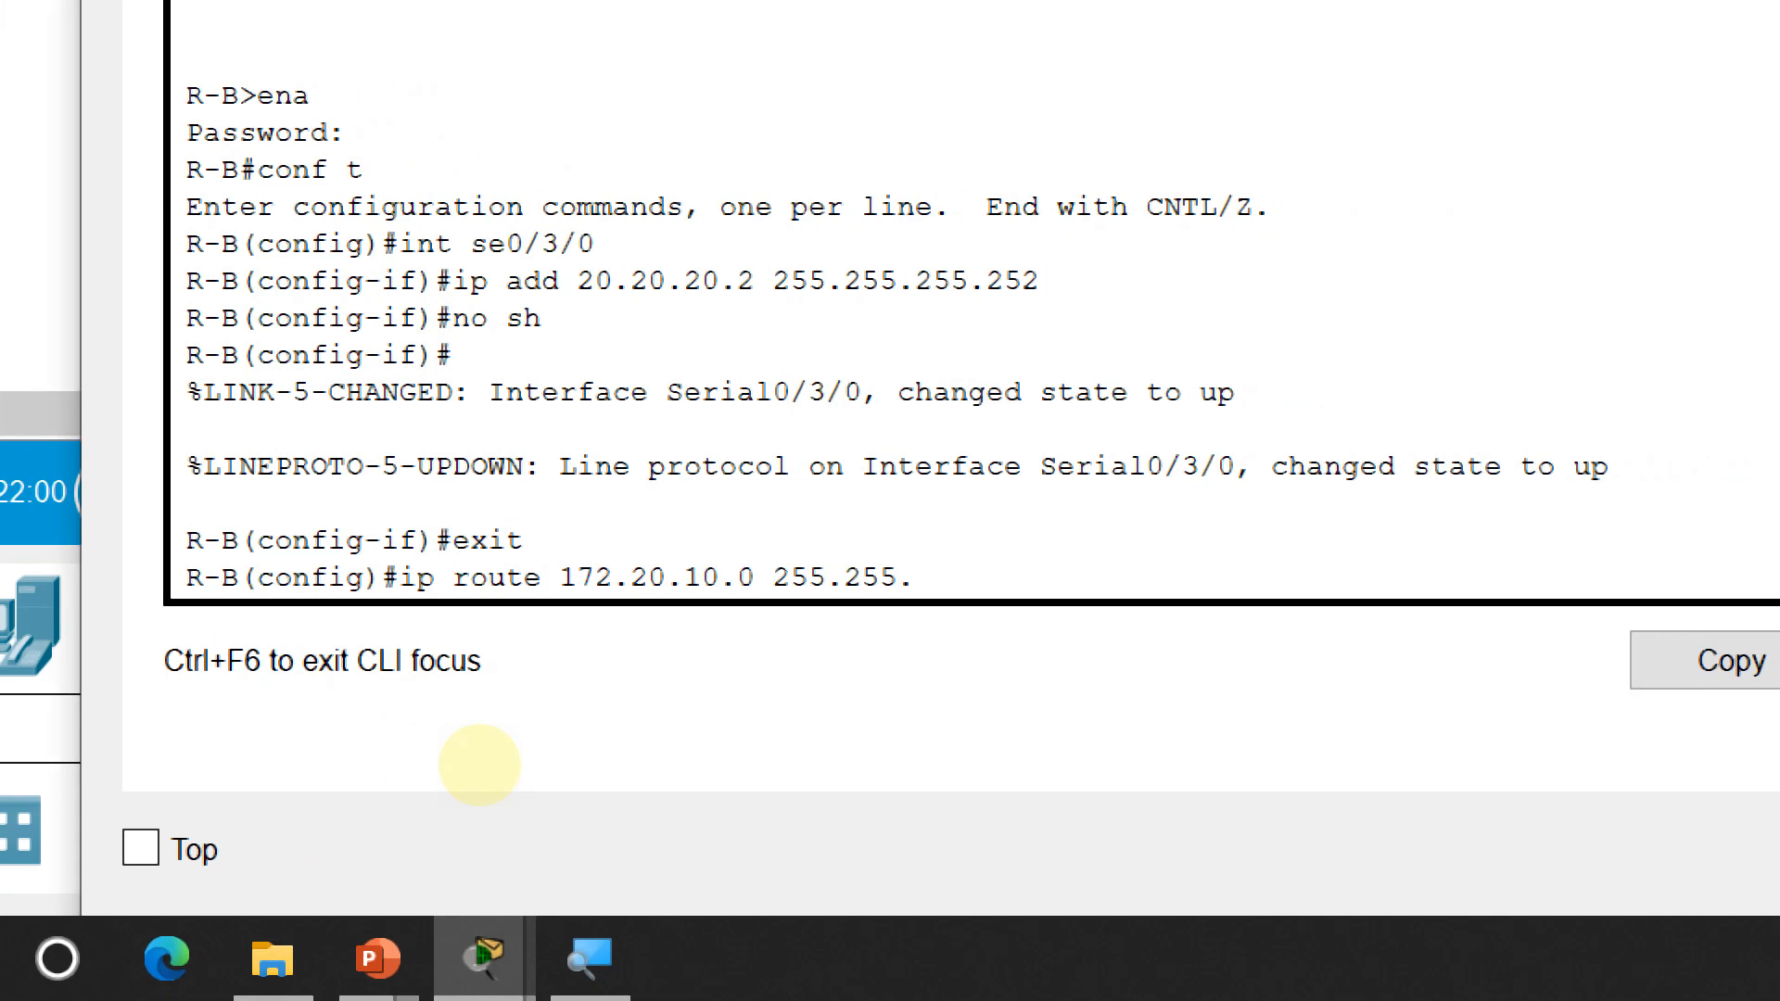
text(.0)
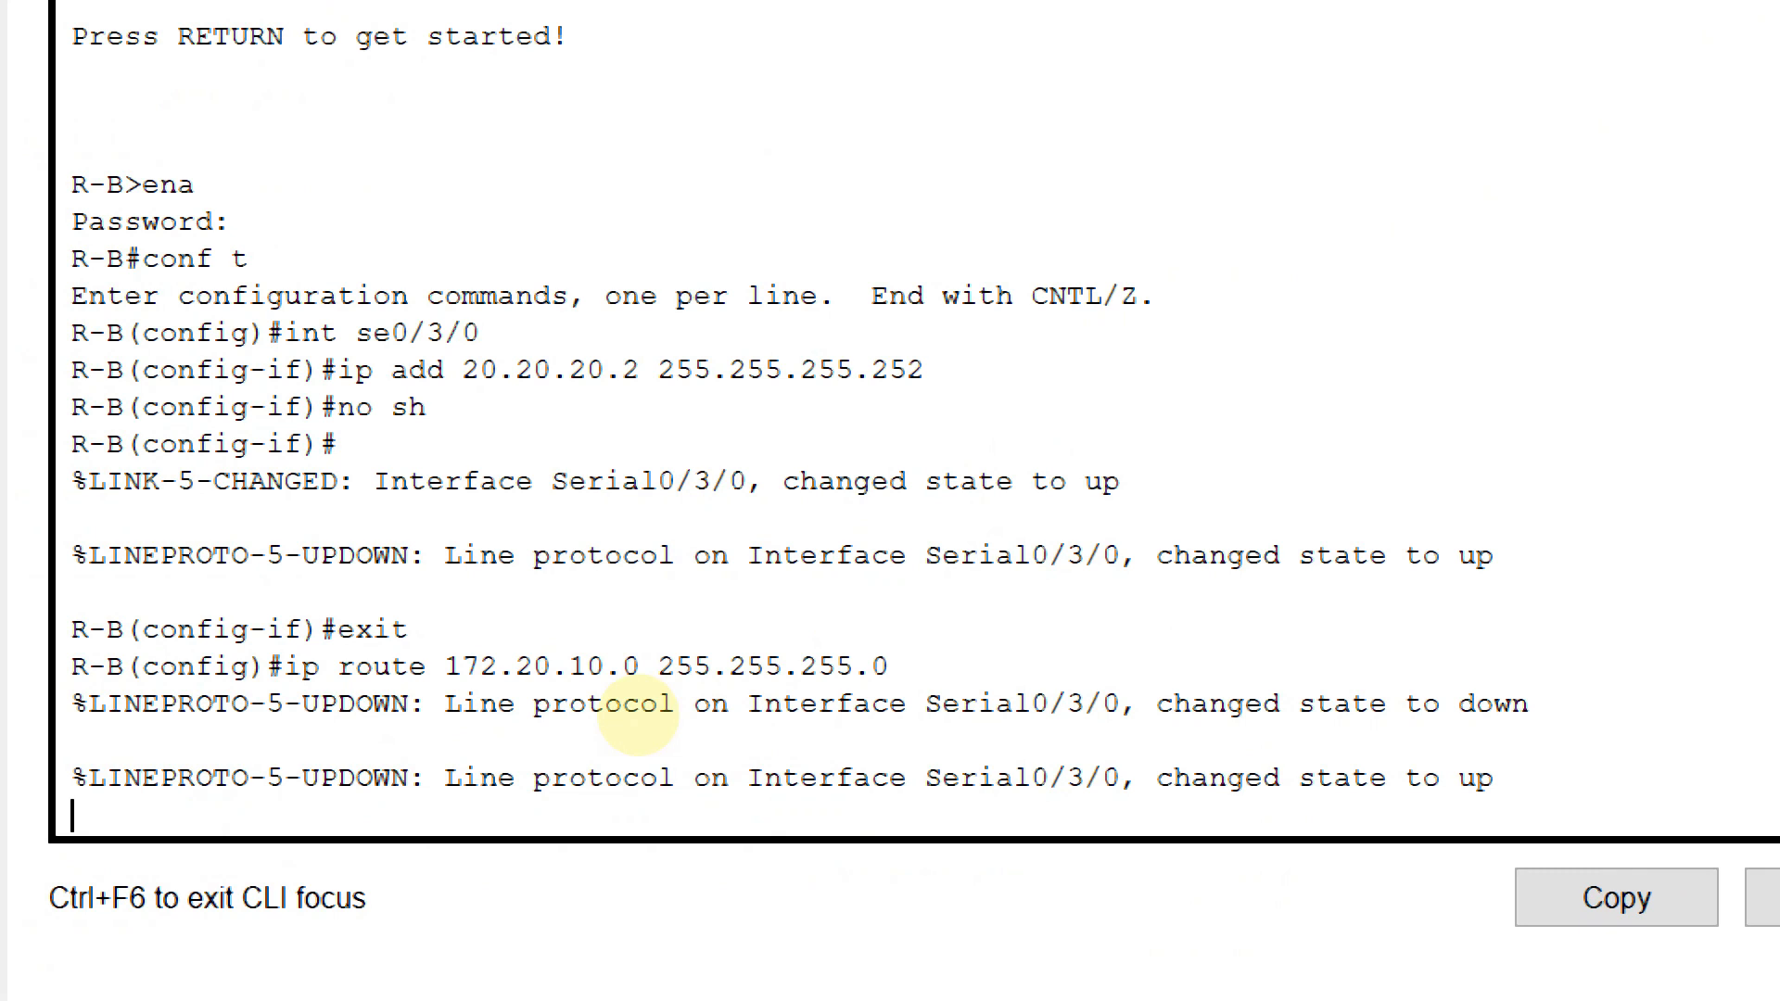
text(0)
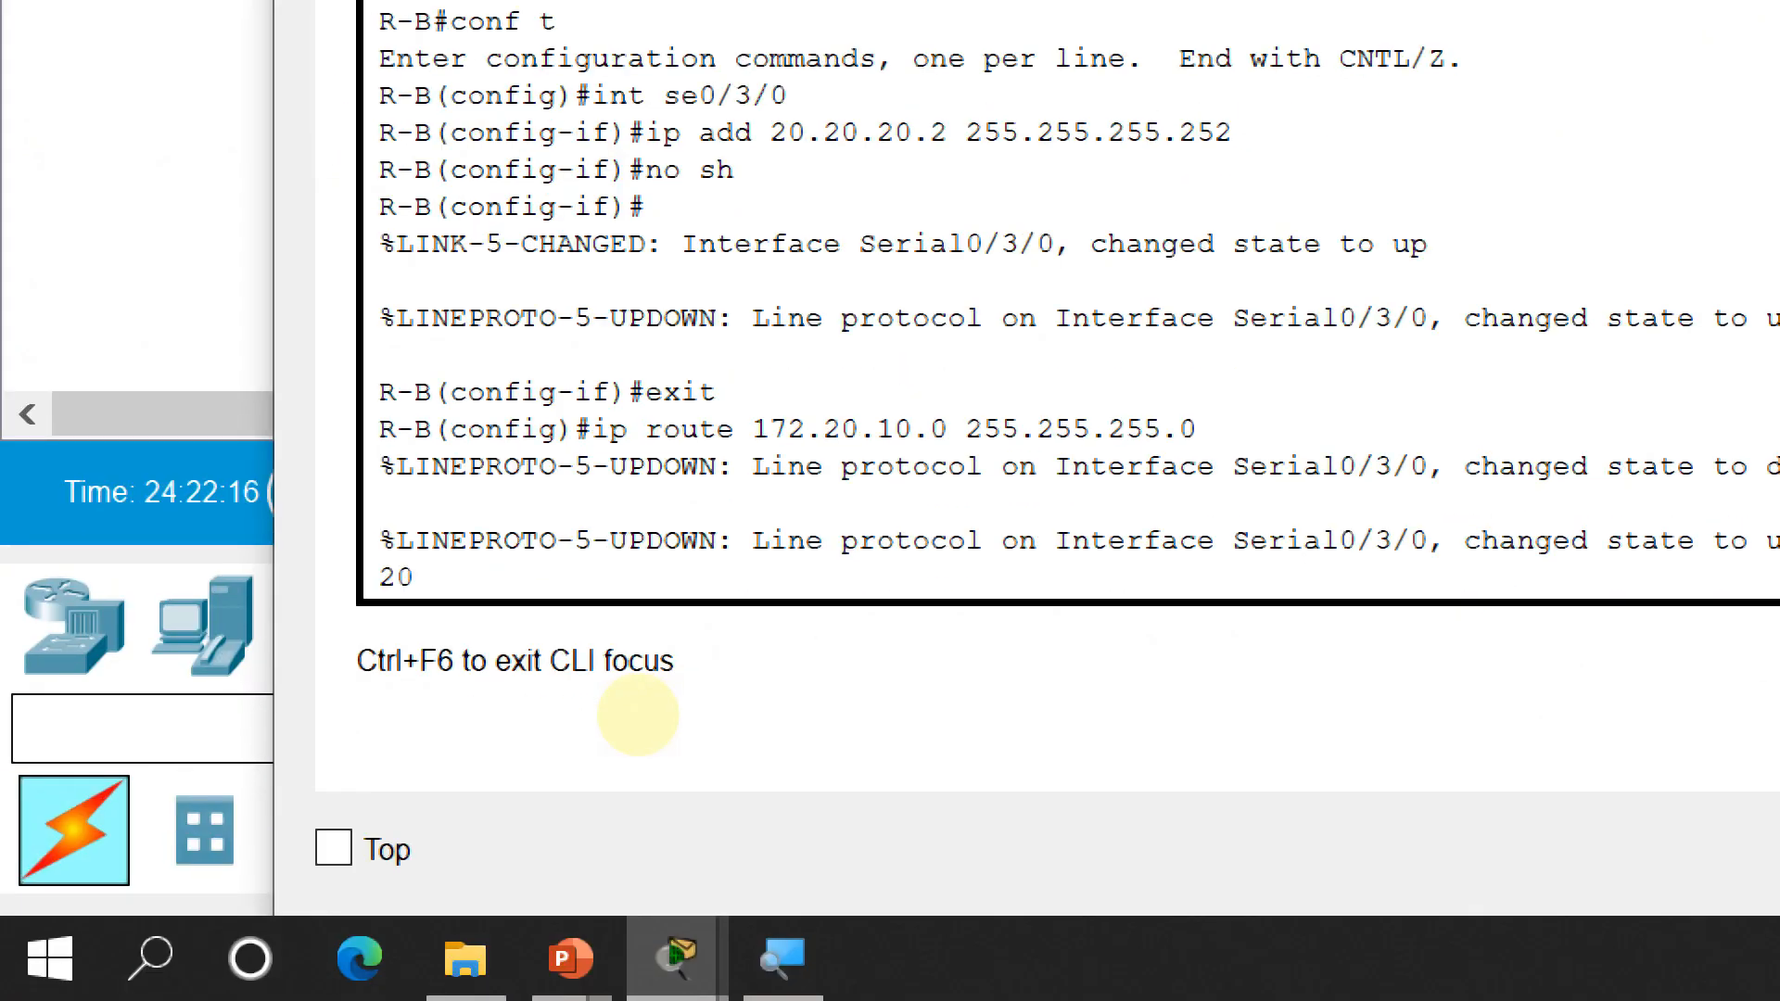
key(Return)
key(Up)
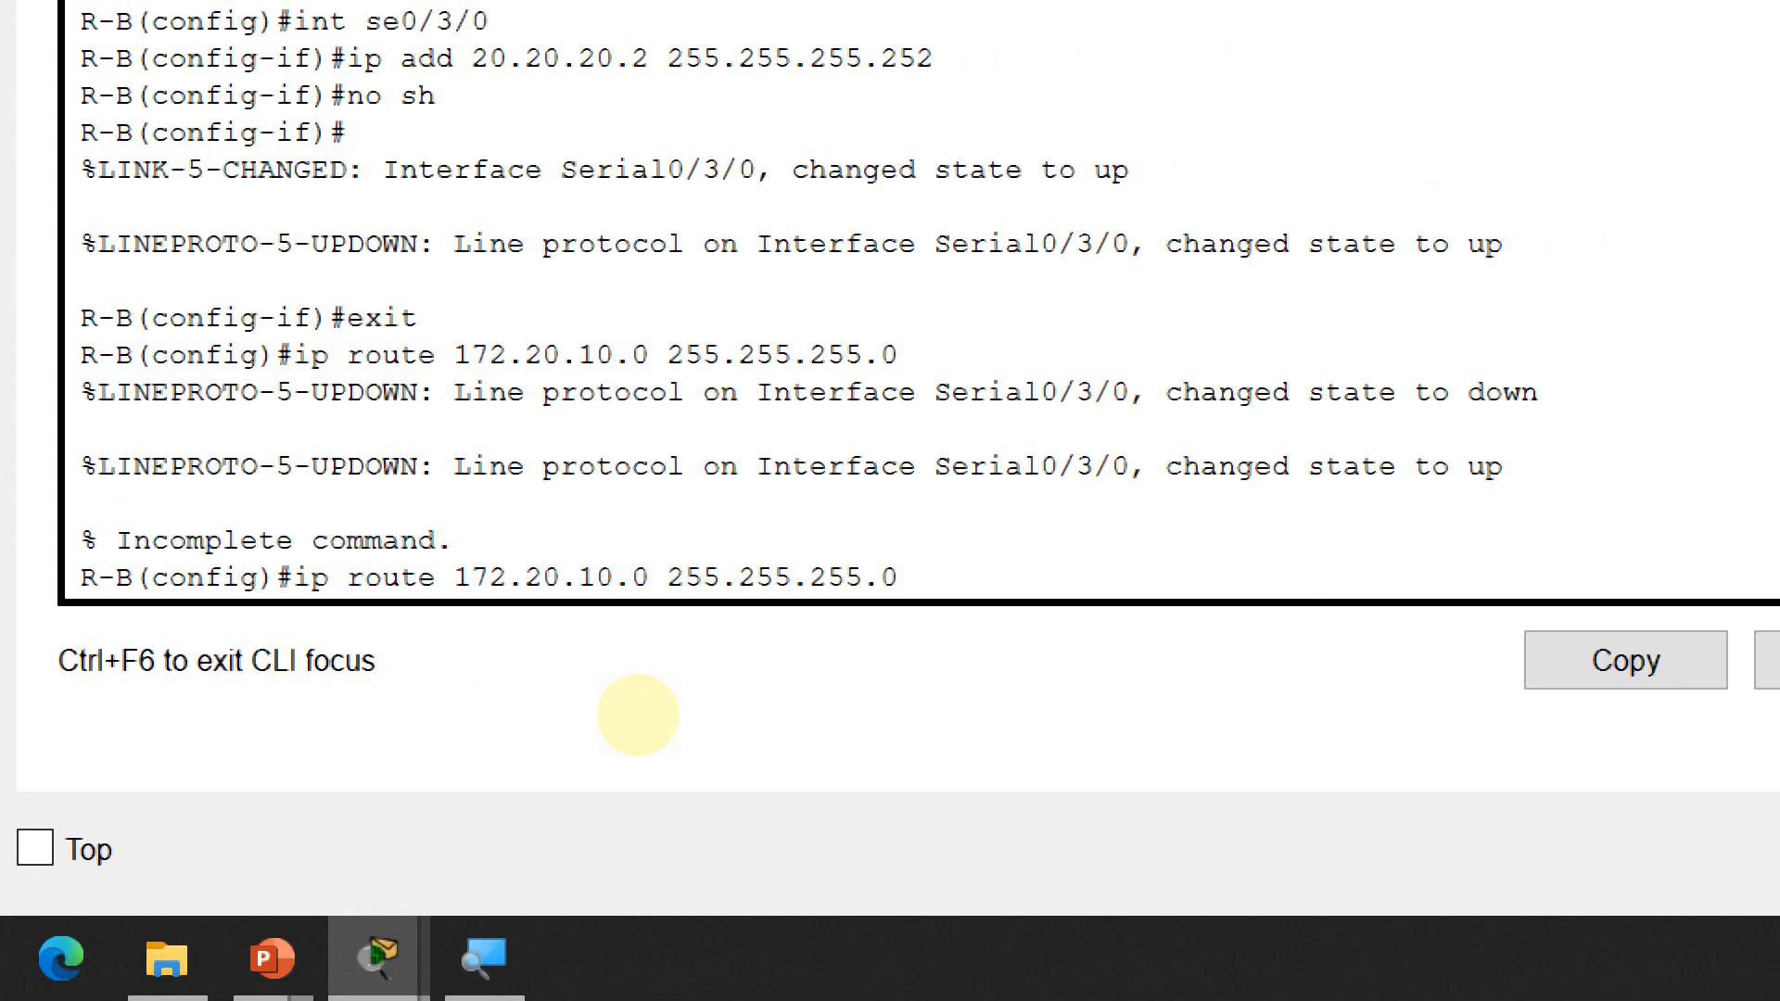
text(20.20.20)
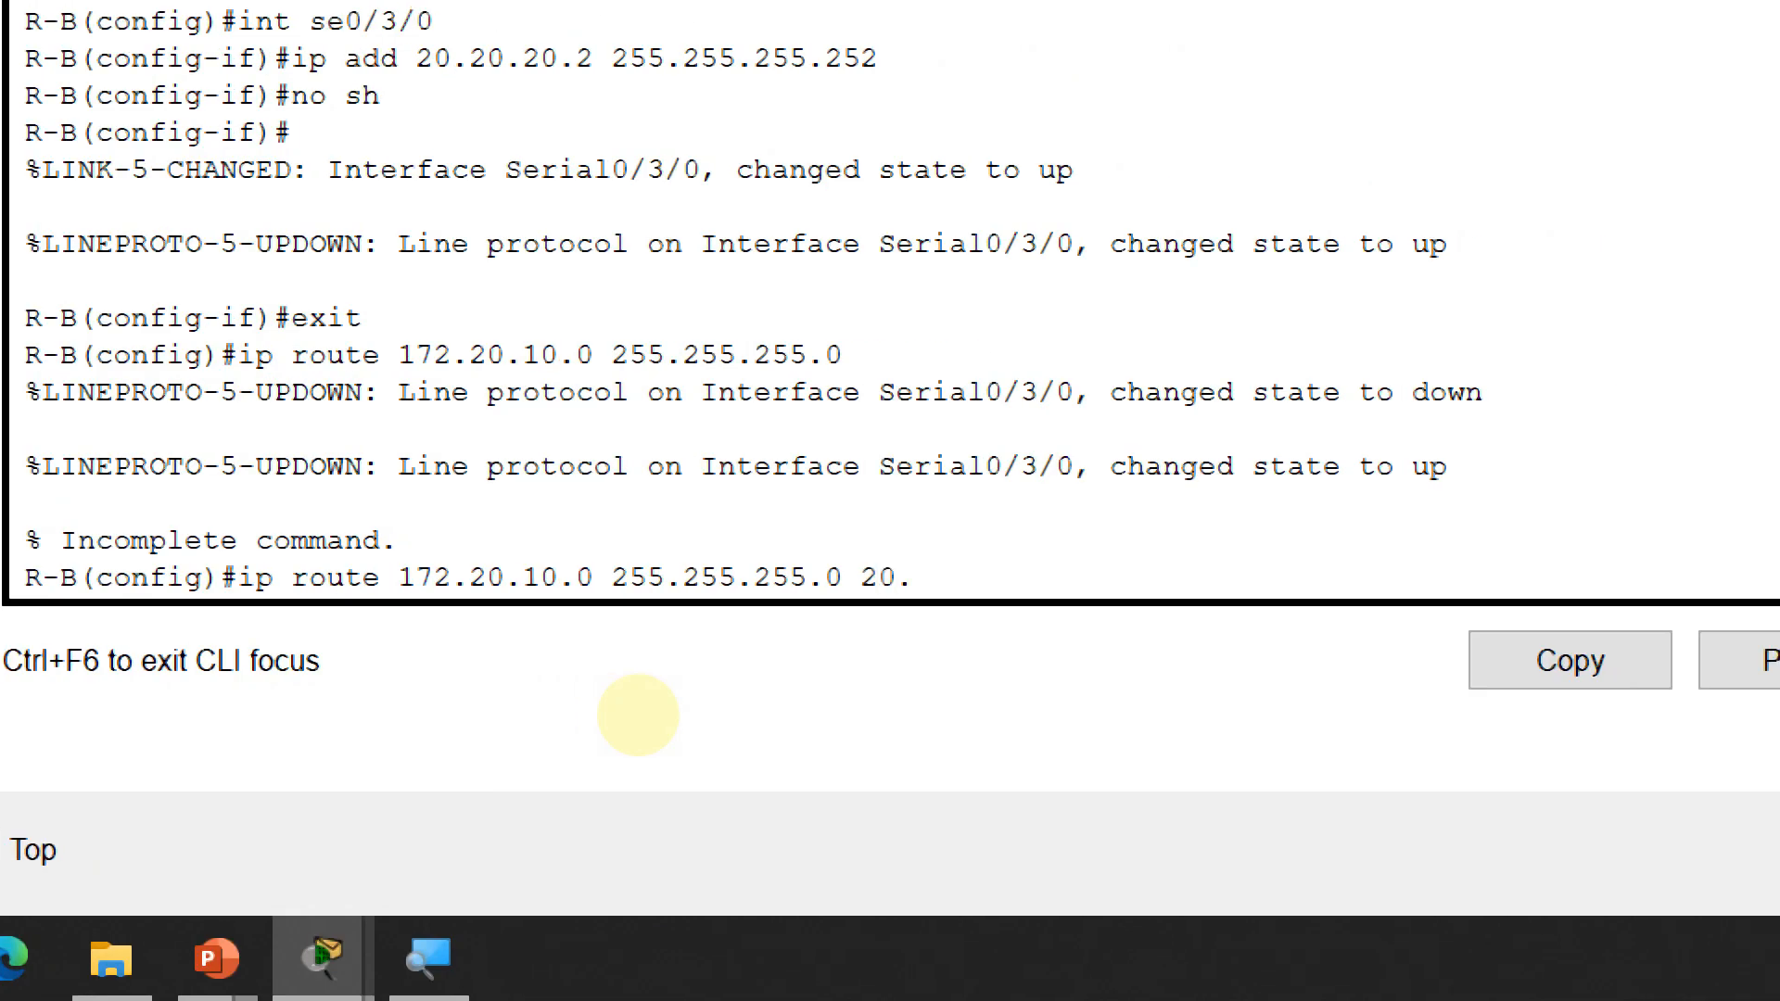
text(.1)
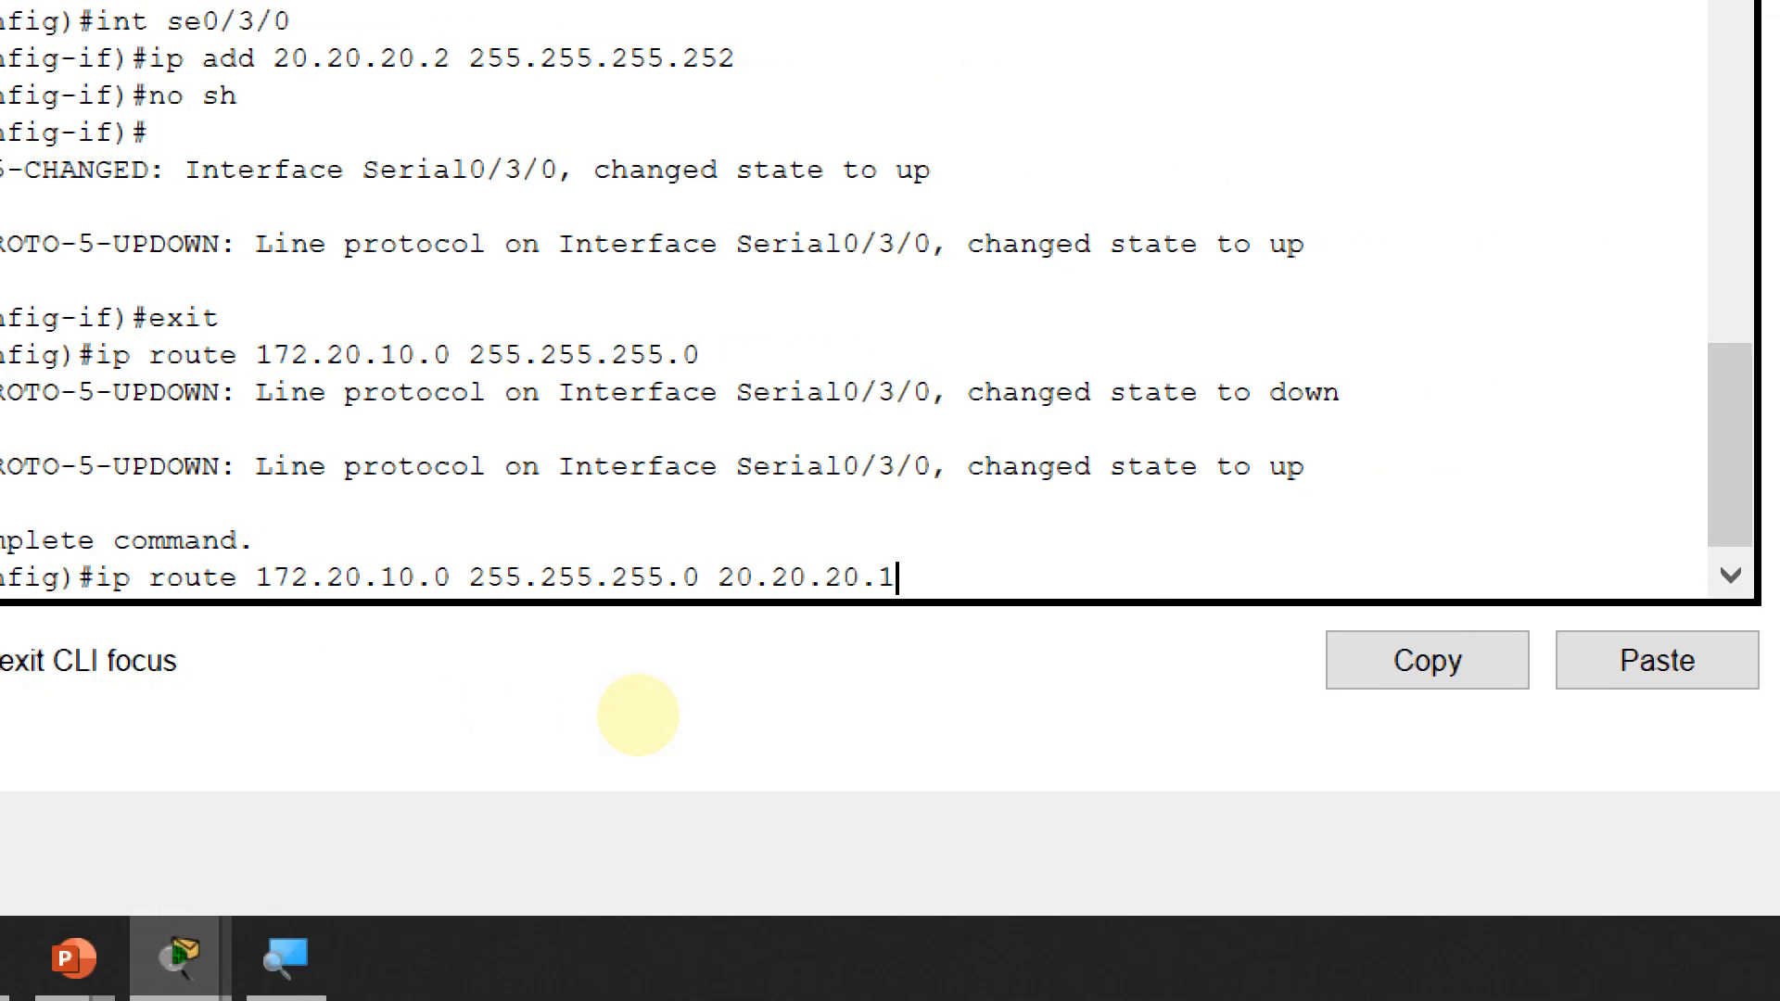
key(Return)
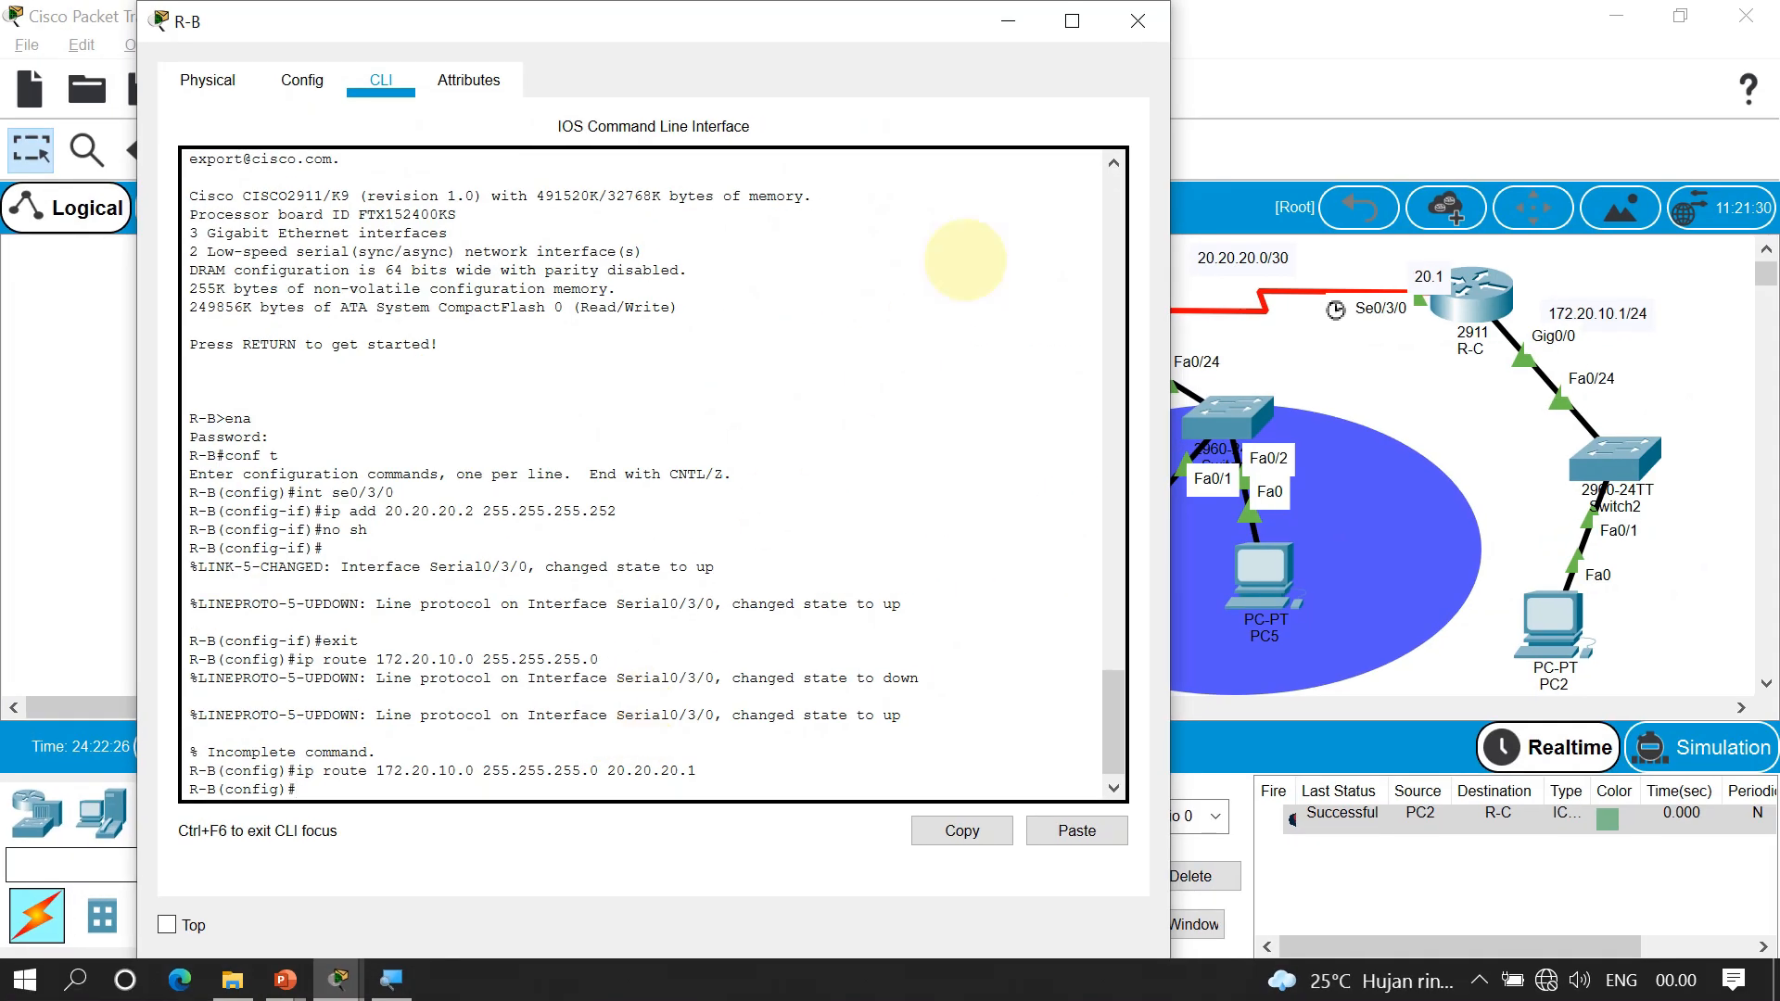
click(1137, 22)
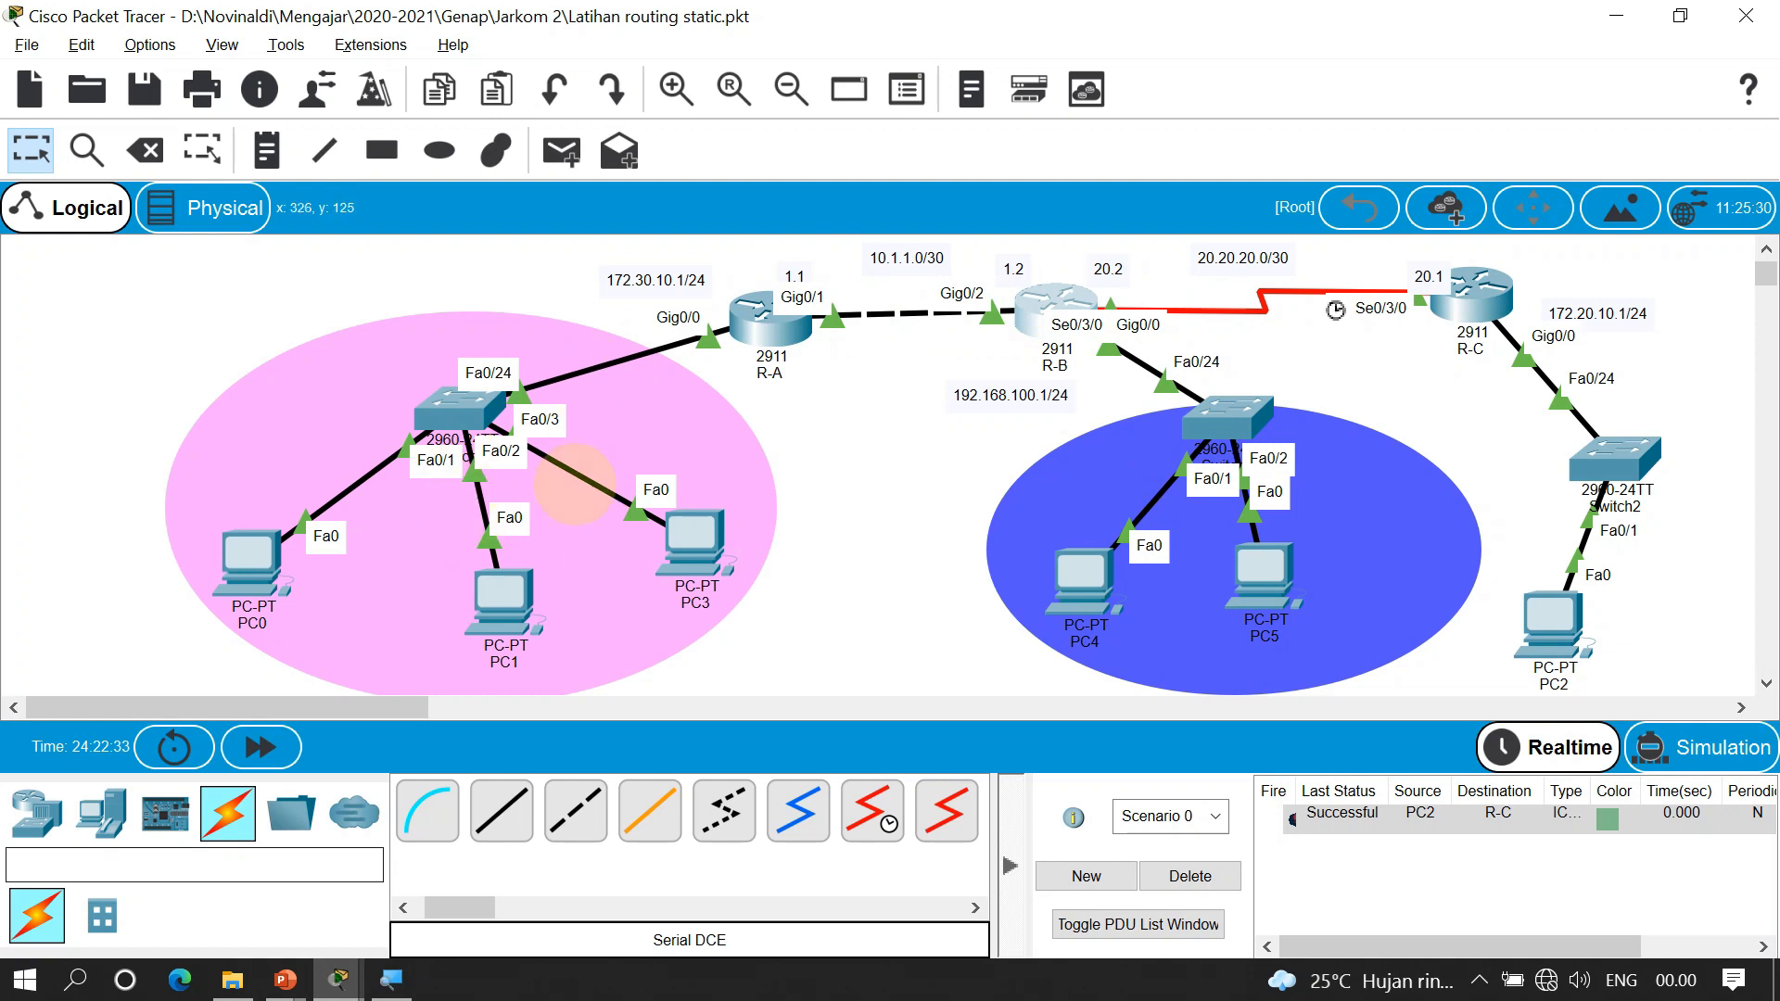
click(1476, 293)
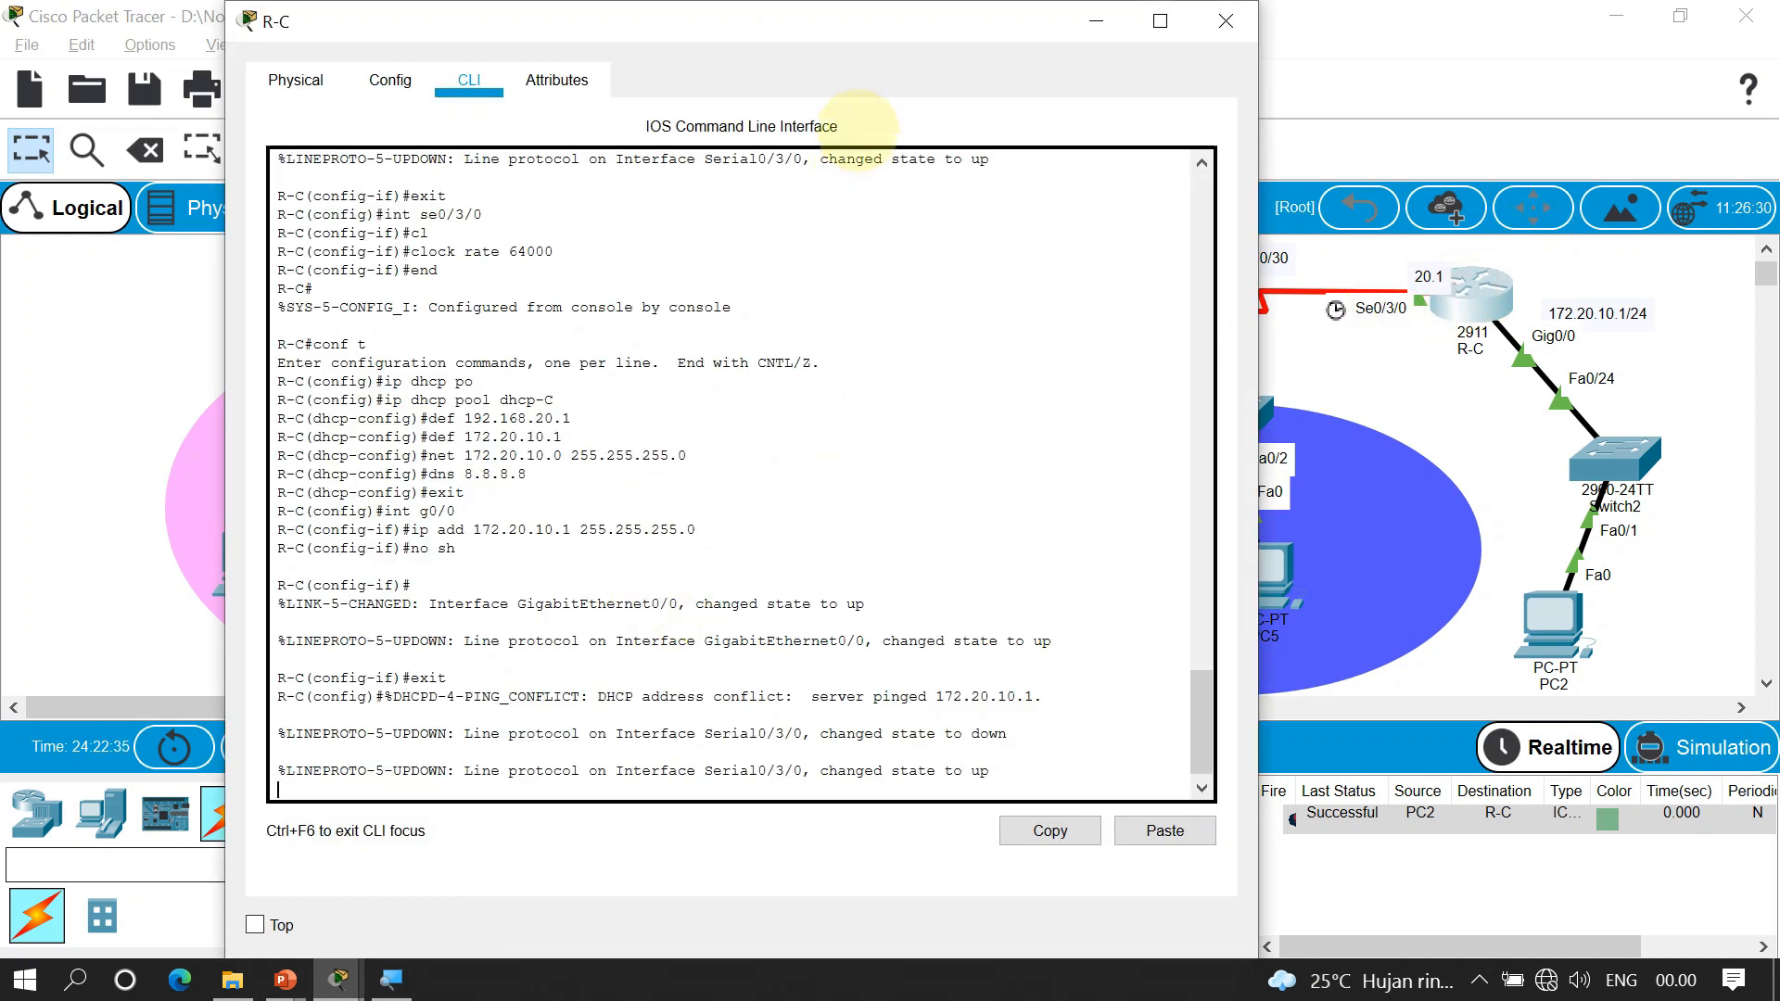
Add R-C static routes to 192.168.100.0/24 and 10.1.1.0/30 via 20.20.20.2
drag(867, 20, 1382, 20)
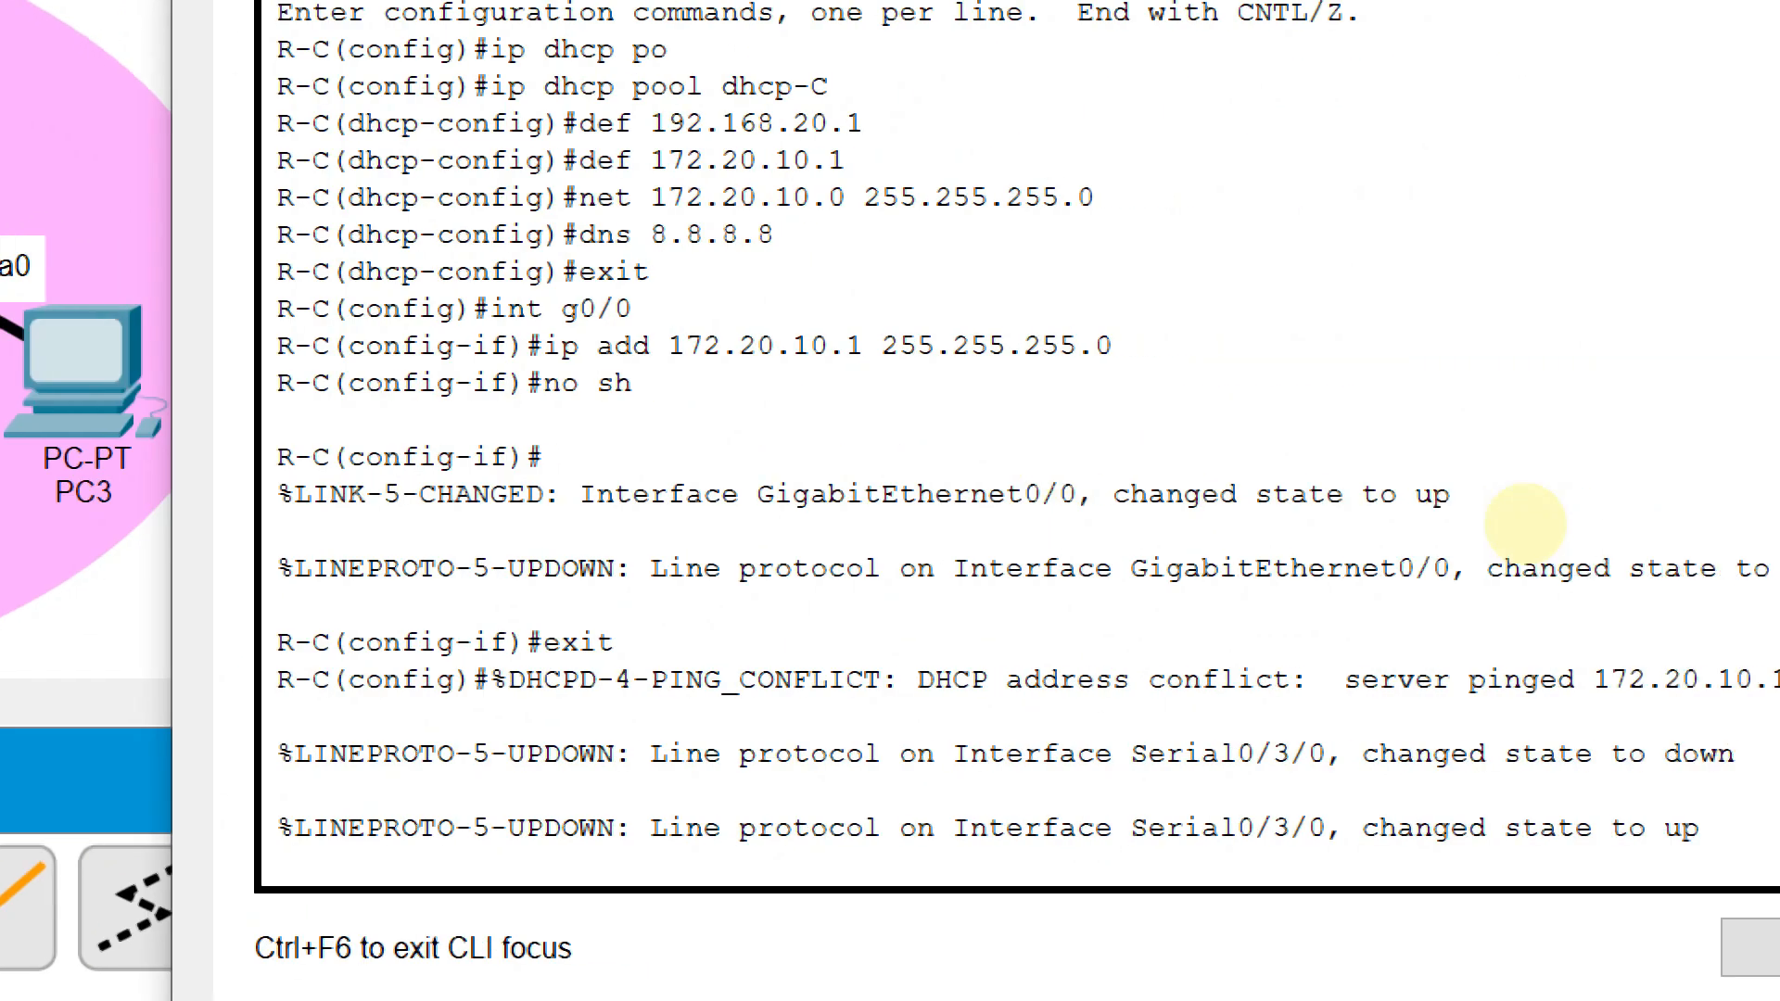
key(Return)
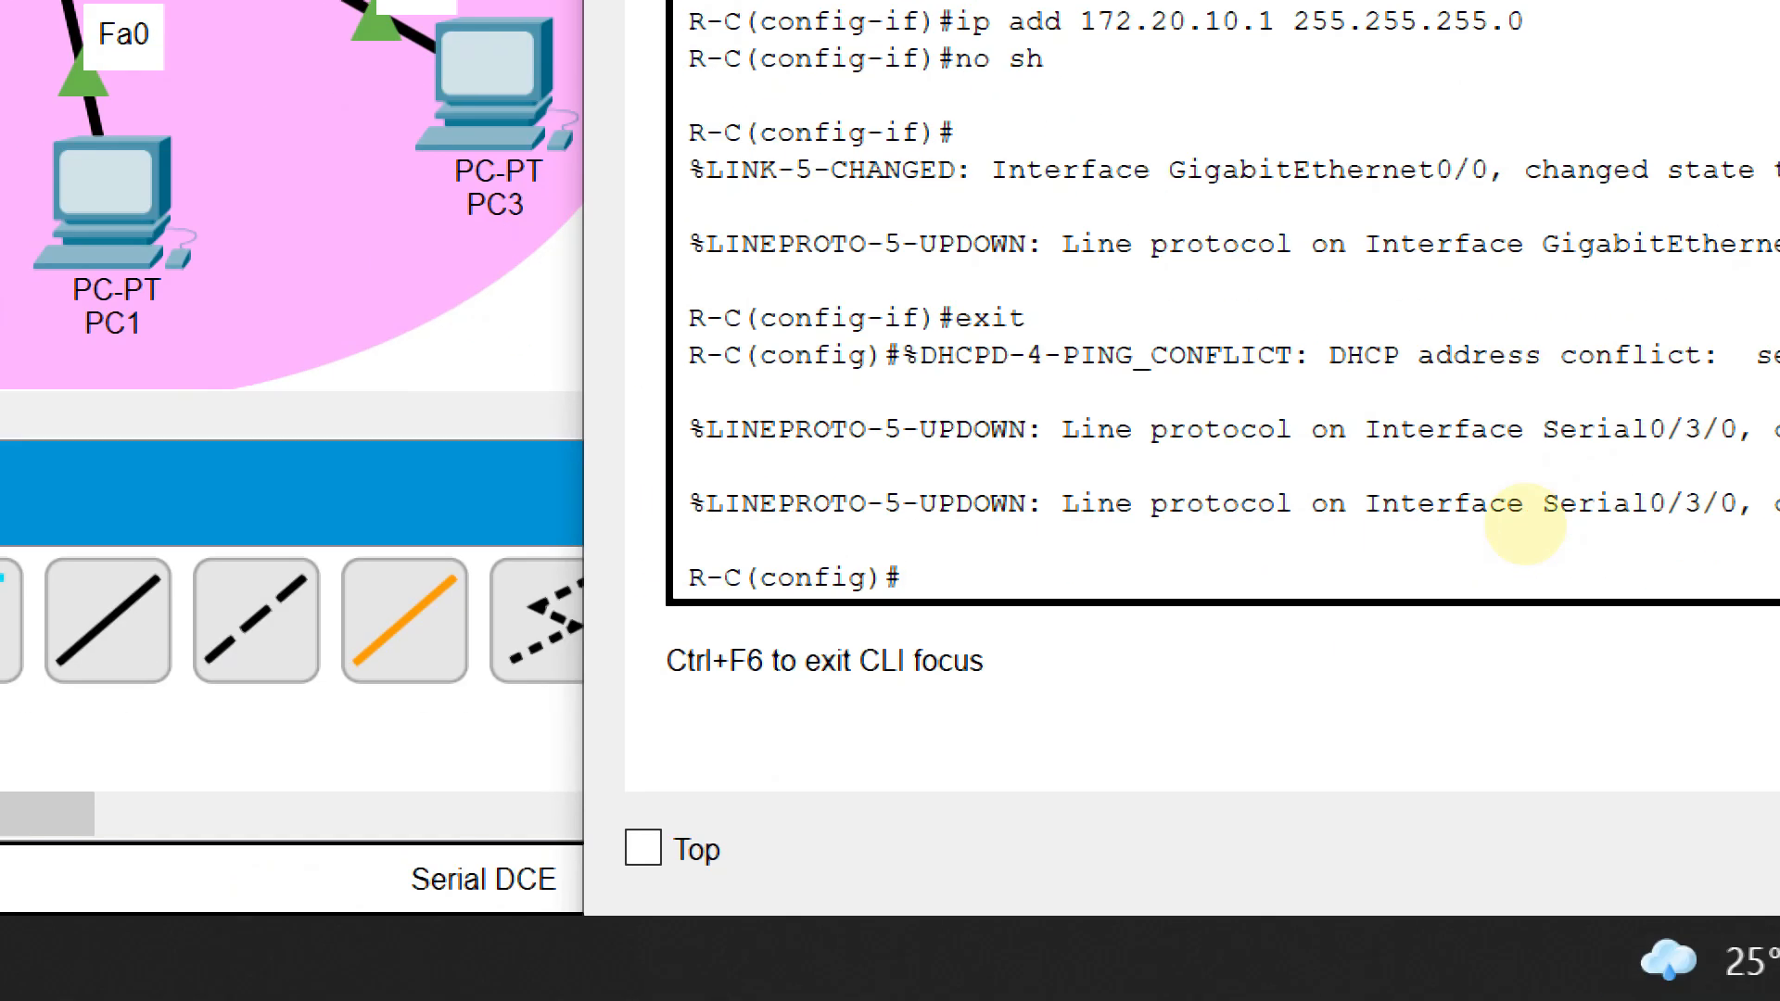
text(ip route)
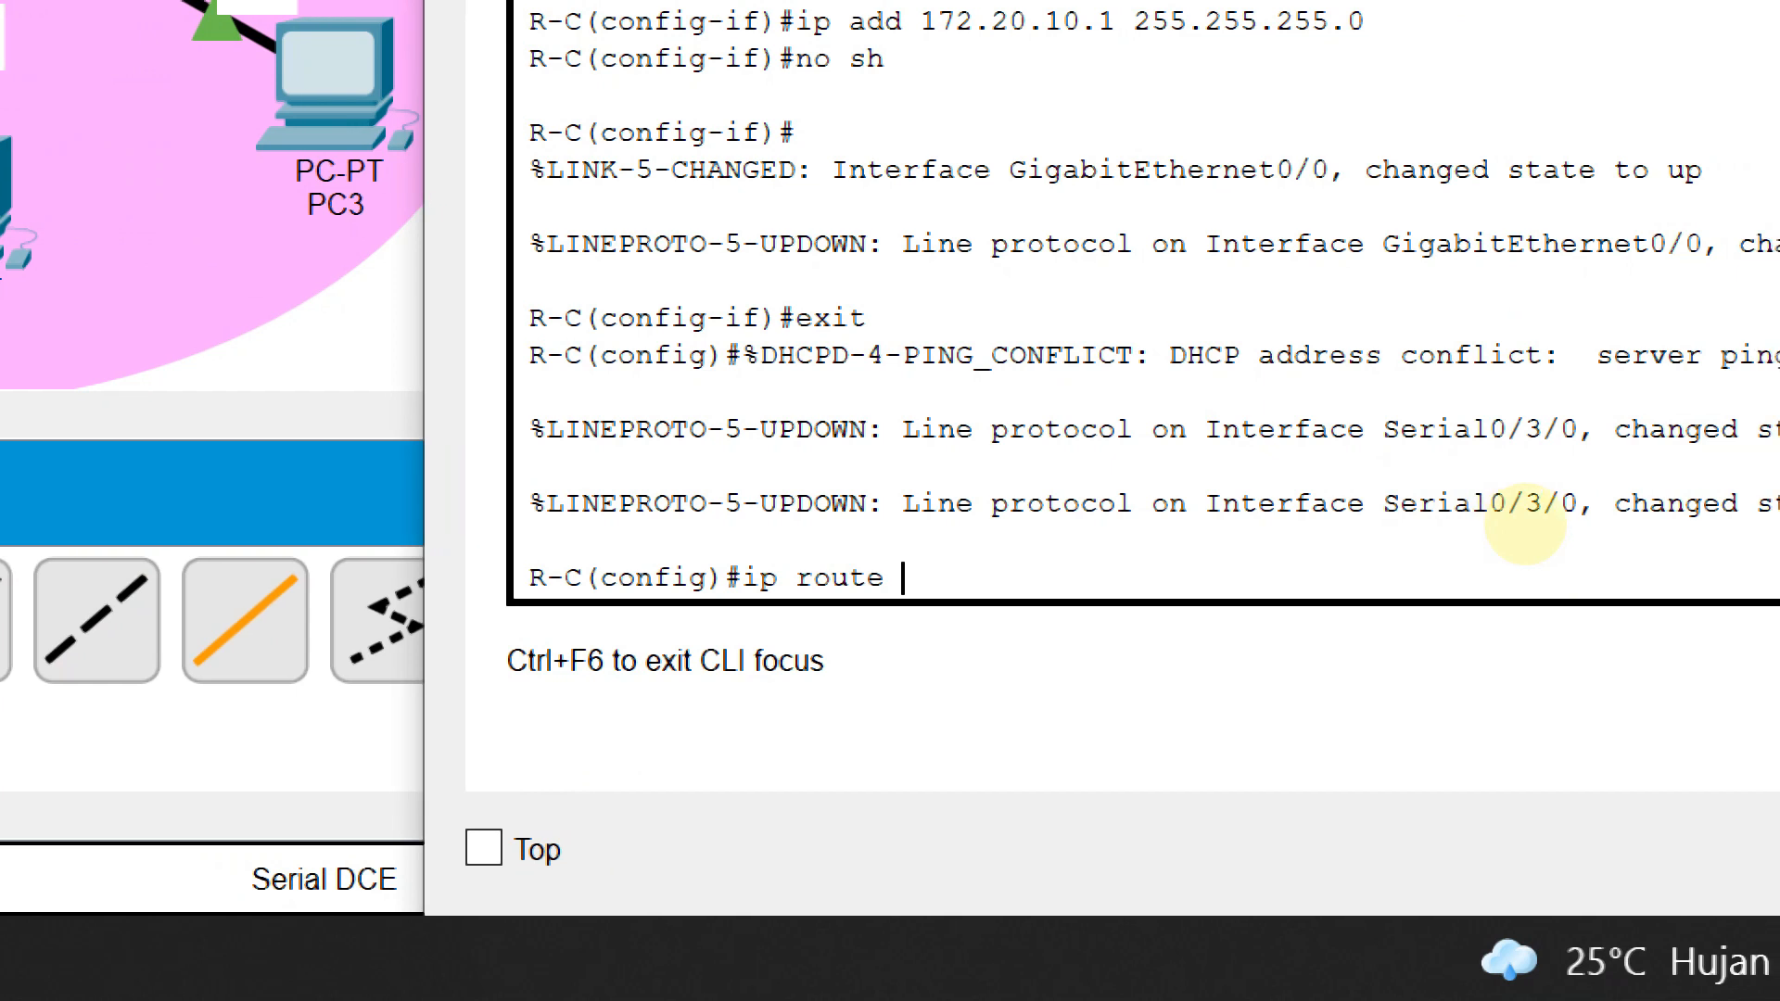
text( 192.168.10)
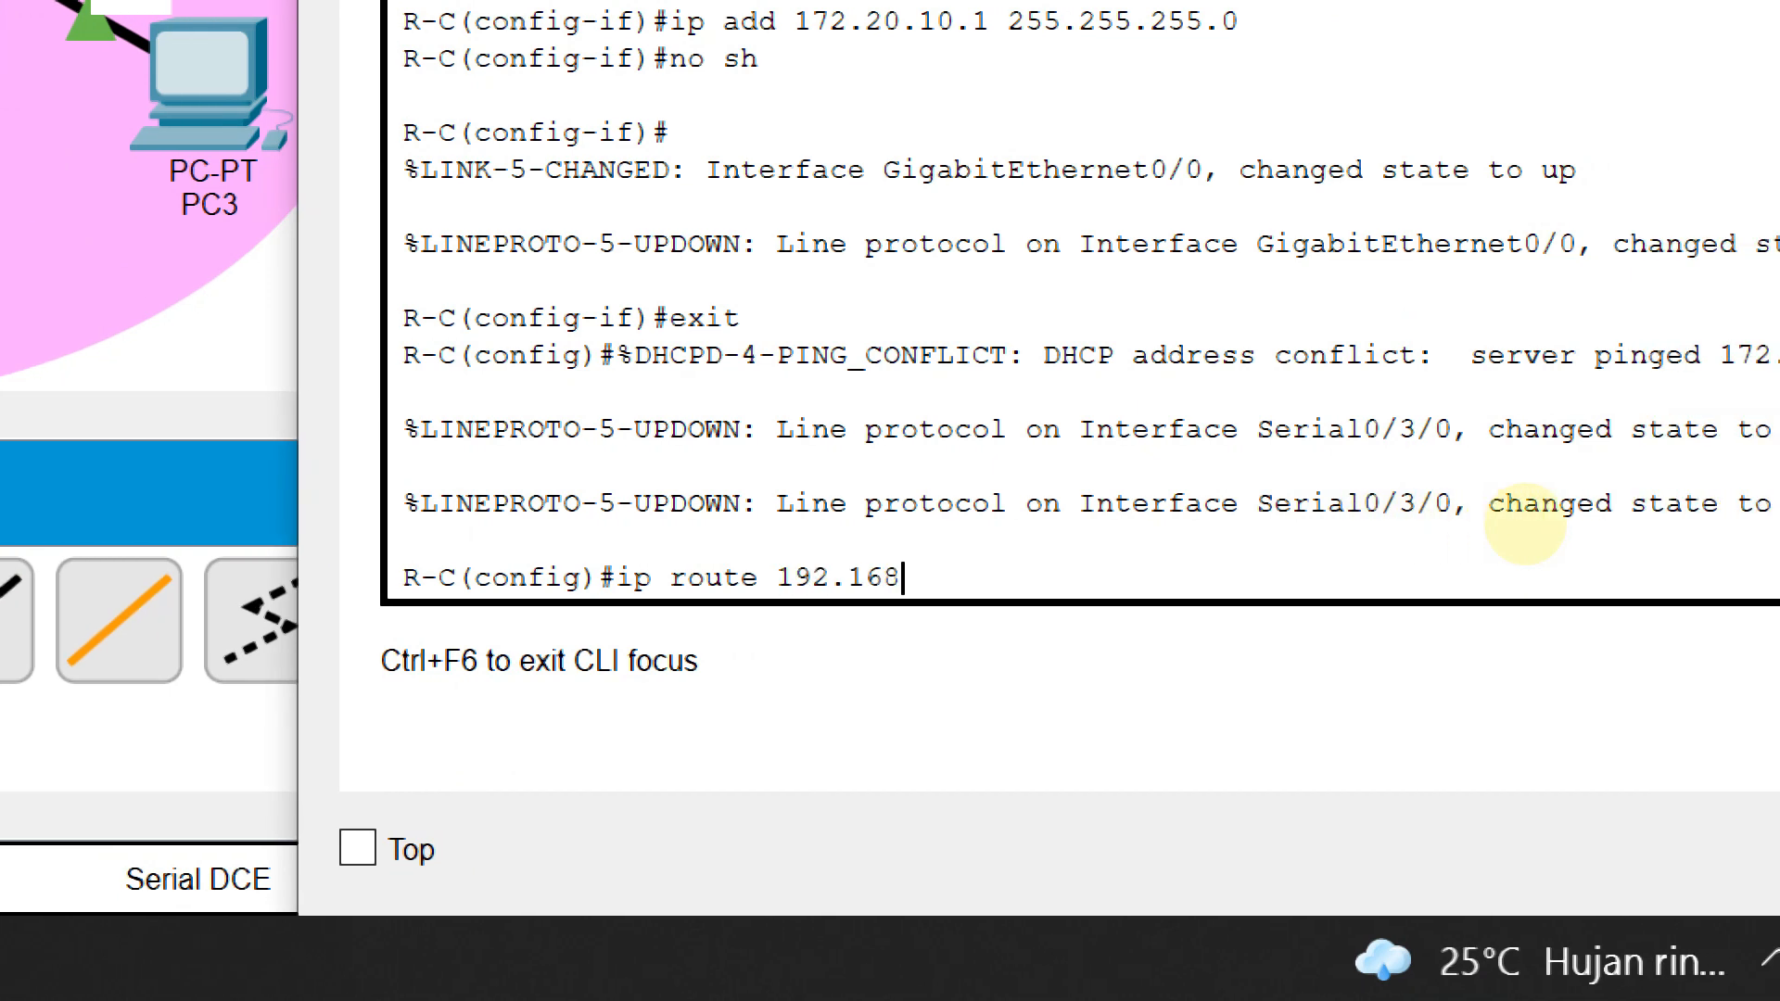
text(0.0 255.255)
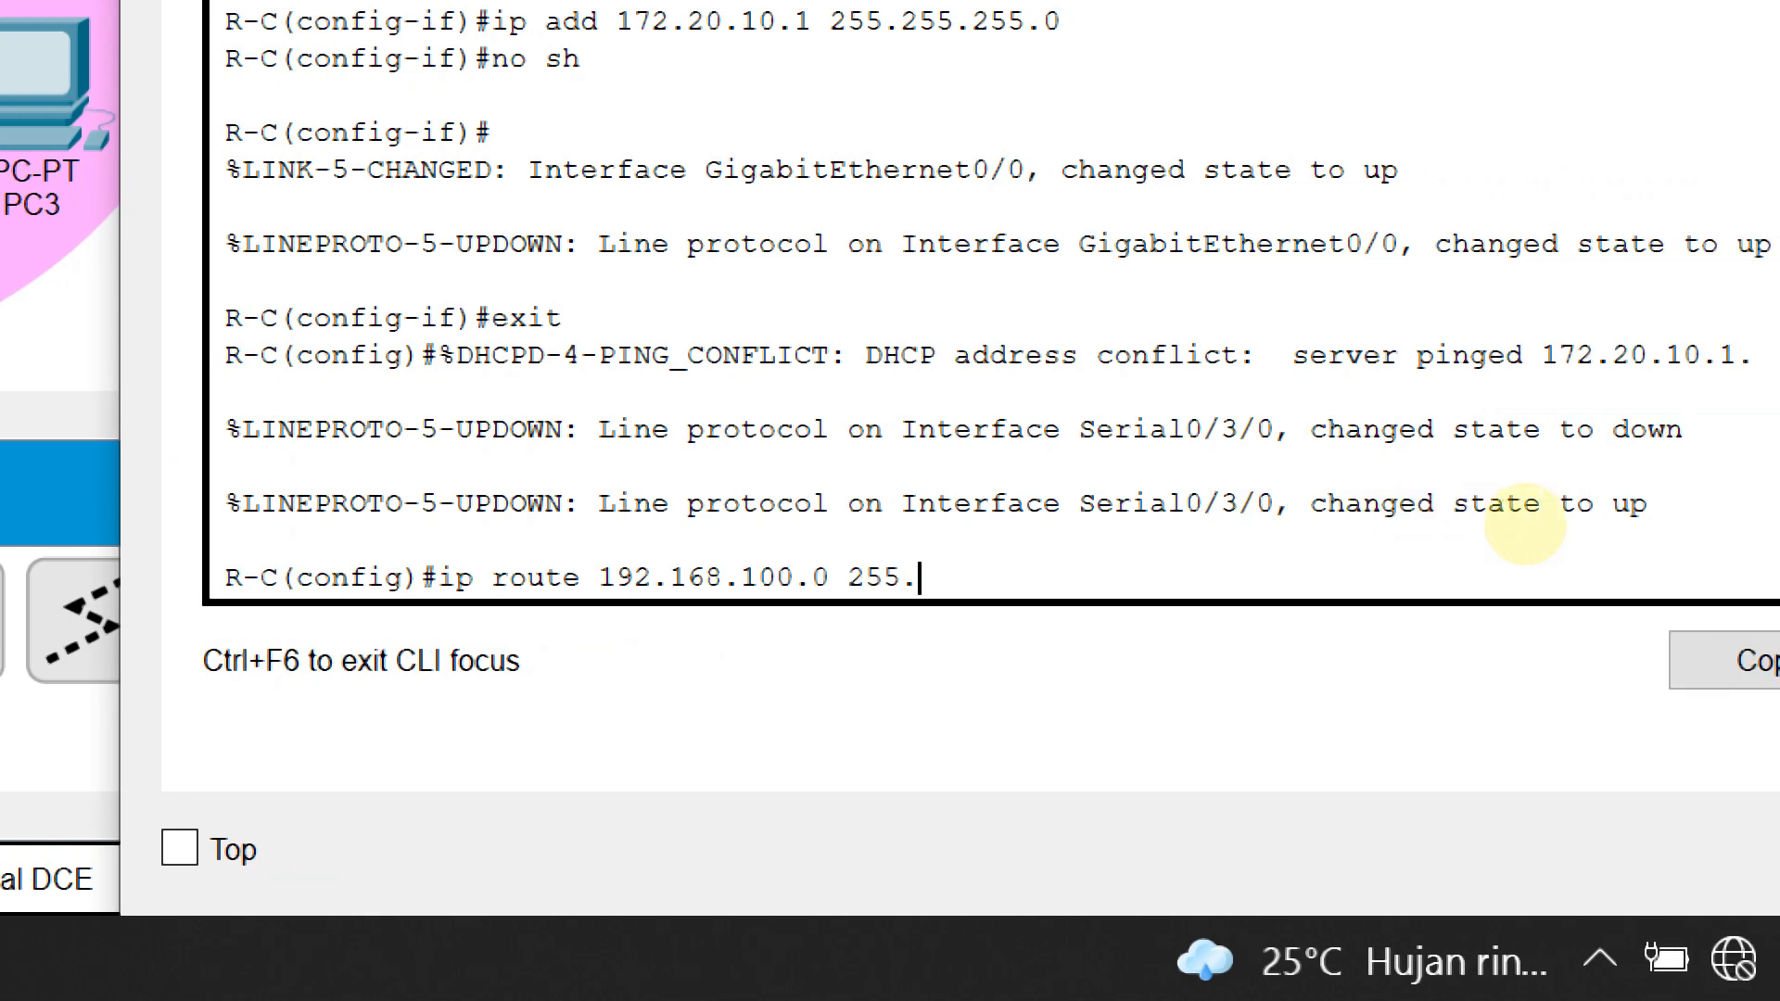
text(.255.0 20)
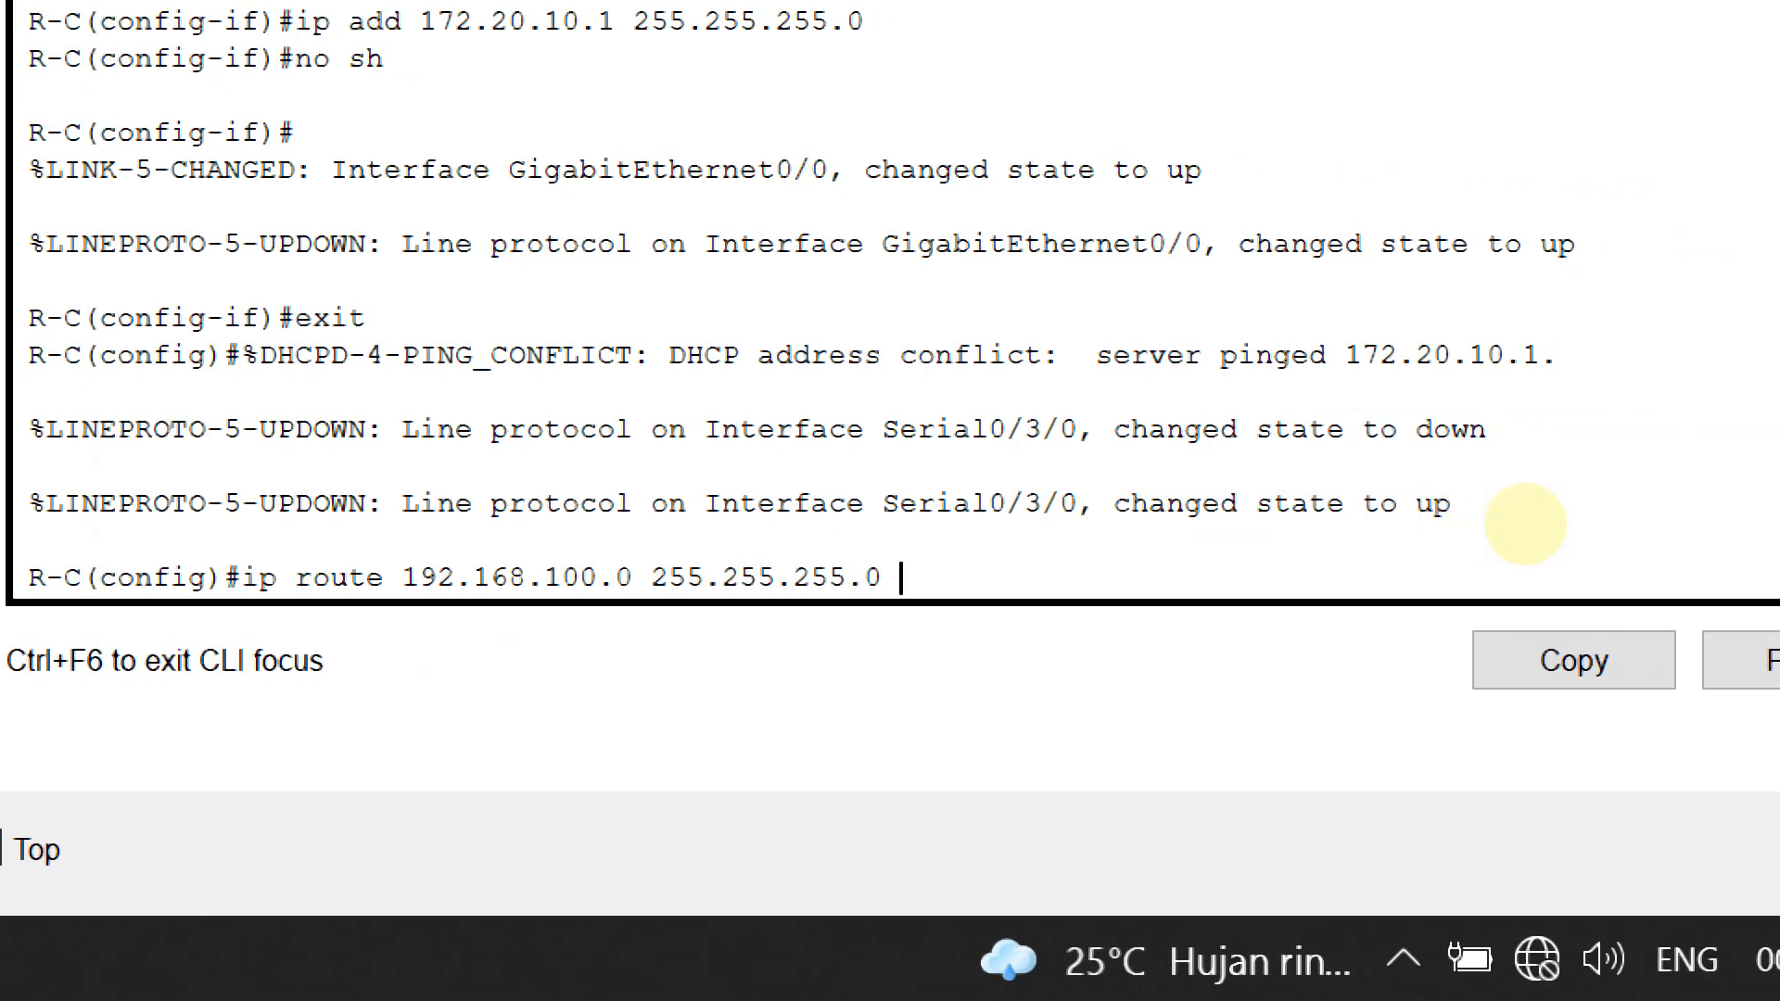
text(.20.20.)
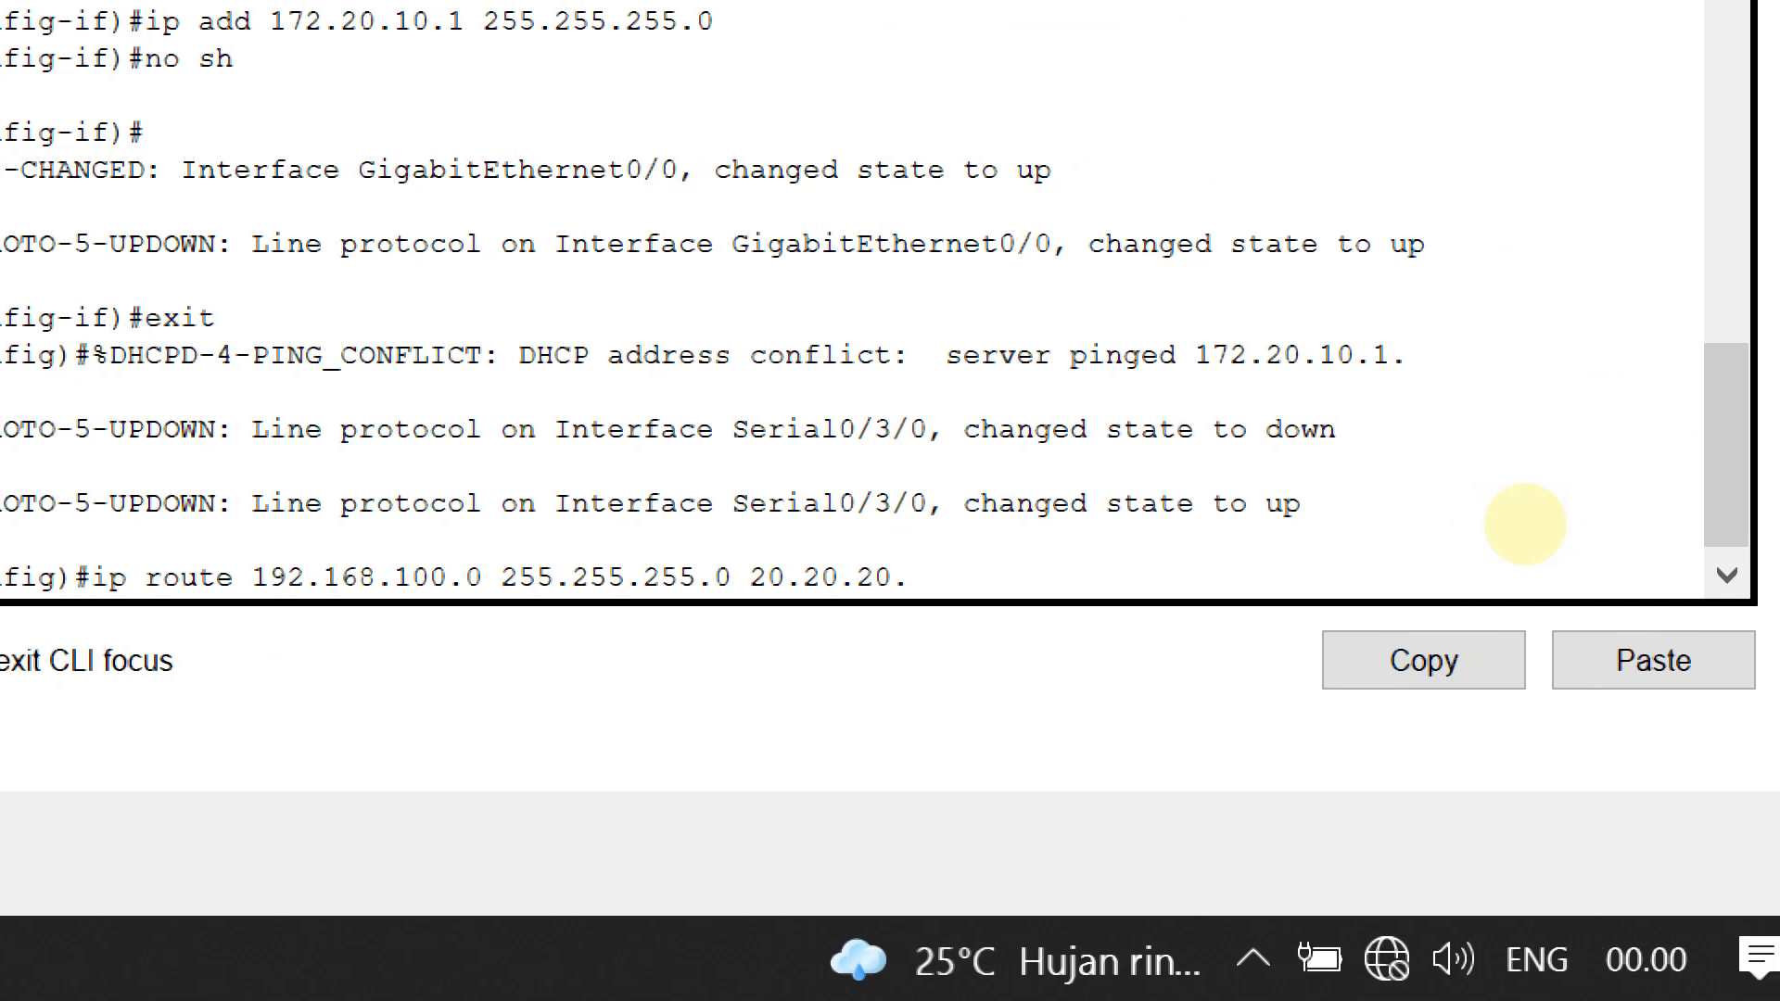
text(2)
key(Return)
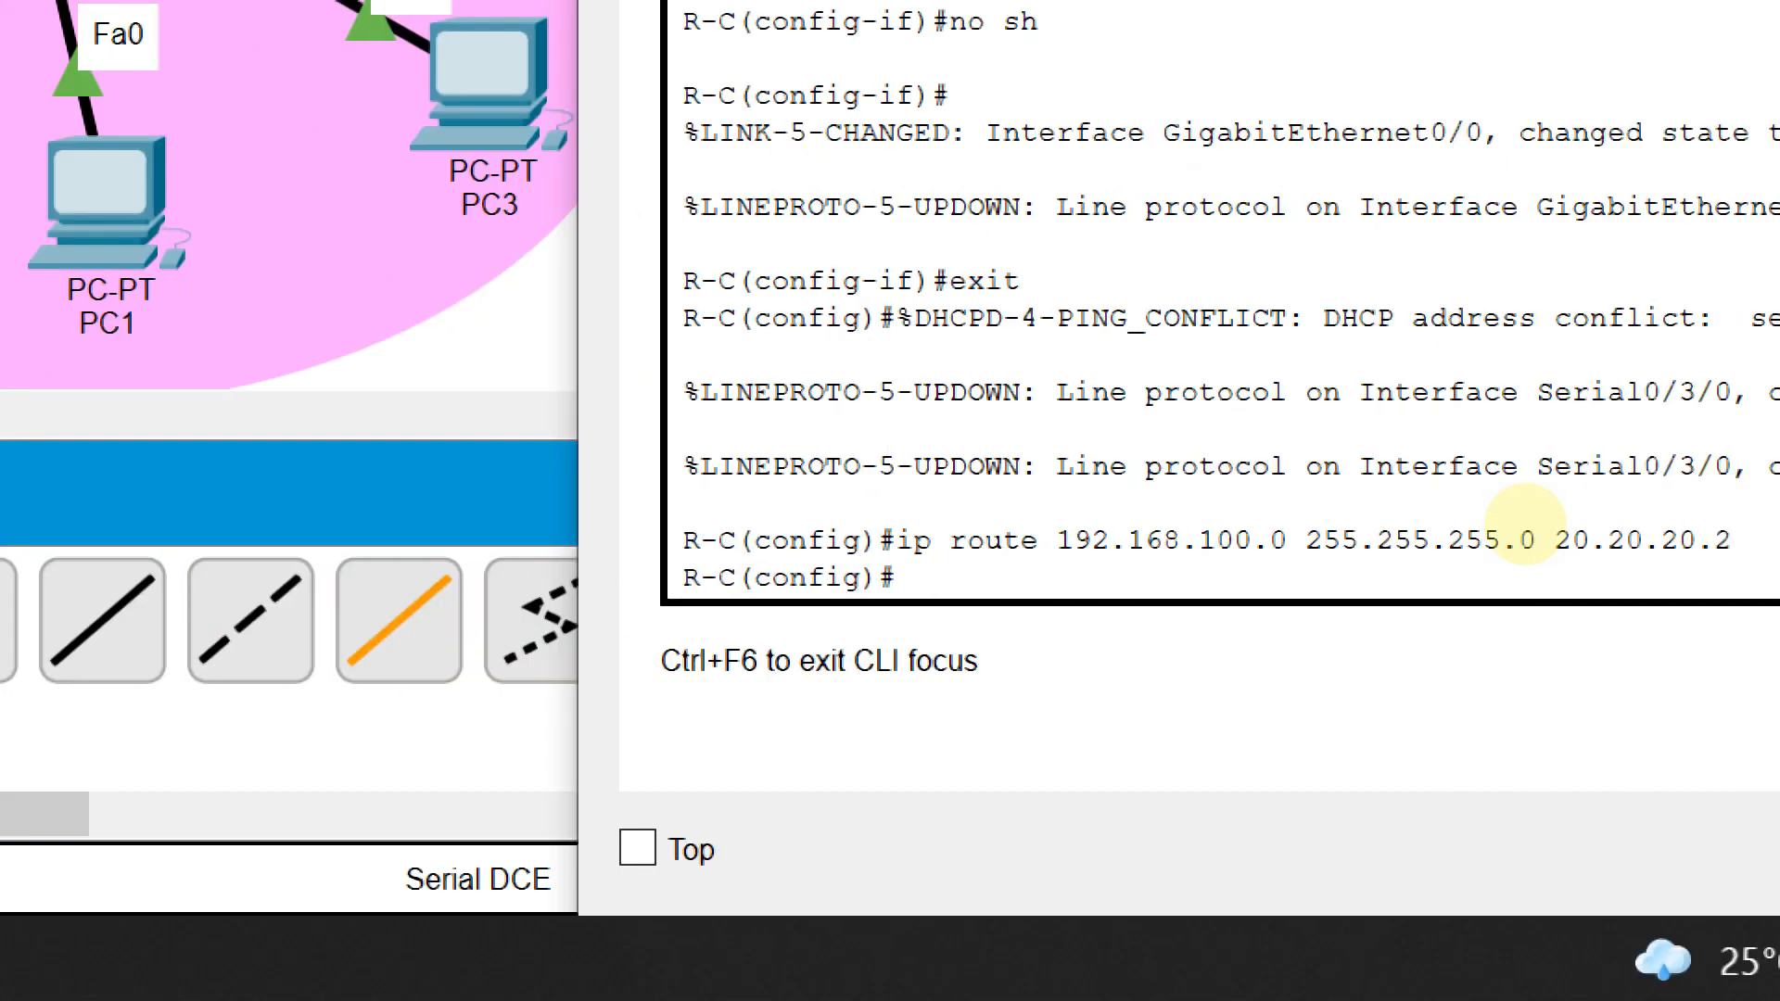
text(ip route)
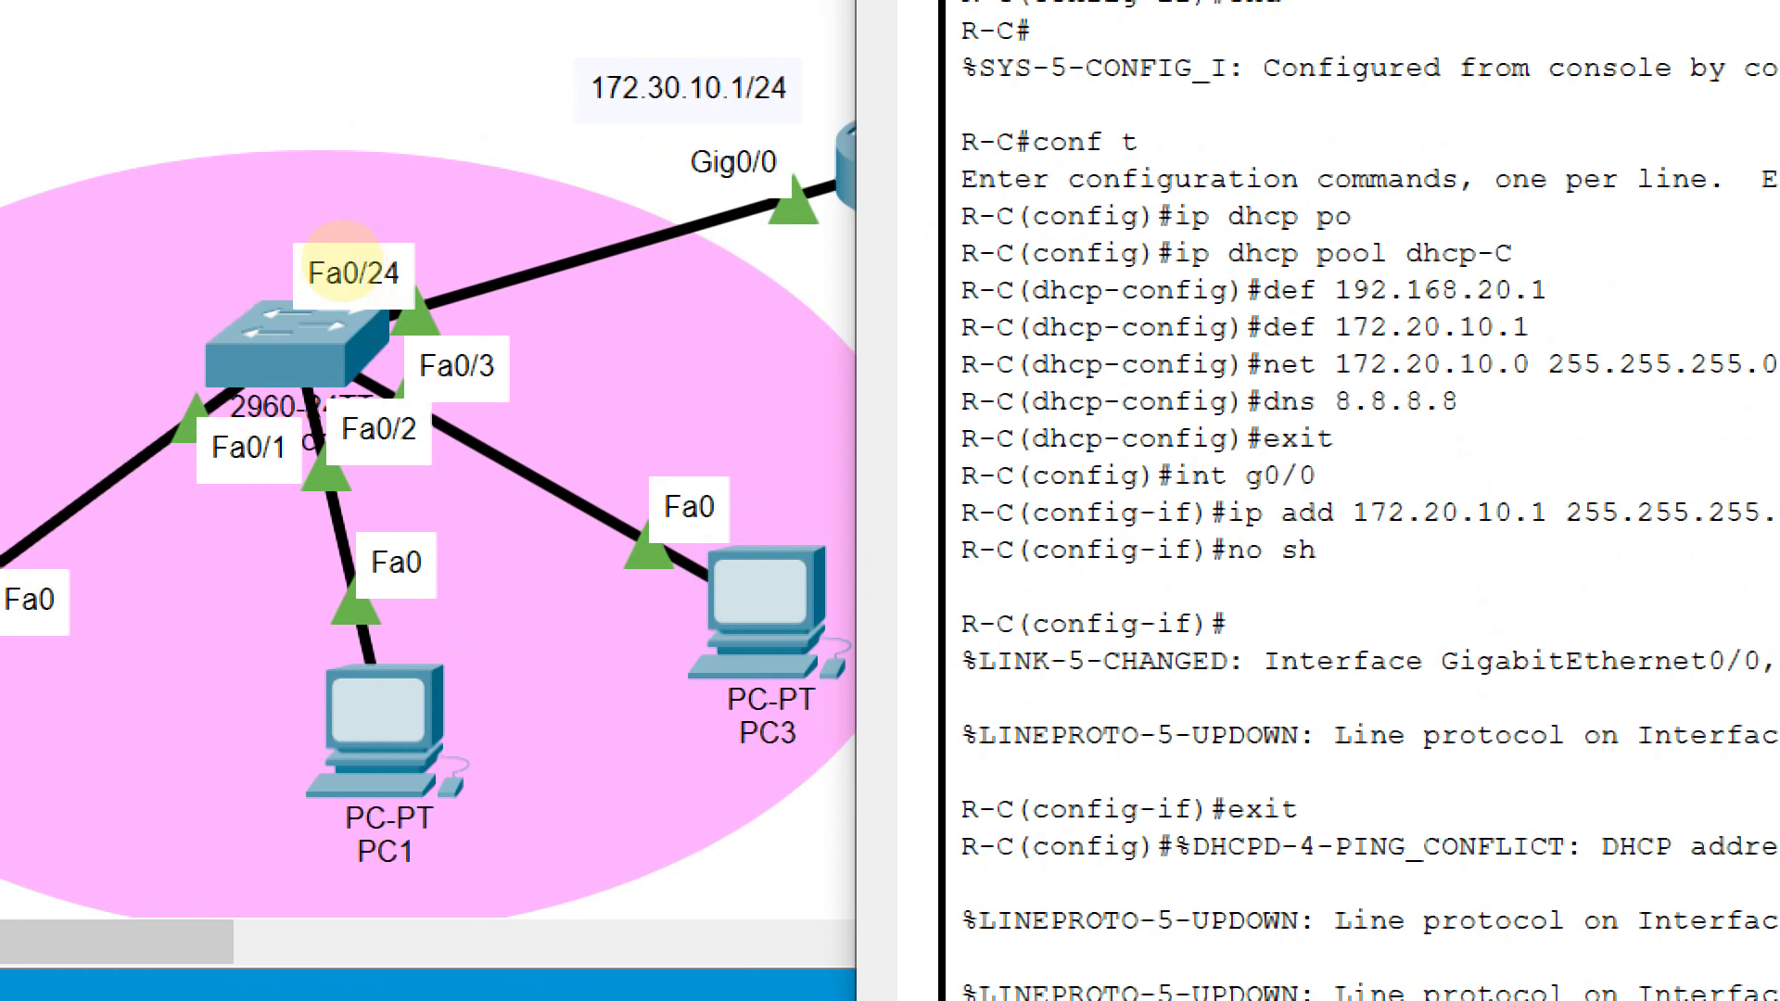
click(390, 268)
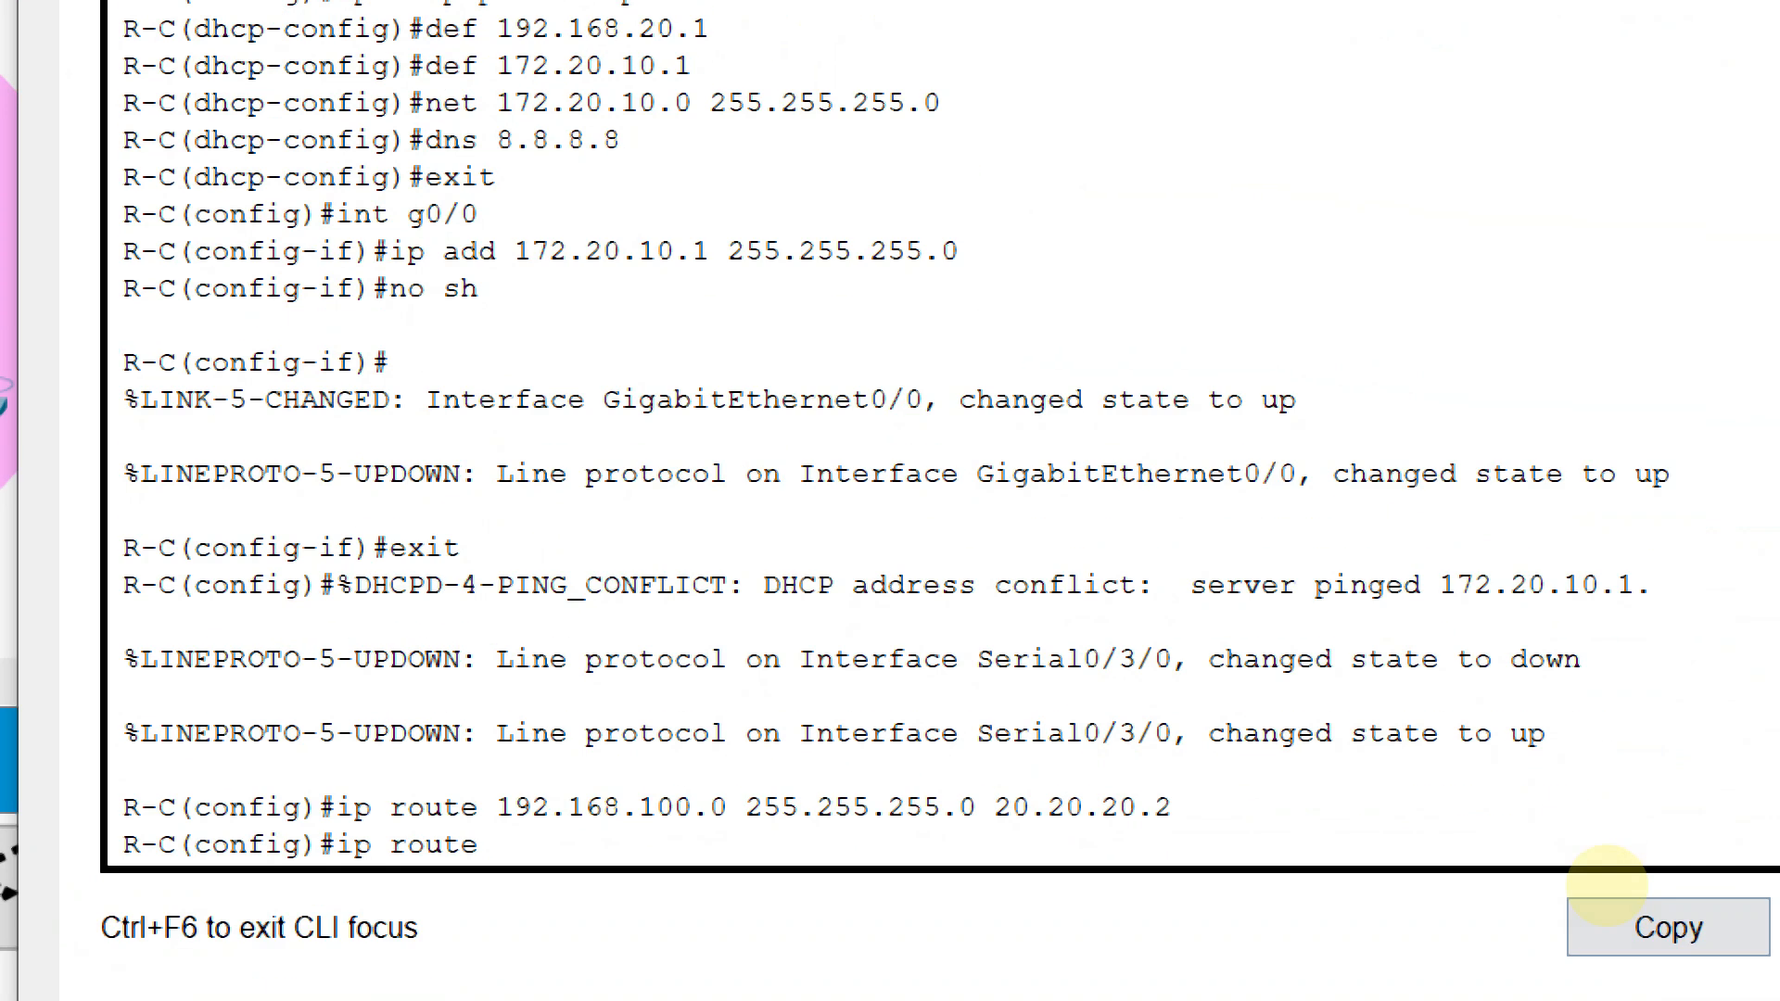
text(10.1.)
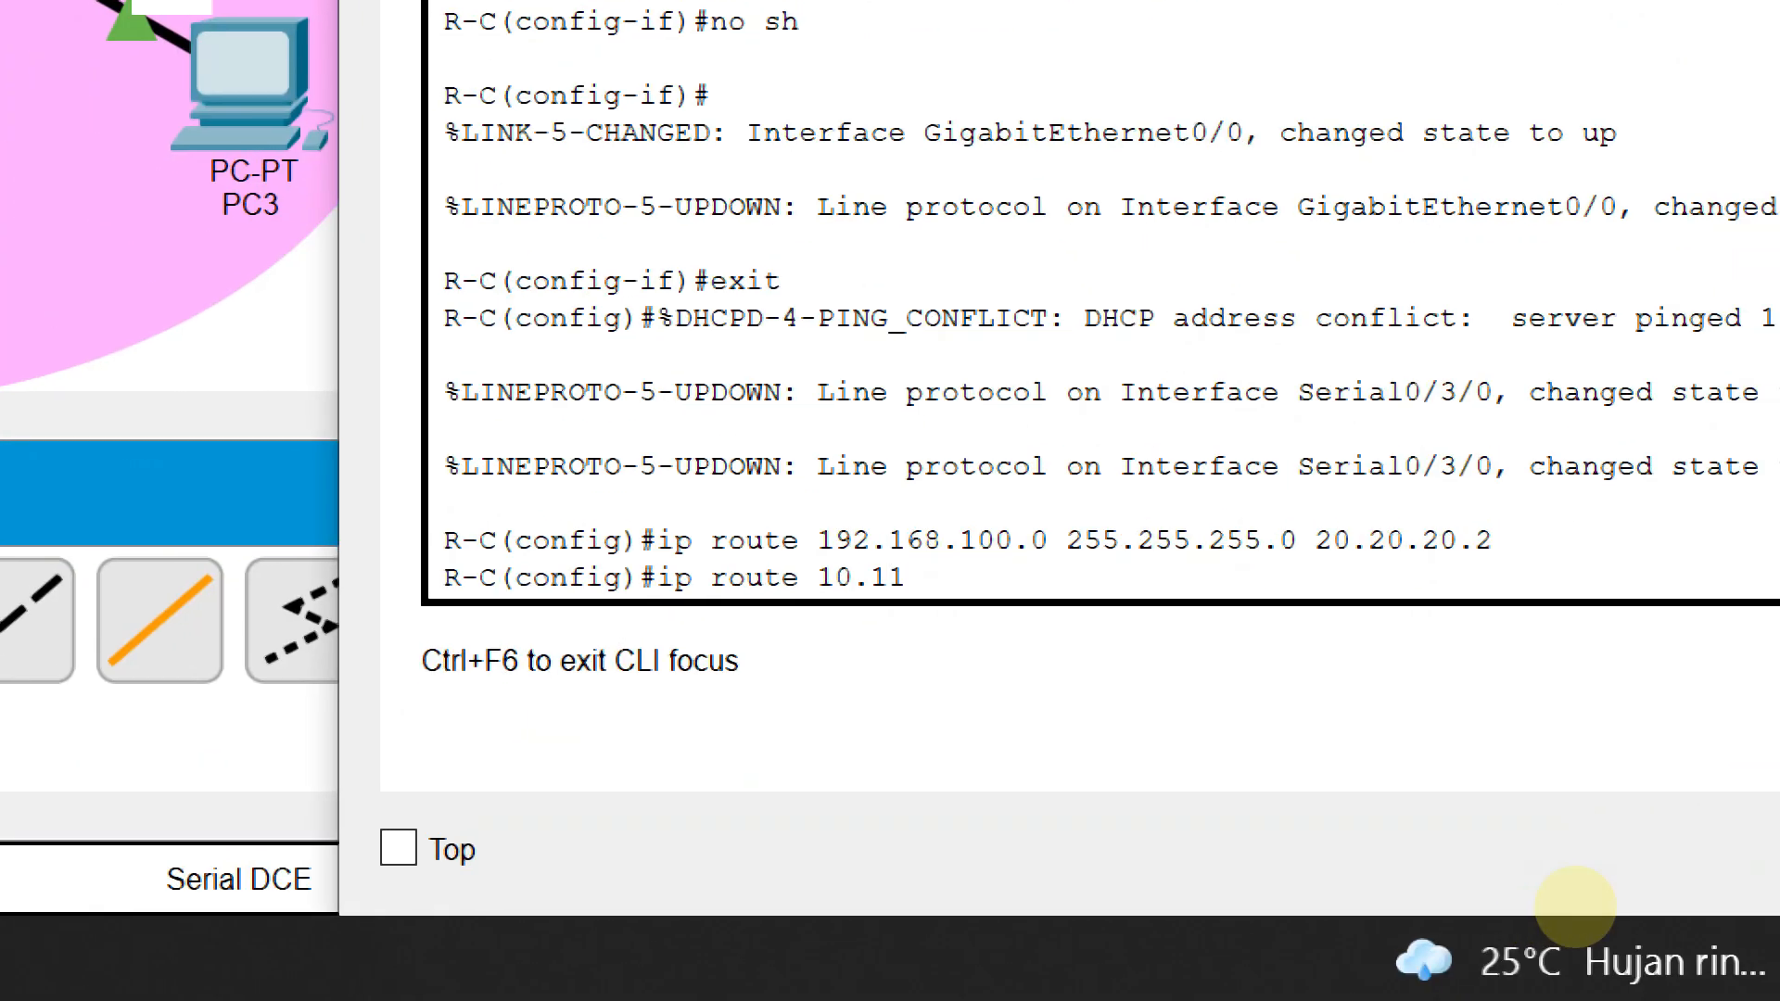
text(1.0 )
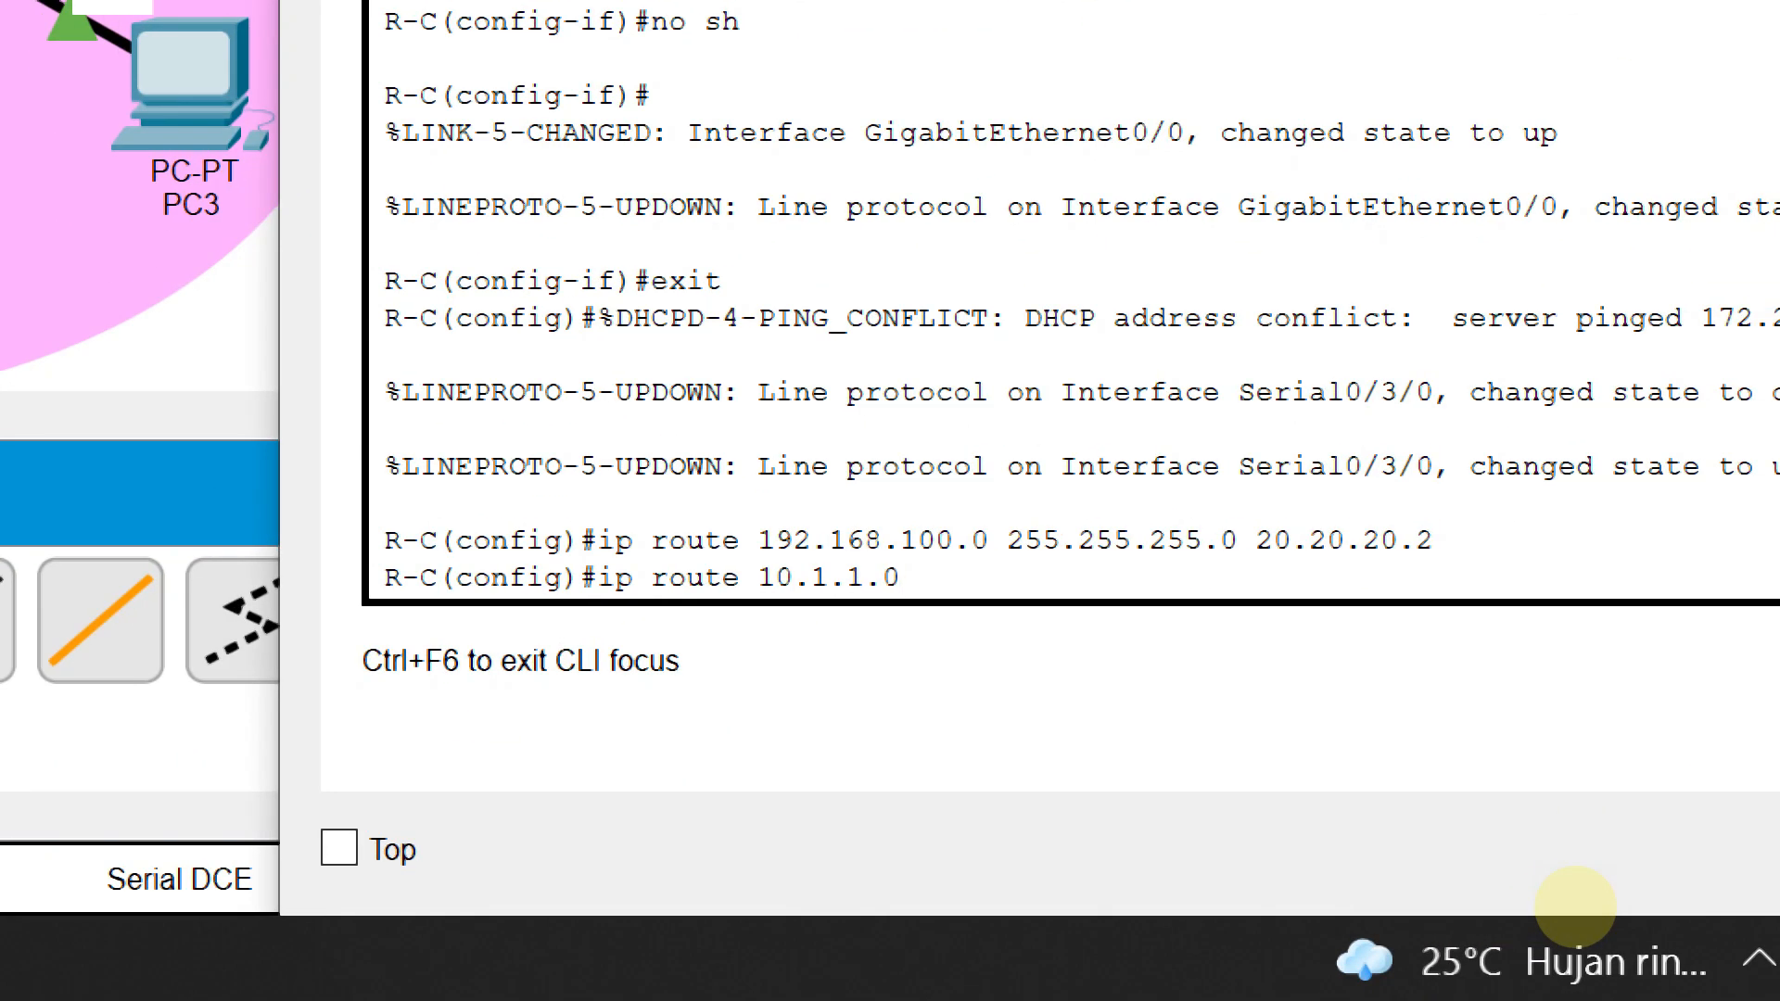
text(255.255.255.)
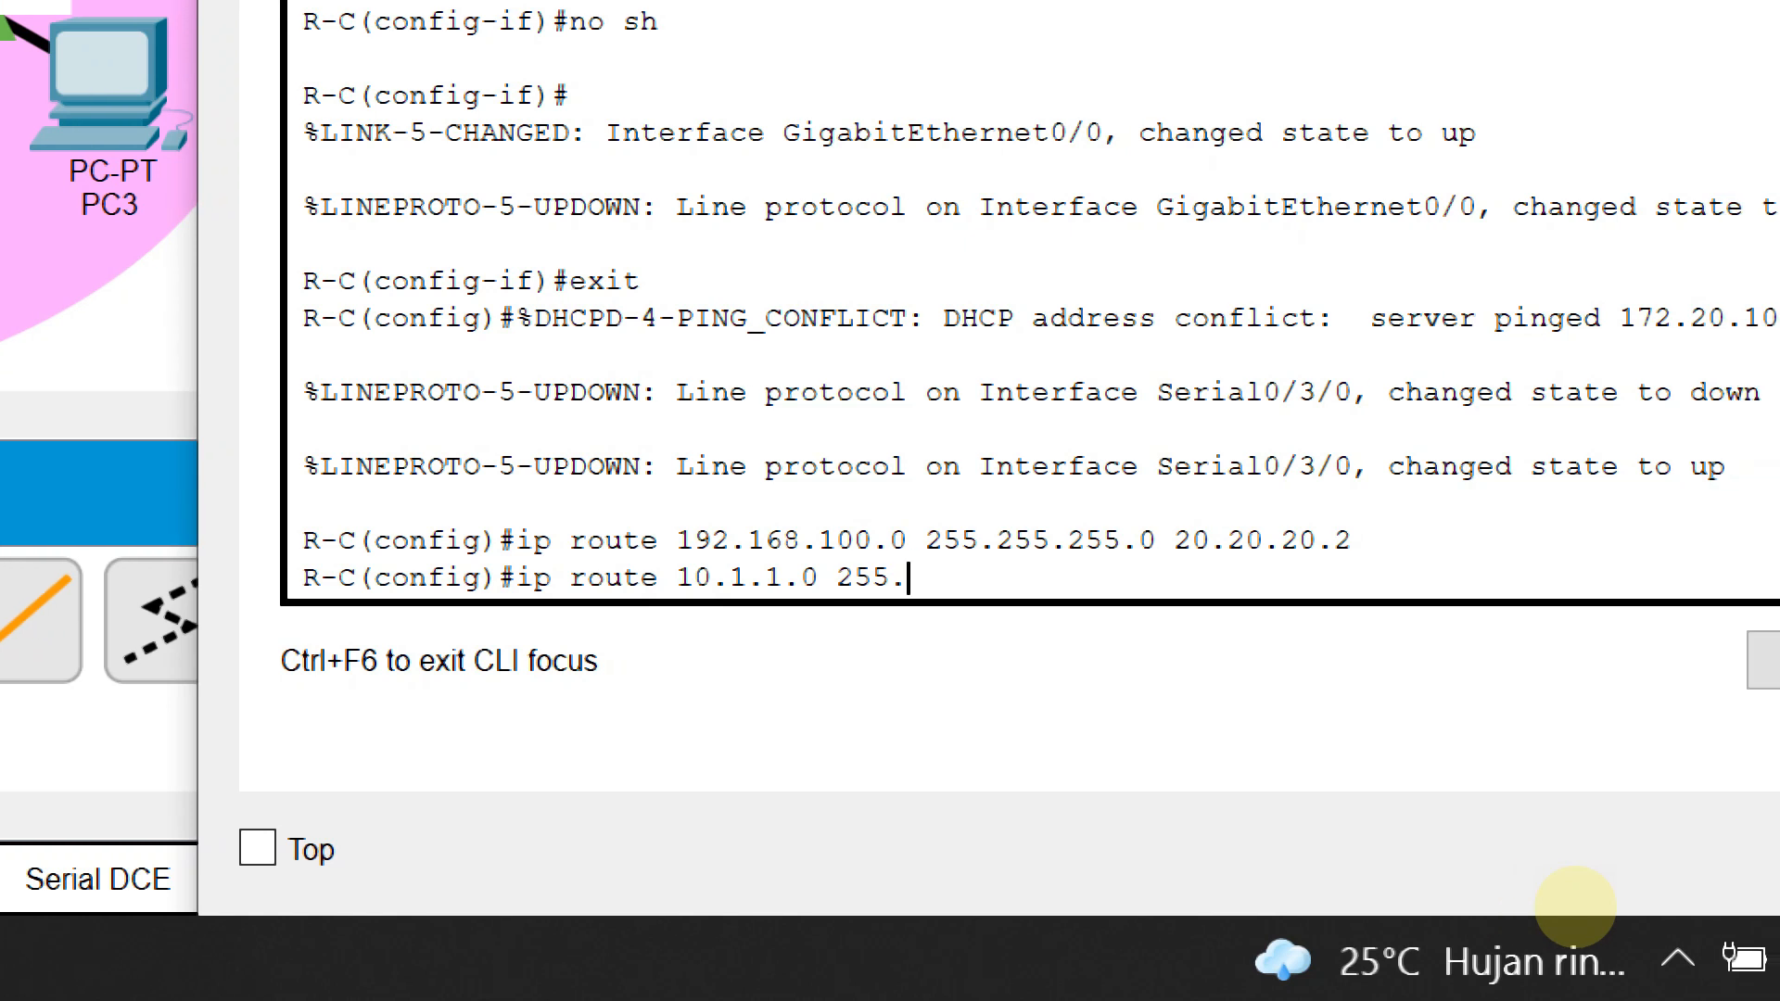
text(252)
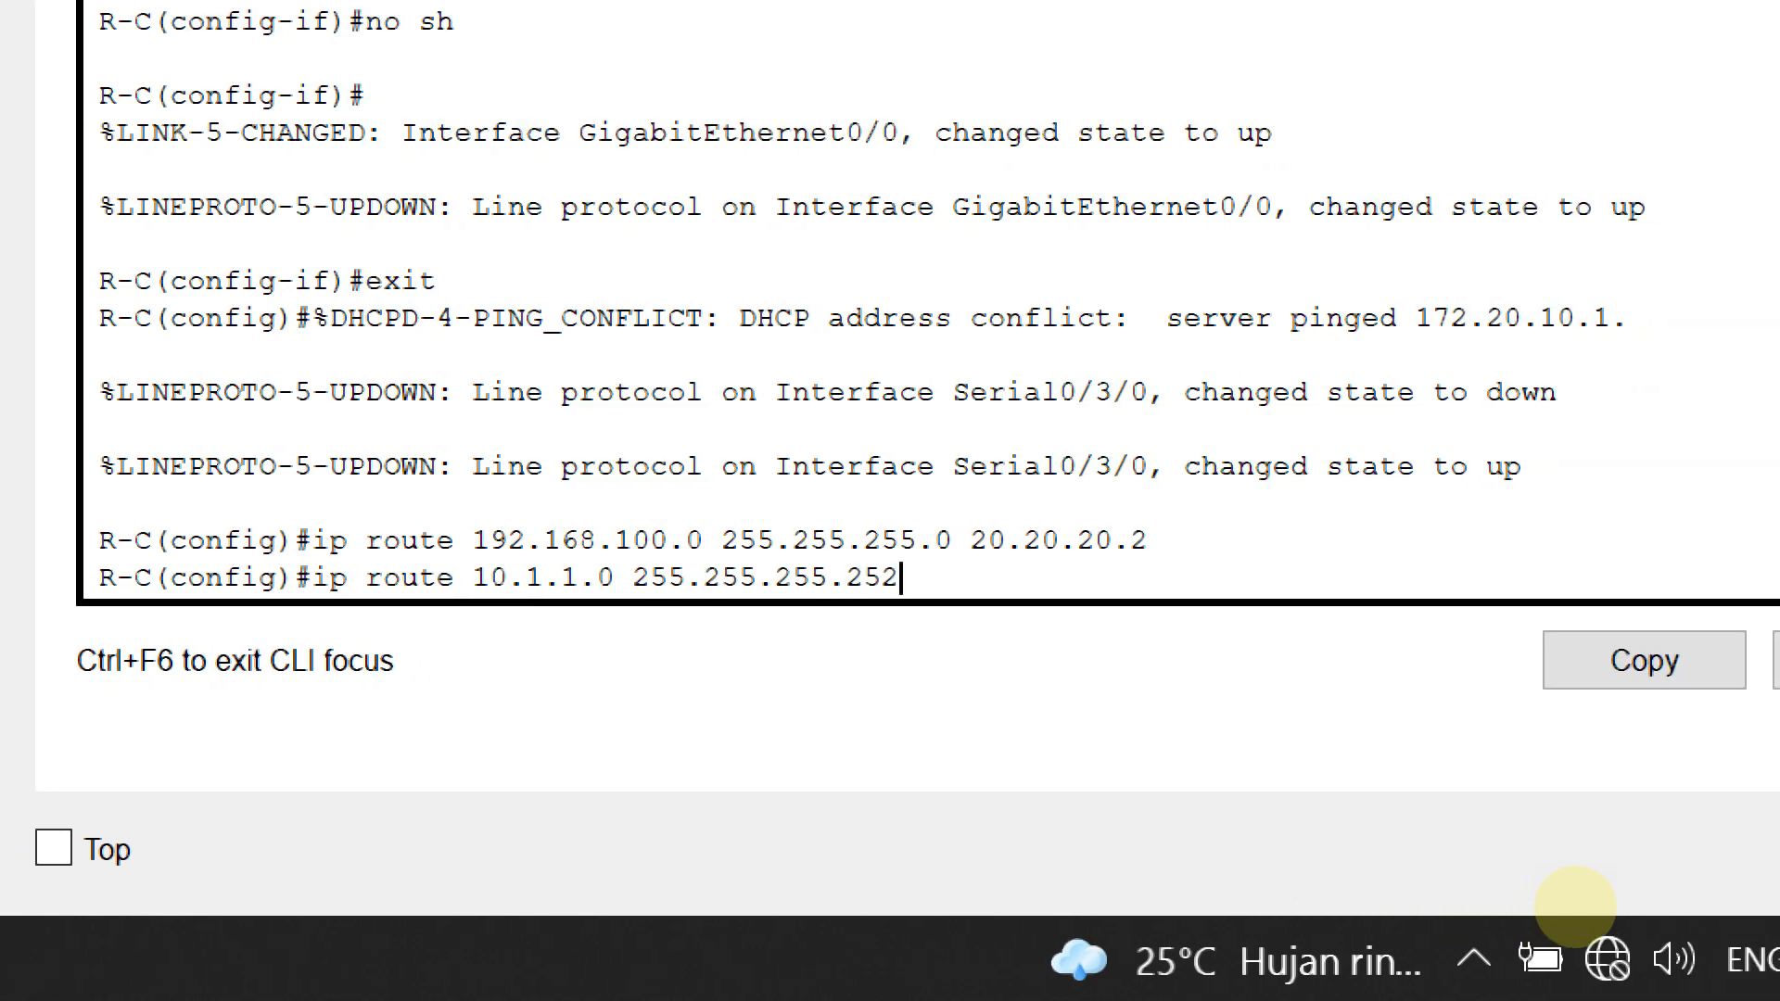
text( 20.20.2)
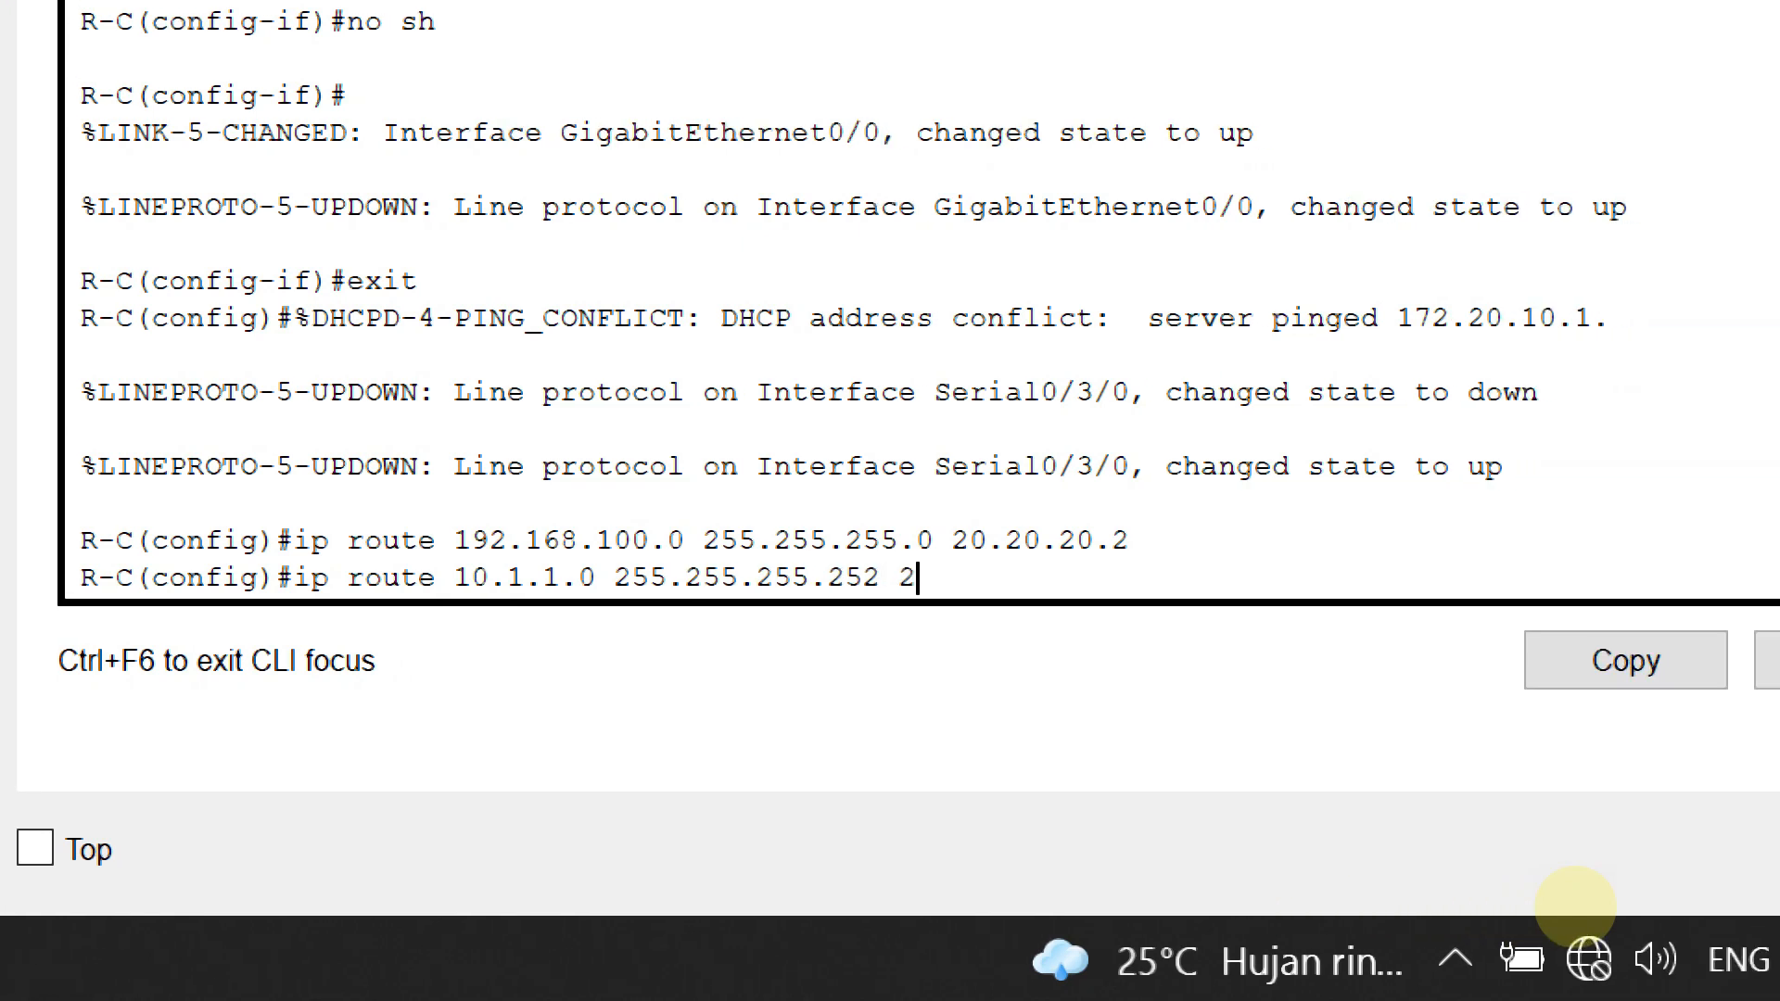
text(0)
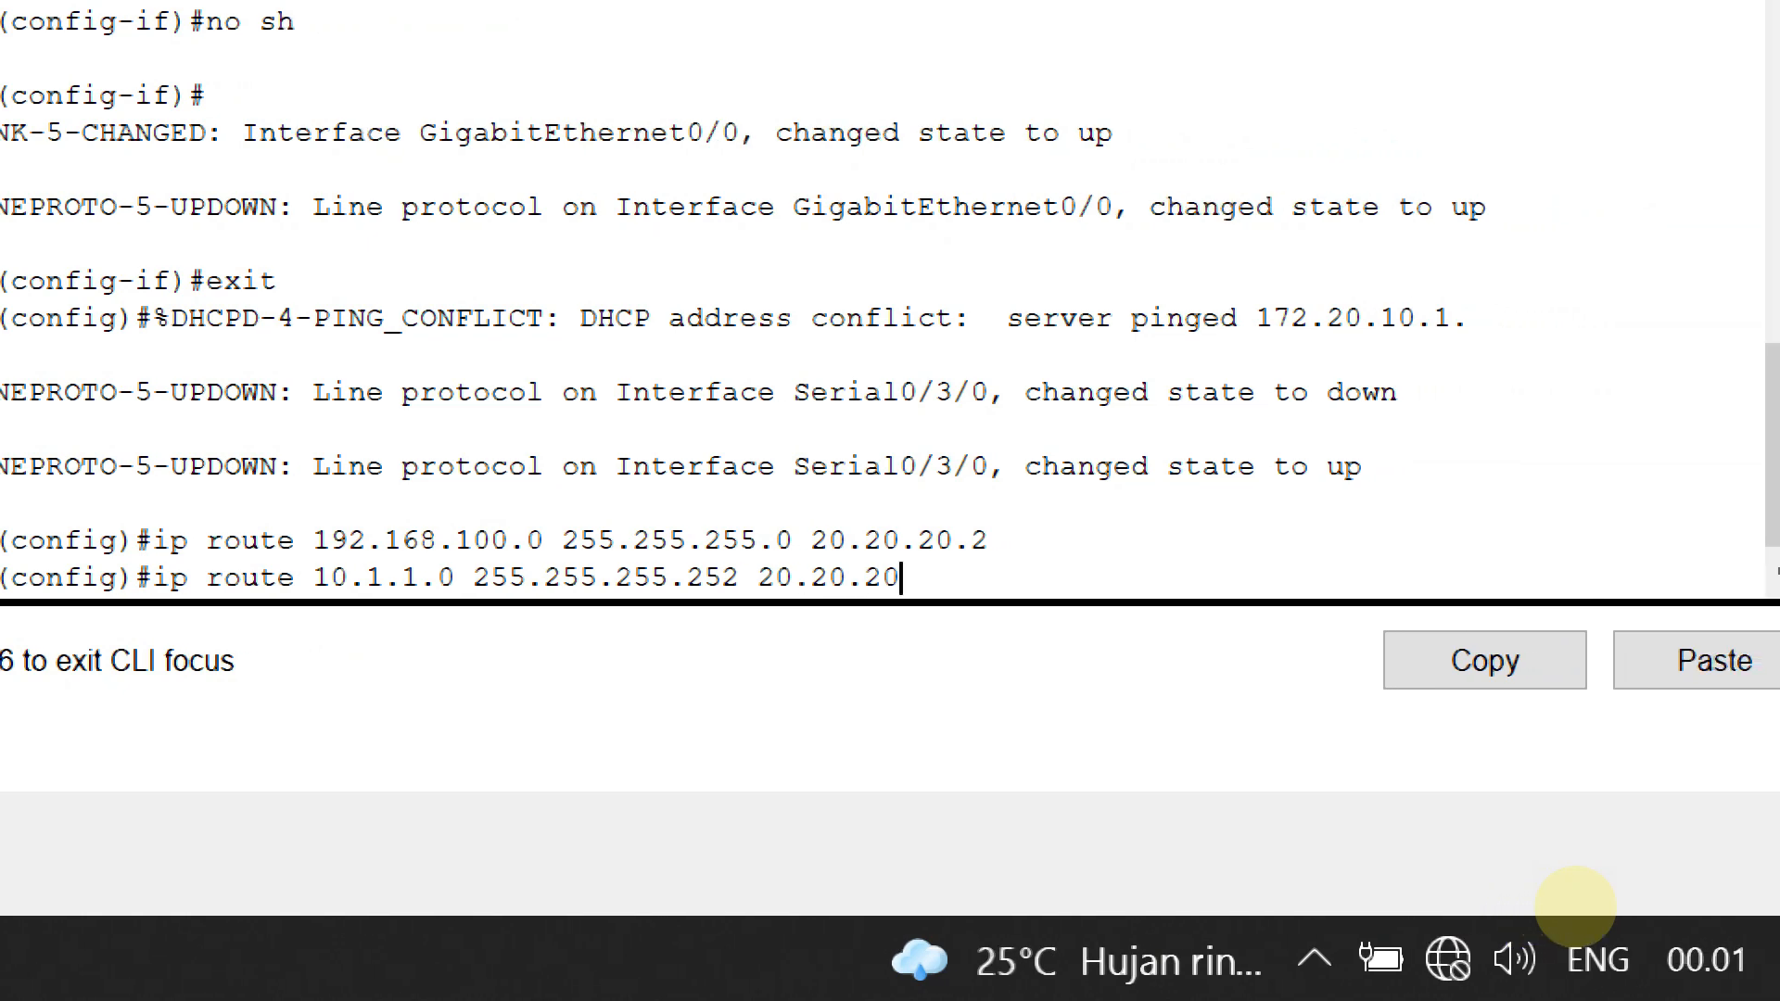
text(.2)
key(Return)
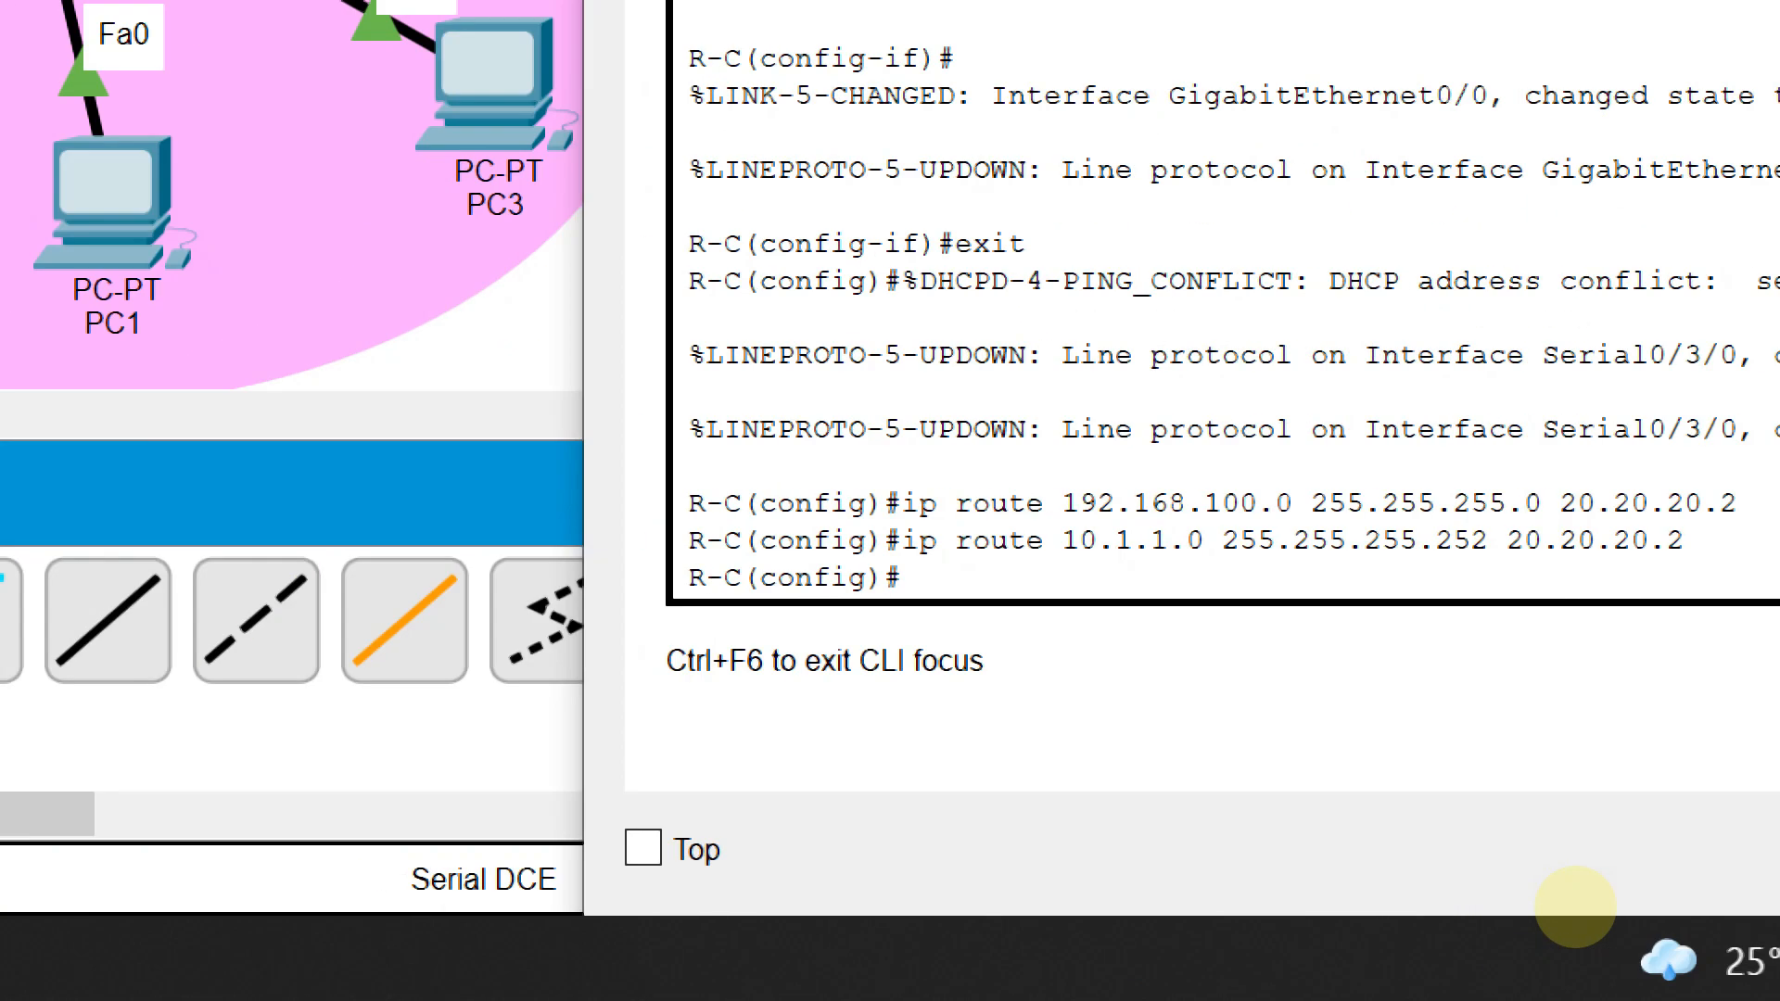
Add R-C's route to 172.30.10.0 255.255.255.0 via 20.20.20.2, then 'end' configuration
text(ip route)
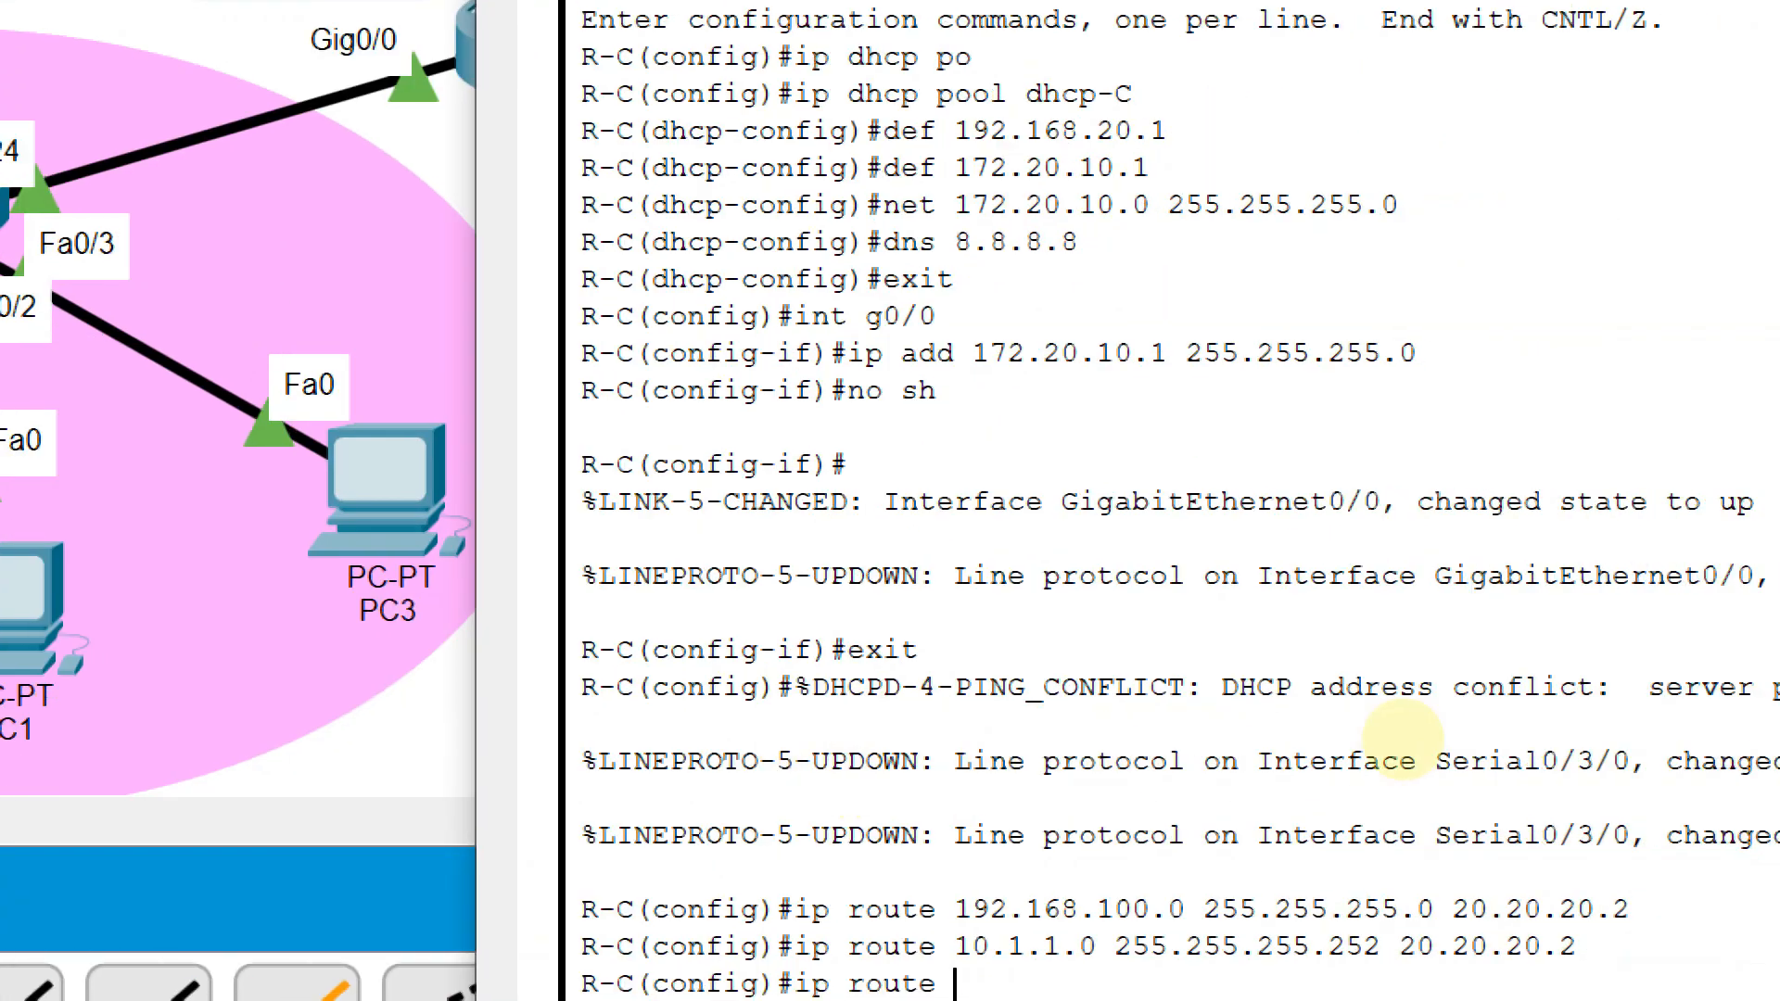
text(172)
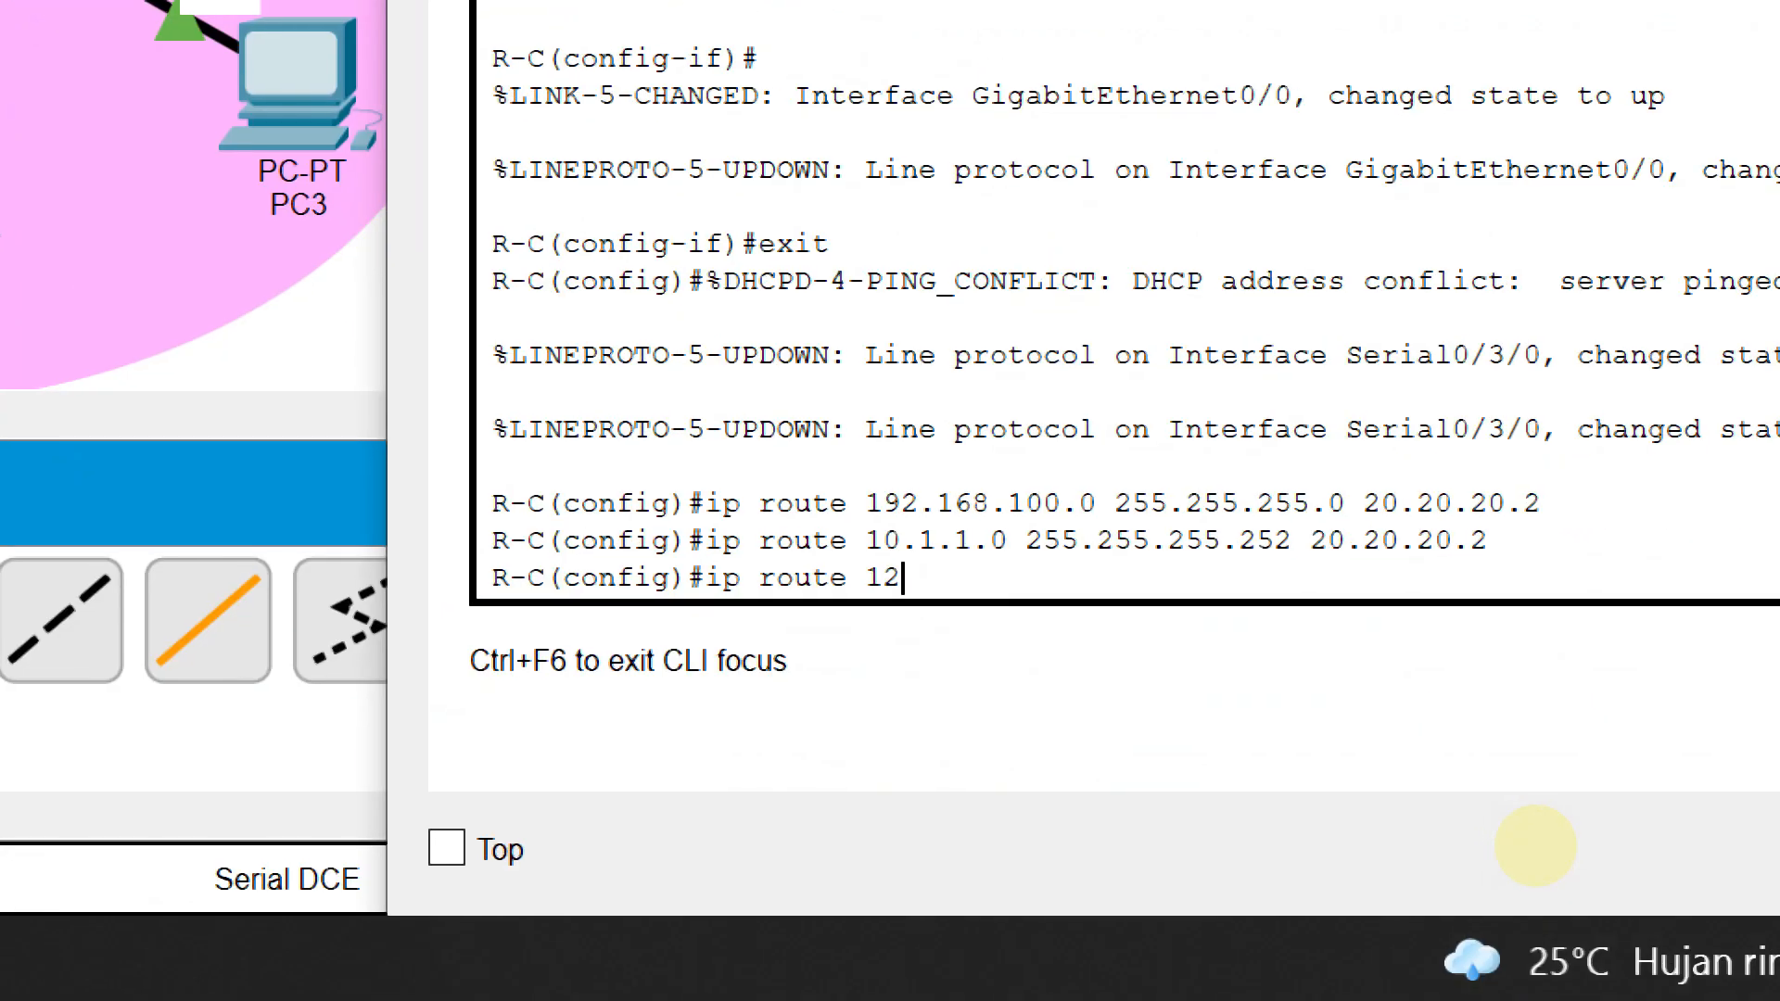
text(.30.10.0)
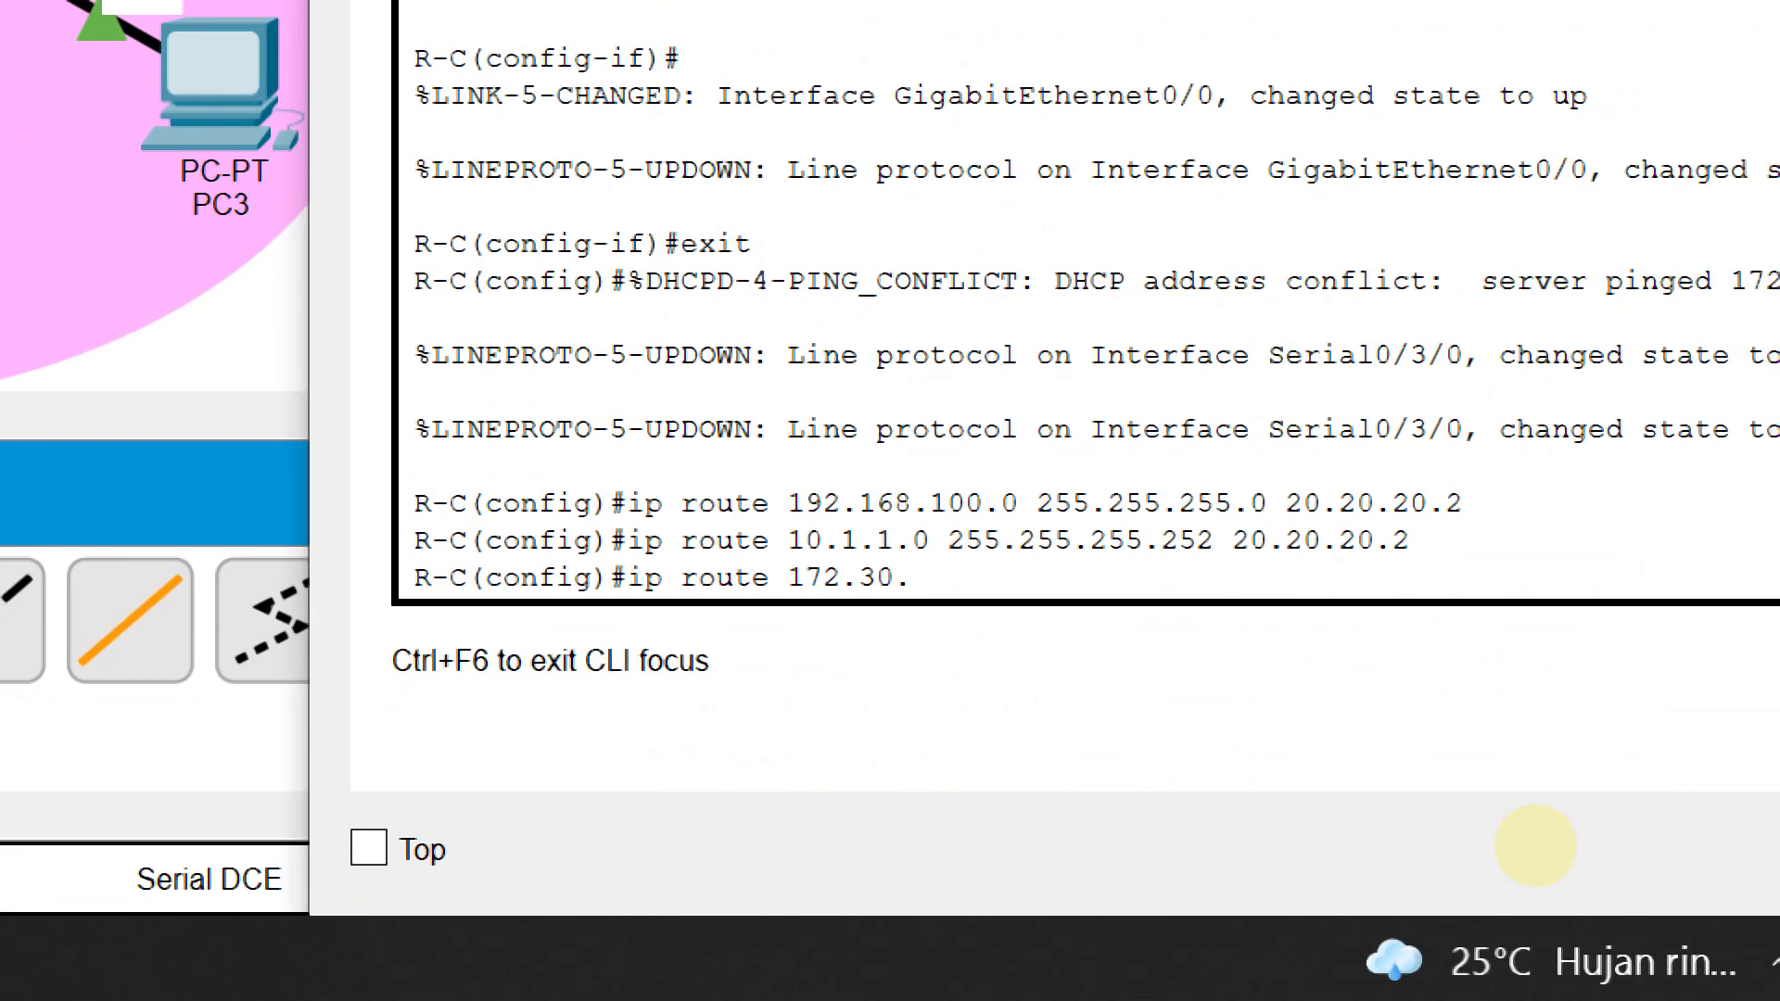
text( 255.255.255.0)
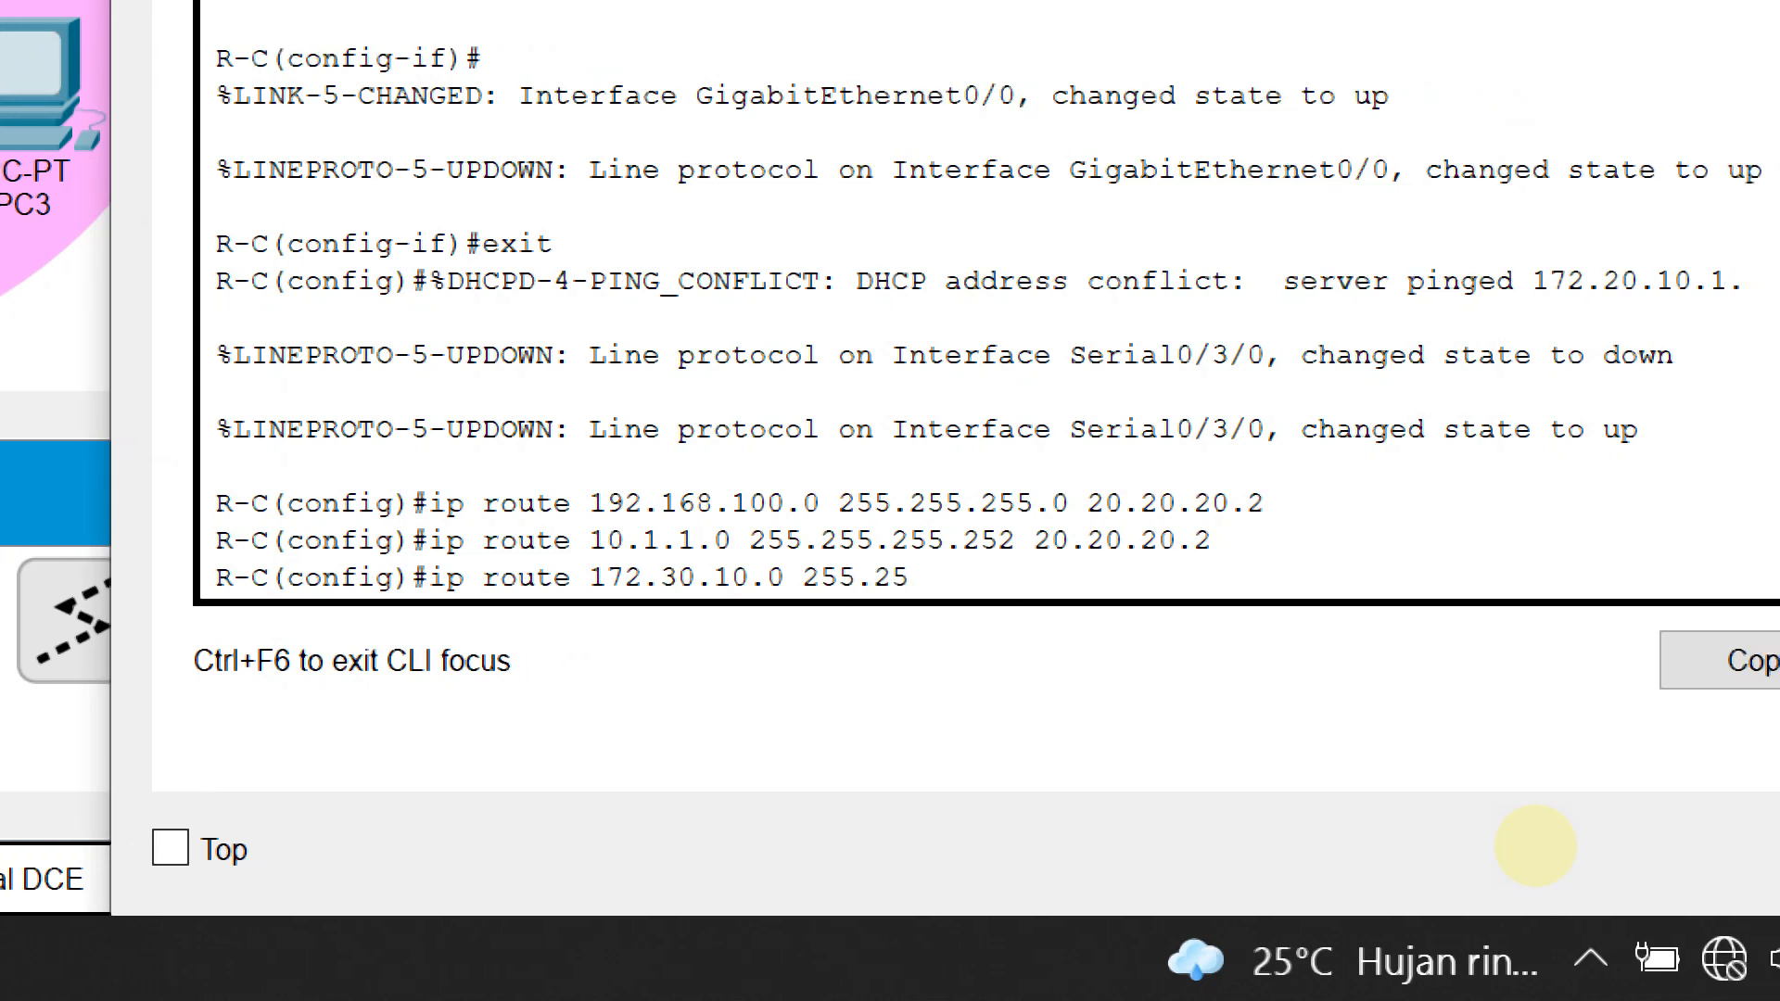
text( 202)
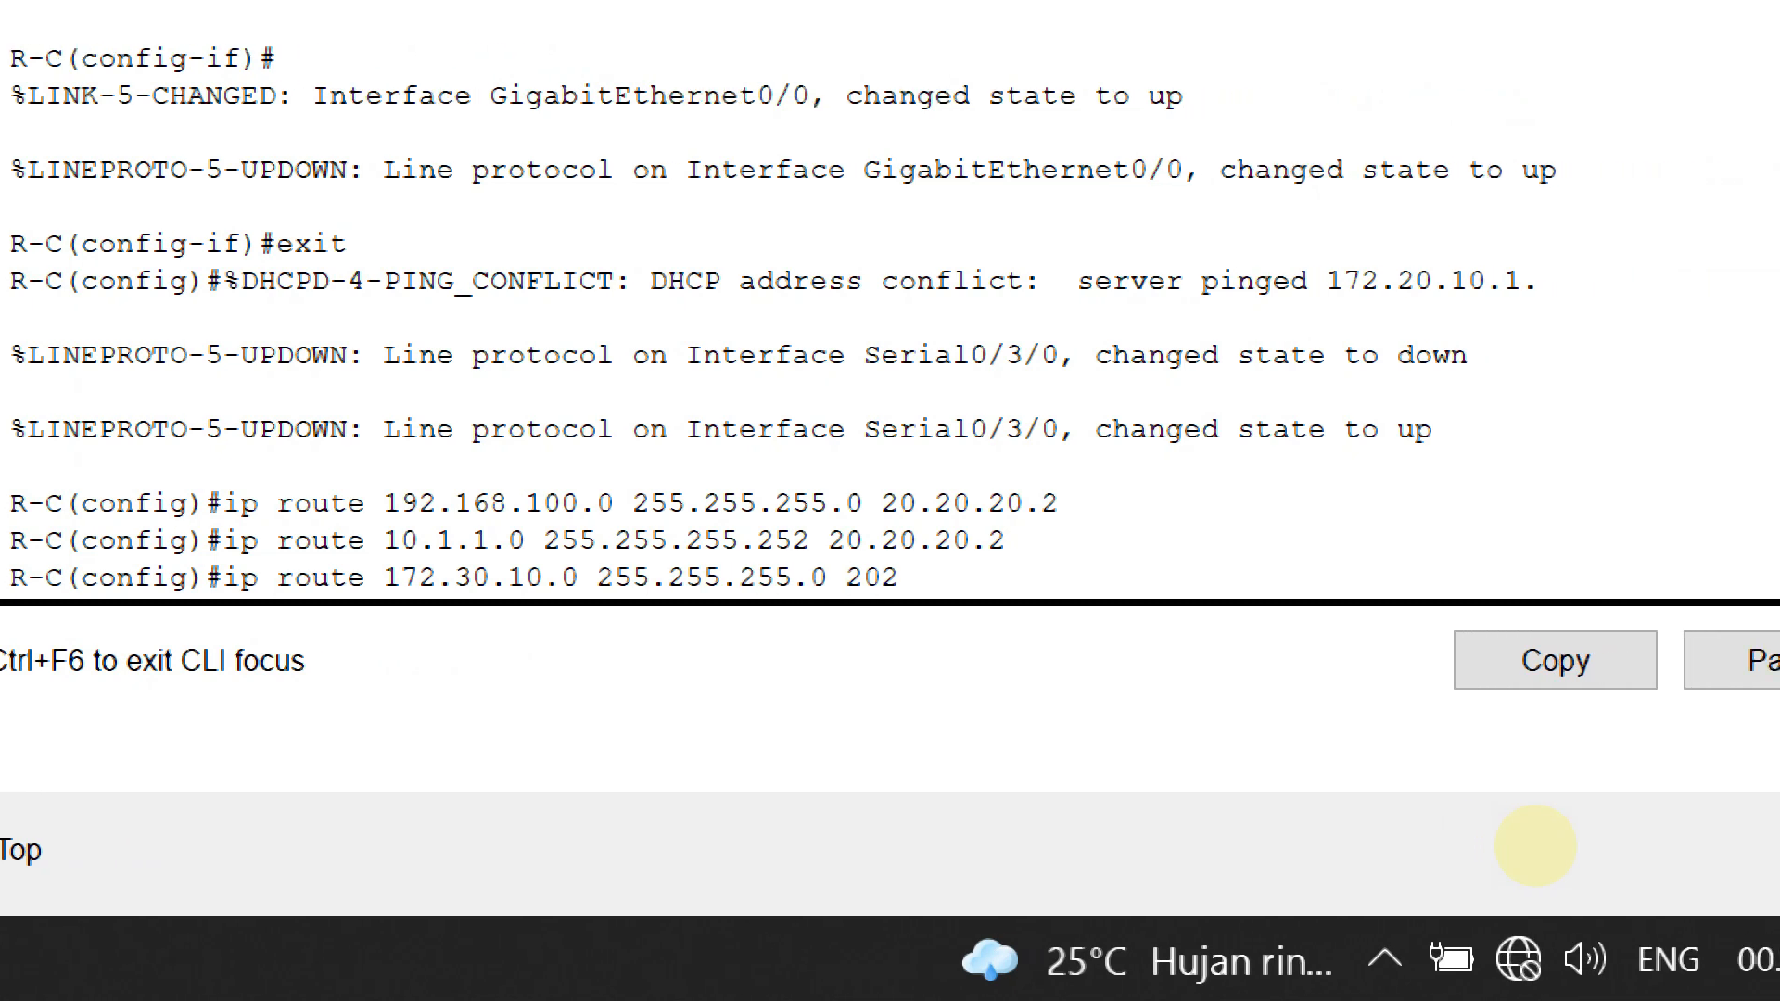
key(BackSpace)
text(.20.20.)
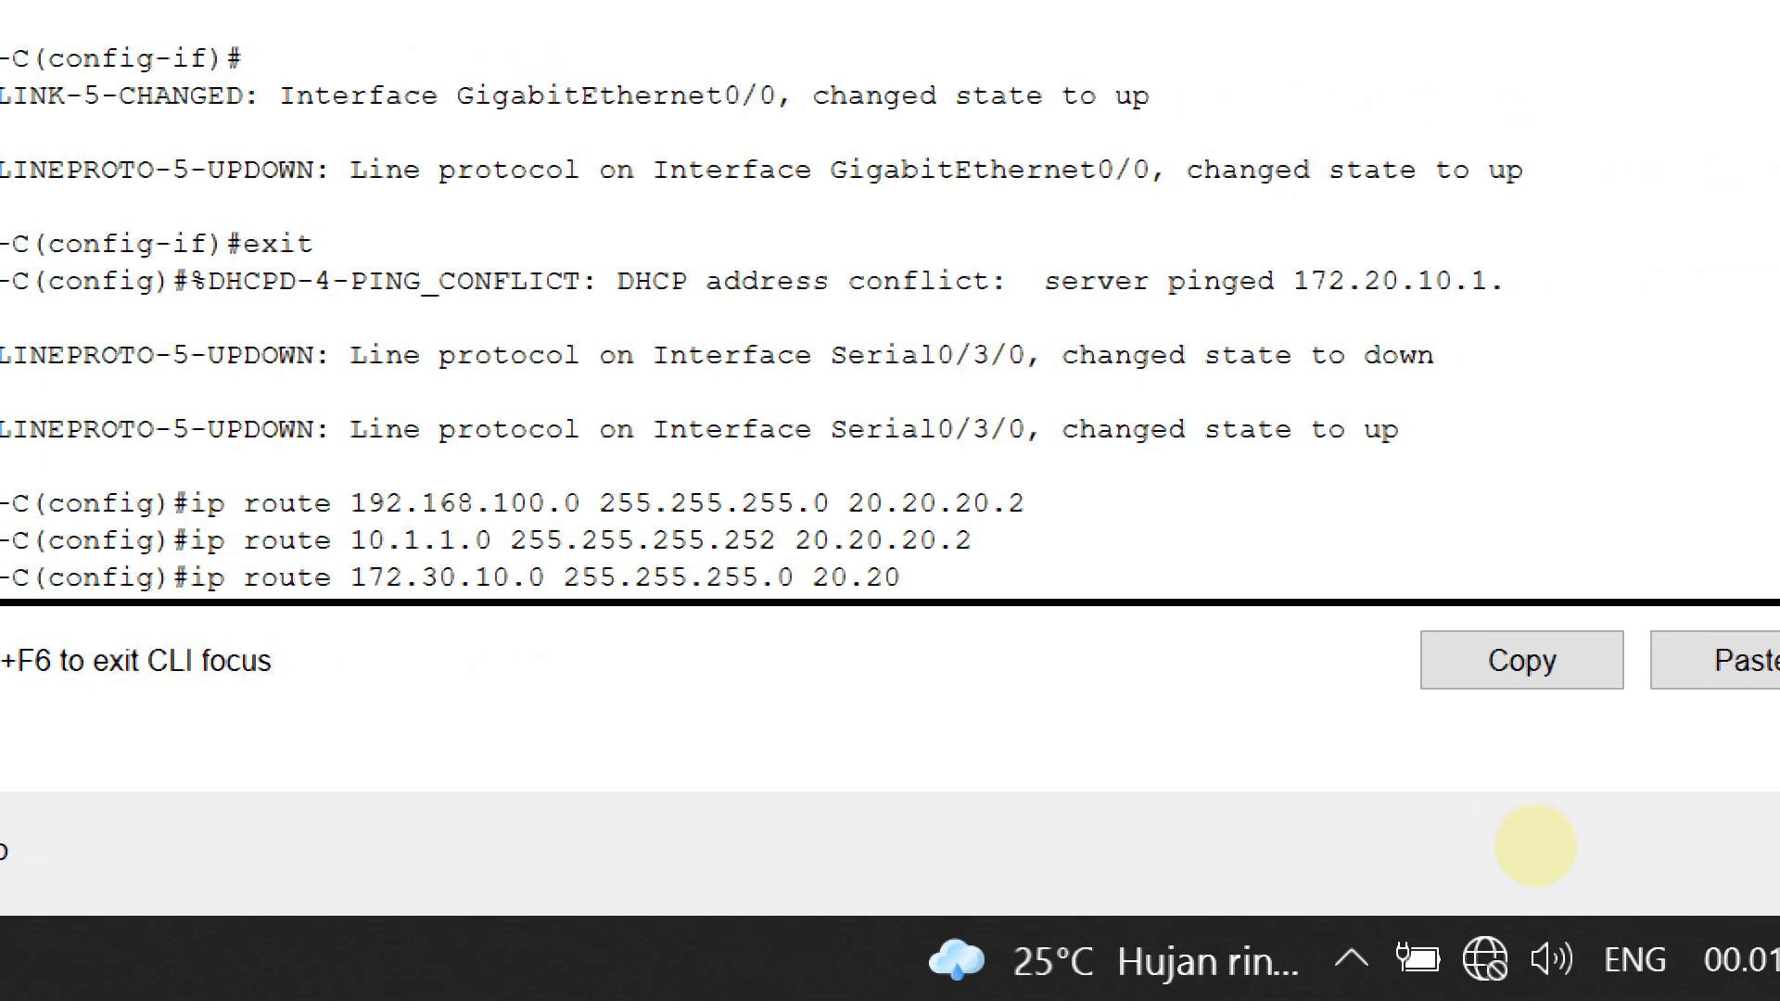
text(2)
key(Return)
text(end)
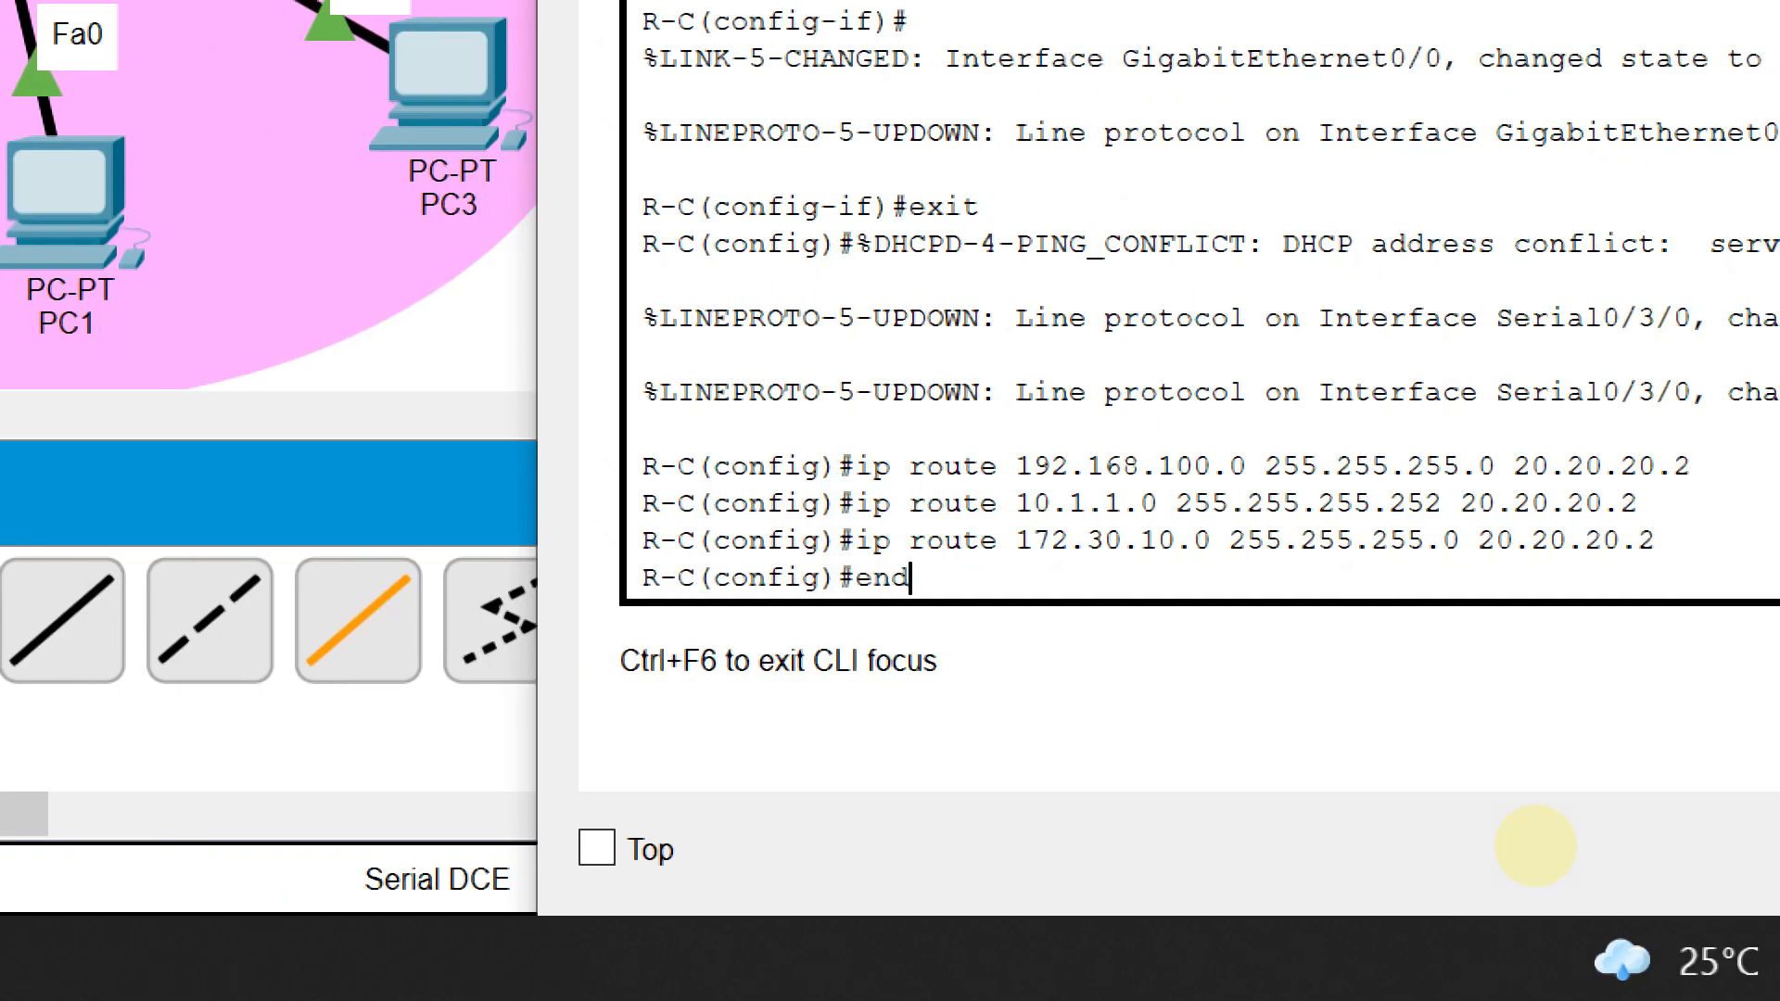
key(Return)
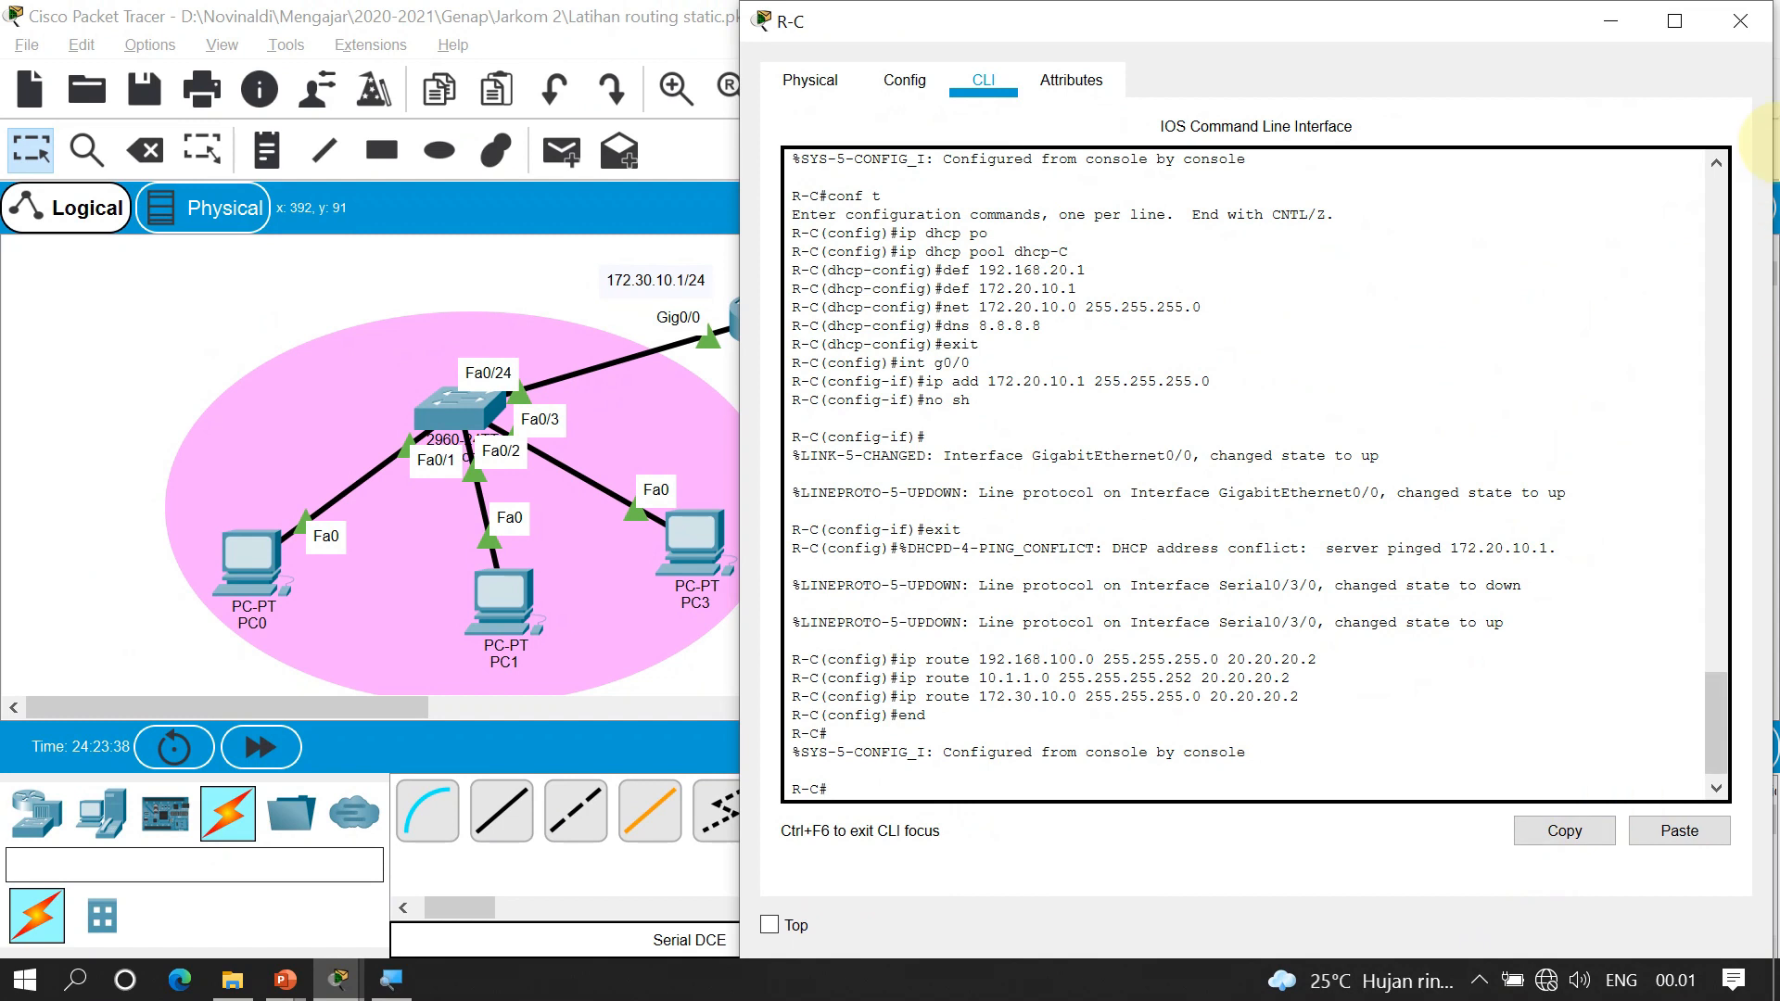
Ping PC0 from PC2 and inspect the failed result
click(1741, 20)
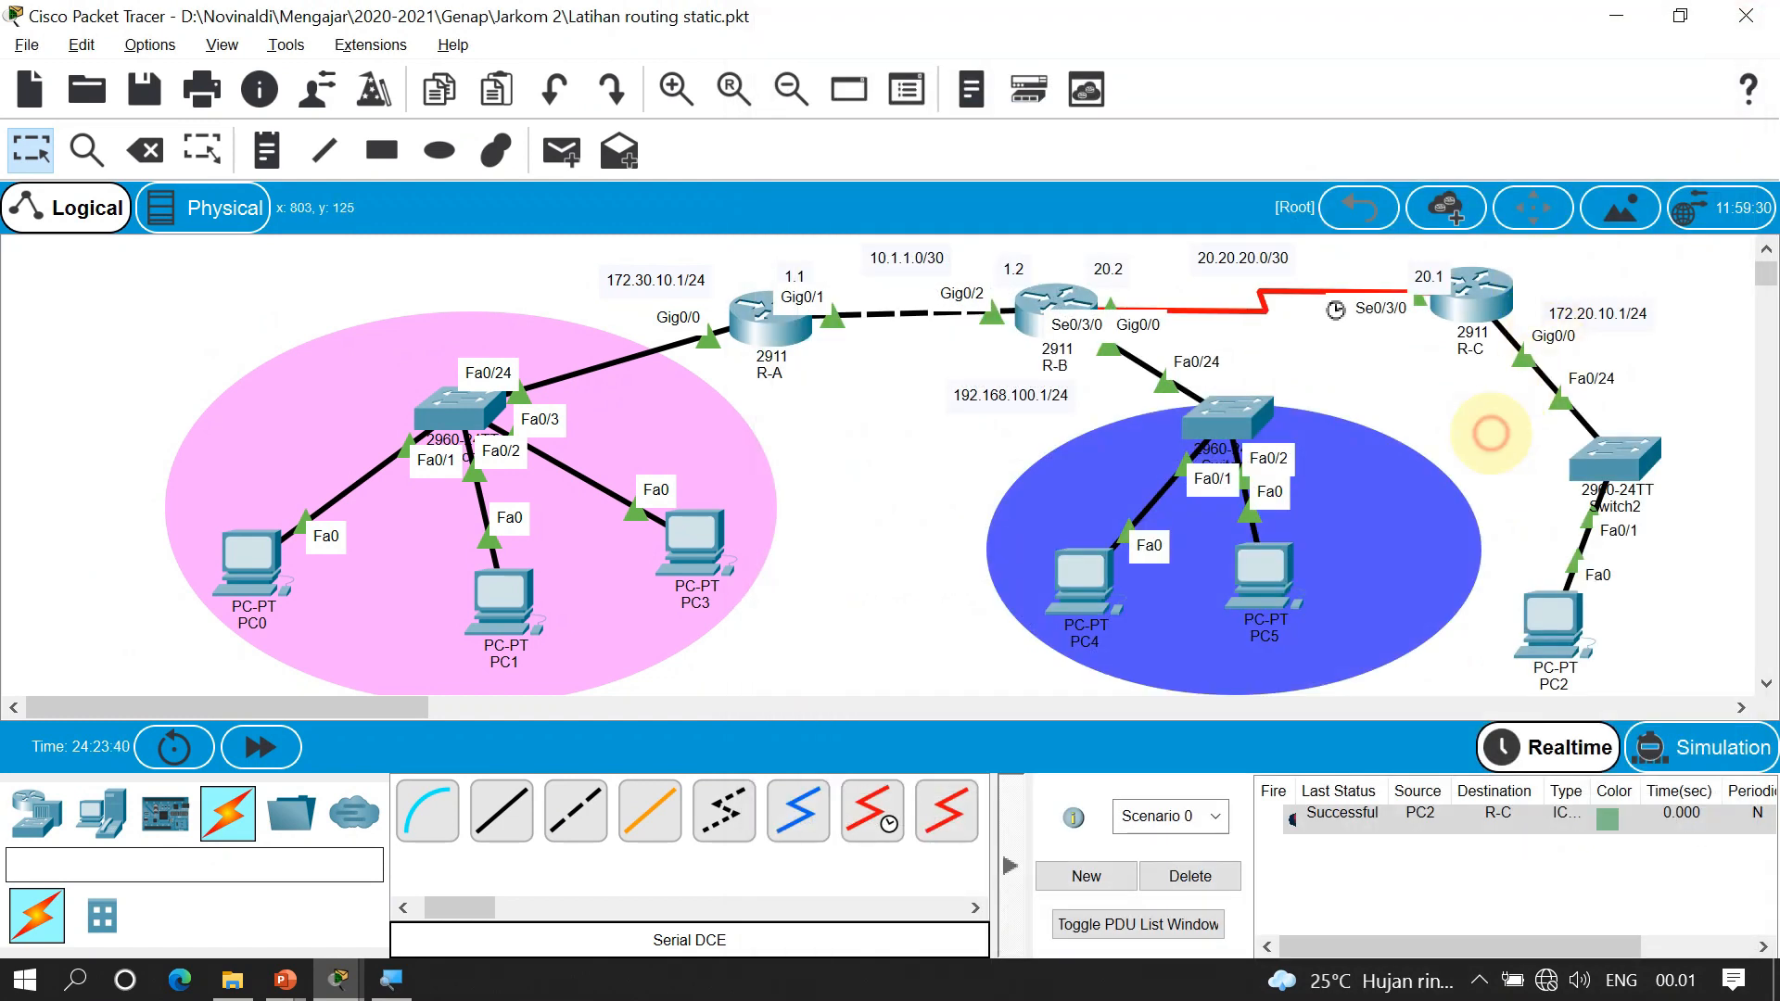
key(p)
click(1562, 626)
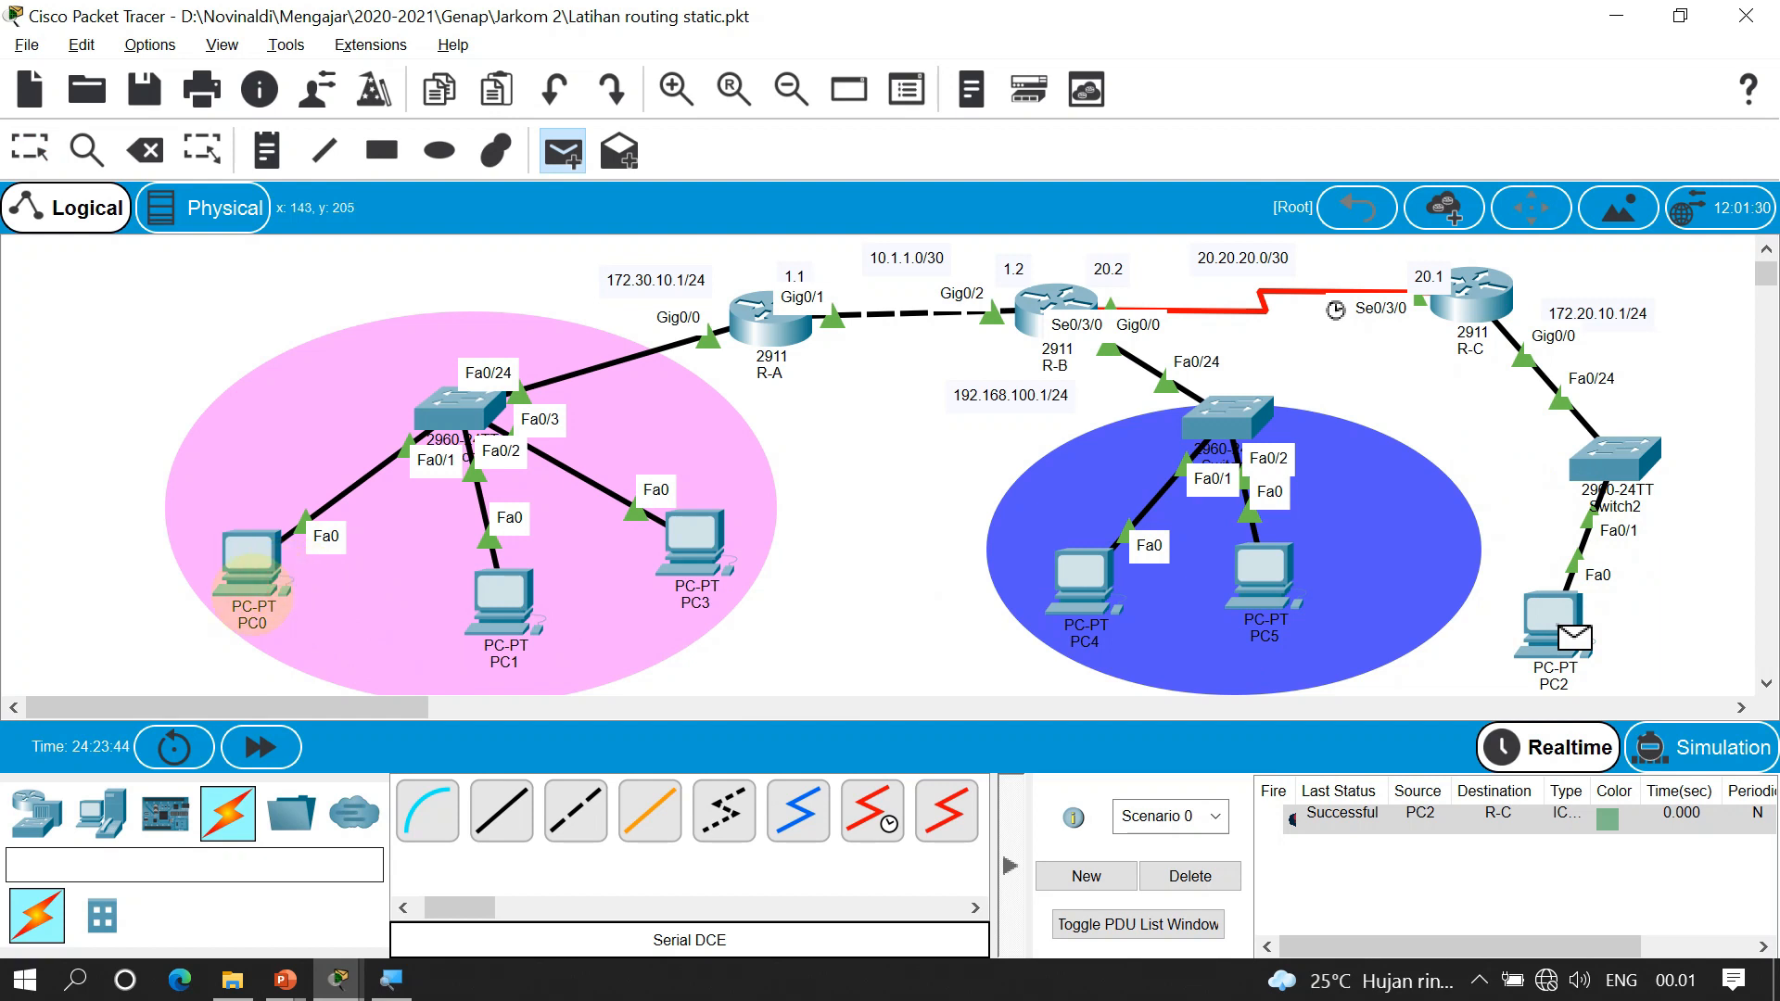
click(250, 560)
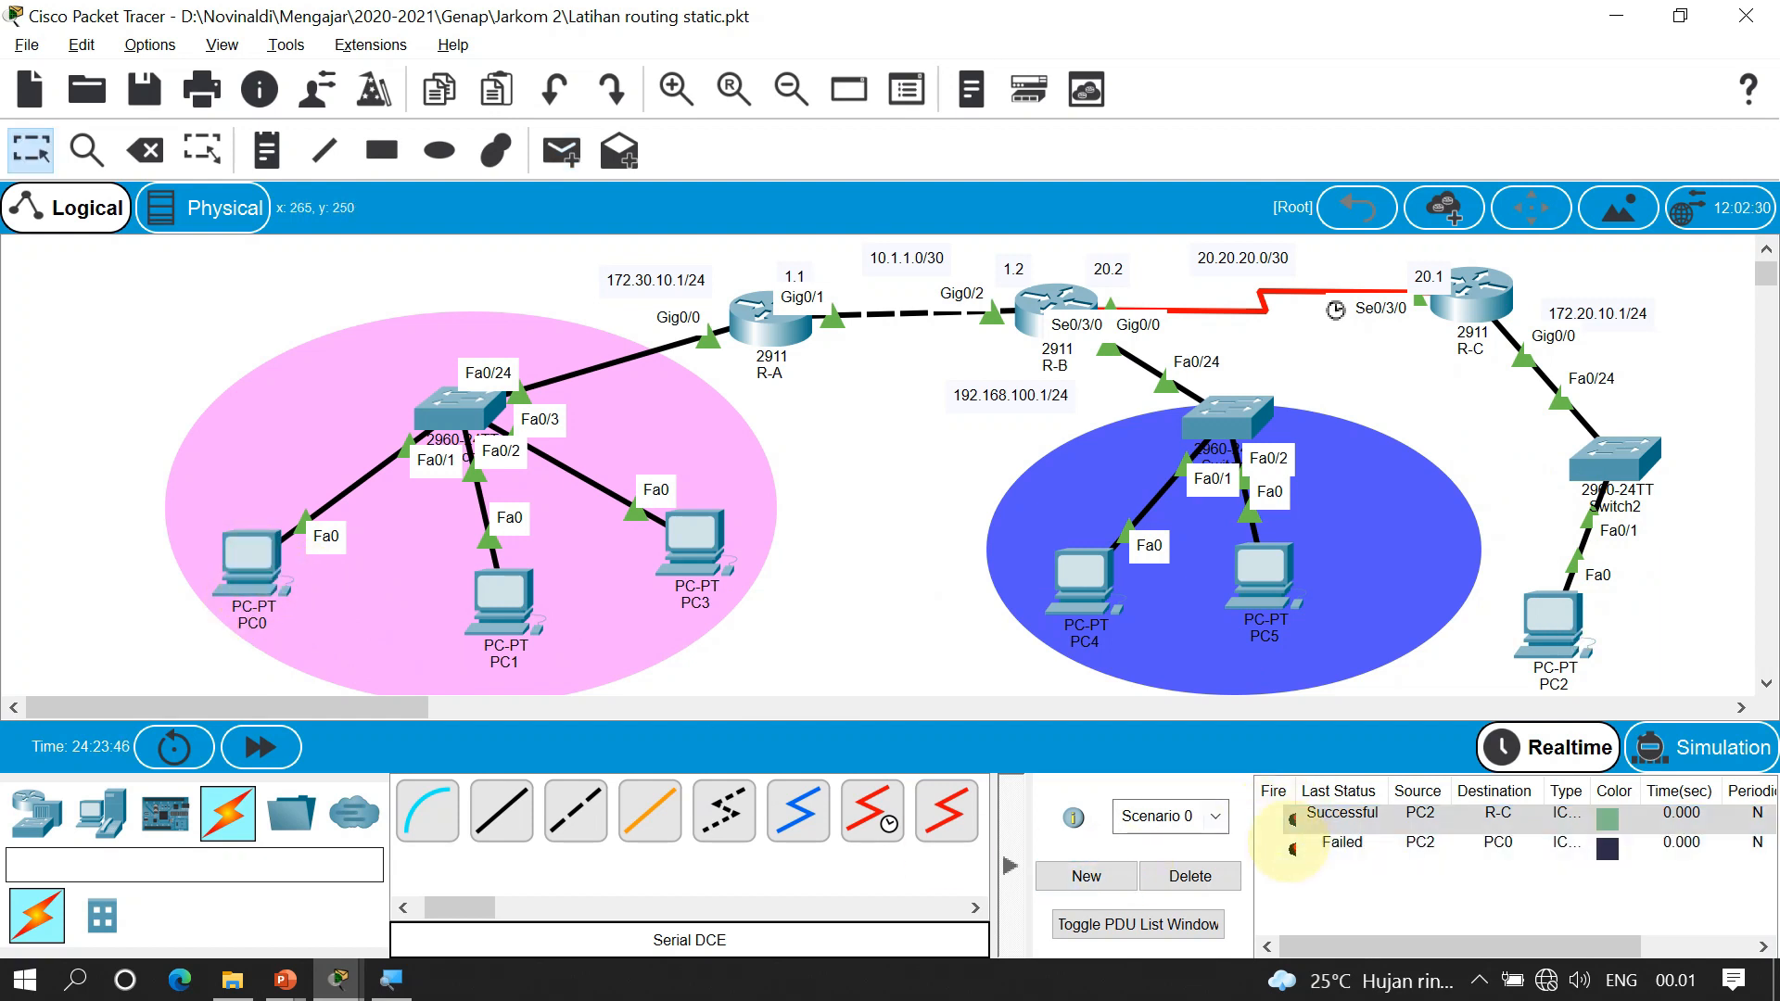
click(1287, 846)
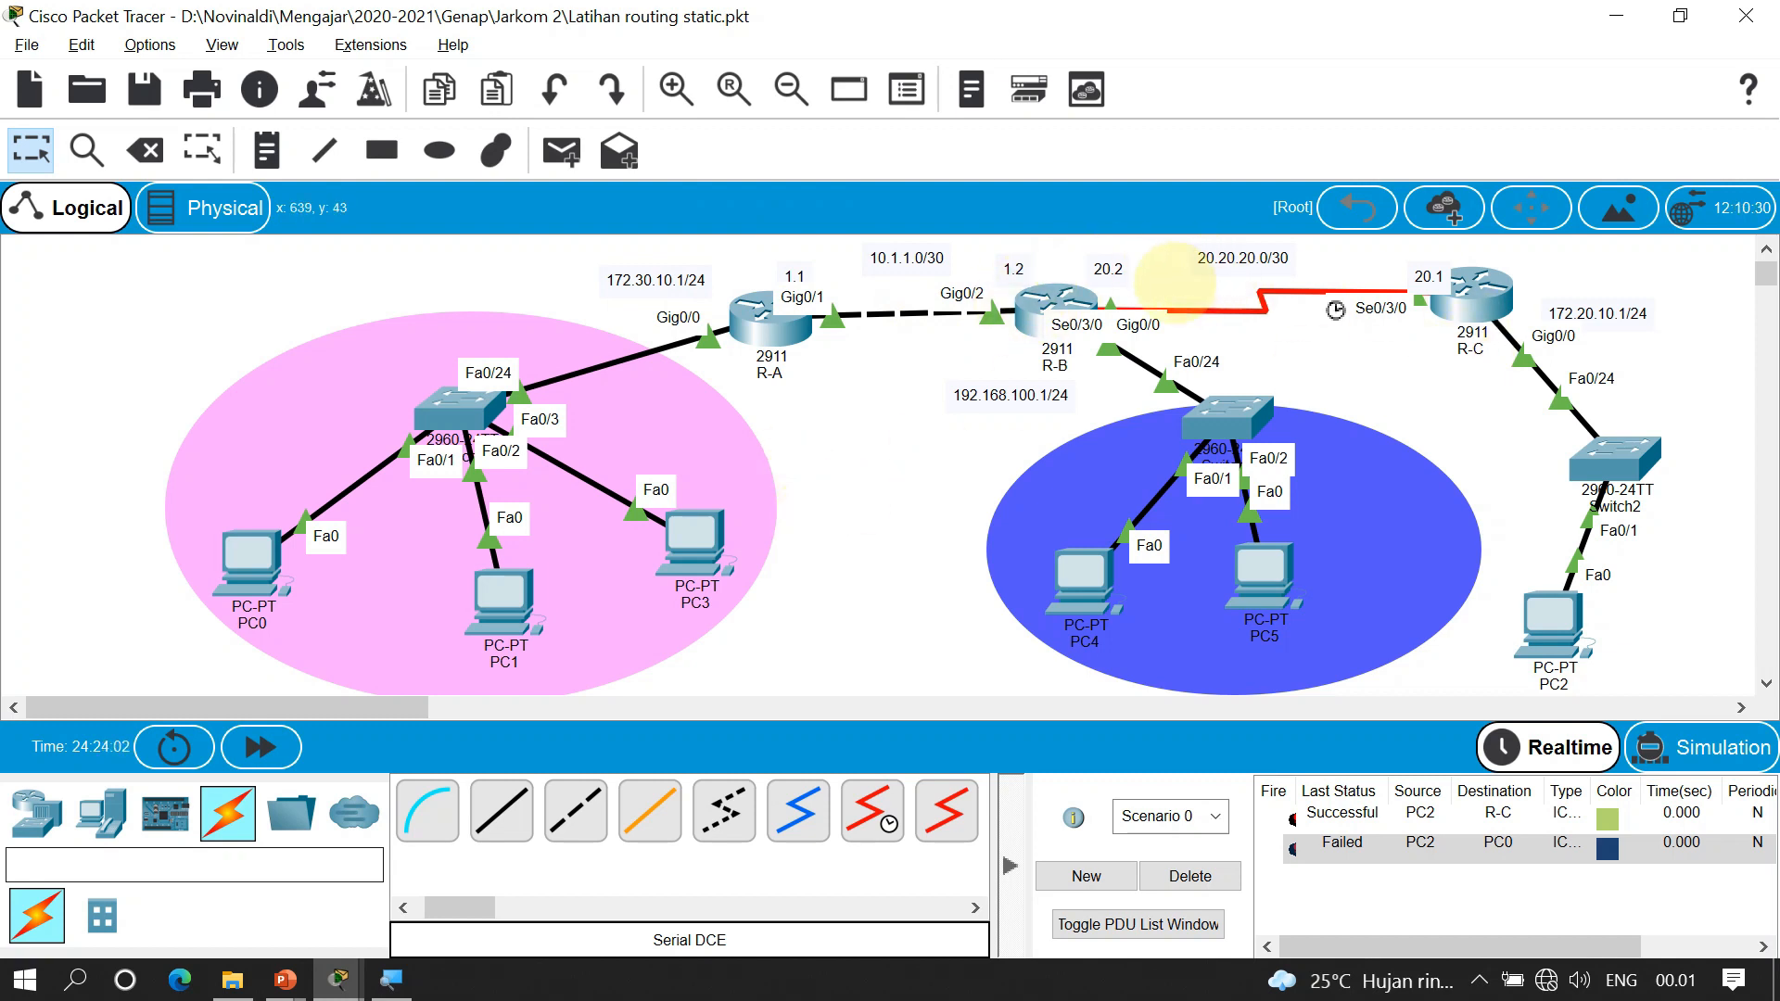
Send test pings from PC2 to PC5, PC4 and PC3
mouse_move(1039, 289)
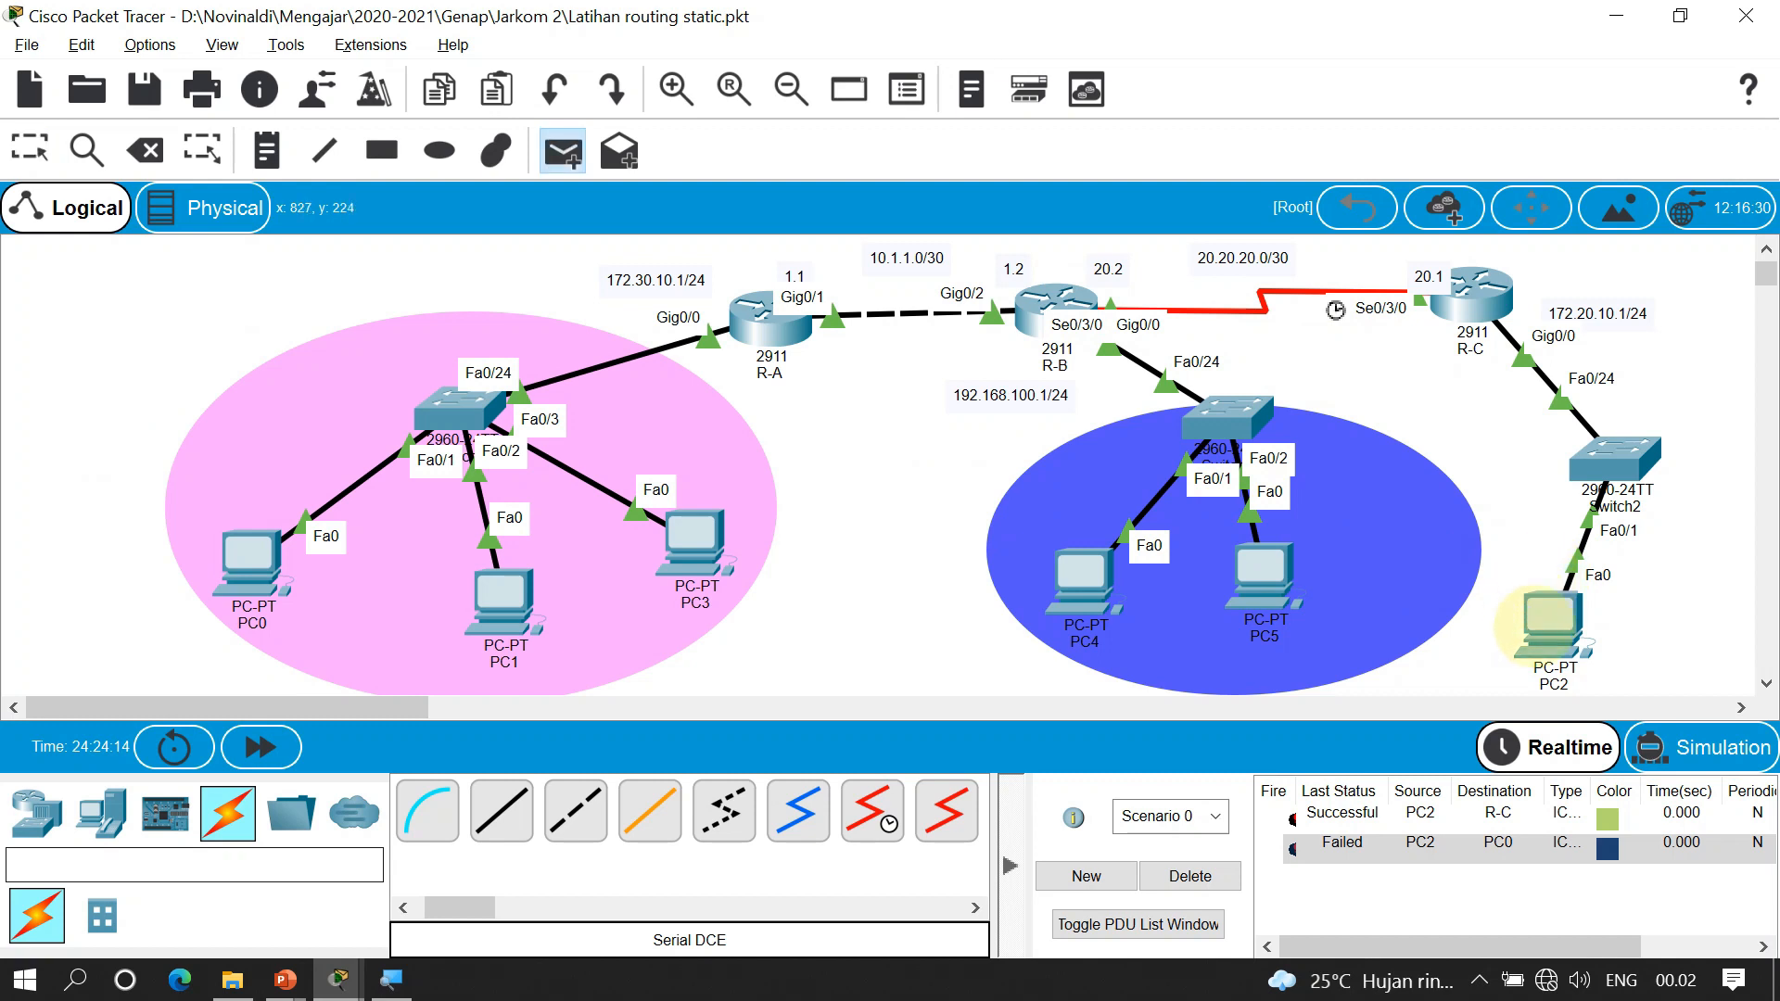
click(1275, 633)
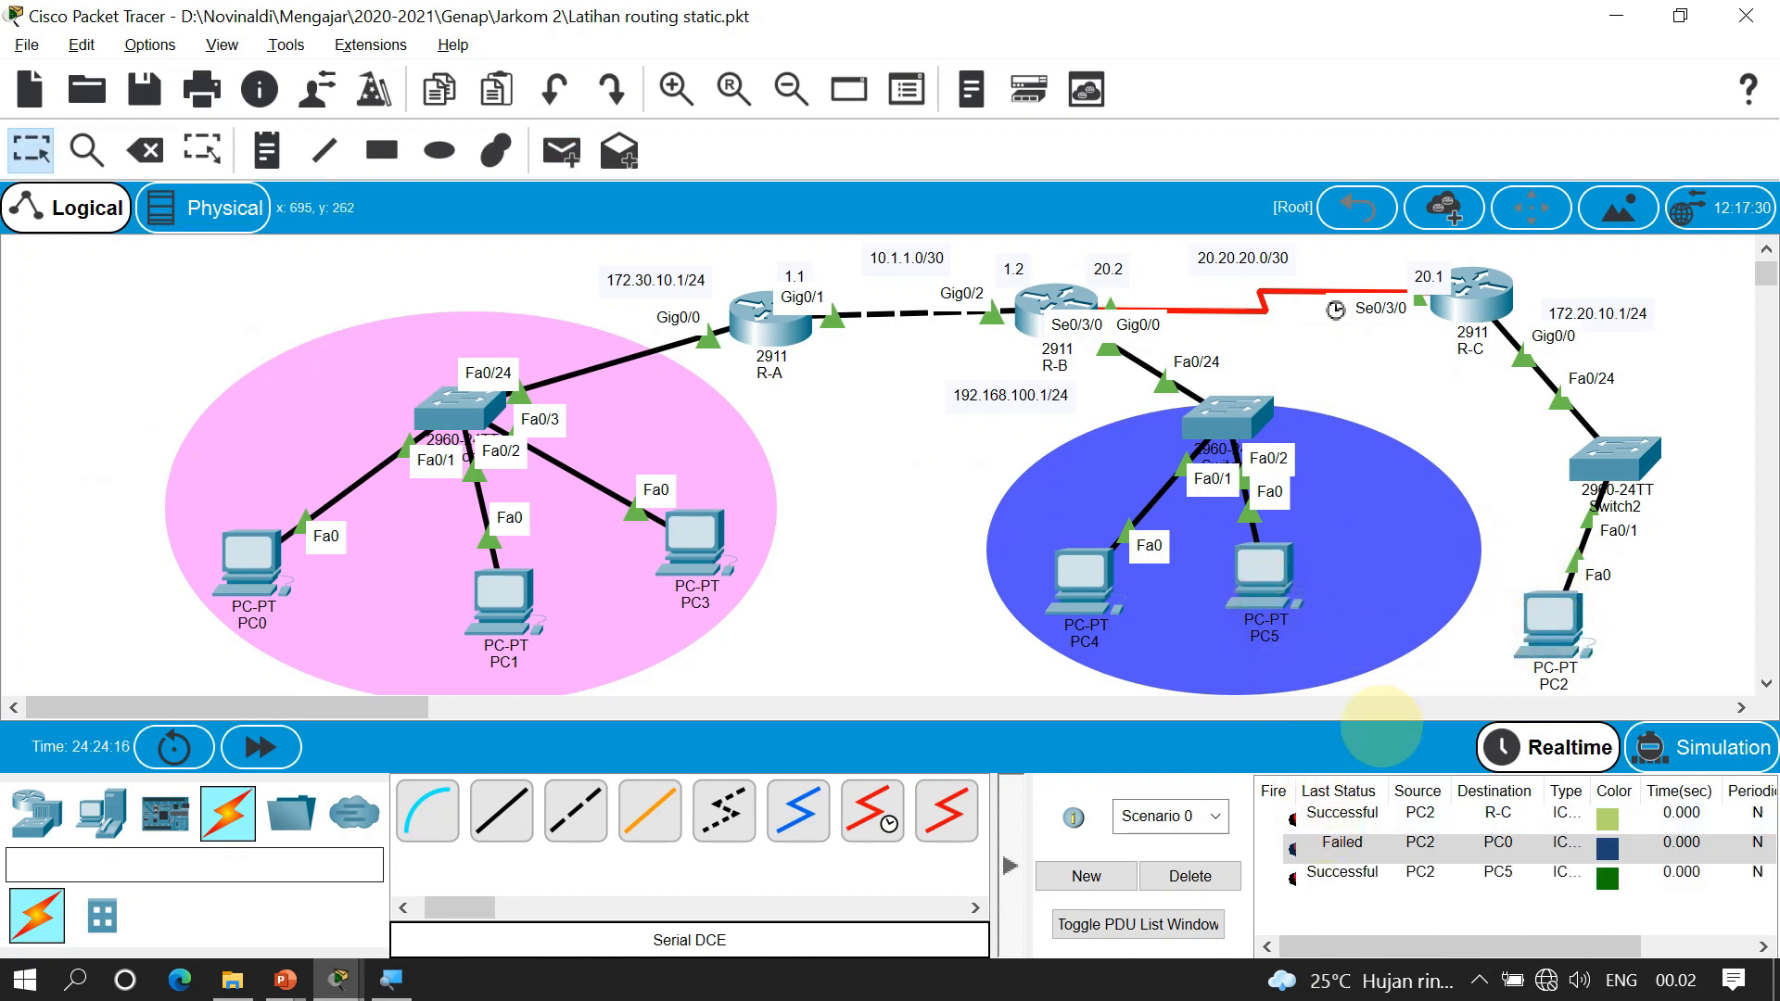
key(p)
click(1555, 620)
click(1089, 594)
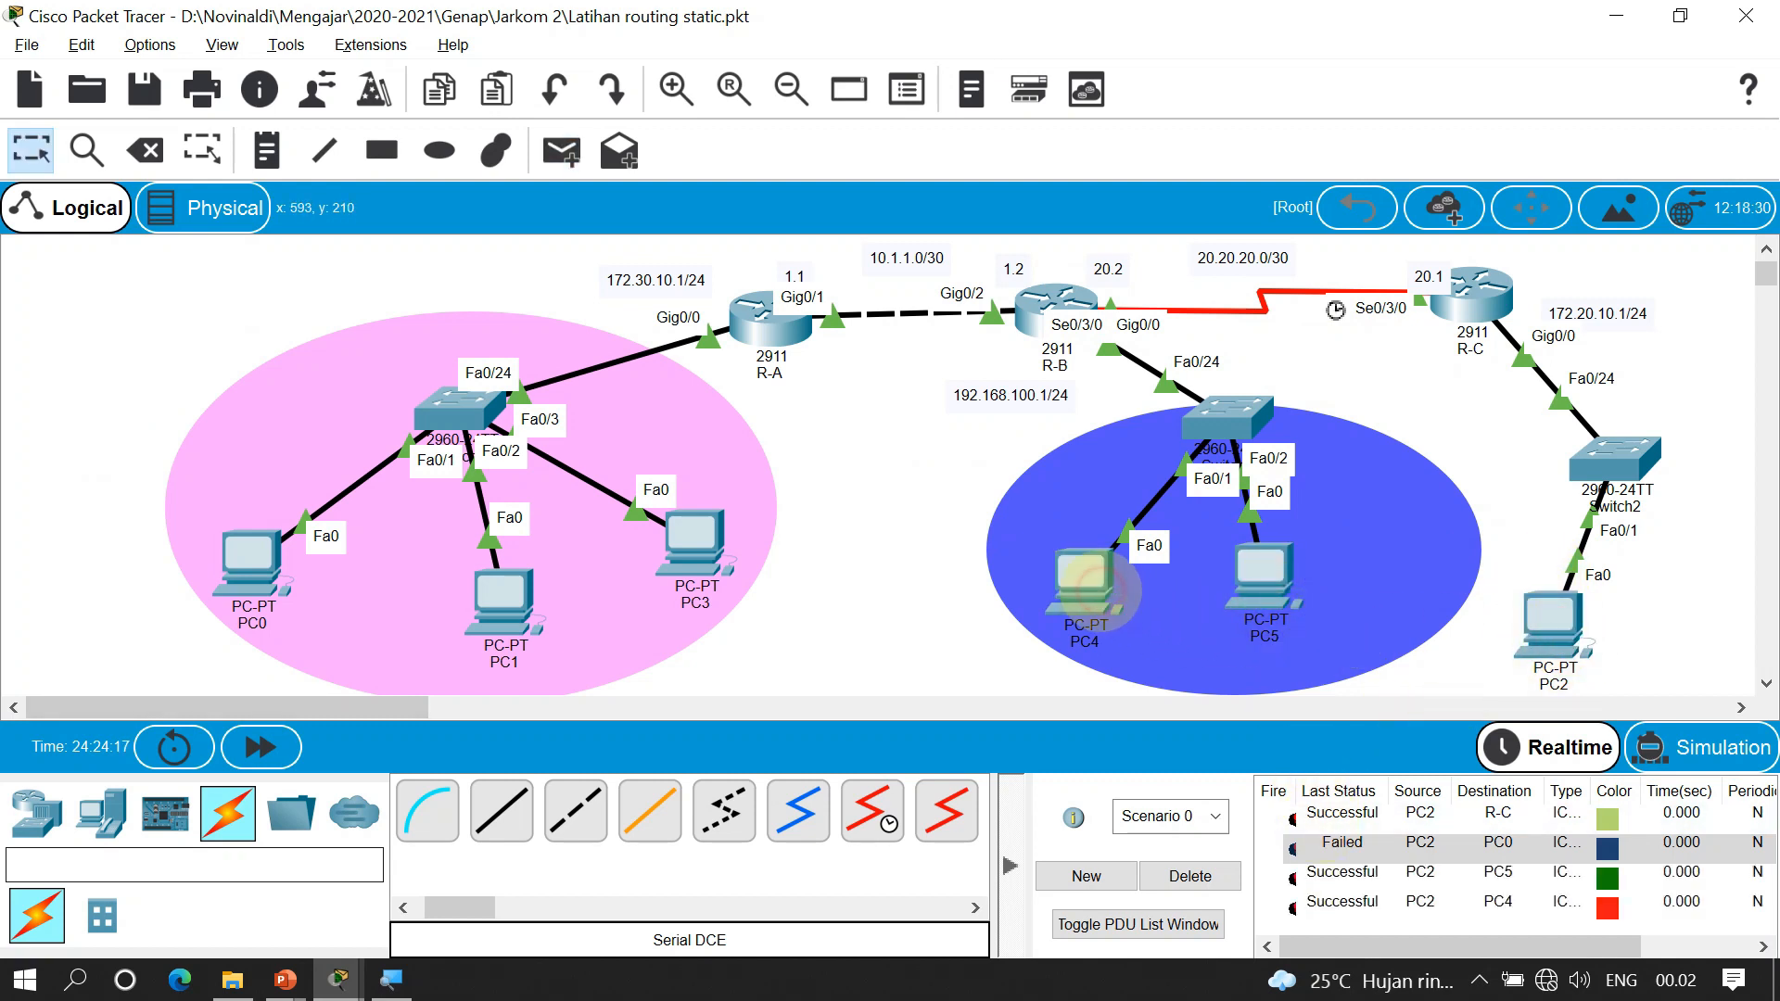
click(1555, 619)
click(705, 561)
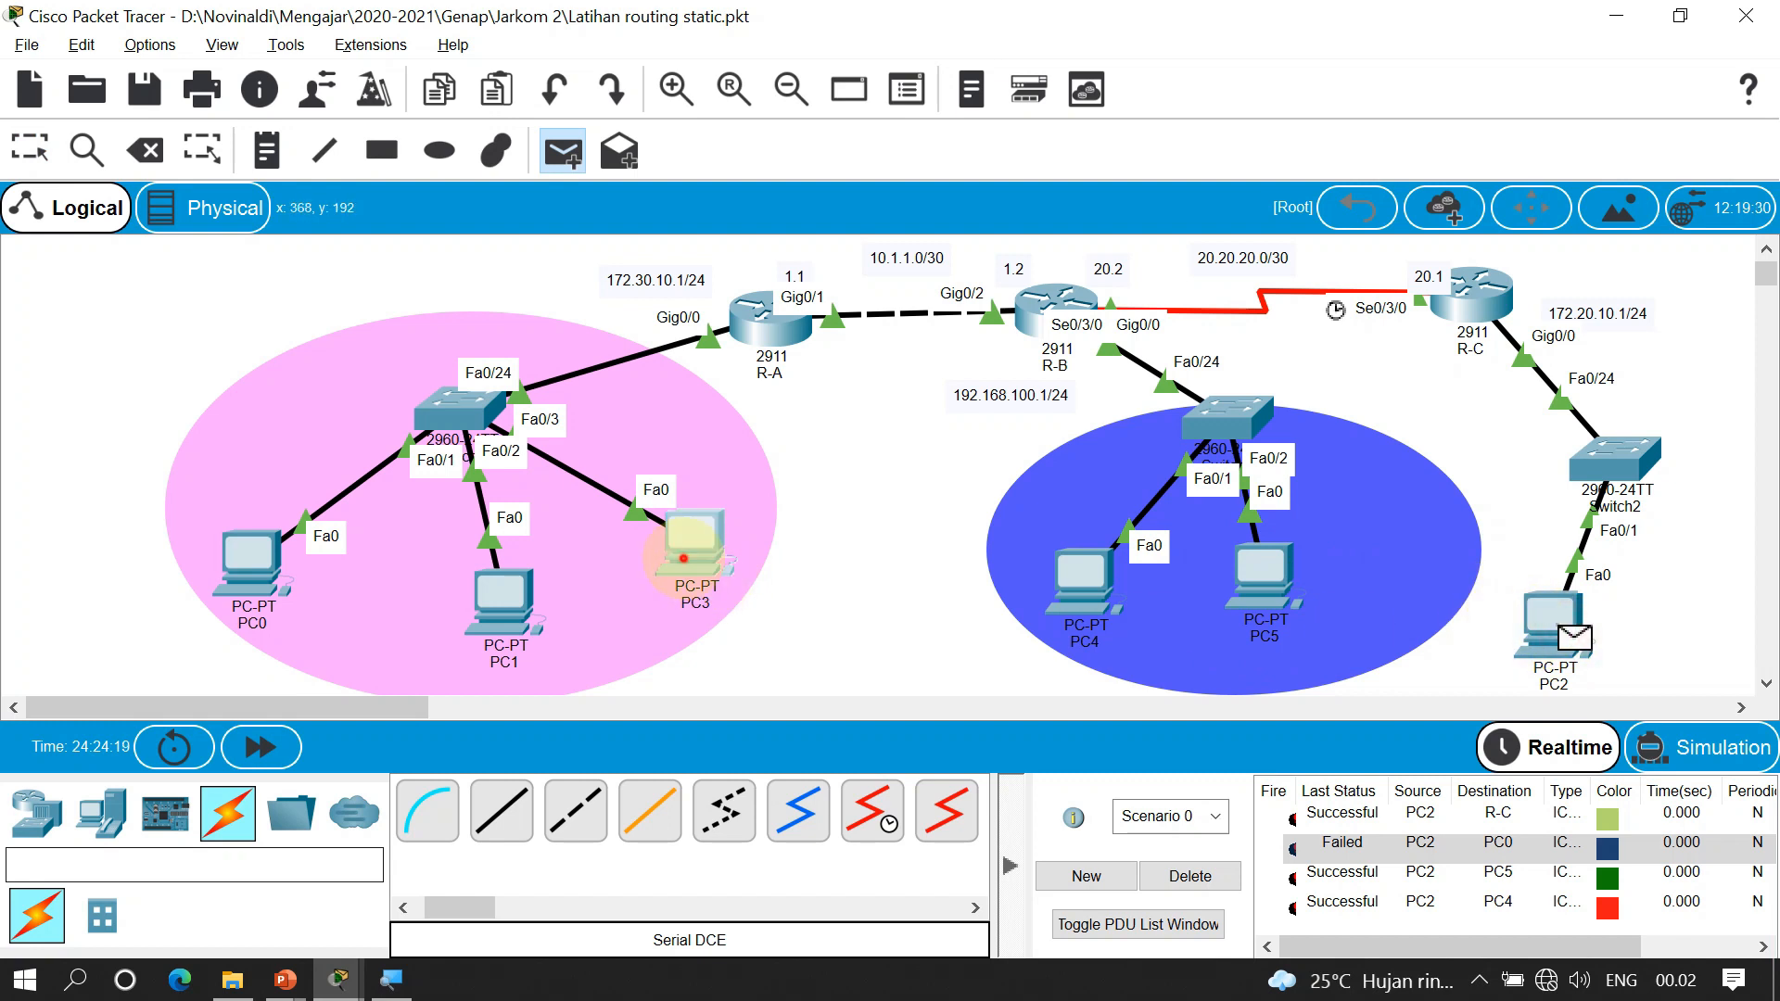
Clear the ping list, re-ping PC3 from PC2 and check the result
click(1193, 878)
key(p)
click(1555, 620)
click(700, 556)
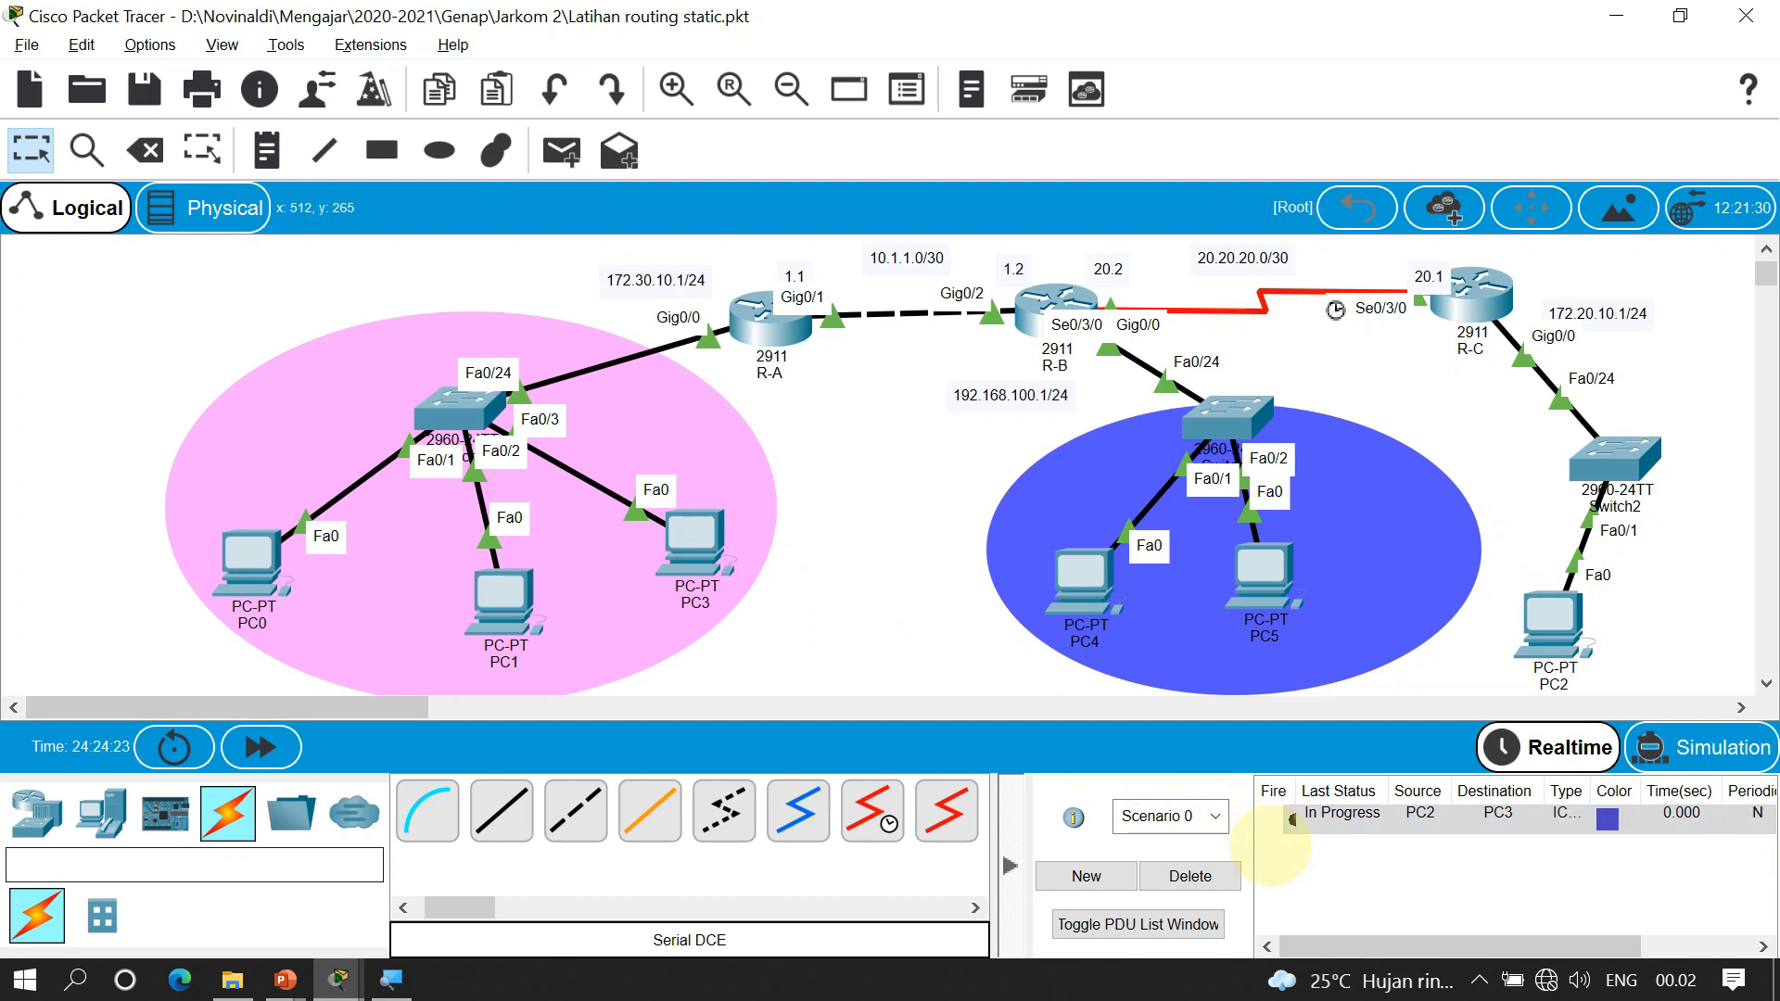
click(1289, 818)
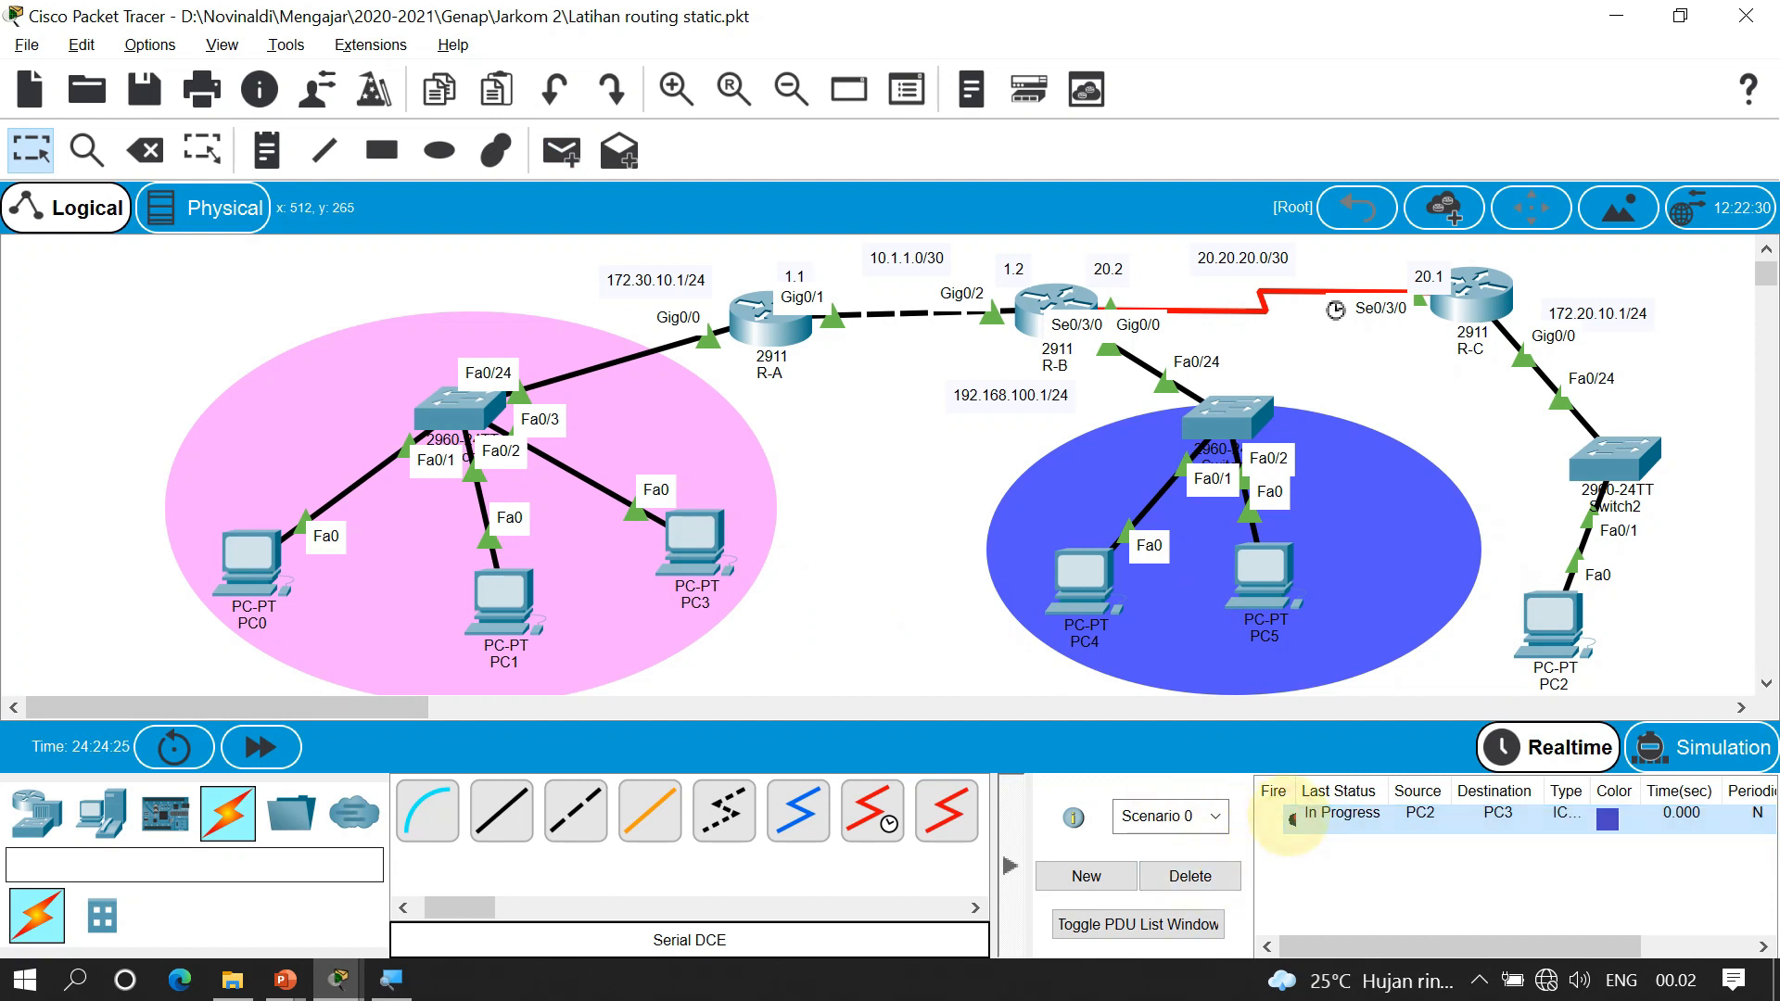
click(1482, 295)
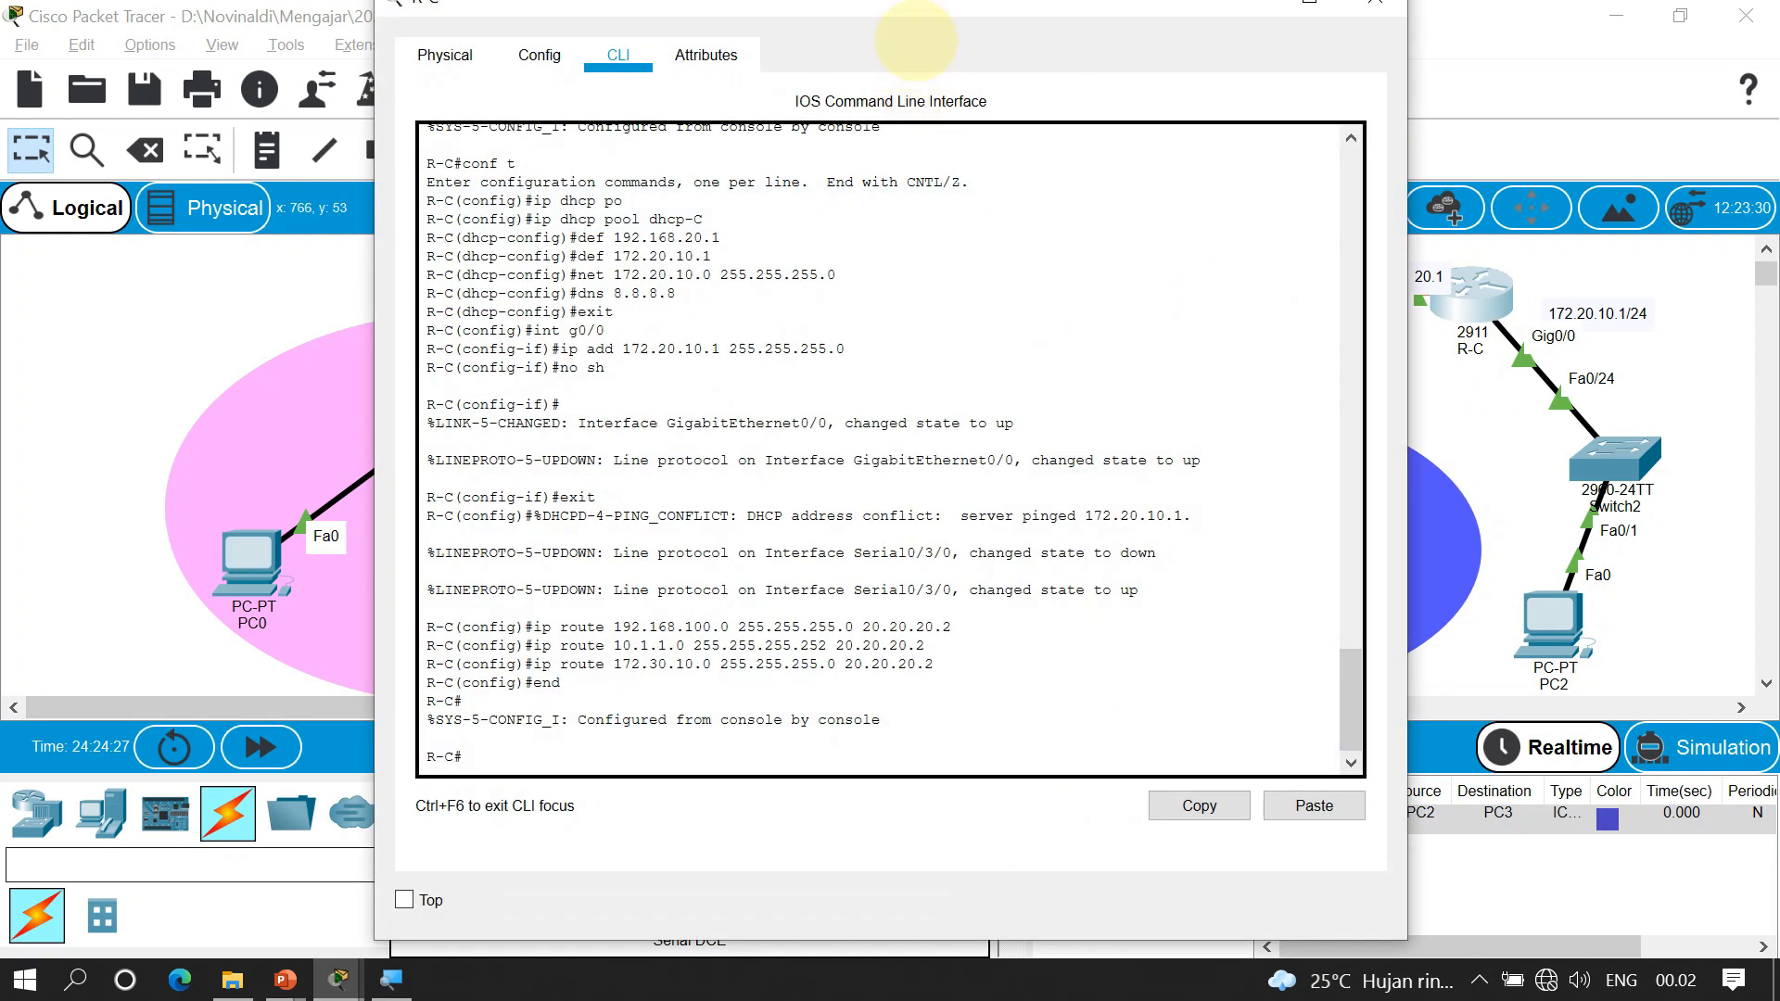
drag(992, 19, 1212, 43)
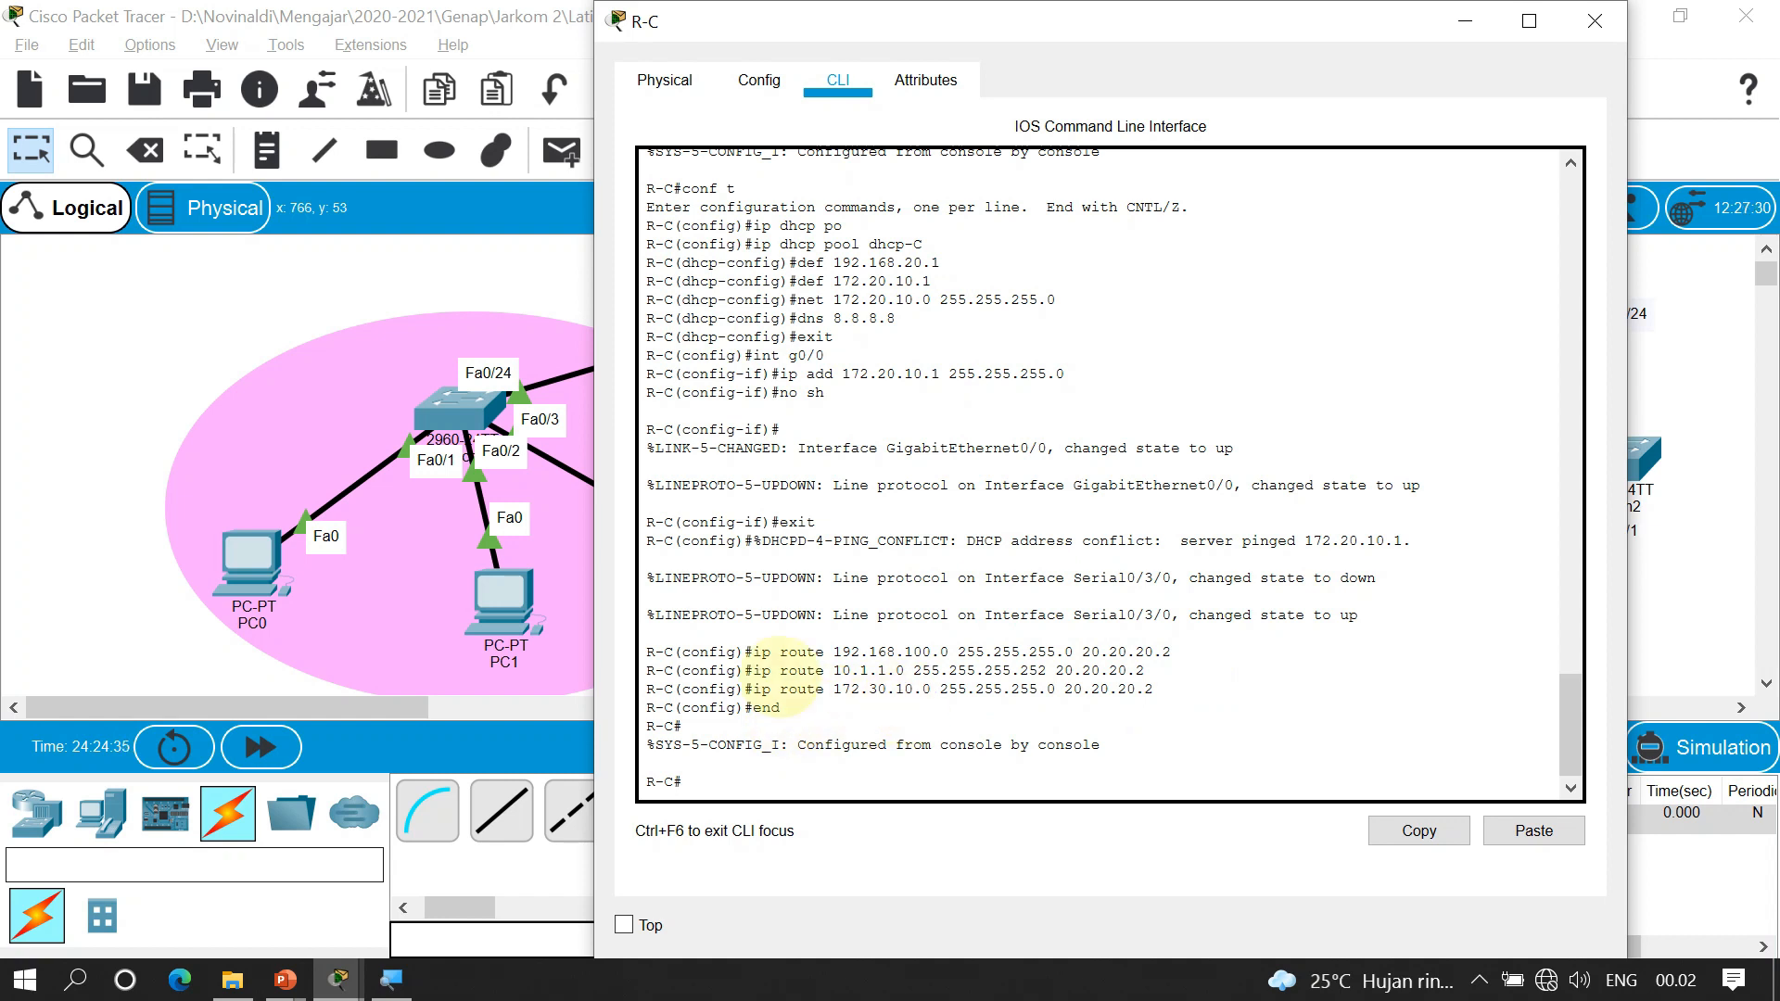
click(280, 406)
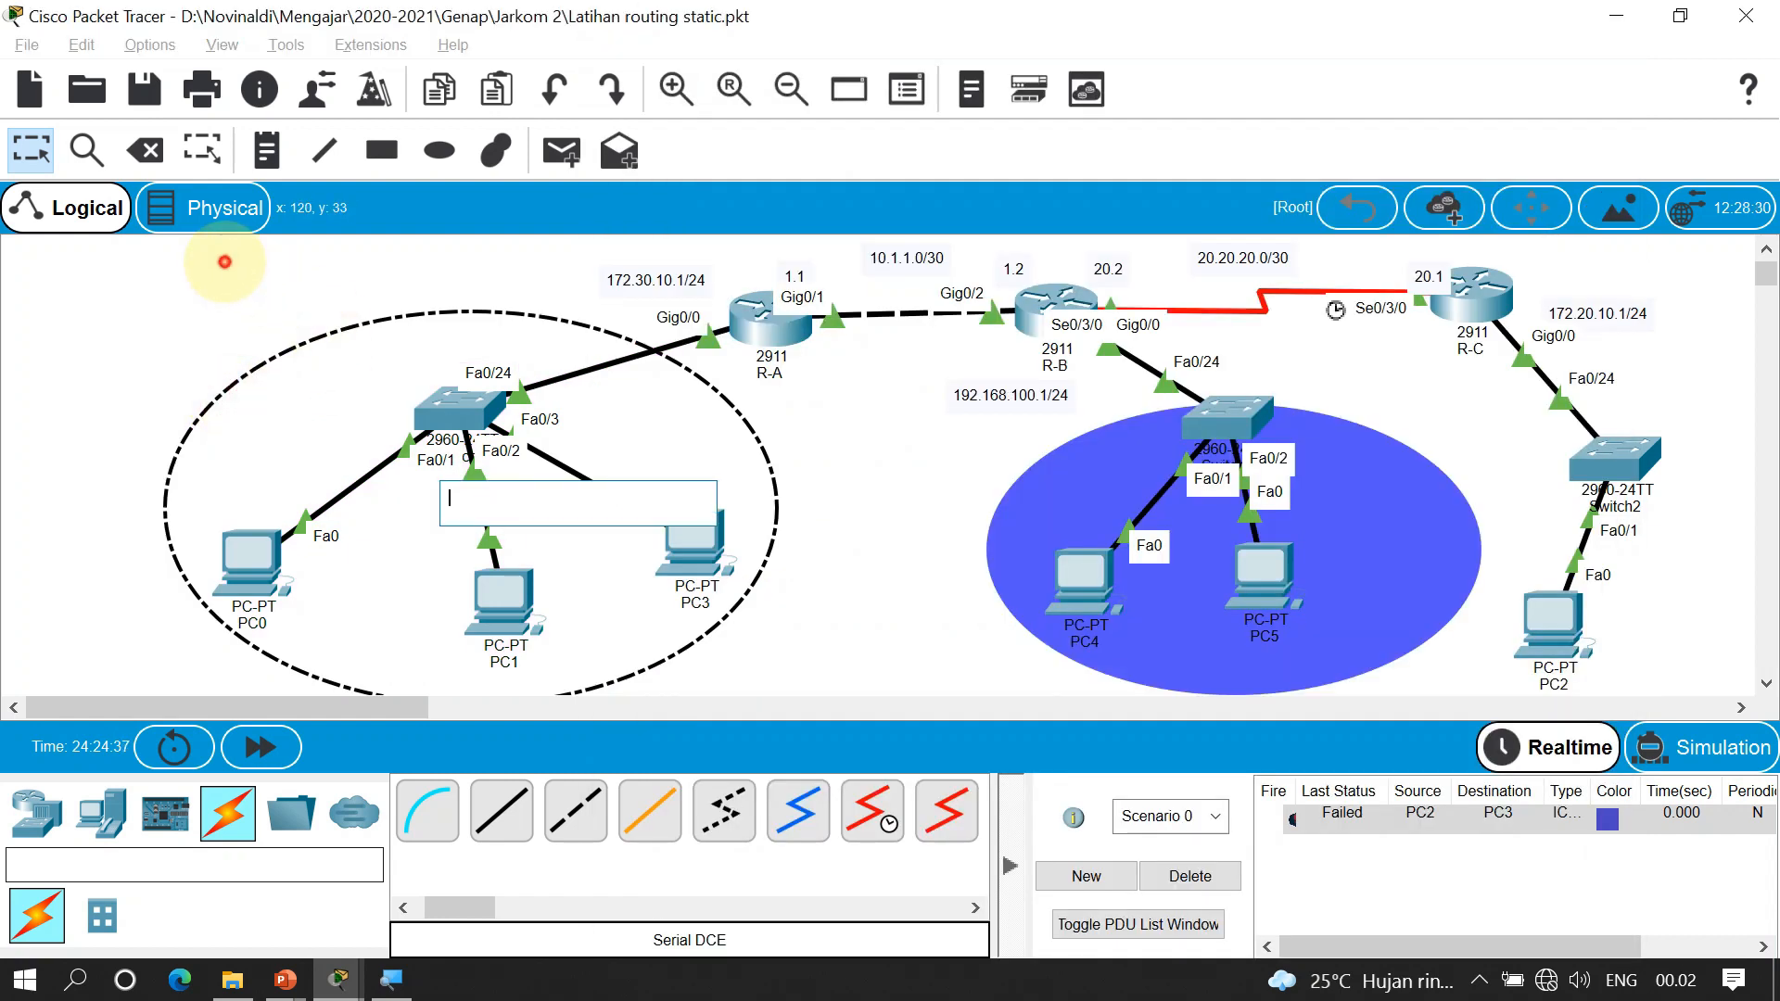
mouse_move(250, 557)
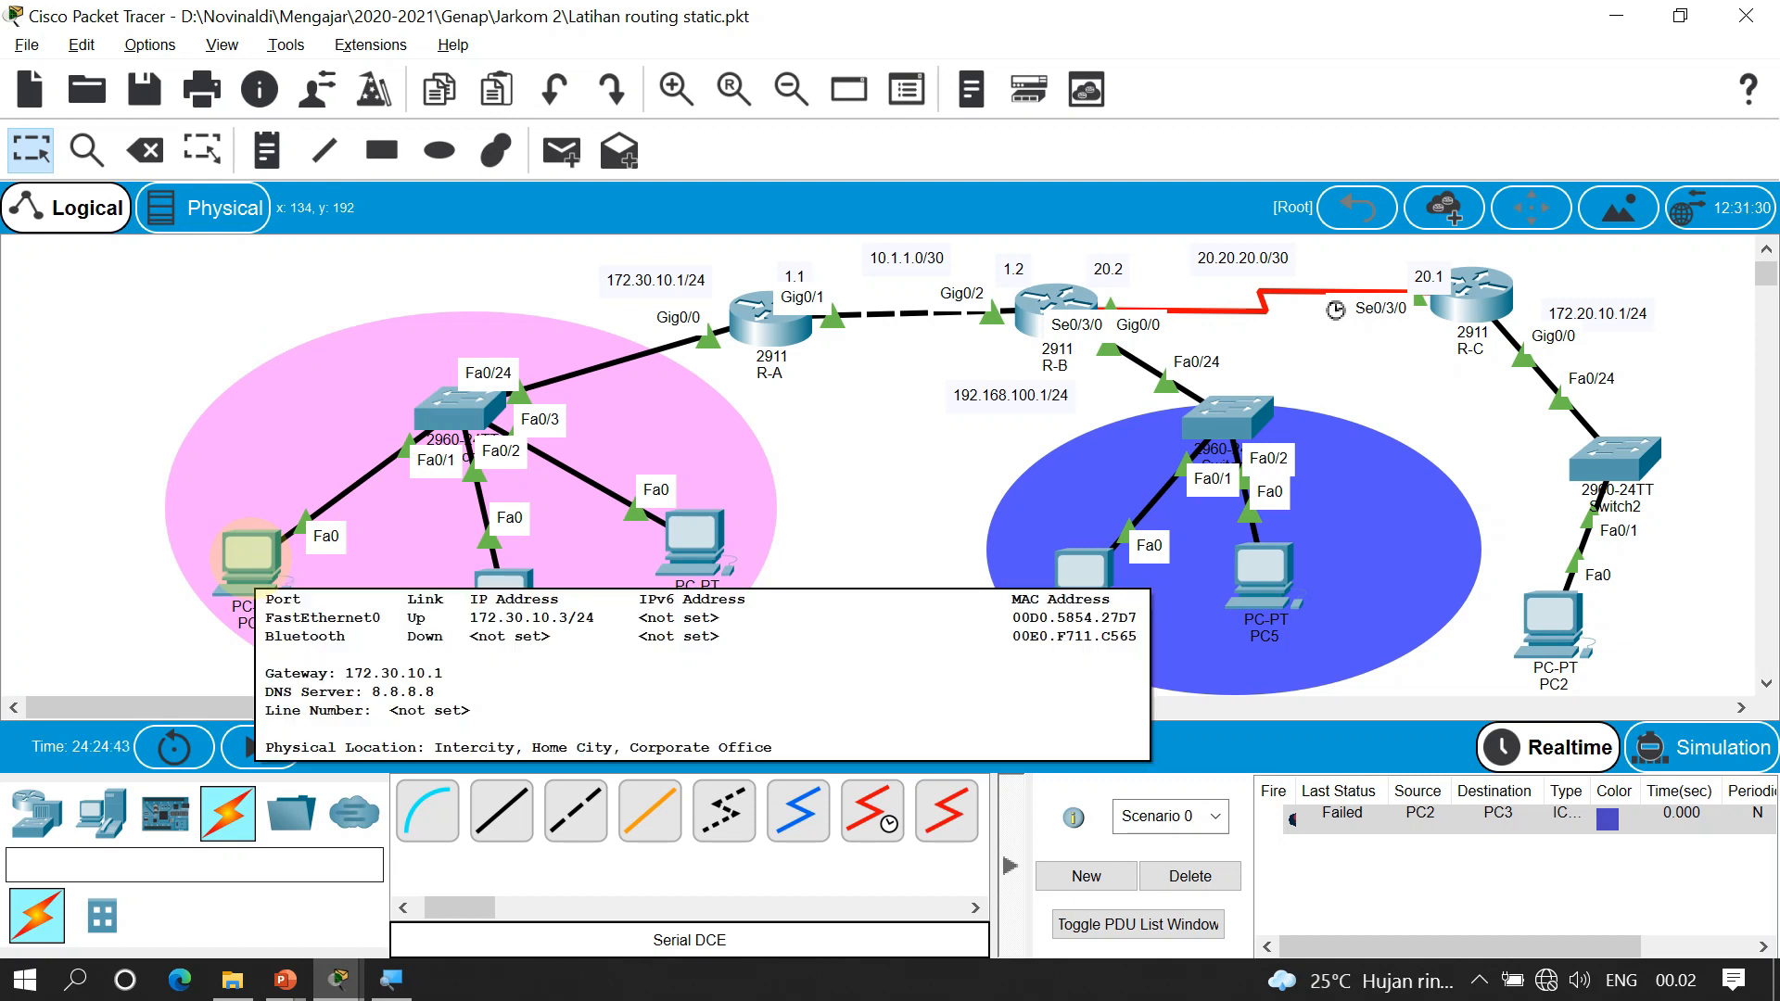
click(1479, 296)
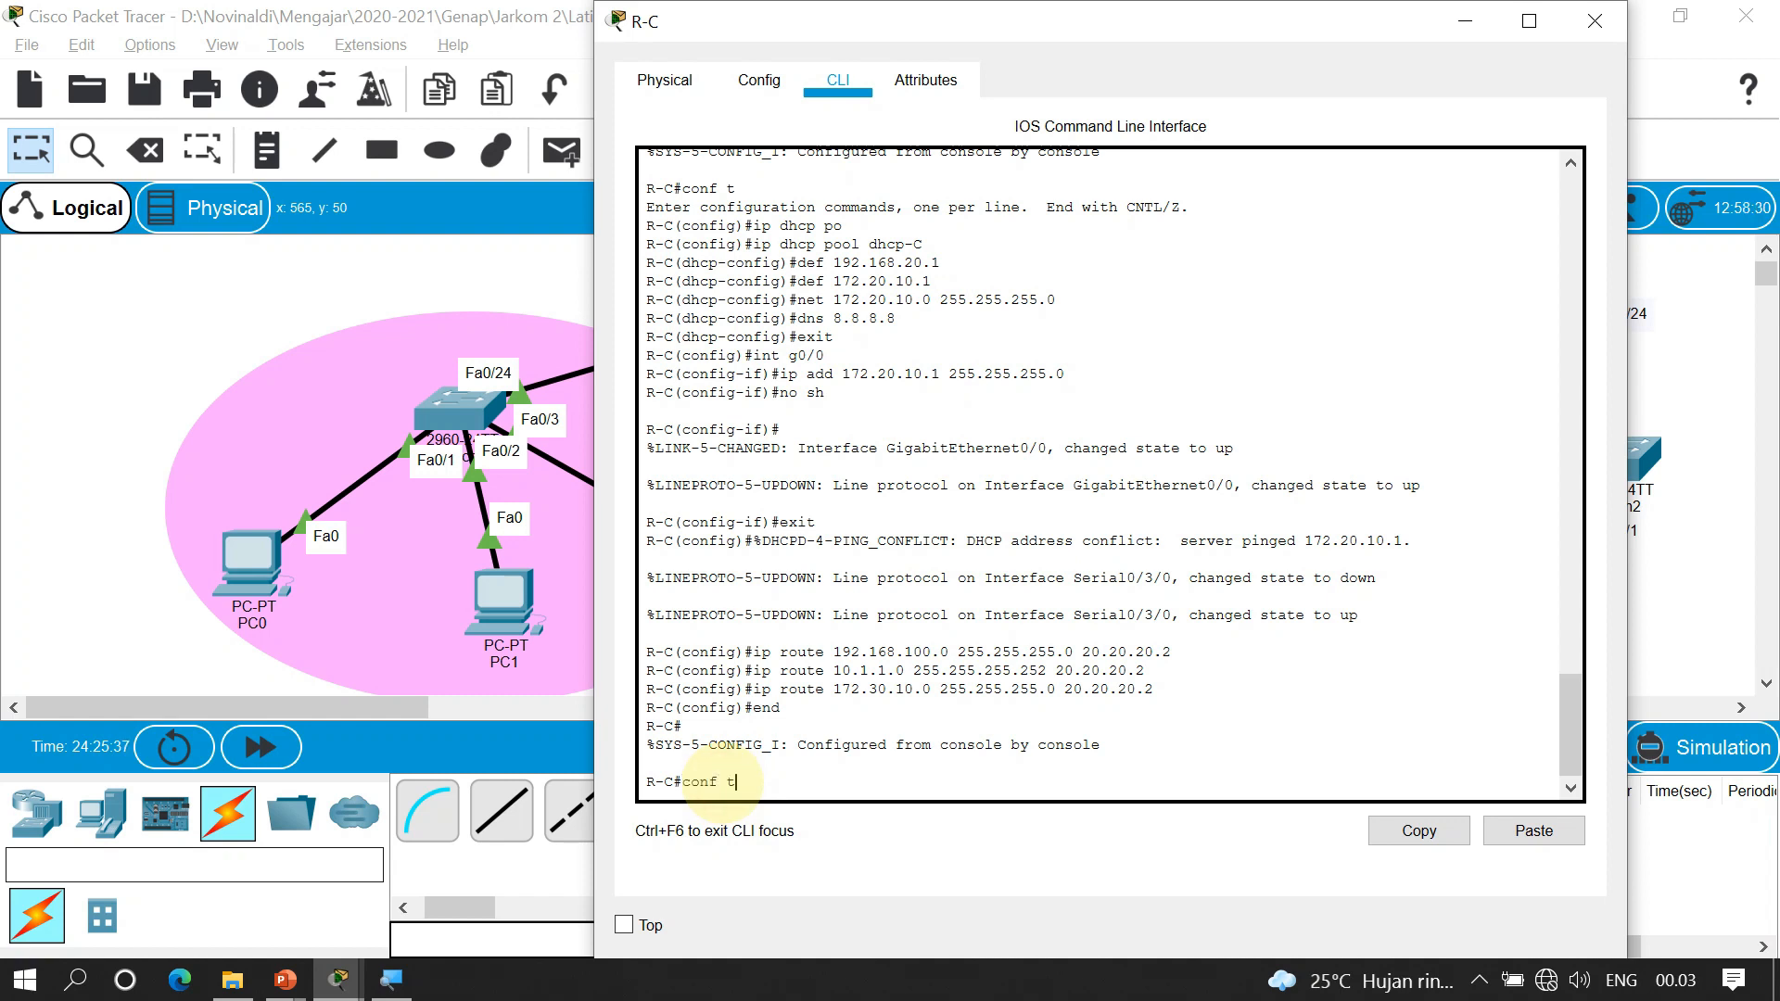
Add R-C static routes to 10.1.1.0 255.255.255.252 and 172.30.10.0 255.255.255.0 via 20.20.20.2
key(Return)
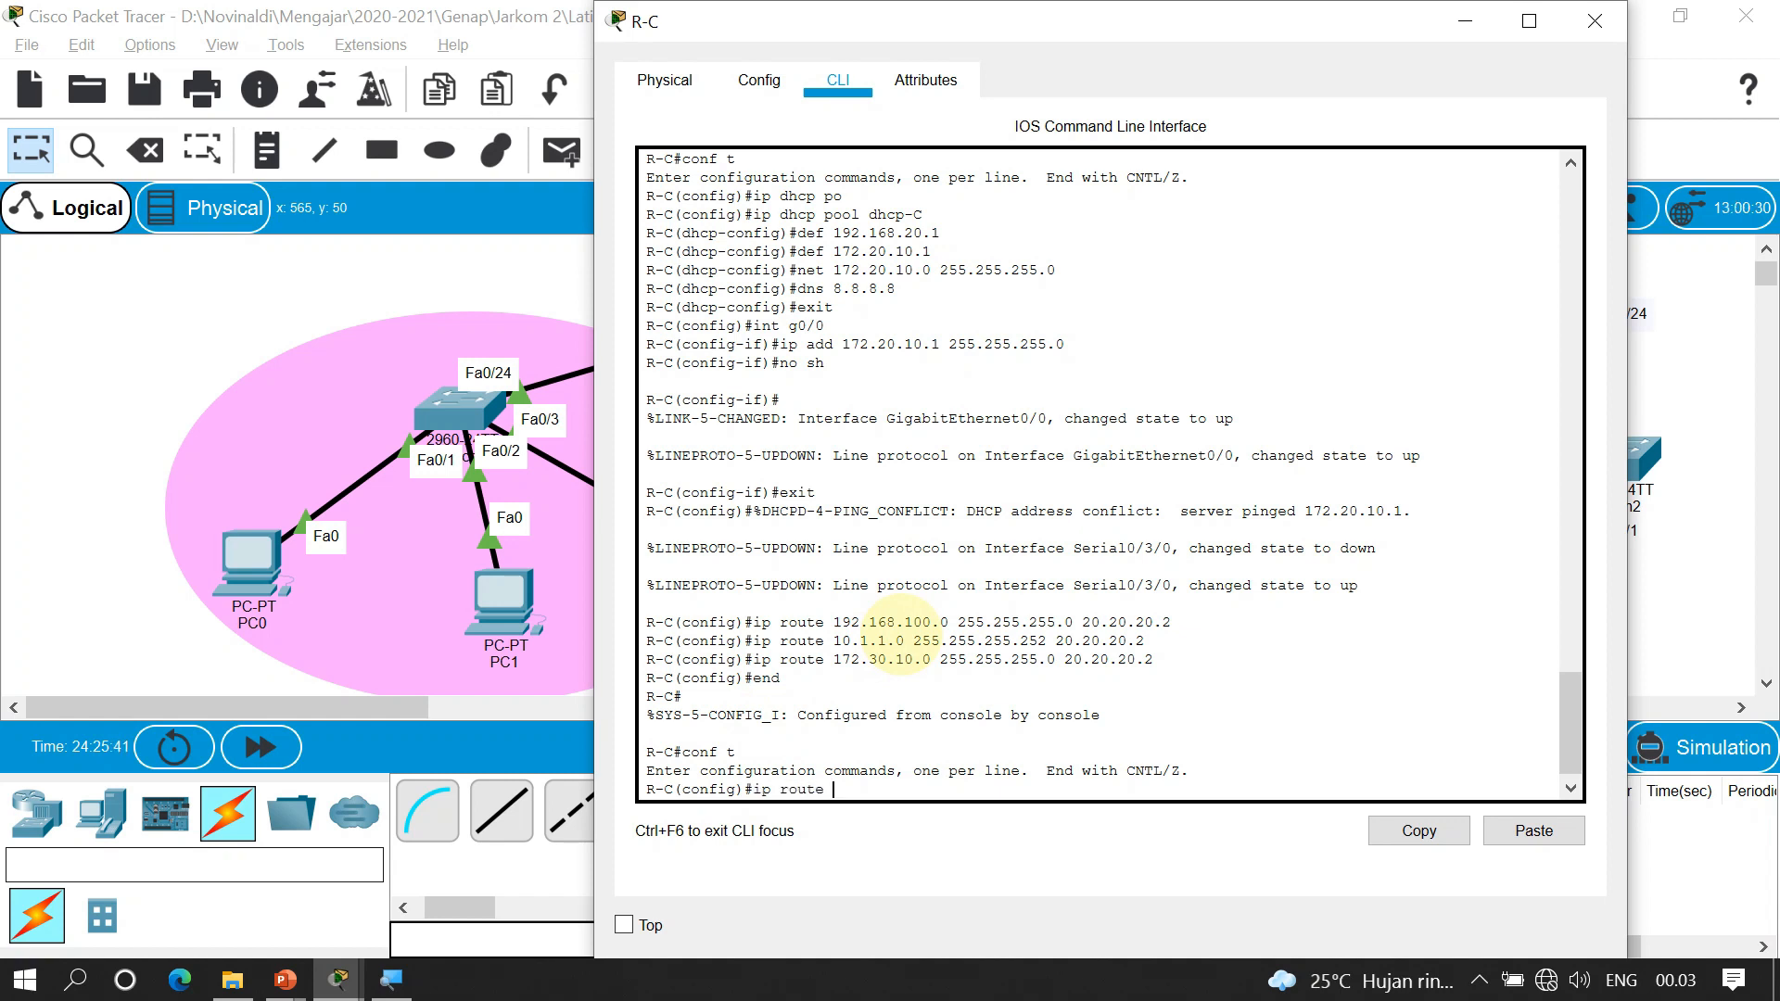
text(10.1.1.0 255.255.255.252 20.20.20.2)
key(Return)
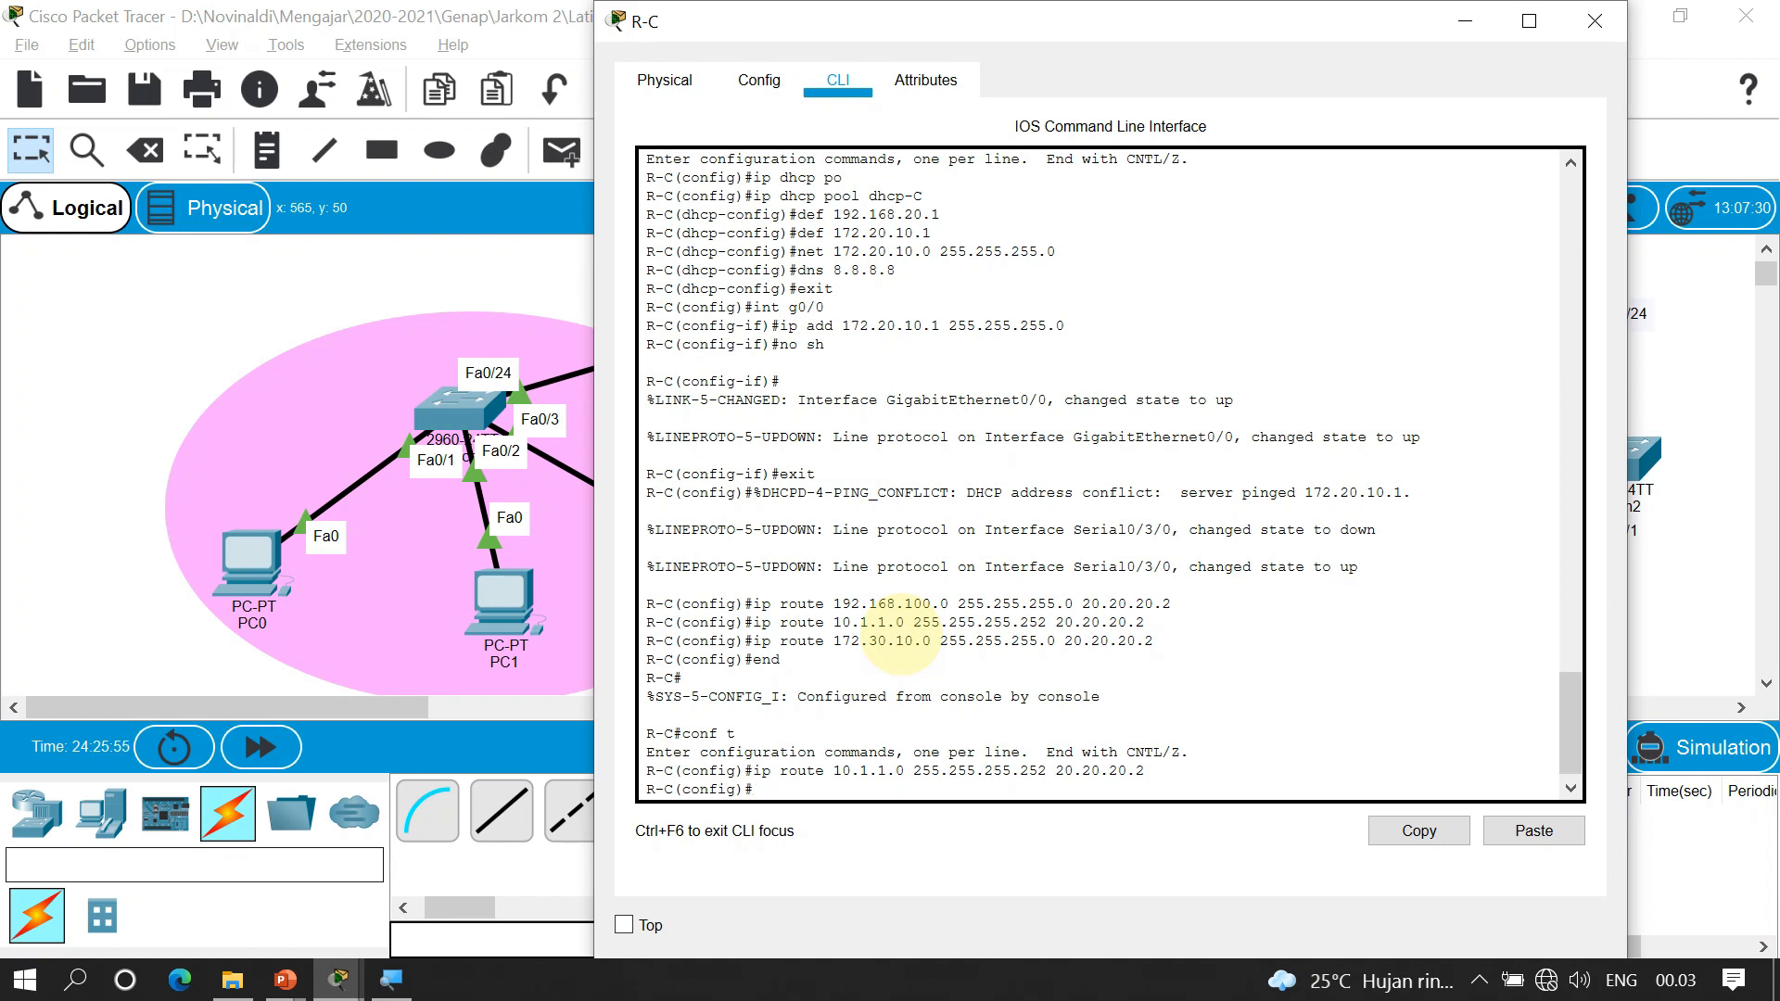
text(end)
key(Up)
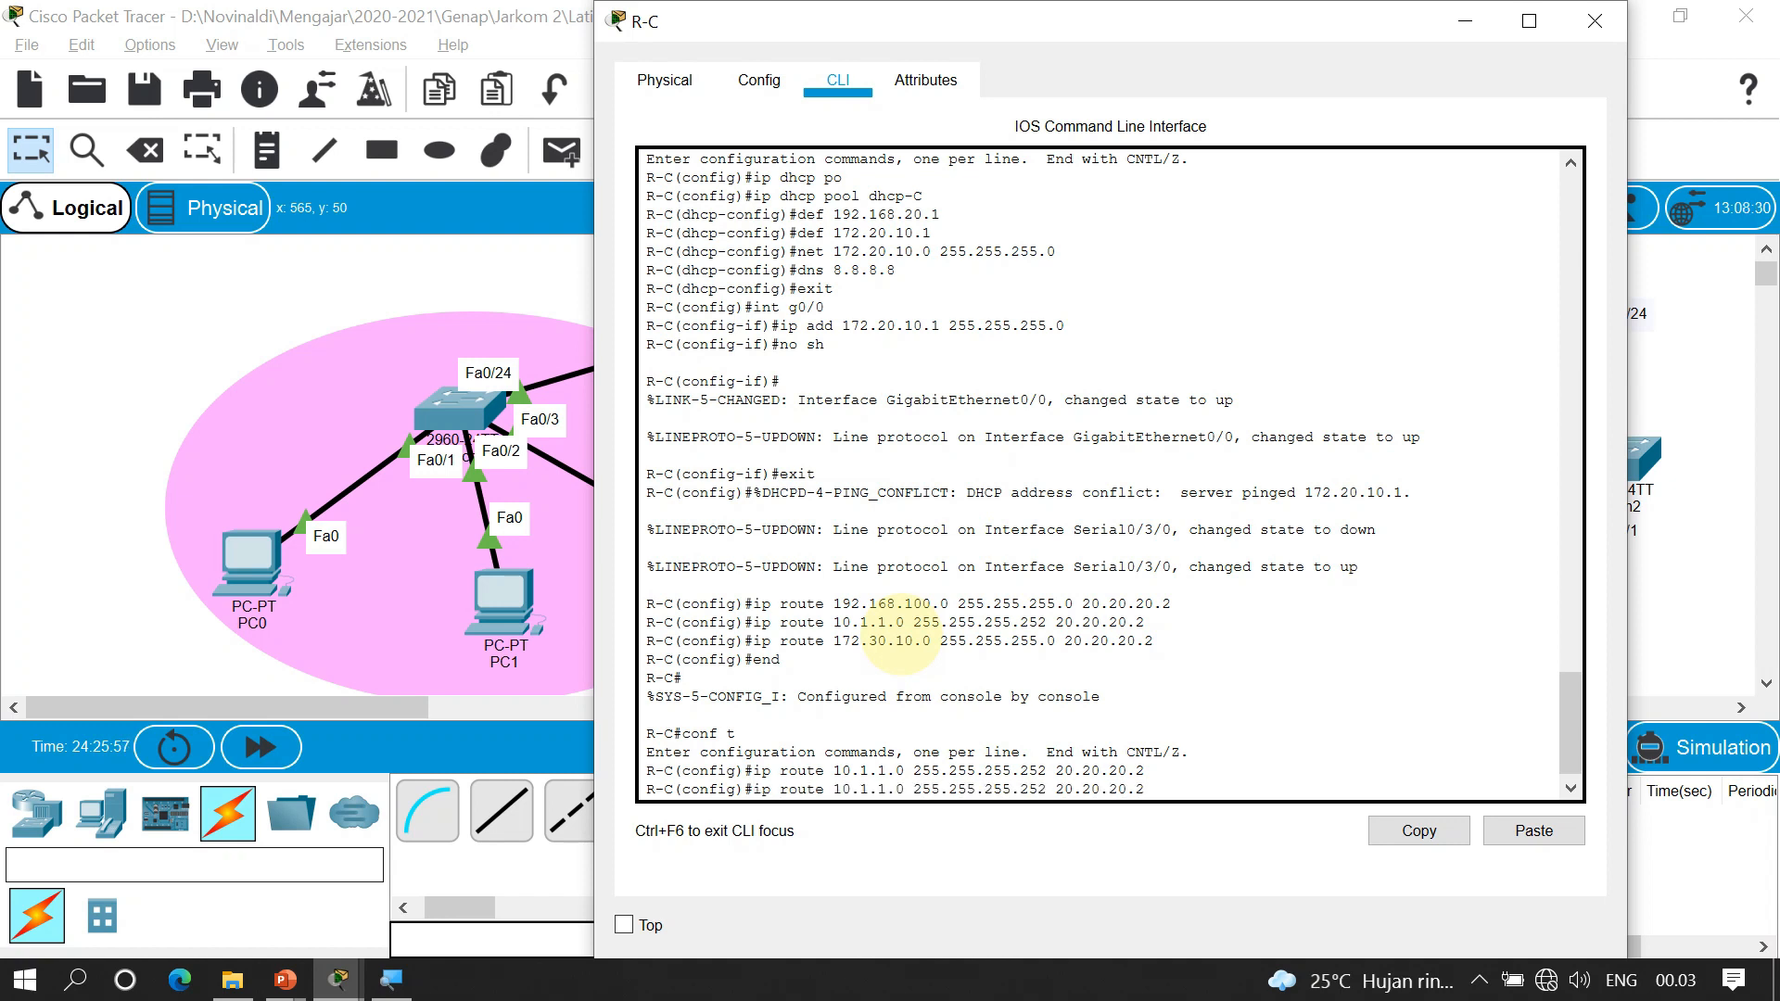
key(BackSpace)
key(BackSpace)
key(BackSpace)
key(BackSpace)
key(BackSpace)
key(BackSpace)
key(BackSpace)
key(BackSpace)
key(BackSpace)
key(BackSpace)
key(BackSpace)
key(BackSpace)
key(BackSpace)
key(BackSpace)
key(BackSpace)
key(BackSpace)
key(BackSpace)
key(BackSpace)
key(BackSpace)
key(BackSpace)
key(BackSpace)
key(BackSpace)
text(172,)
key(BackSpace)
text(.30.1)
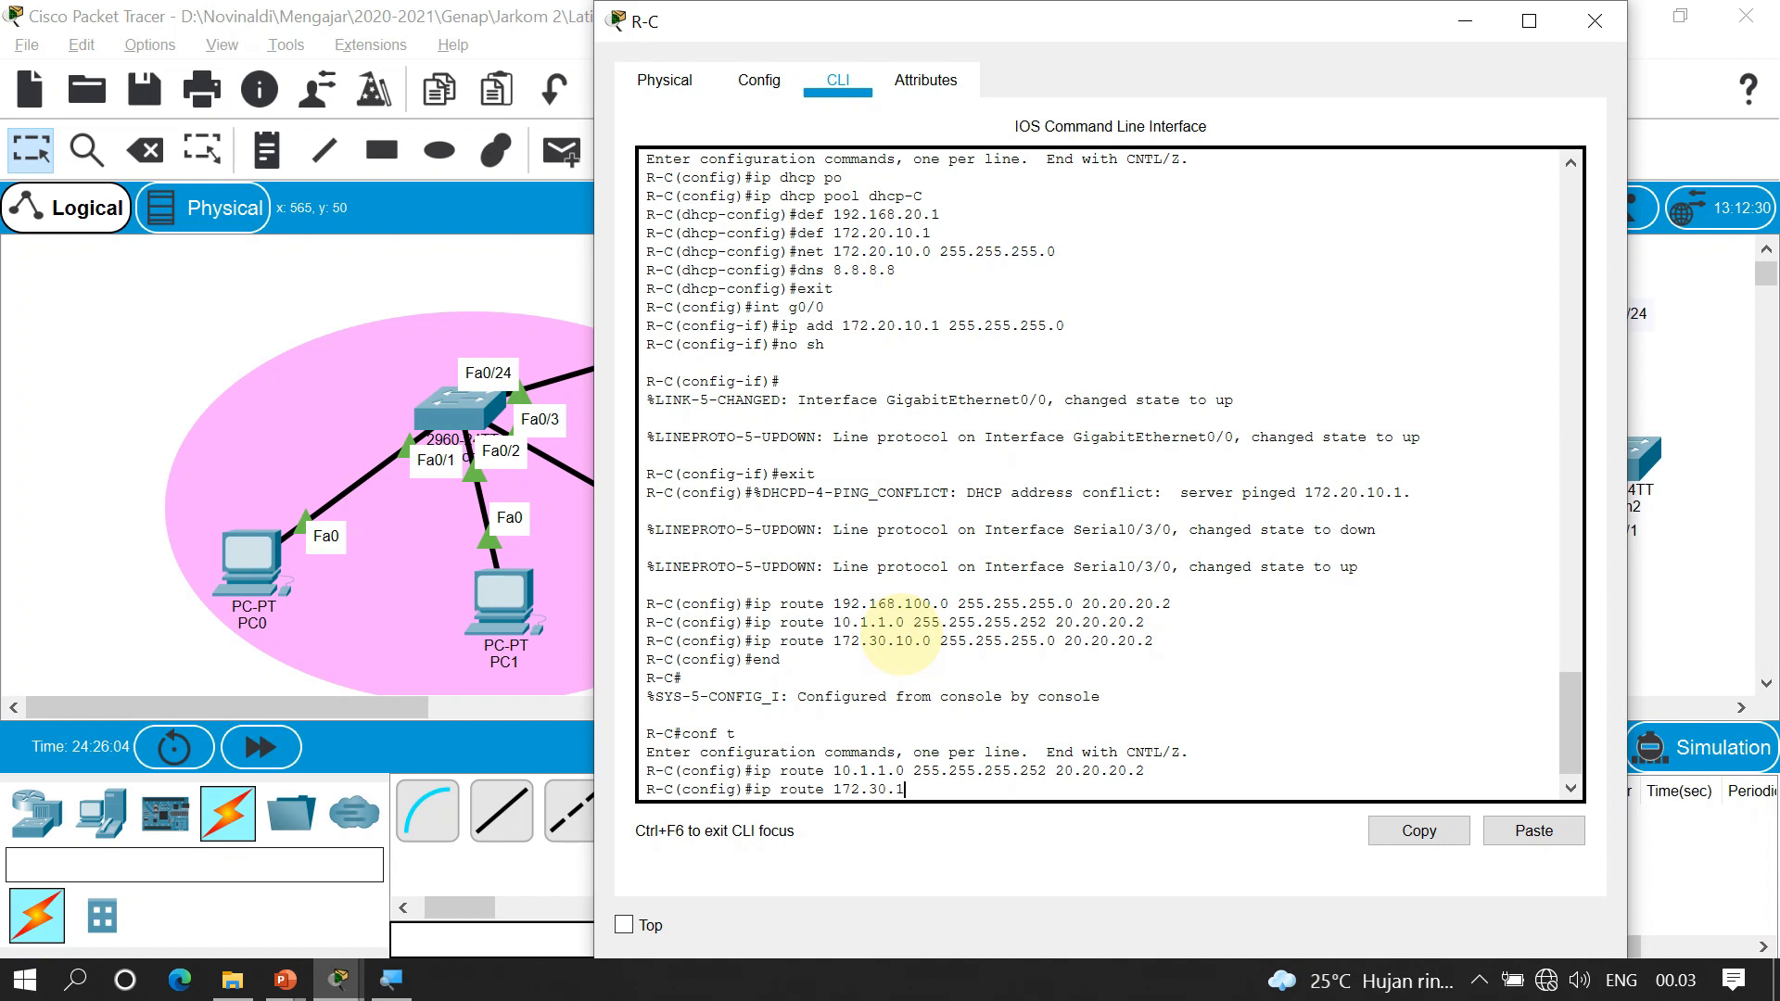
text(0.0 255.255.255.0 20.20.20.2)
key(Return)
End configuration, exit R-C's console session and close its window
text(en)
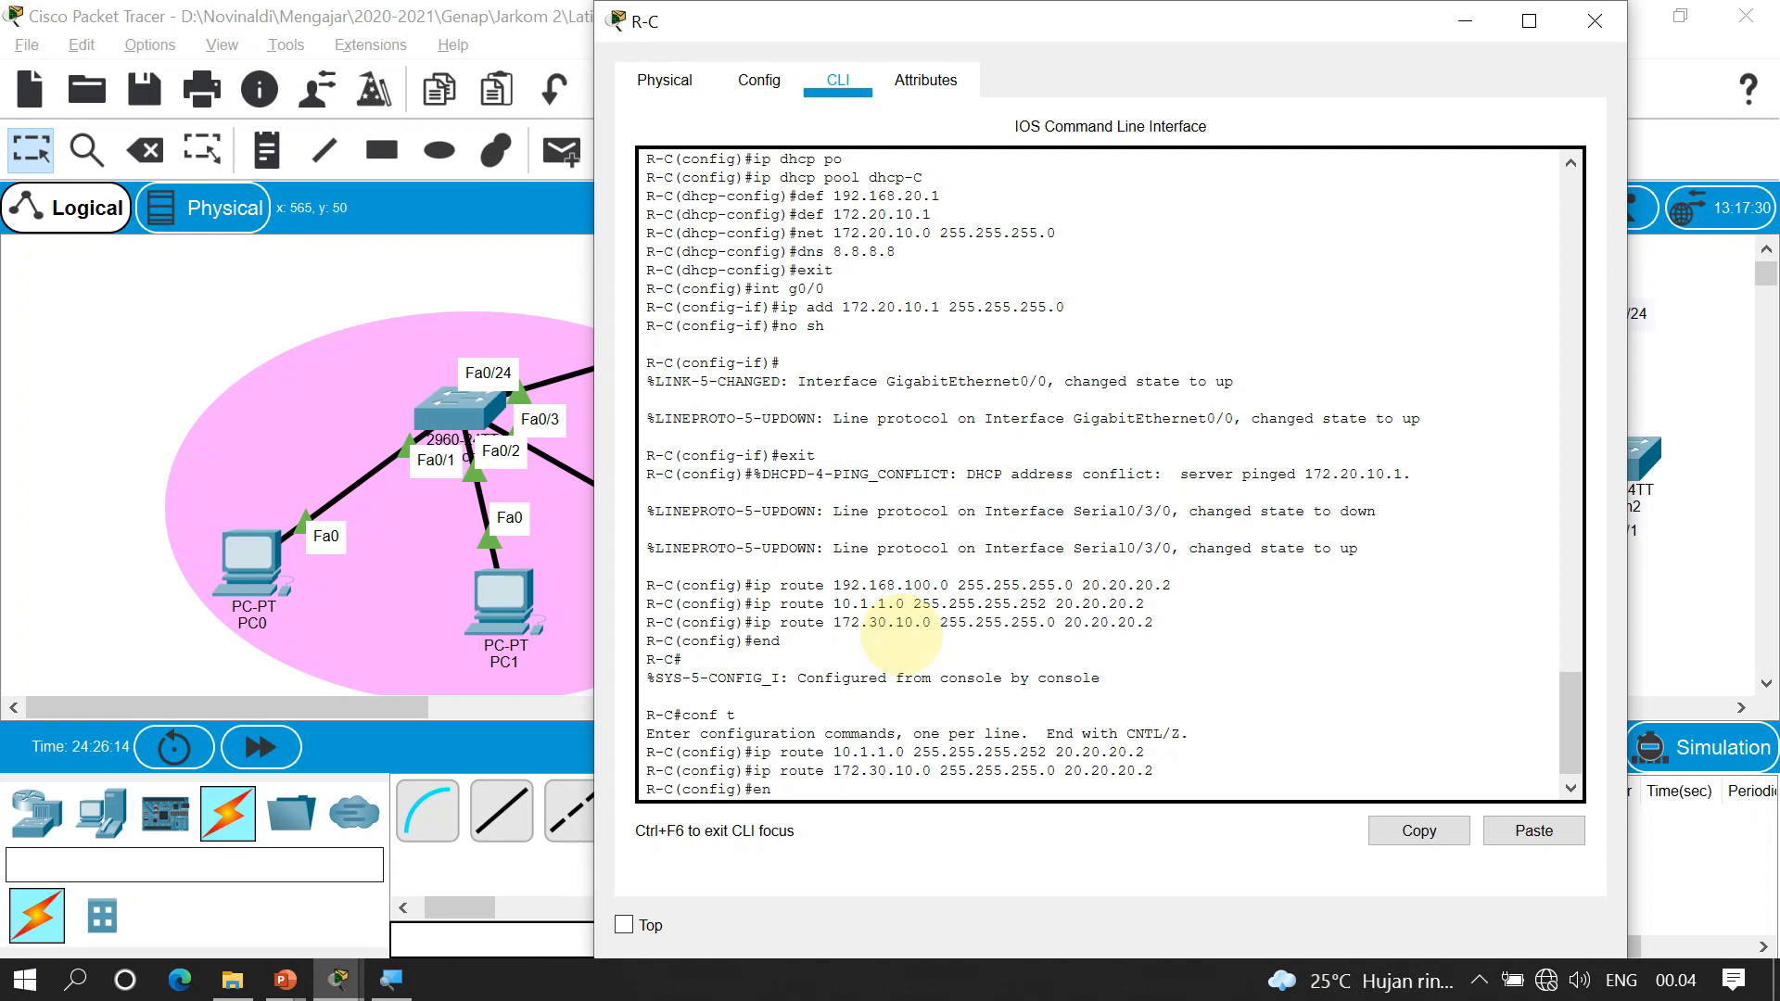
text(d)
key(Return)
text(exi)
key(Return)
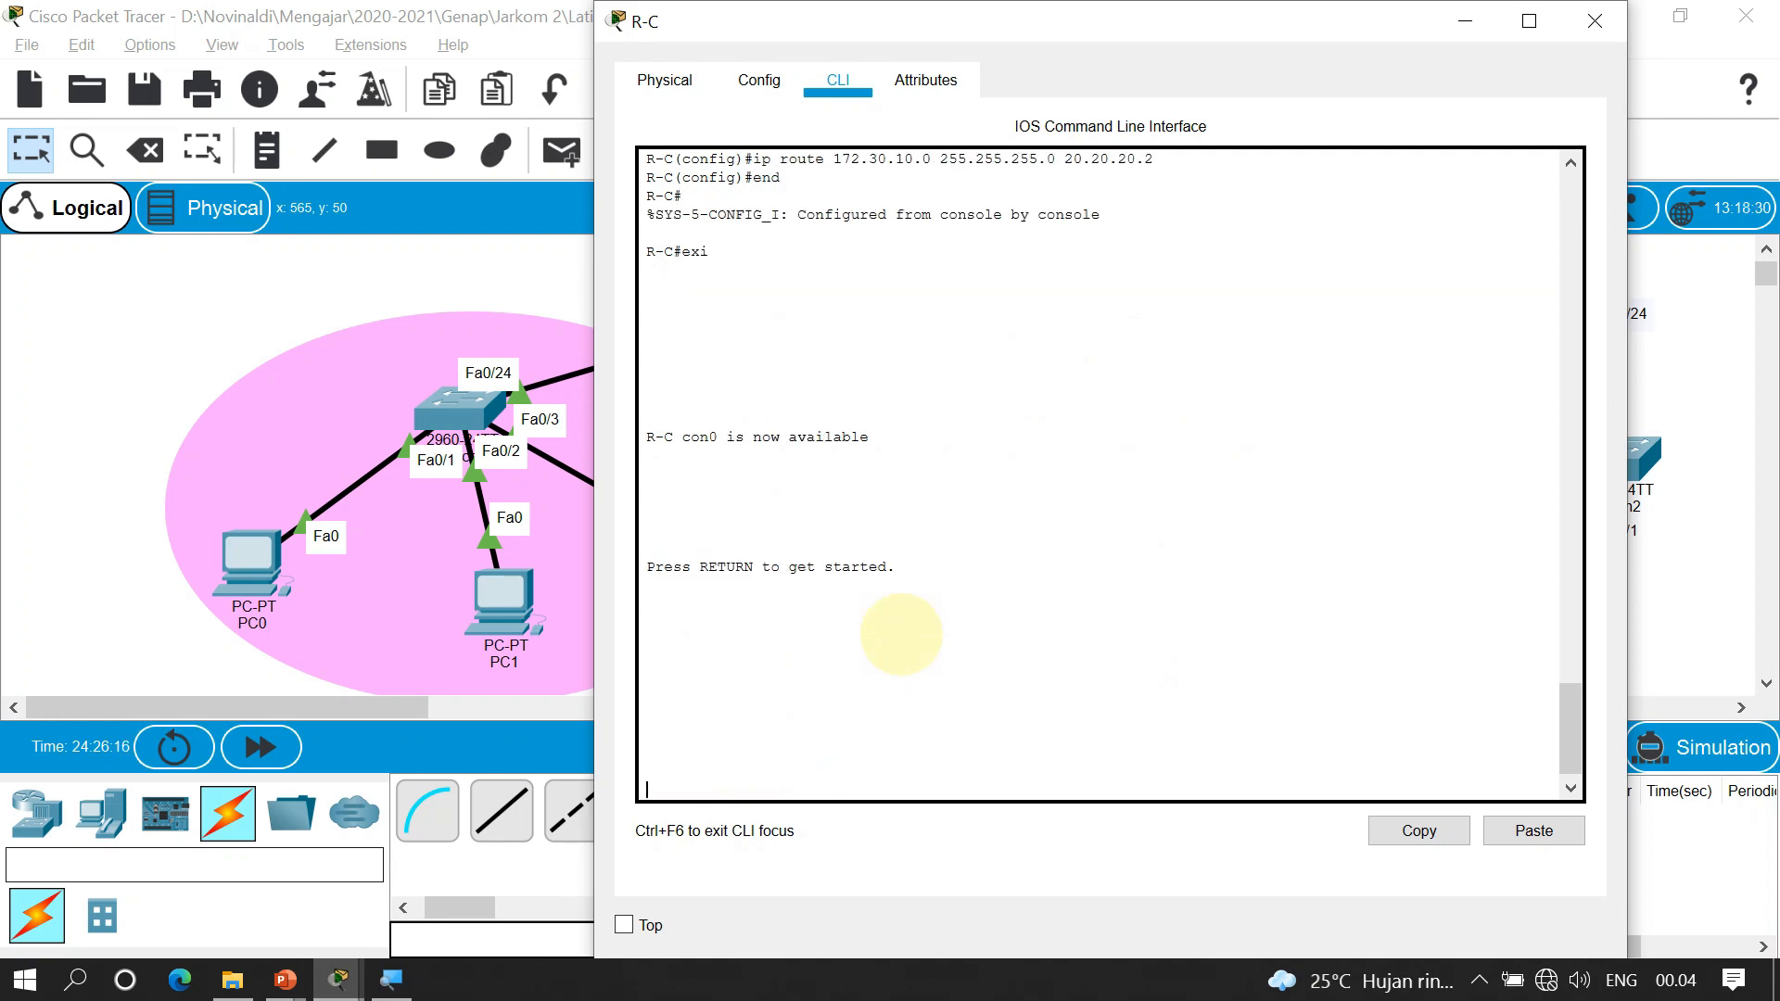
click(391, 280)
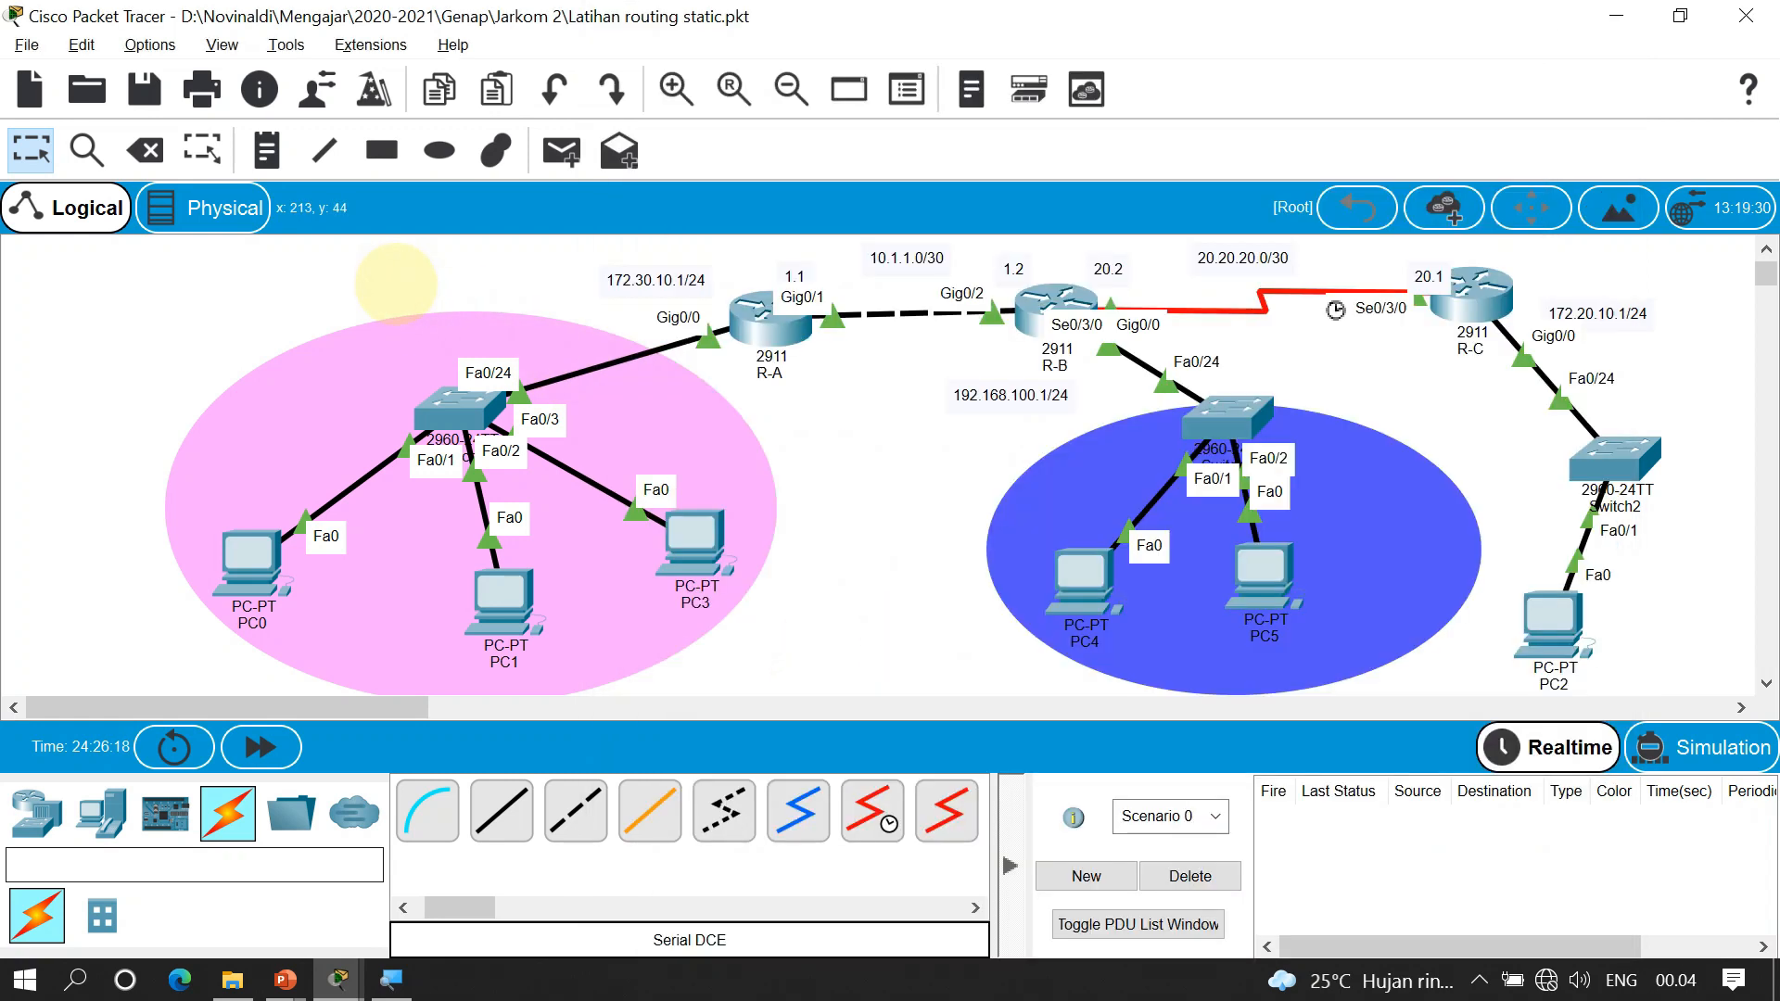
Ping PC3 from PC2 and fire the PDU three more times; it keeps failing
key(p)
click(1553, 619)
click(697, 547)
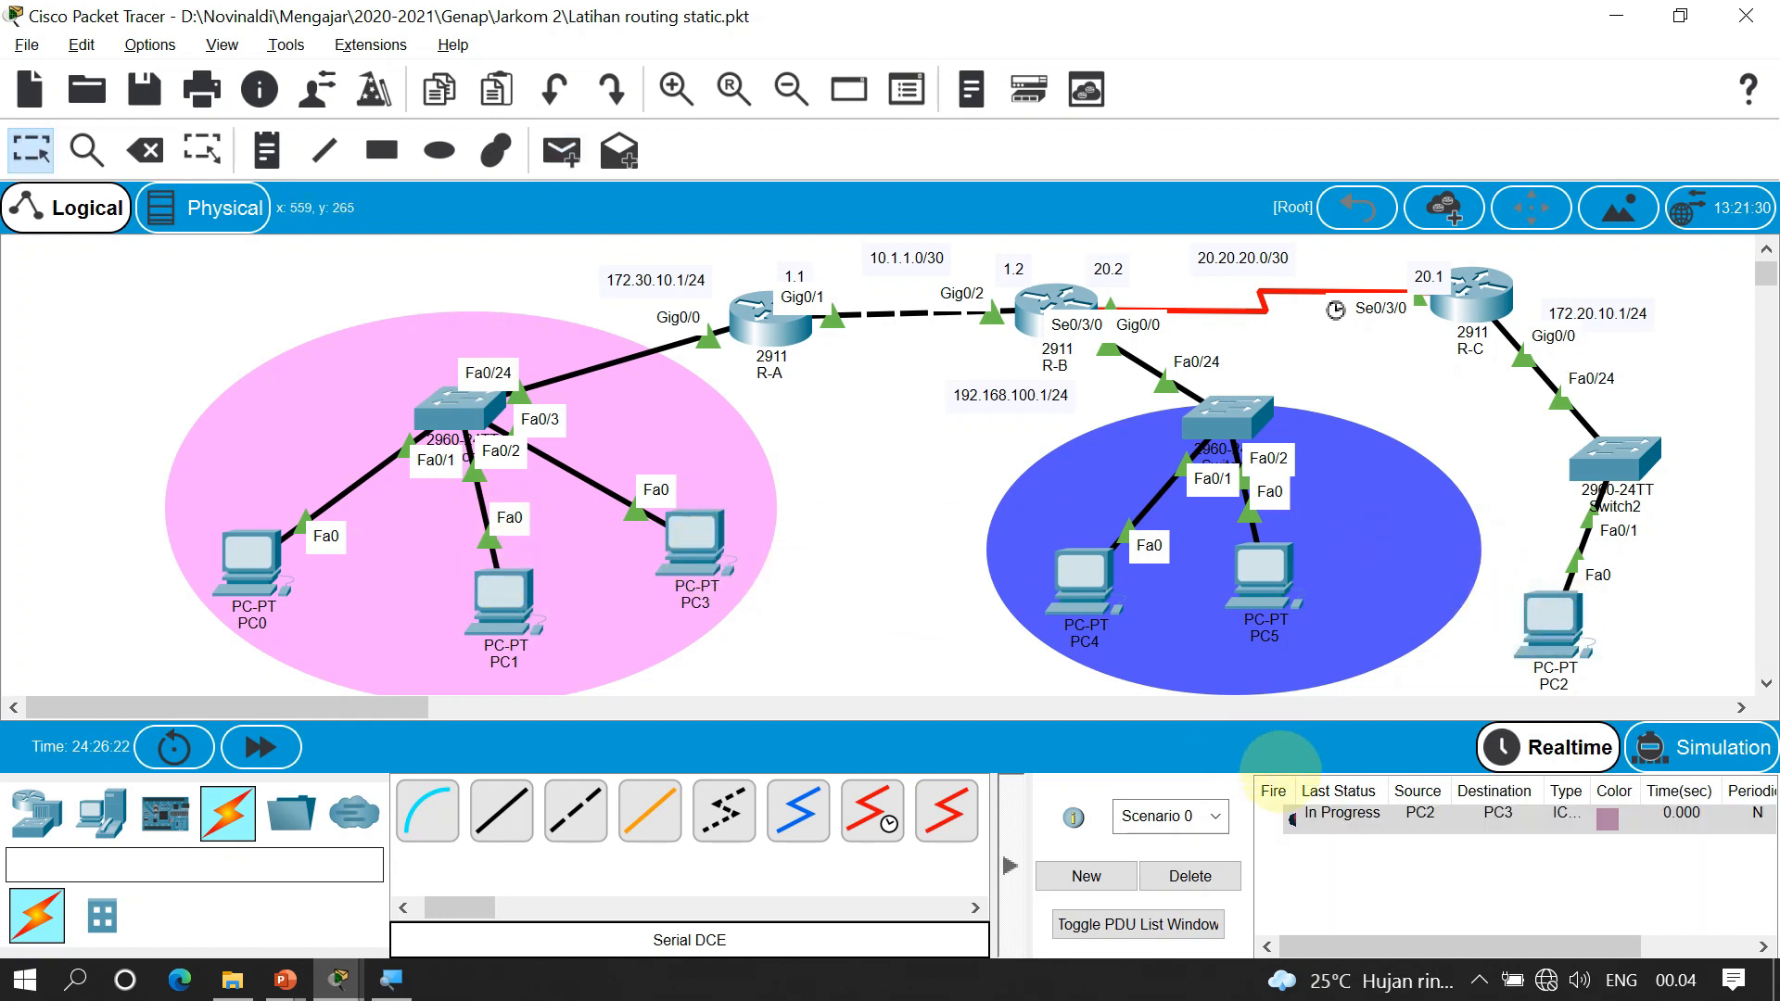
click(1291, 818)
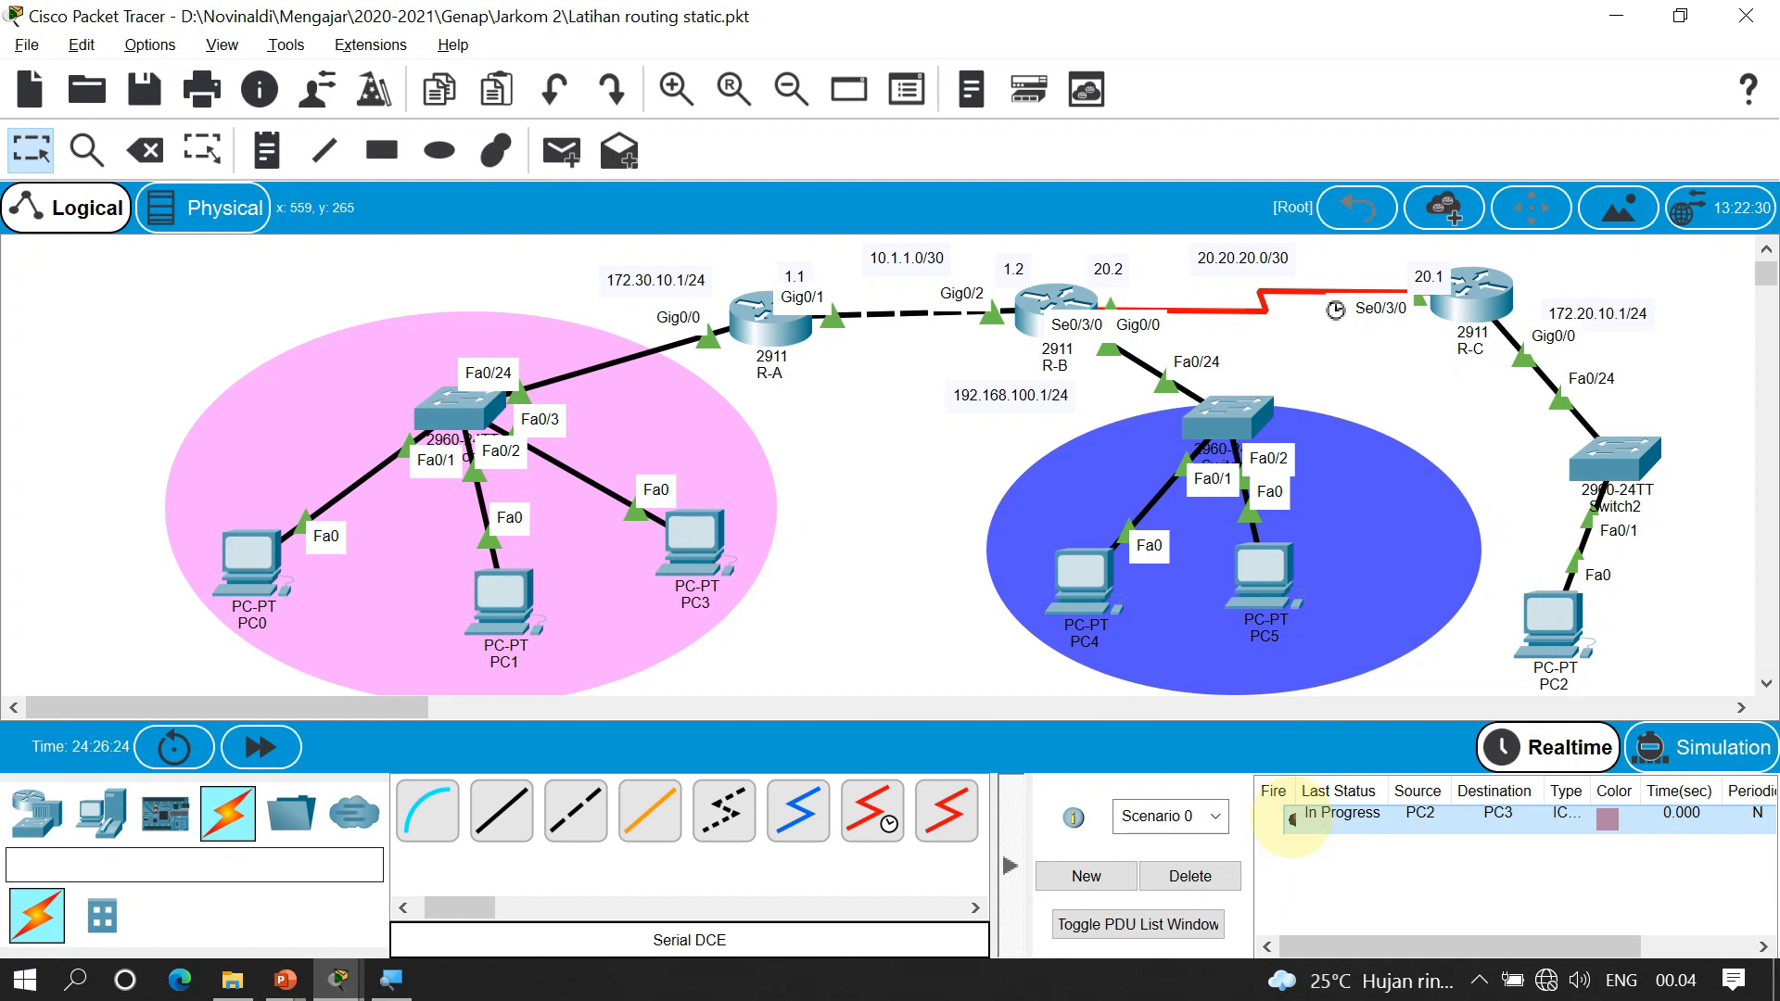
click(1292, 819)
click(1292, 818)
On R-A, remove the incorrect 172.20.1.0 static route using 'no' plus the copied route line
click(1189, 994)
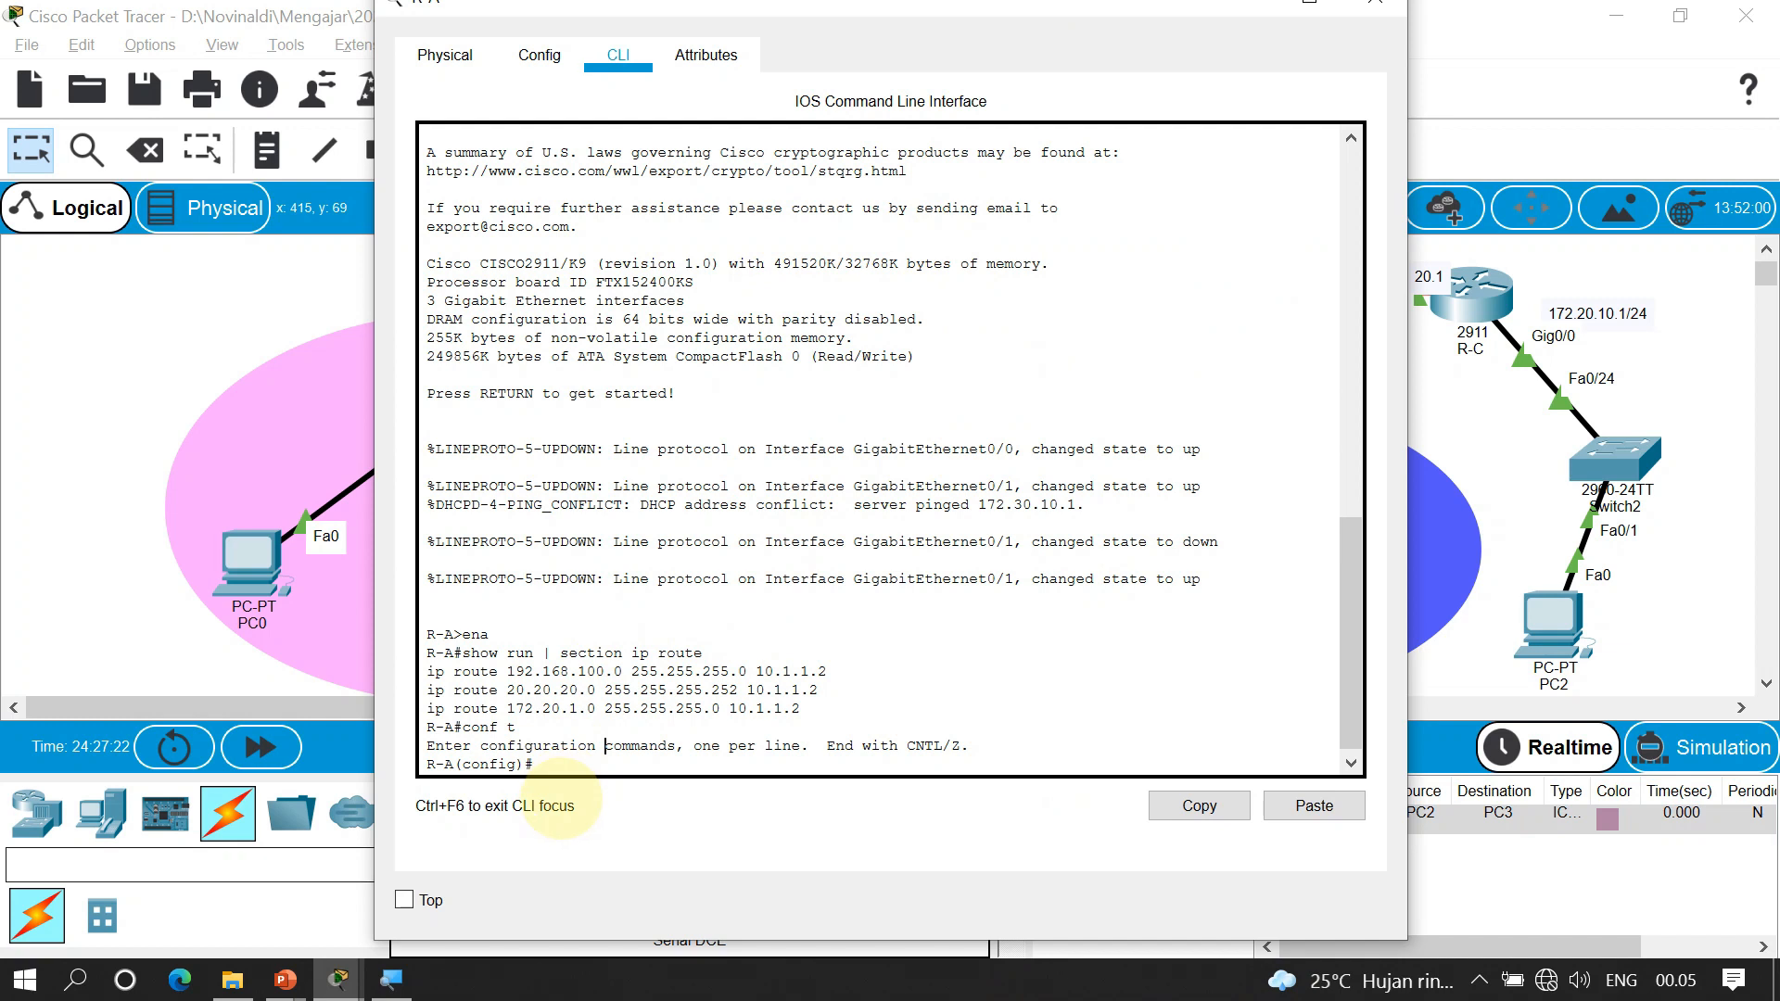
drag(507, 708, 579, 709)
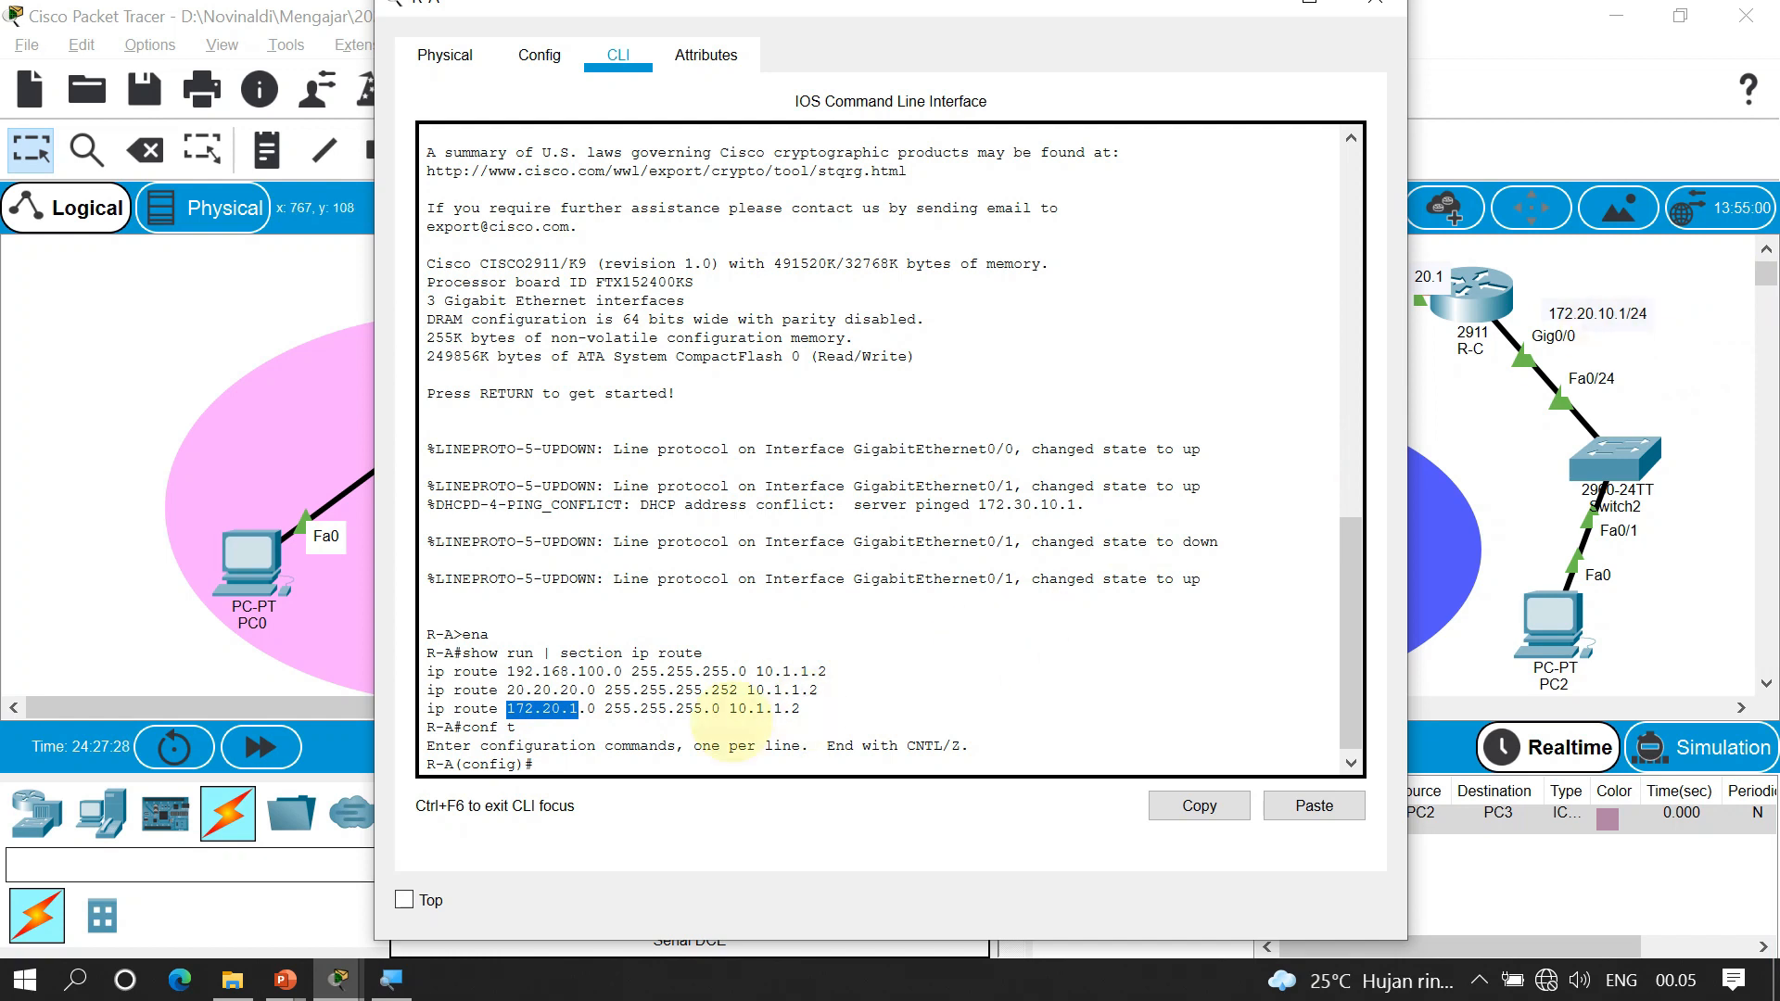
click(580, 758)
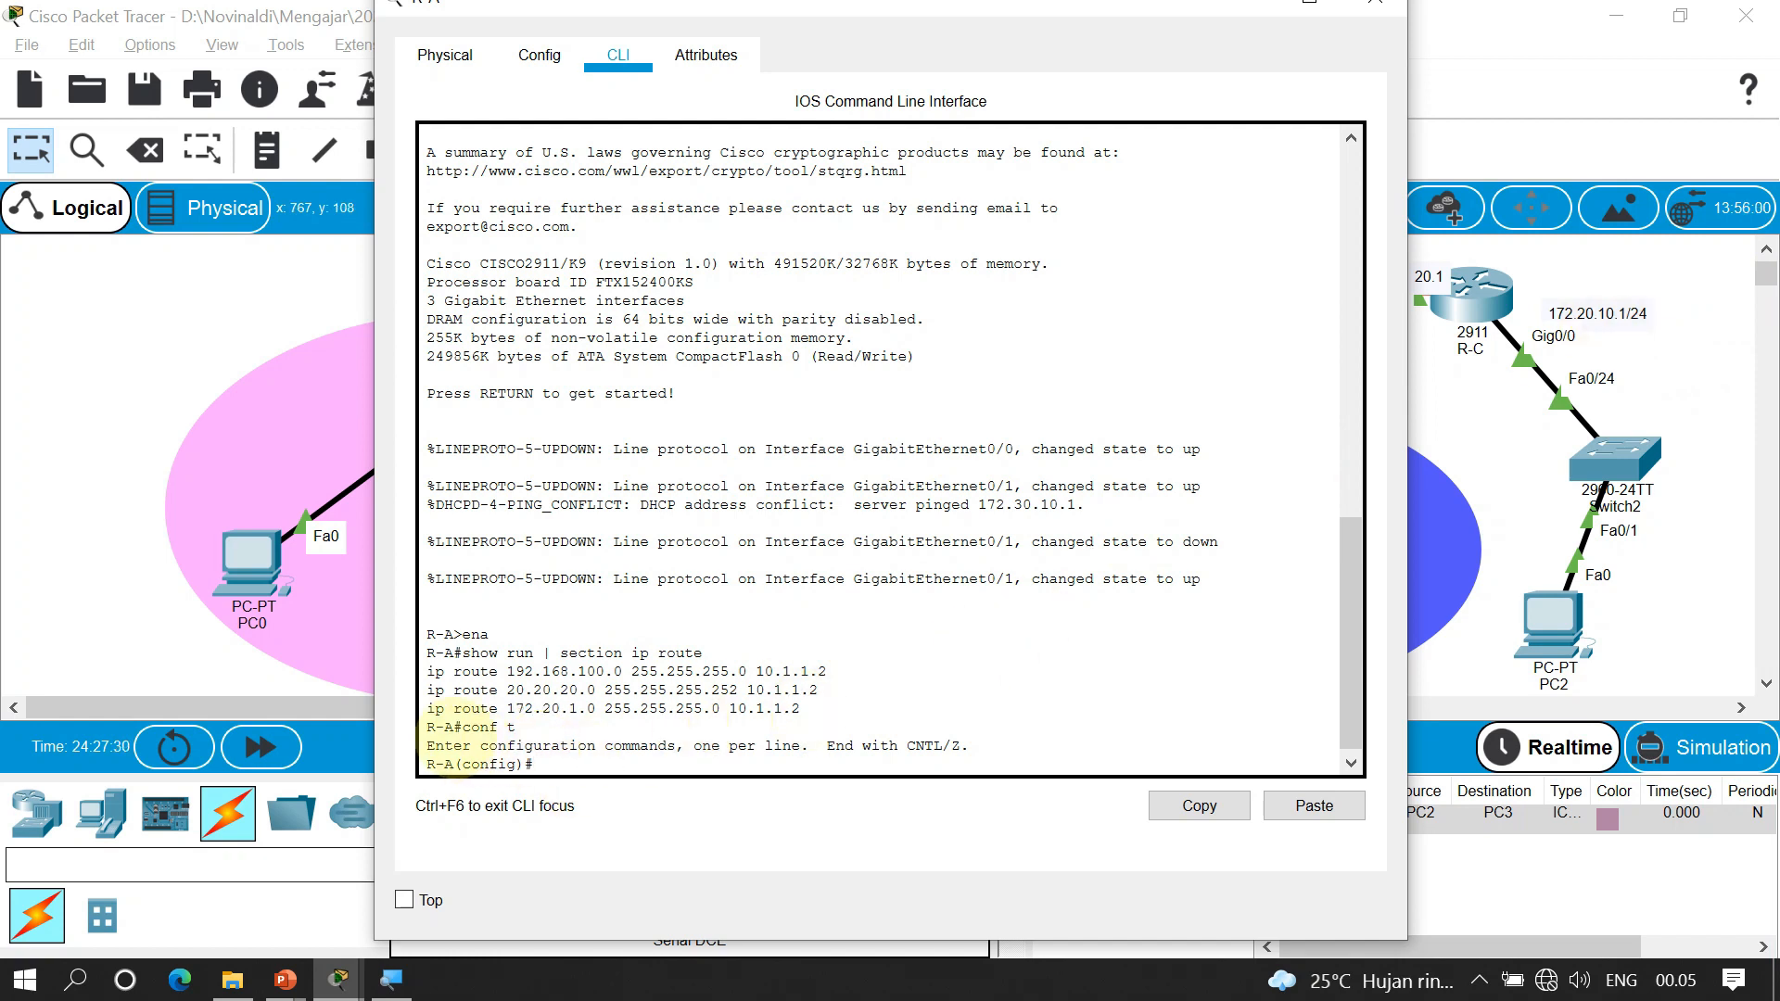
drag(426, 709, 810, 710)
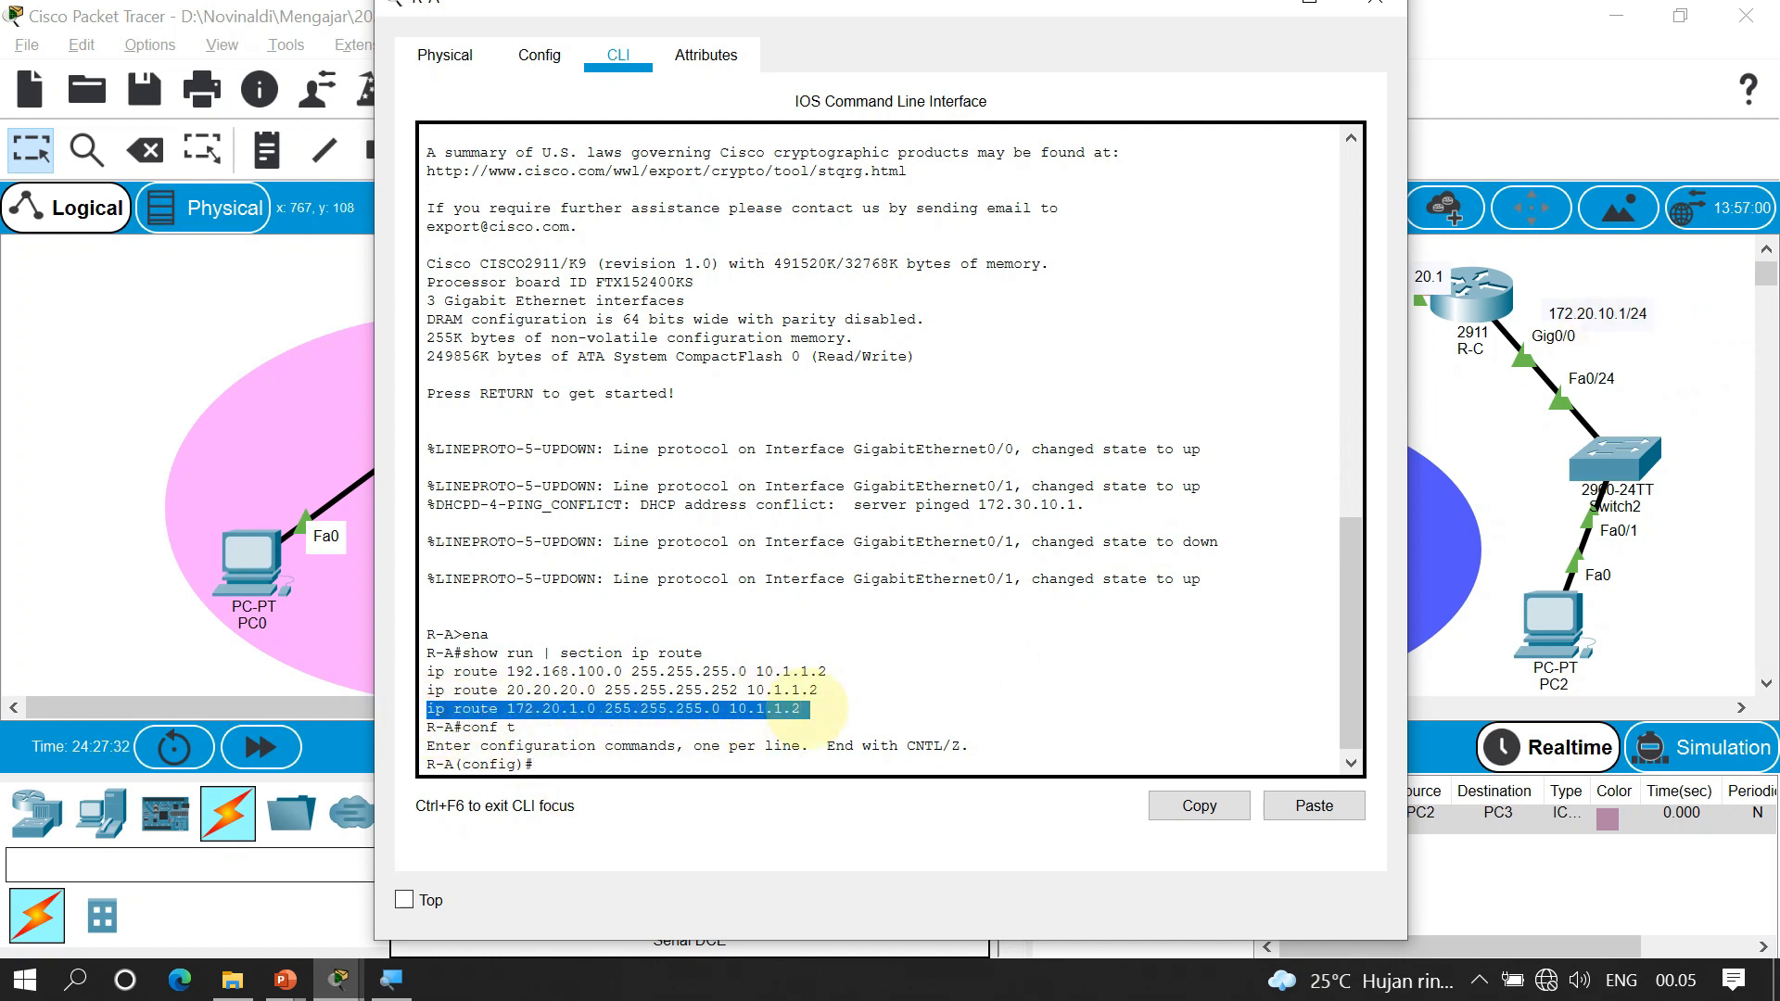
click(1196, 804)
click(598, 768)
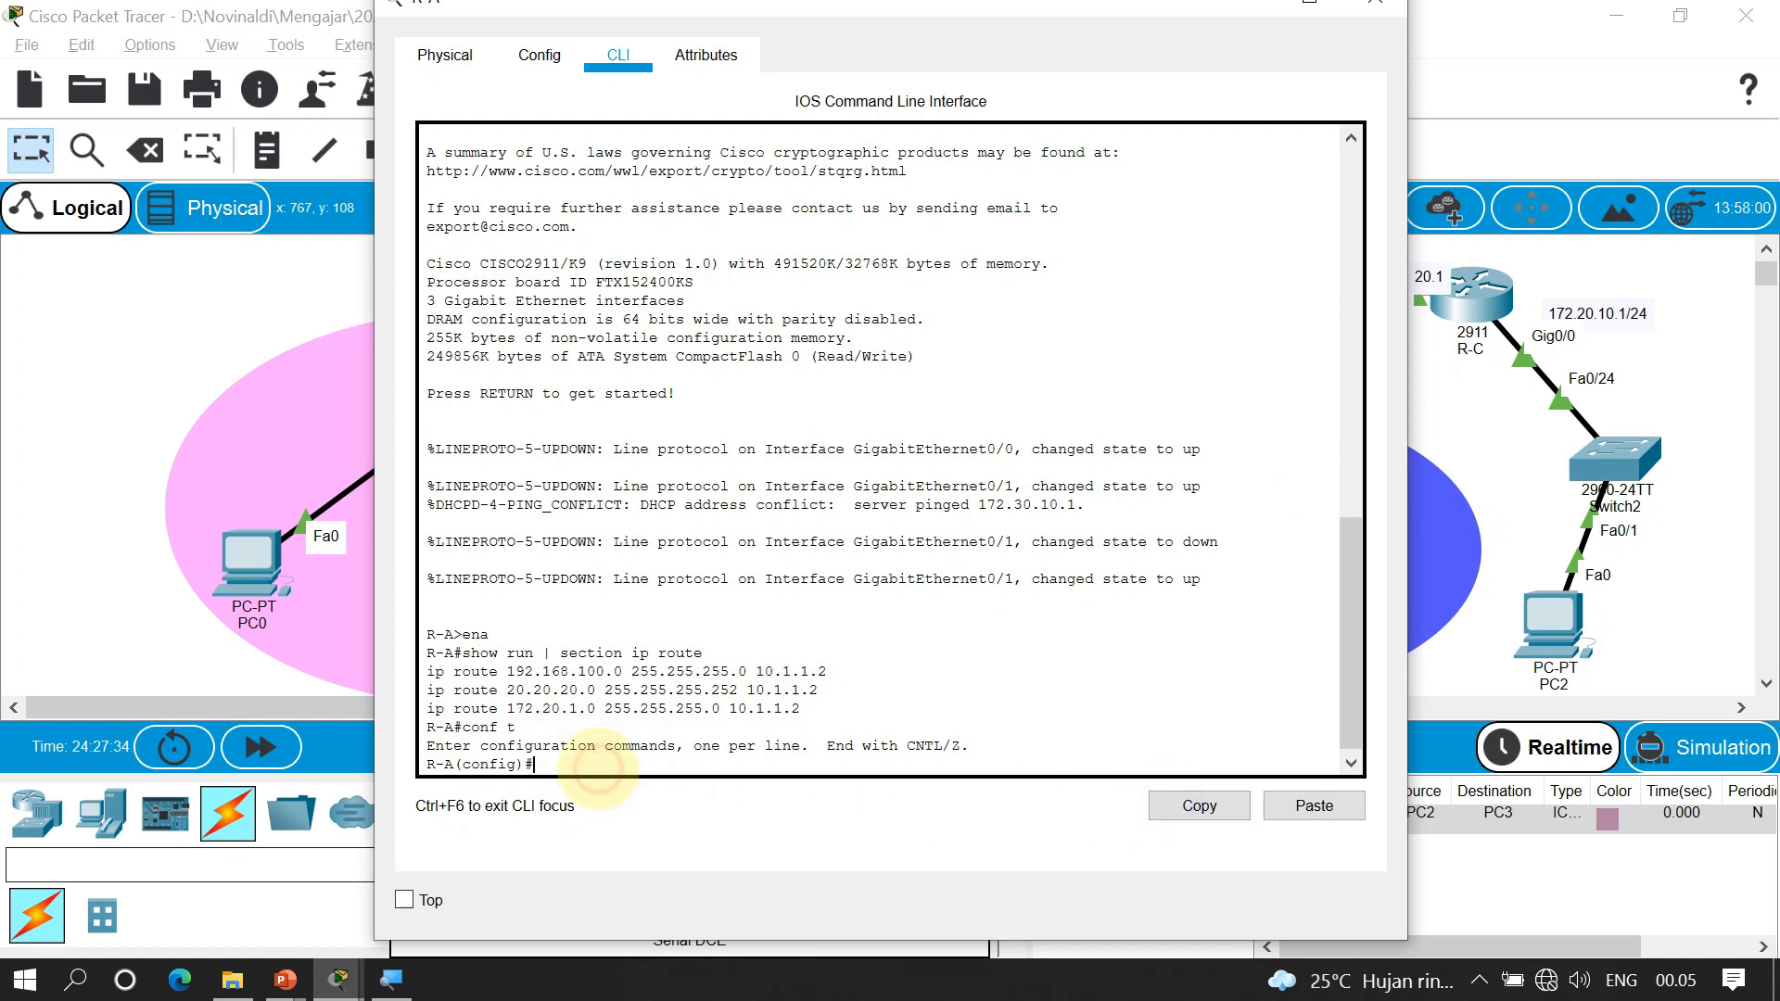
text(no)
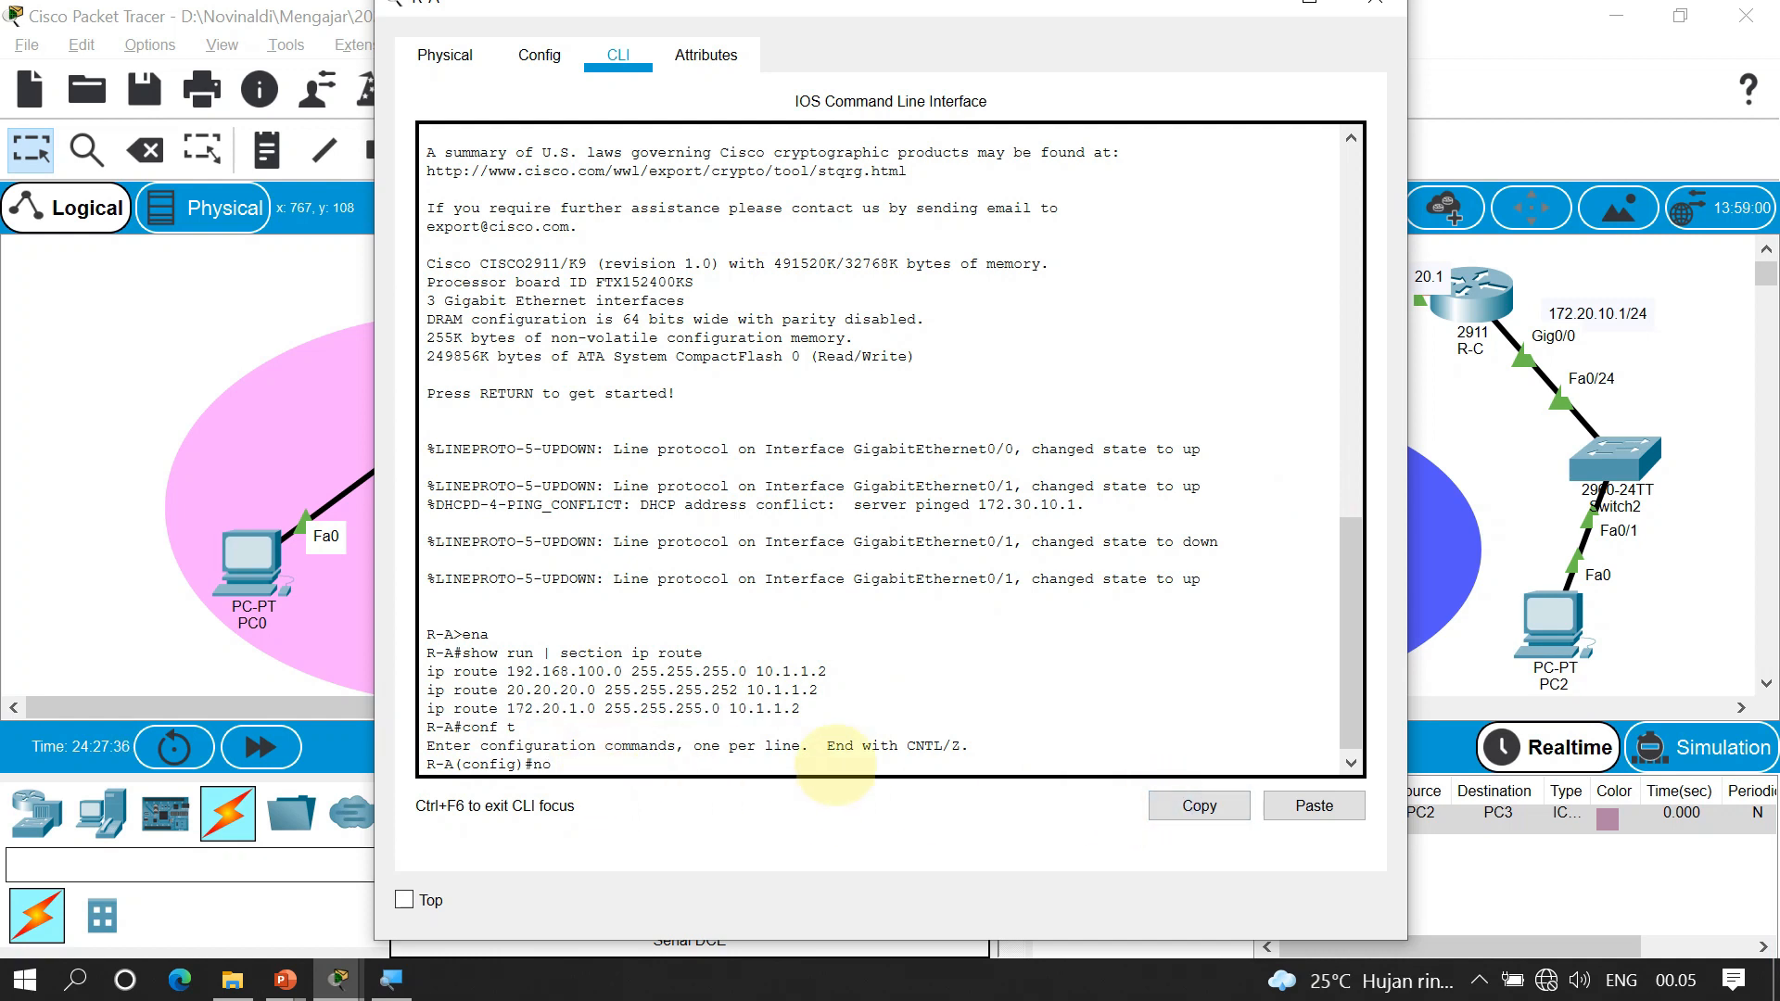
click(1314, 806)
key(Return)
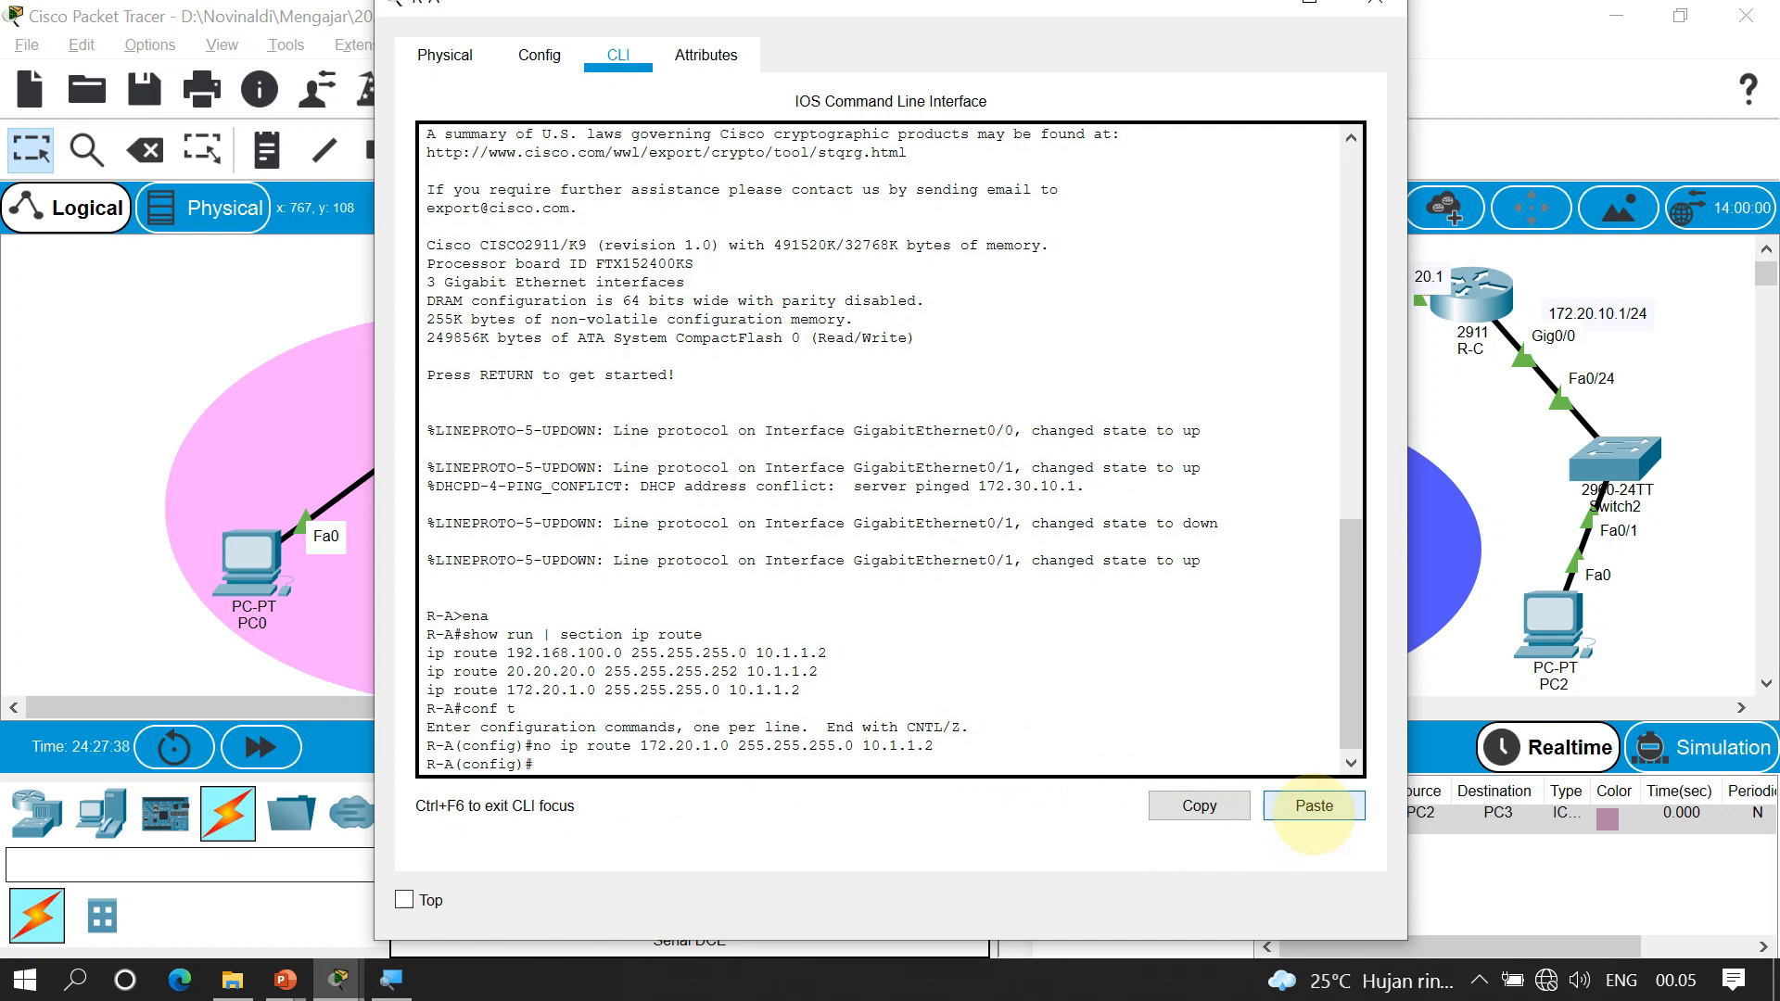
Add the corrected route to 172.20.10.0 255.255.255.0 via 10.1.1.2
key(Up)
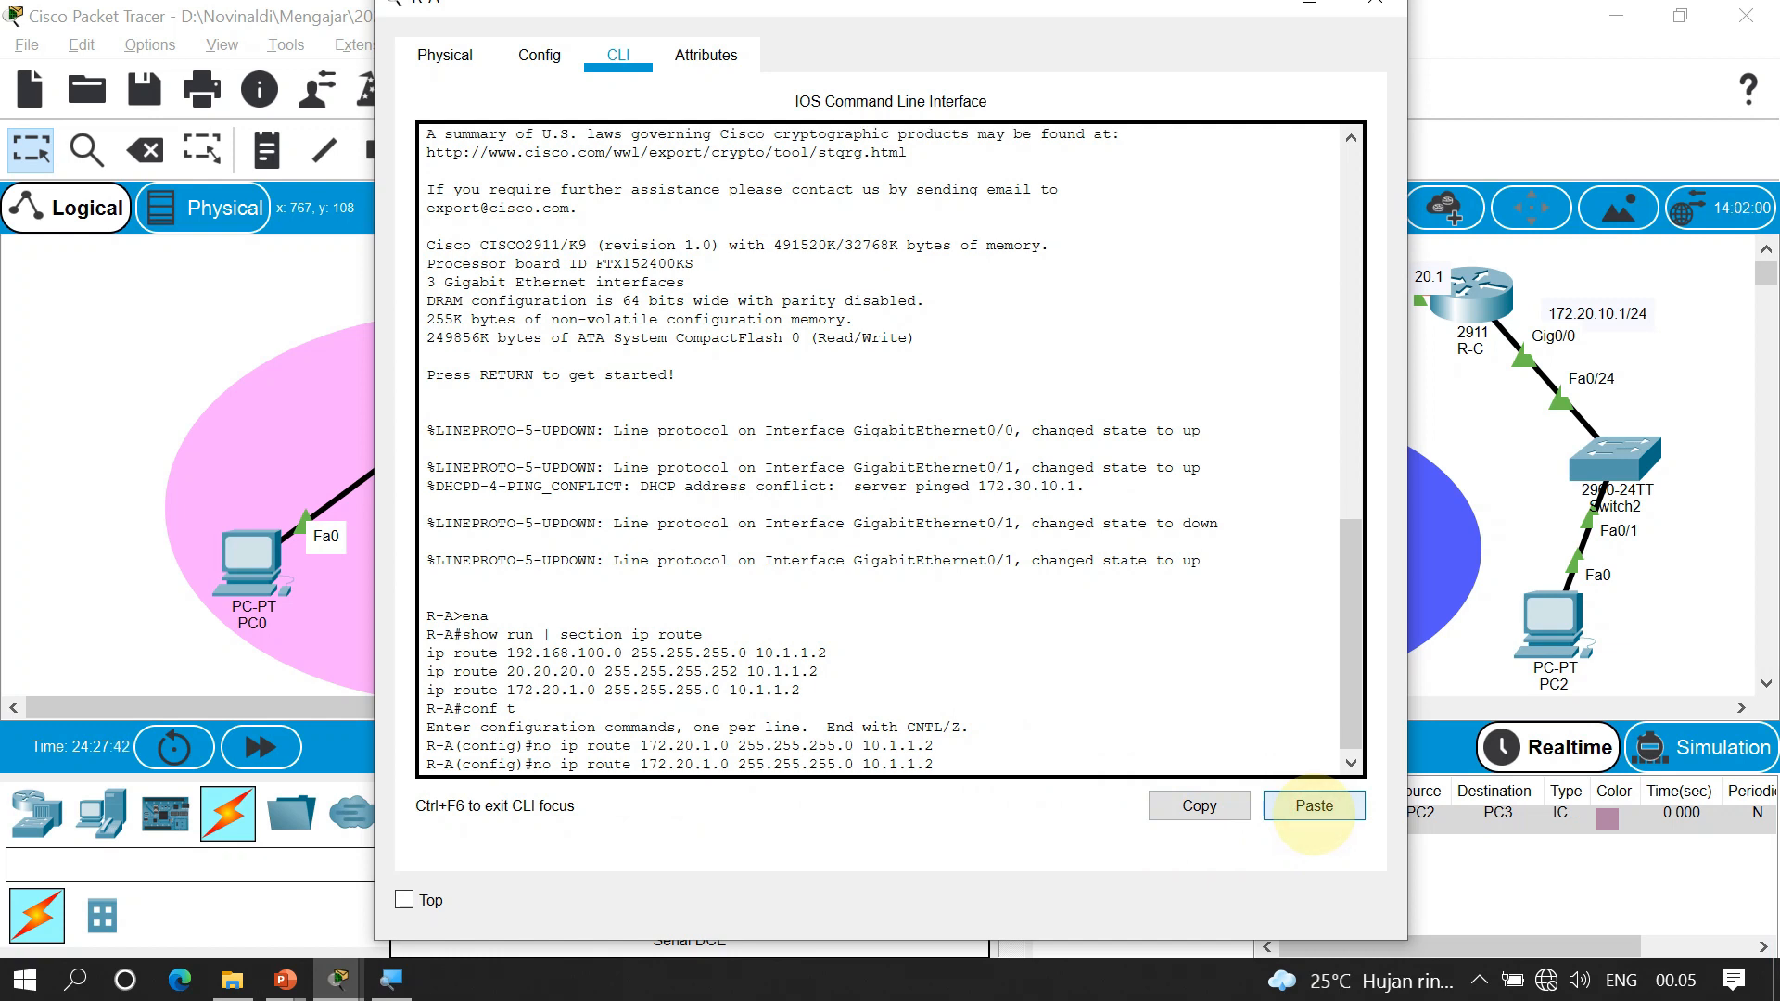
text(0)
key(Left)
key(Left)
key(Left)
key(Left)
key(Left)
key(Left)
key(Left)
key(Left)
key(Left)
key(Left)
key(Left)
key(Left)
key(Left)
key(Left)
key(Left)
key(BackSpace)
key(BackSpace)
key(BackSpace)
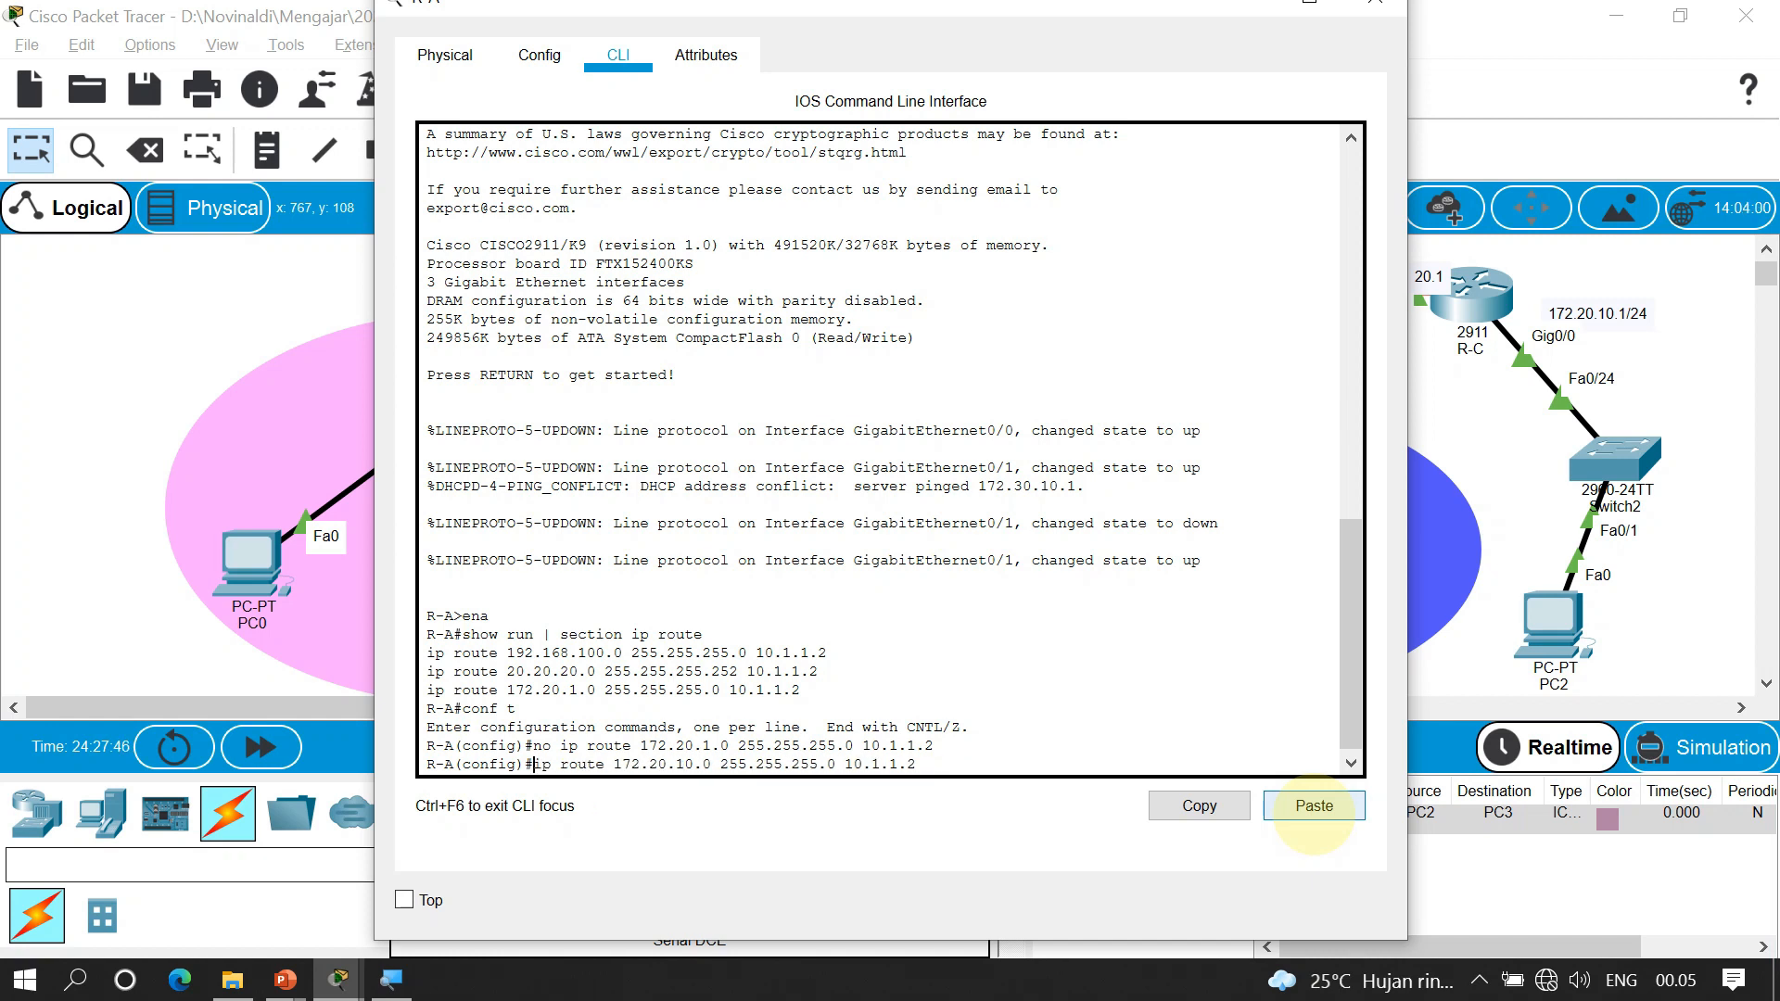
key(Return)
Exit configuration mode and re-run 'show run | section ip route' to verify R-A's routes
text(exit)
key(Return)
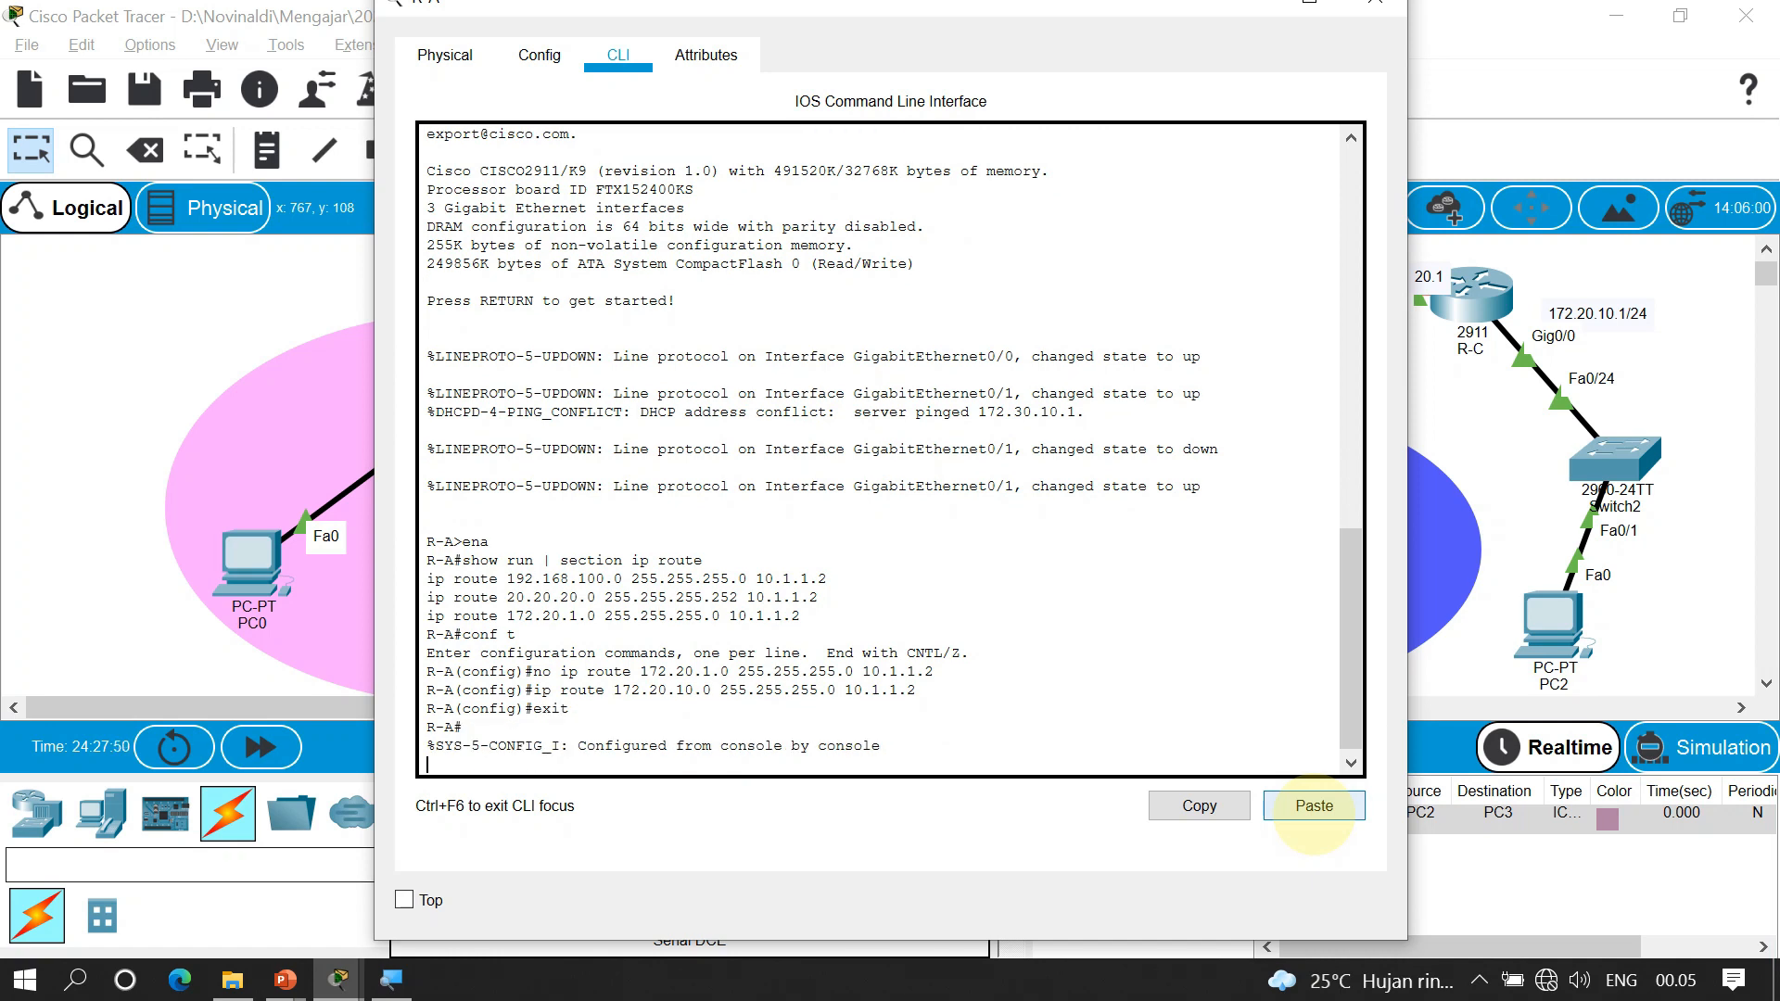
key(Return)
key(Up)
key(Up)
key(Return)
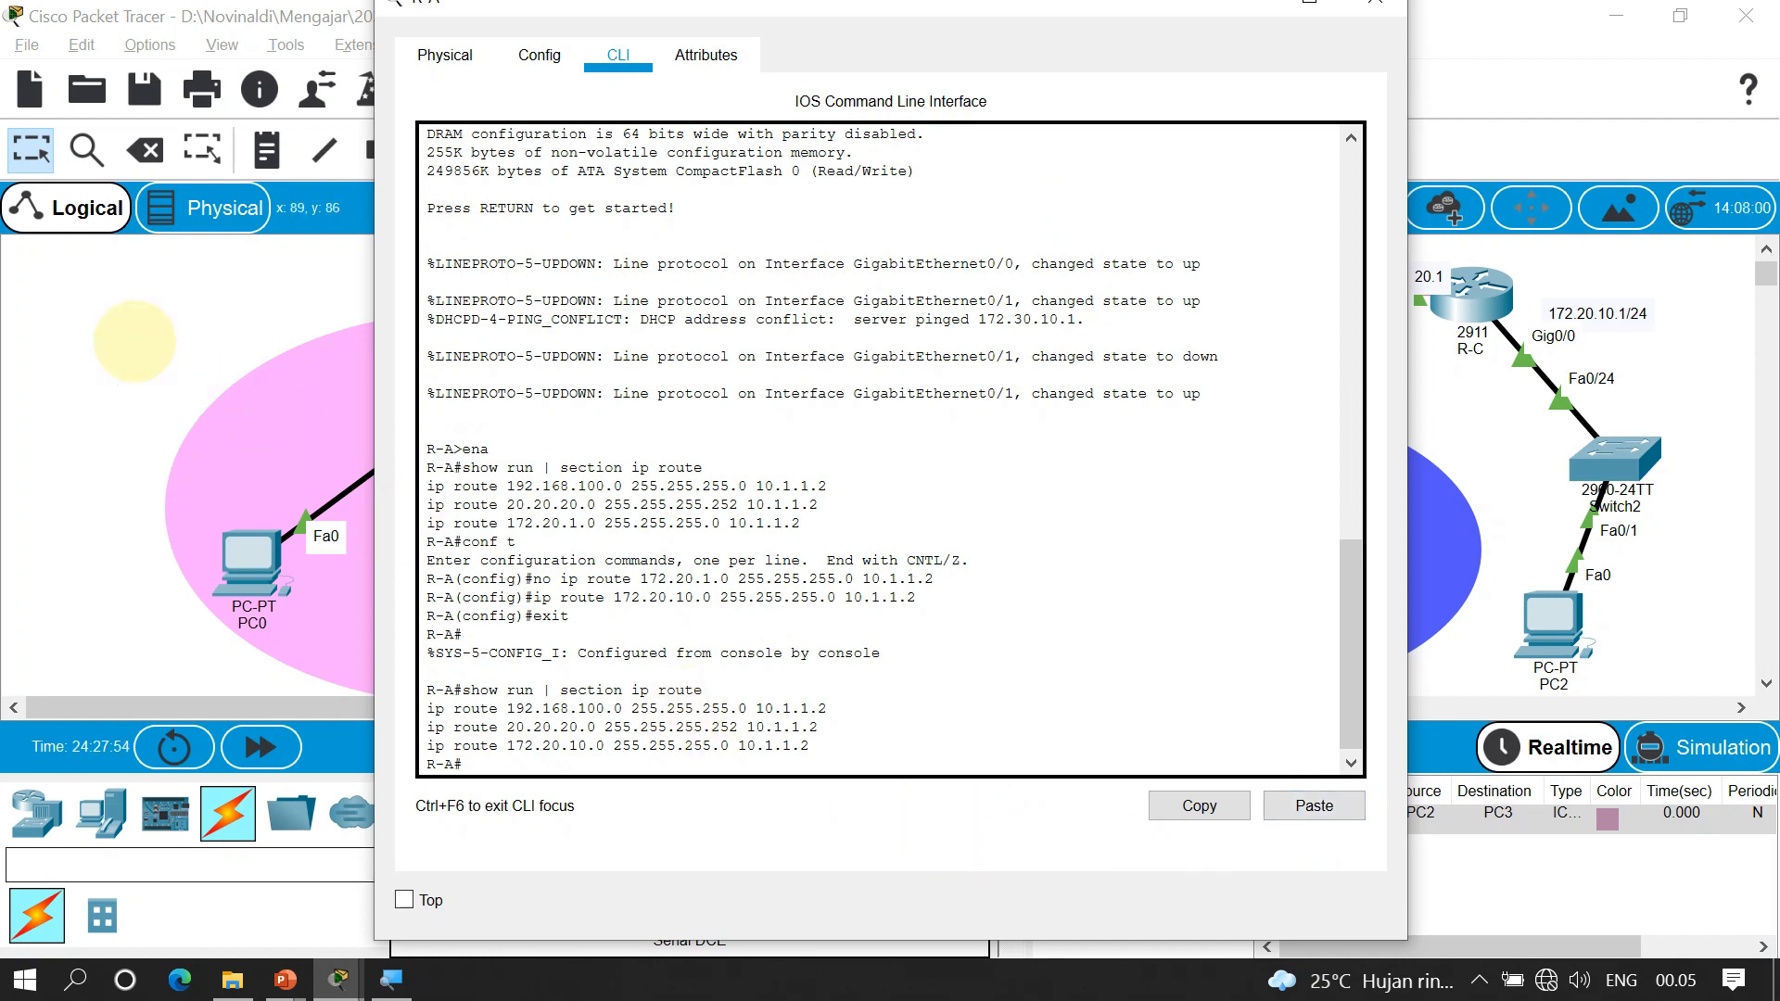
click(118, 348)
Ping PC3, PC1 and PC0 from PC2, confirm all succeed, then delete the scenario list
key(p)
click(1567, 626)
click(693, 542)
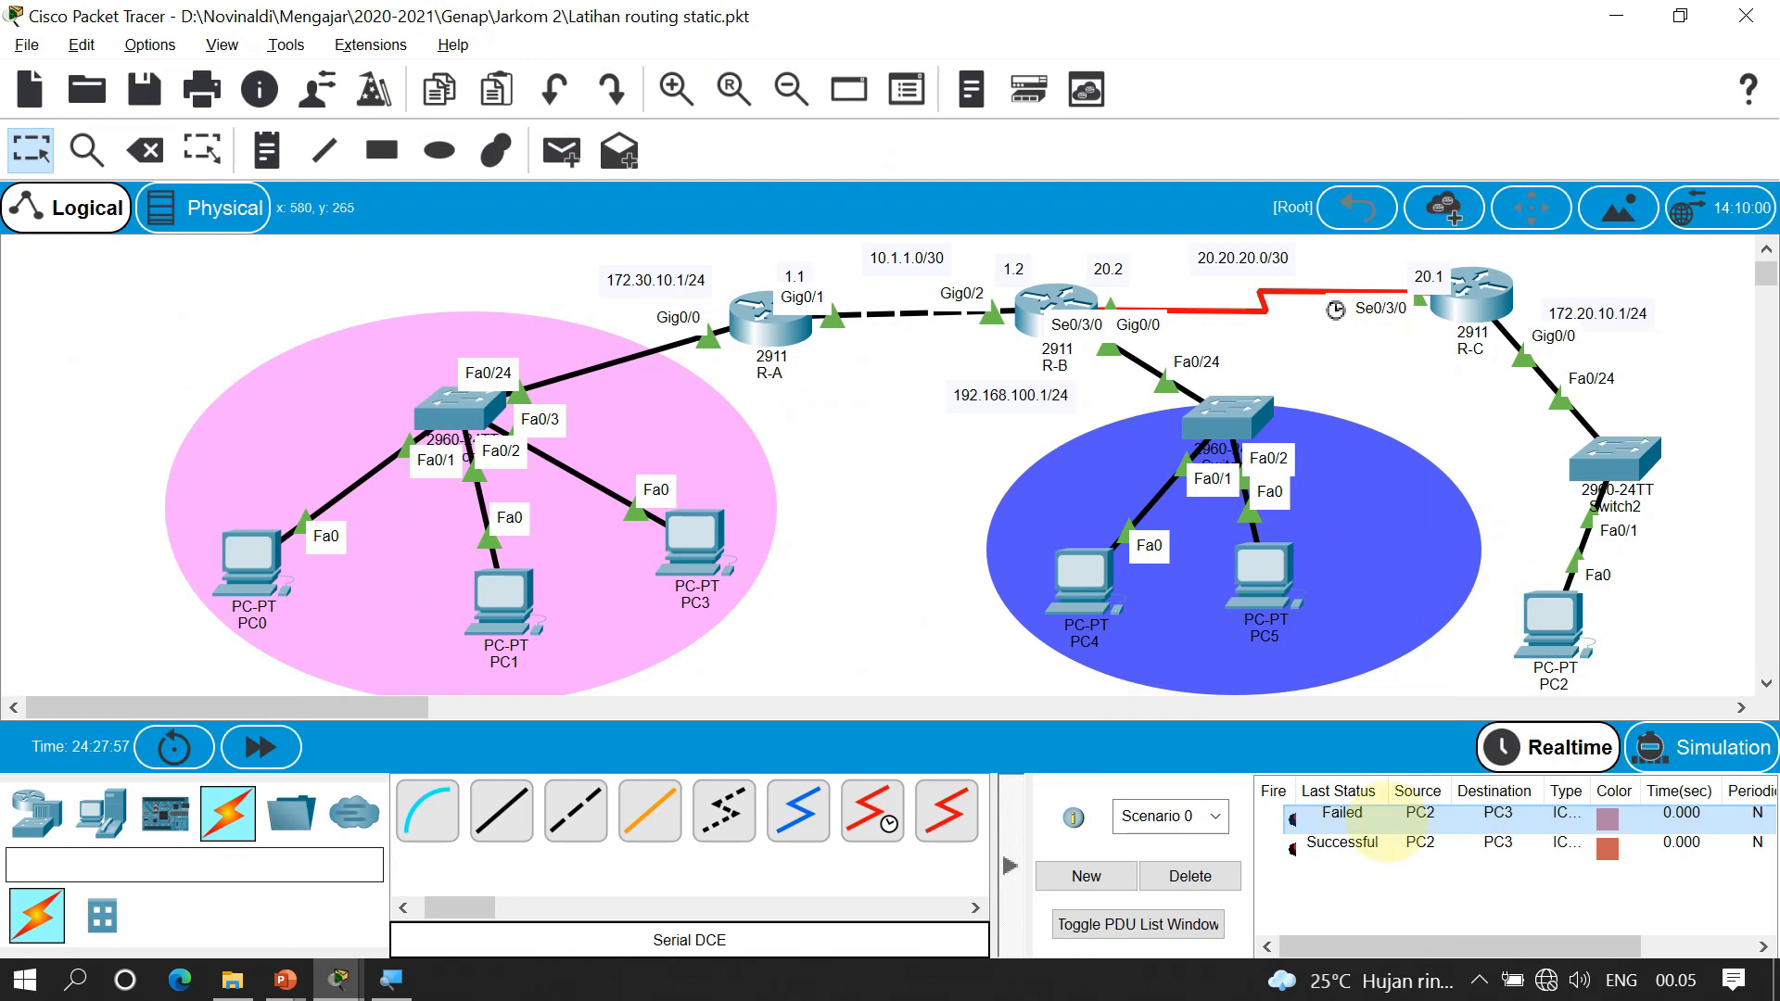
click(1564, 612)
click(501, 598)
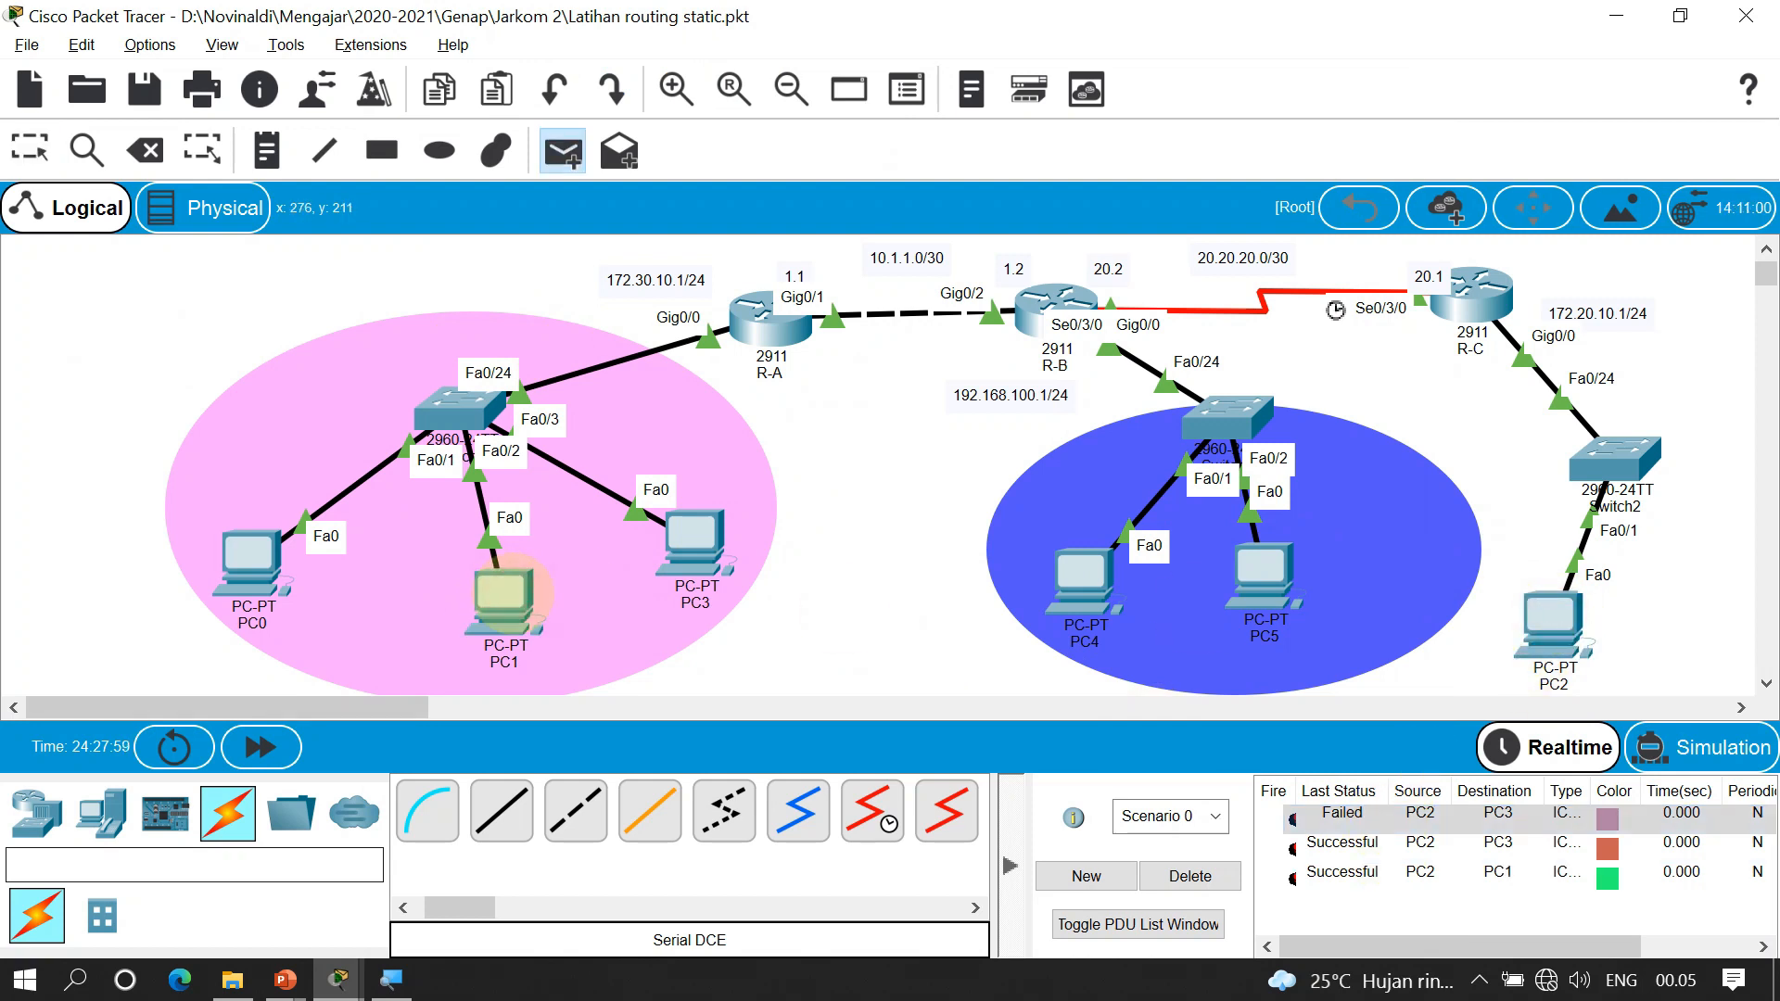
click(1558, 616)
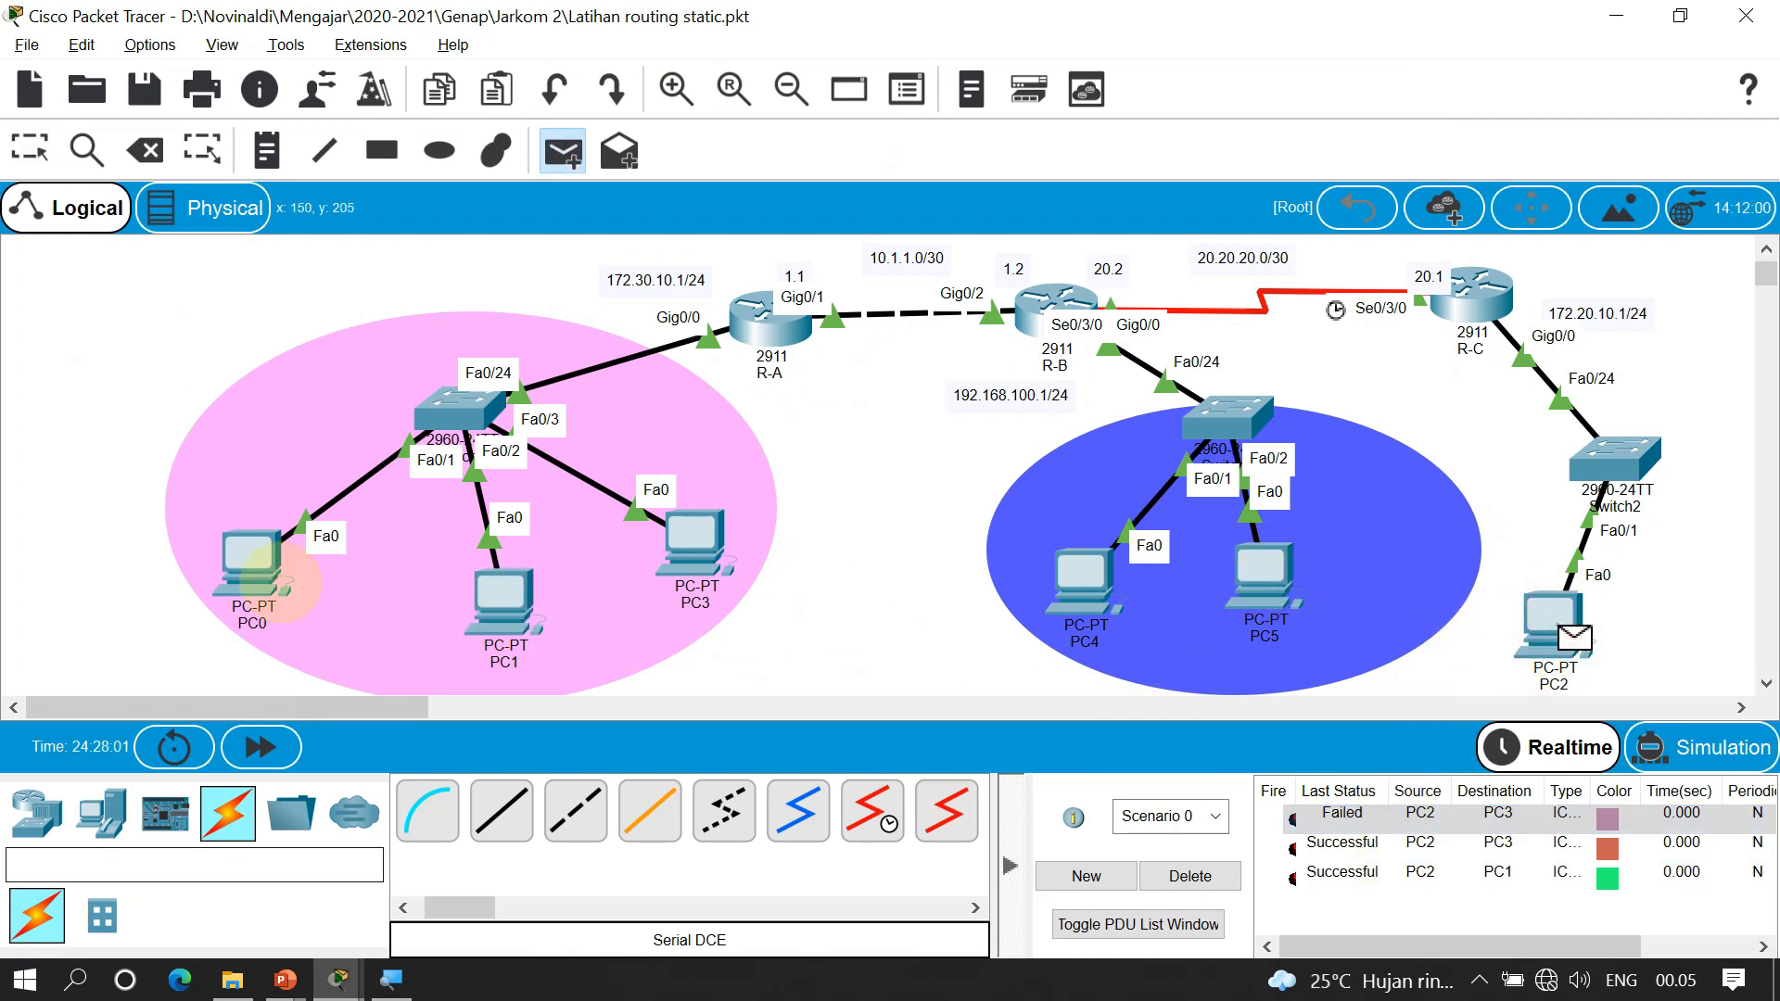
click(253, 584)
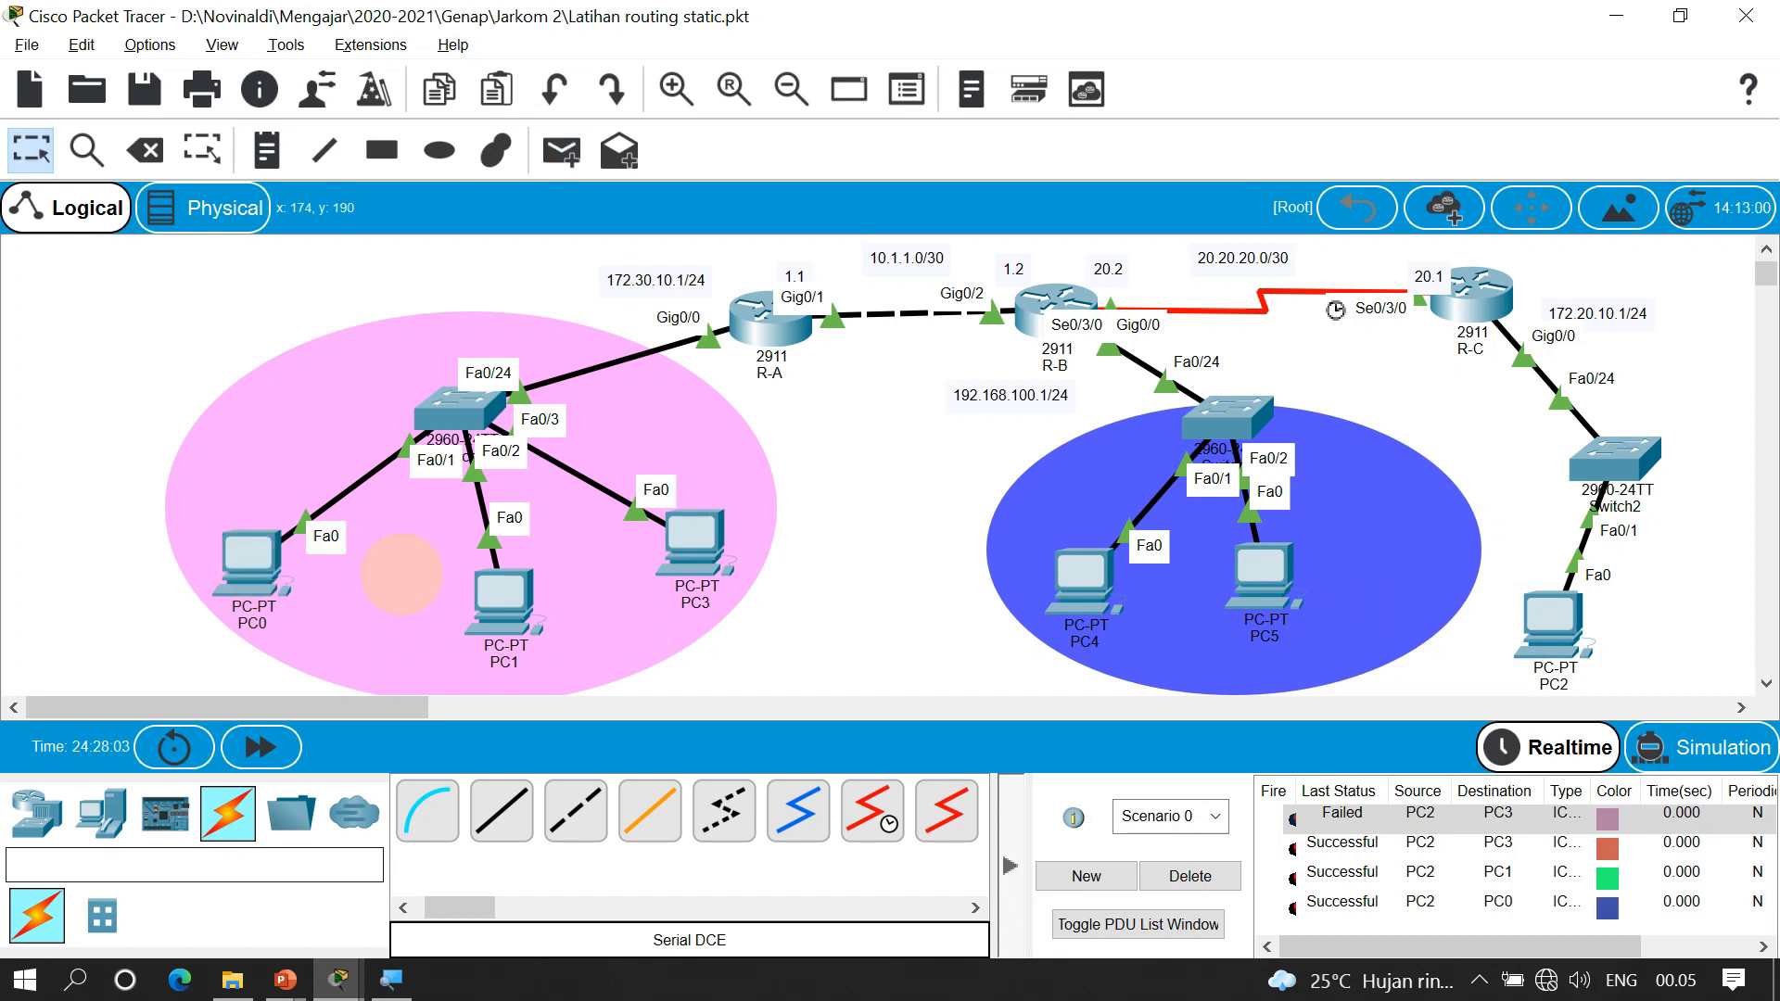
click(1173, 876)
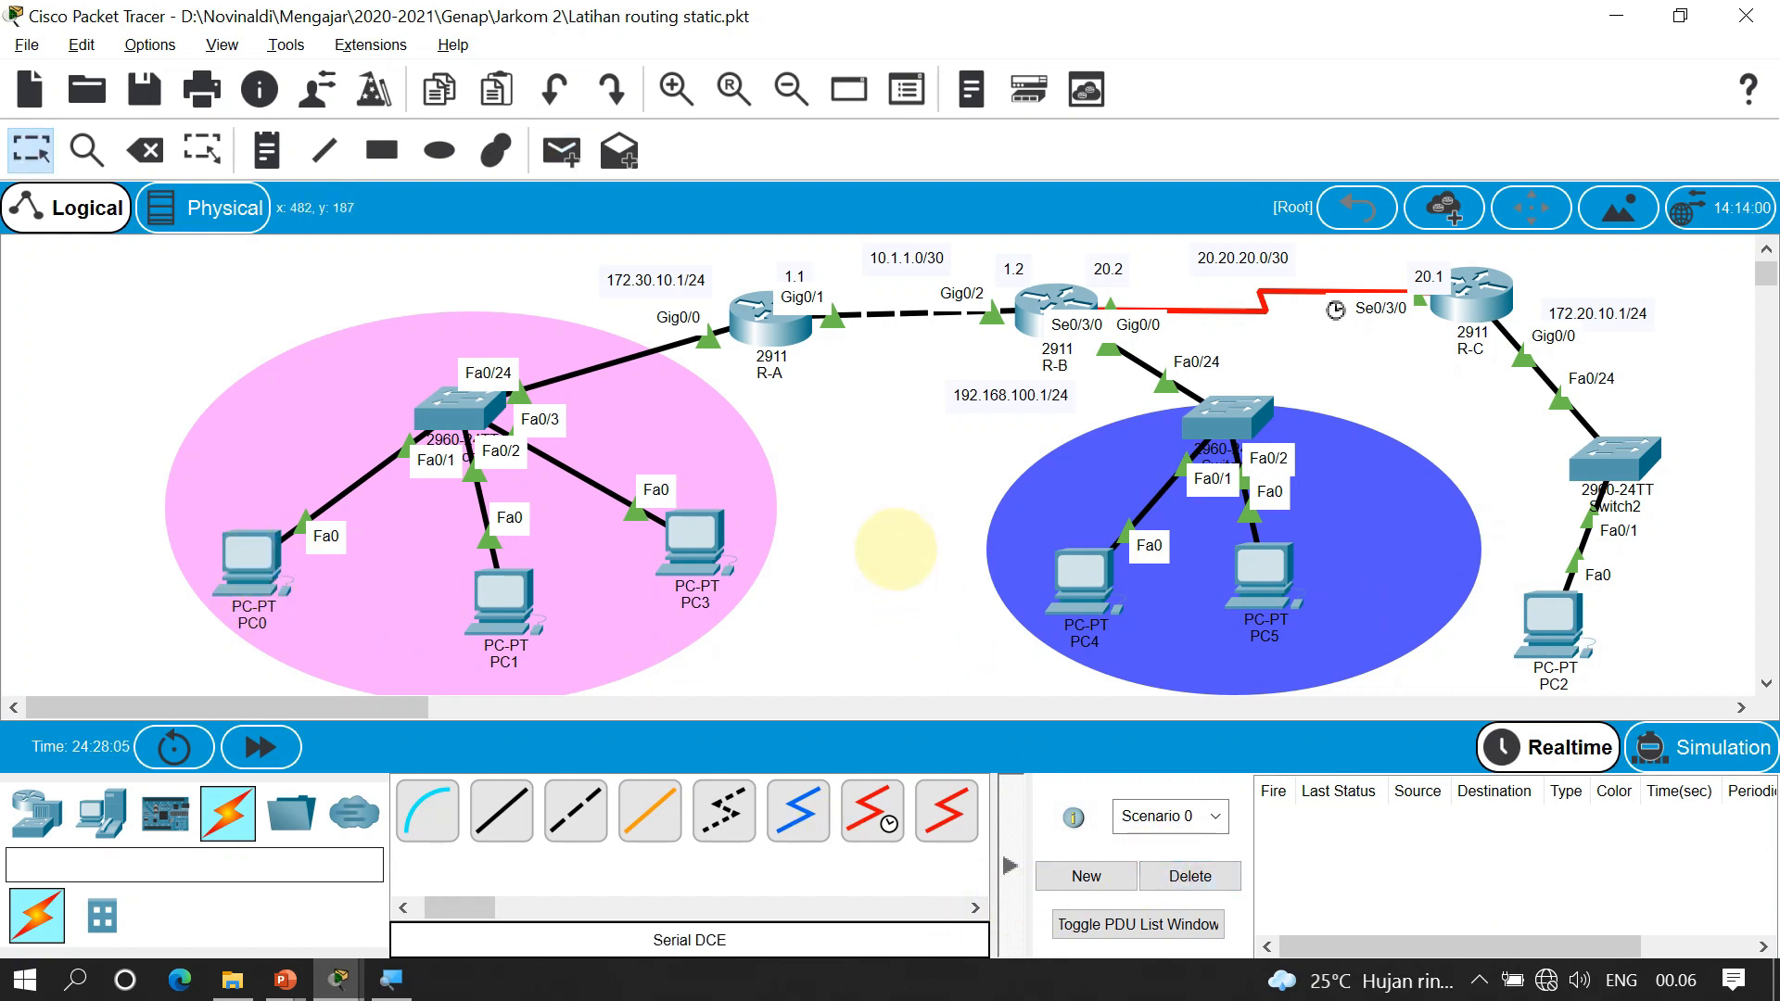
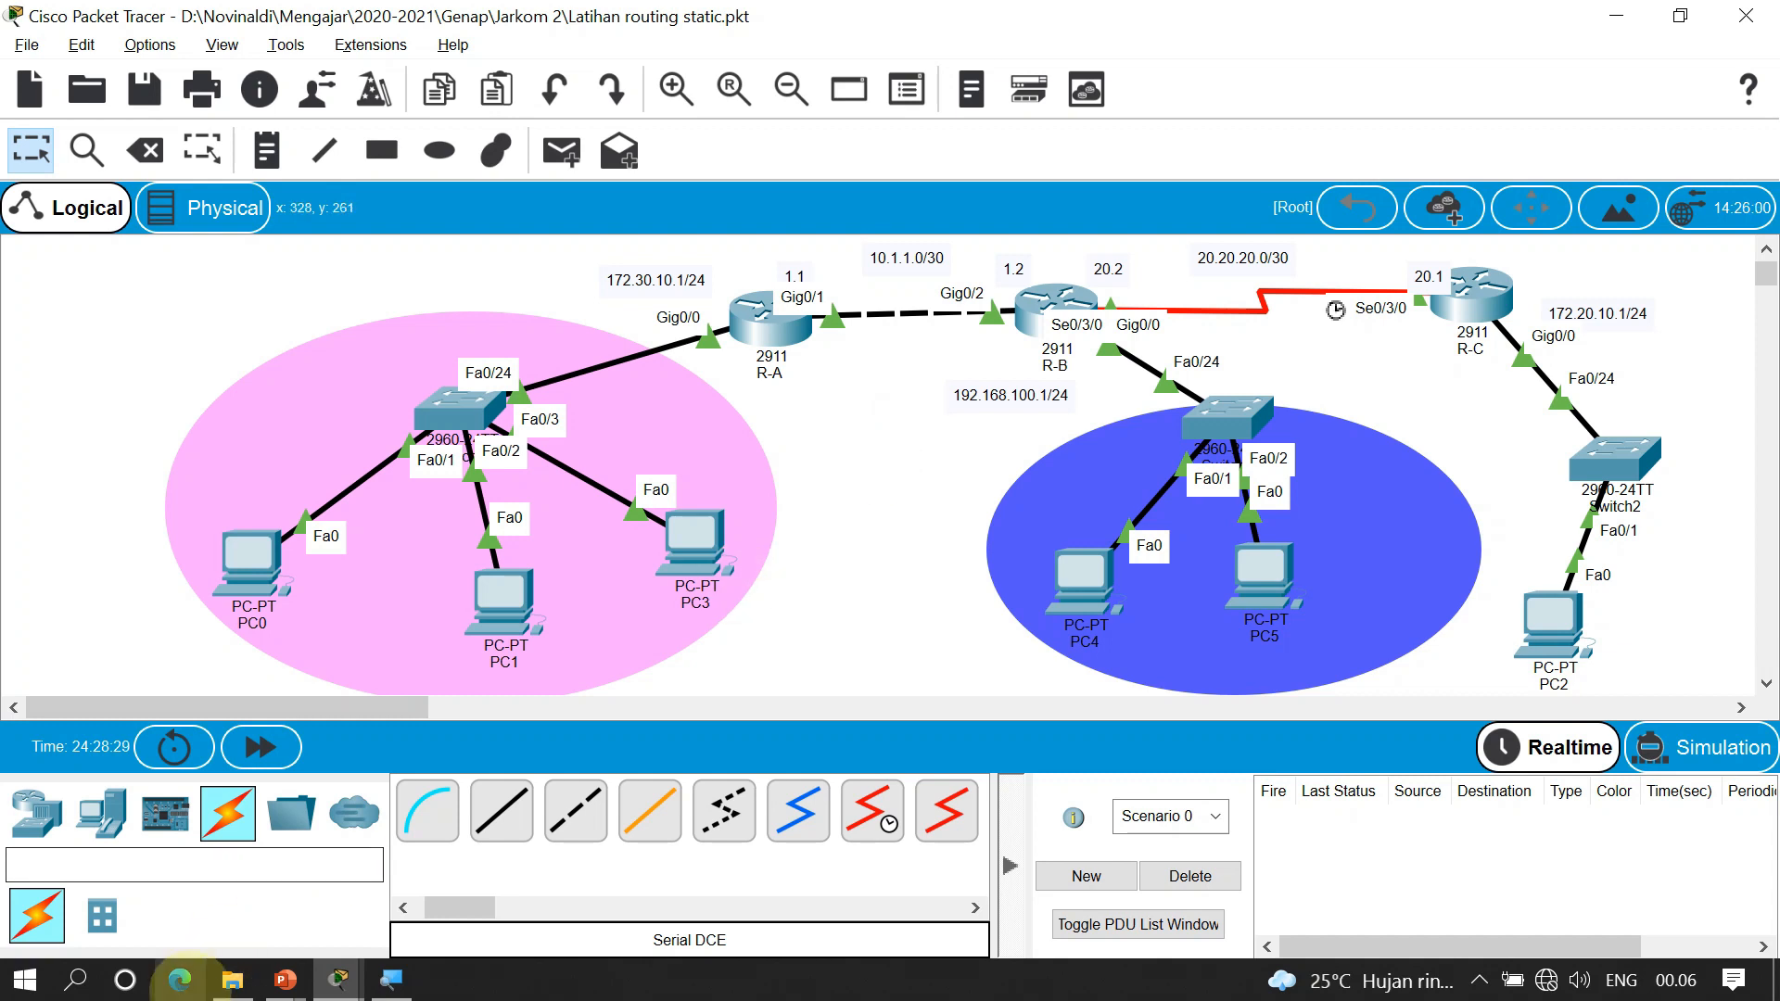
Leave the Packet Tracer topology and show all open windows in Task View
key(super+Tab)
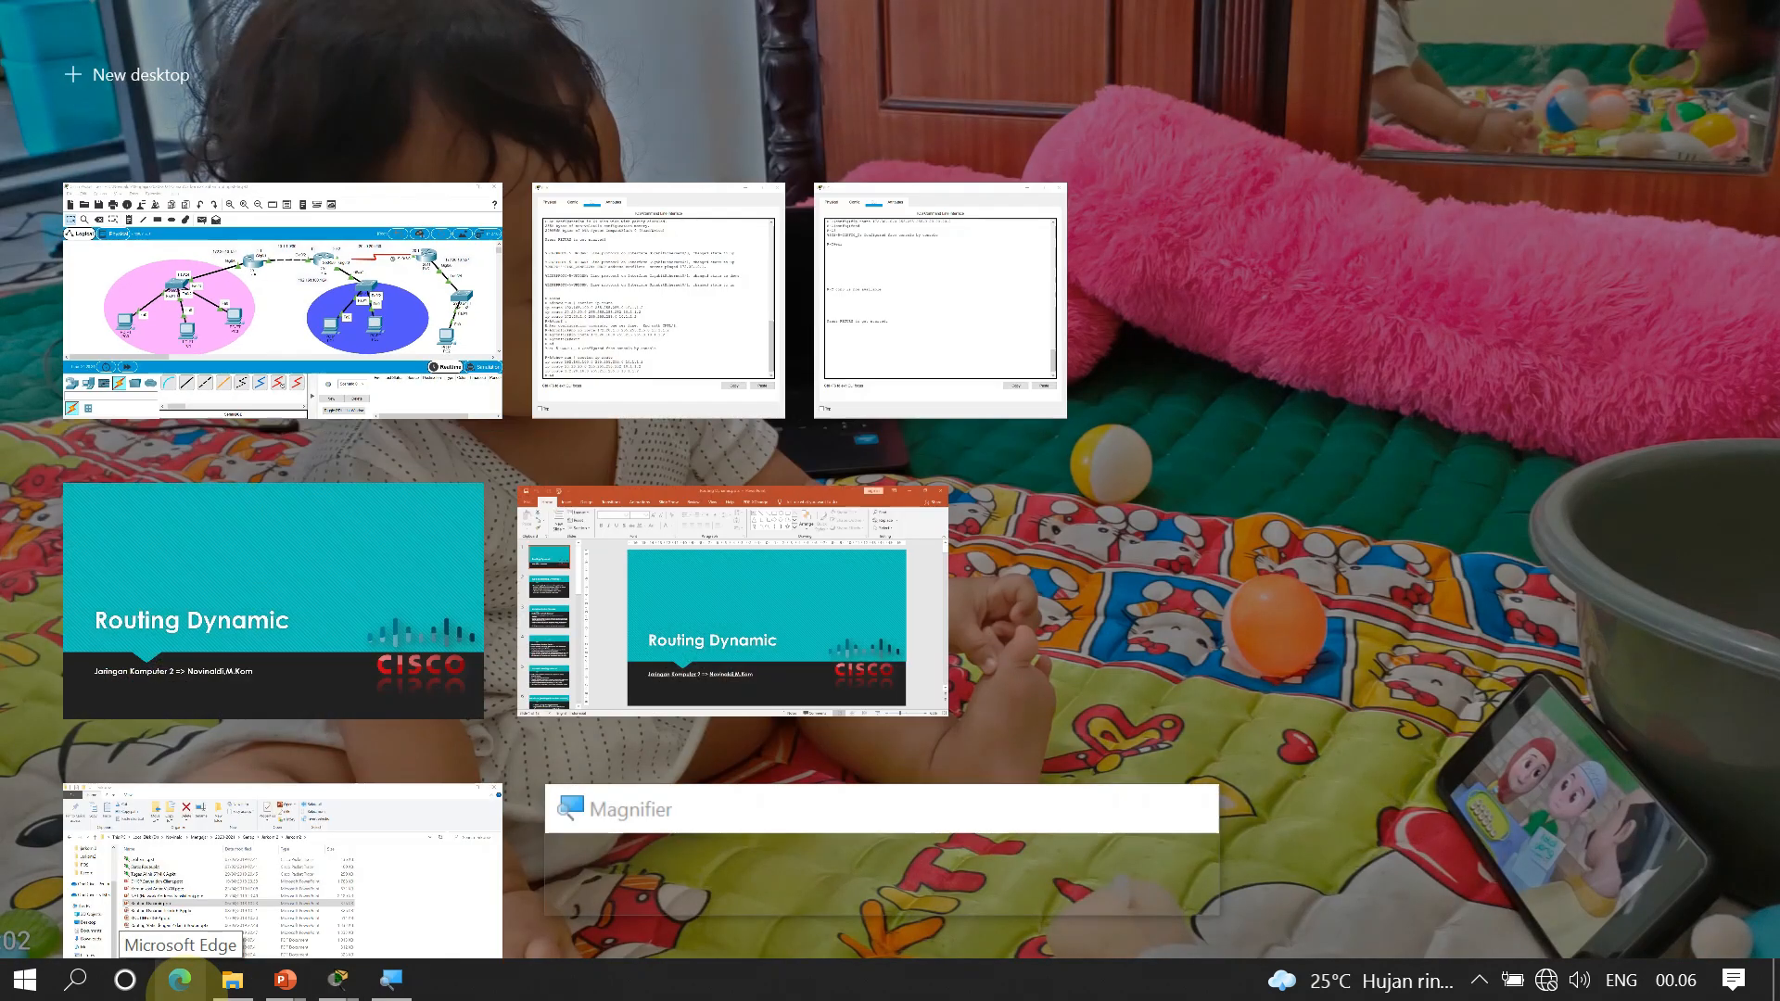
Present the Routing Dynamic slides through RIP to 'Konfigurasi pada Router-A', then end the show
click(350, 558)
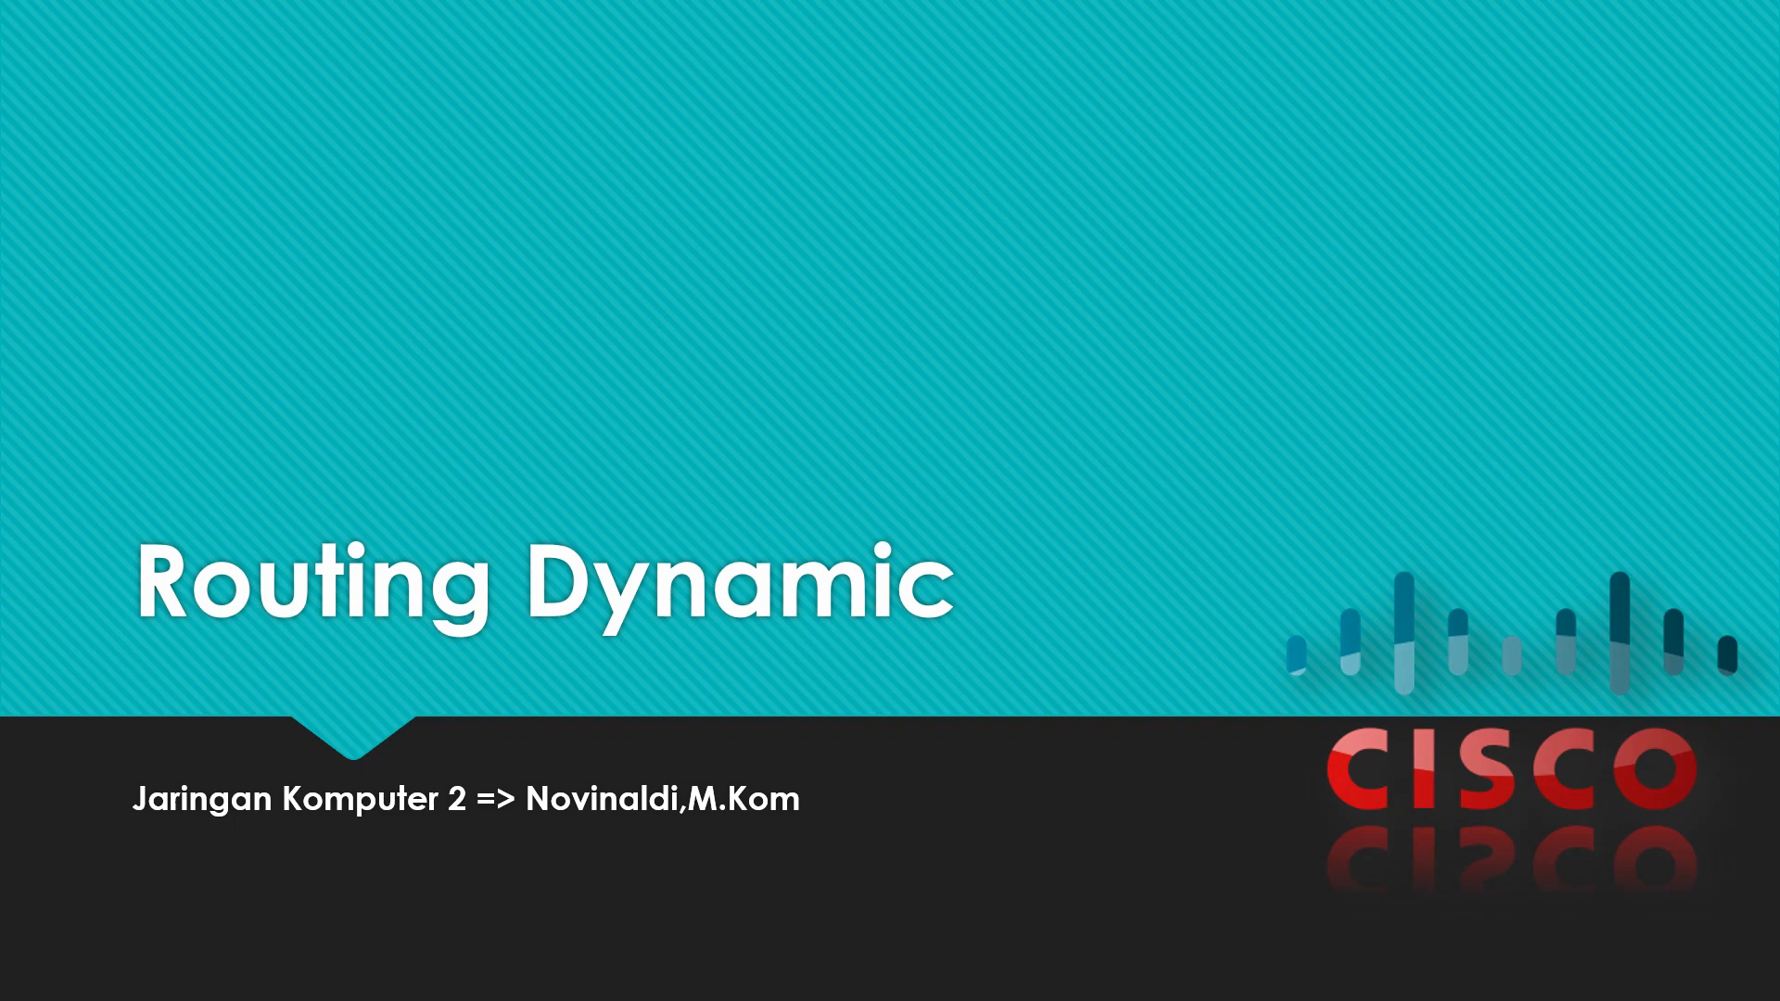
key(Right)
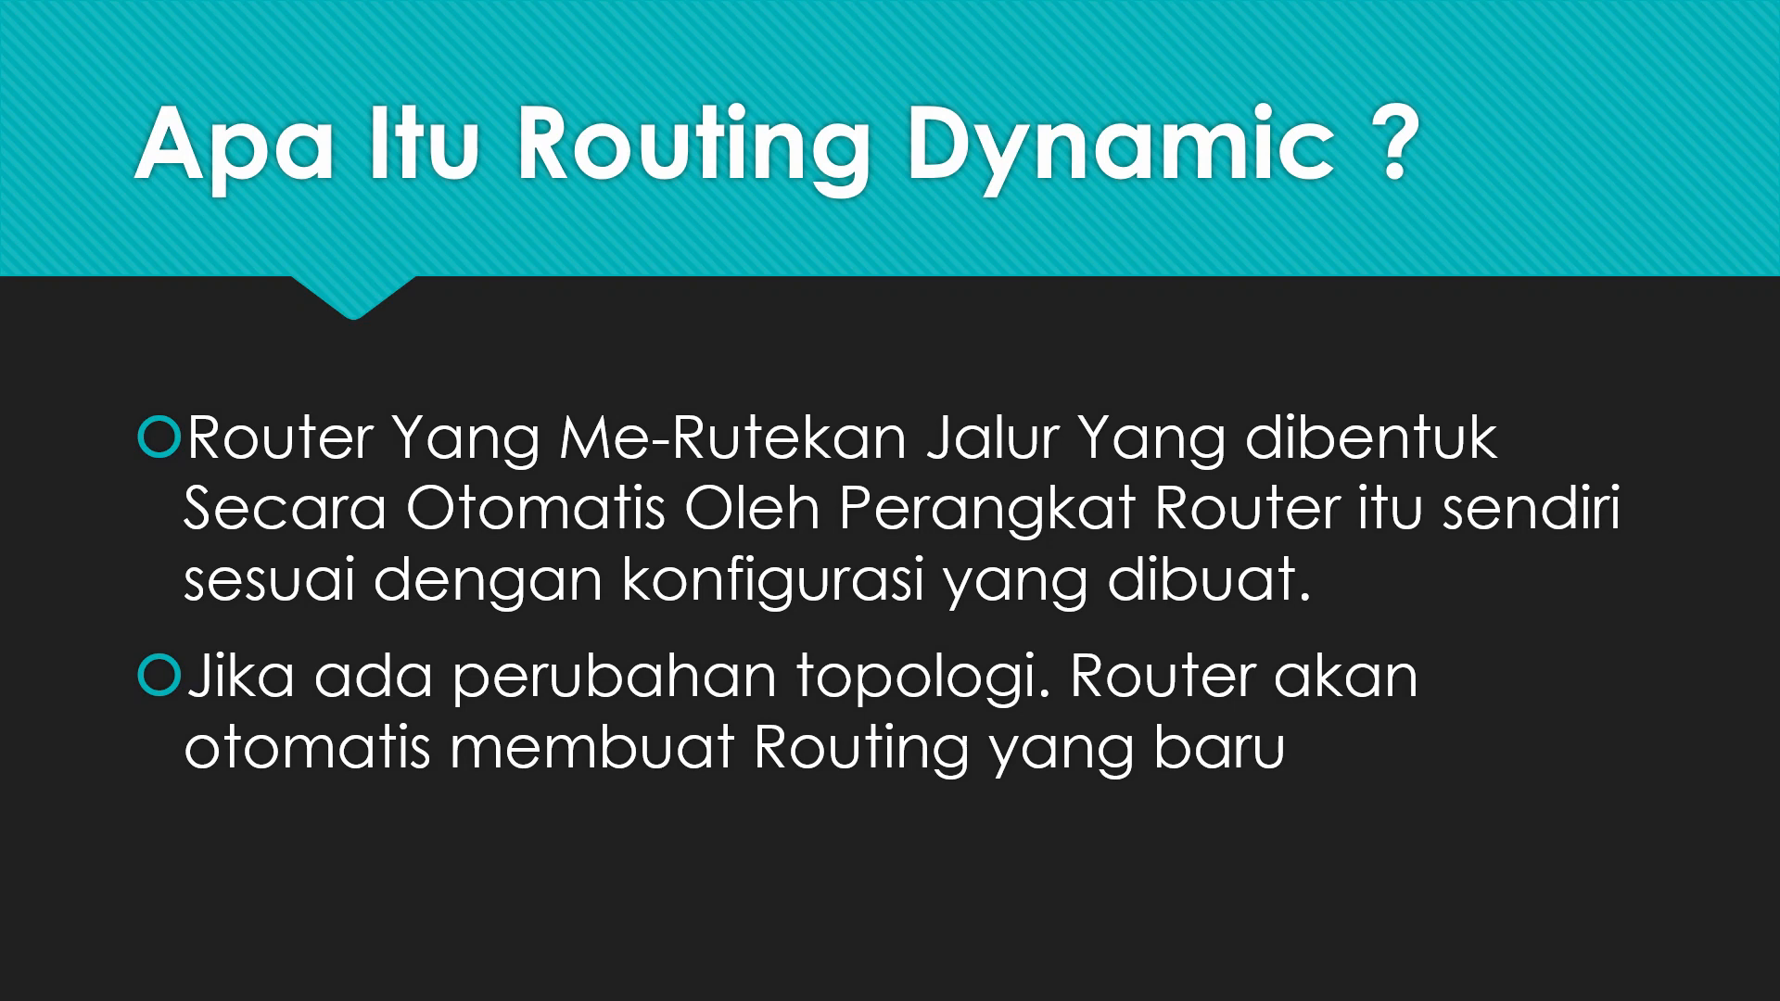
key(Right)
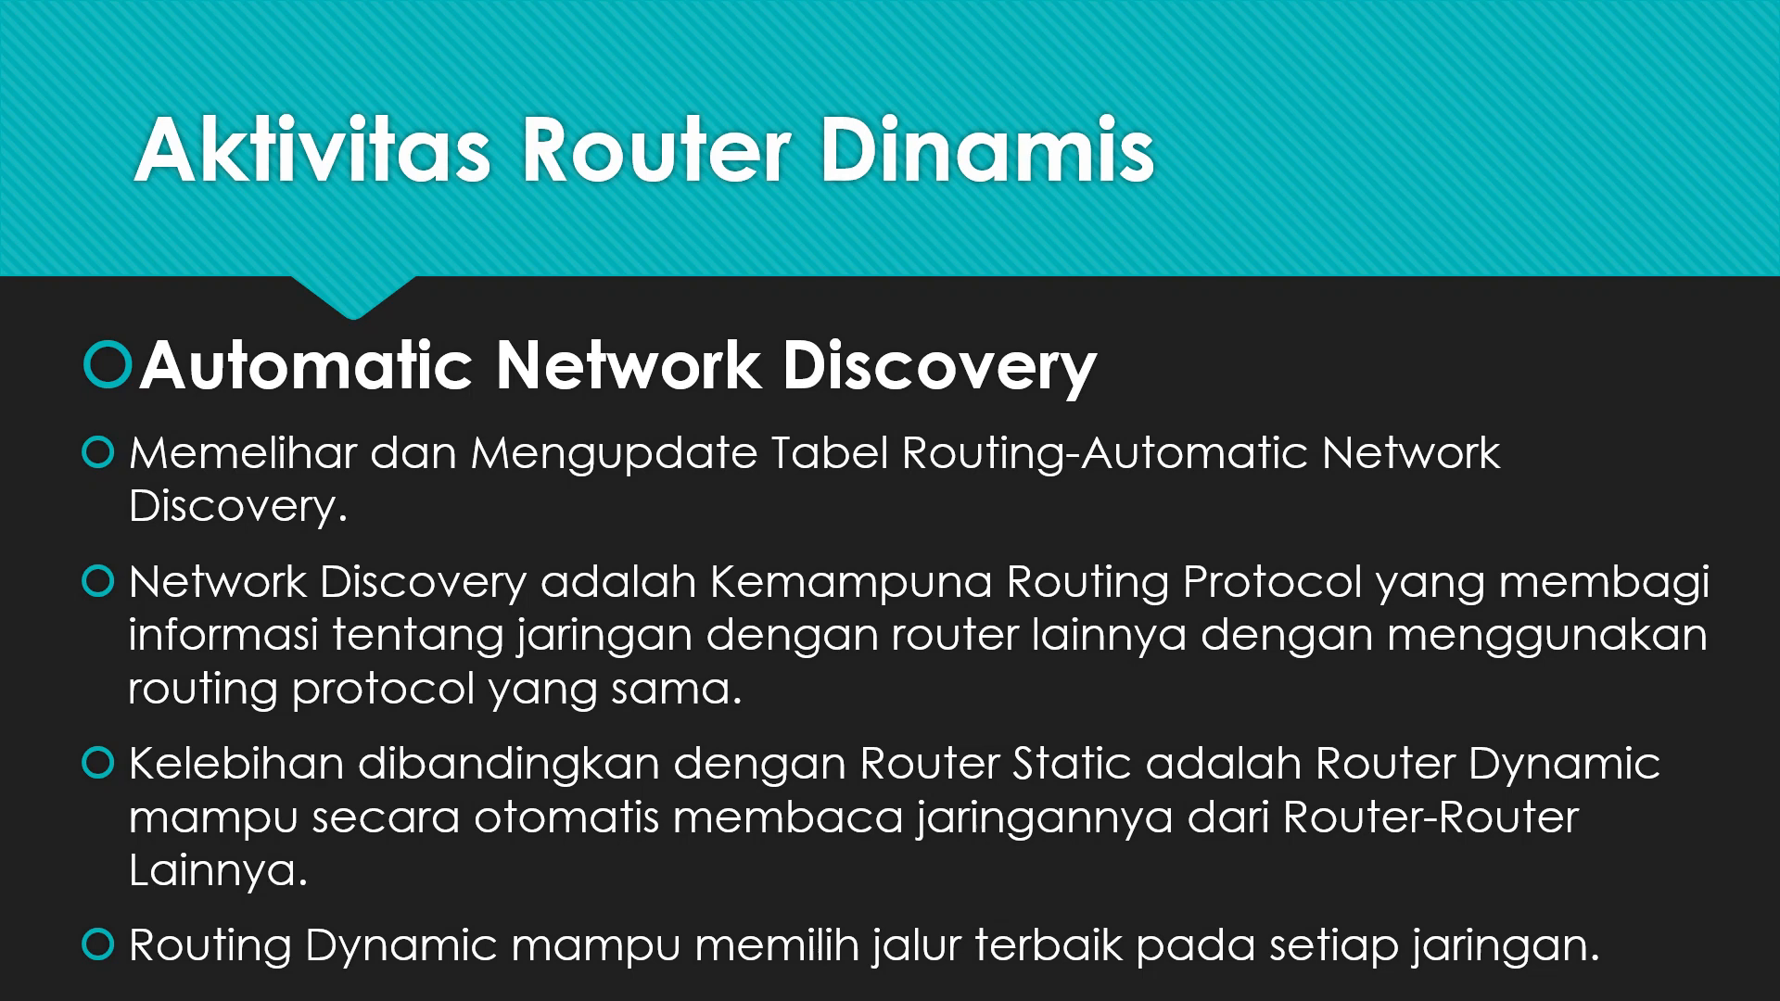
key(Right)
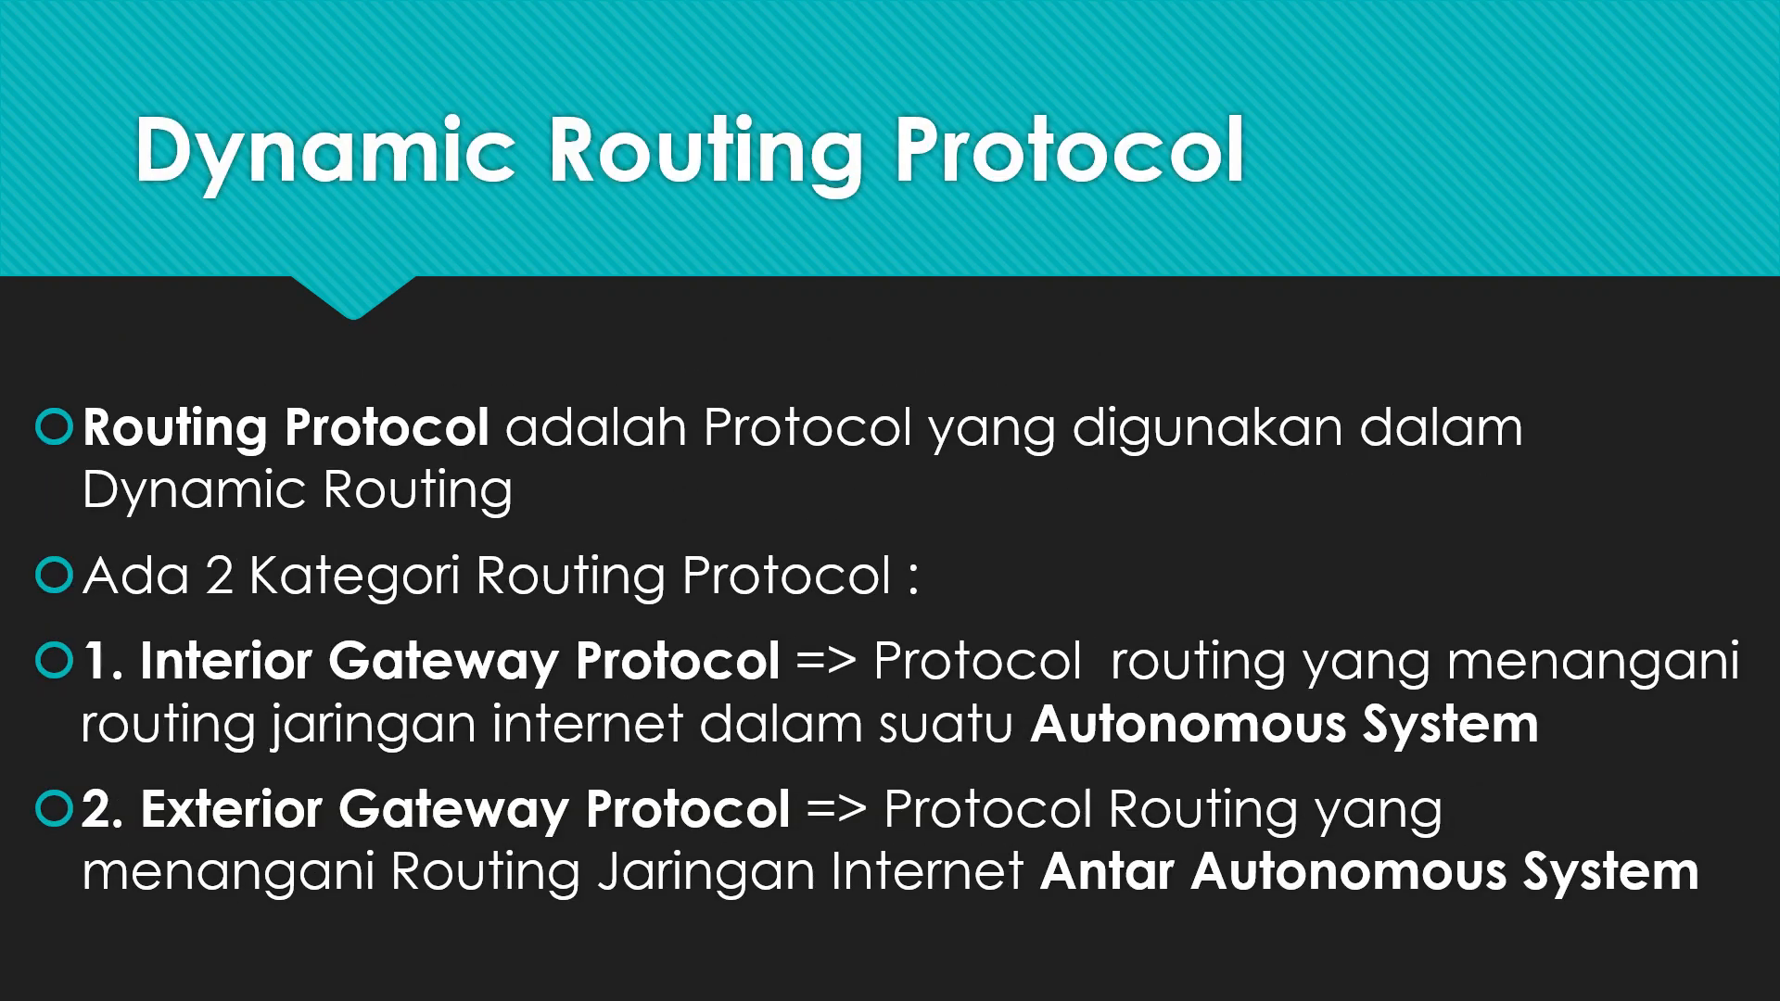
key(Right)
key(Right)
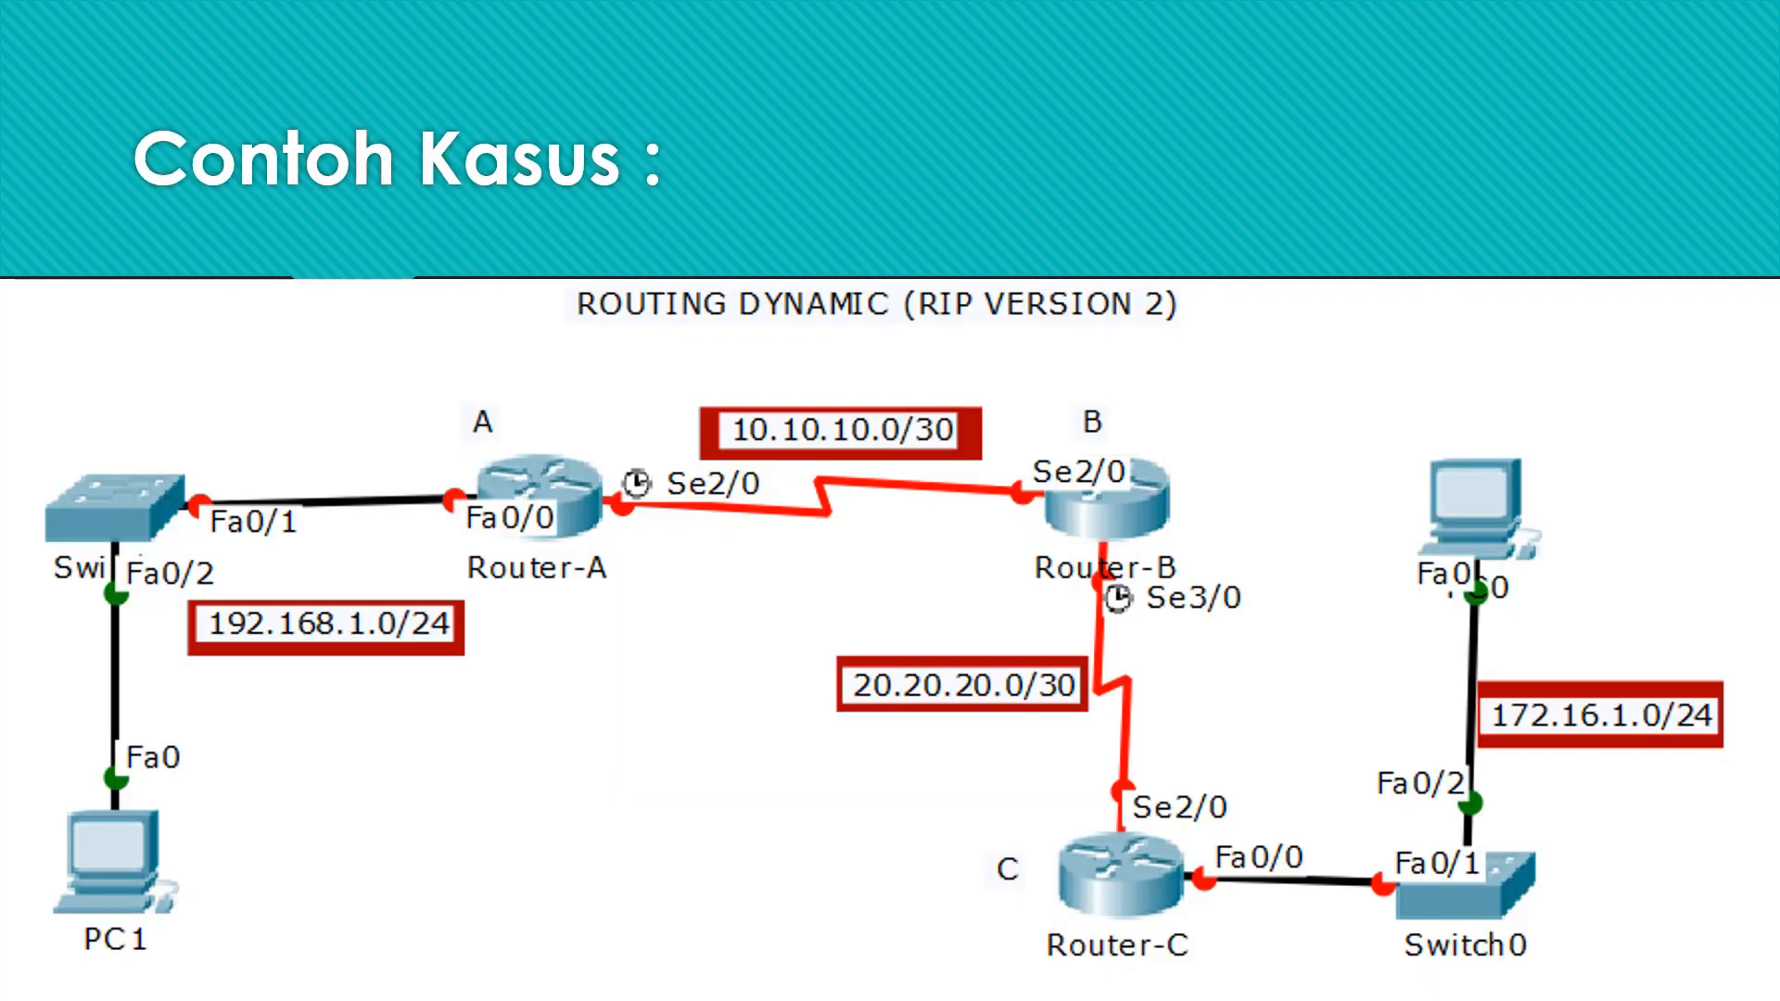
key(Left)
key(Left)
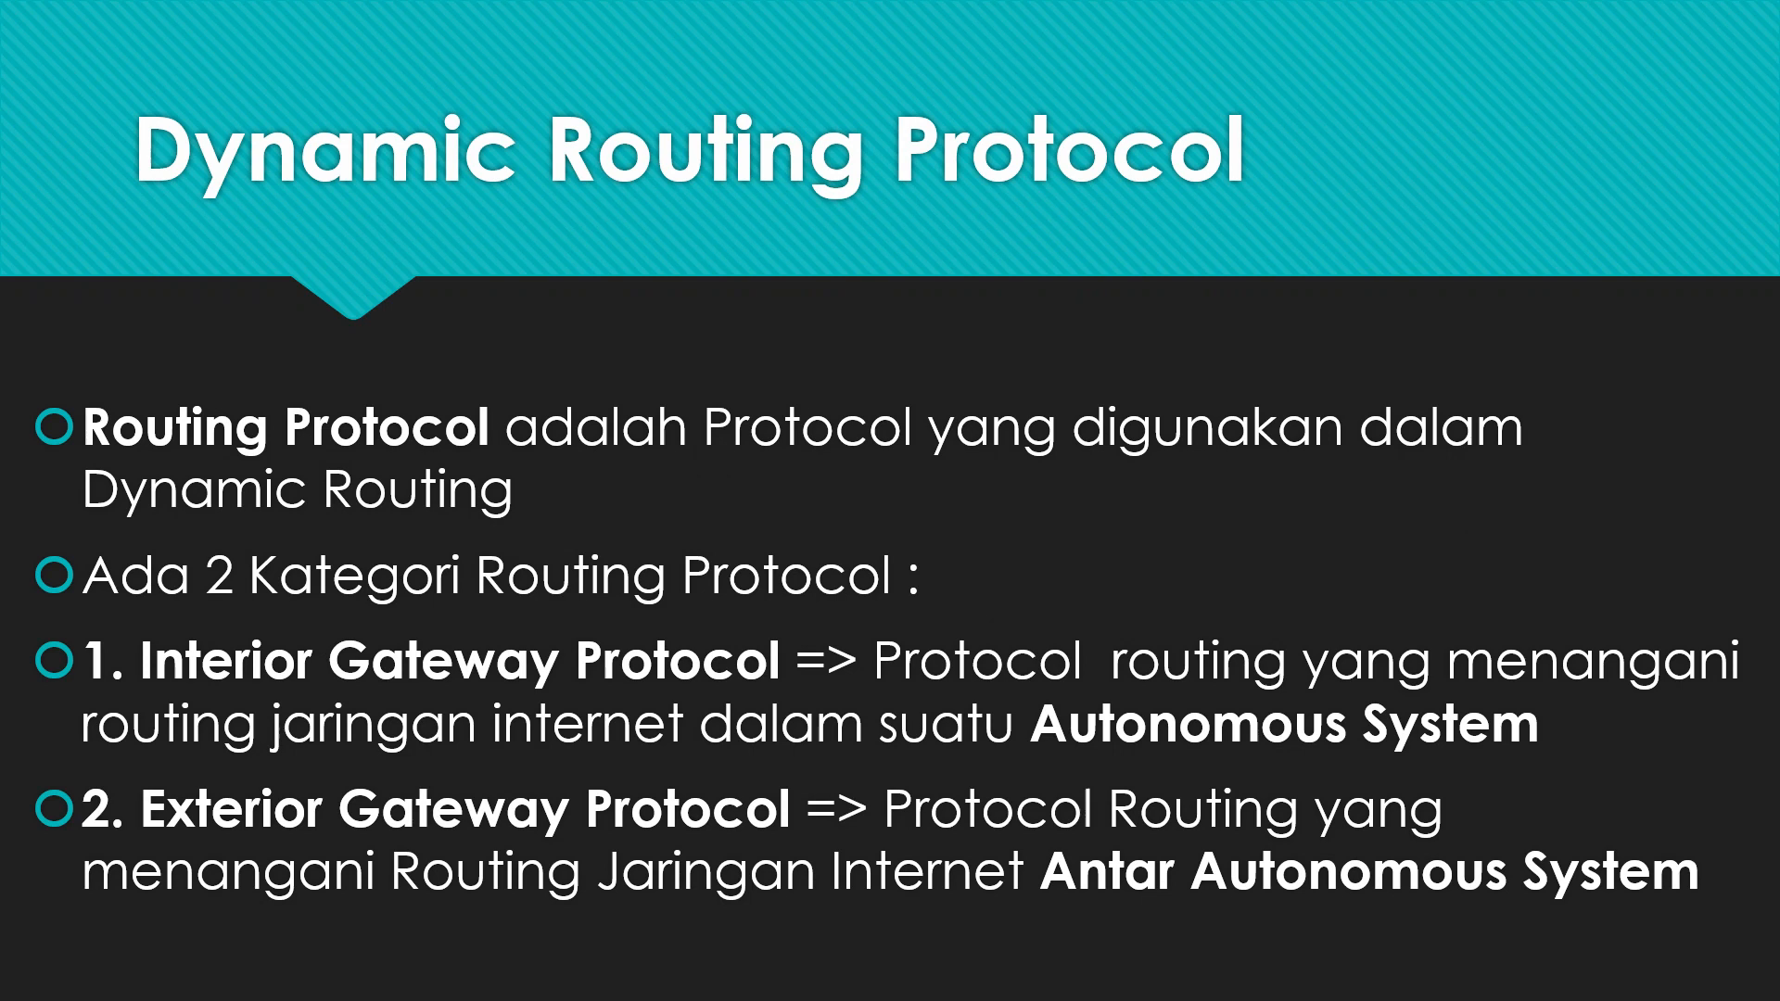
key(Right)
key(Right)
key(Right)
key(Right)
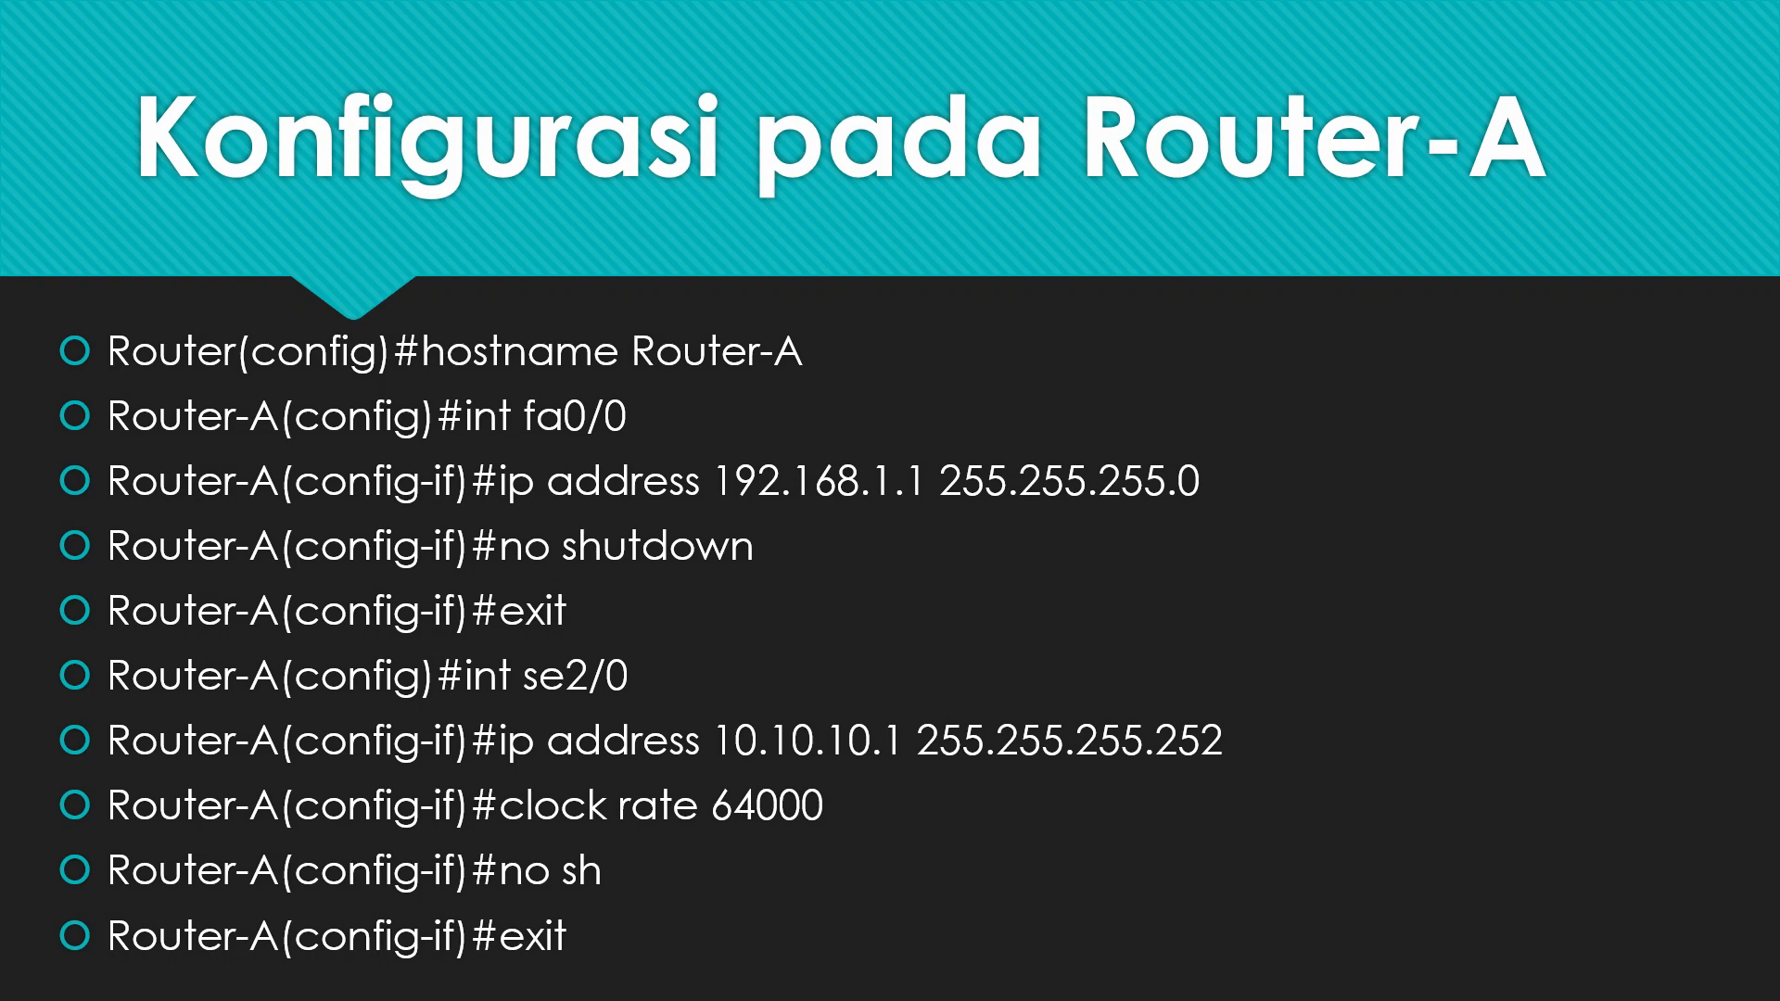
key(Escape)
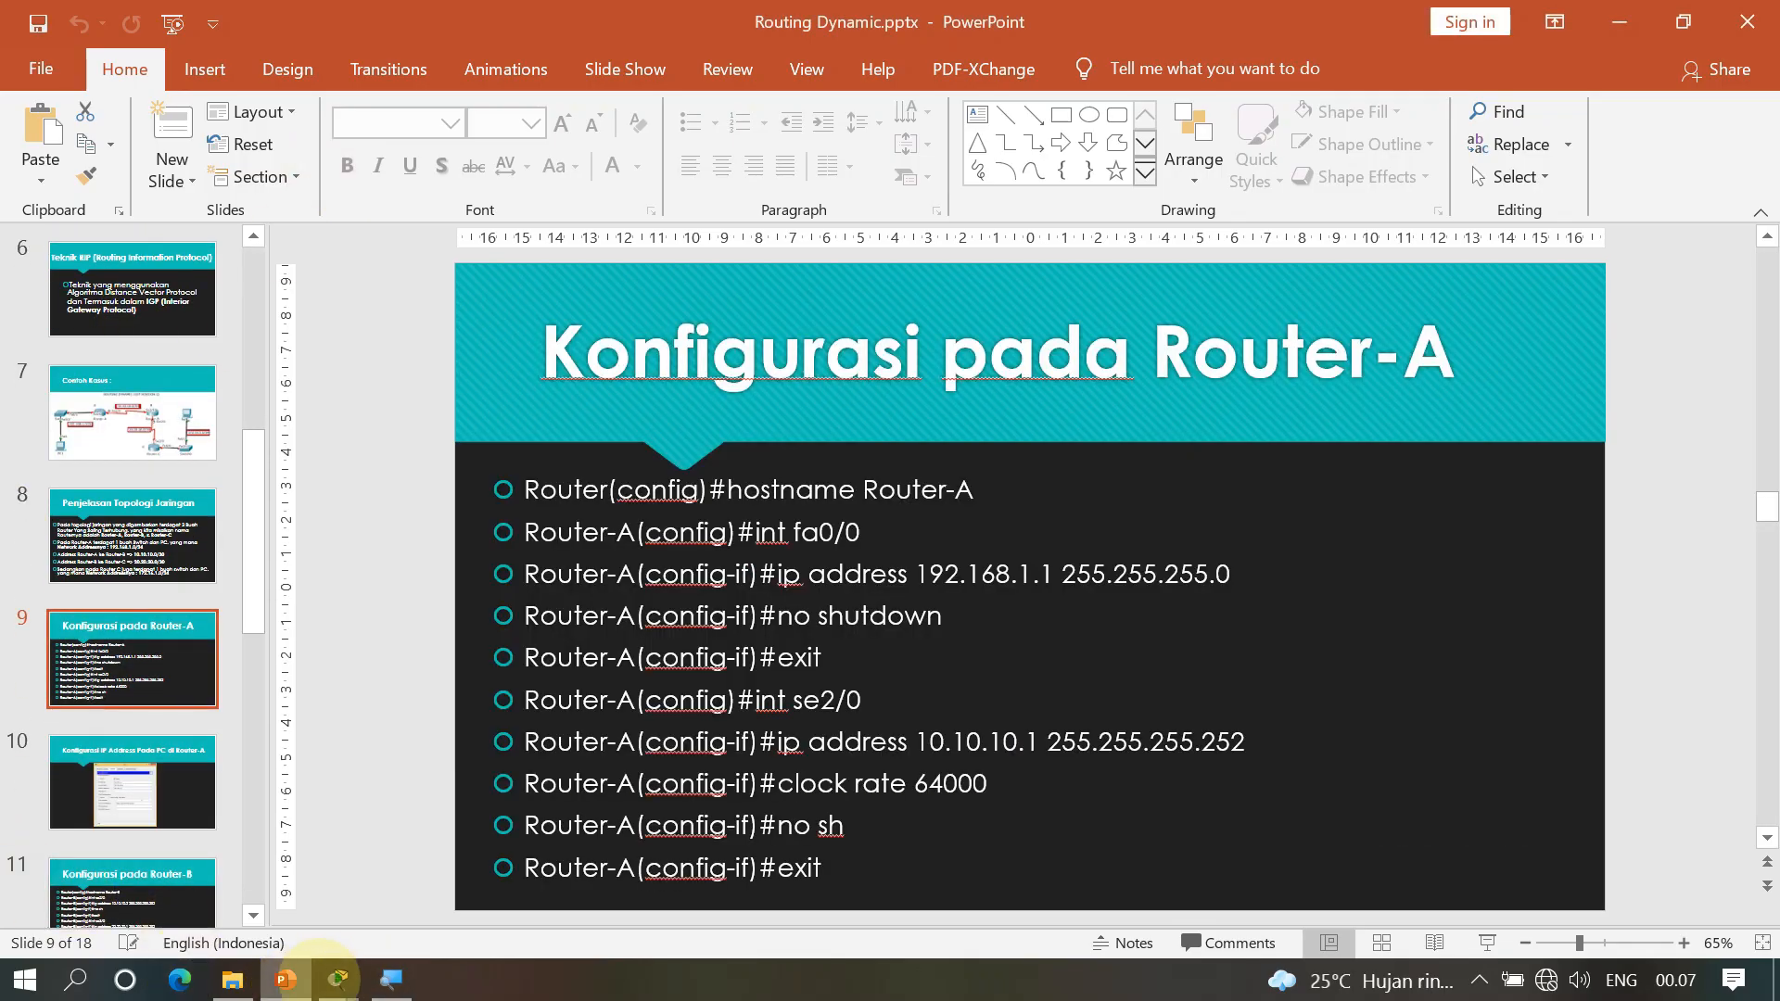
On blank canvas, place two 2911 routers, Router2 and Router3, removing a mistaken 2901
mouse_move(338, 980)
click(176, 853)
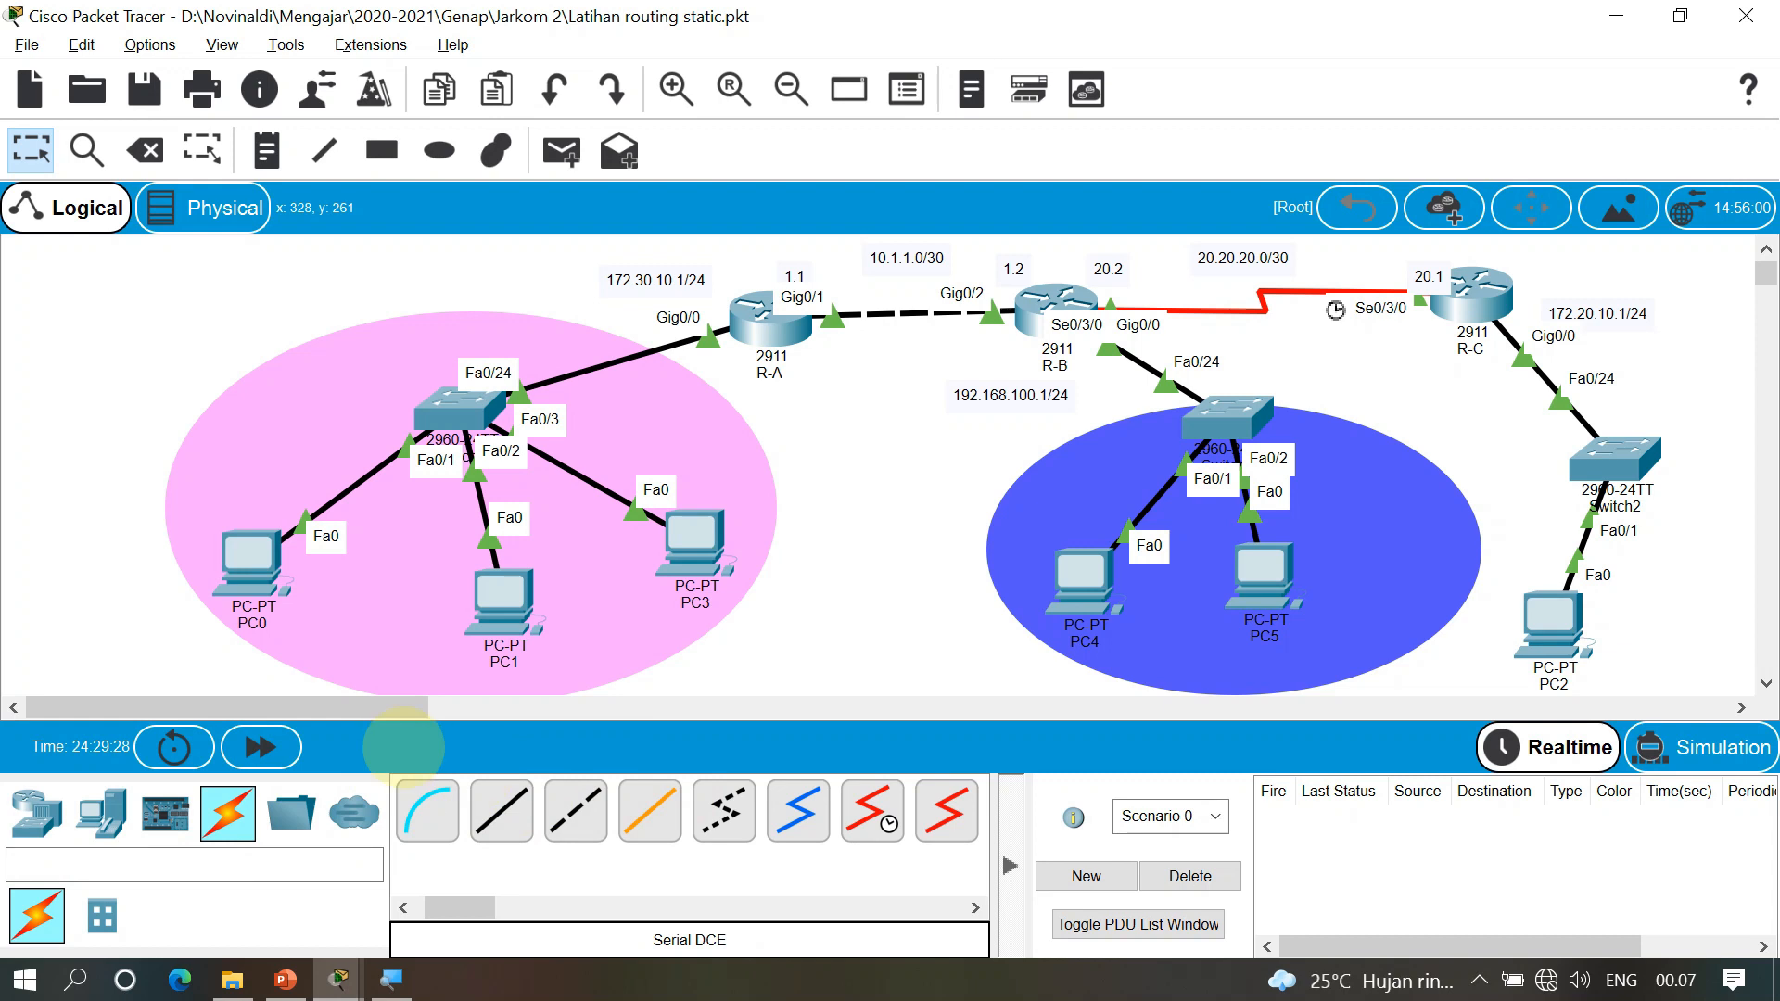
drag(358, 707, 775, 692)
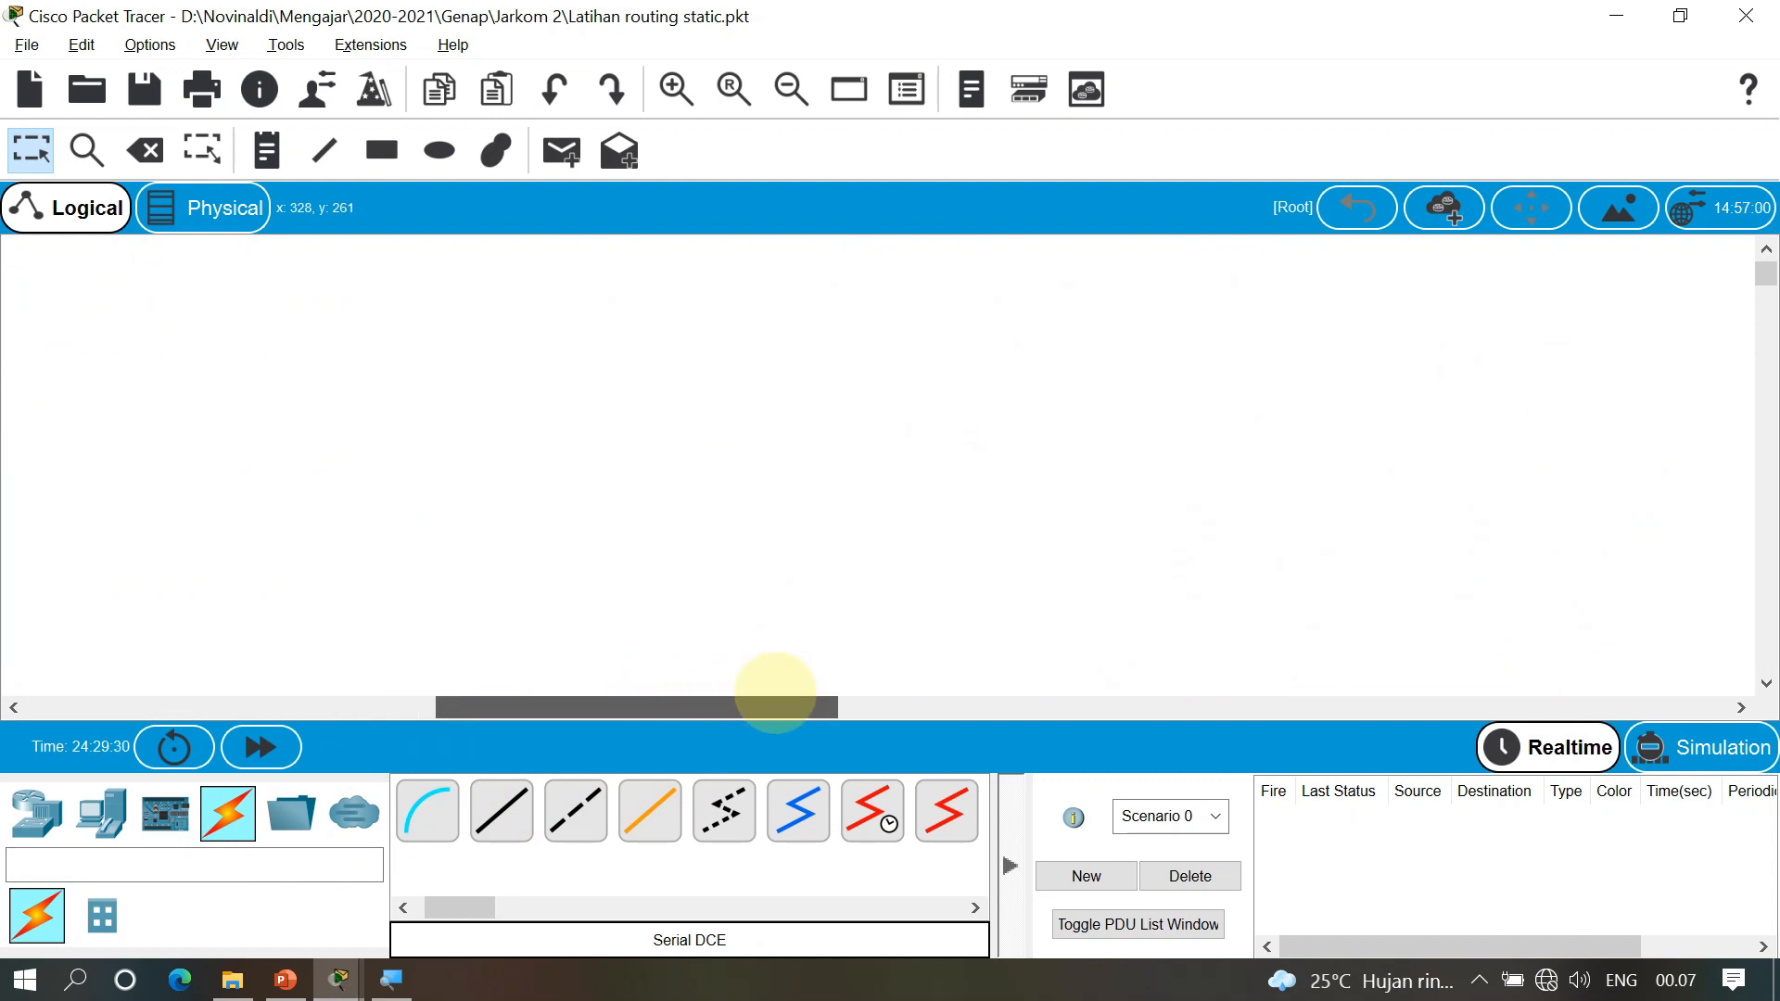
click(37, 812)
click(676, 828)
click(559, 371)
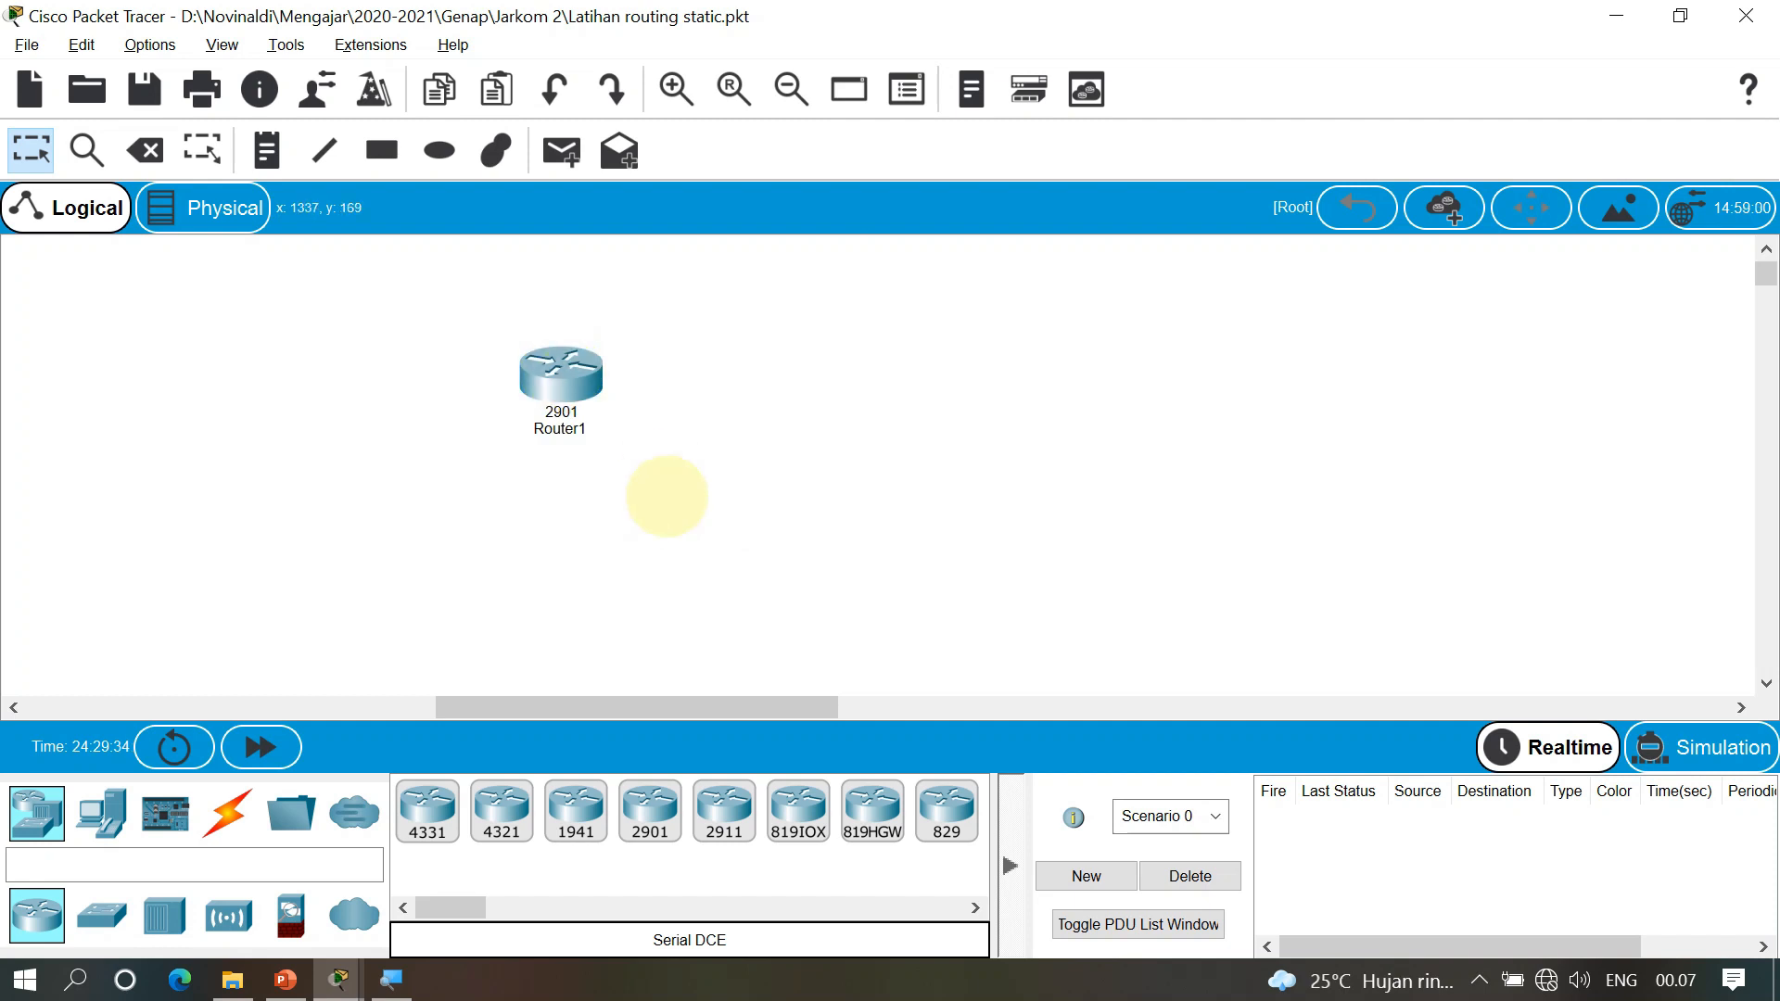
key(Delete)
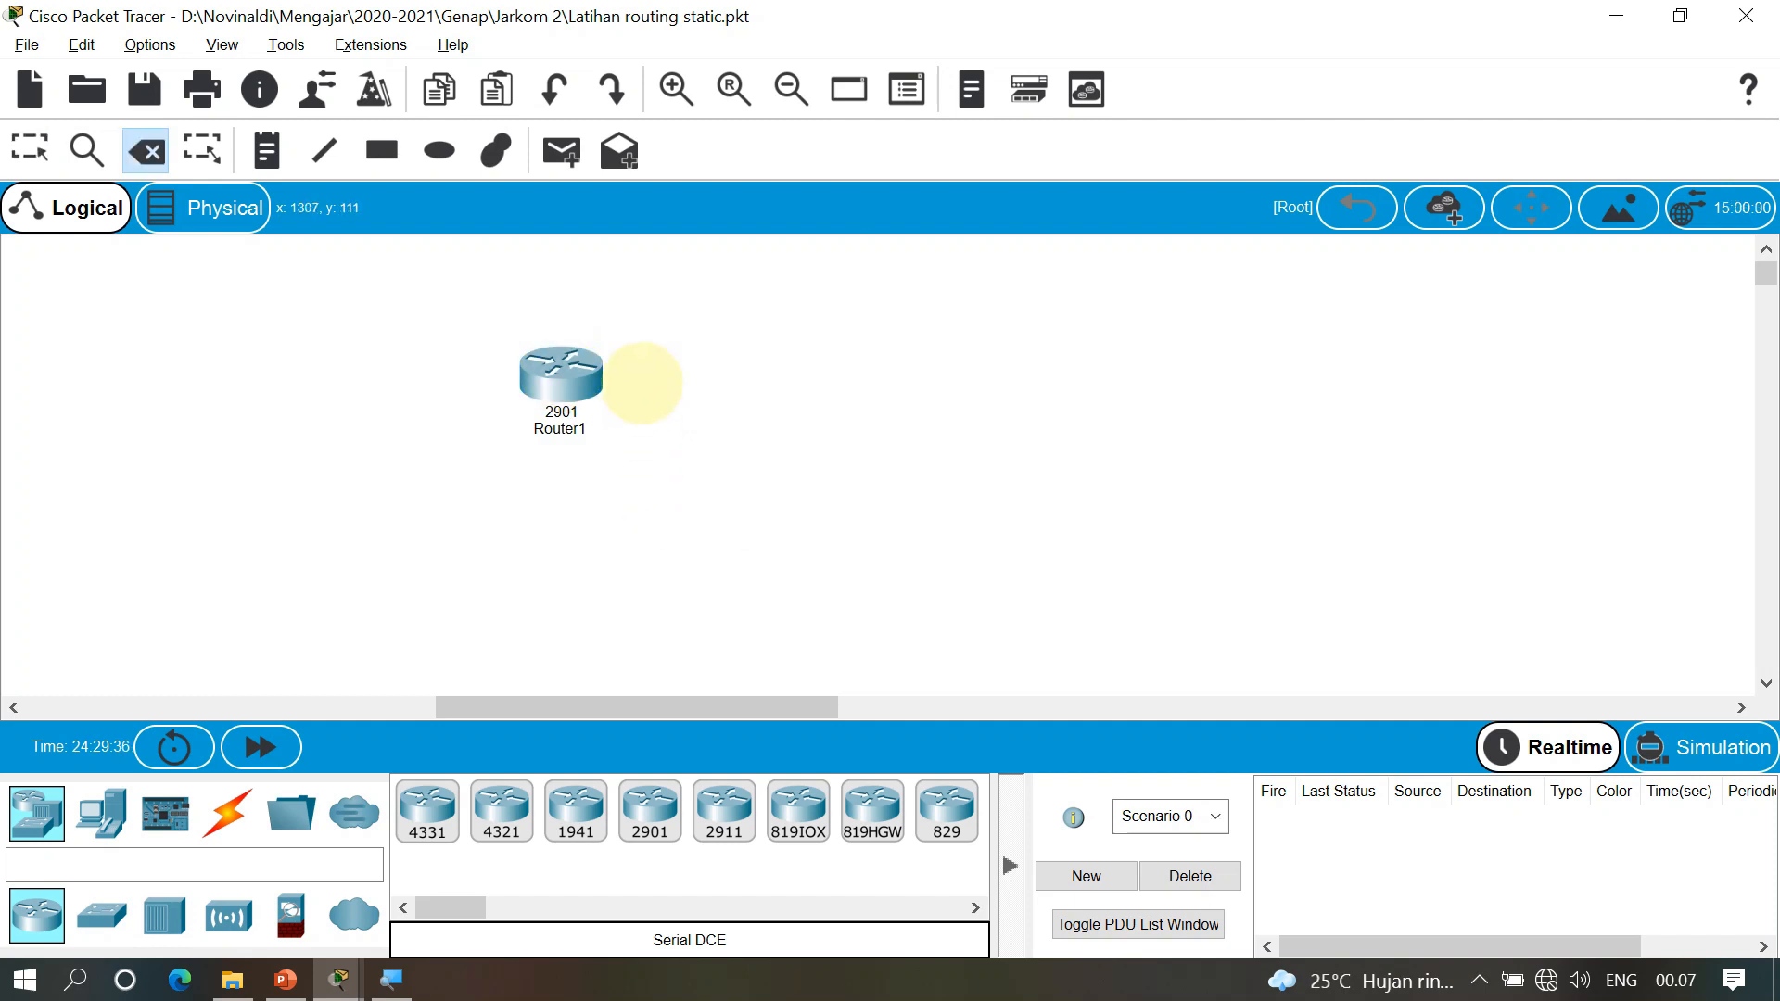
click(560, 375)
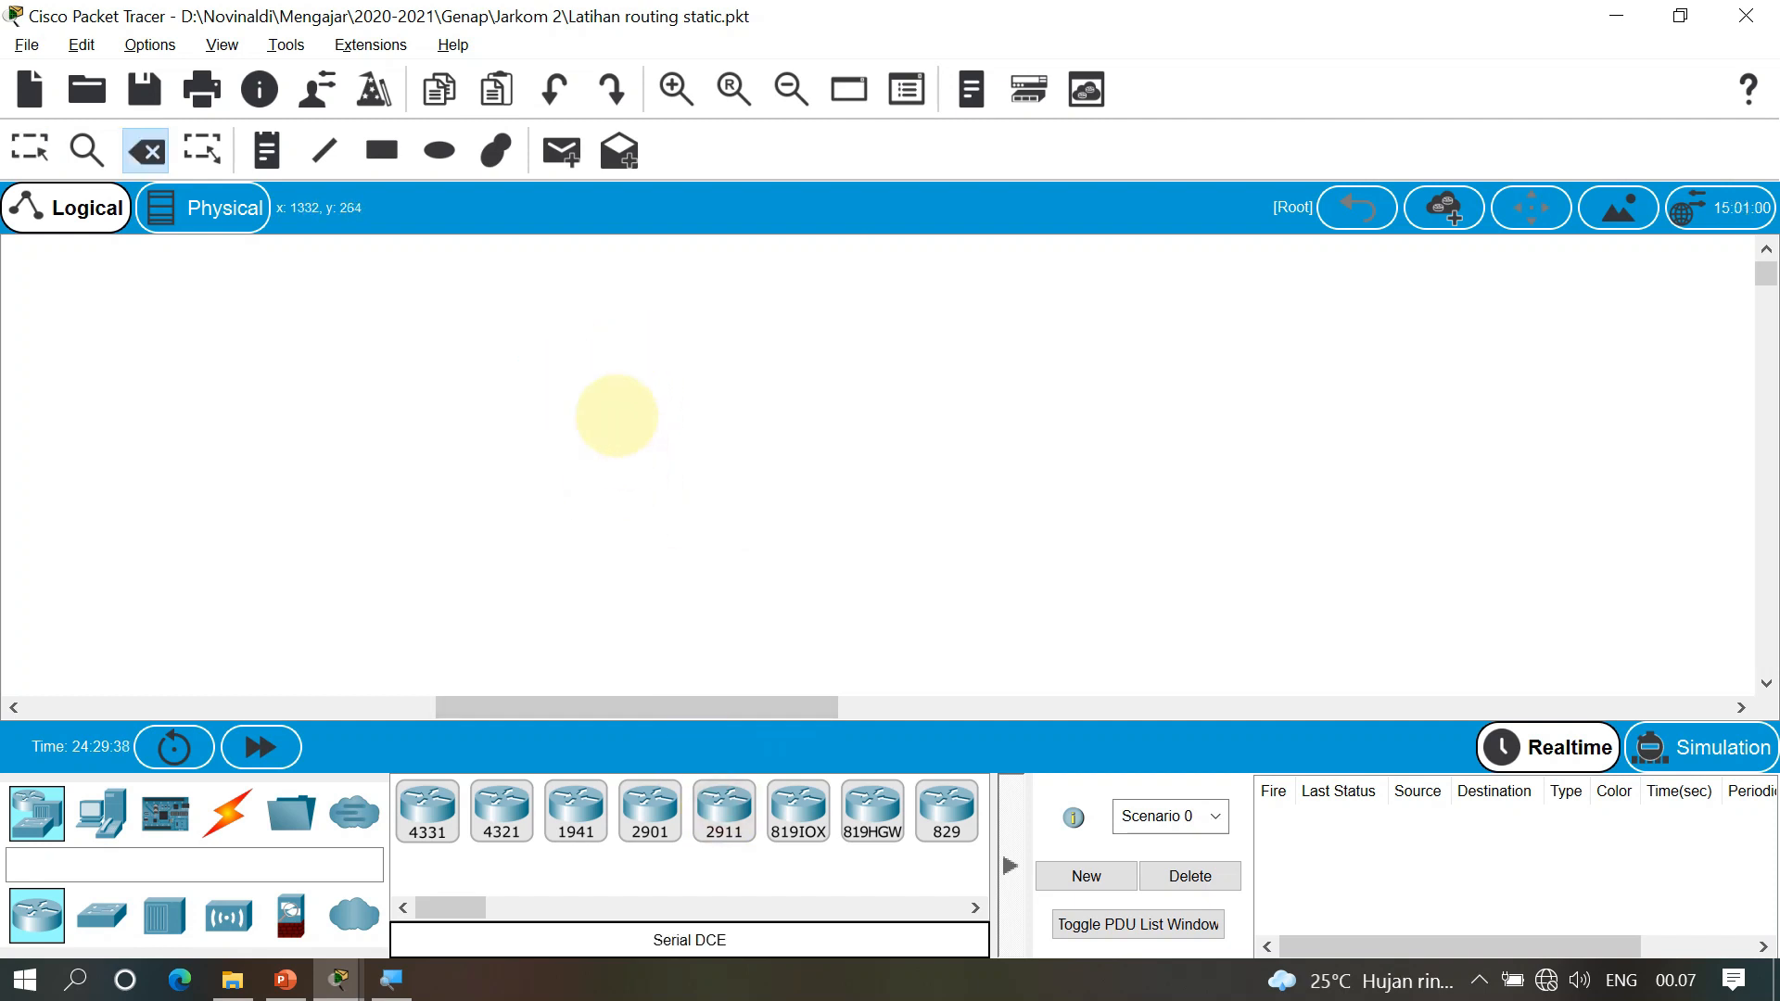
click(616, 415)
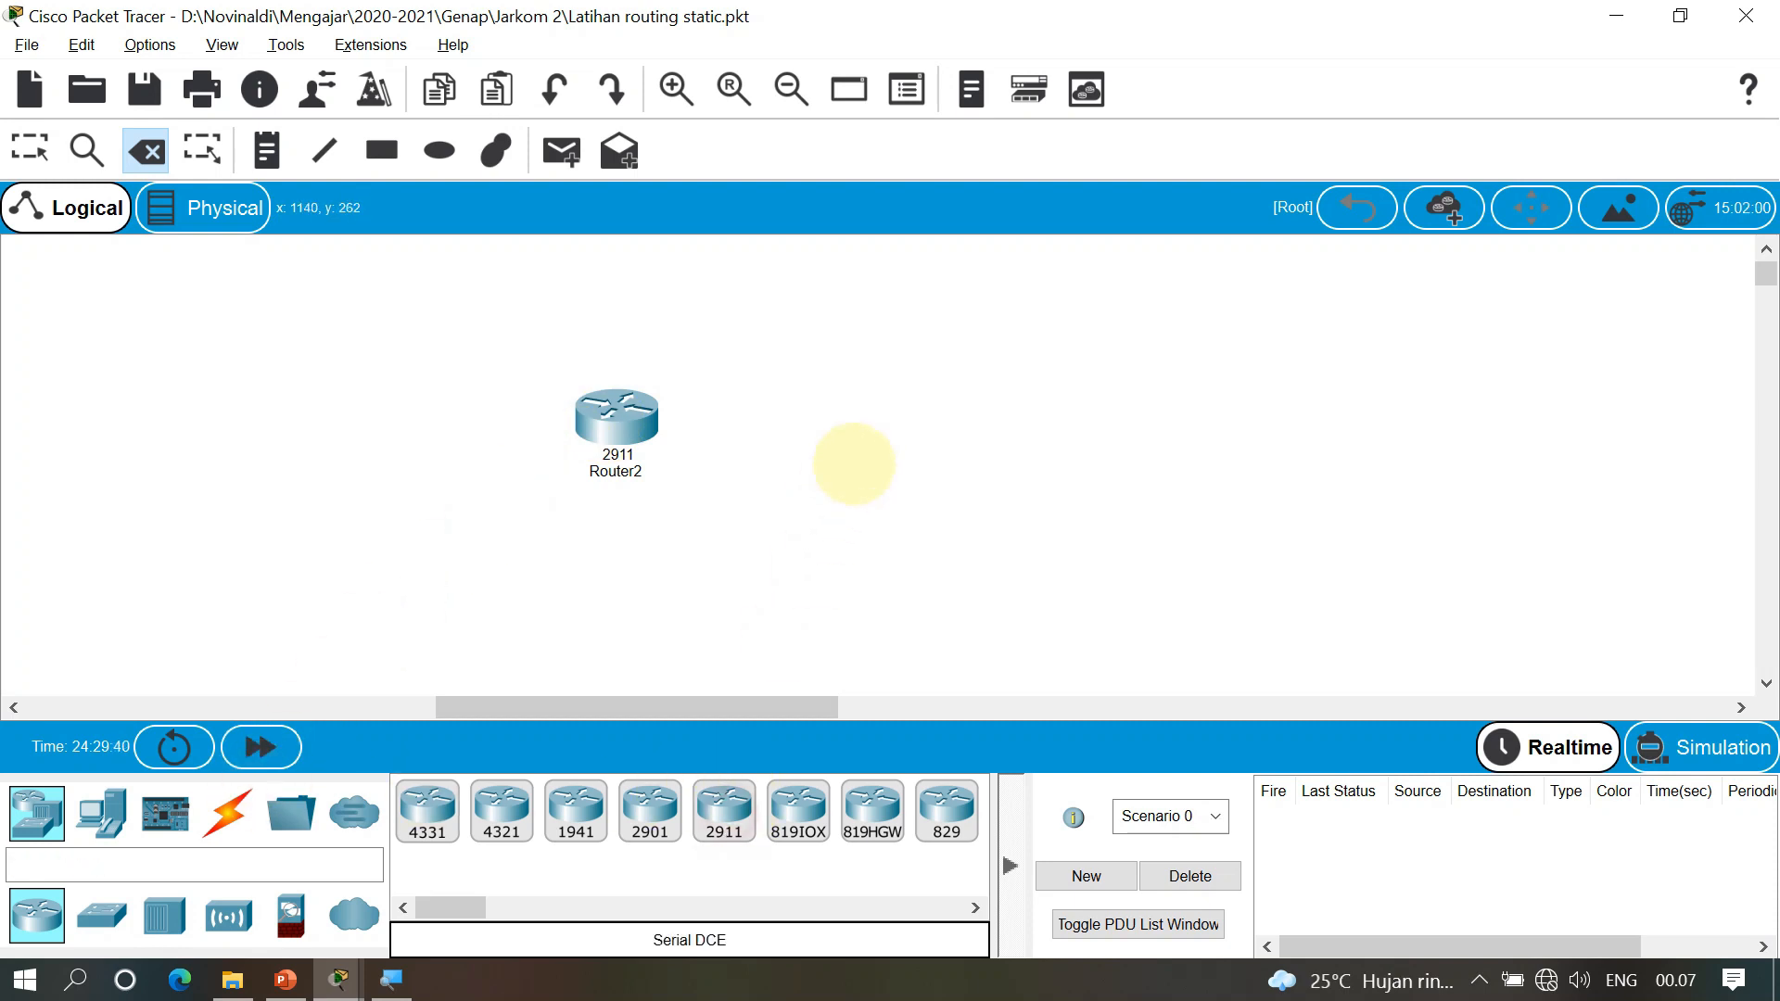
click(998, 431)
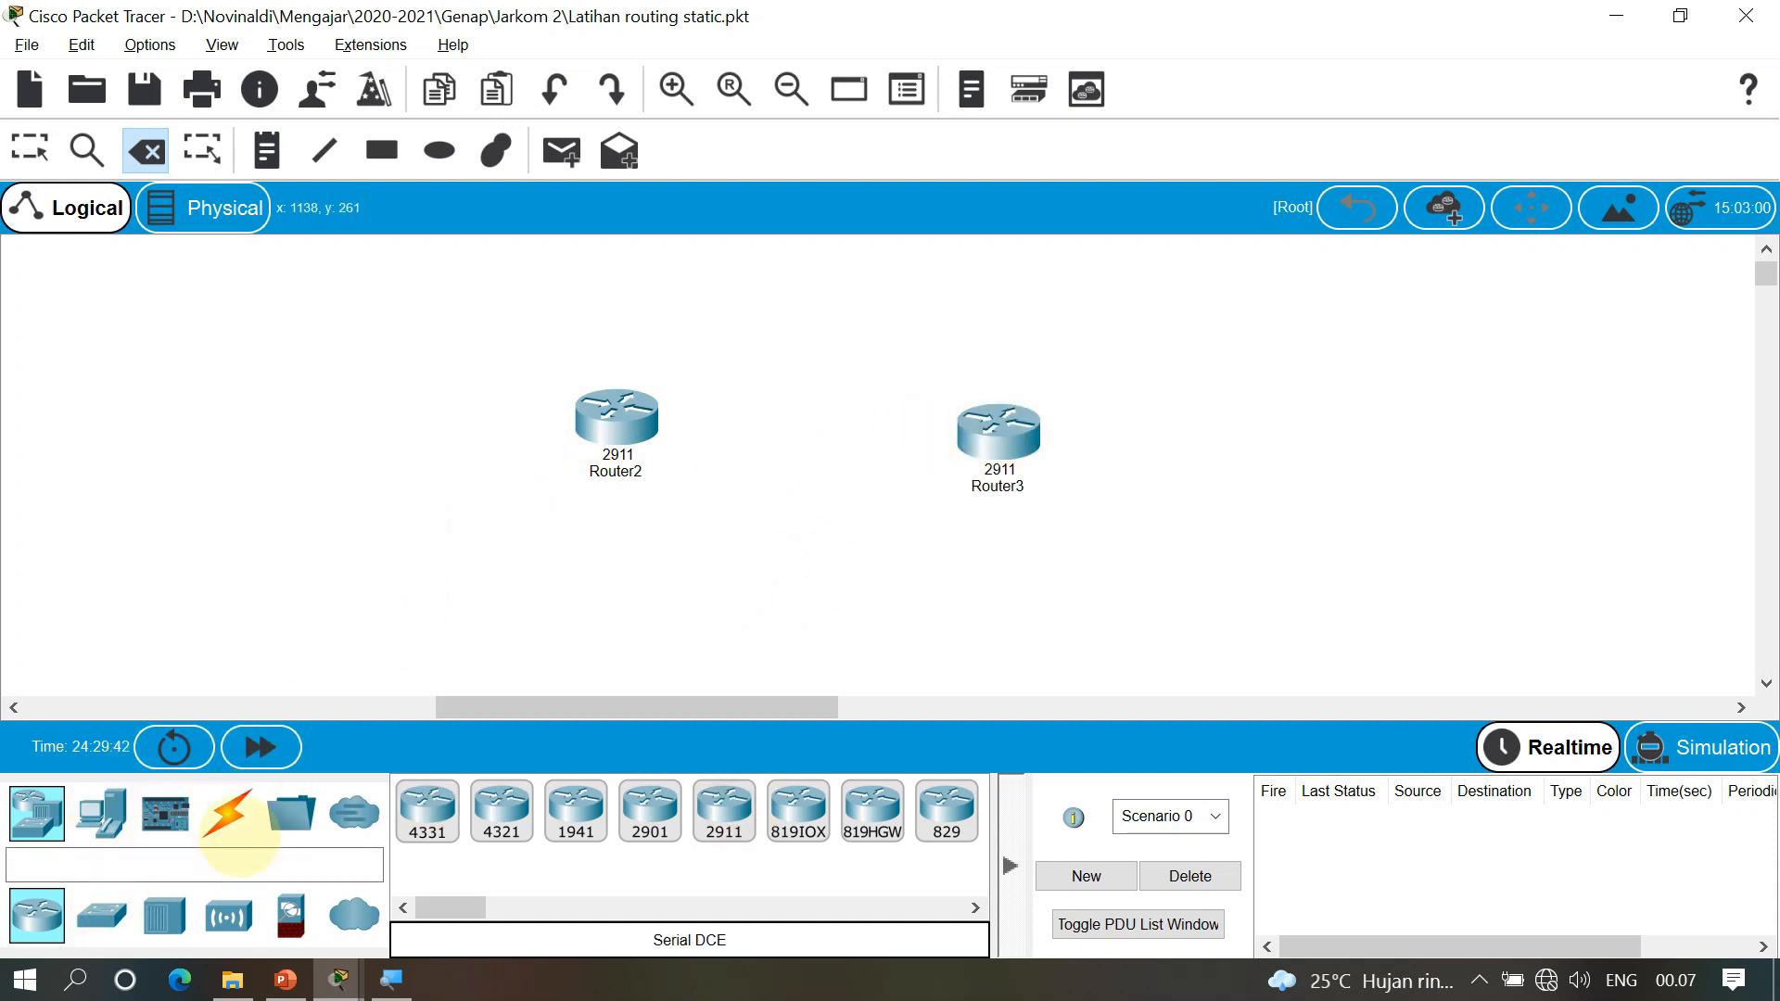
Link Router2 Gig0/0 to Router3 Gig0/0 with a copper cross-over cable and place a PC below Router2
click(228, 813)
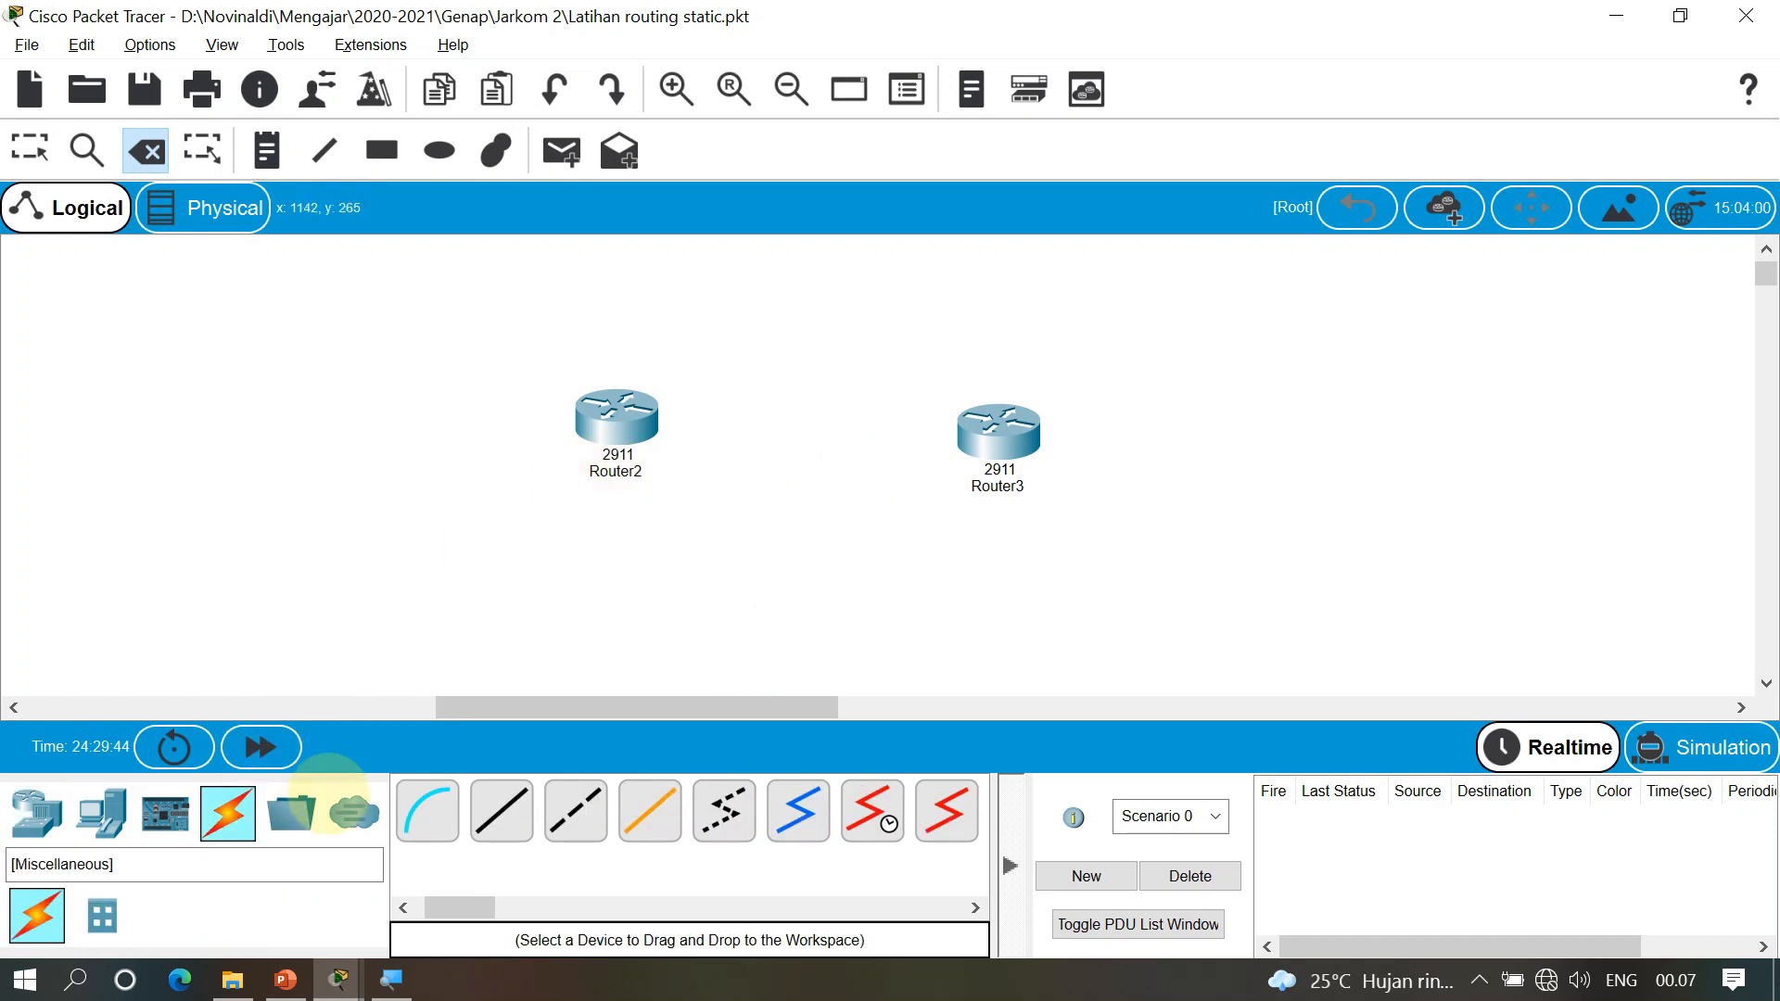
click(617, 419)
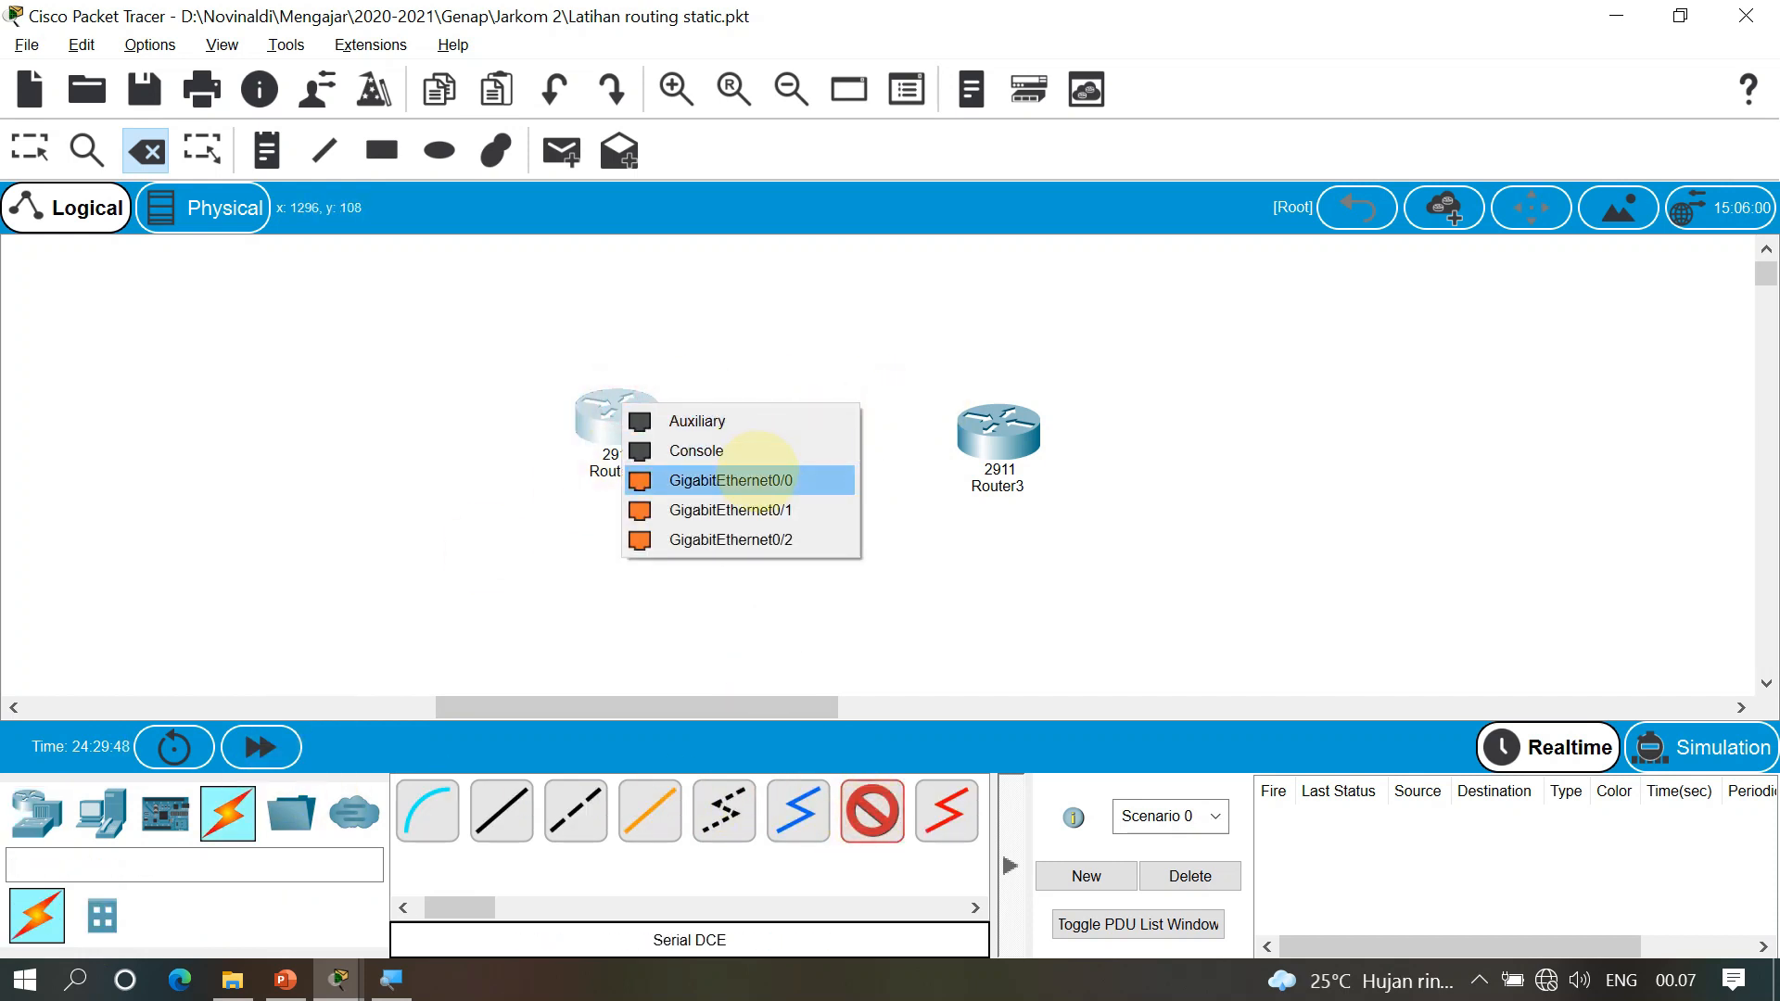
click(755, 468)
click(632, 415)
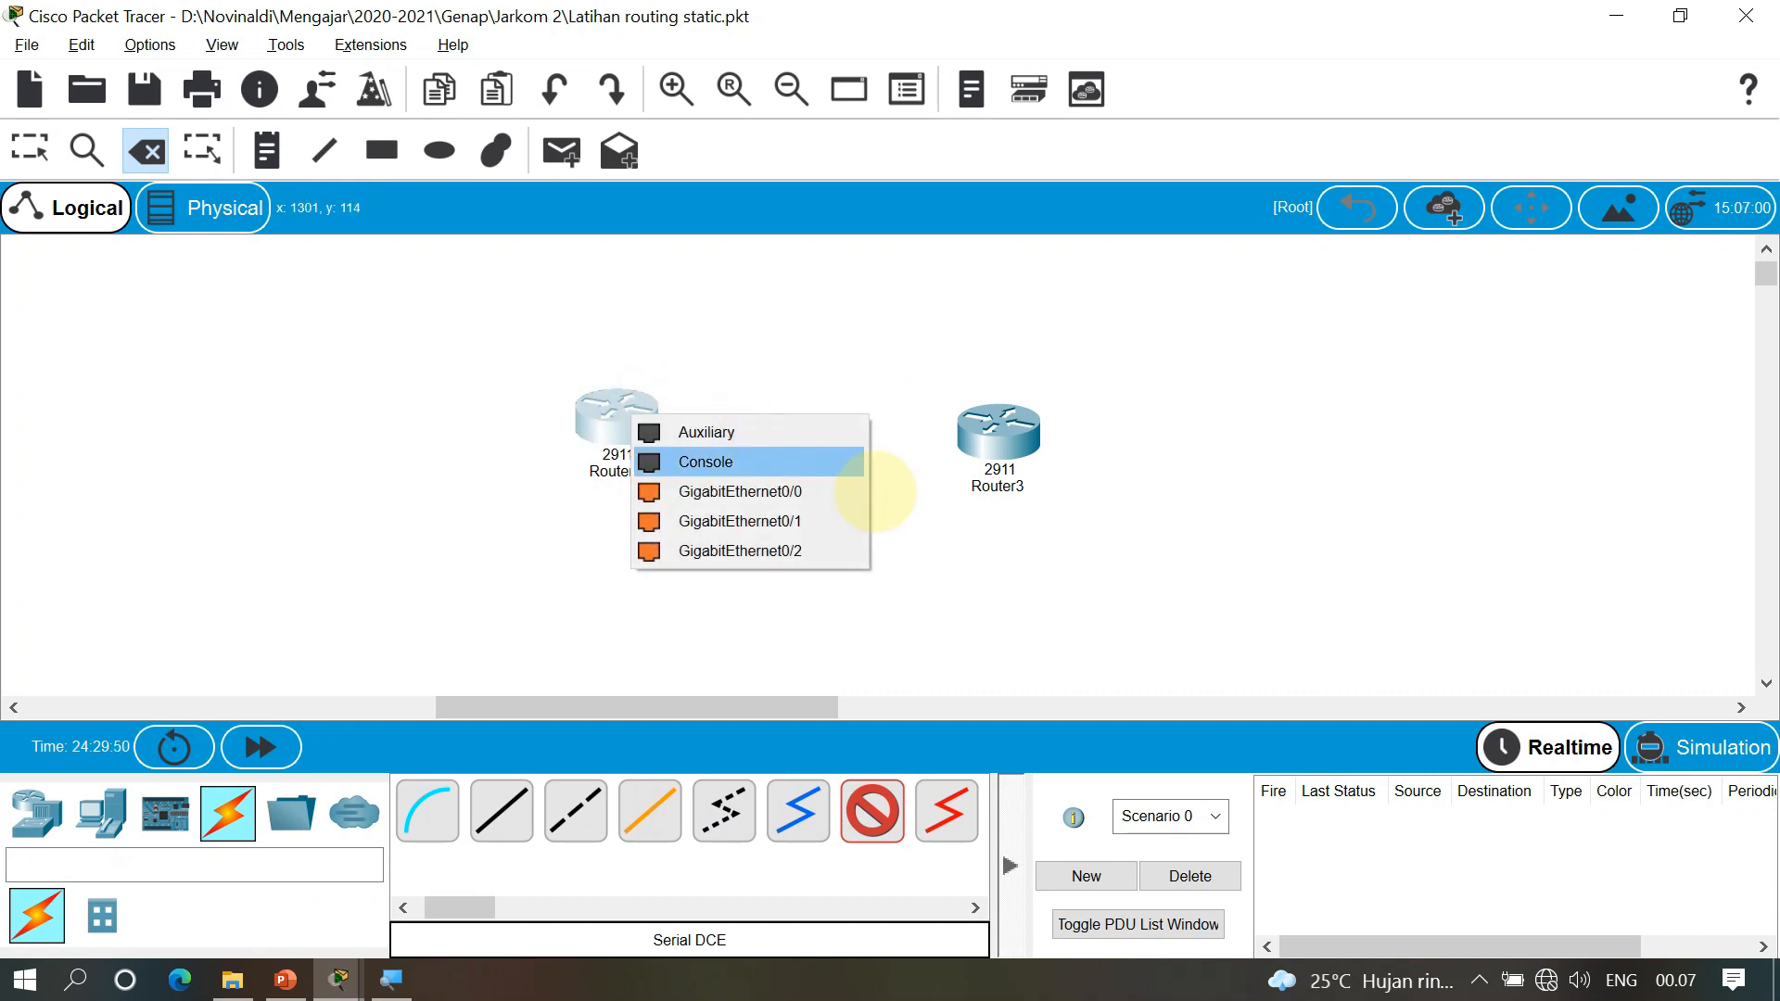
click(499, 518)
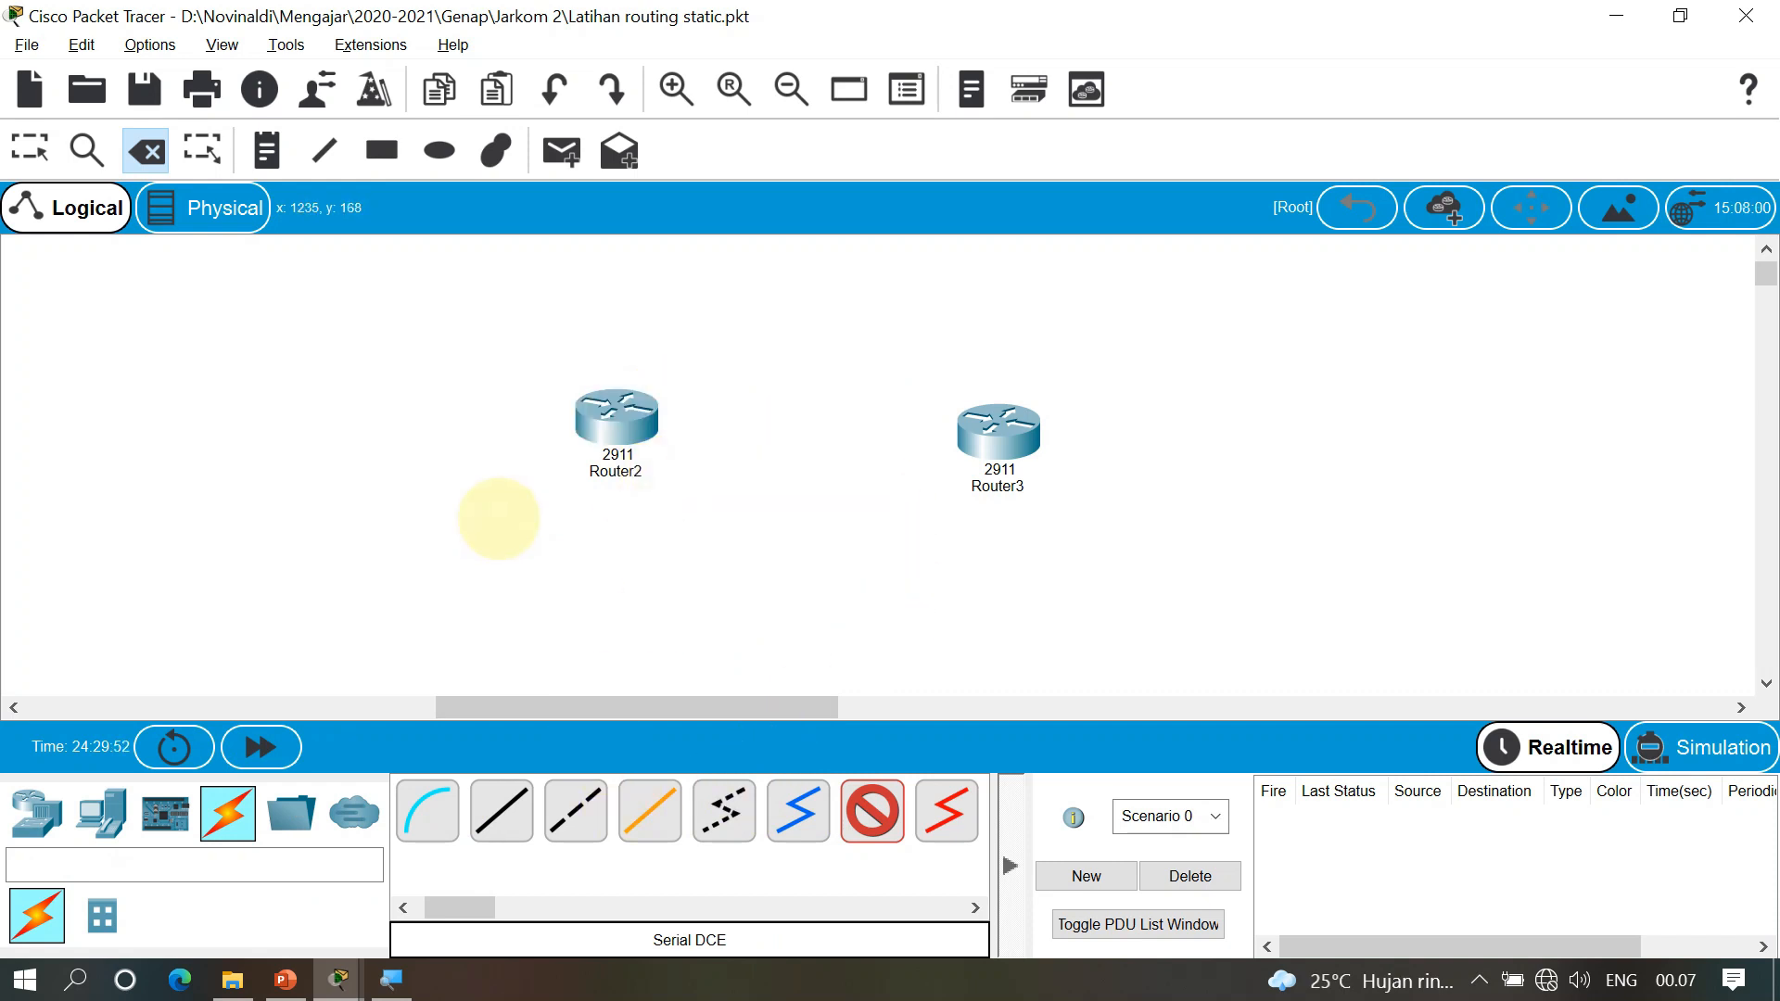
key(Escape)
click(569, 814)
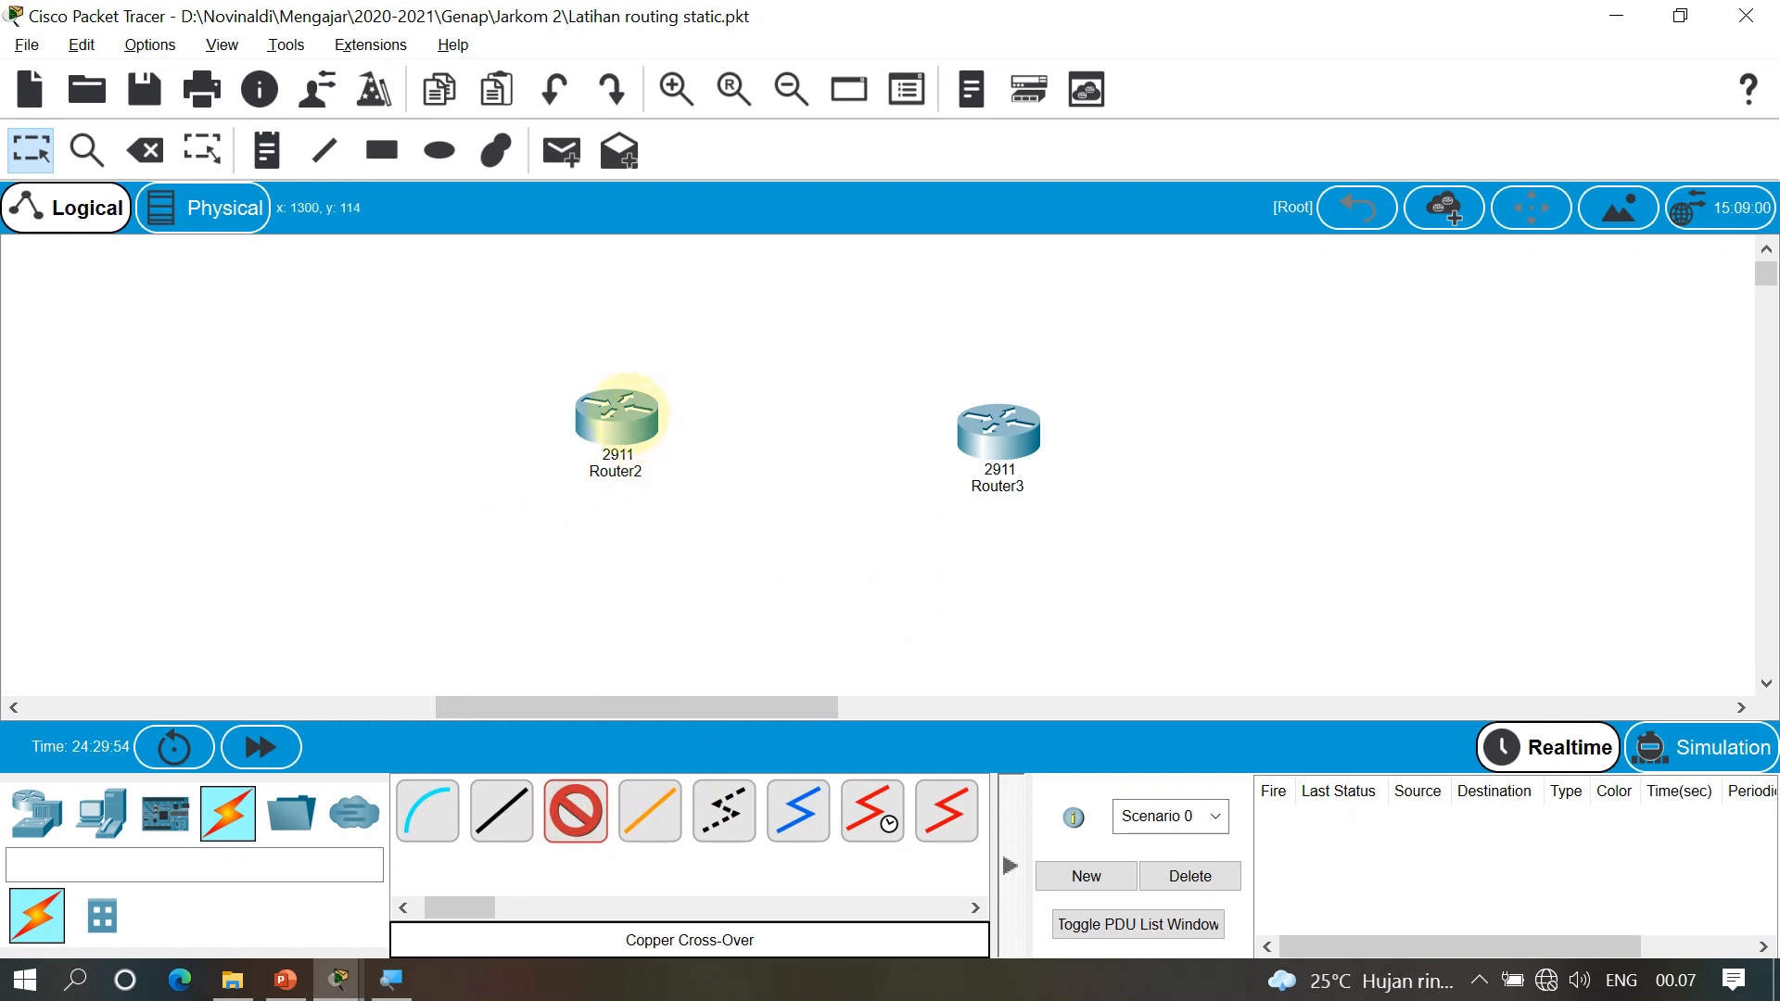
click(642, 415)
click(676, 488)
click(996, 422)
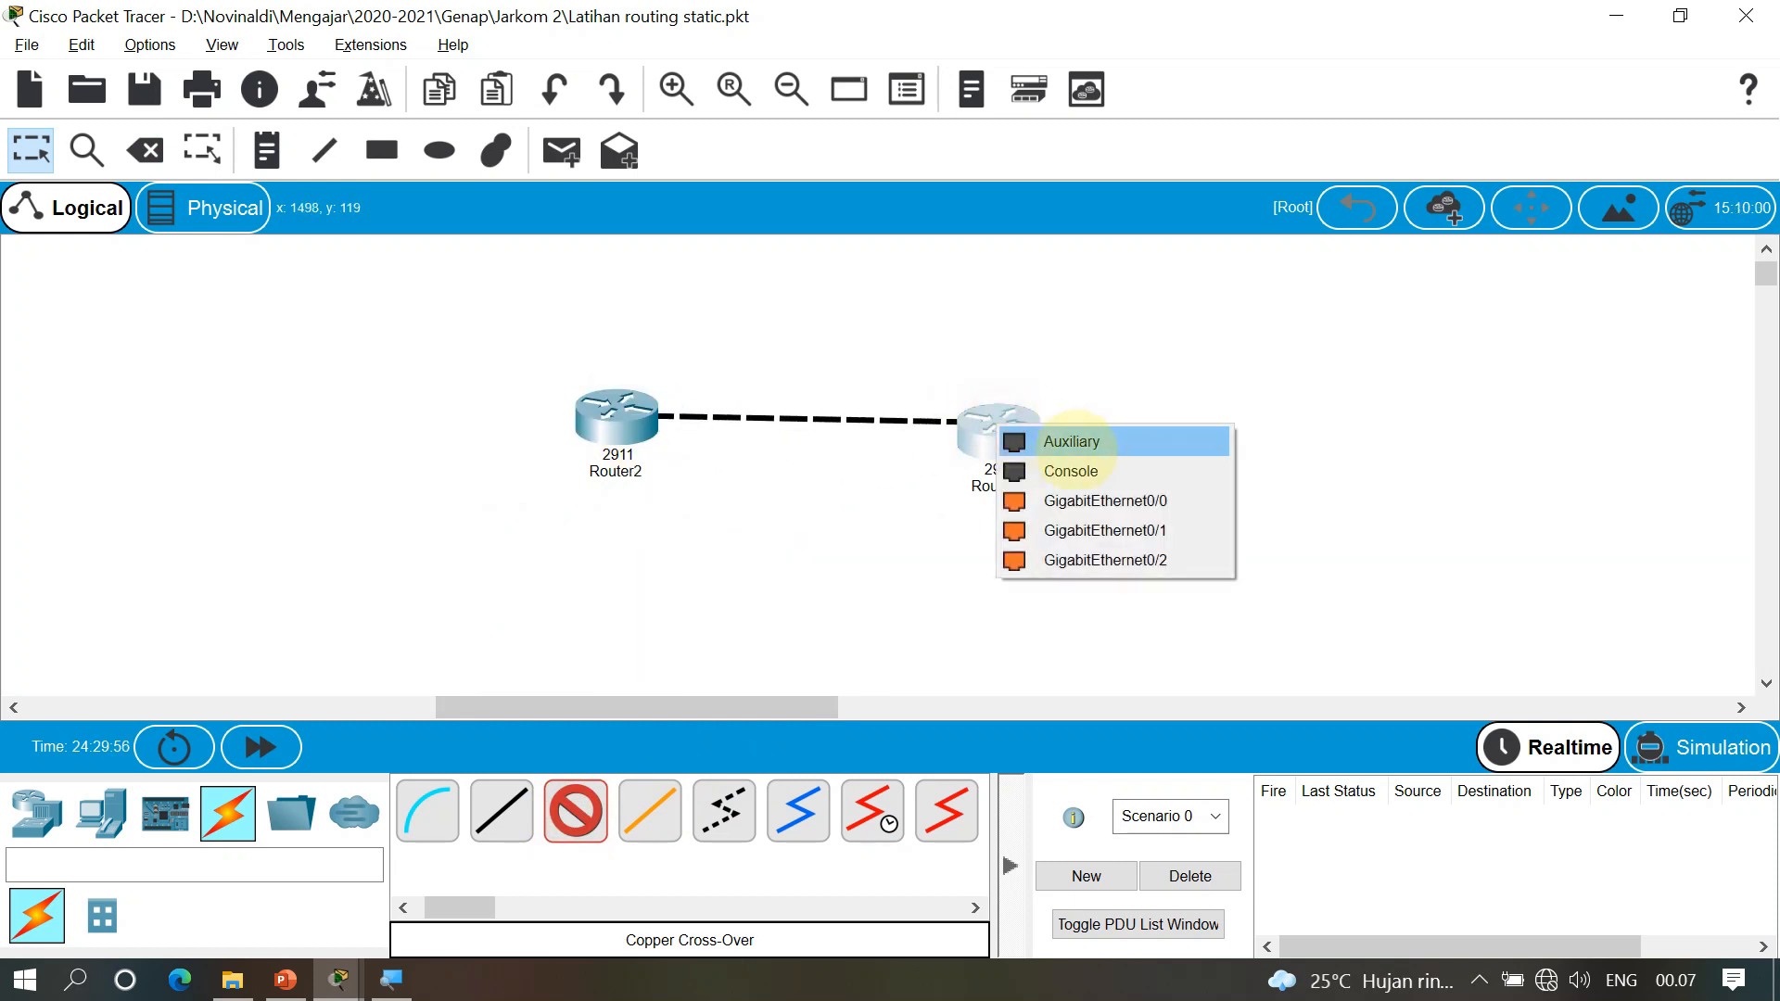
click(1085, 496)
drag(1014, 443, 1026, 420)
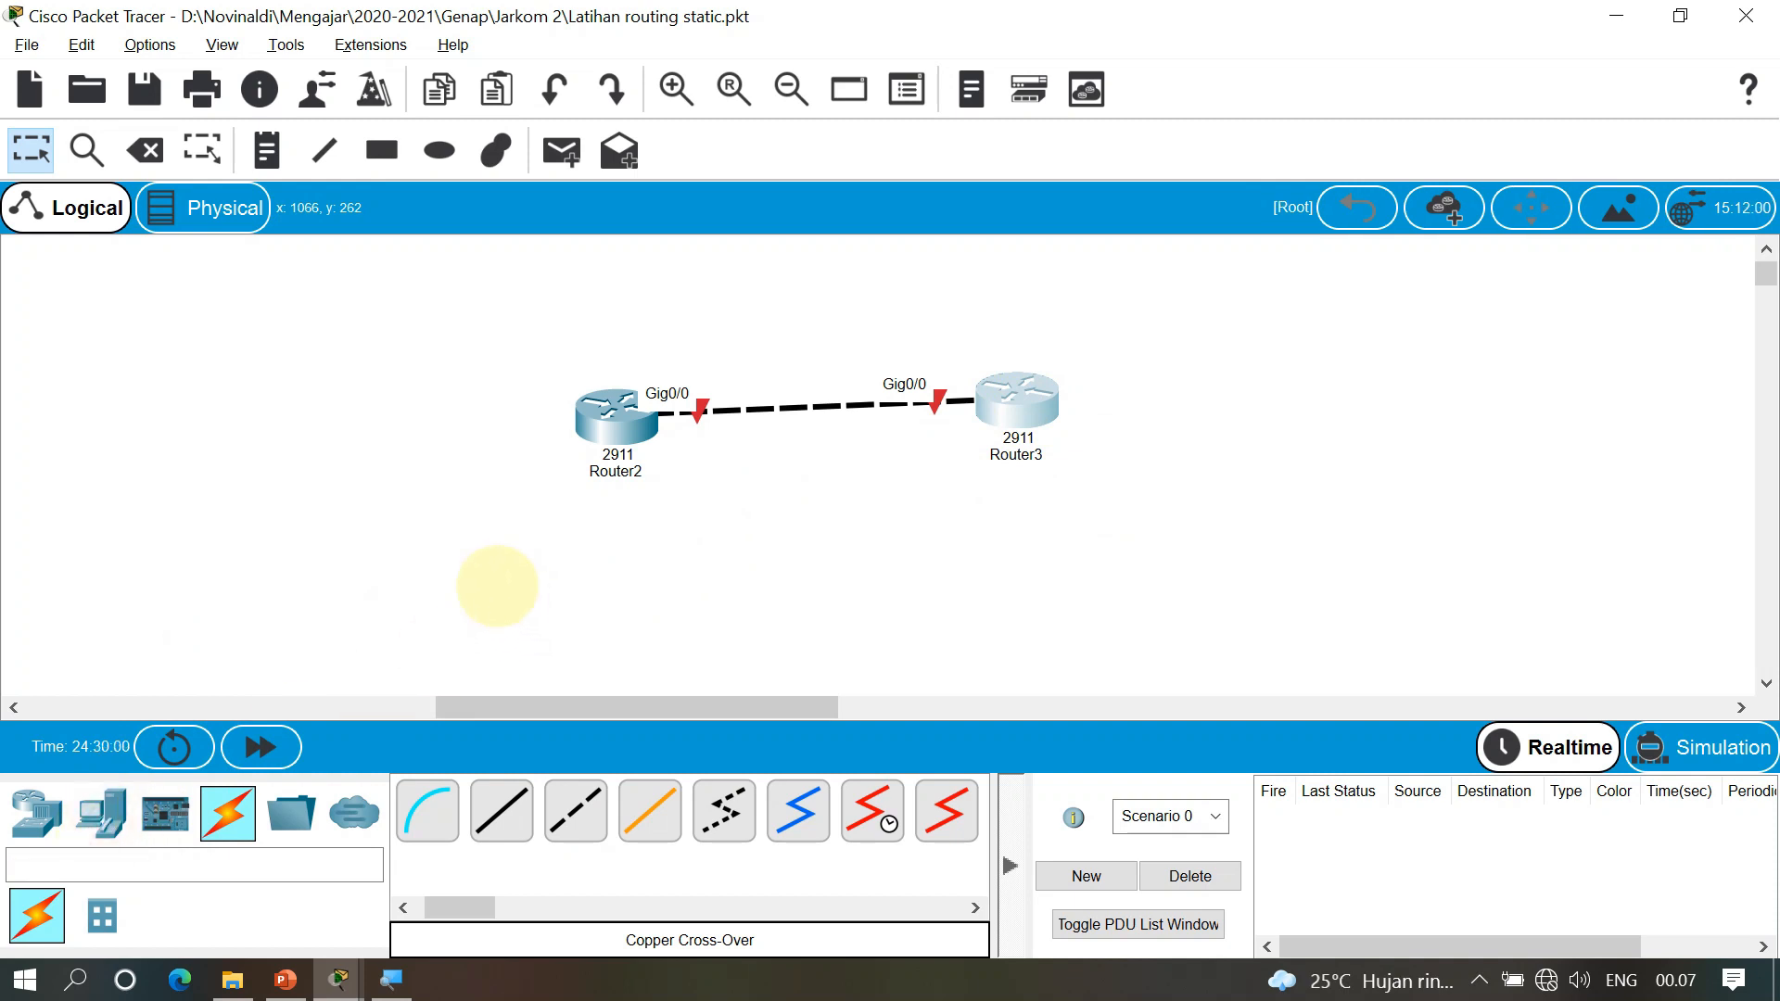
click(493, 588)
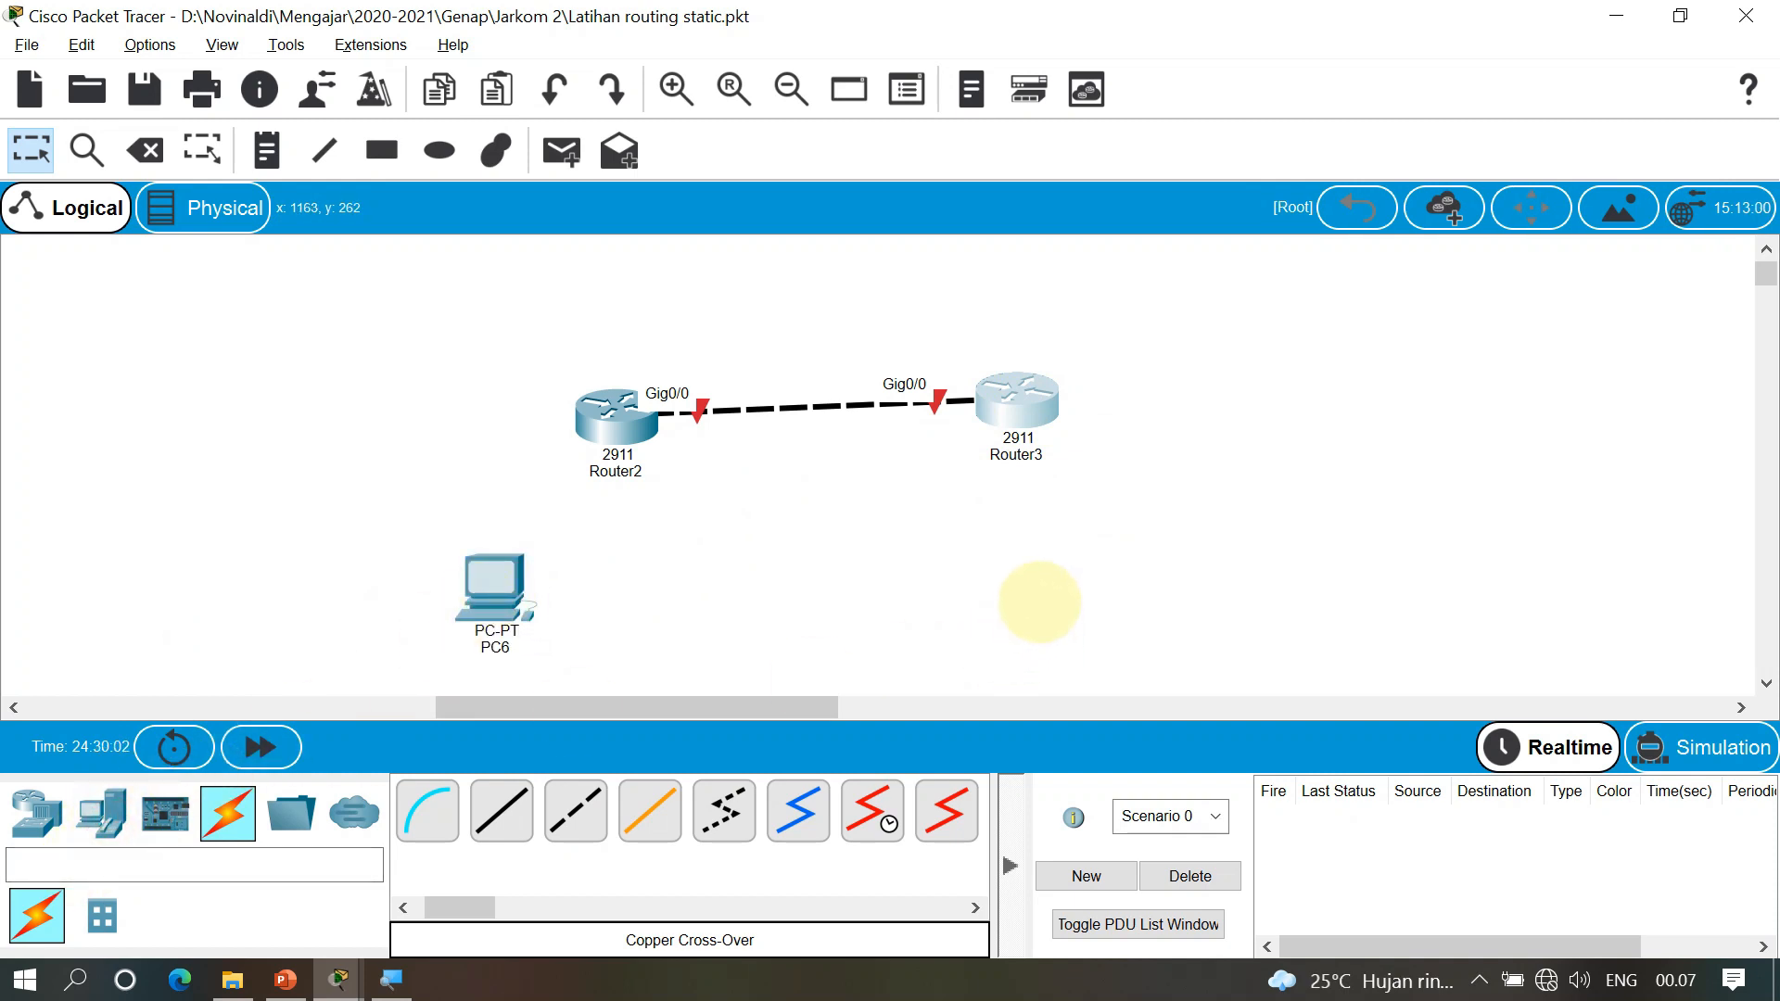
Place a second PC below Router3 and rename the routers Area-A and Area-B
click(1039, 601)
drag(1017, 403, 1014, 411)
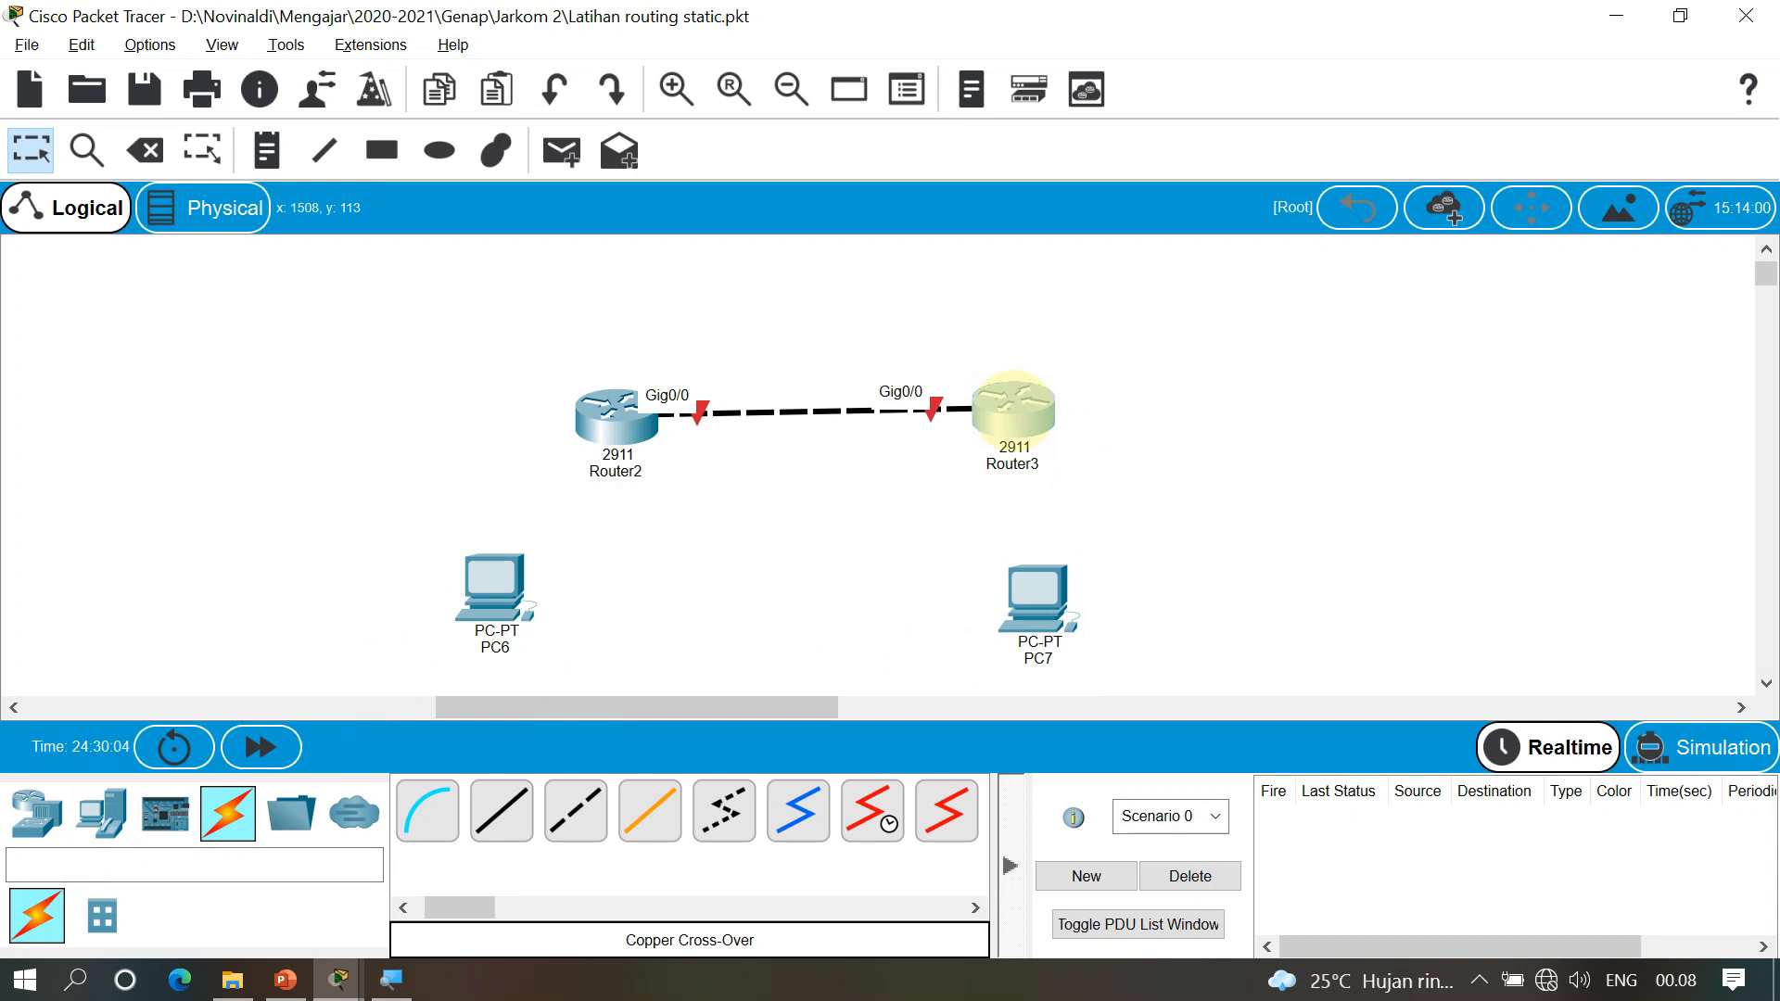
click(1186, 471)
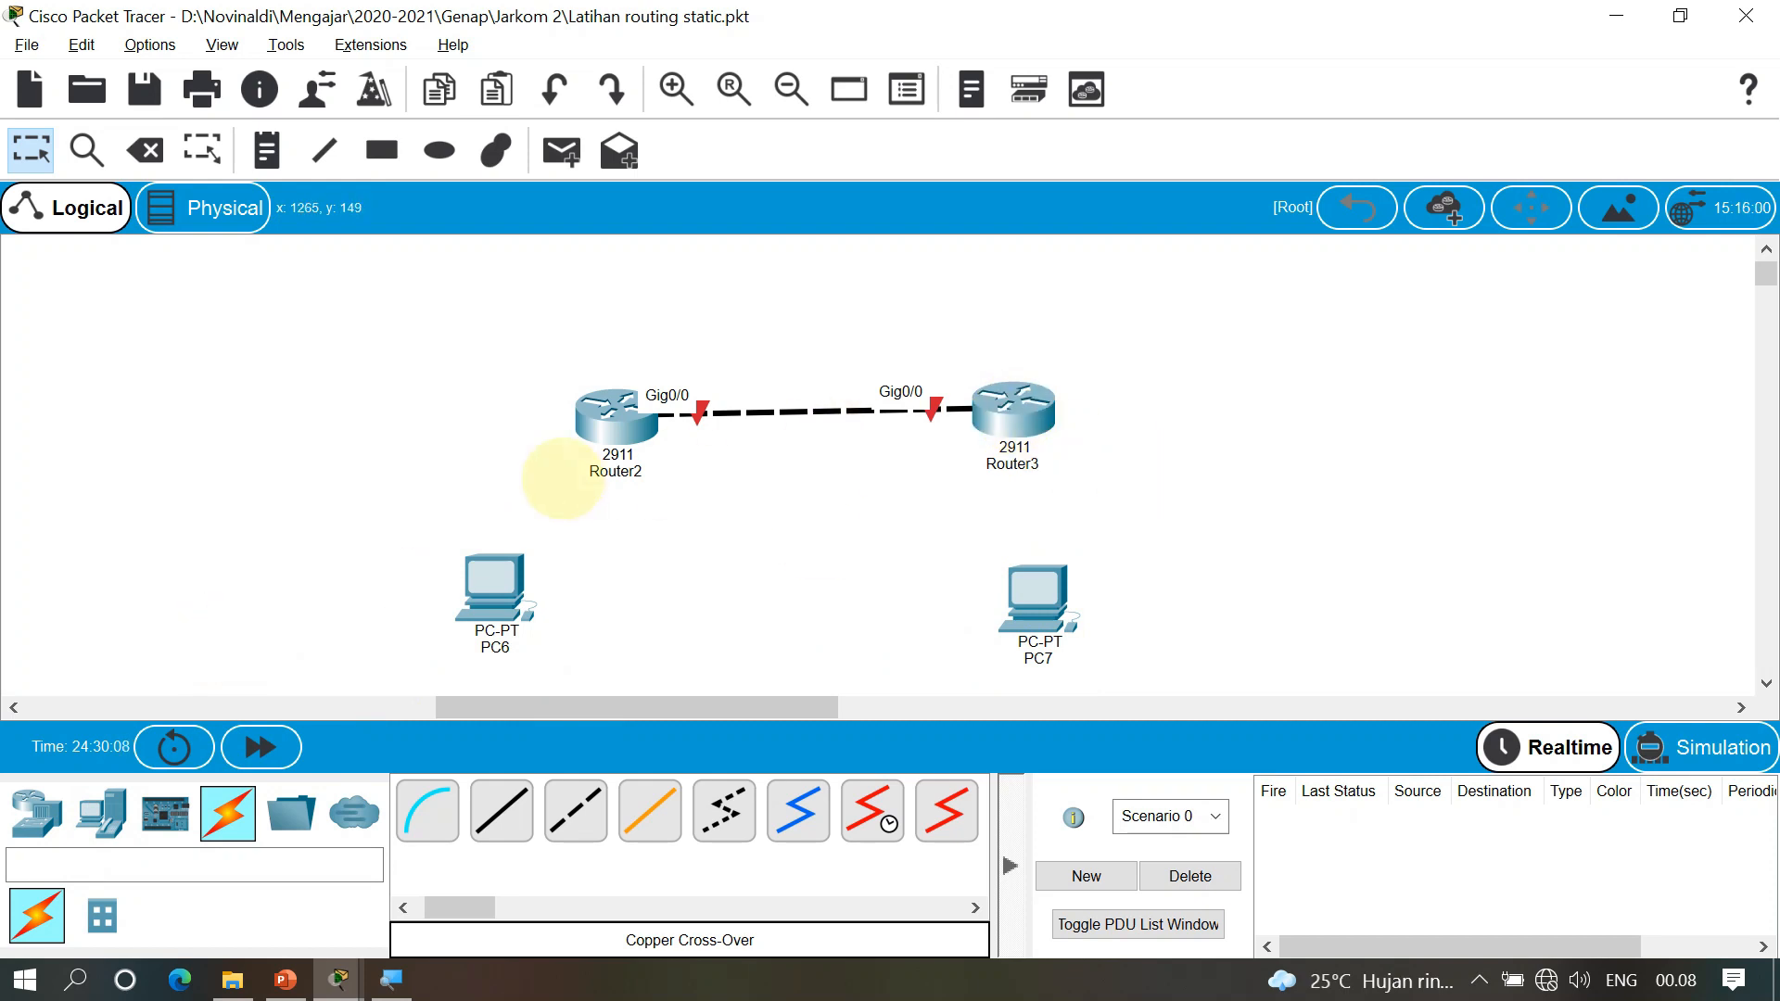
click(595, 474)
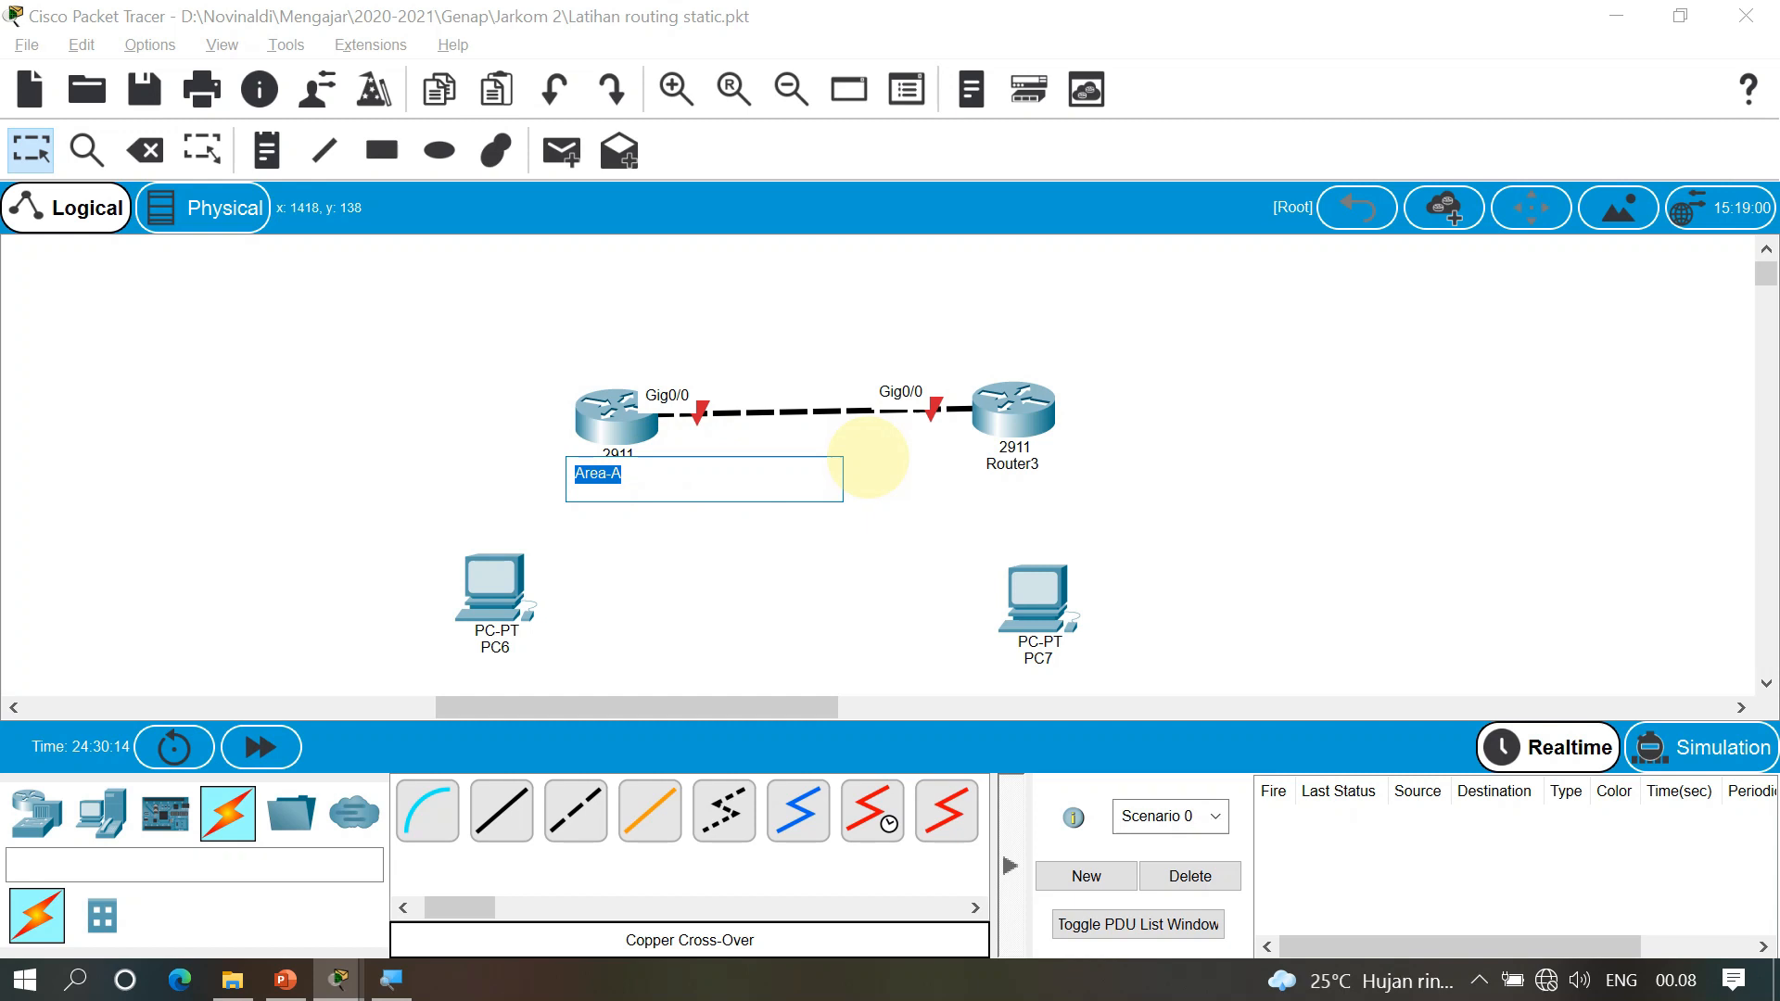
click(1171, 468)
click(1035, 475)
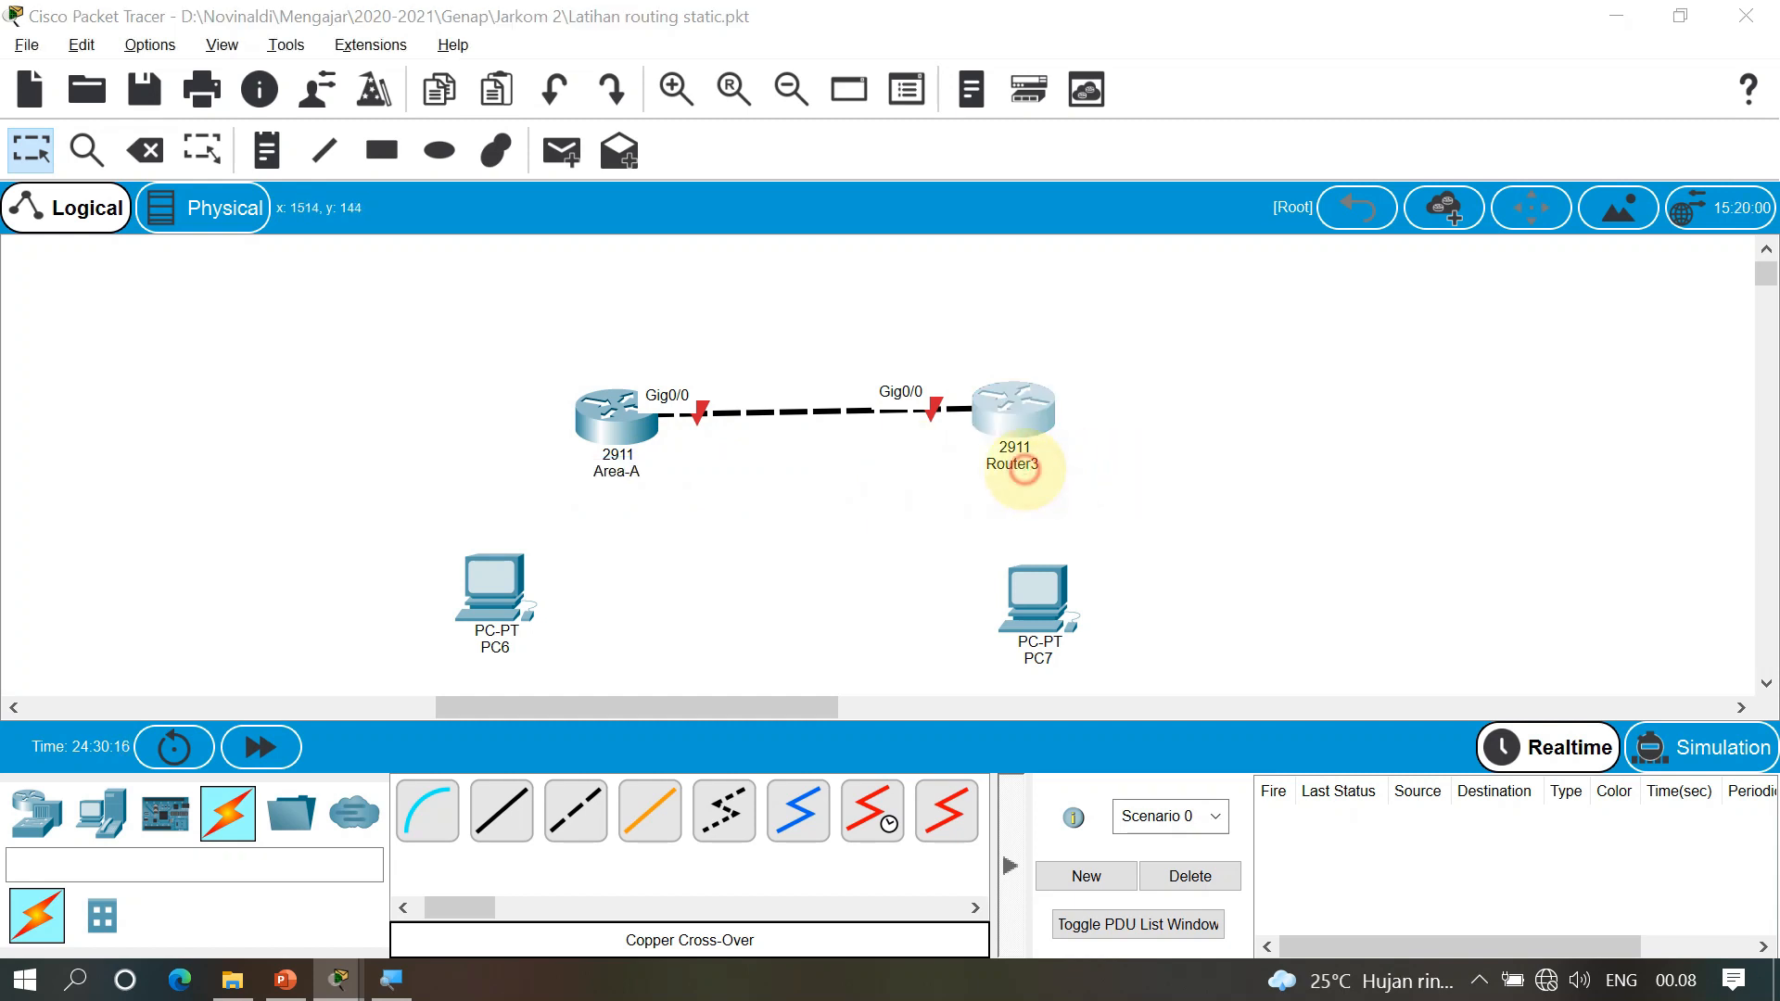
text(Area-A)
text(B)
click(1196, 377)
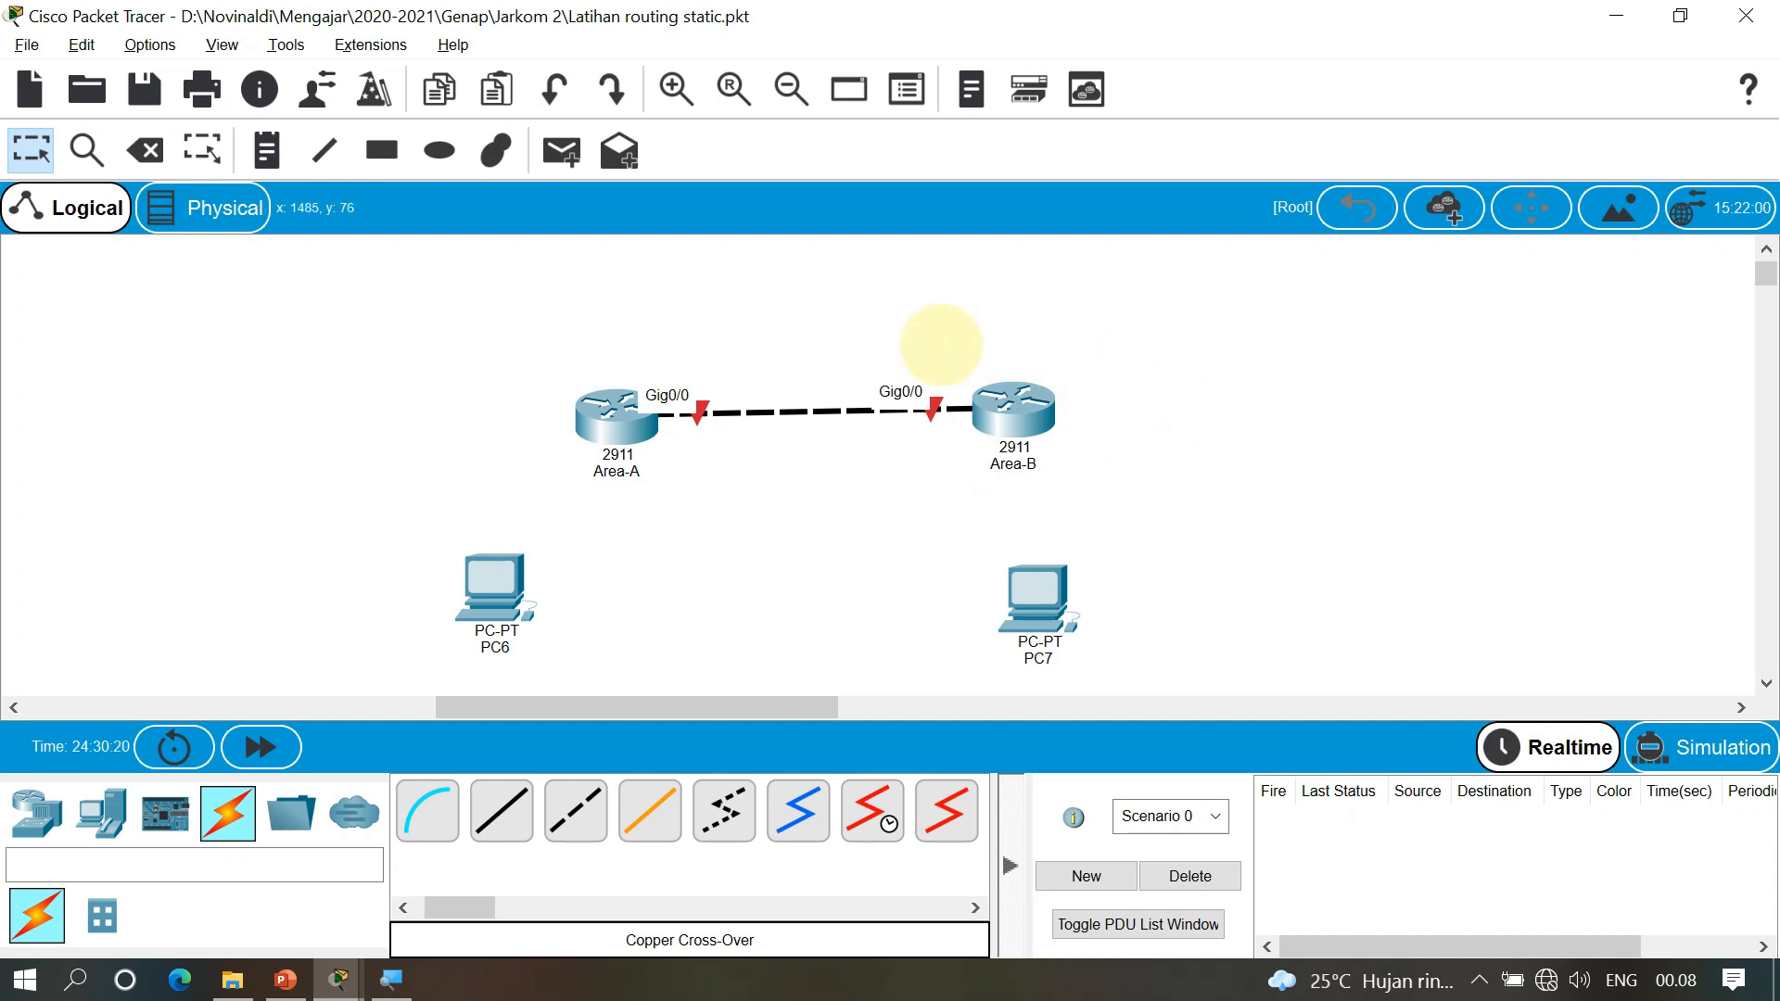
Add a '30.30.30.0/30' note above the link between Area-A and Area-B
key(n)
click(733, 359)
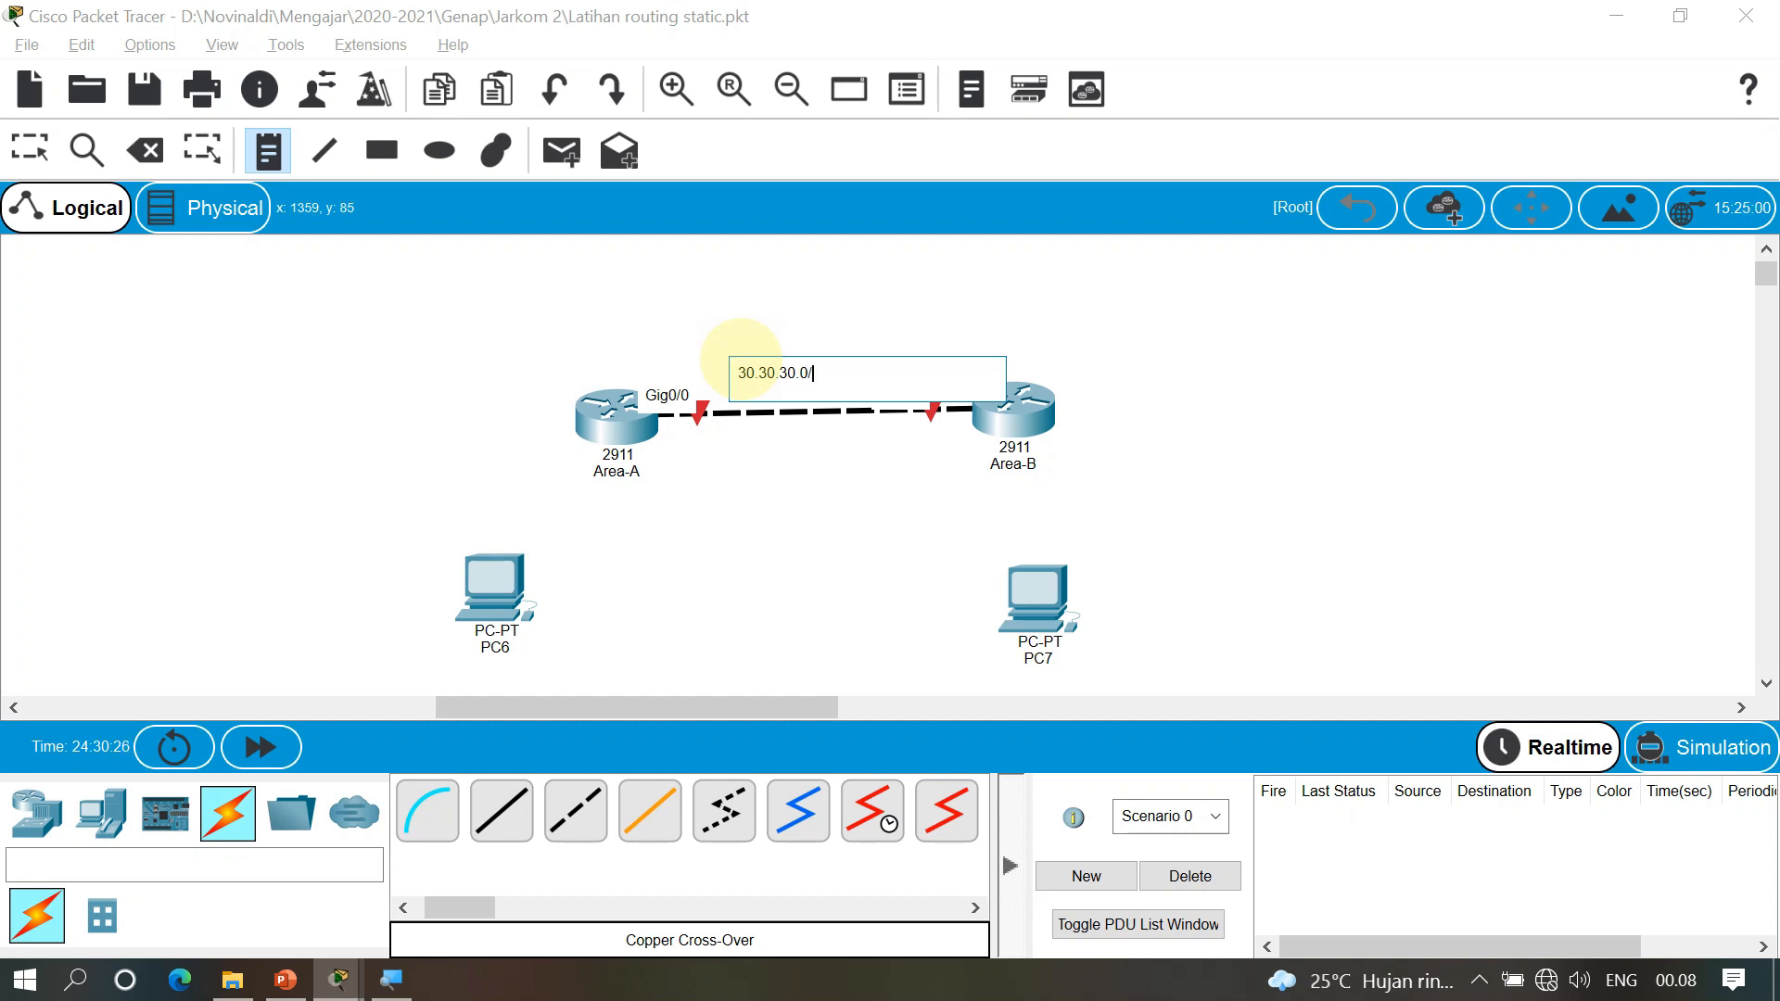
key(Escape)
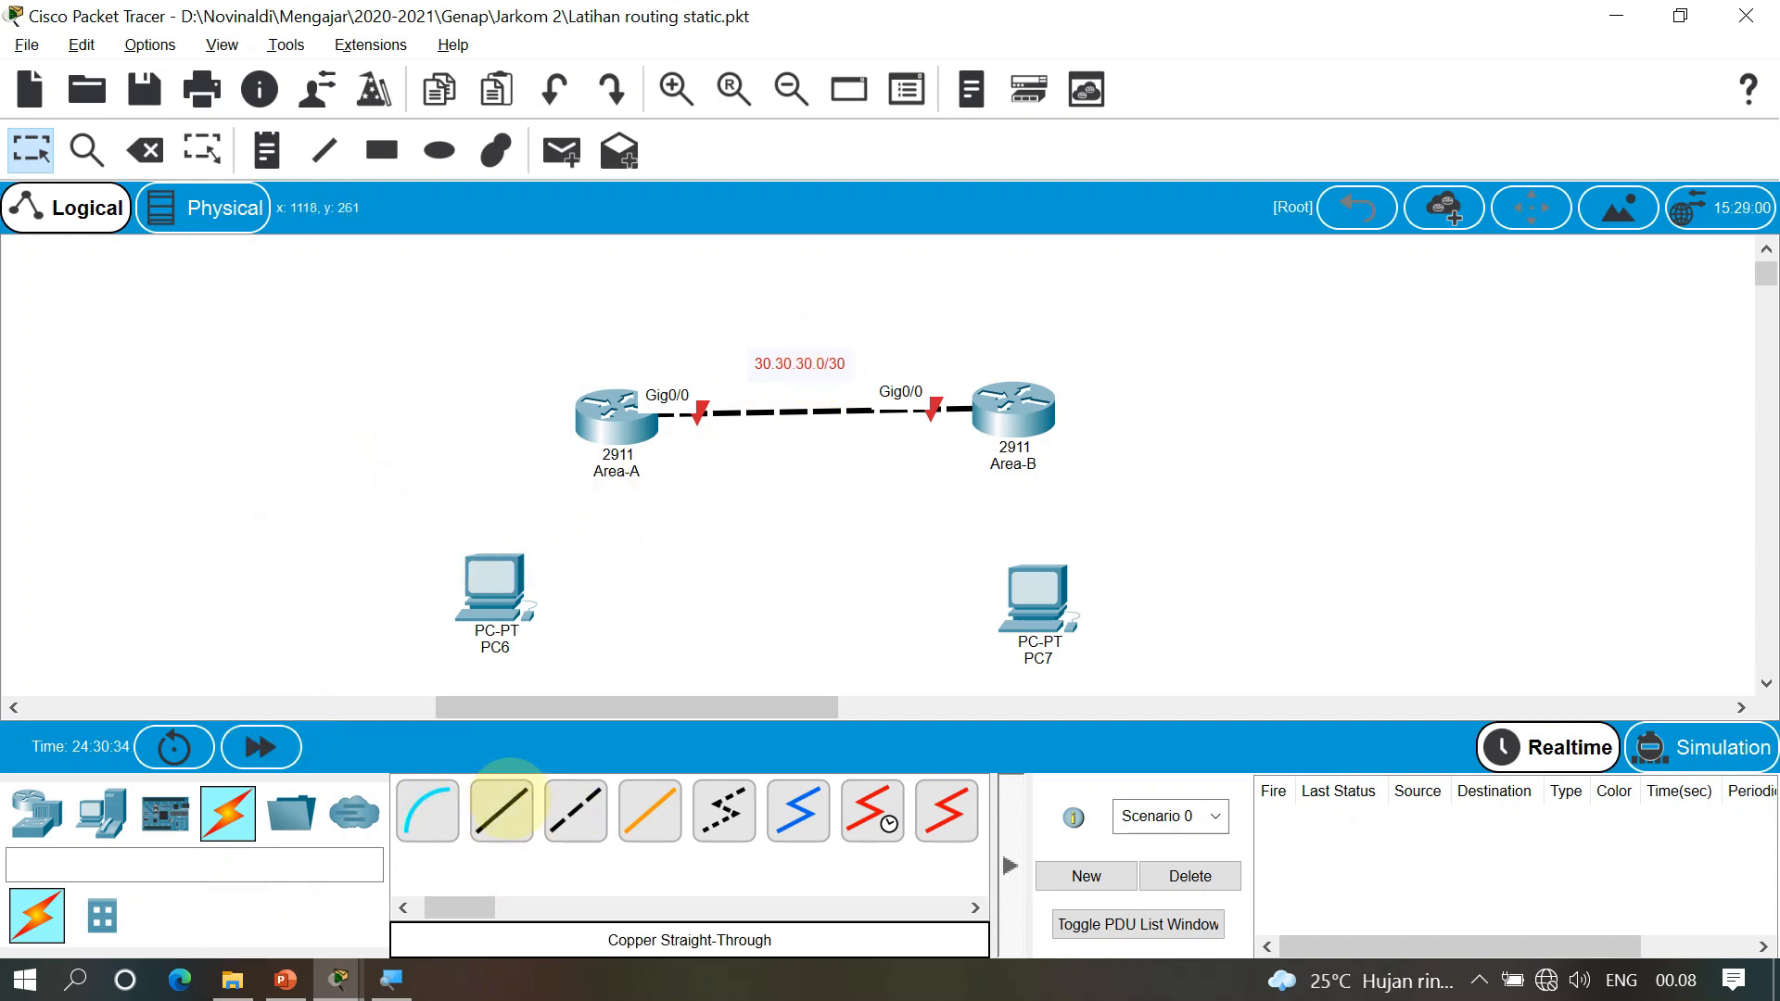
Connect PC6 FastEthernet0 to Area-A GigabitEthernet0/1 with a straight-through cable
click(499, 584)
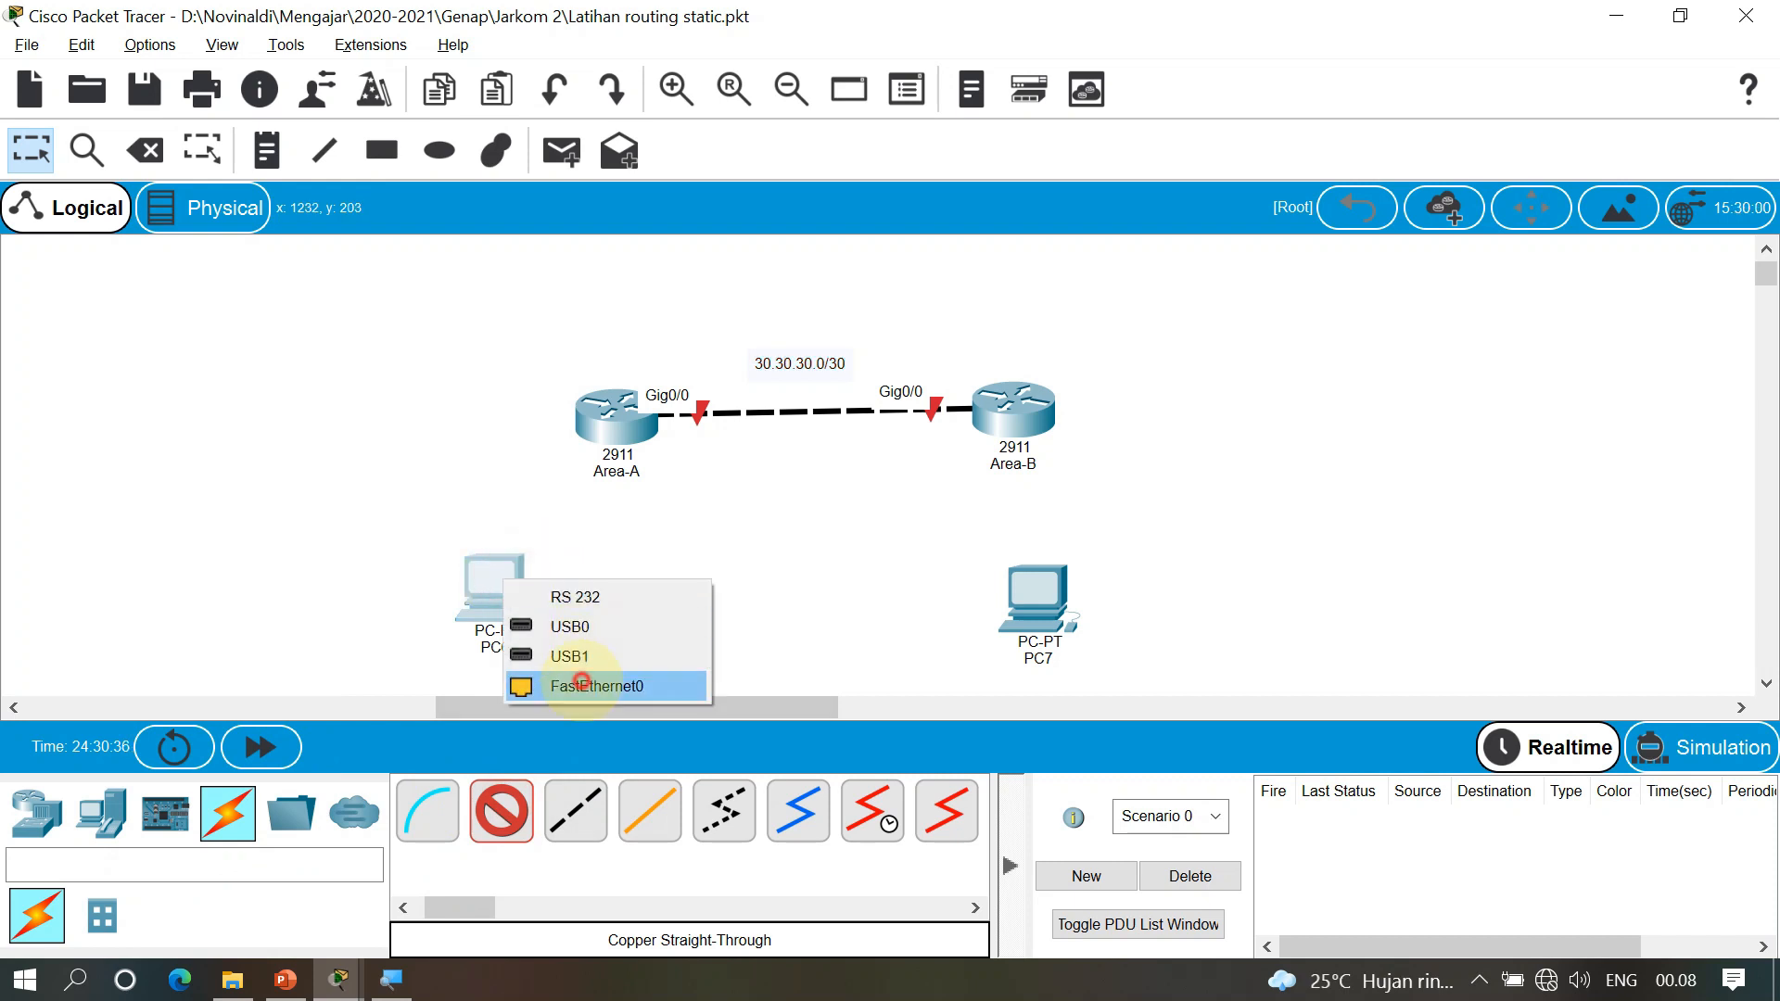
click(581, 683)
click(999, 525)
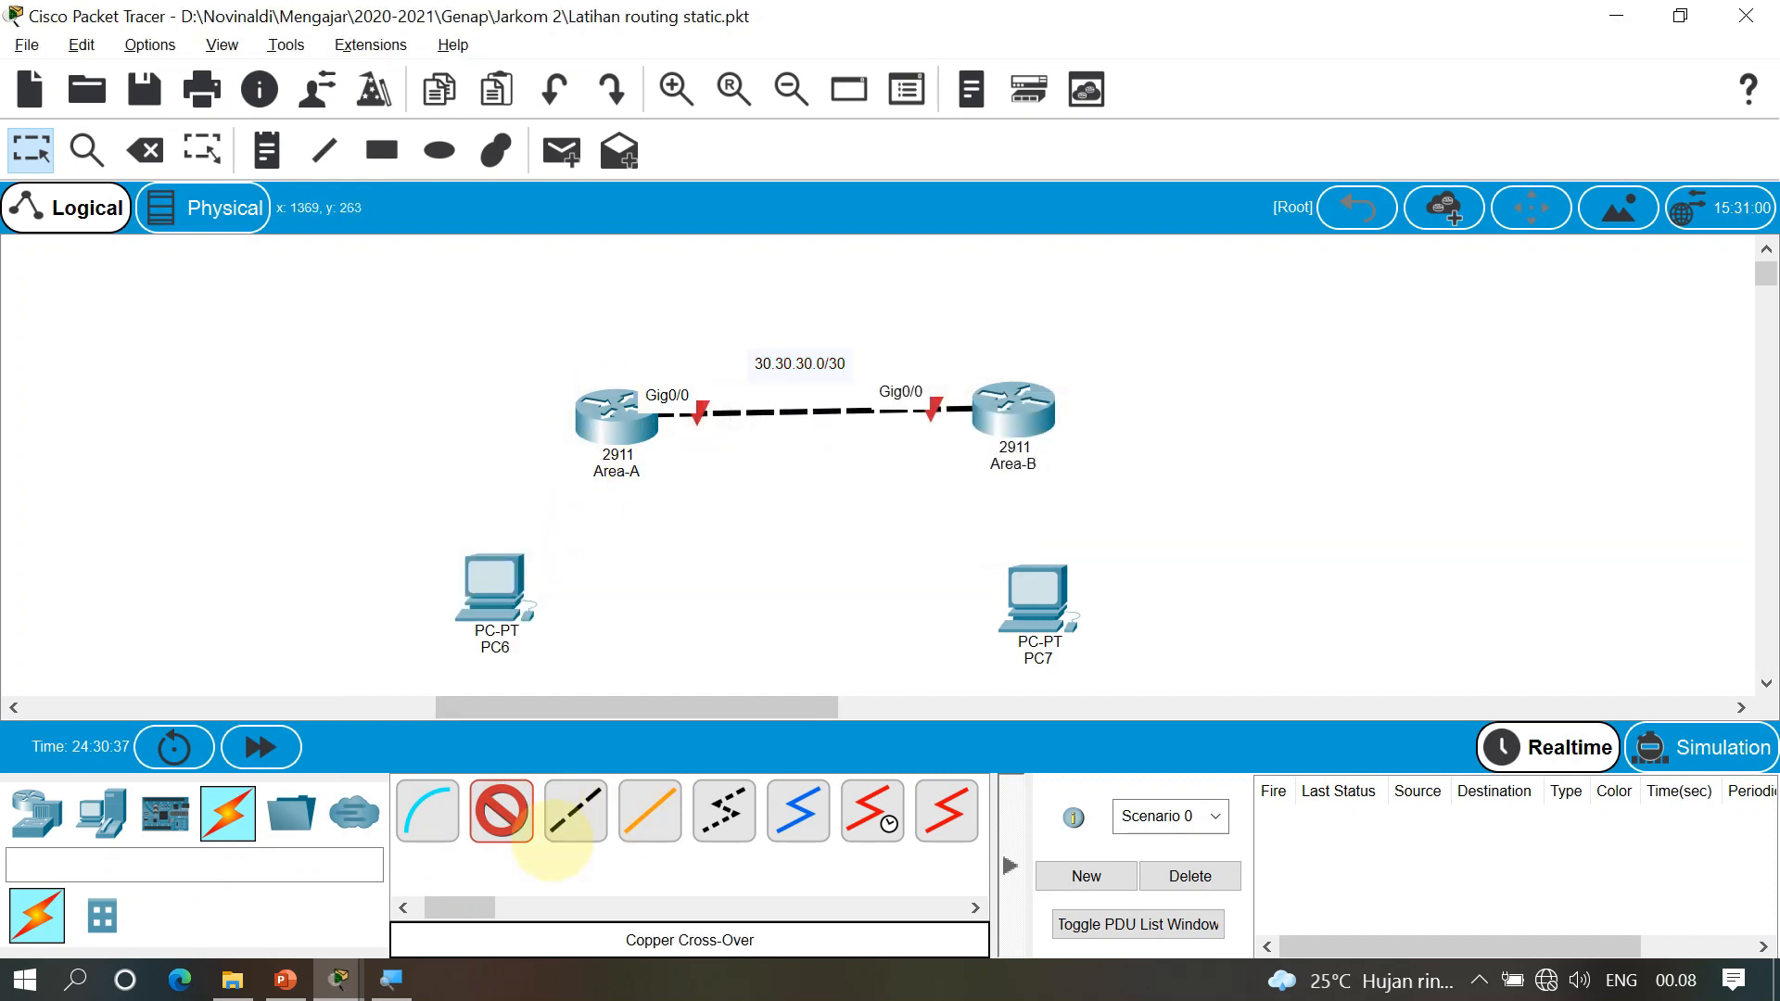
click(518, 817)
click(498, 601)
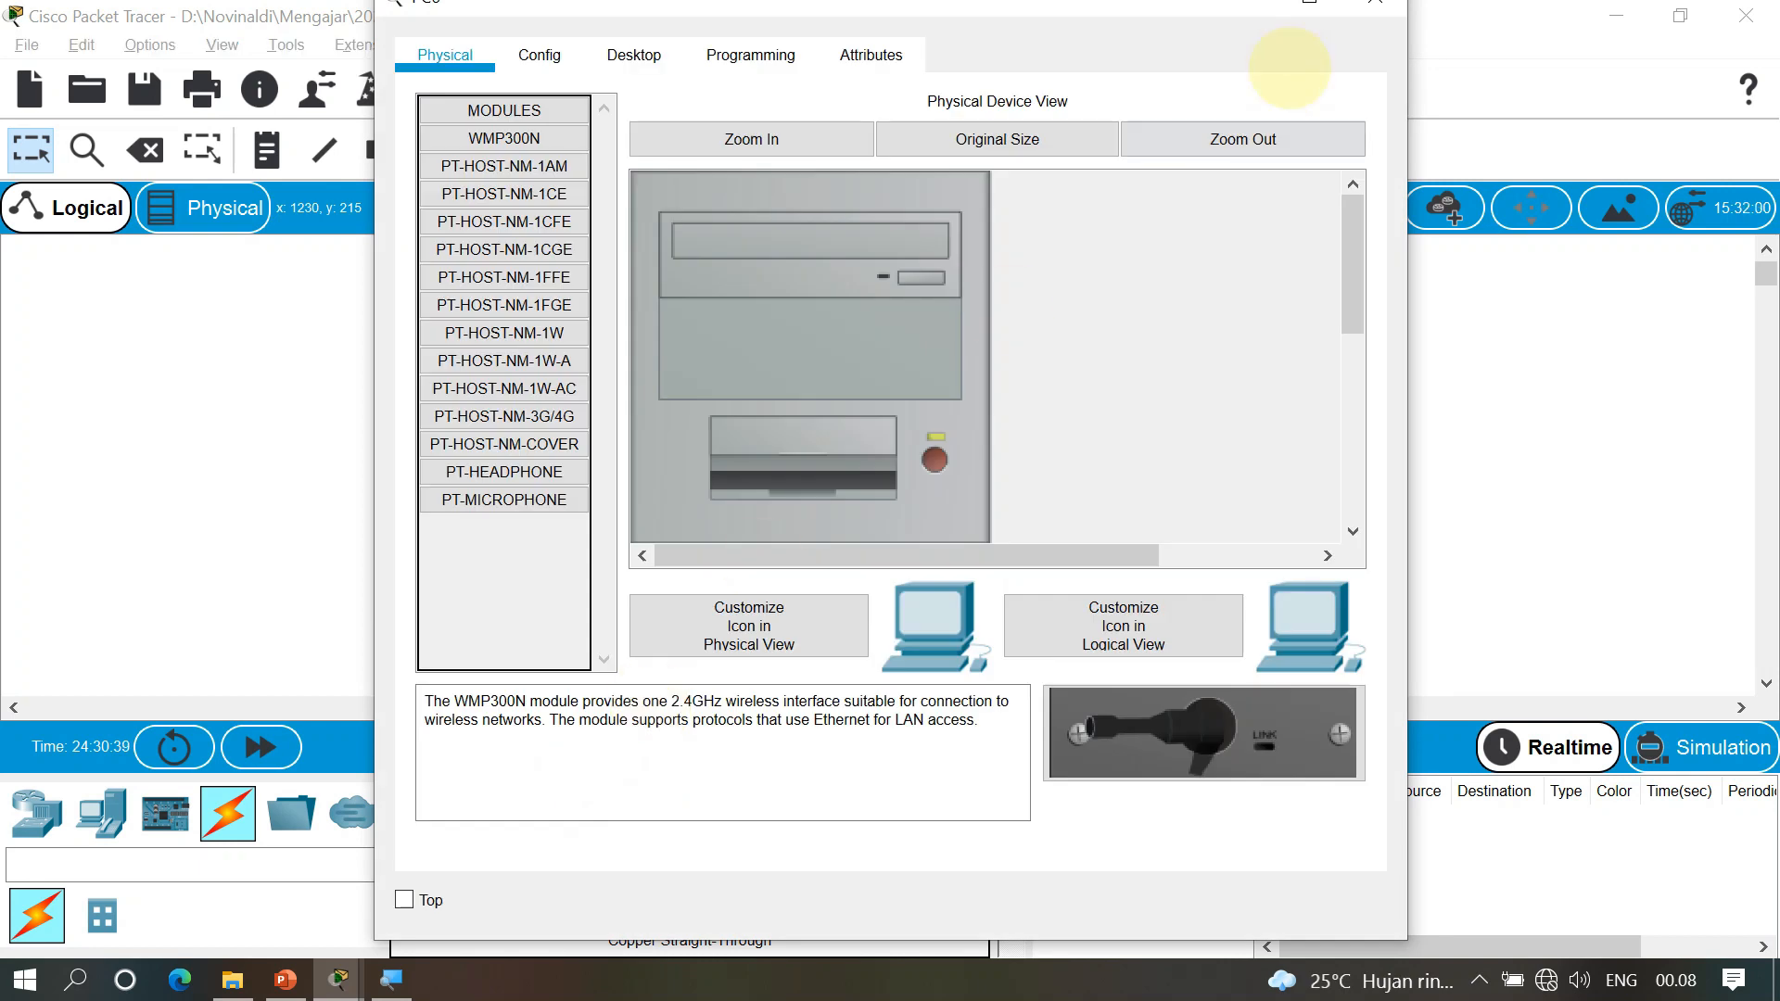
click(1355, 8)
click(500, 812)
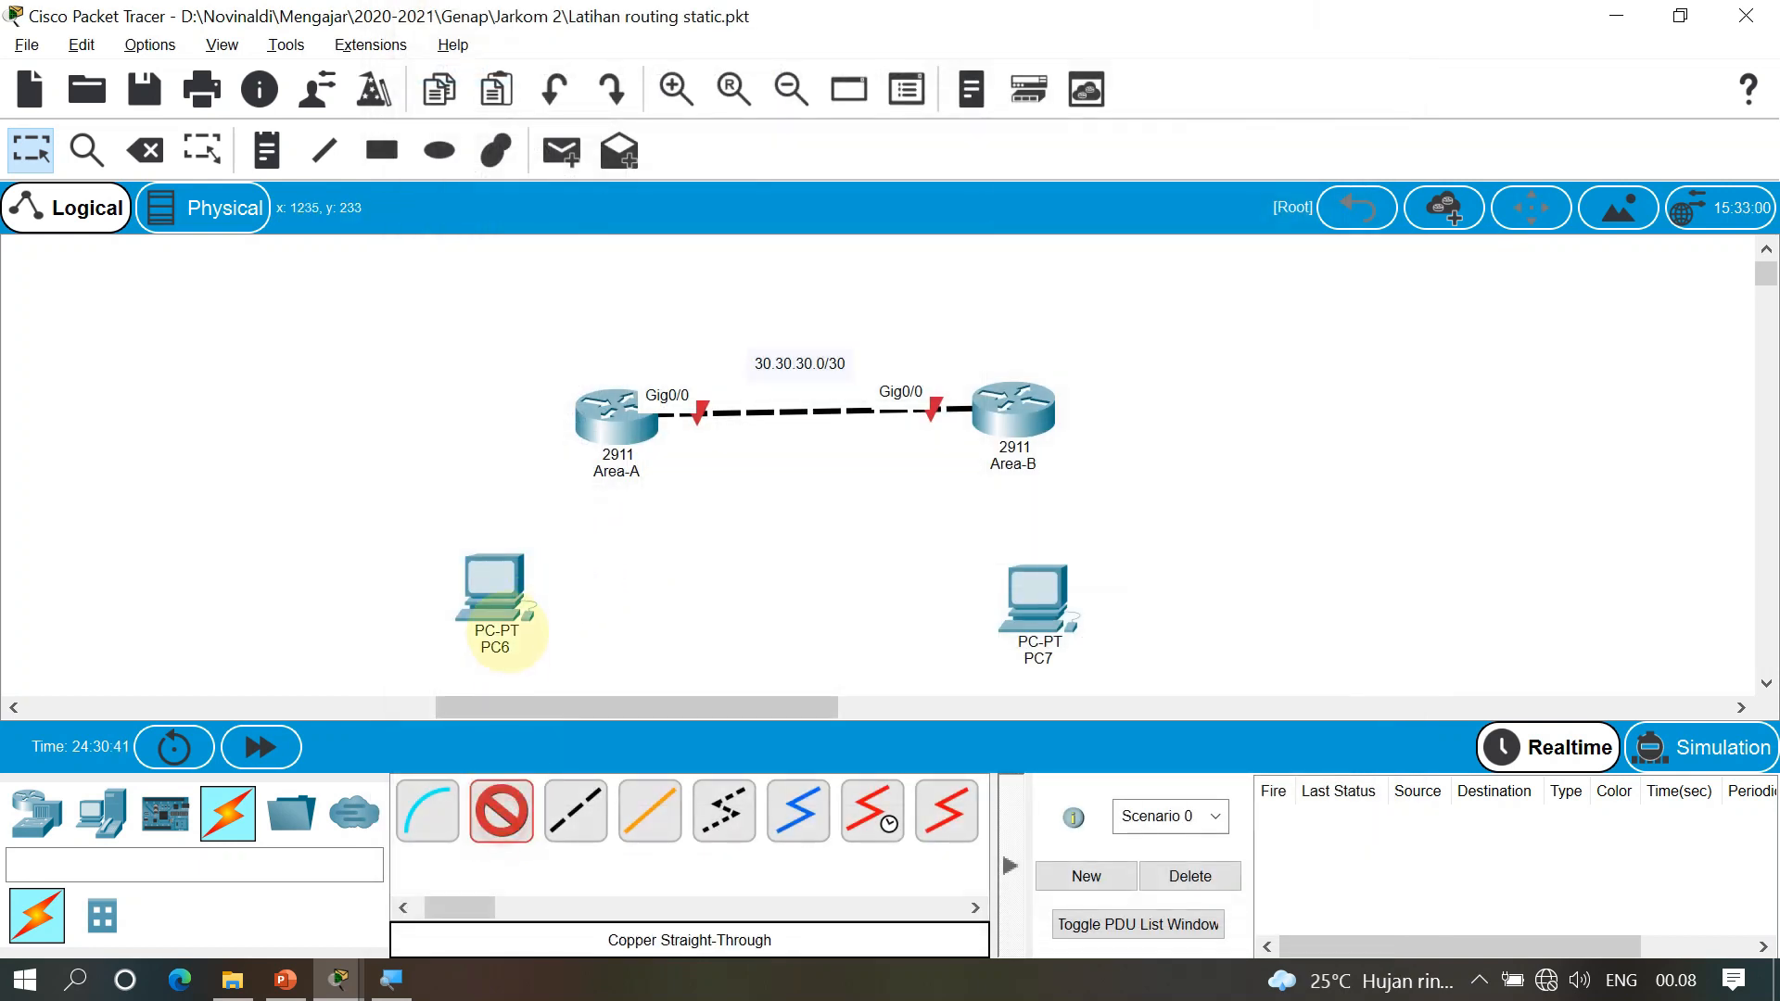
click(498, 598)
click(576, 708)
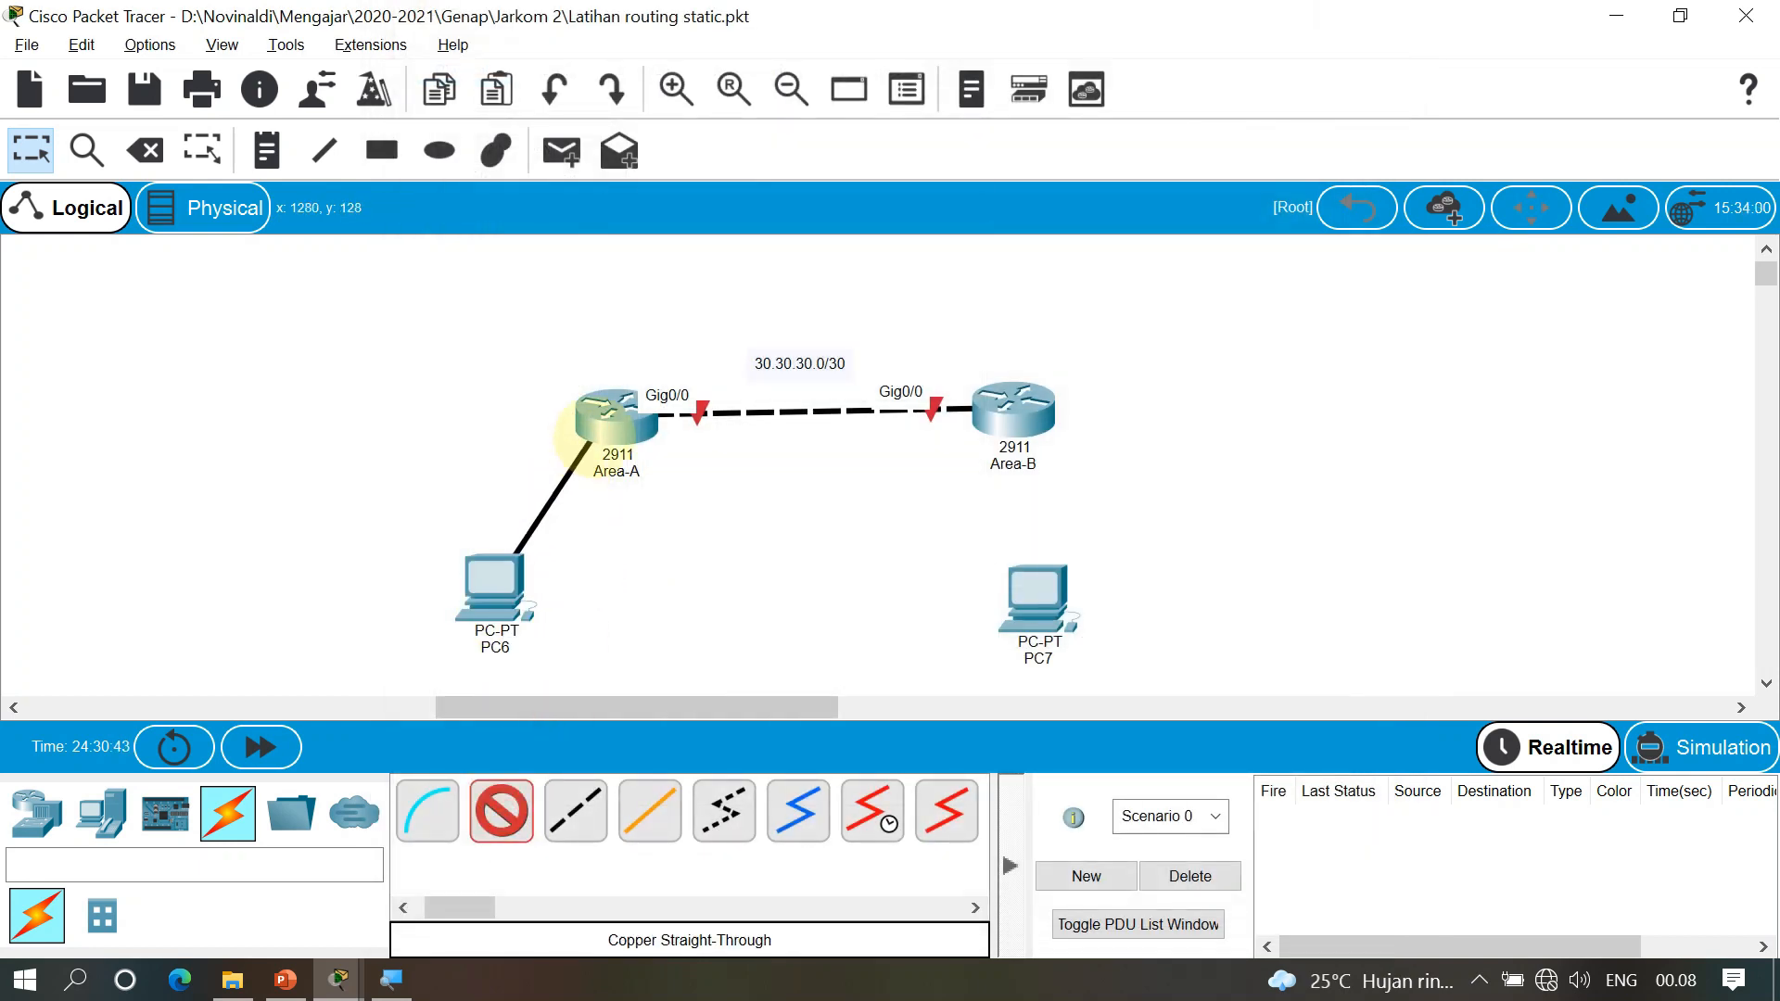
click(612, 420)
click(695, 502)
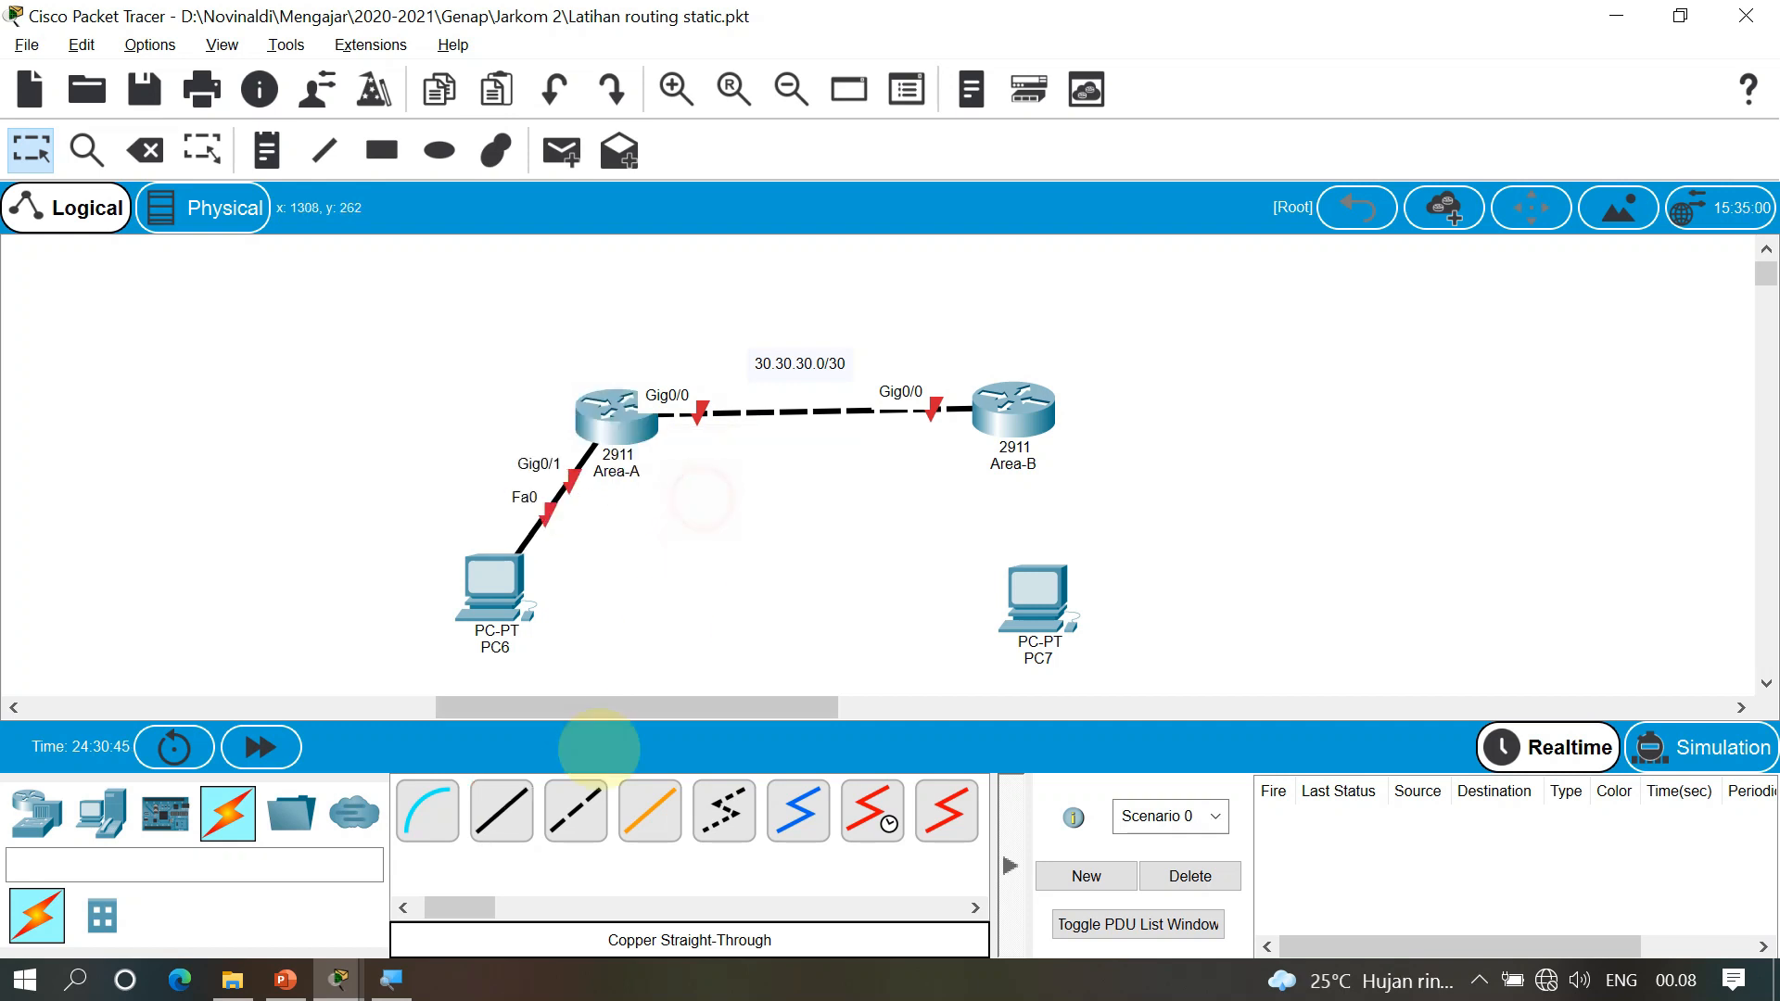
Connect Area-B GigabitEthernet0/1 to PC7 FastEthernet0 with a straight-through cable
click(502, 816)
click(1021, 414)
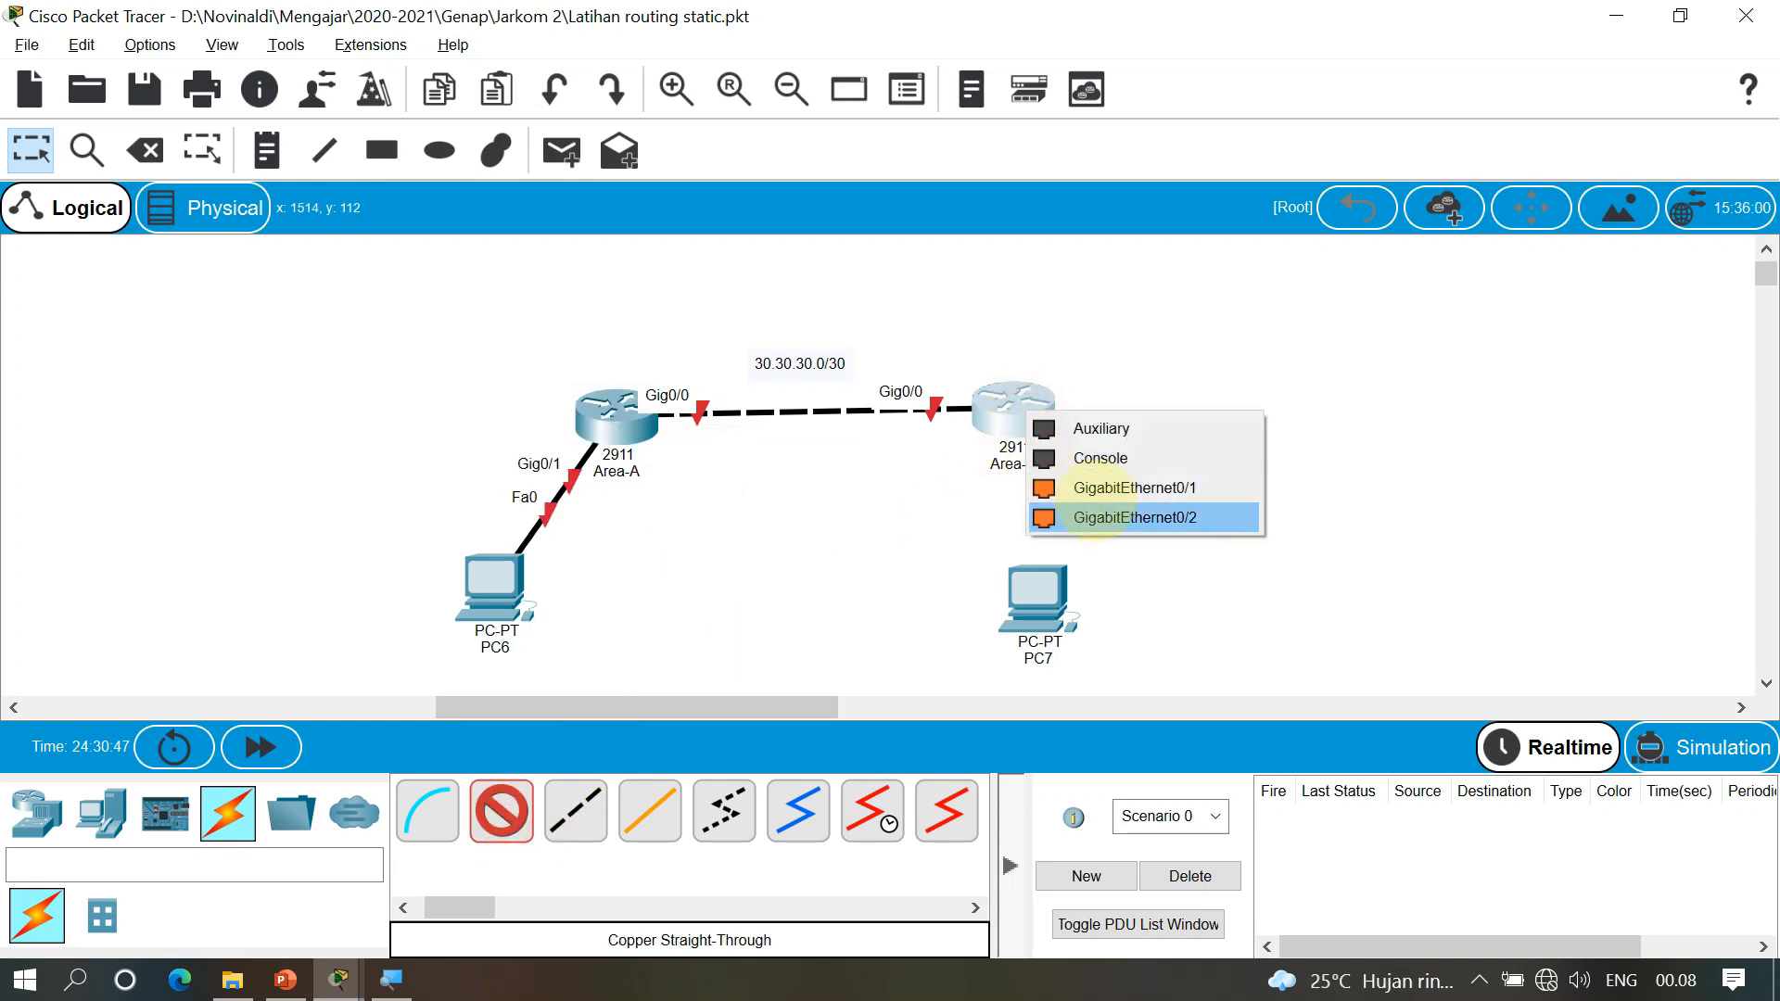
click(1109, 484)
click(1031, 566)
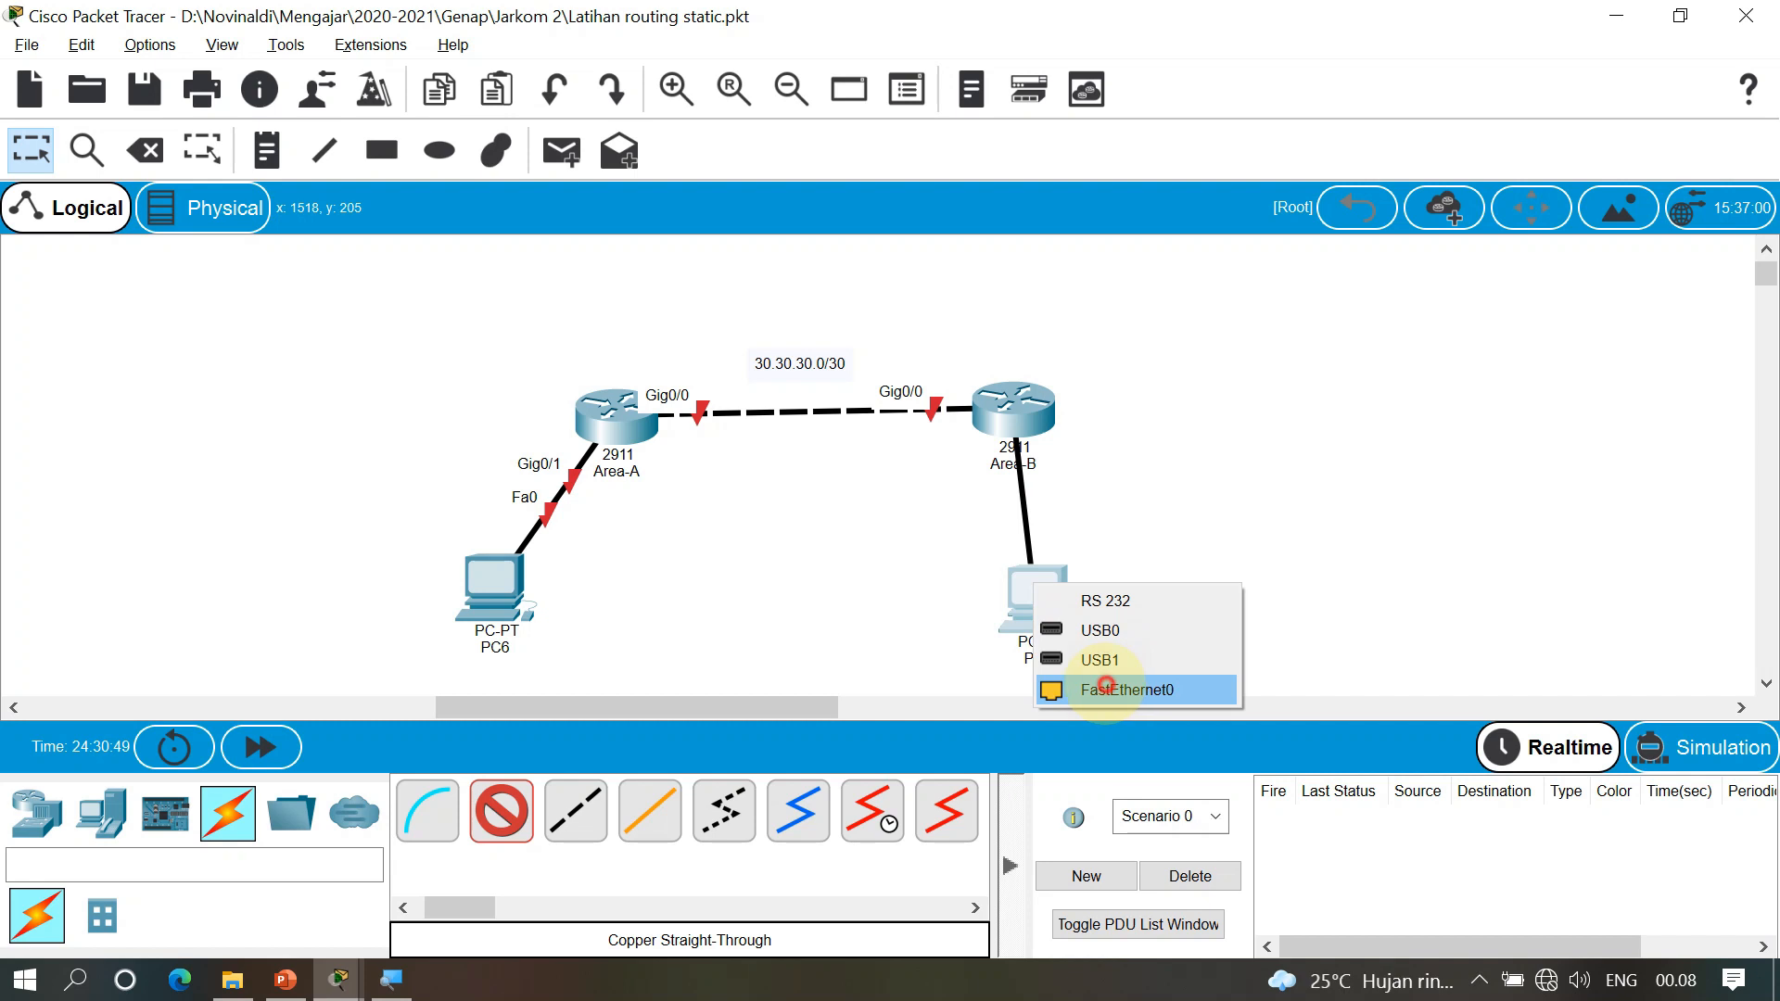
click(1108, 687)
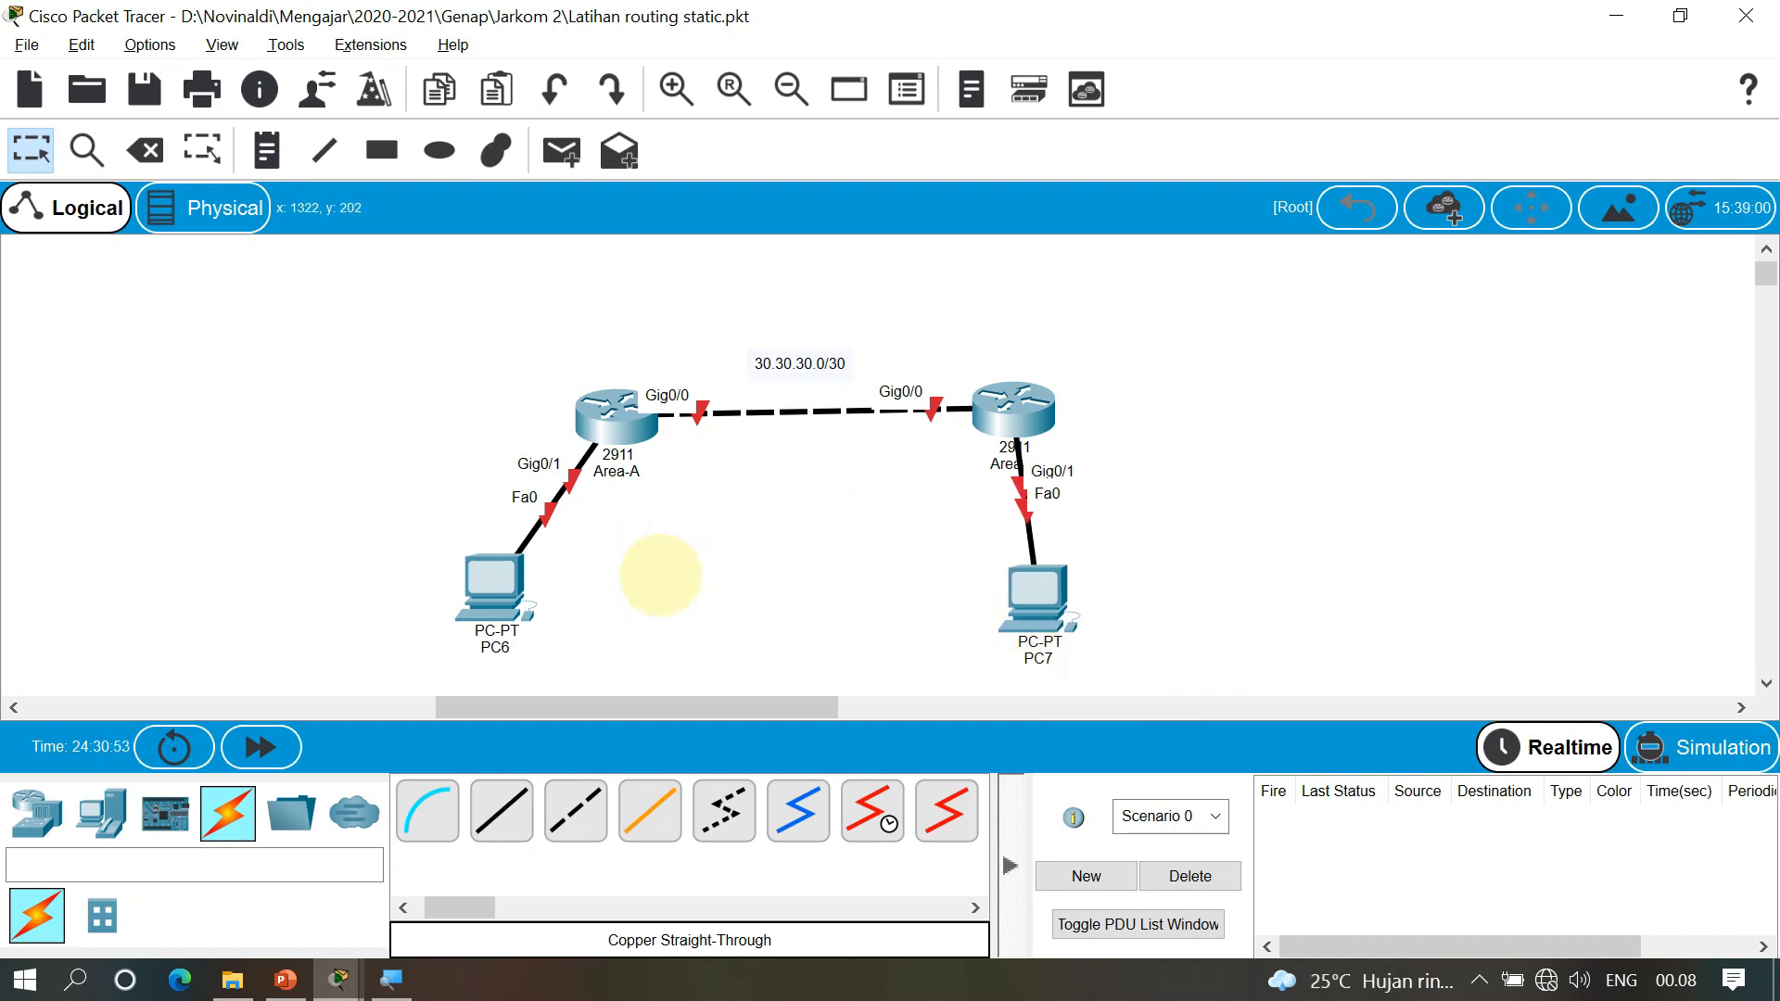
Add notes 192.168.10.1/24 beside the PC6 link and 172.16.10.1/24 beside the PC7 link
key(n)
click(572, 545)
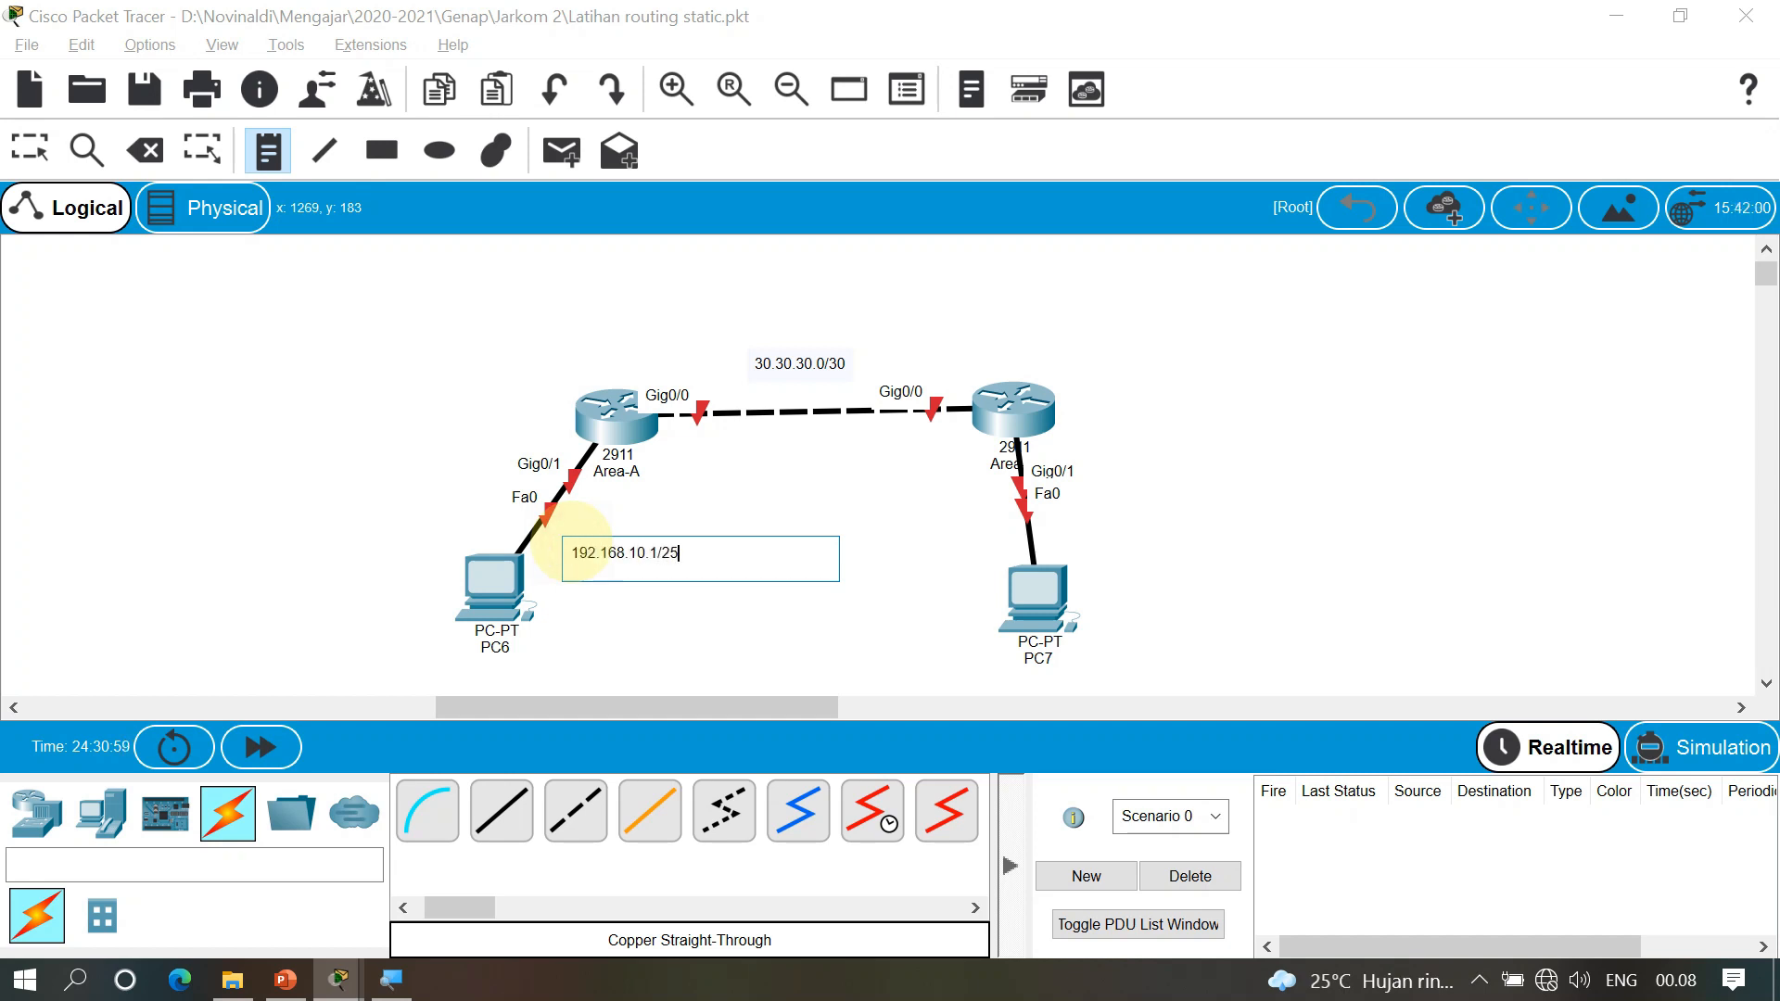
key(Escape)
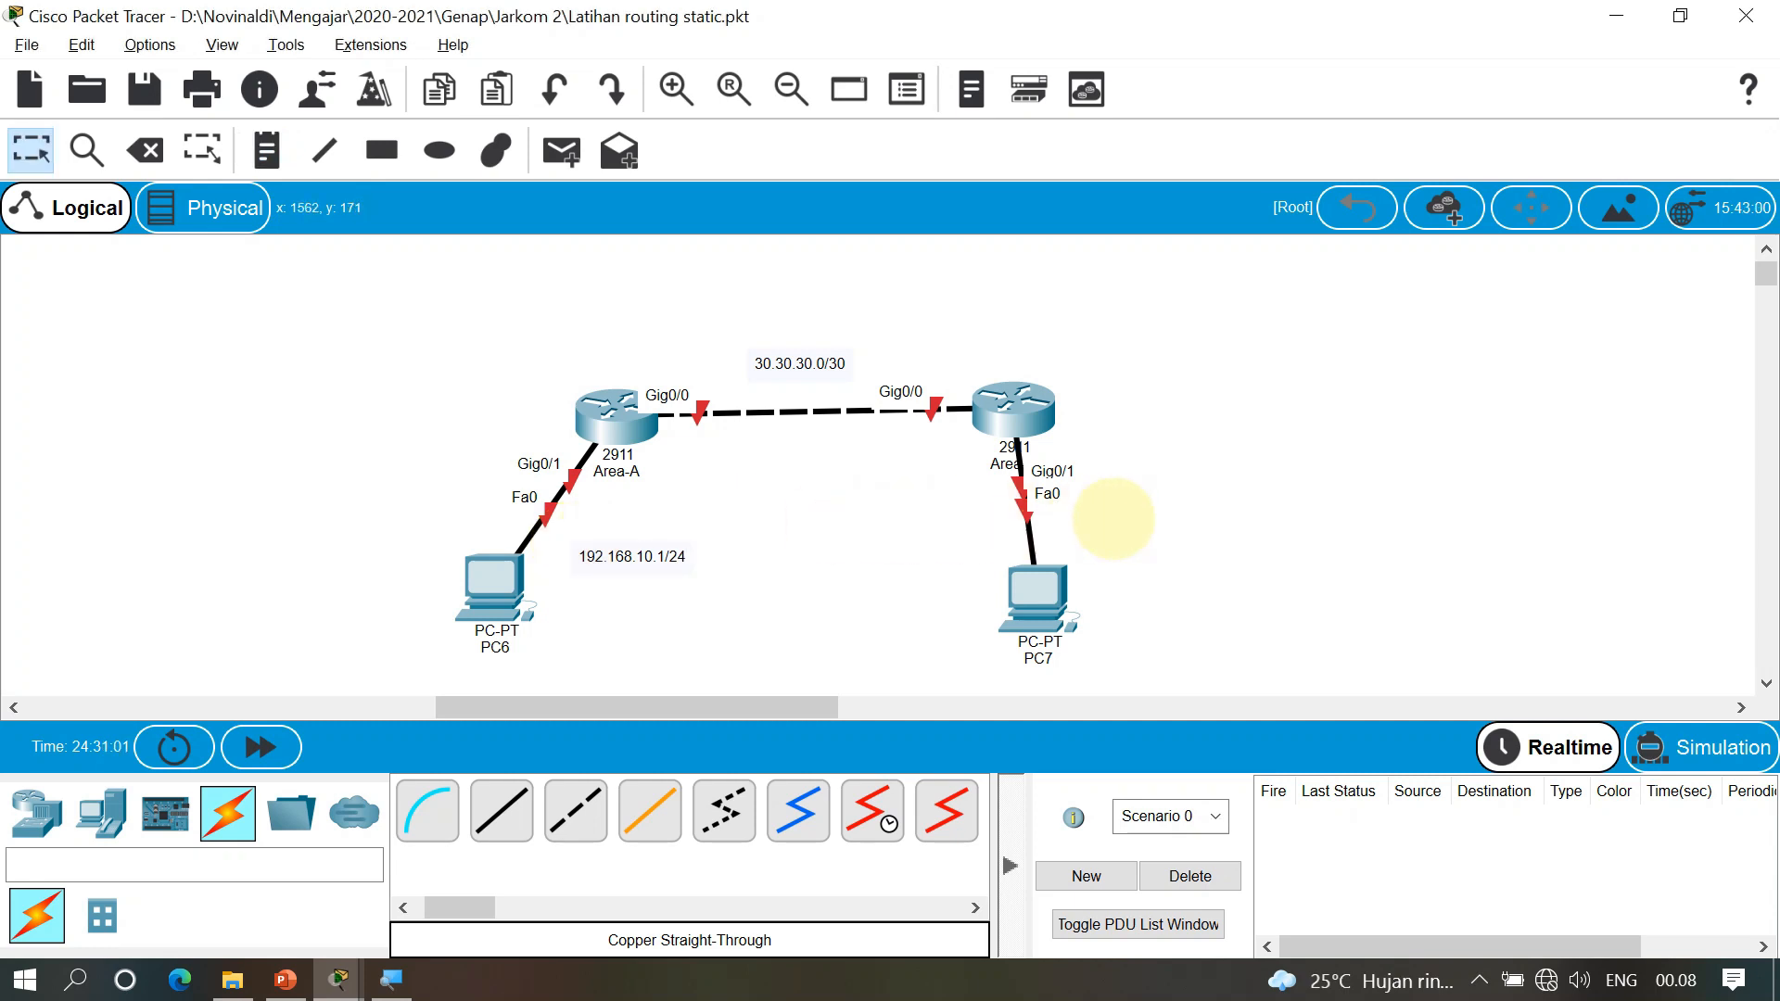
key(n)
click(1089, 509)
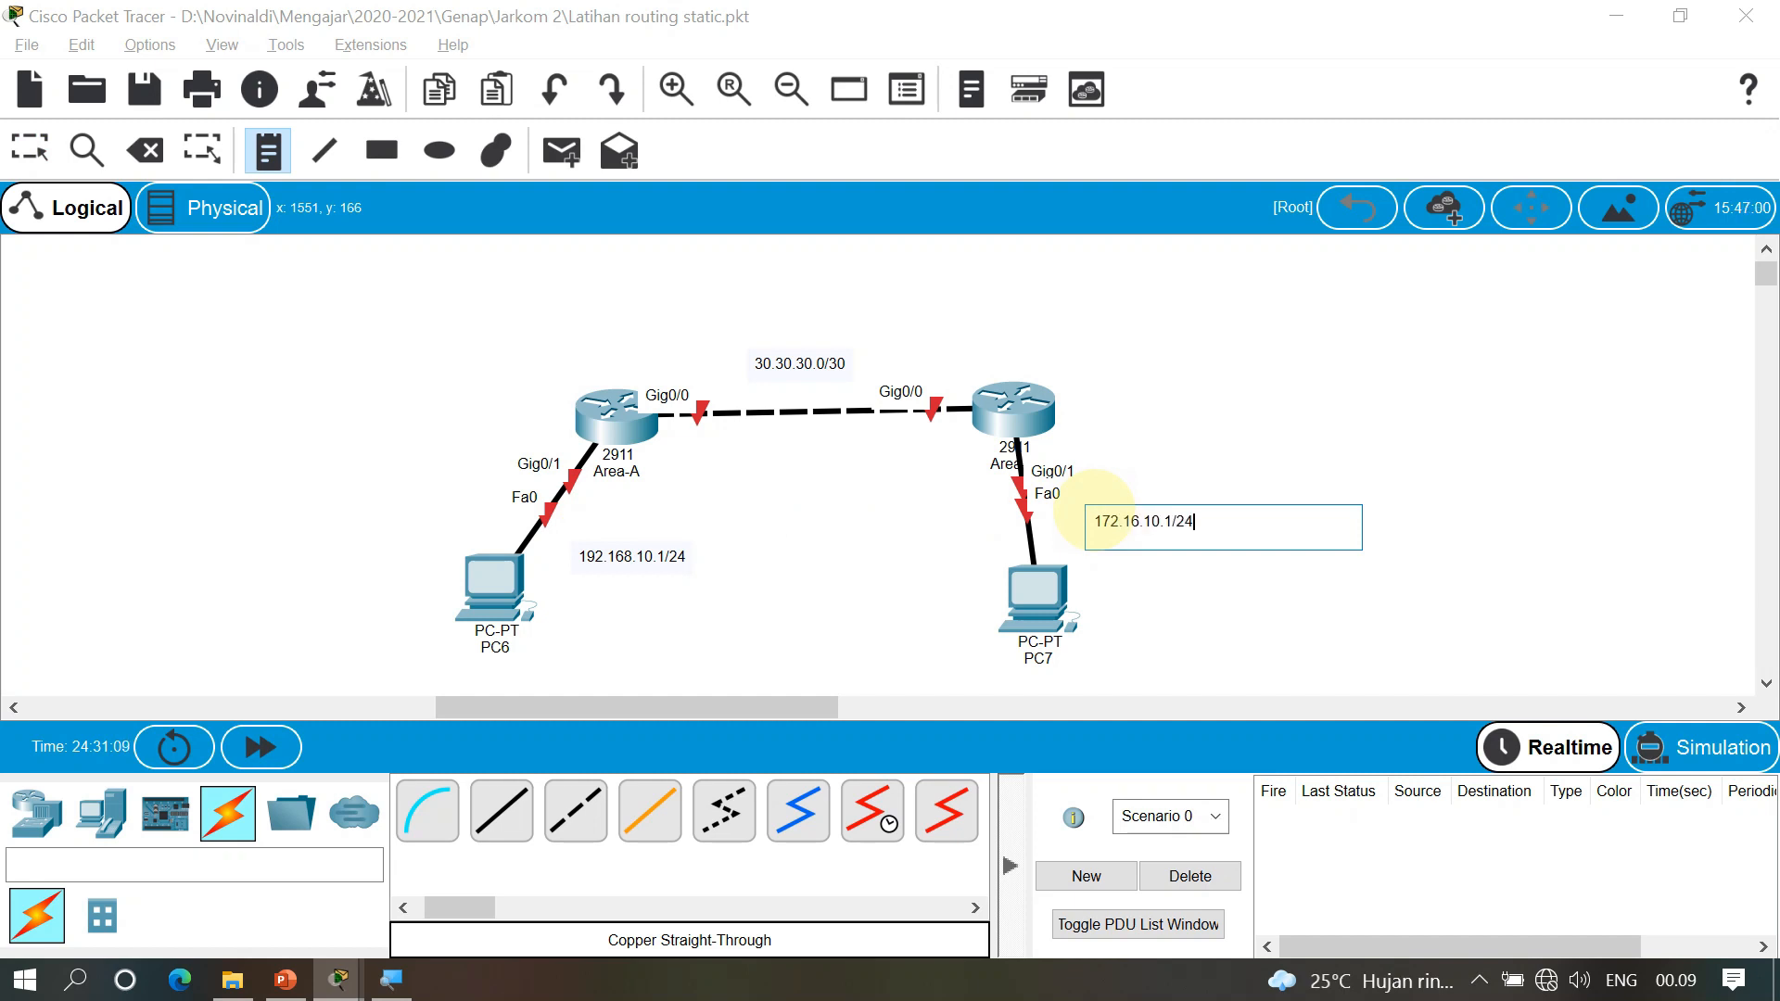
key(Escape)
drag(1128, 524, 1118, 527)
click(1233, 507)
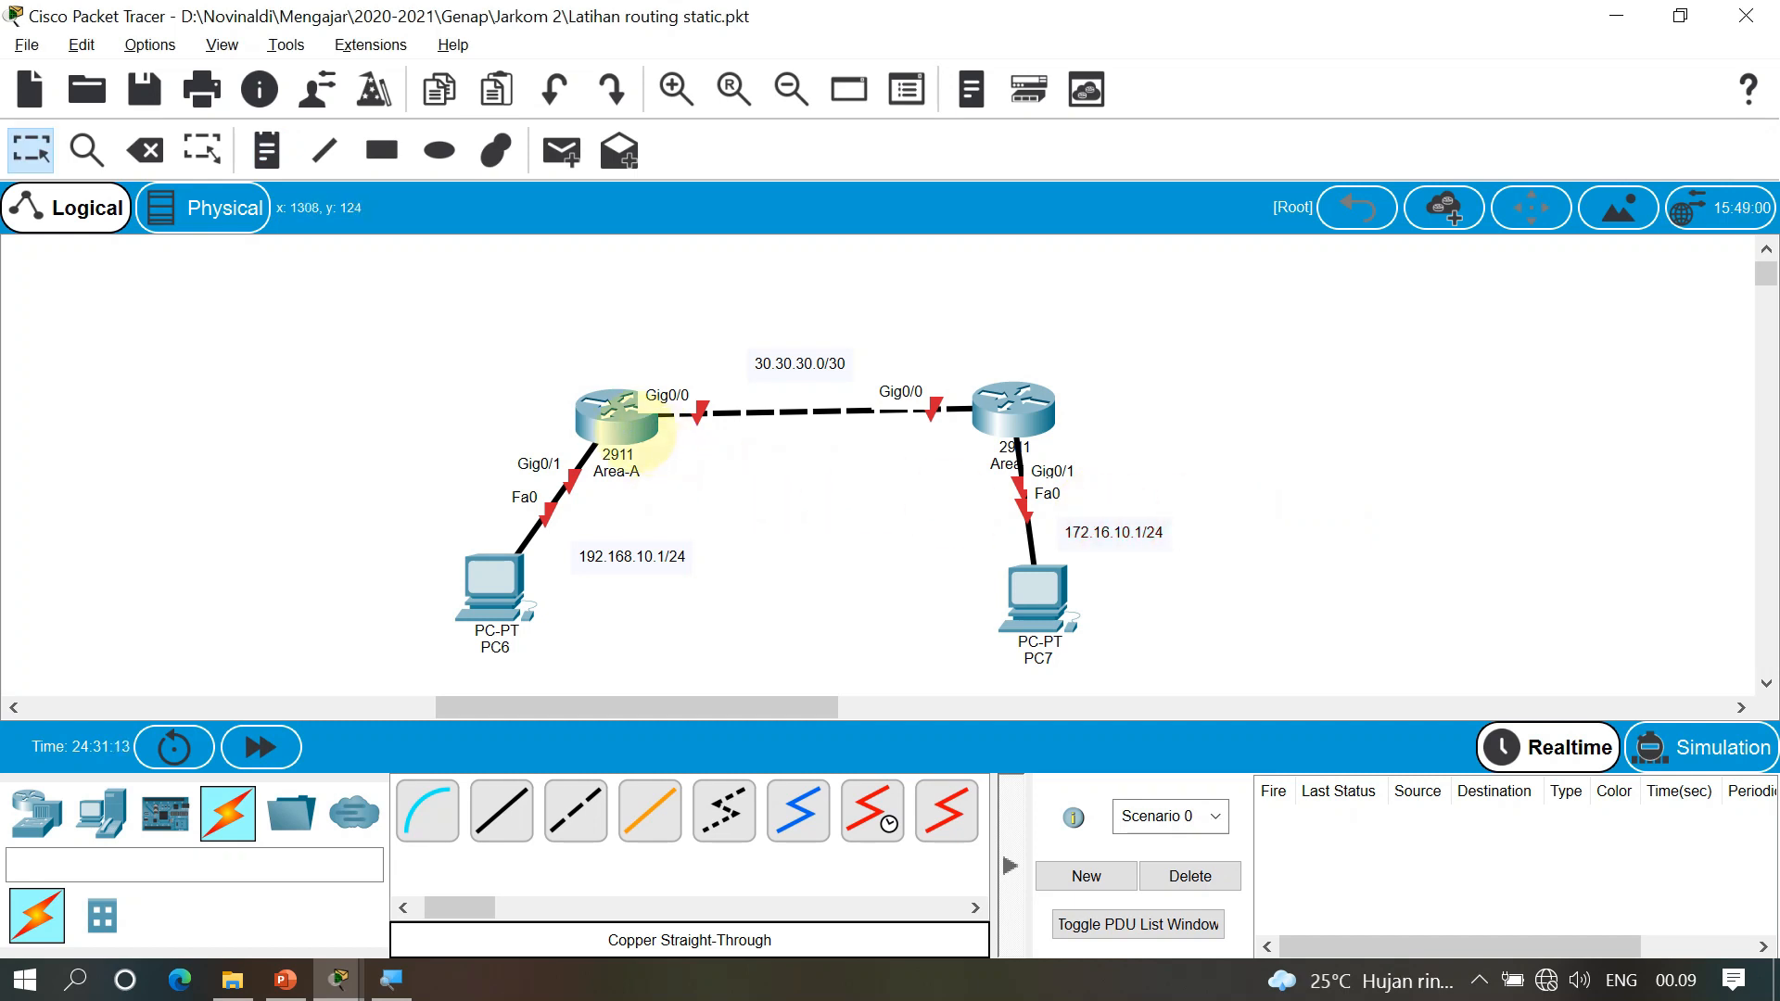
In Area-A's CLI, skip the setup dialog, enter configuration mode and set hostname area-a
click(627, 430)
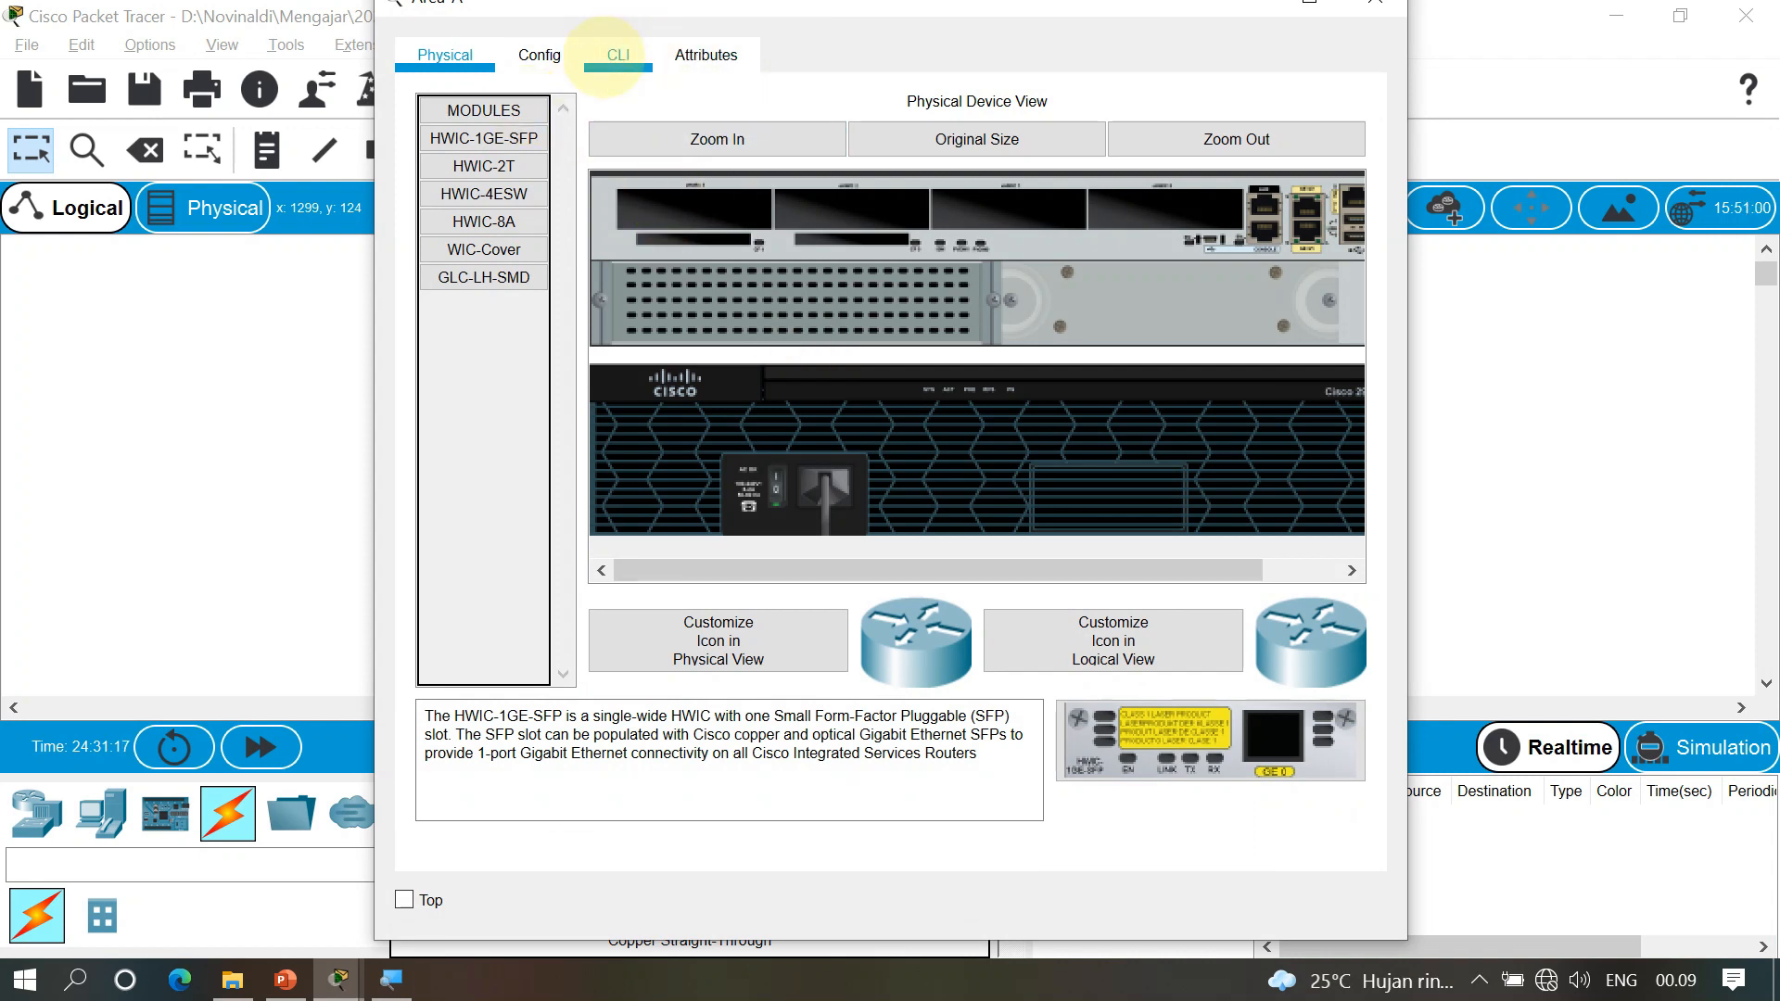
click(607, 53)
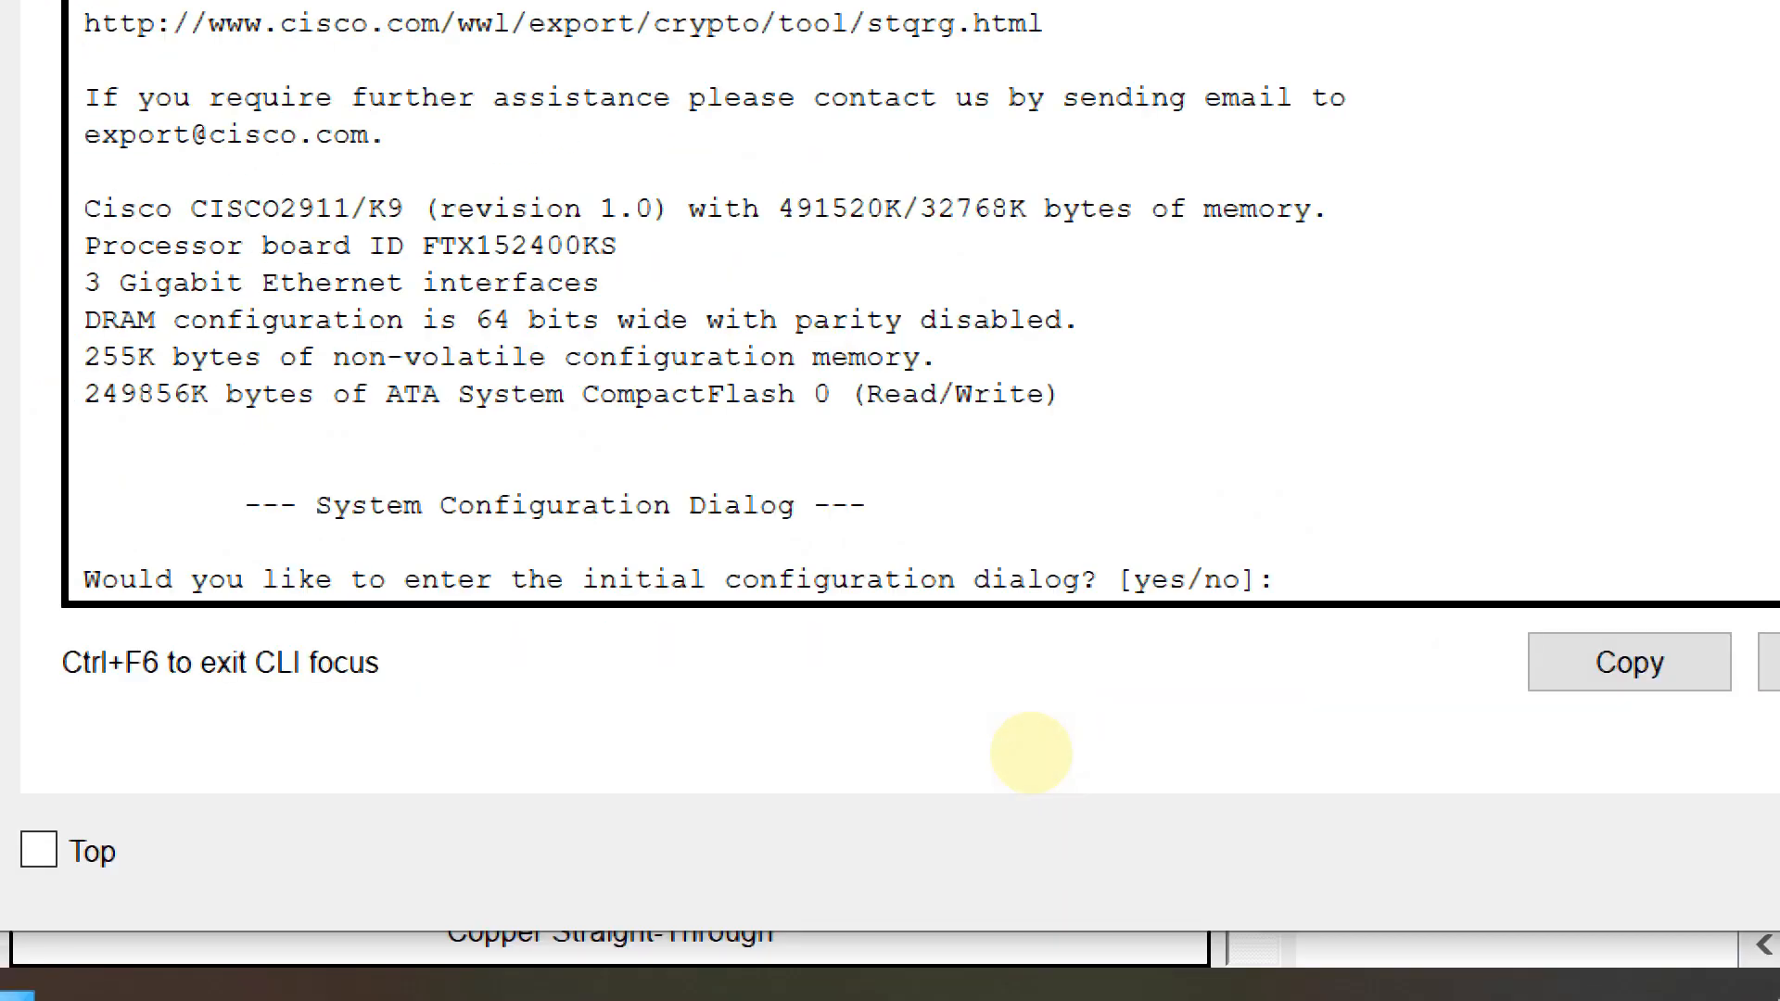
text(no)
key(Return)
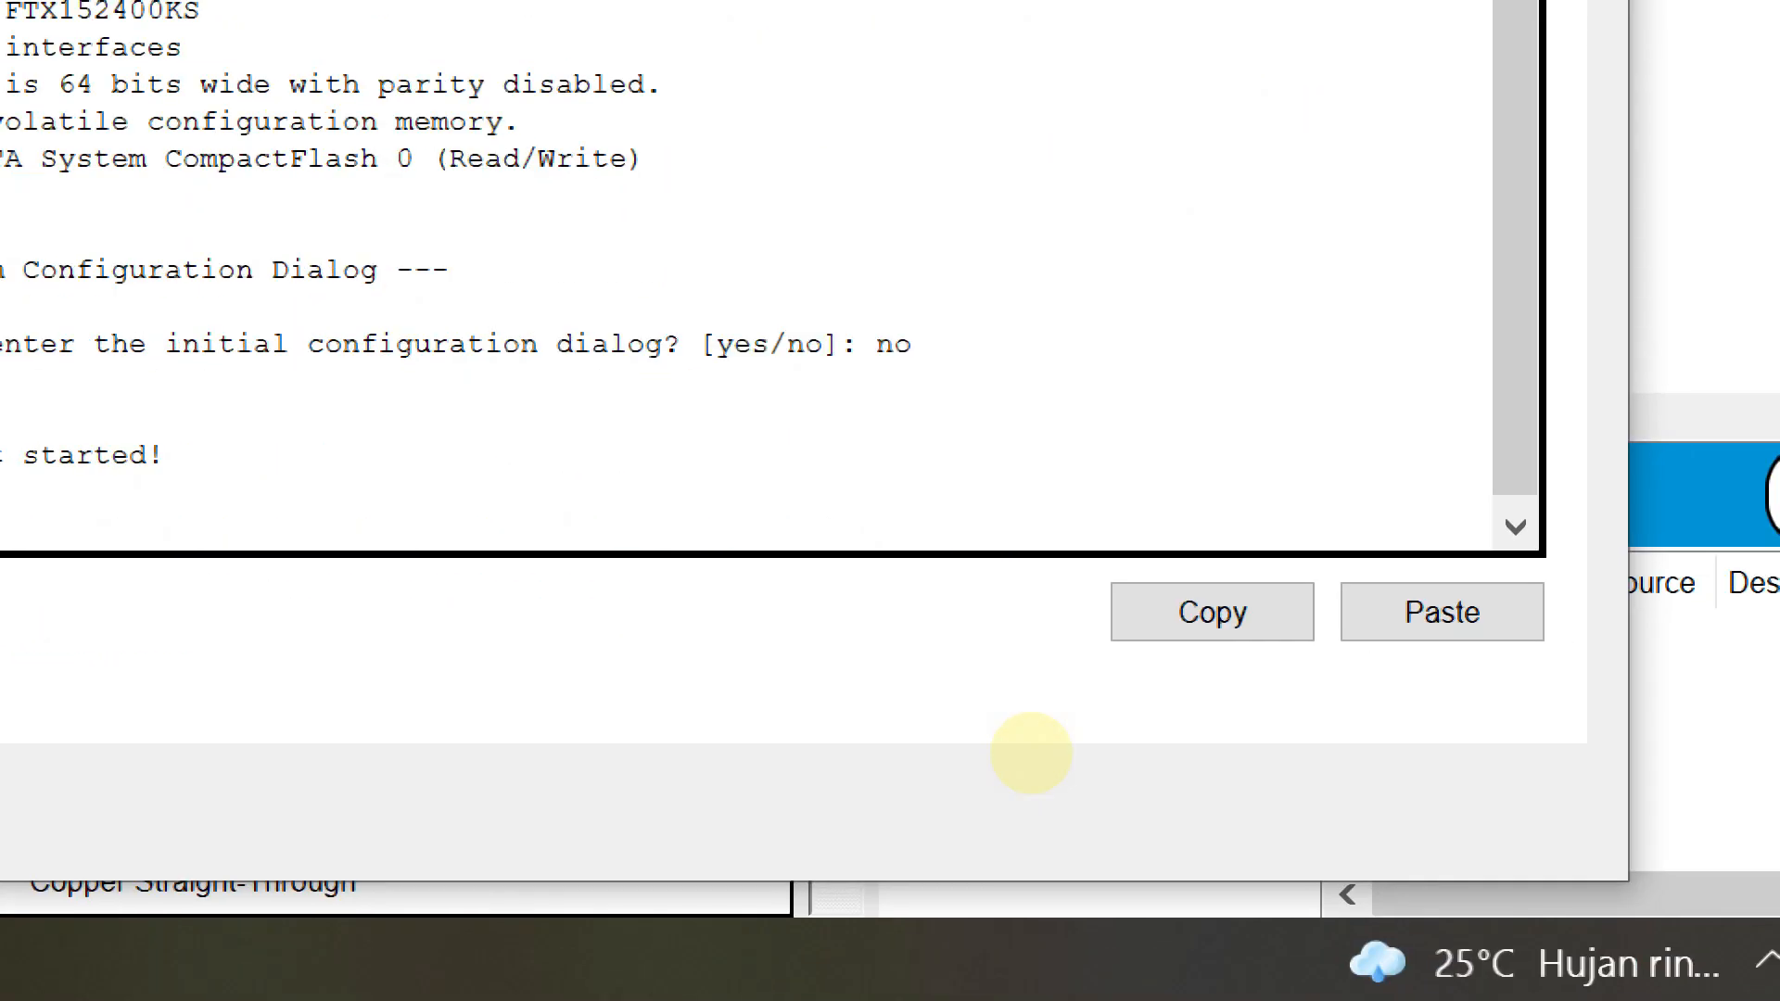
key(Return)
text(en)
key(Return)
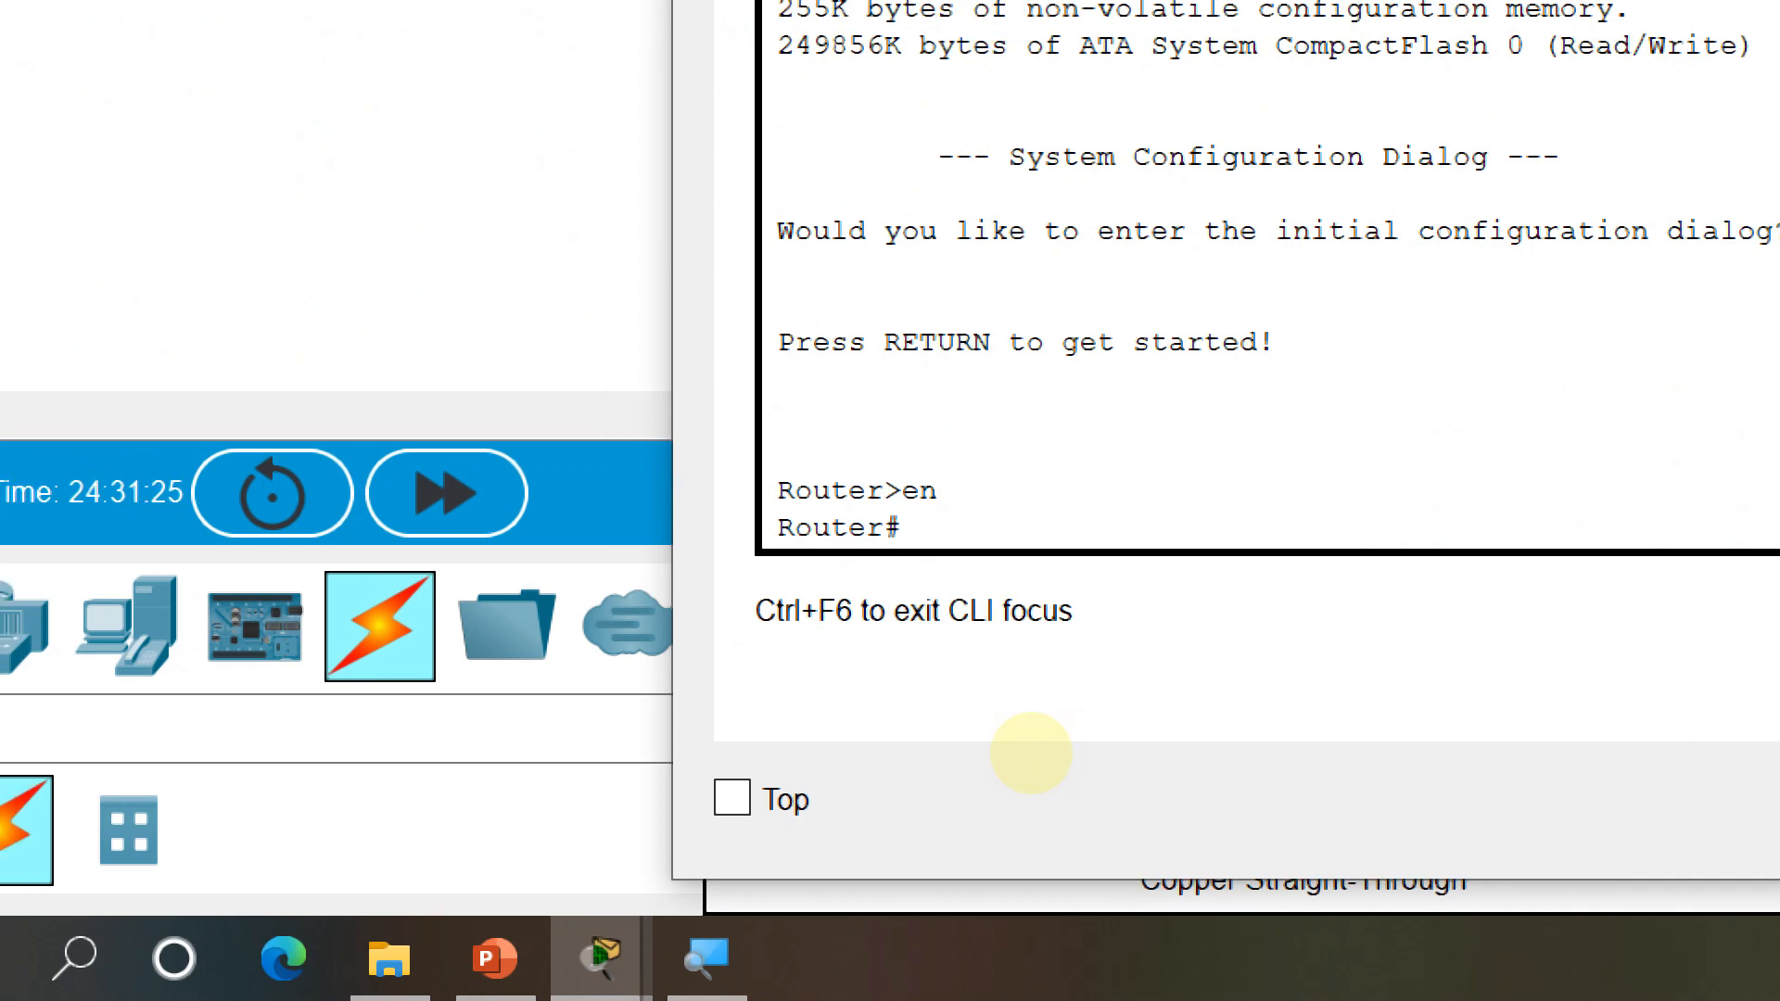
text(conf t)
key(Return)
text(hostname)
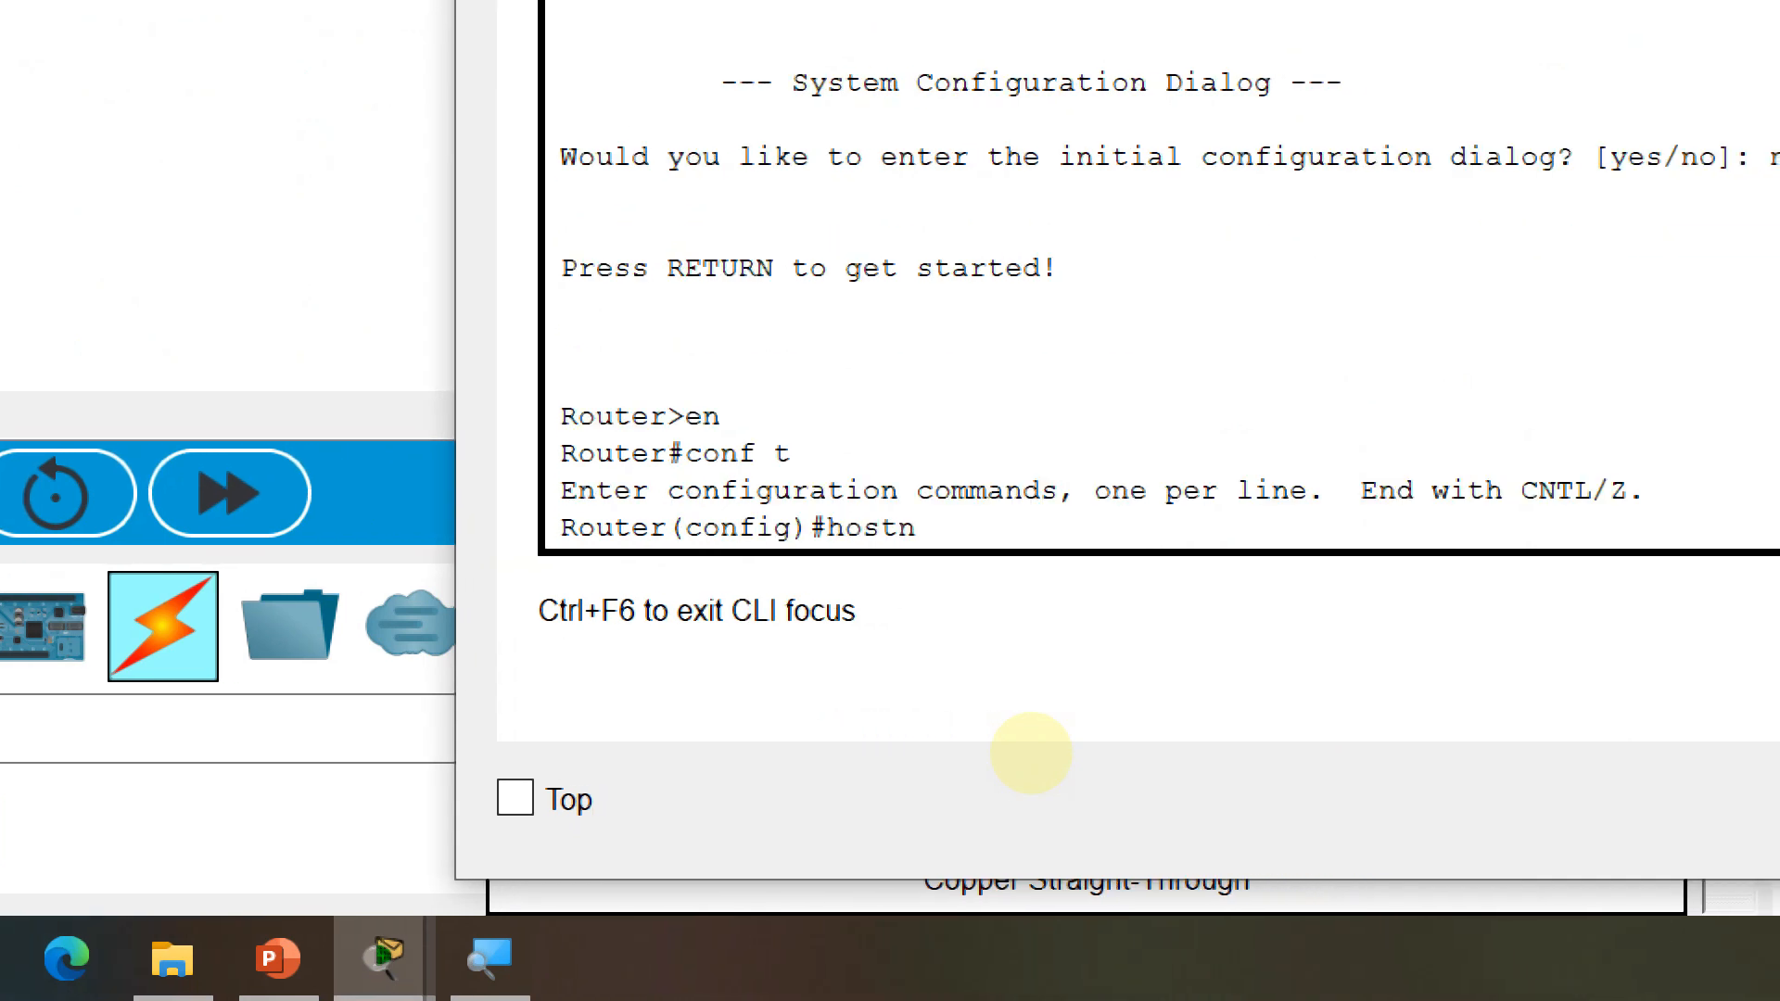
text( area-)
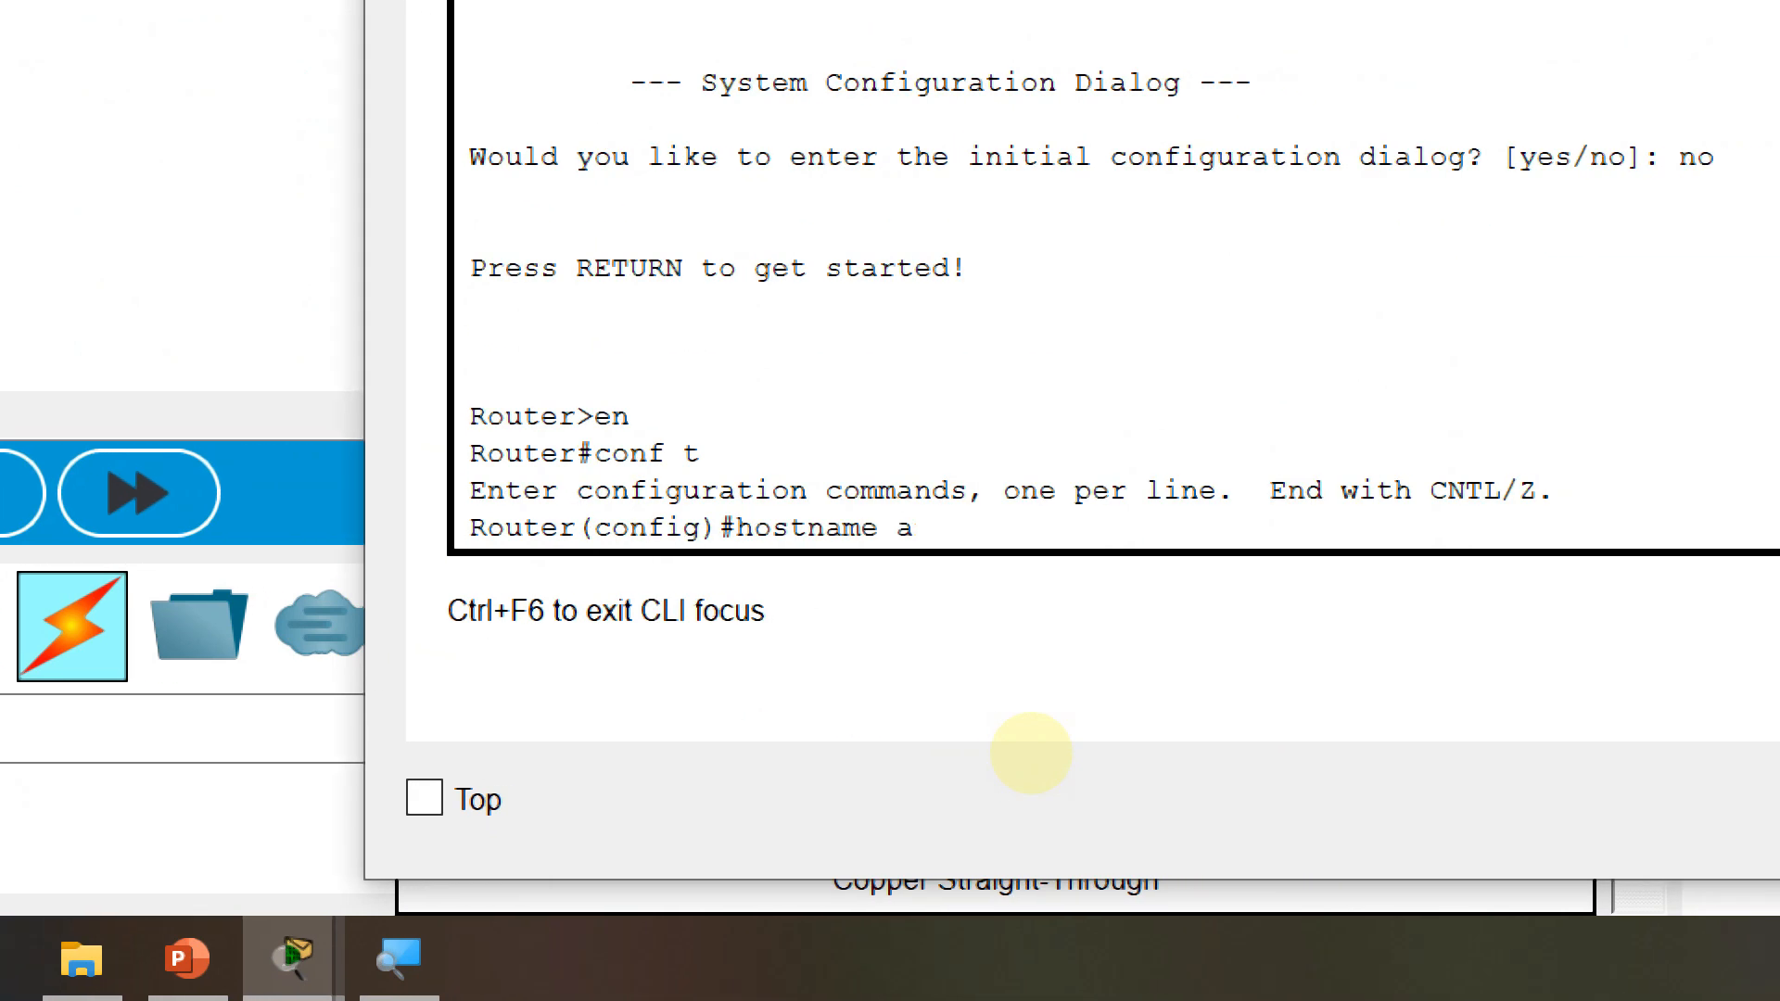
text(a-)
key(Return)
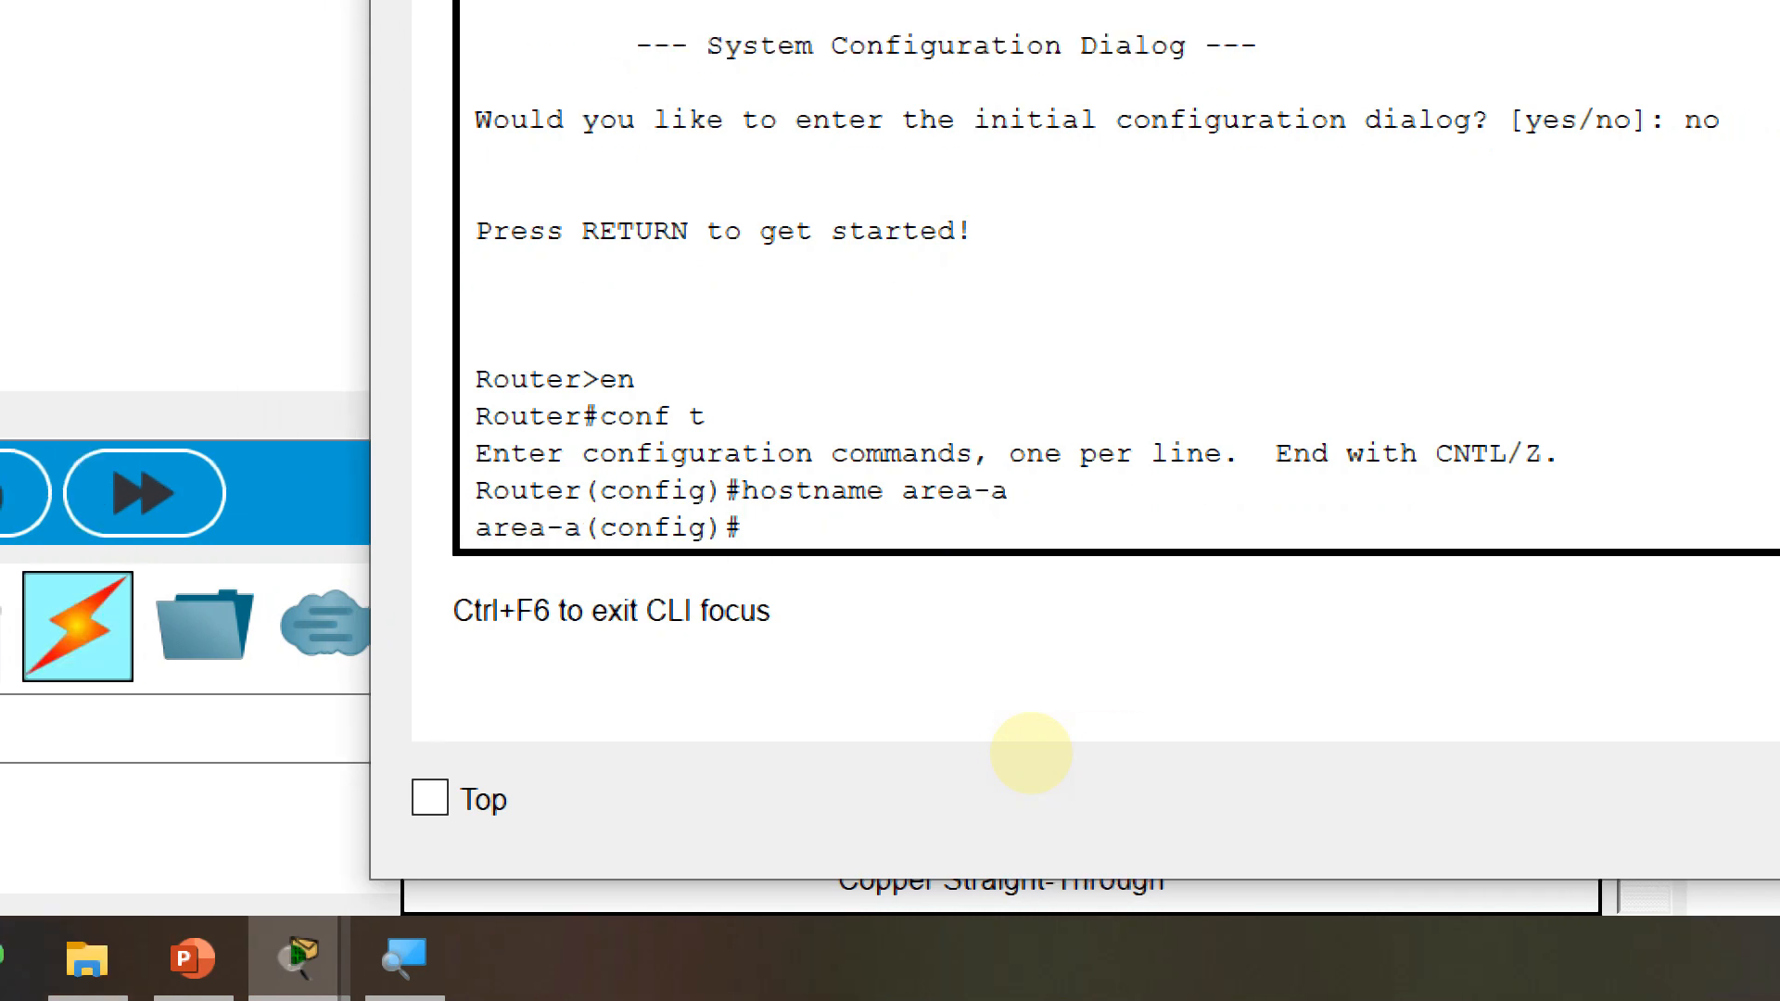
Give g0/0 the address 30.30.30.1 255.255.255.252 and enable it with no shutdown
text(int )
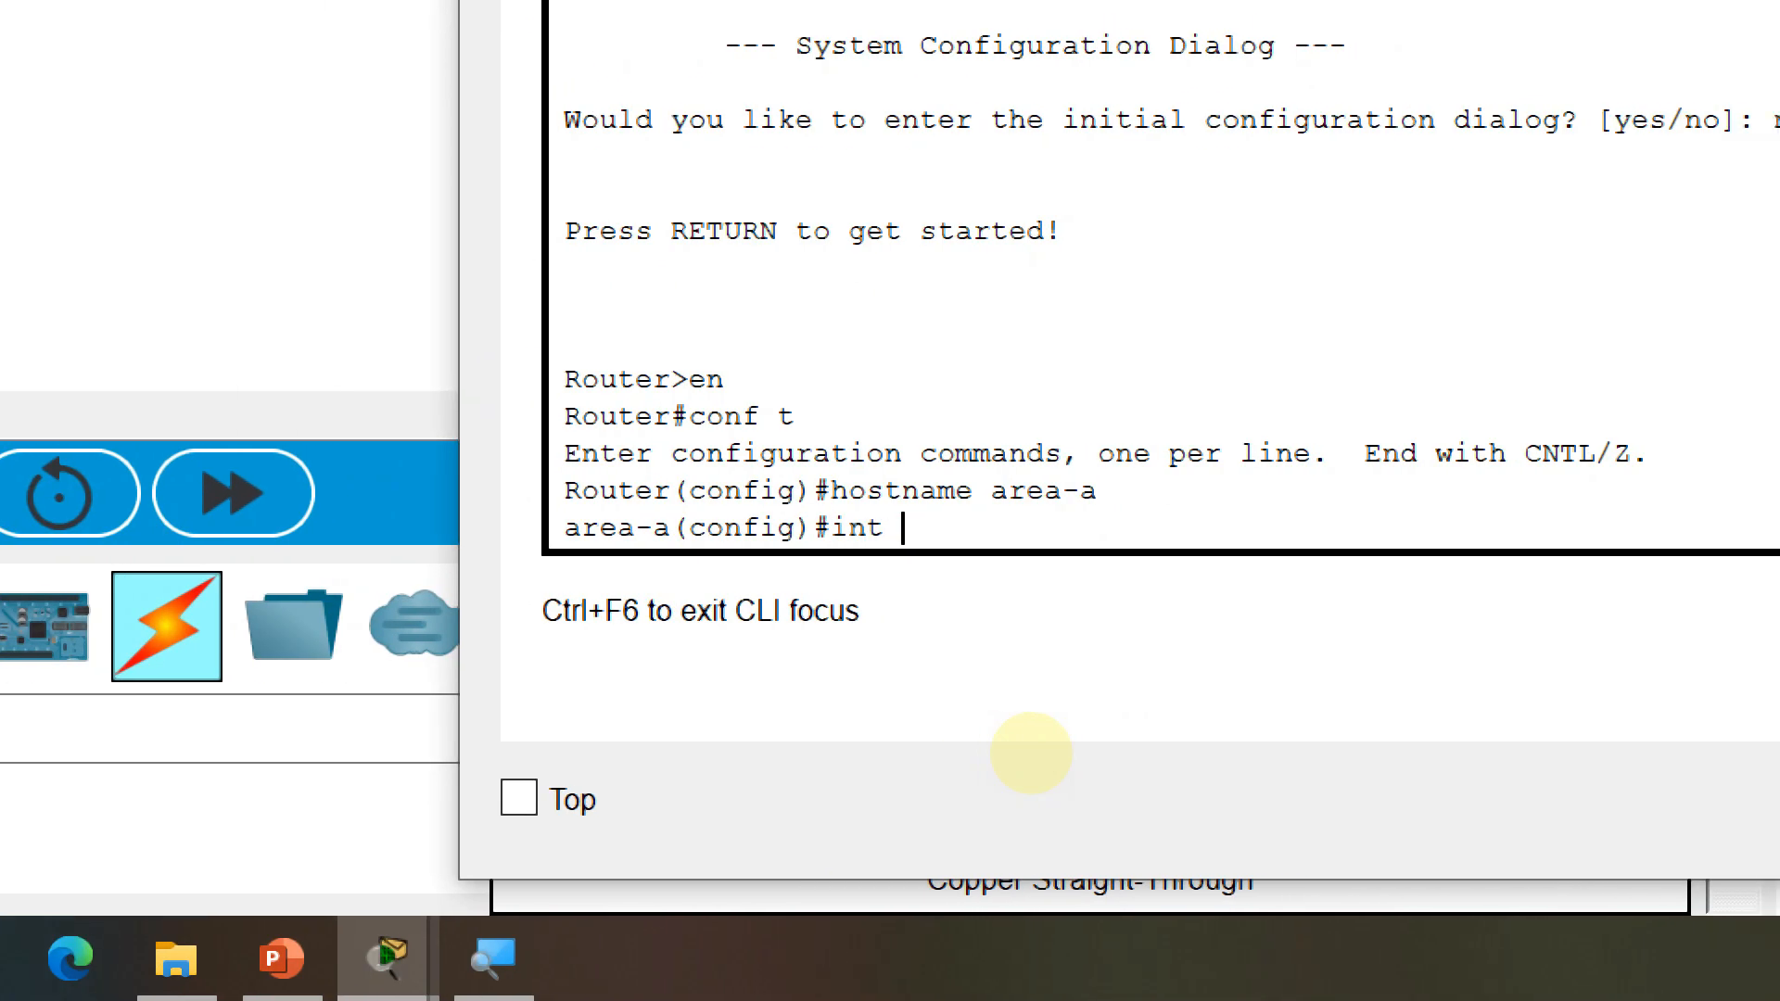
text(f)
key(BackSpace)
text(g0/)
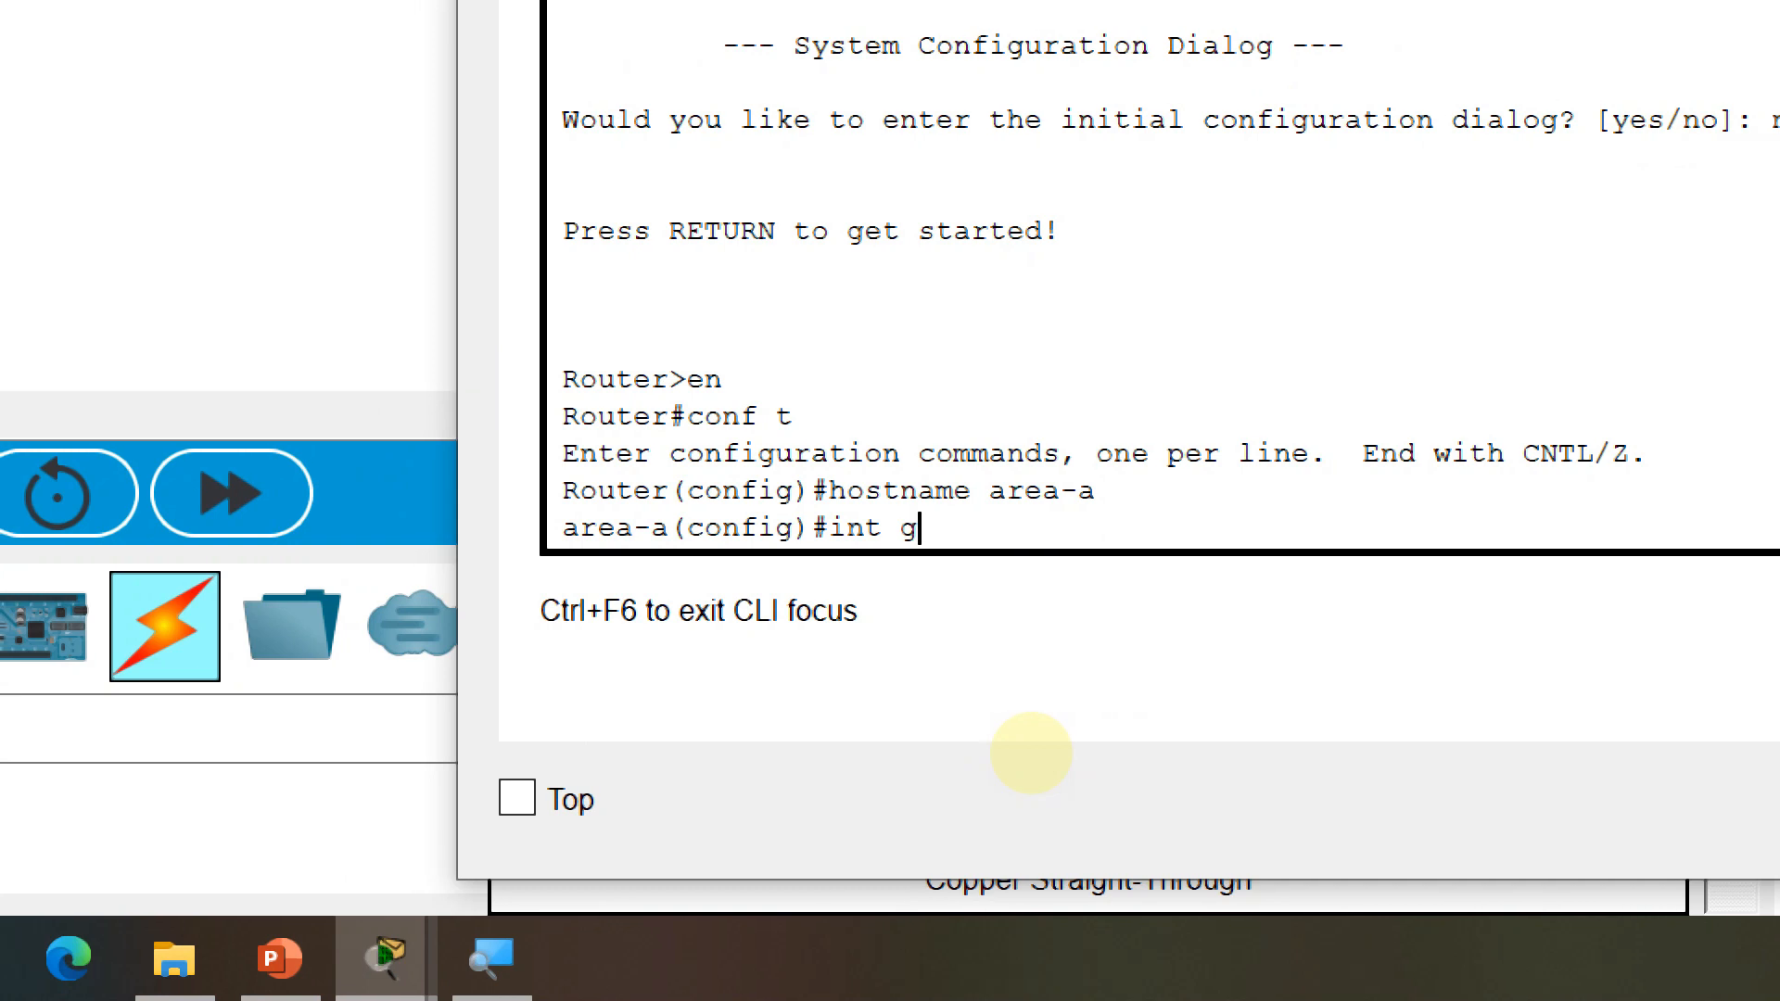
text(0)
key(Return)
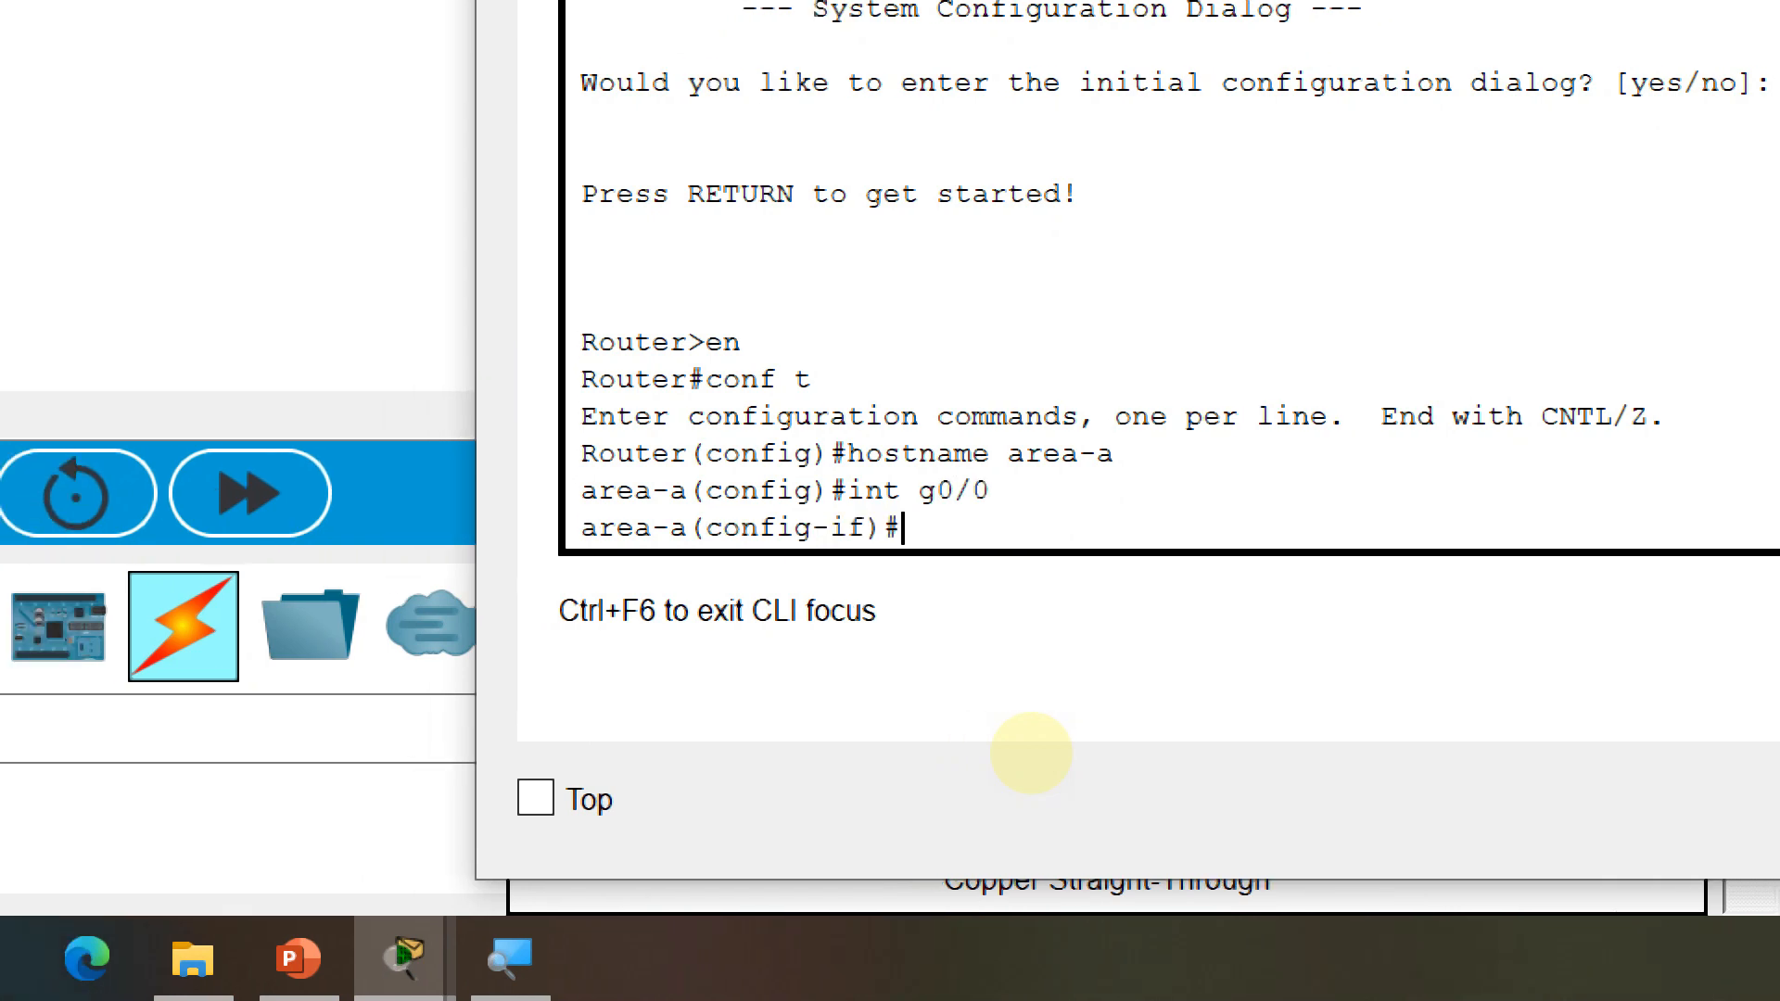
text(ip )
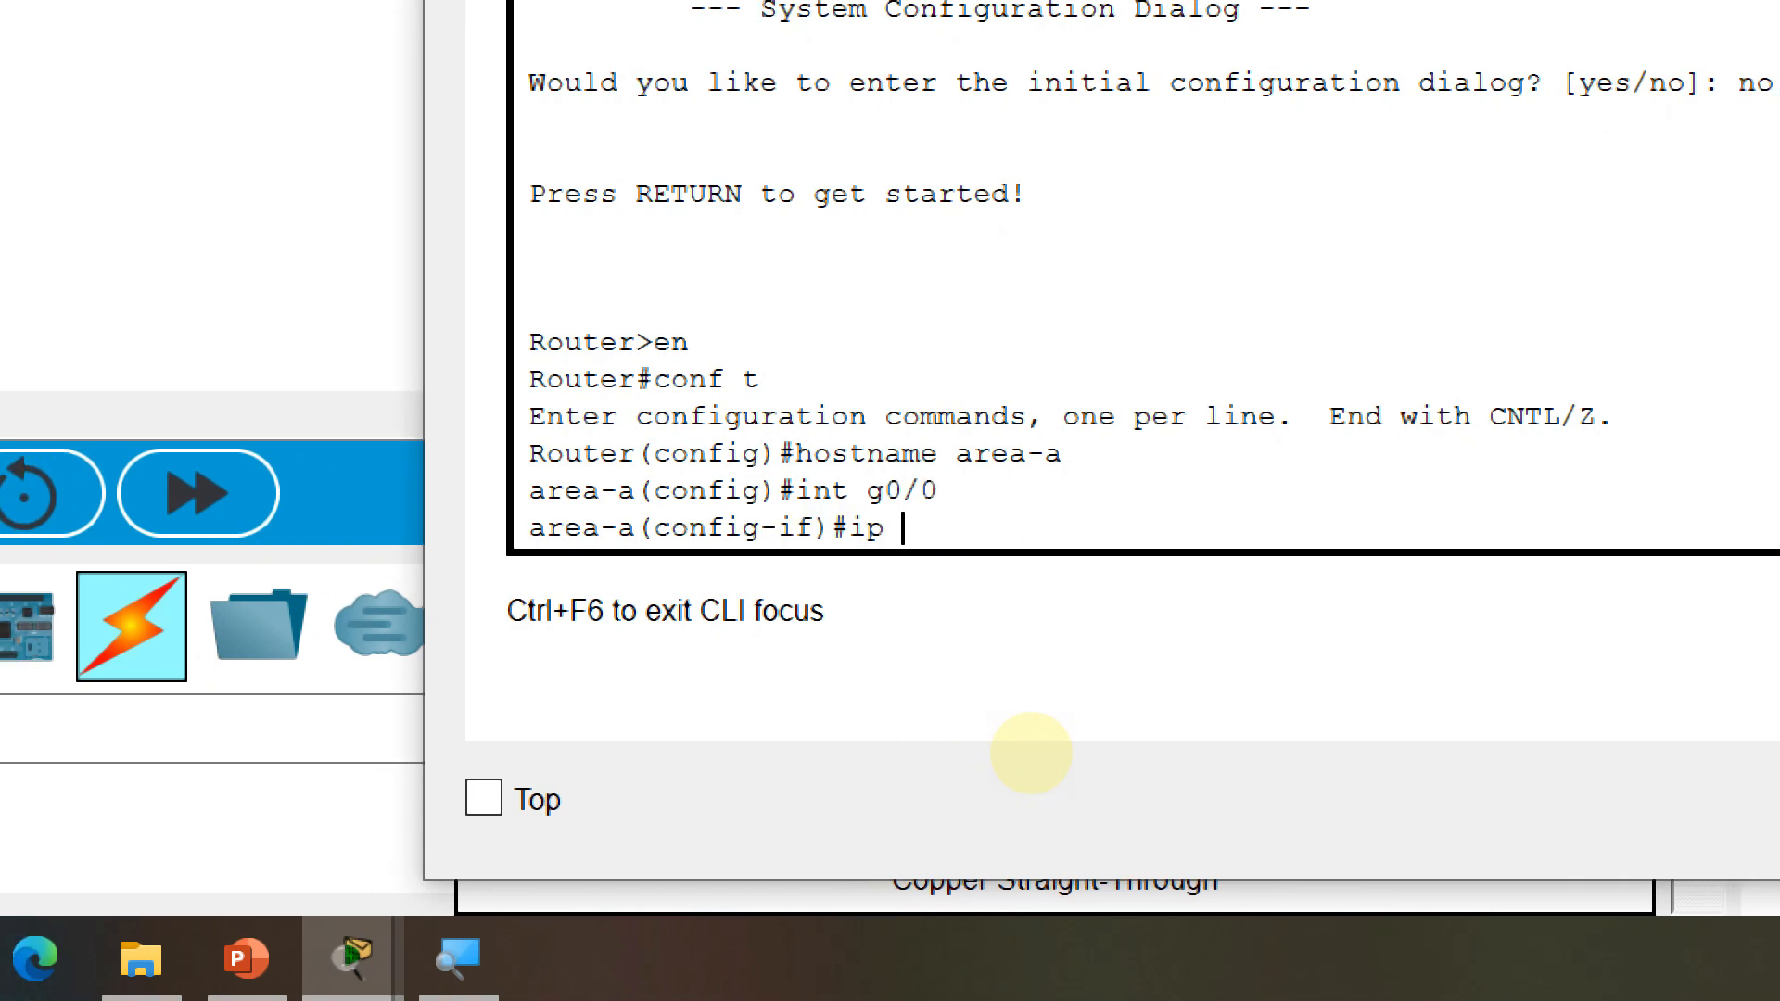
text(30.30.30.)
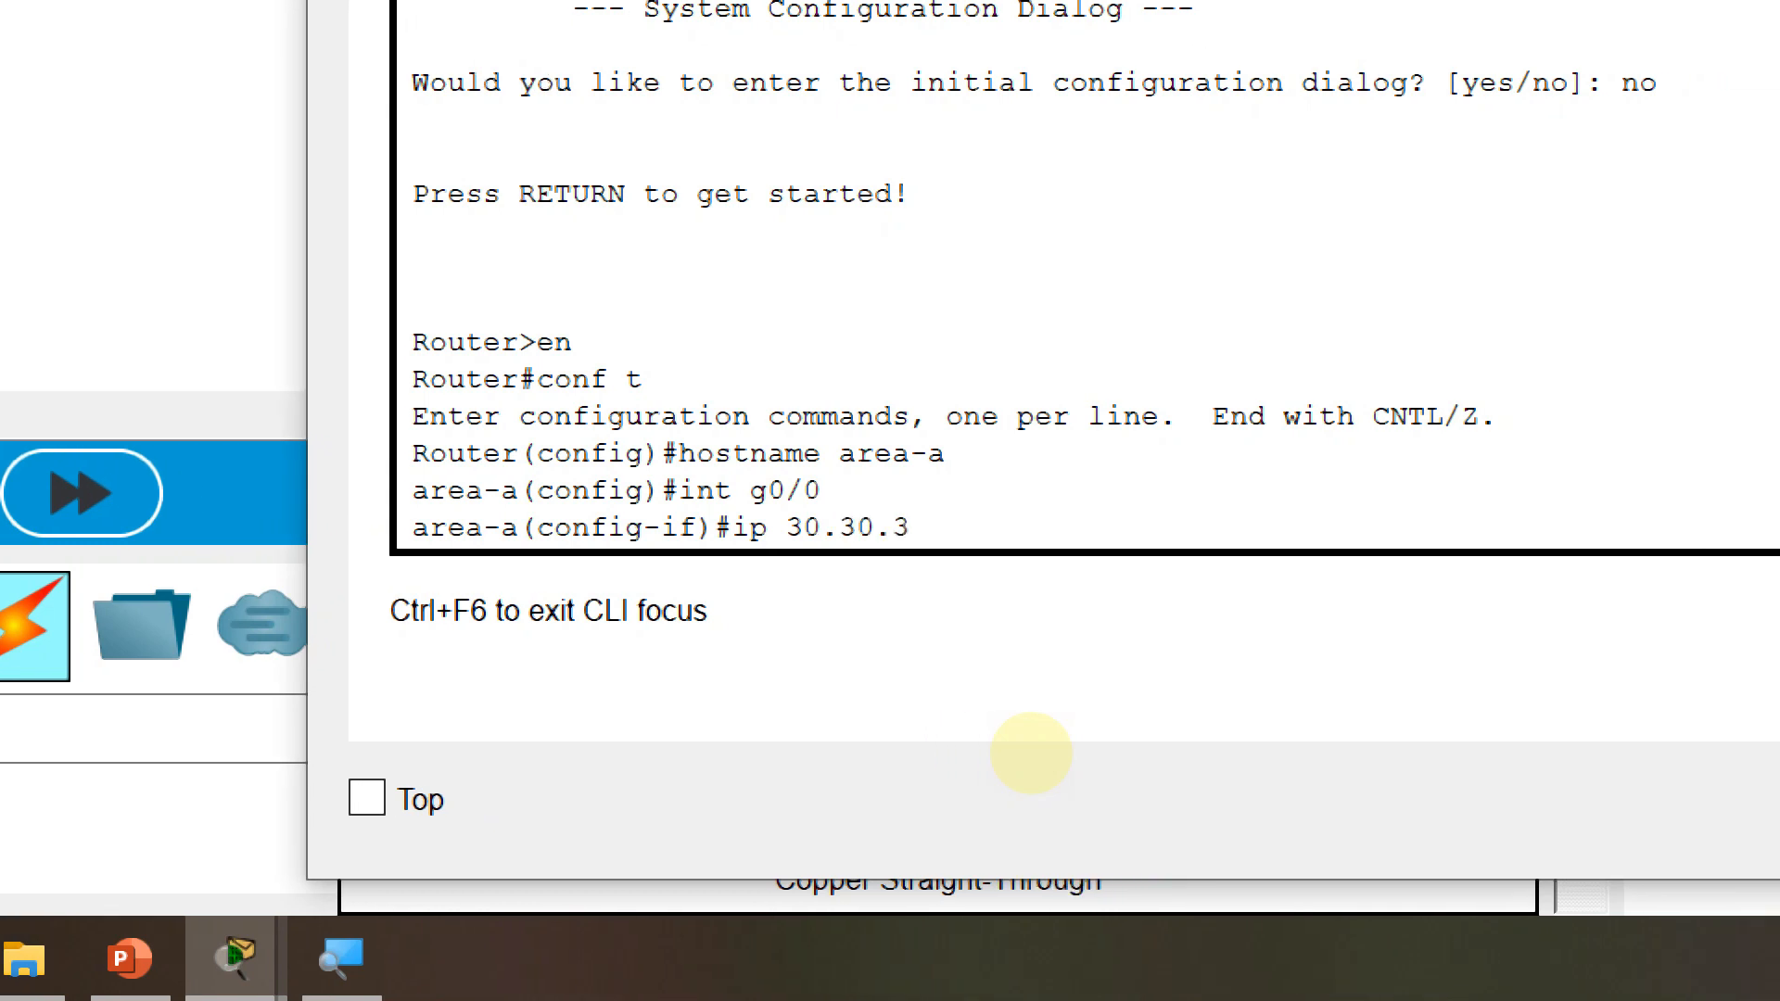
text(1)
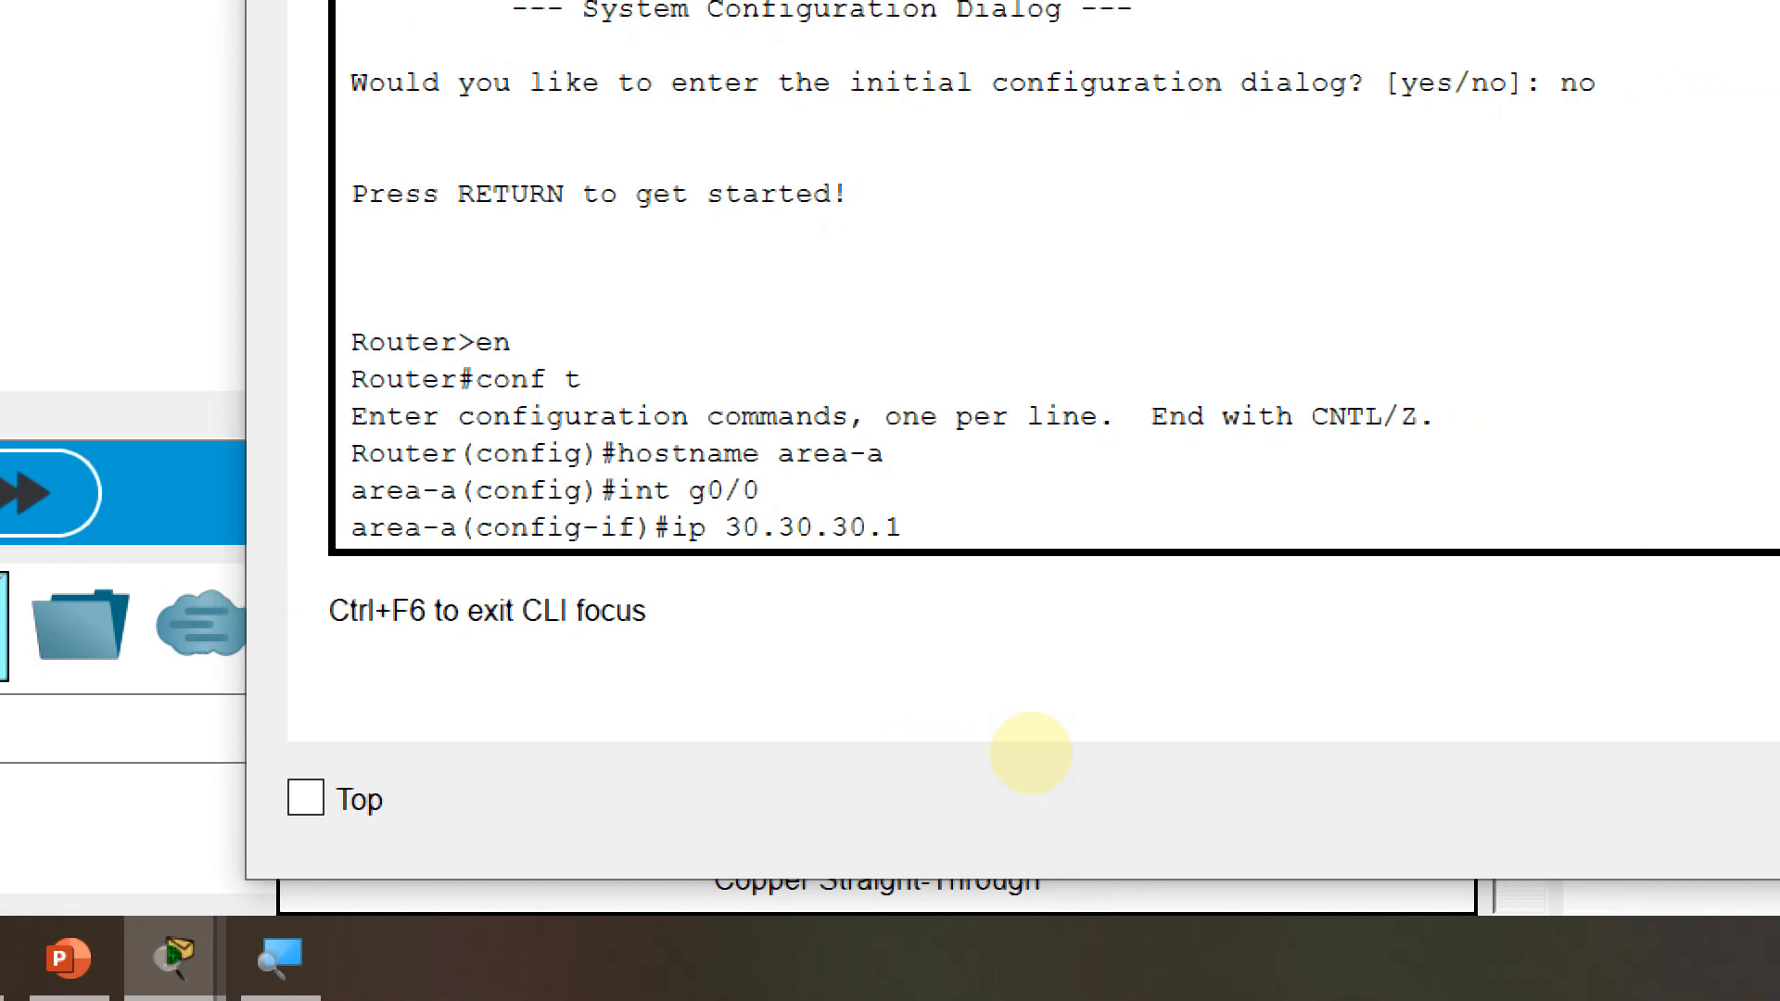
text( 255.255.255.252)
key(Return)
text(no)
key(BackSpace)
key(BackSpace)
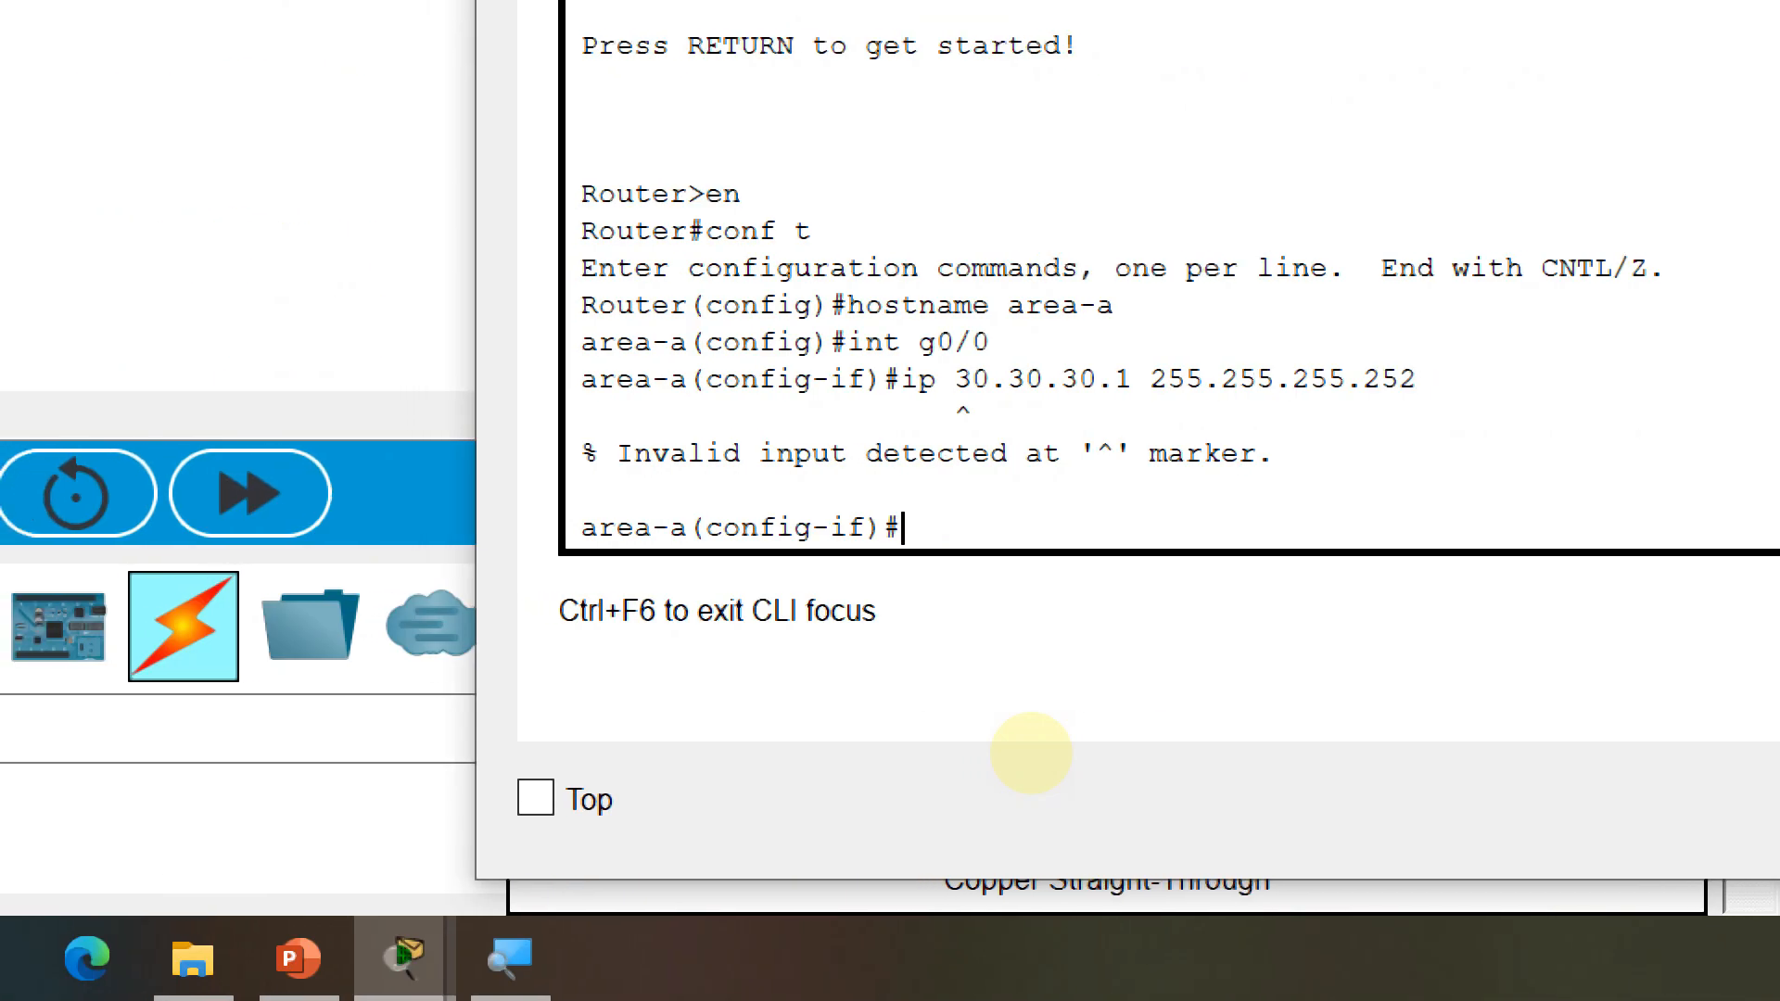
key(Up)
key(Left)
key(Left)
key(Left)
key(Left)
key(Left)
key(Left)
key(Left)
key(Left)
key(Left)
key(Left)
key(Left)
key(Left)
key(Left)
key(Left)
key(Left)
key(Left)
key(Left)
key(Left)
key(Left)
key(Left)
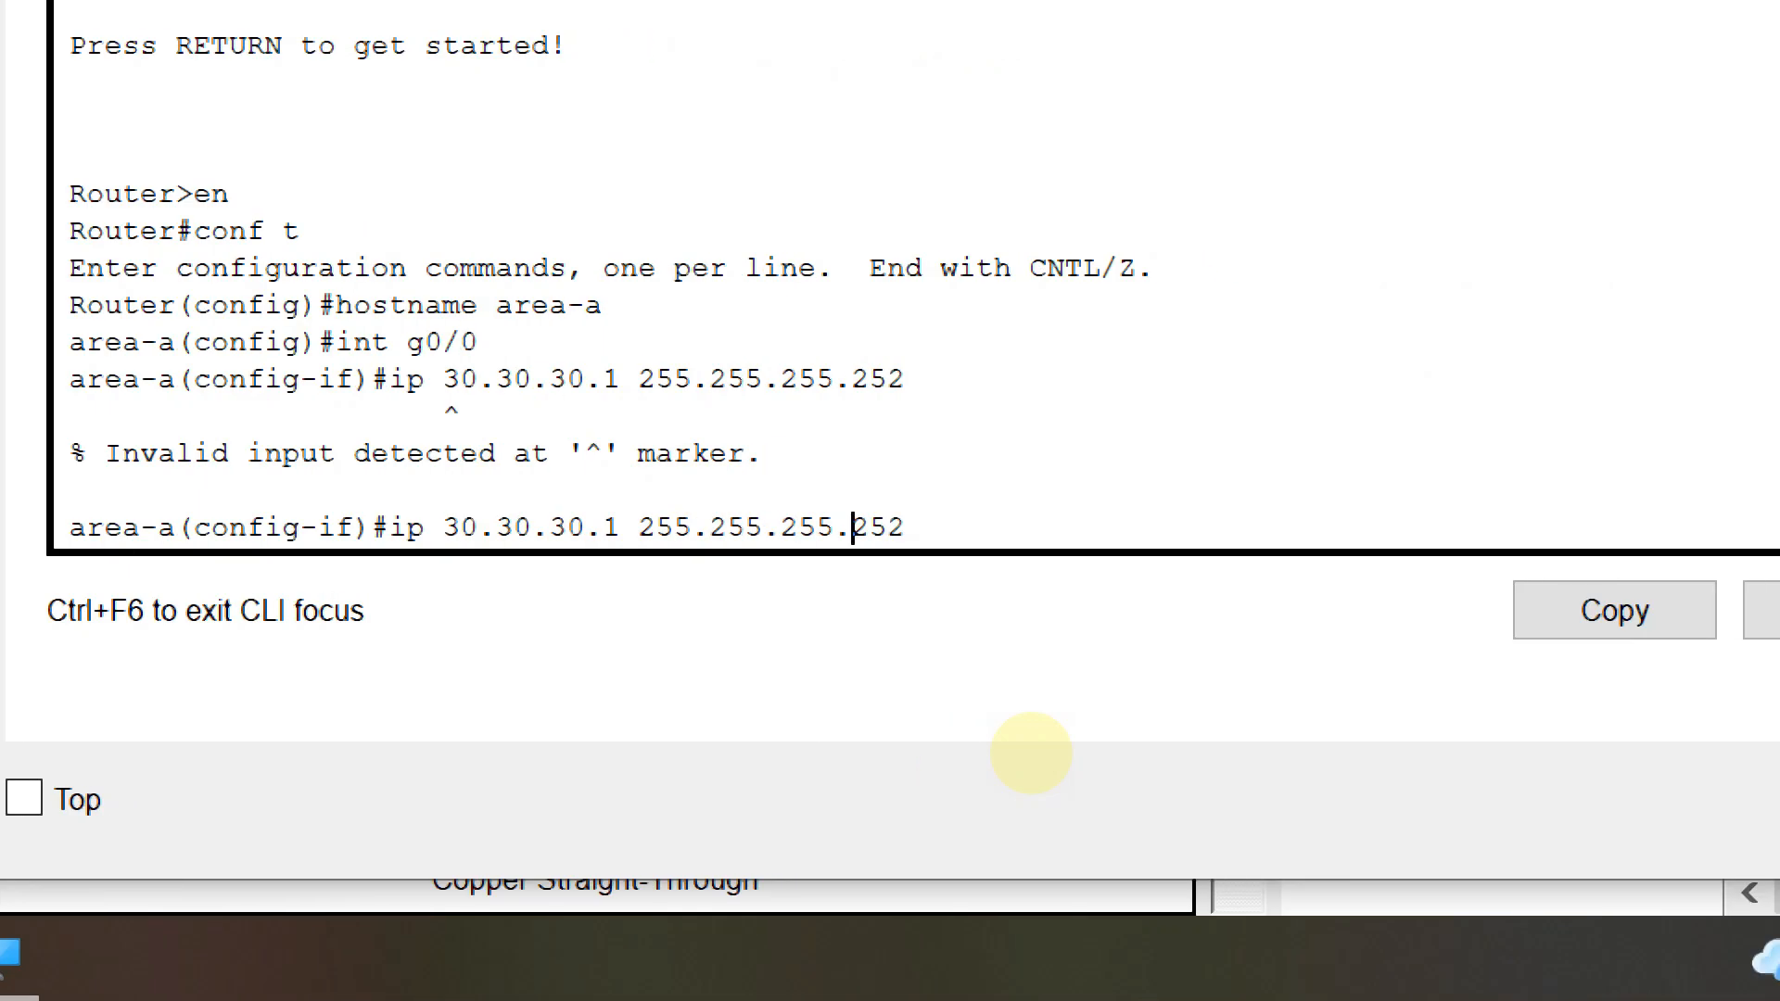
key(Left)
key(Left)
text(add)
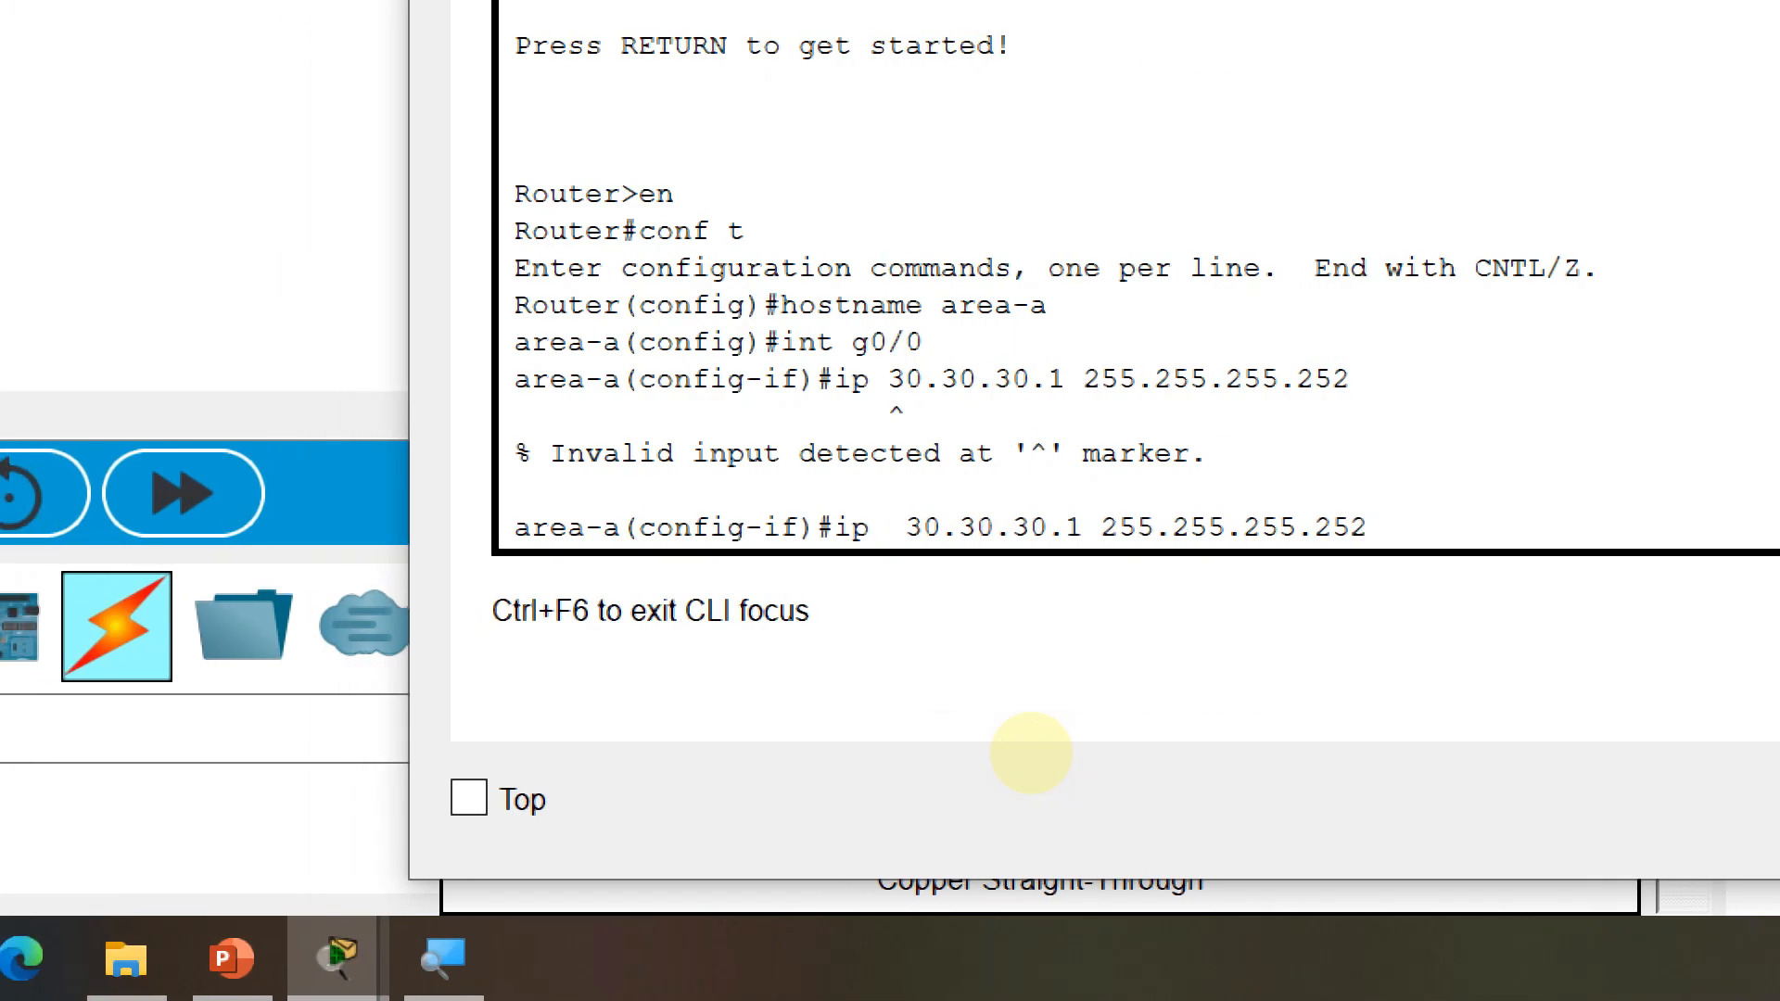
key(Return)
text(no sh)
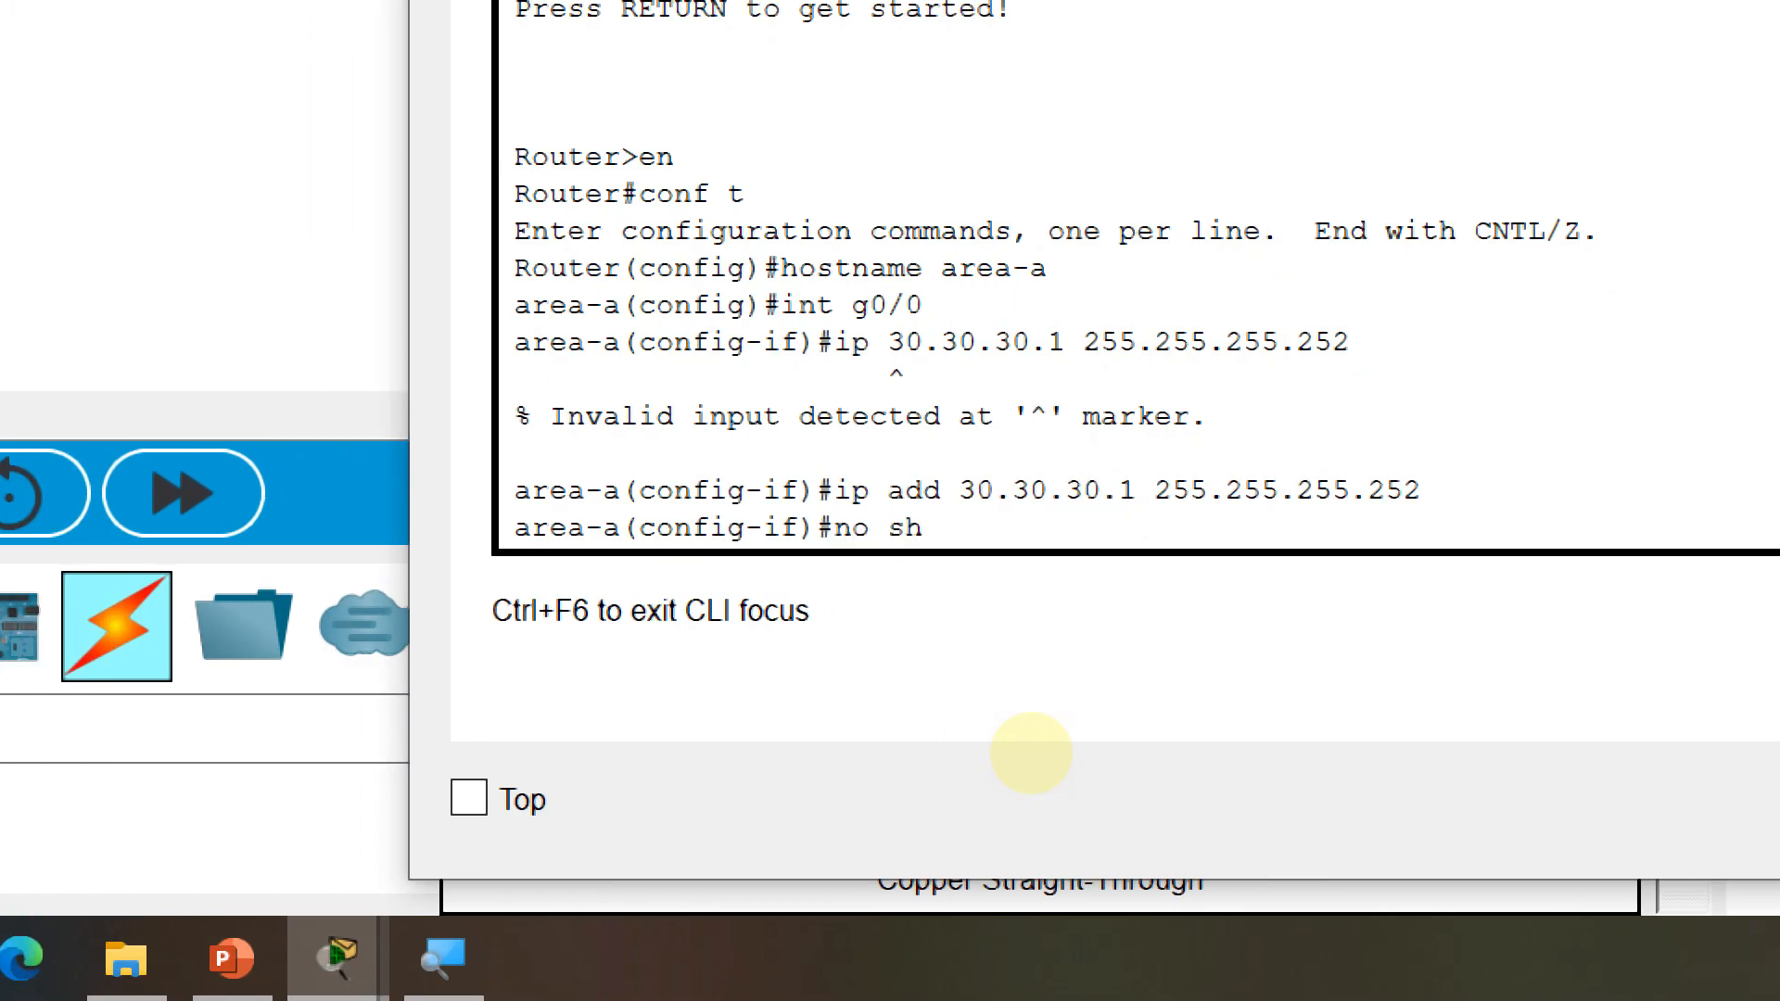
key(Return)
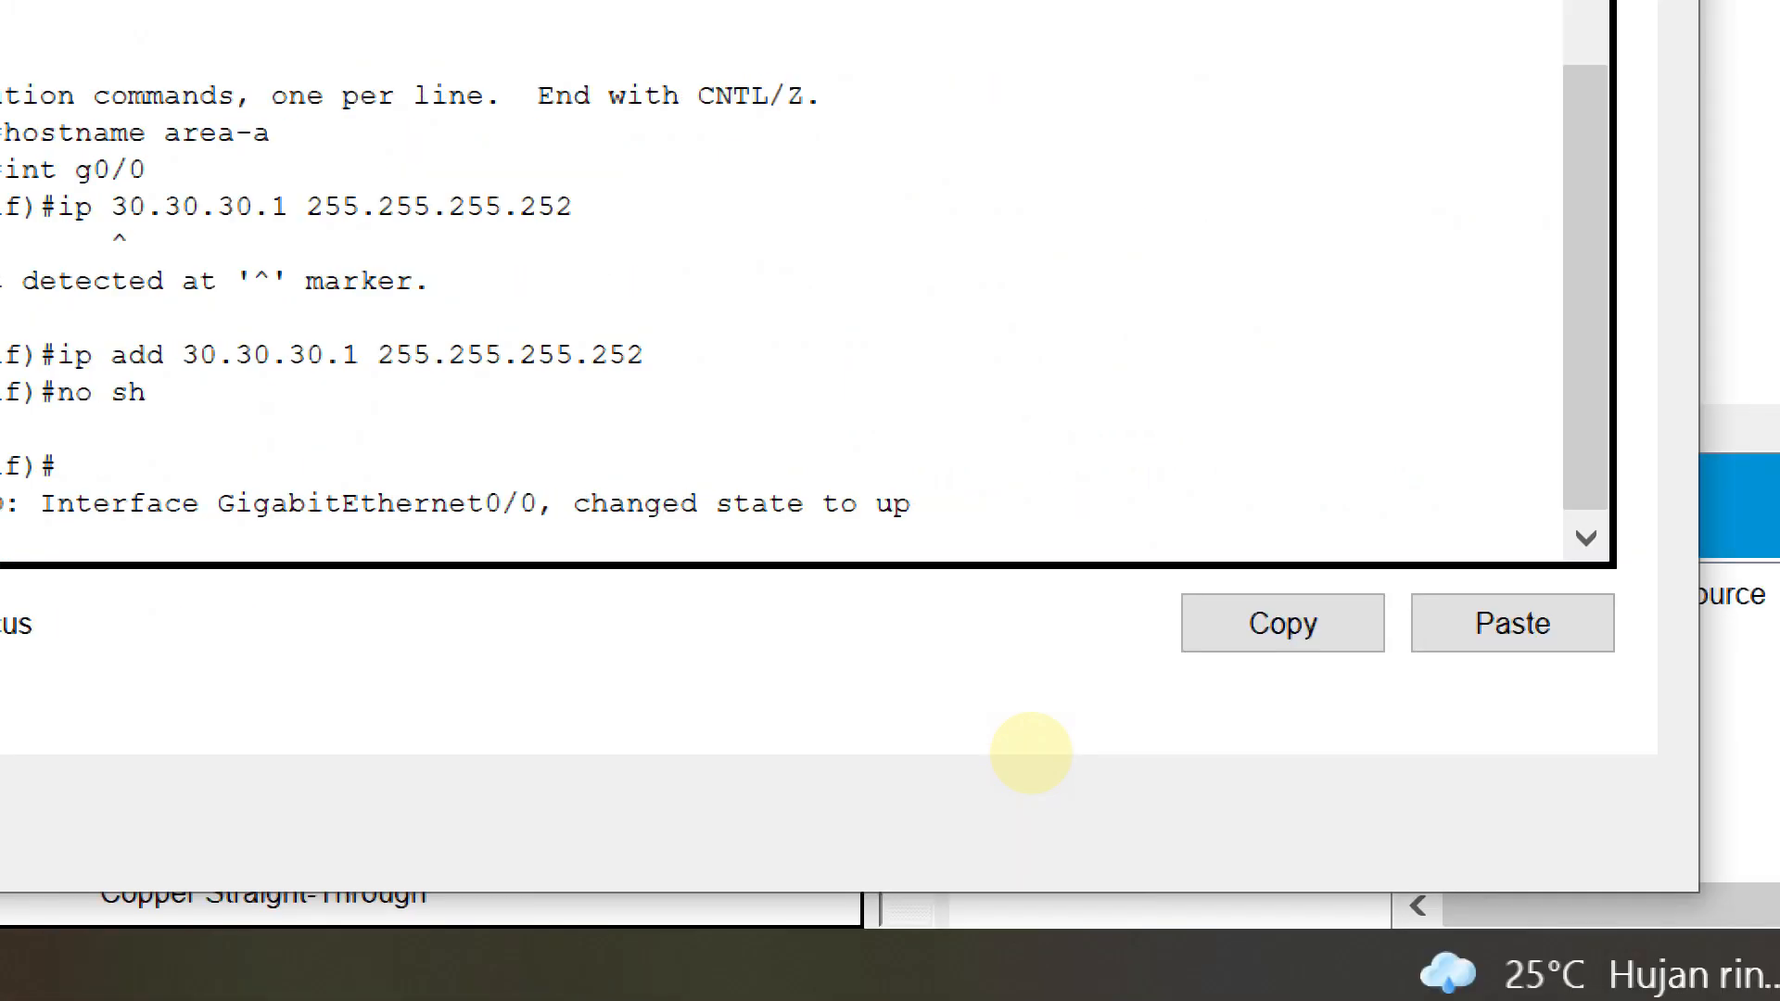
key(Return)
Configure Area-A's g0/1 with 192.168.10.1 255.255.255.0, enable it, and exit interface mode
text(int)
text( f0)
key(BackSpace)
key(BackSpace)
text(g0/1)
key(Return)
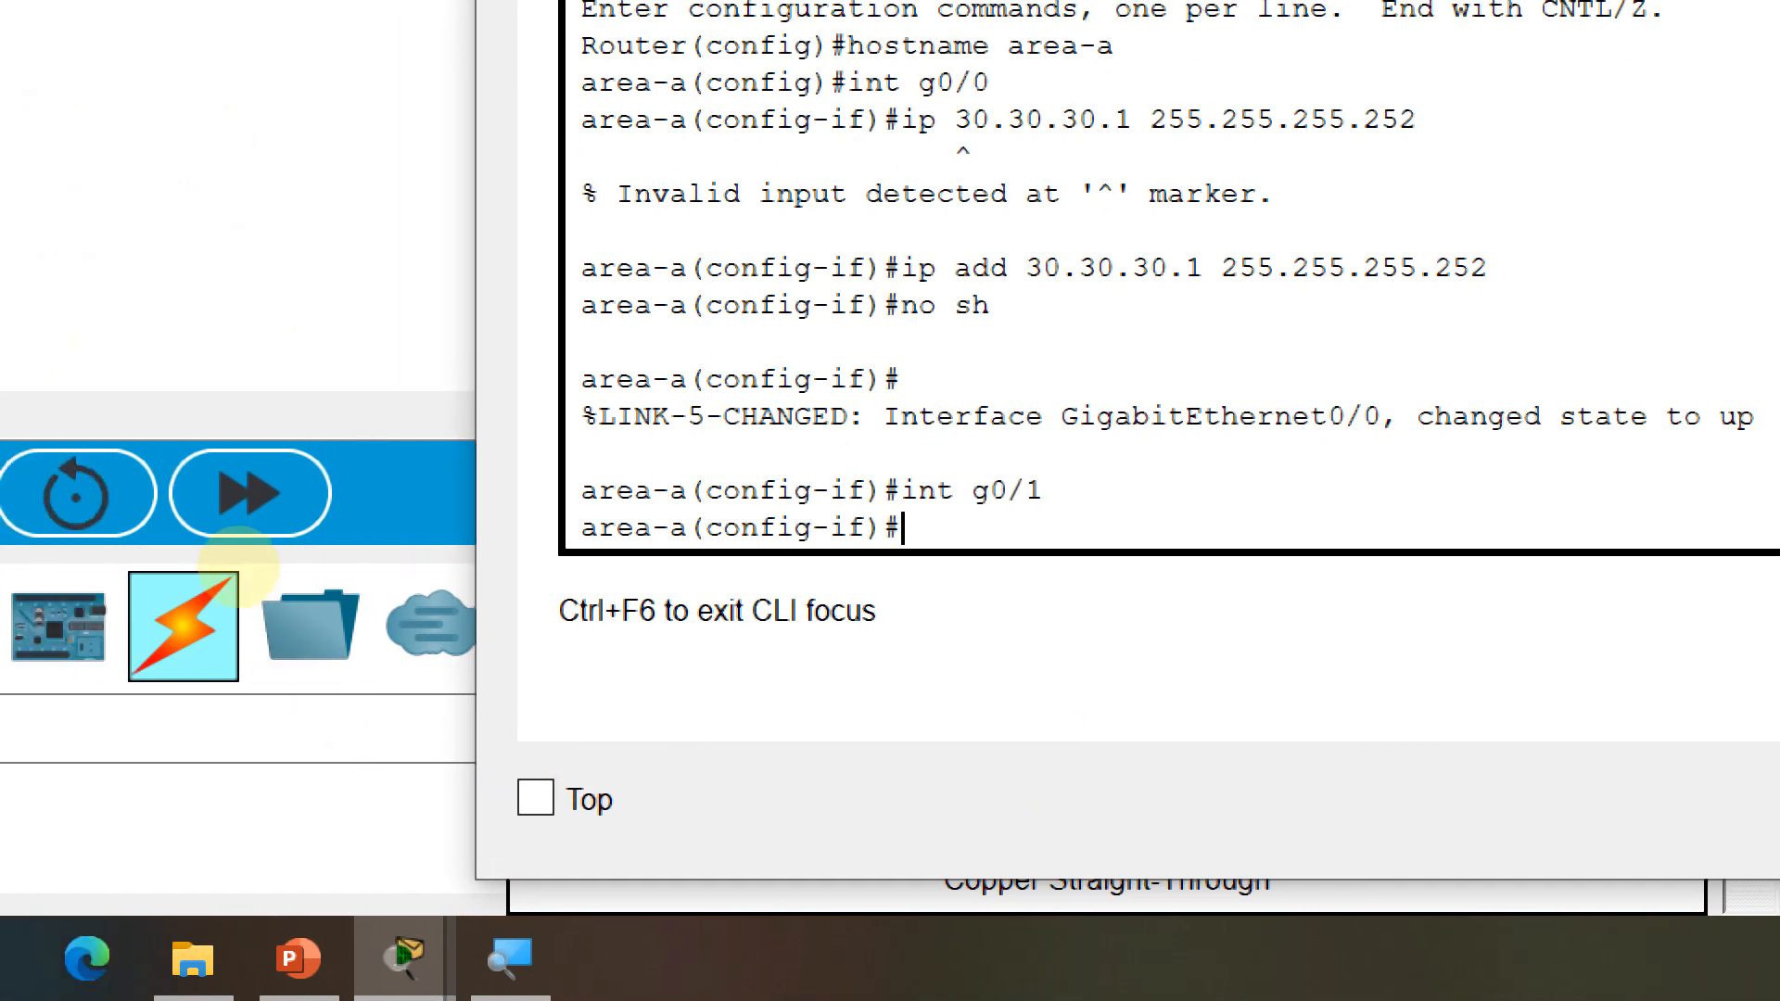
click(239, 567)
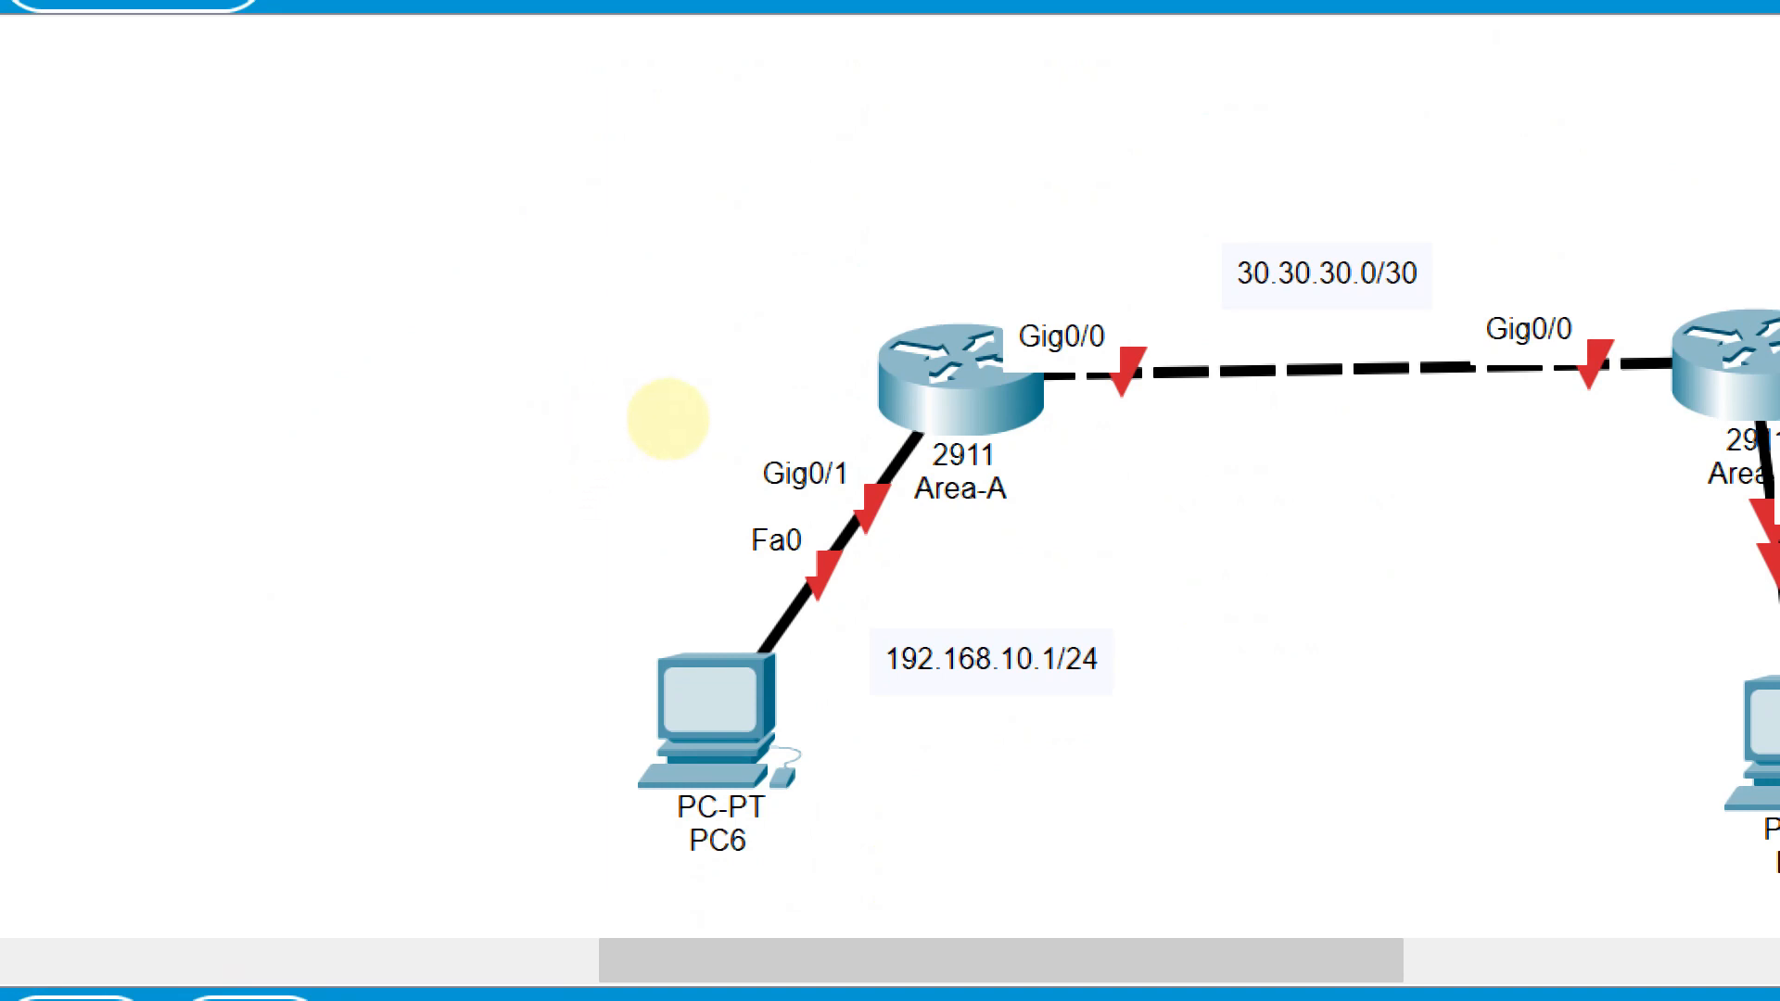
key(alt+Tab)
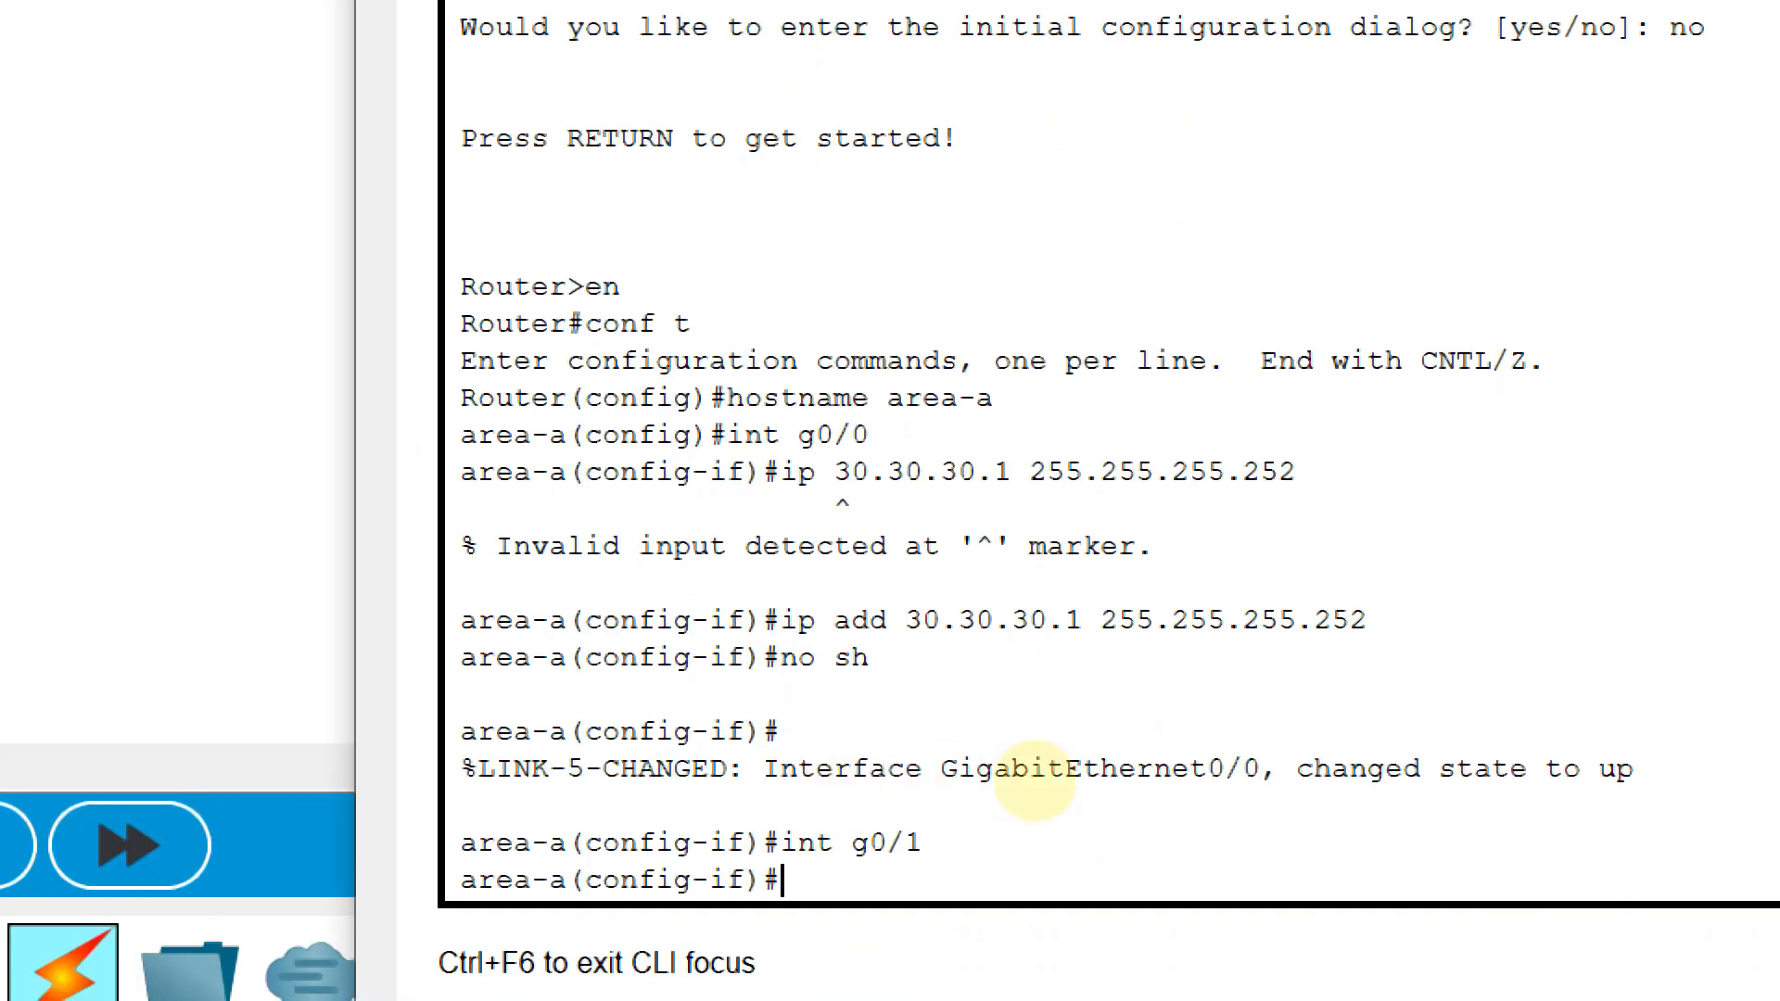
text(ip add 192.)
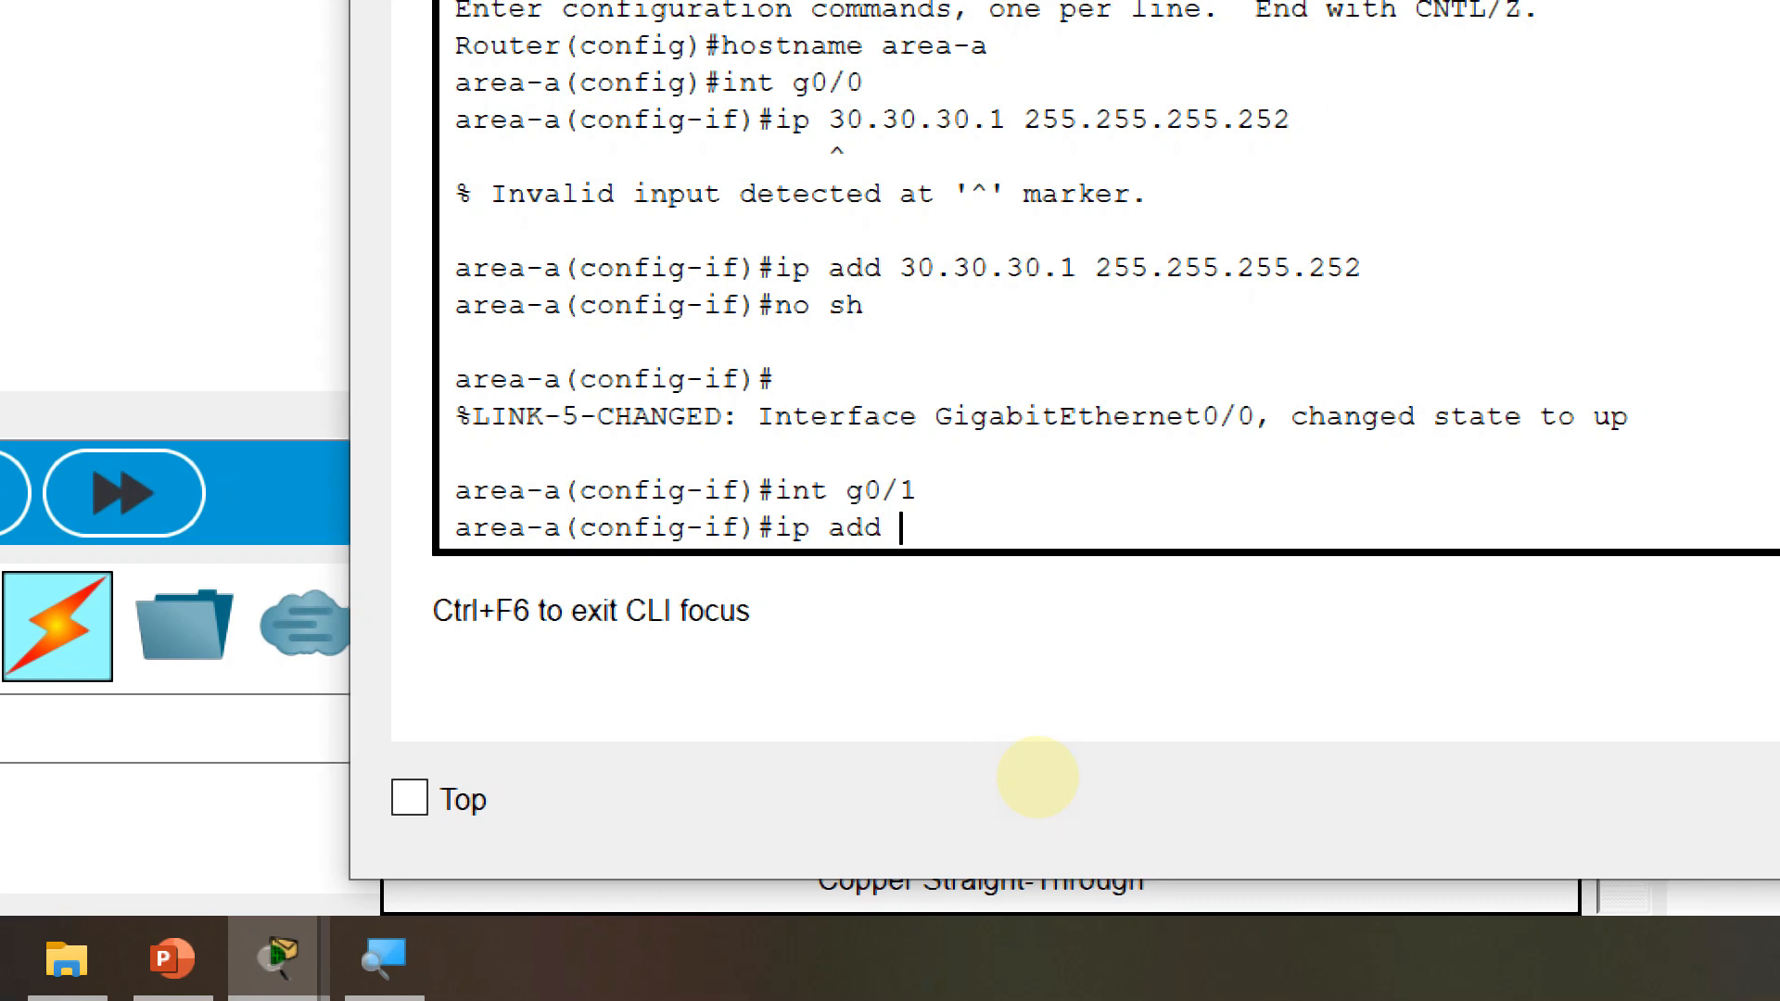
text(168.10.1)
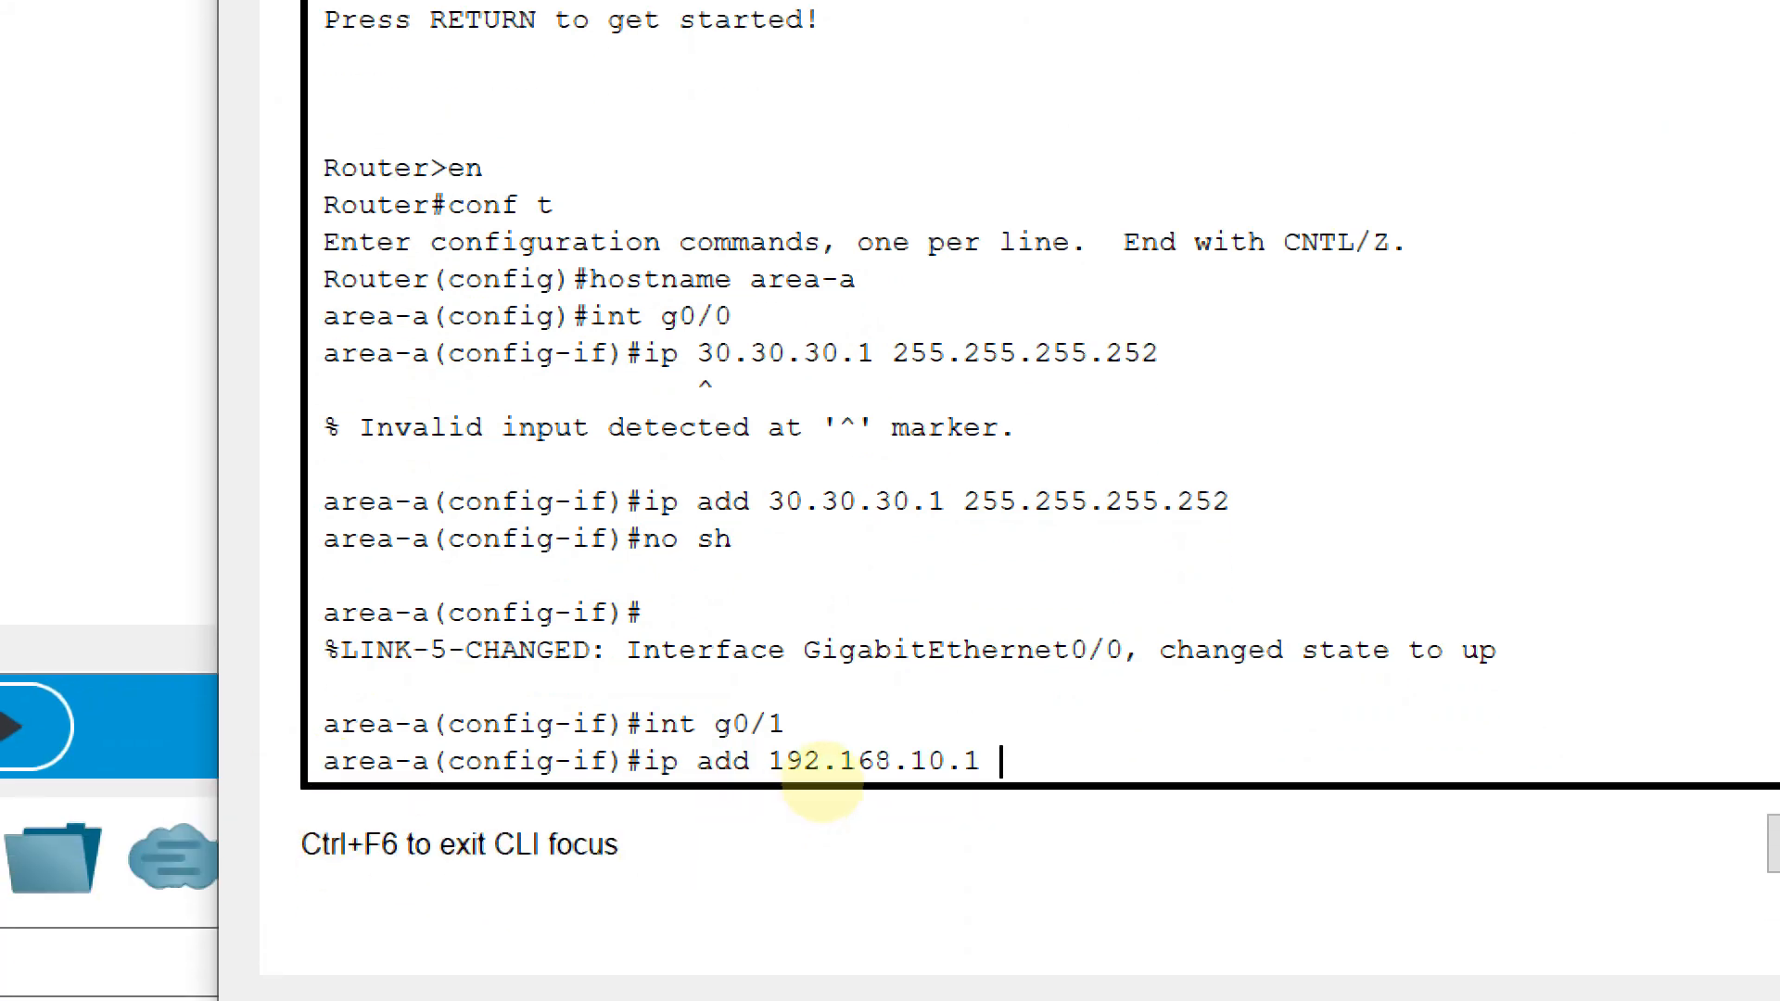
text(255.255.255)
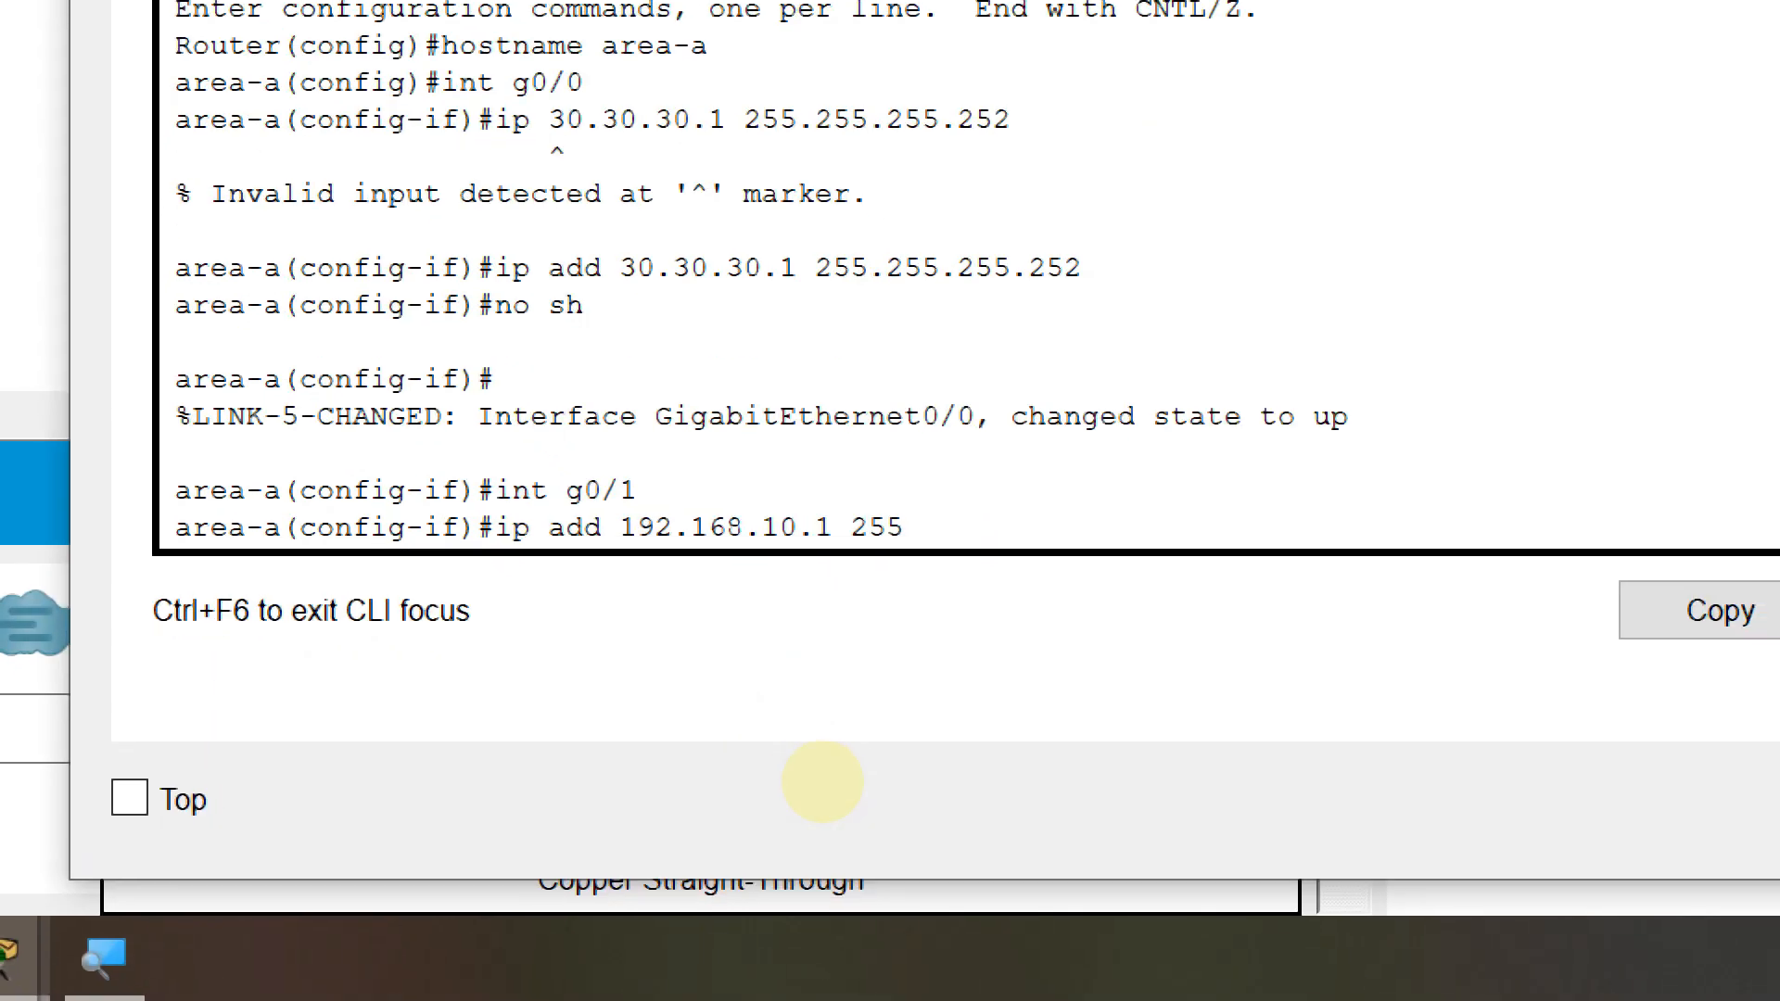
text(.)
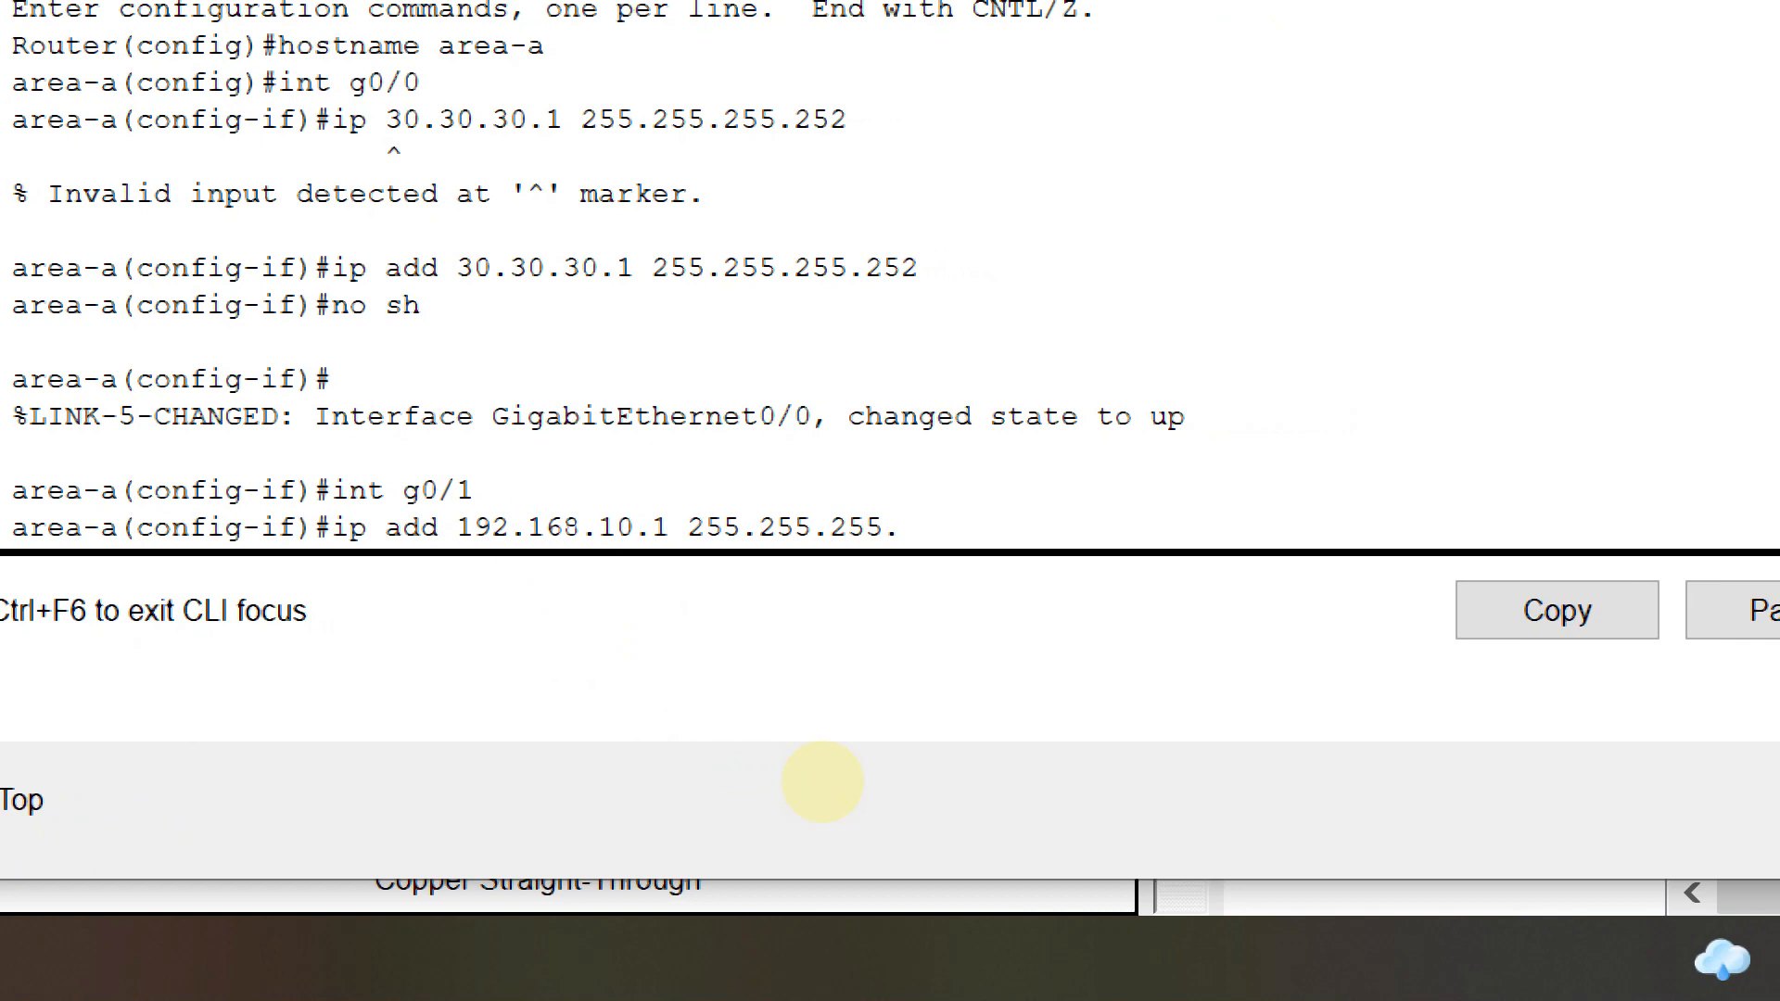
text(0)
key(Return)
text(no sh)
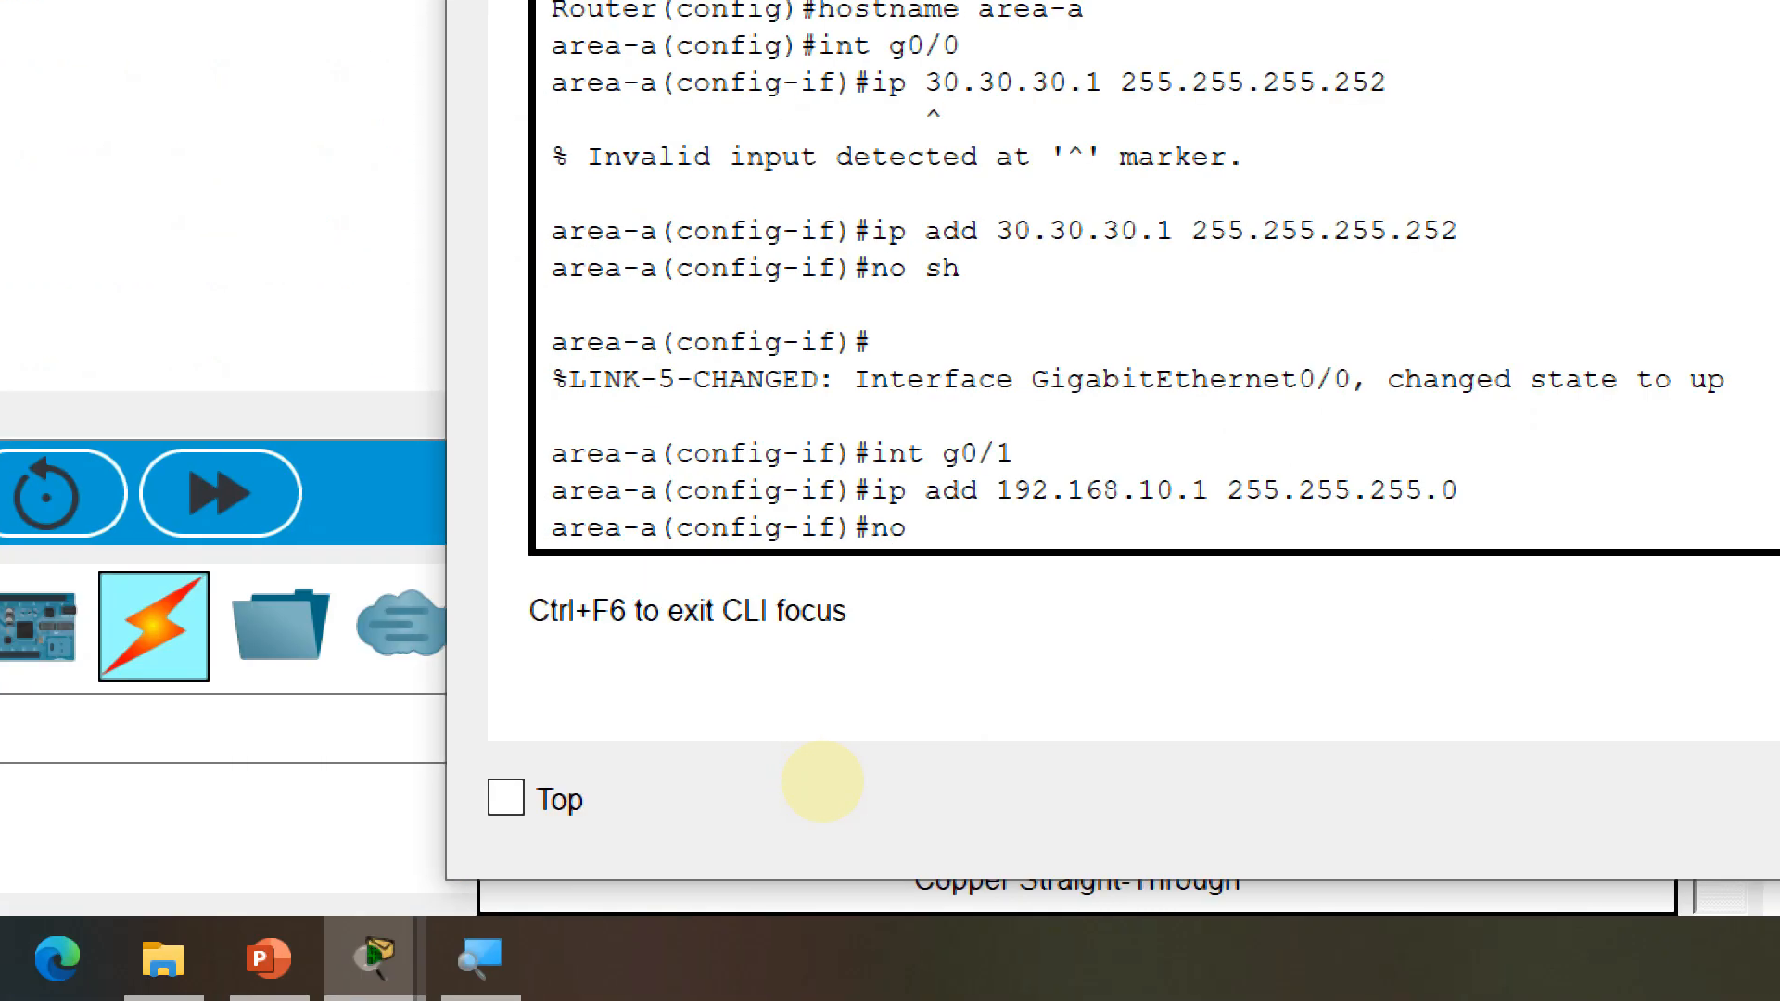
key(Return)
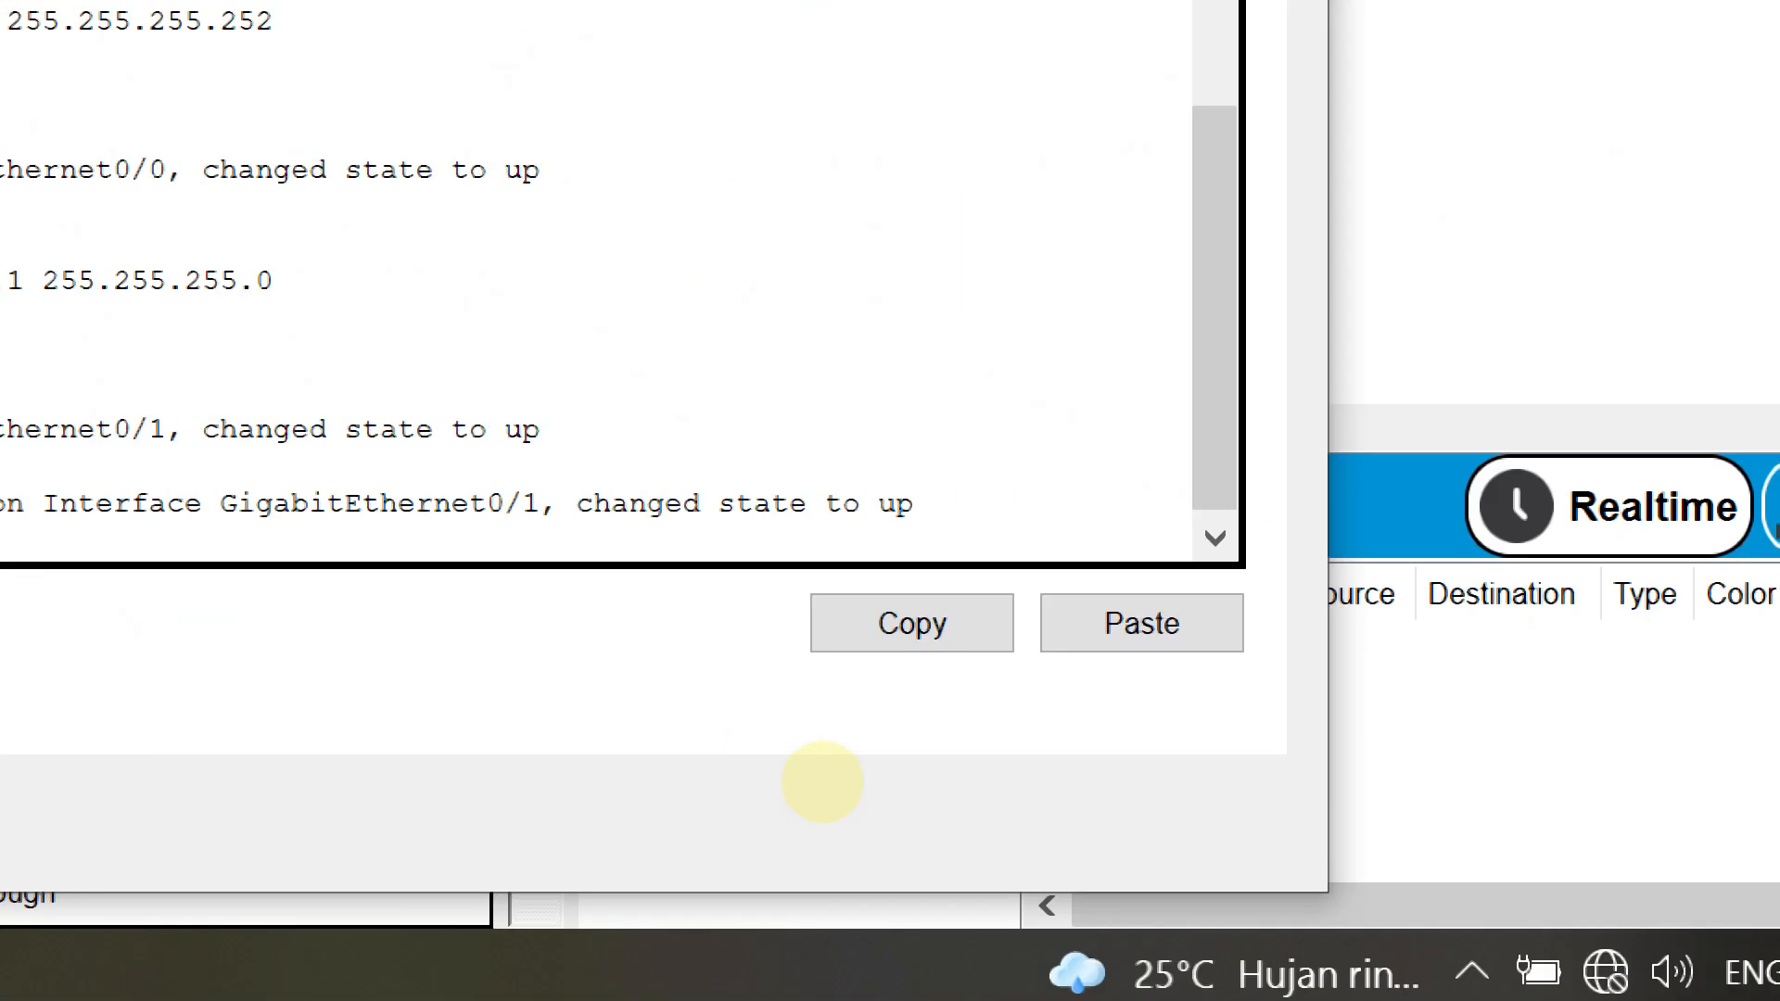
key(Return)
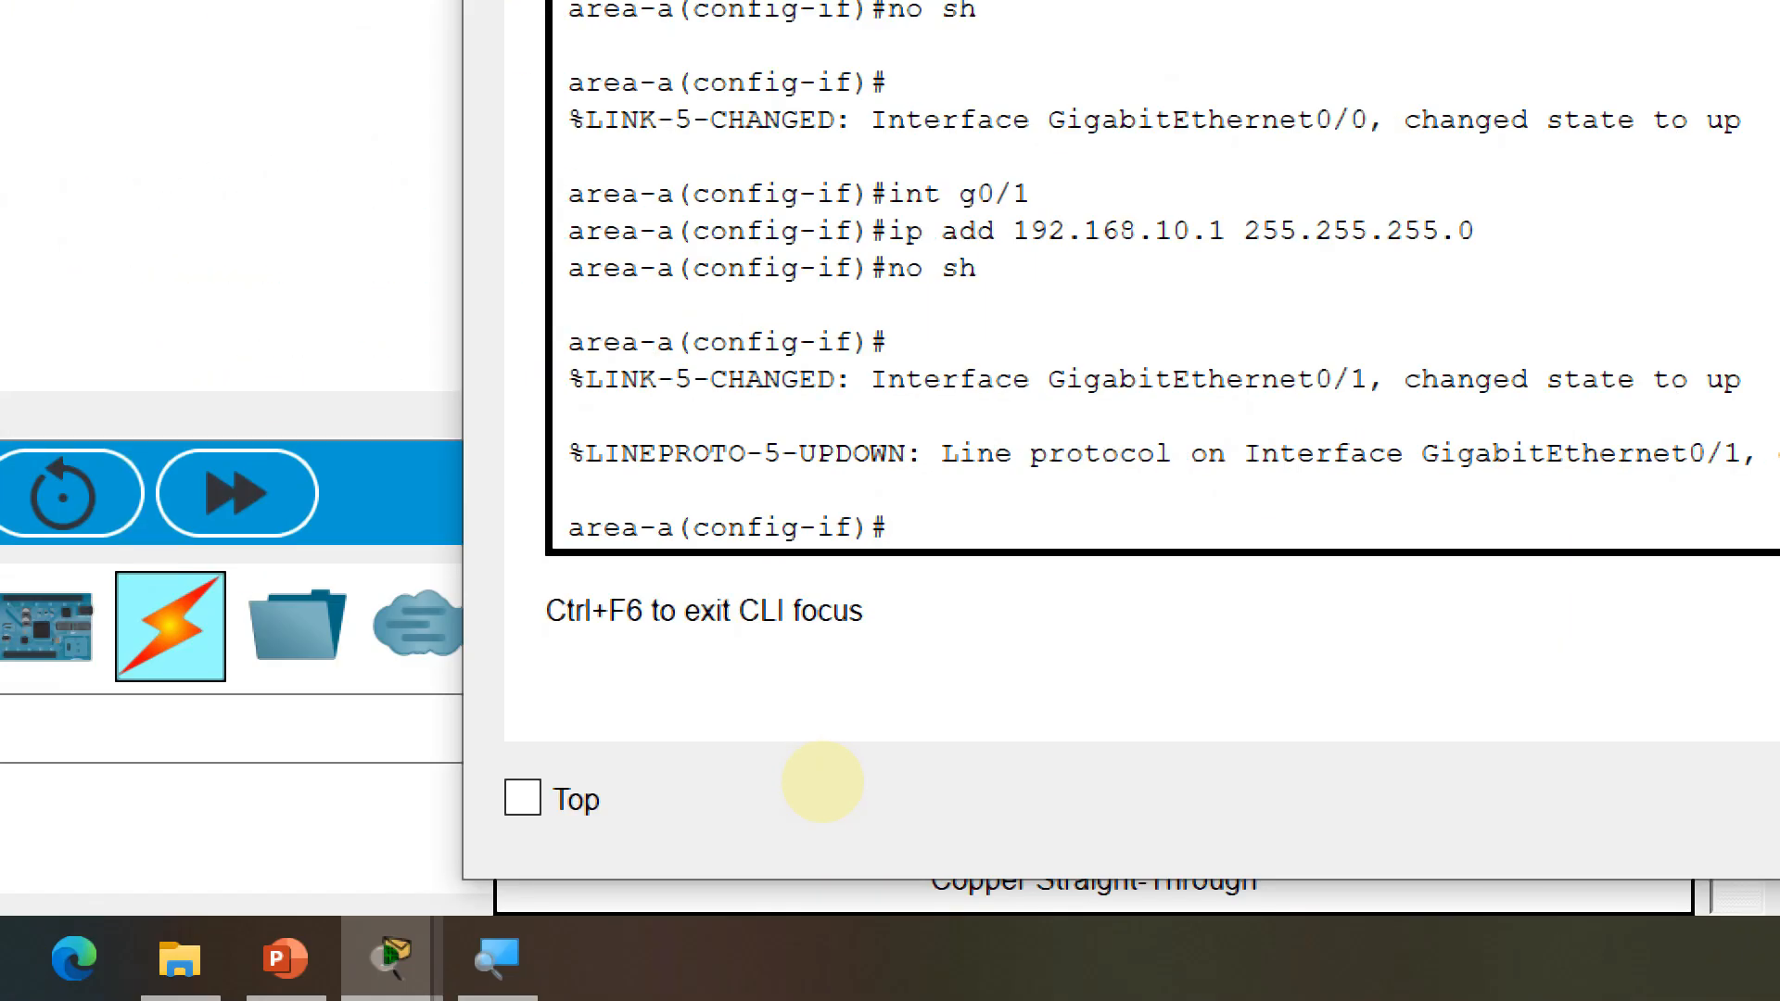
text(exit)
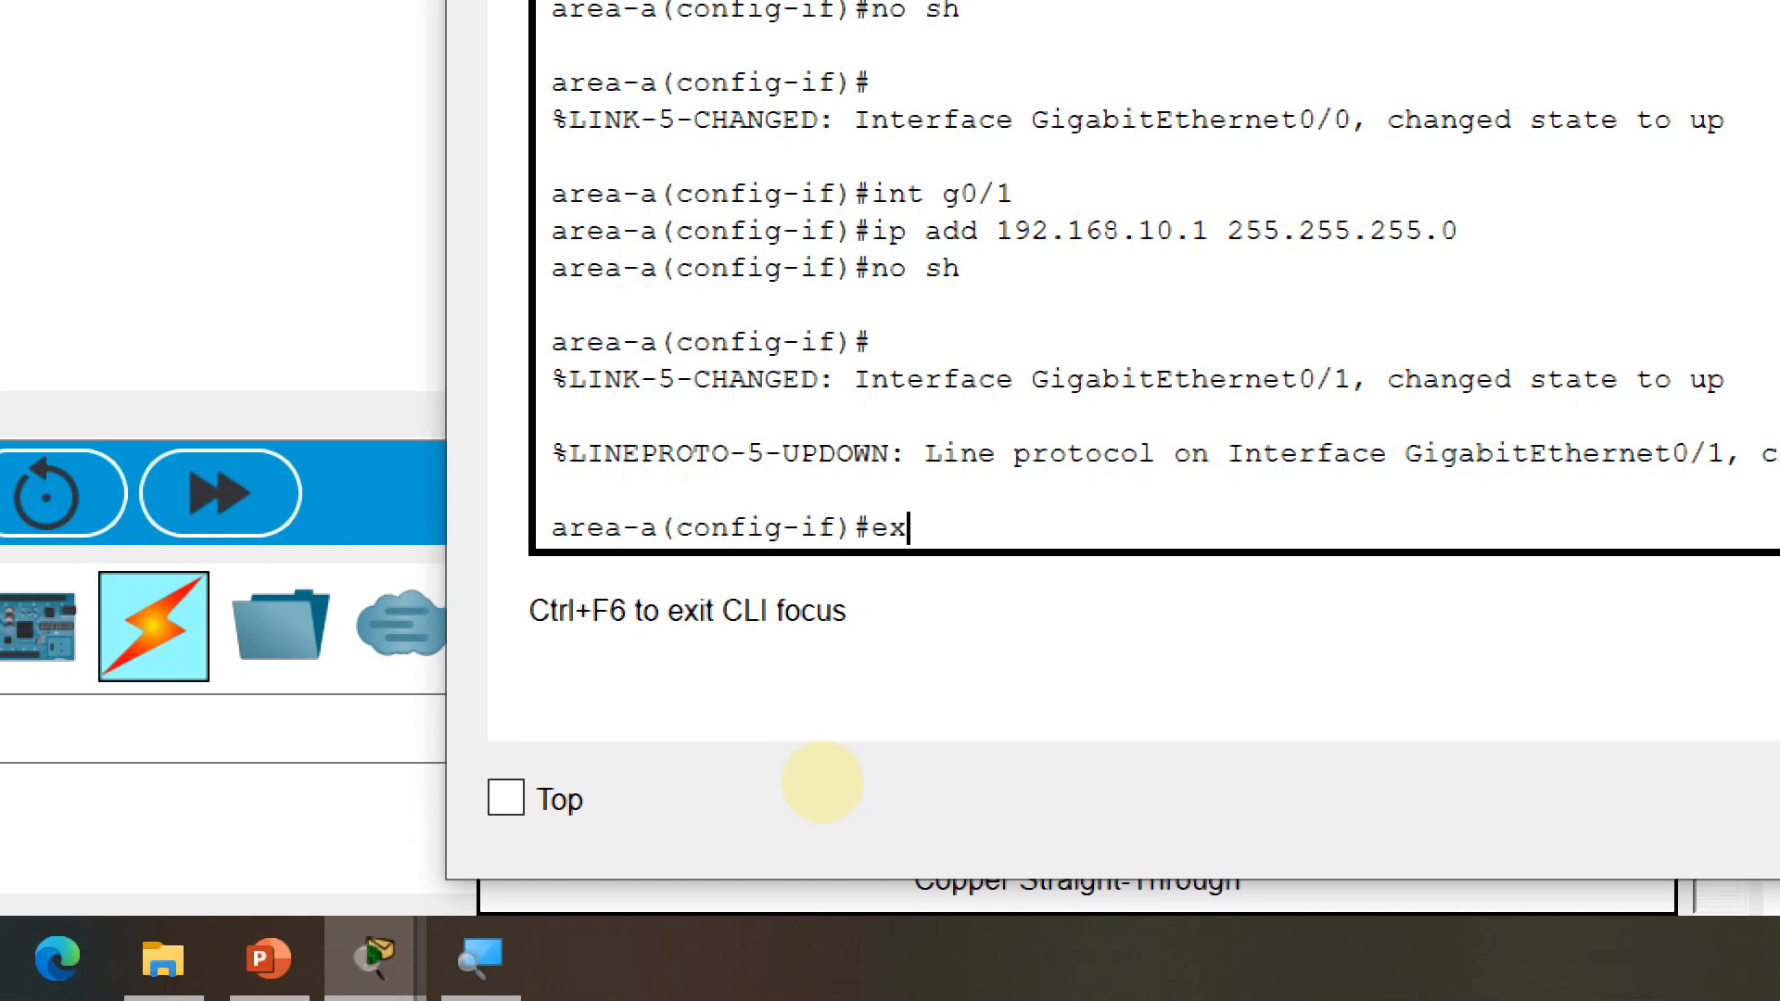
key(Return)
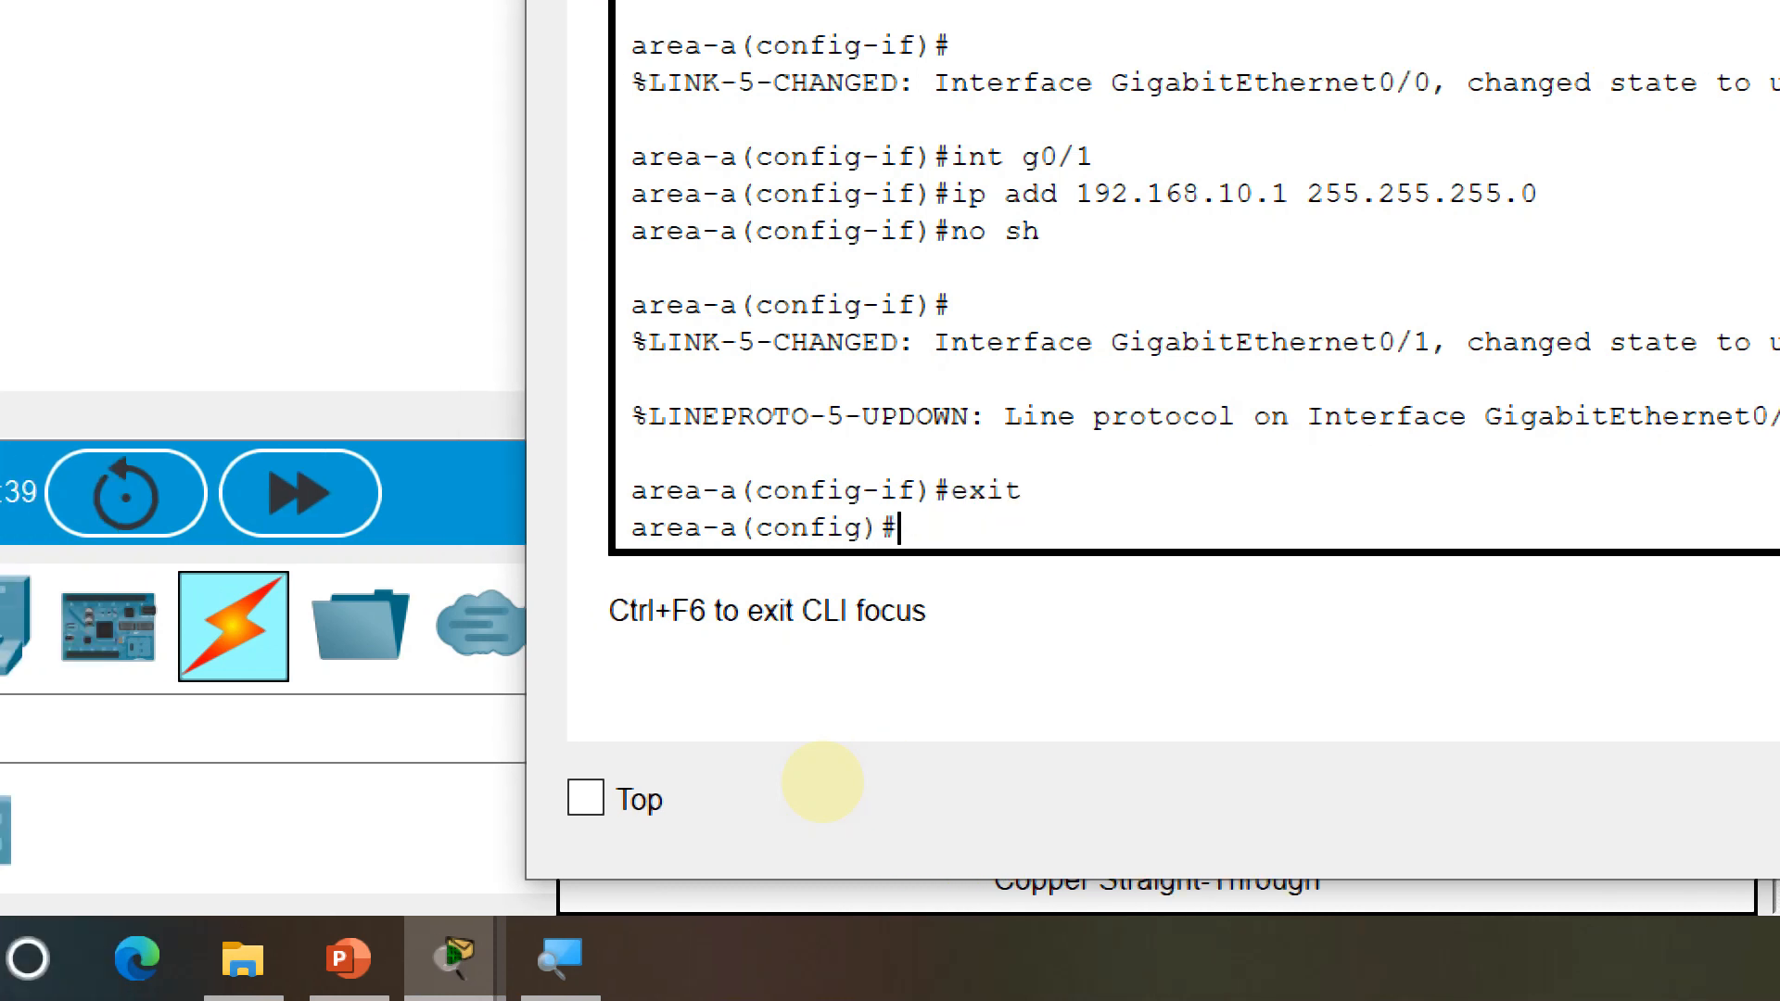
Create DHCP pool dhcp-A: gateway 192.168.10.1, network 192.168.10.0/24, DNS 8.8.8.8; close Area-A's window
text(ip dhcp)
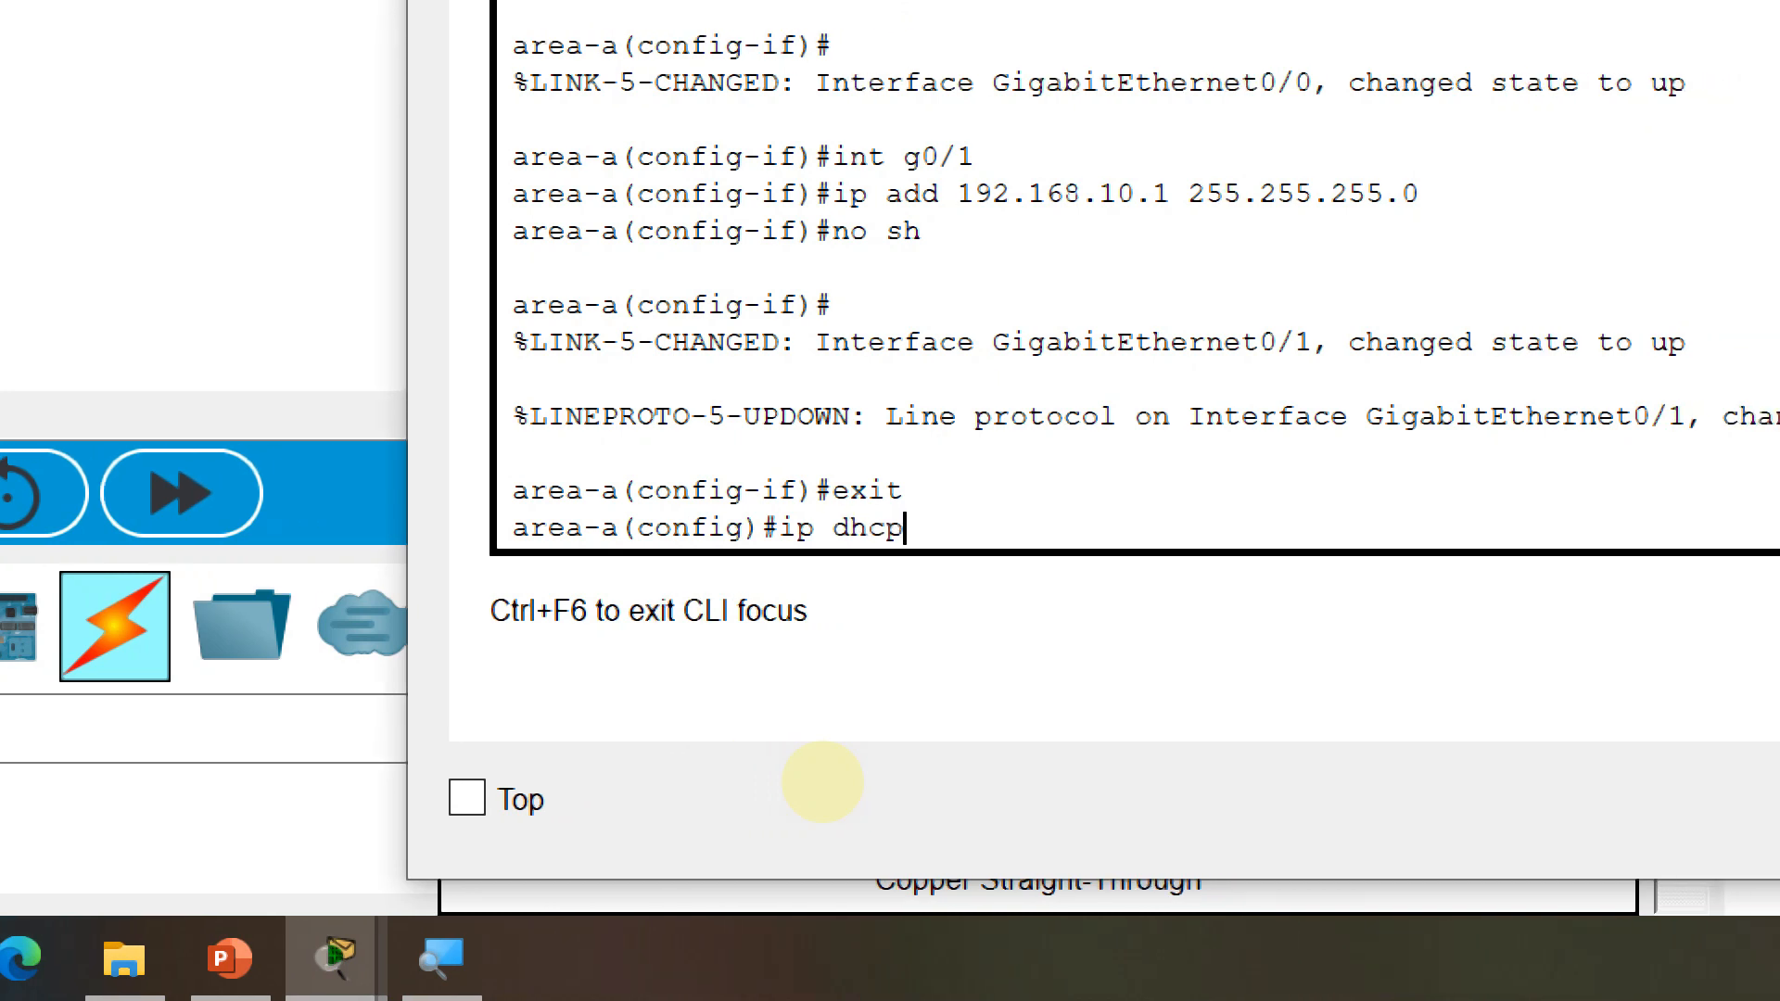
text( pol)
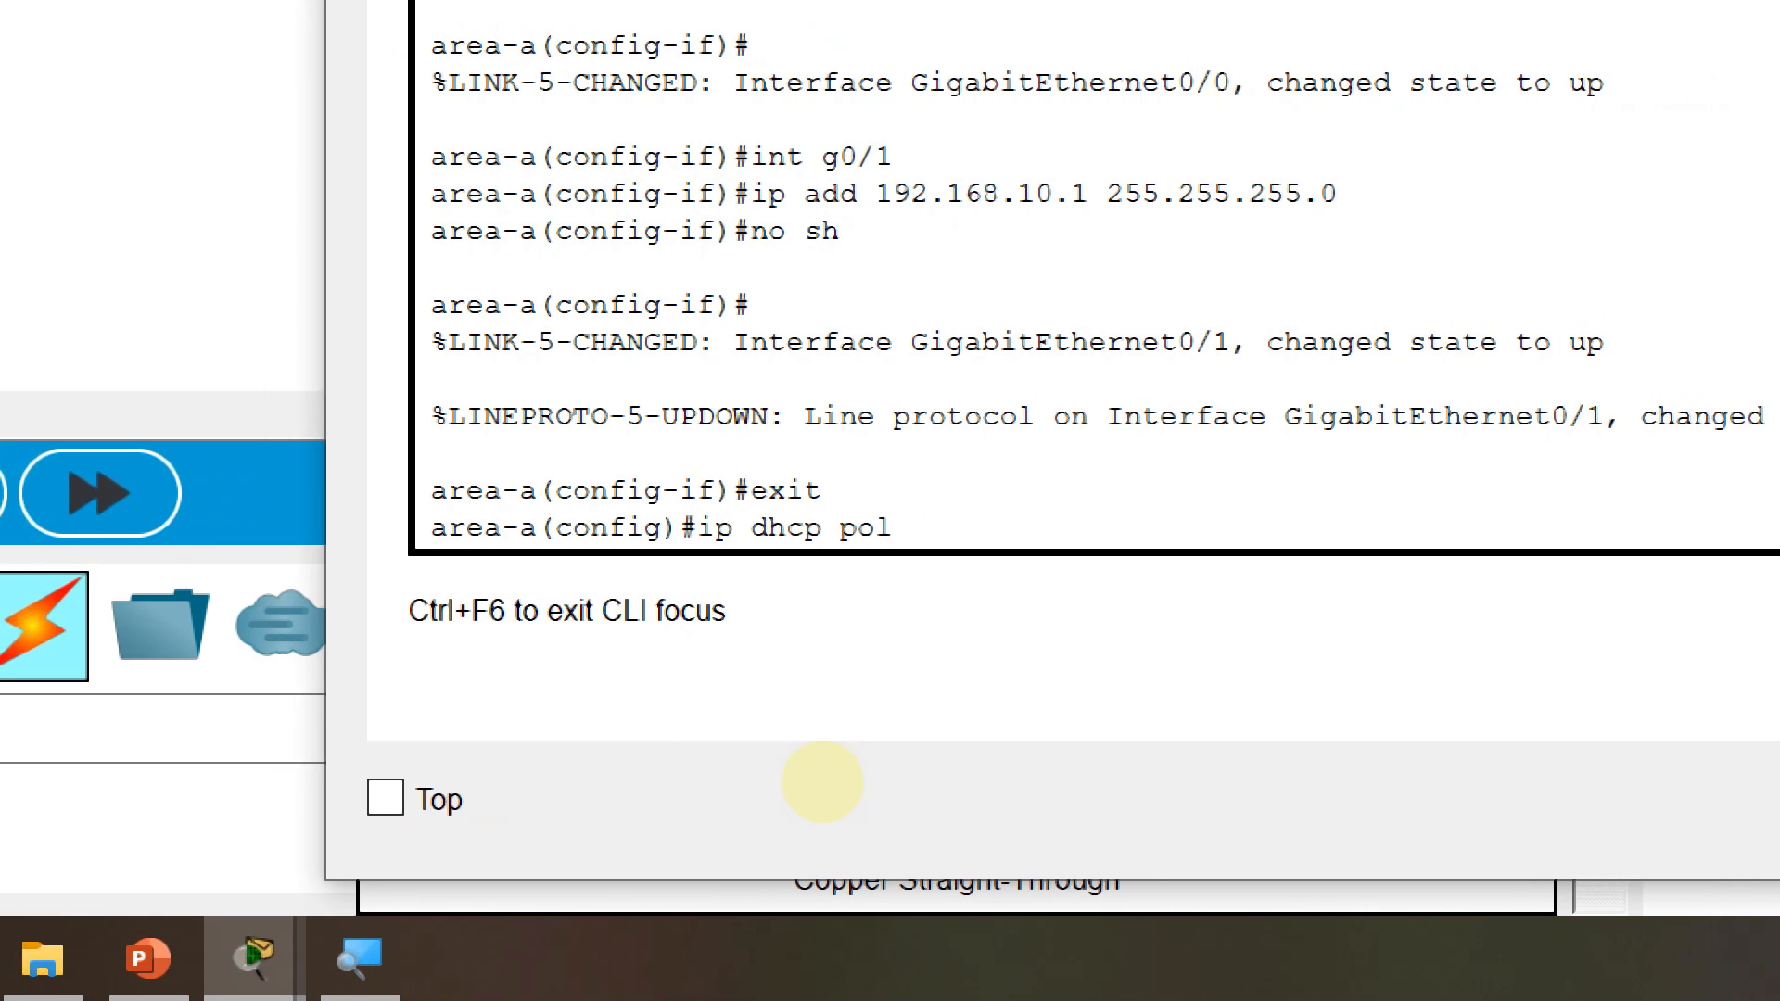
key(BackSpace)
text(ol dh)
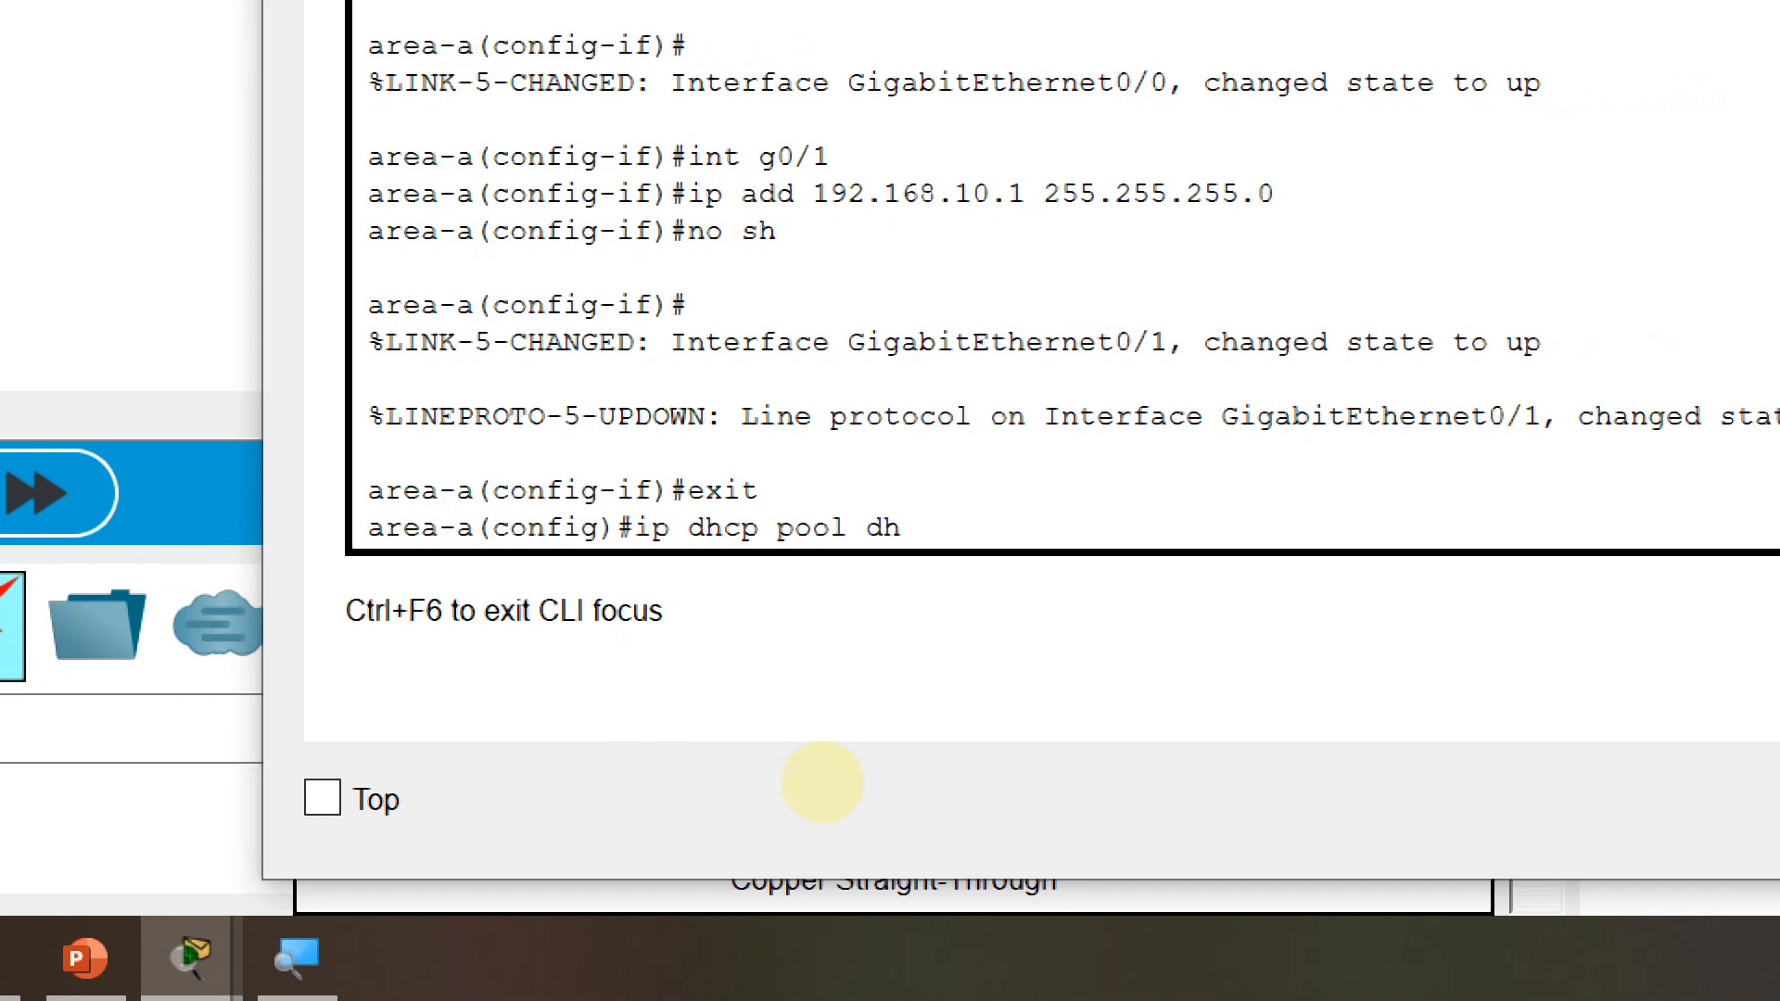
text(cp-A)
key(Return)
text(de)
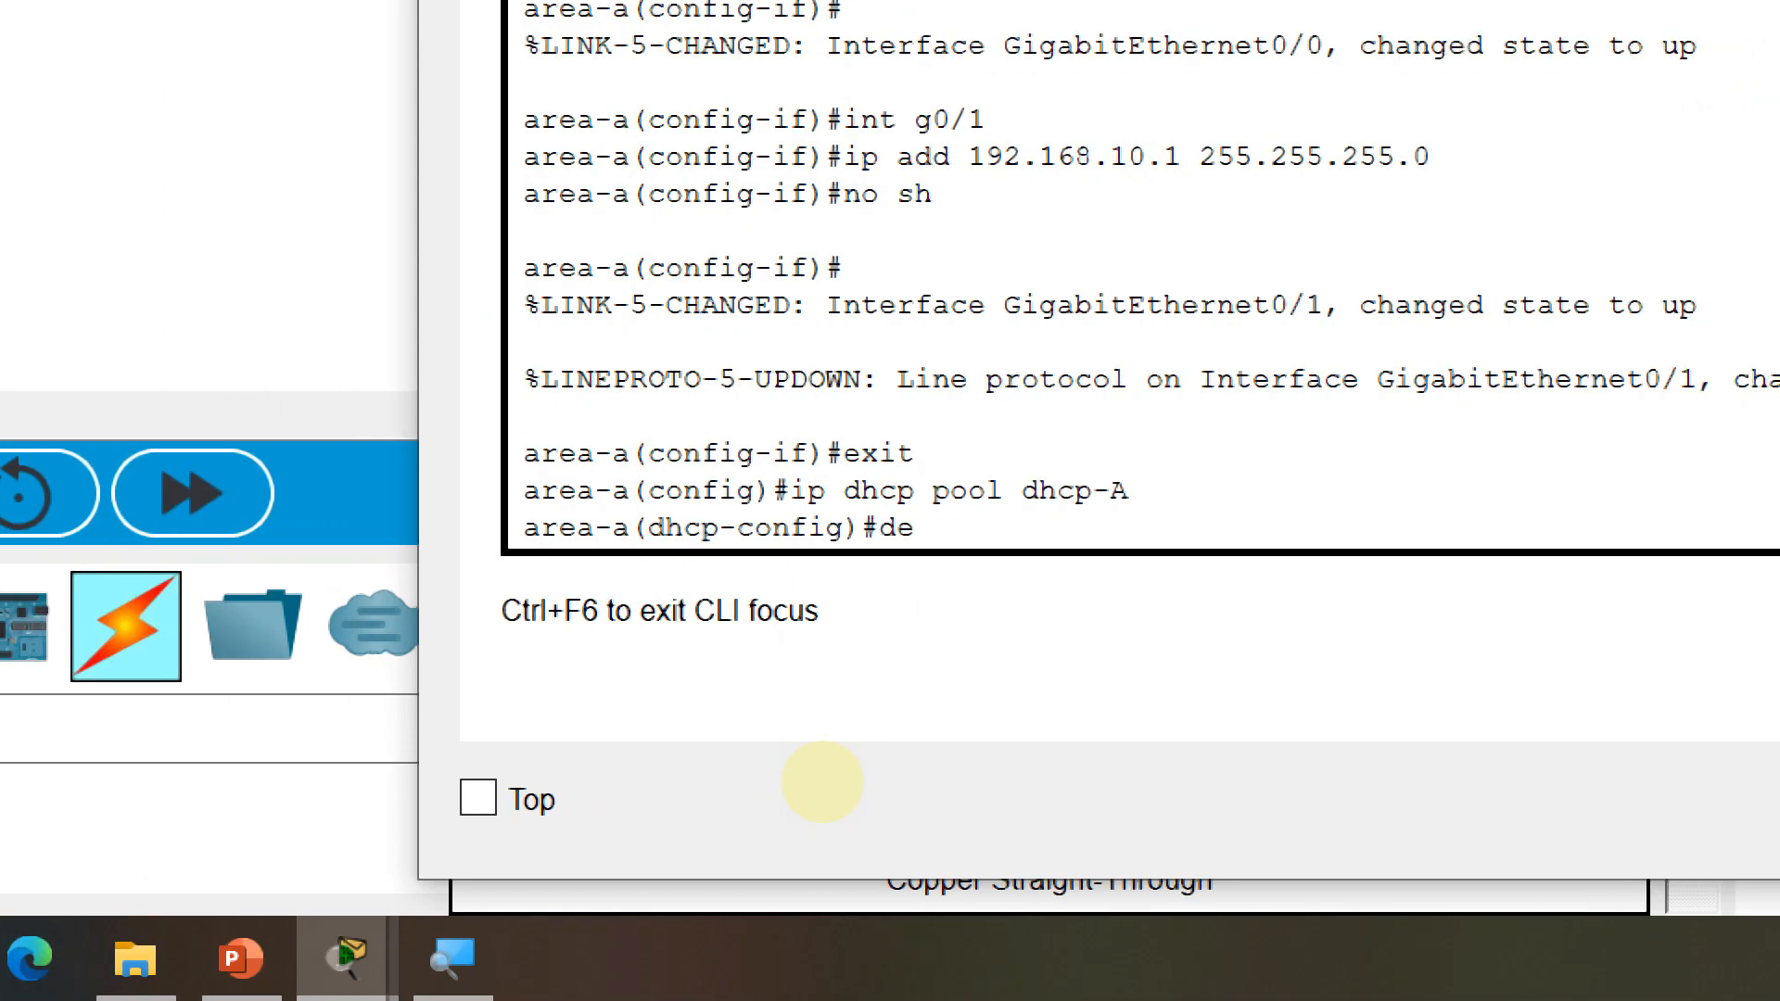
text(f )
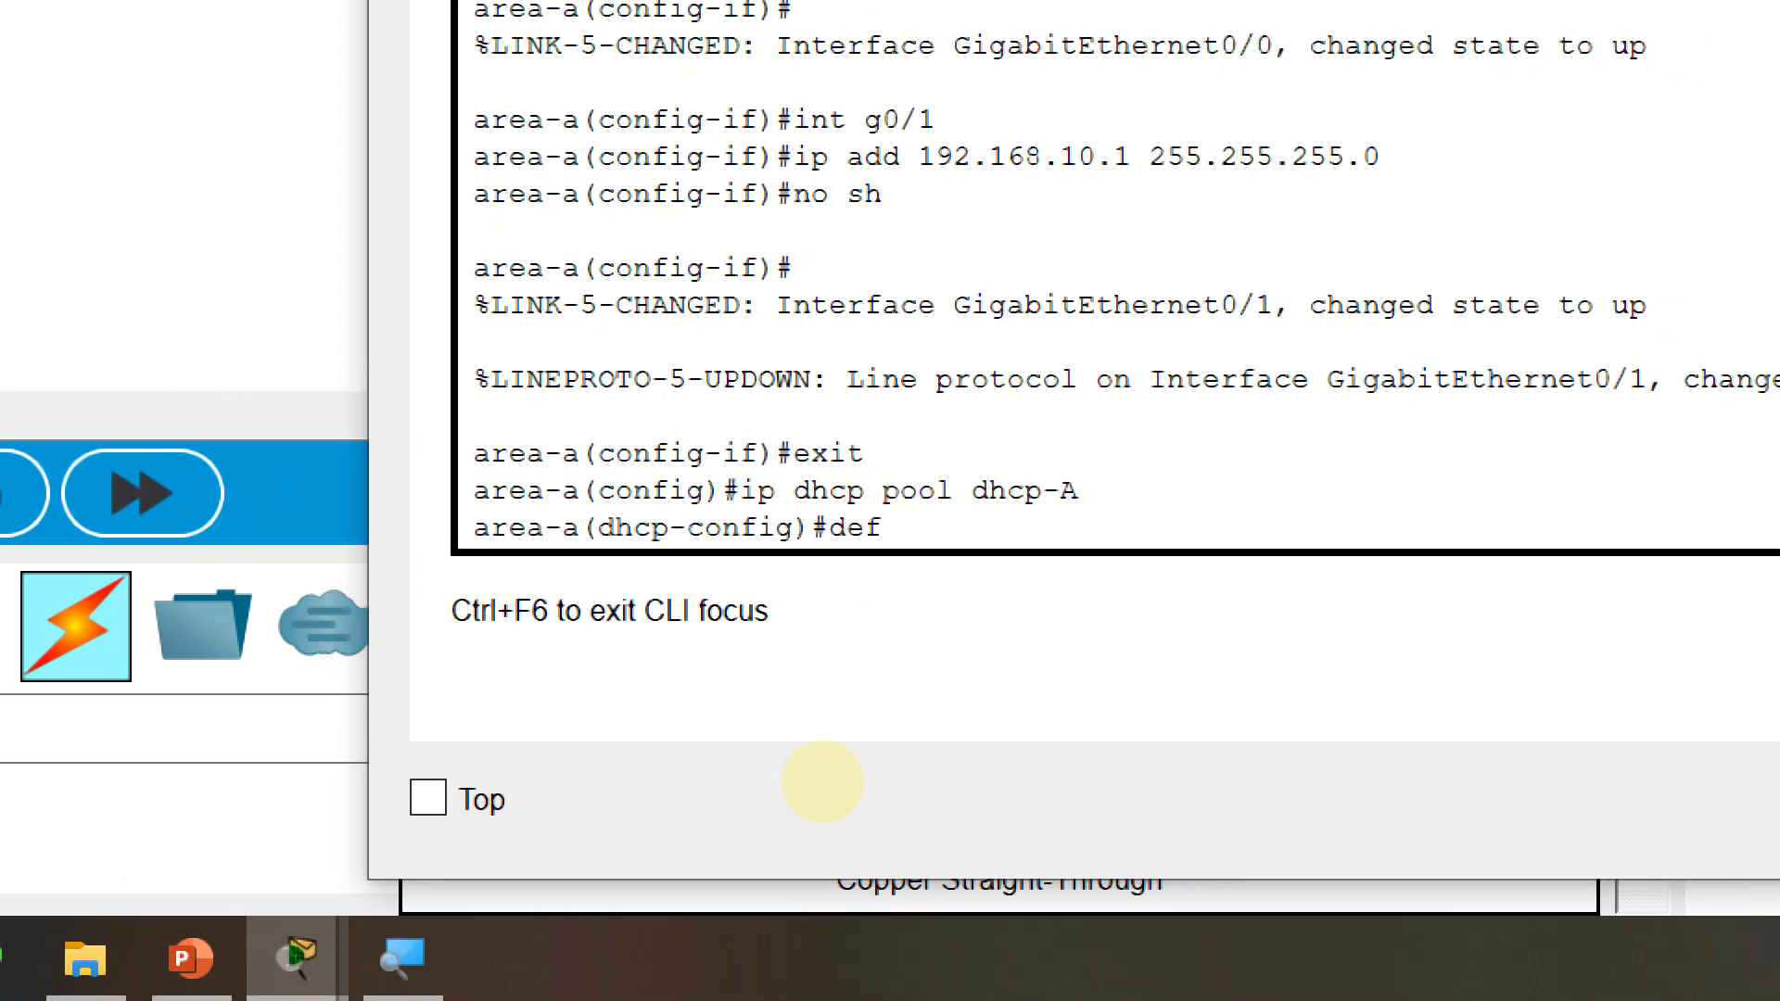
text(192.168.1)
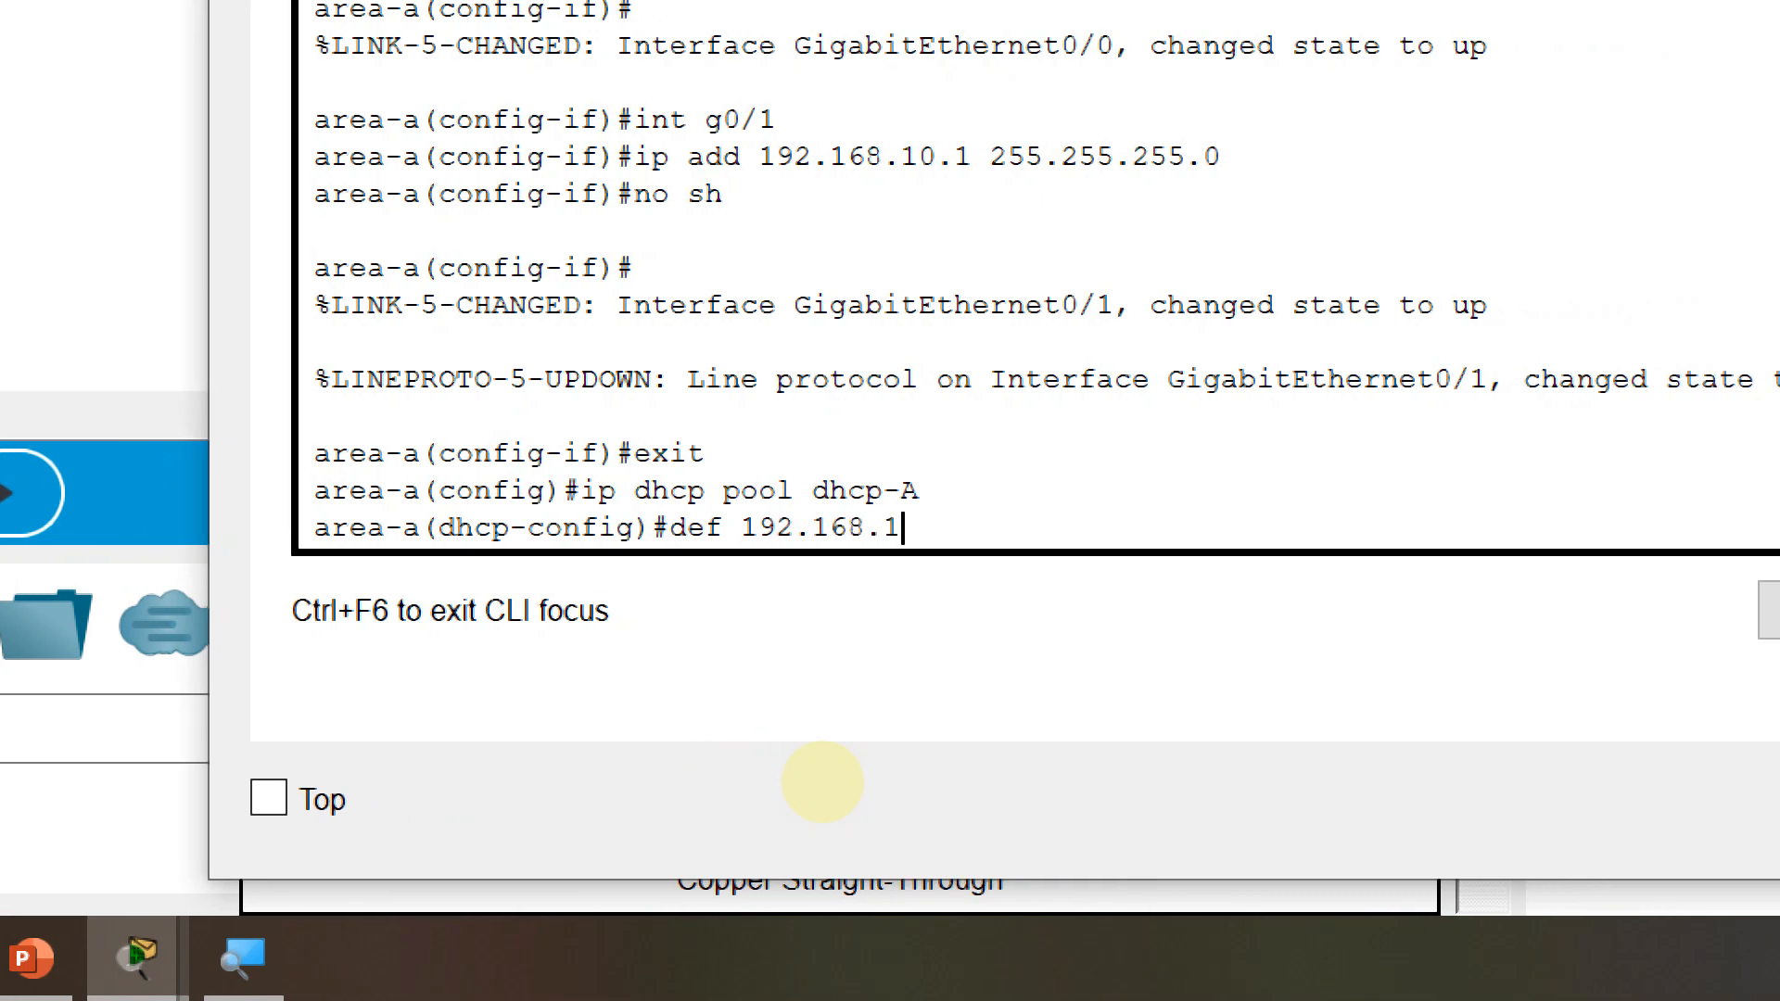
text(0.1)
key(Return)
text(net )
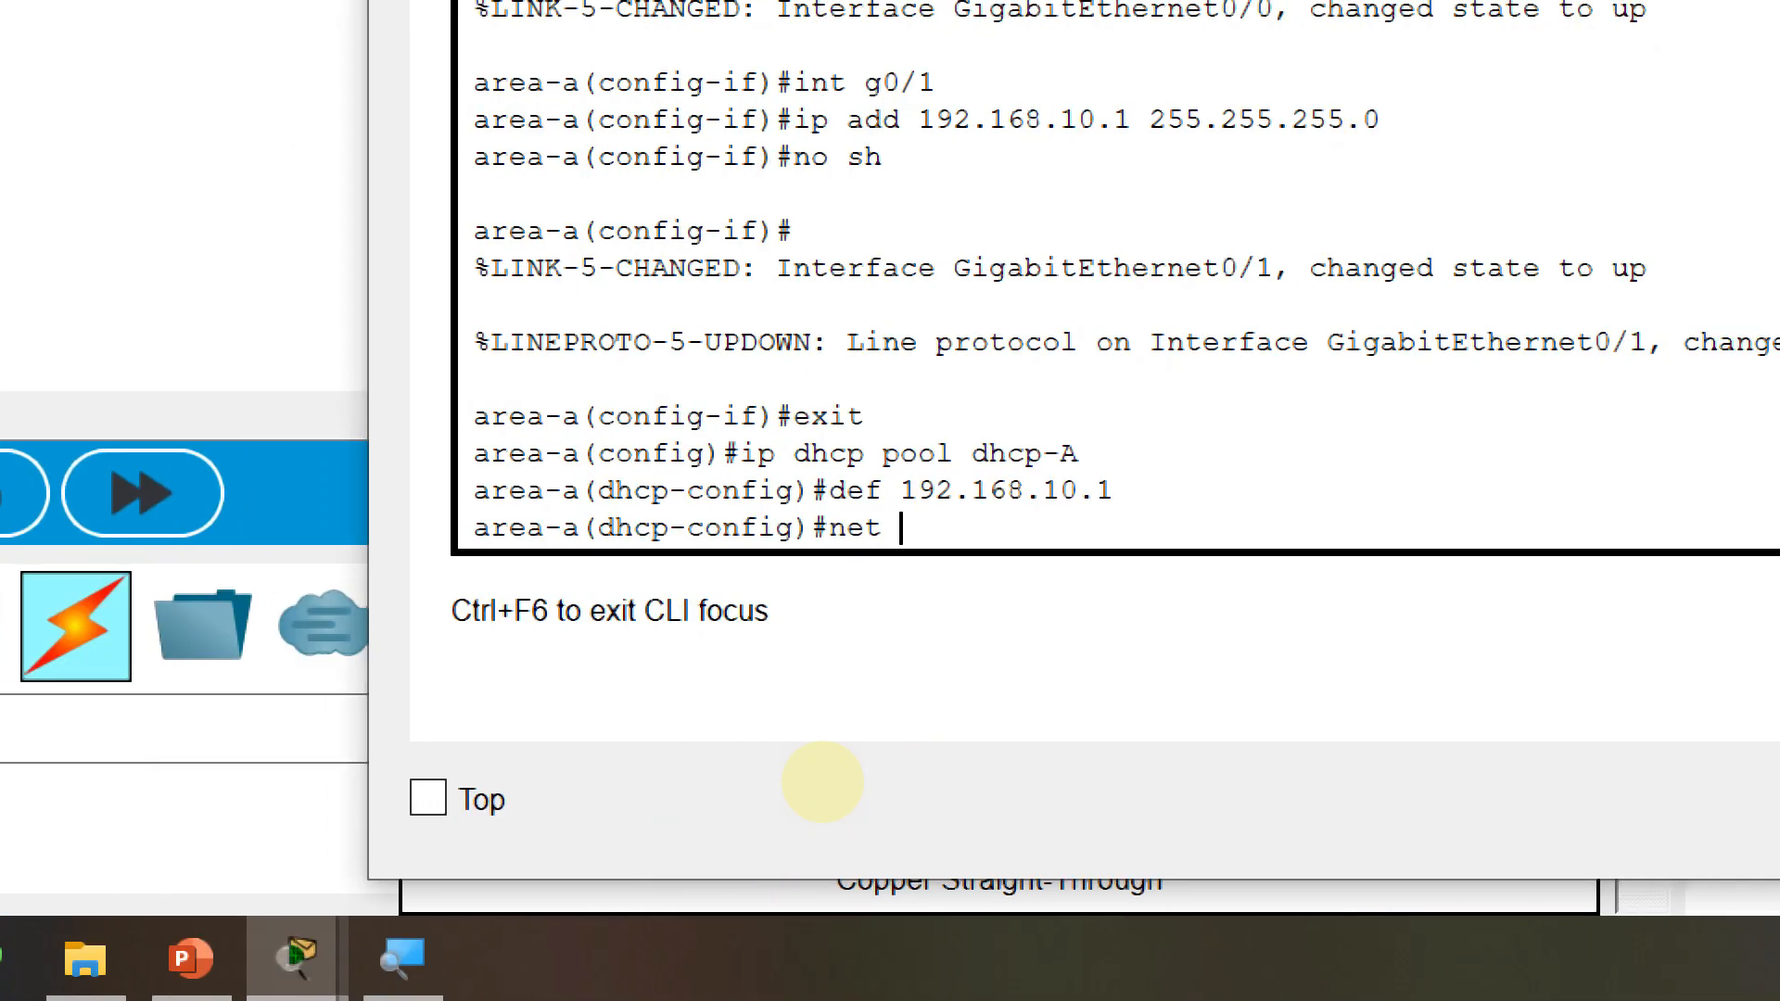
text(192.16)
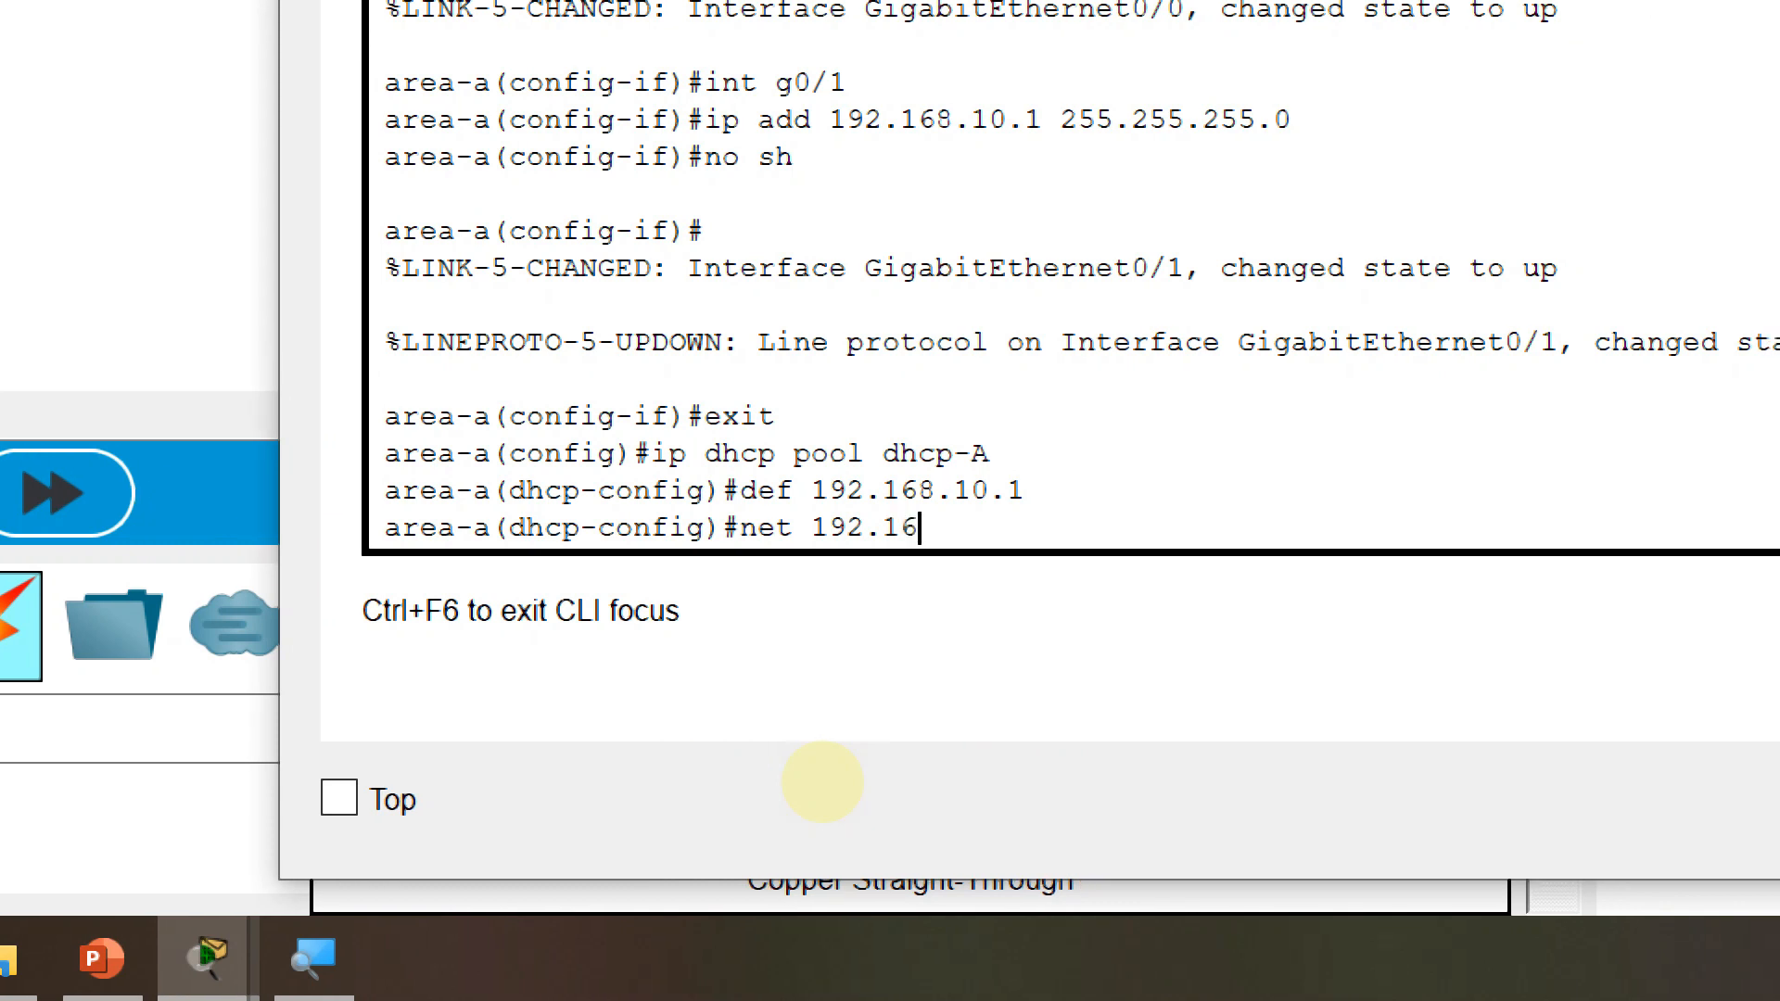
text(8.10.)
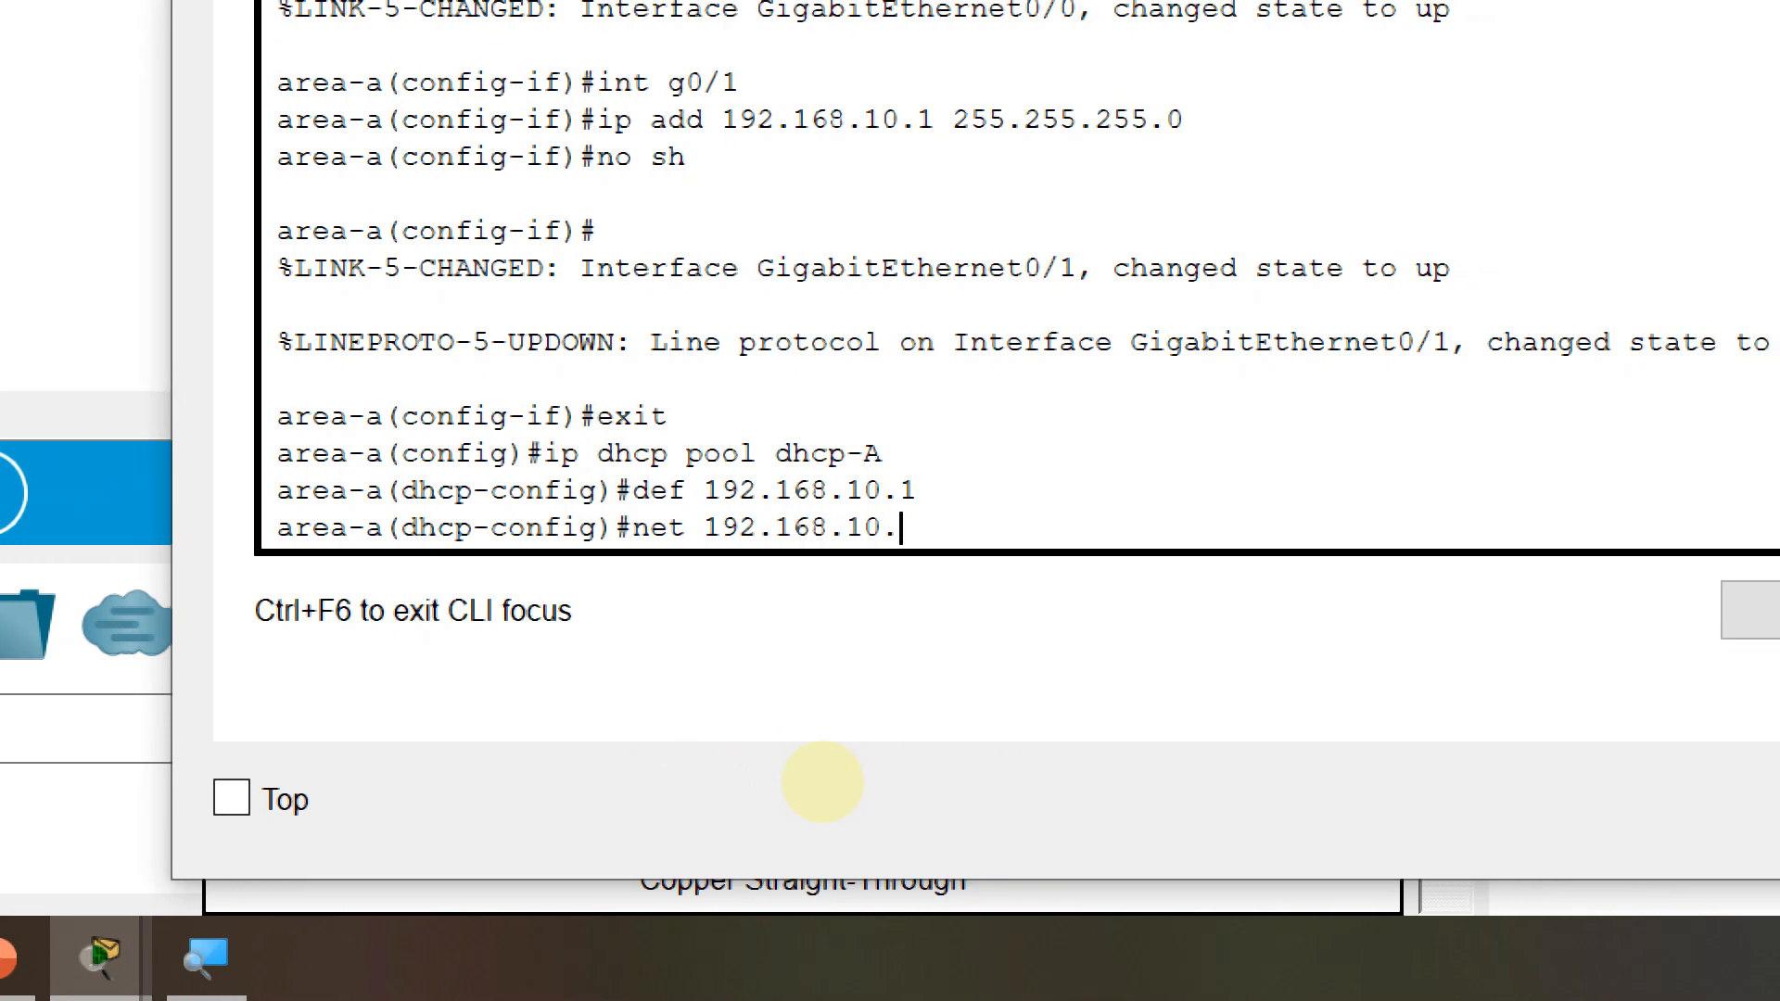
text(0 255.255.255)
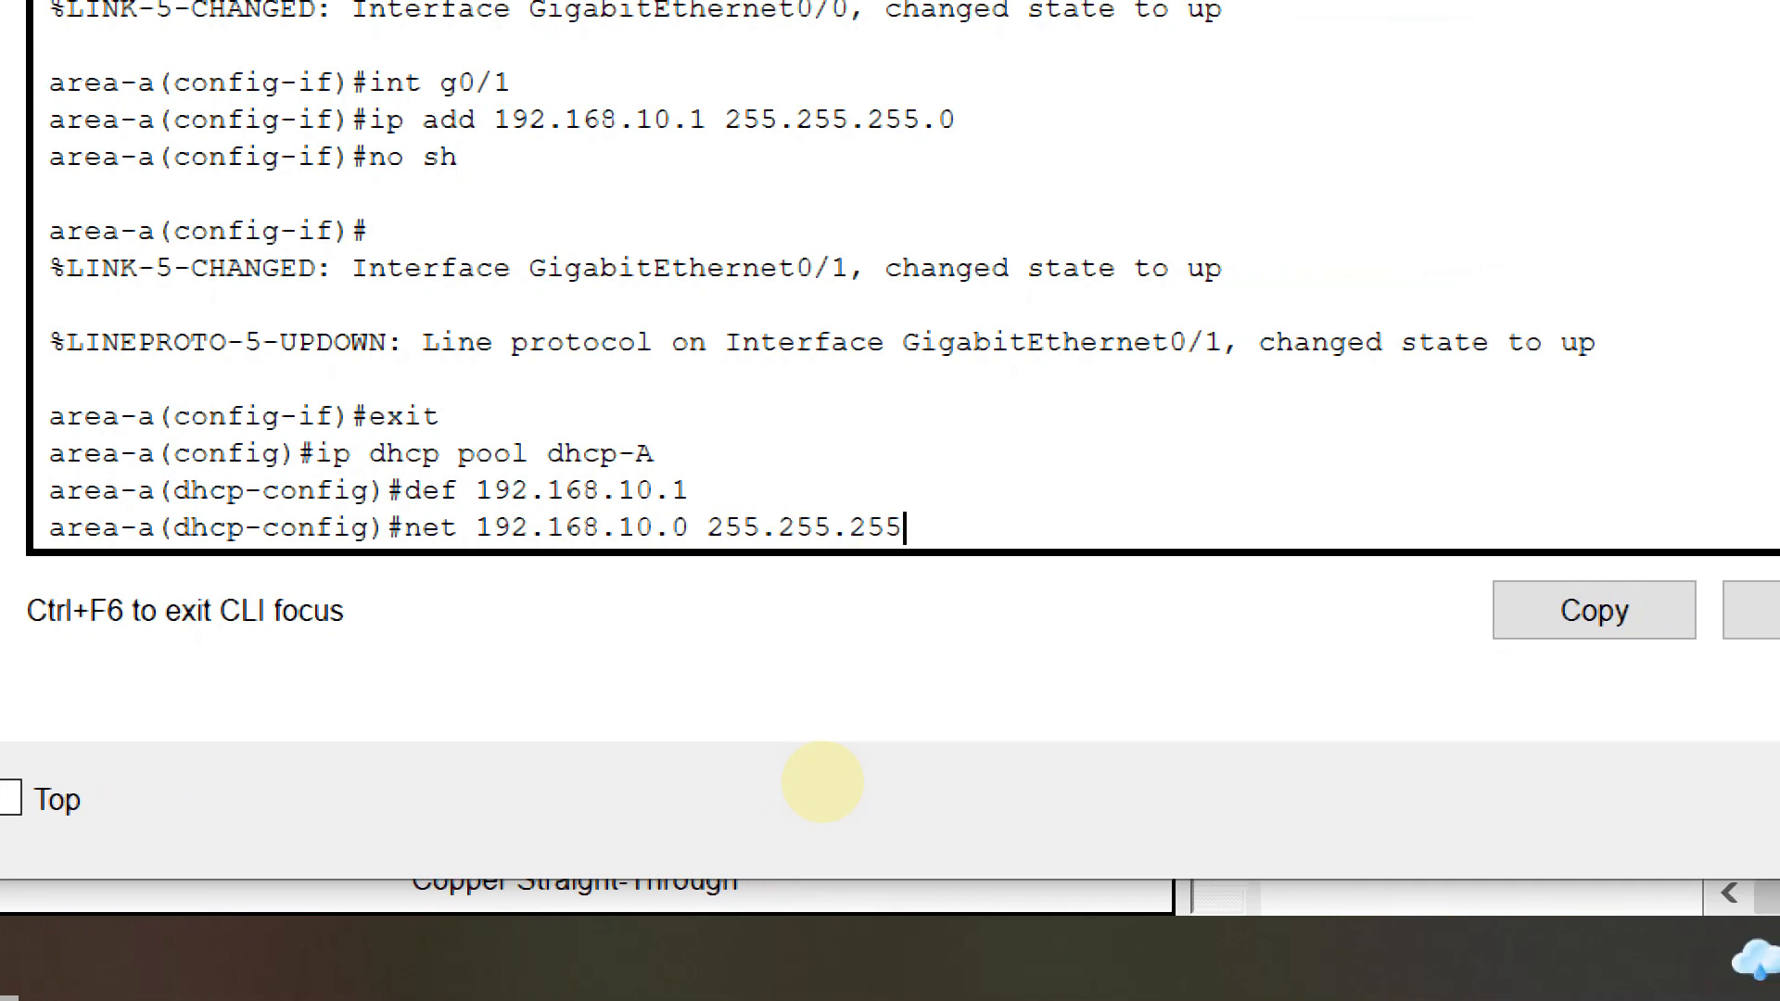
text(.0)
key(Return)
text(dns)
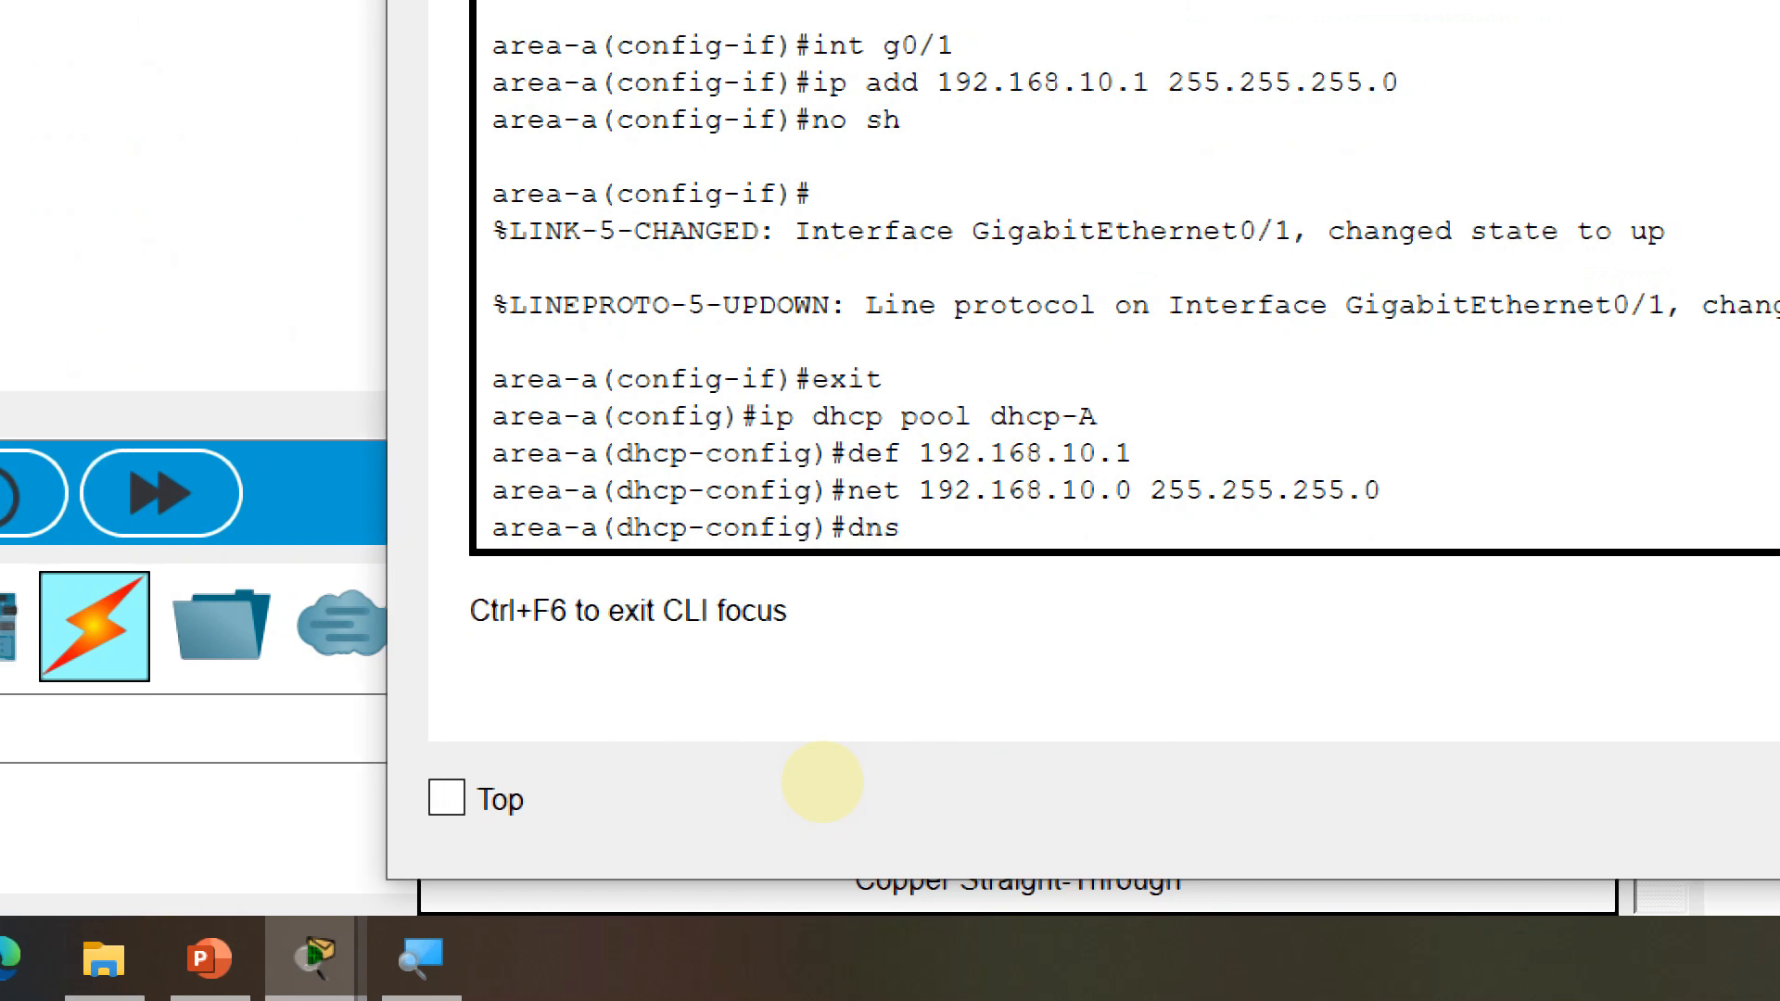
text( 8.8.8.8)
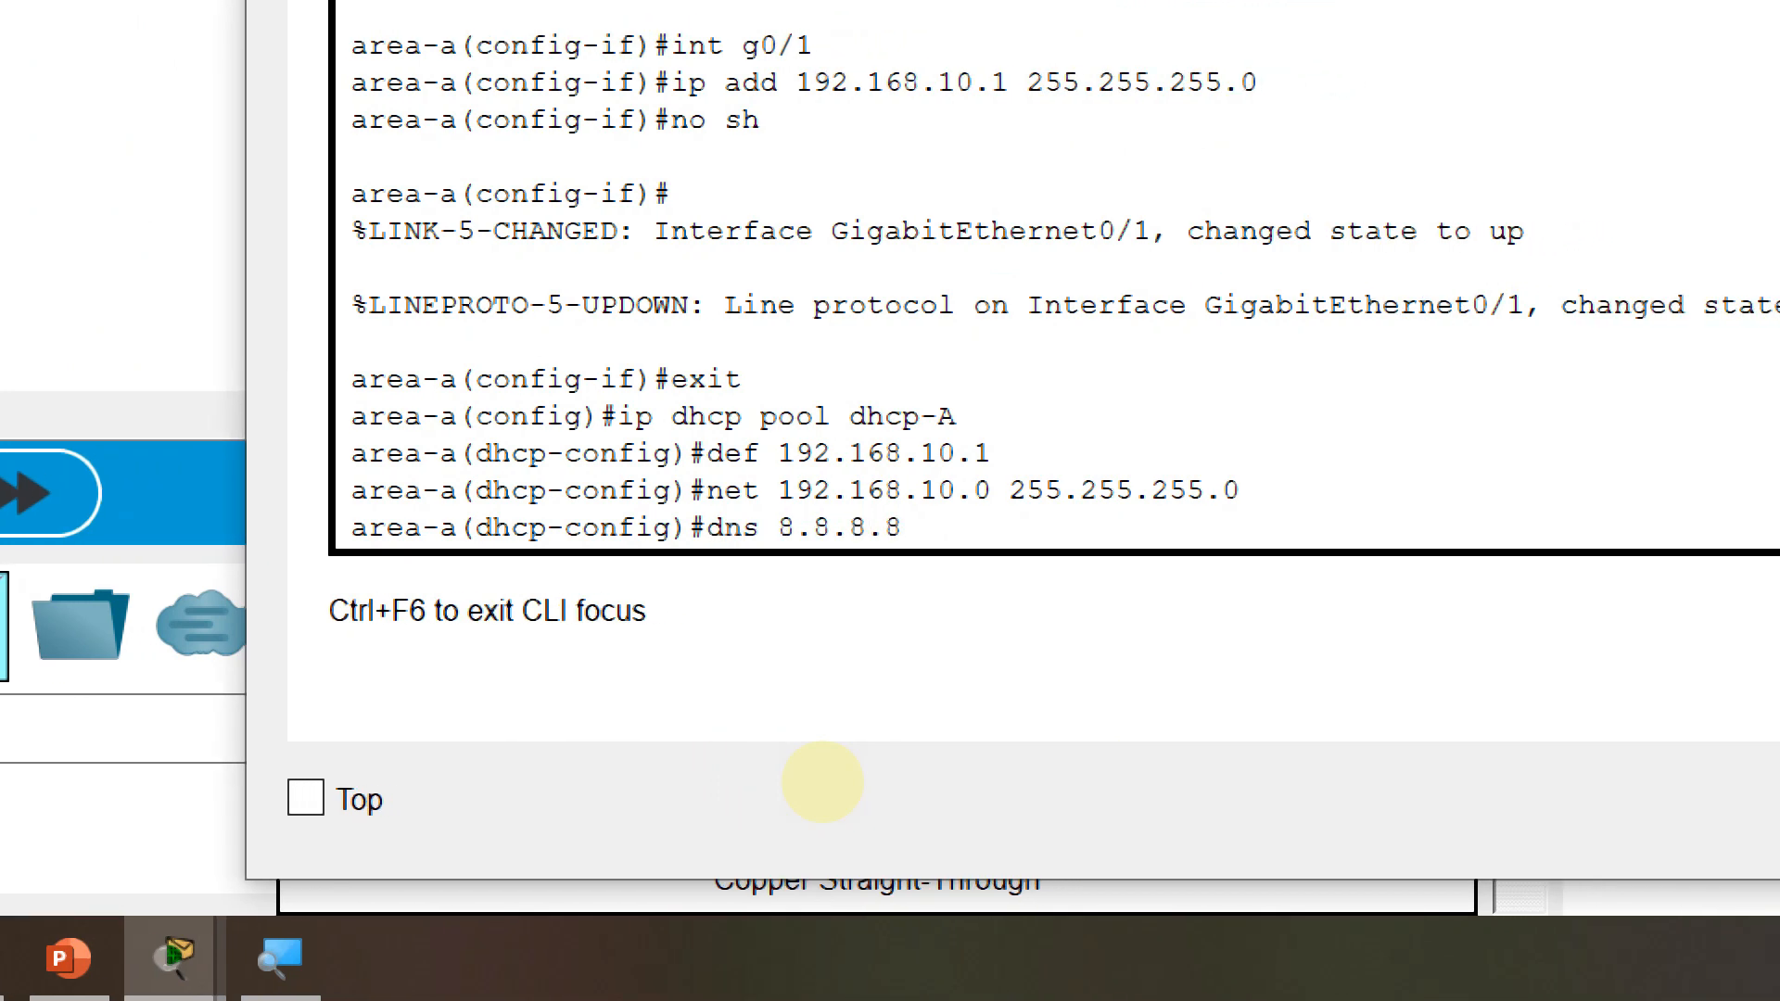
key(Return)
text(exit)
key(Return)
key(Return)
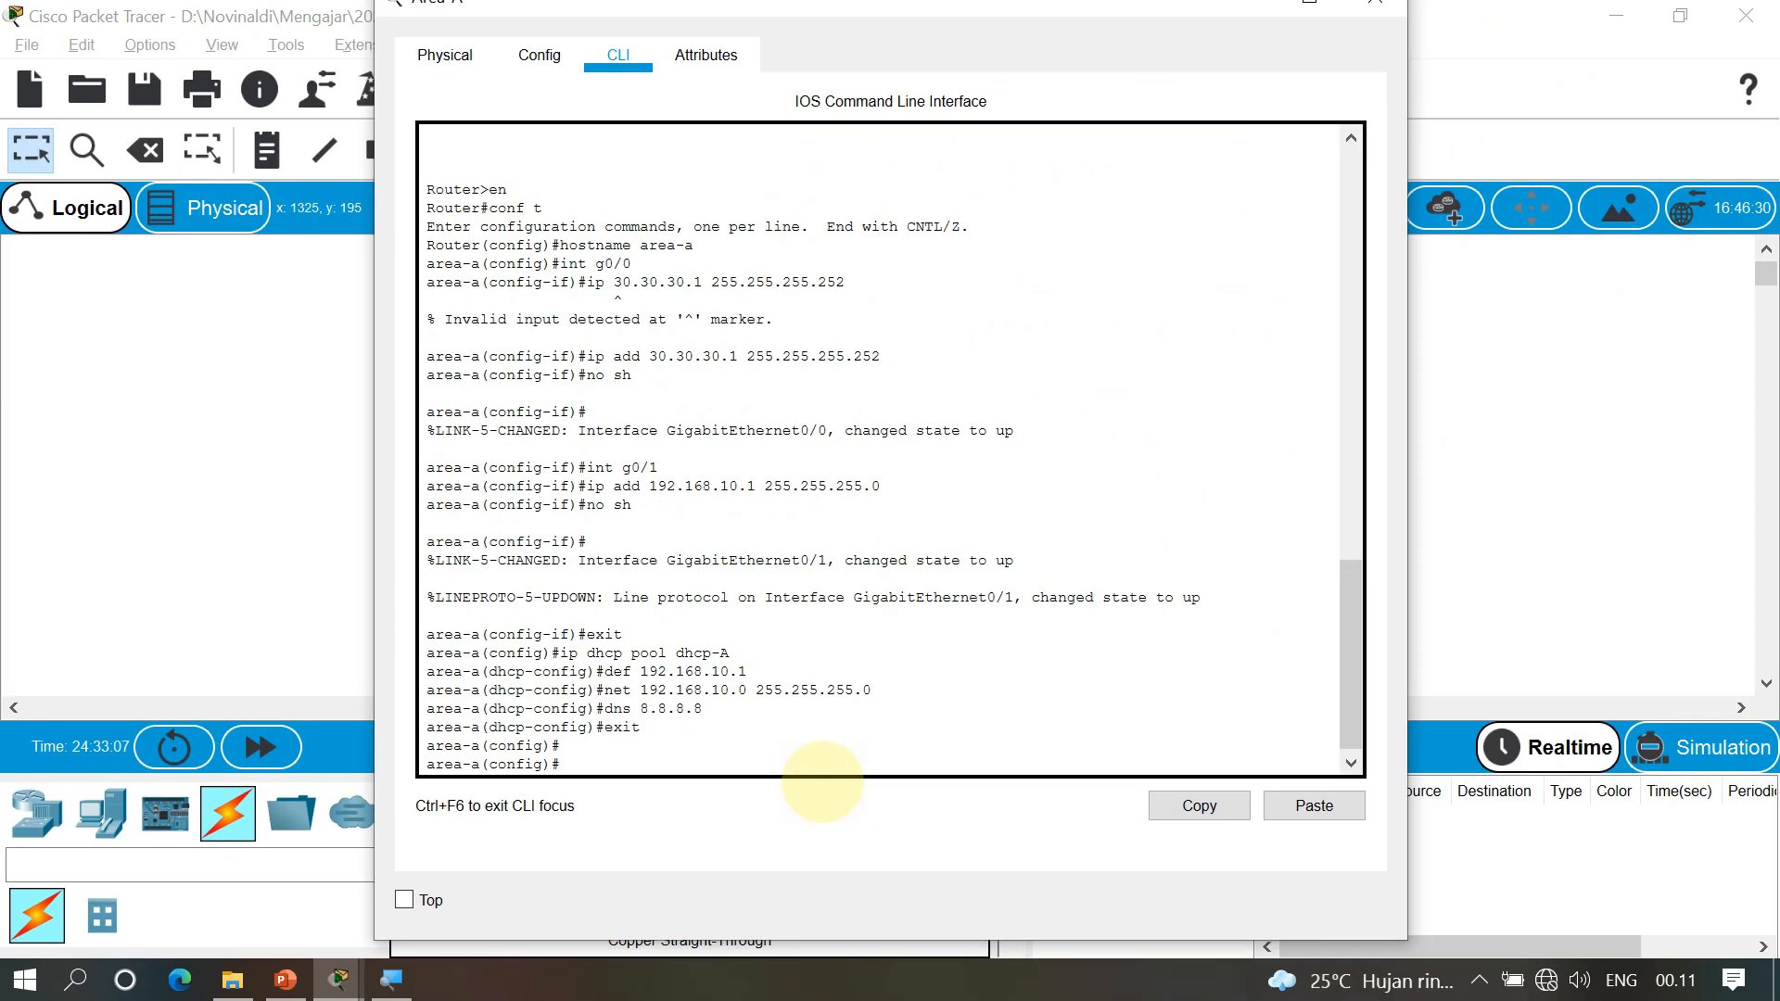
click(1607, 373)
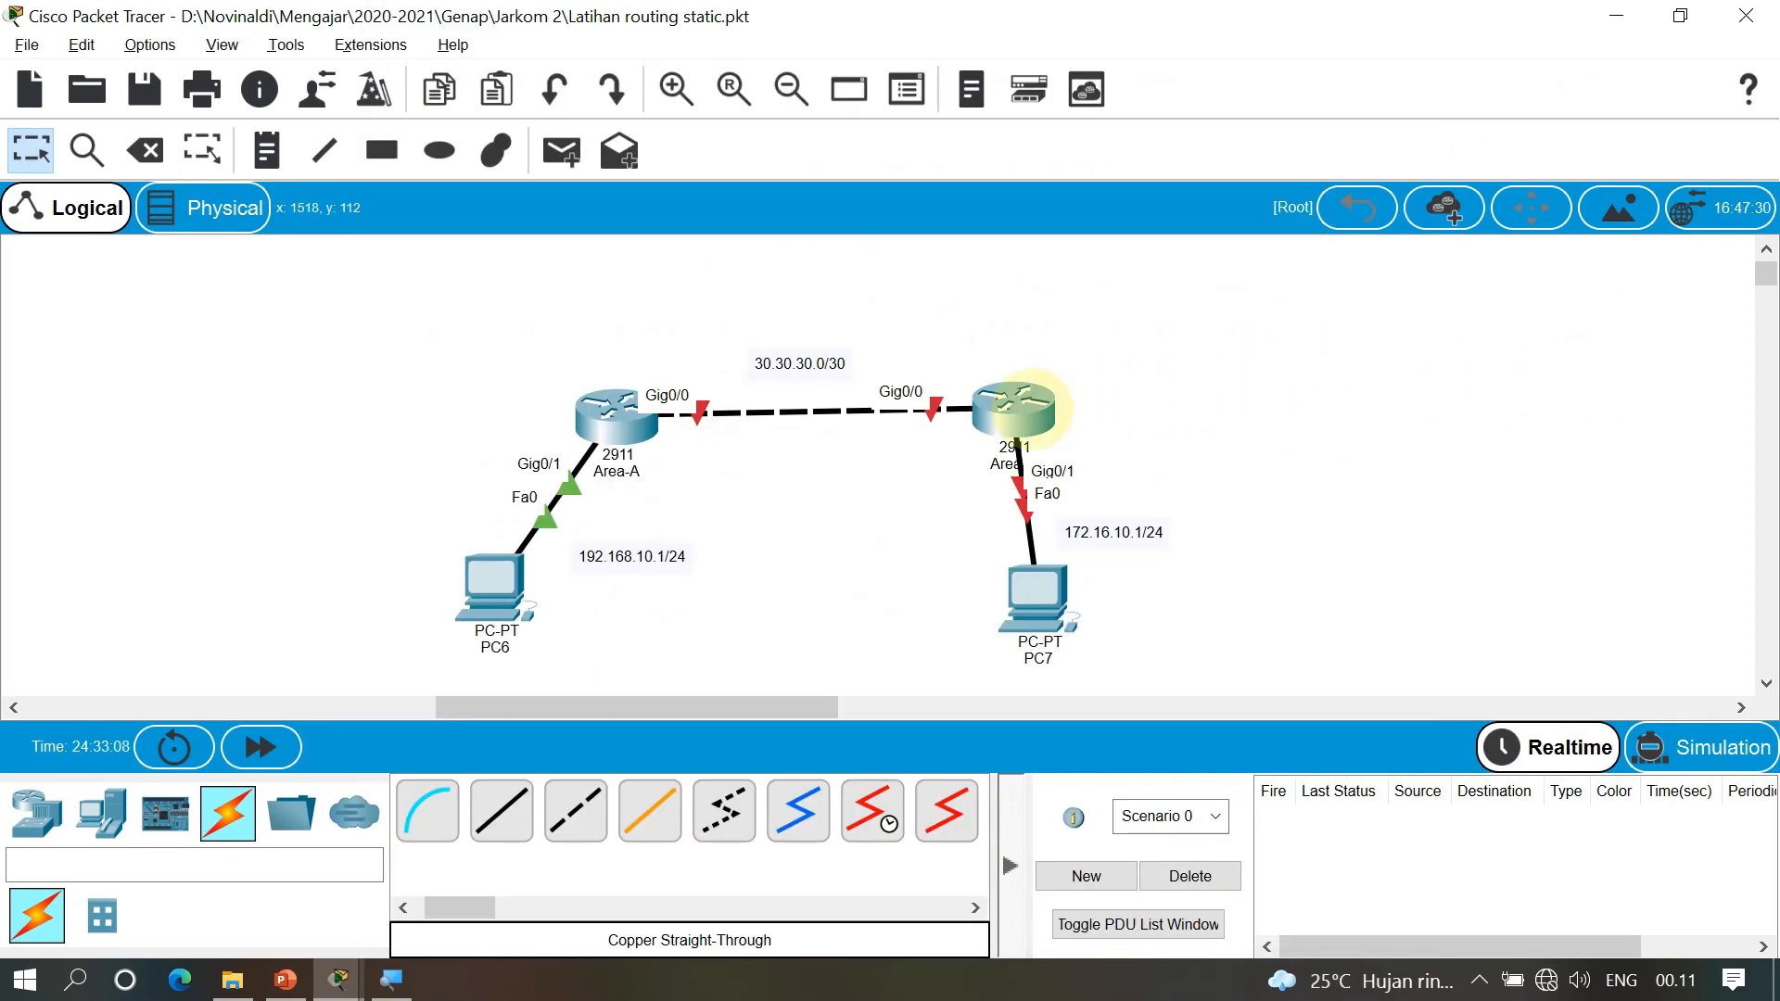
click(1017, 408)
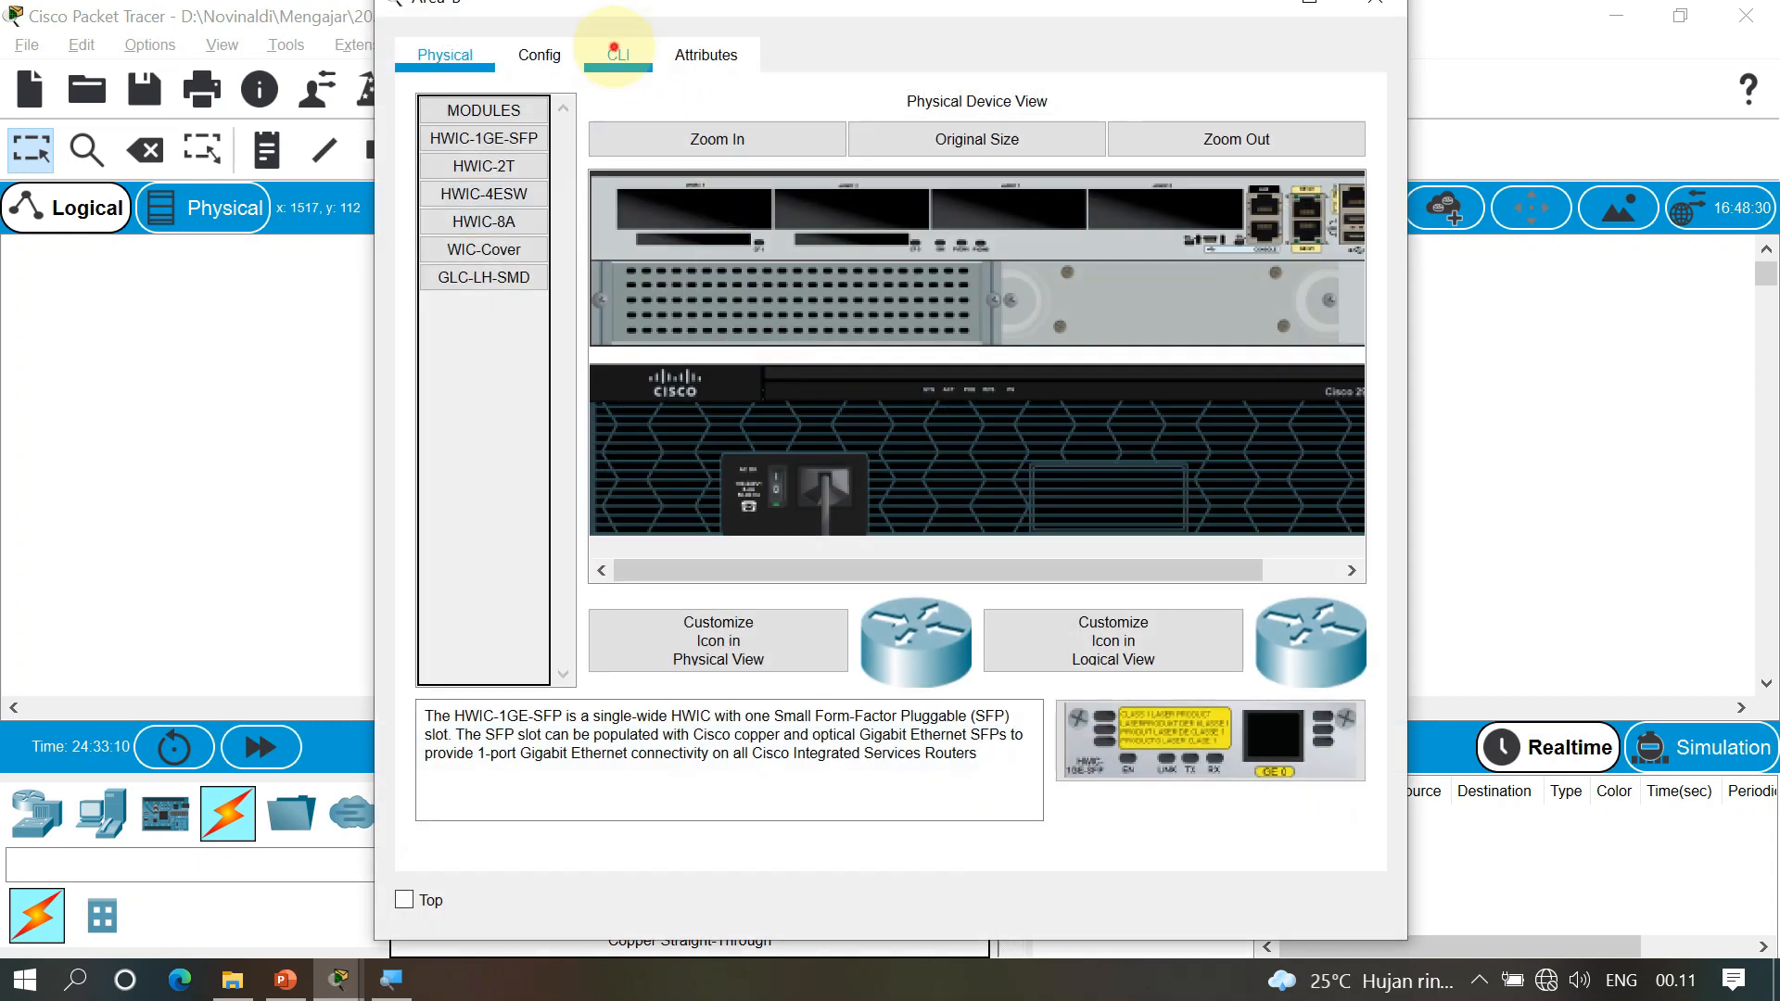
On Area-B's CLI, skip the setup dialog, enter global configuration, and set hostname area-b
click(617, 54)
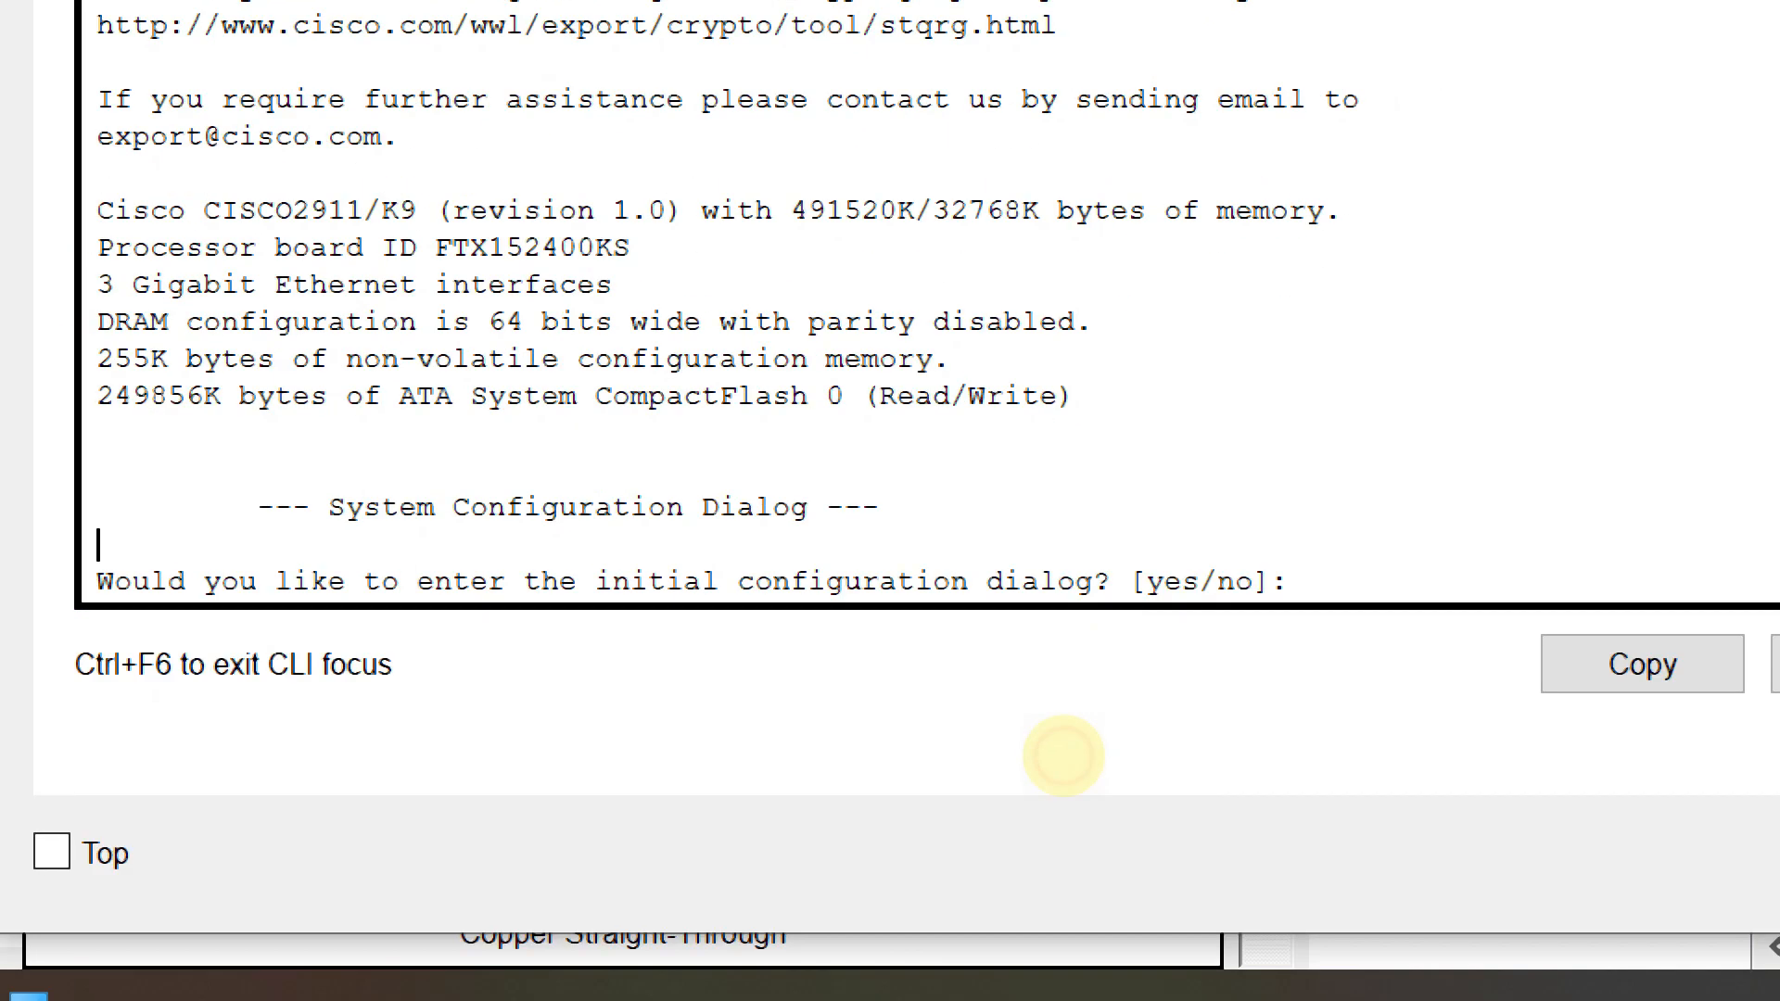
text(no)
key(Return)
key(Return)
text(en)
key(Return)
text(conf t)
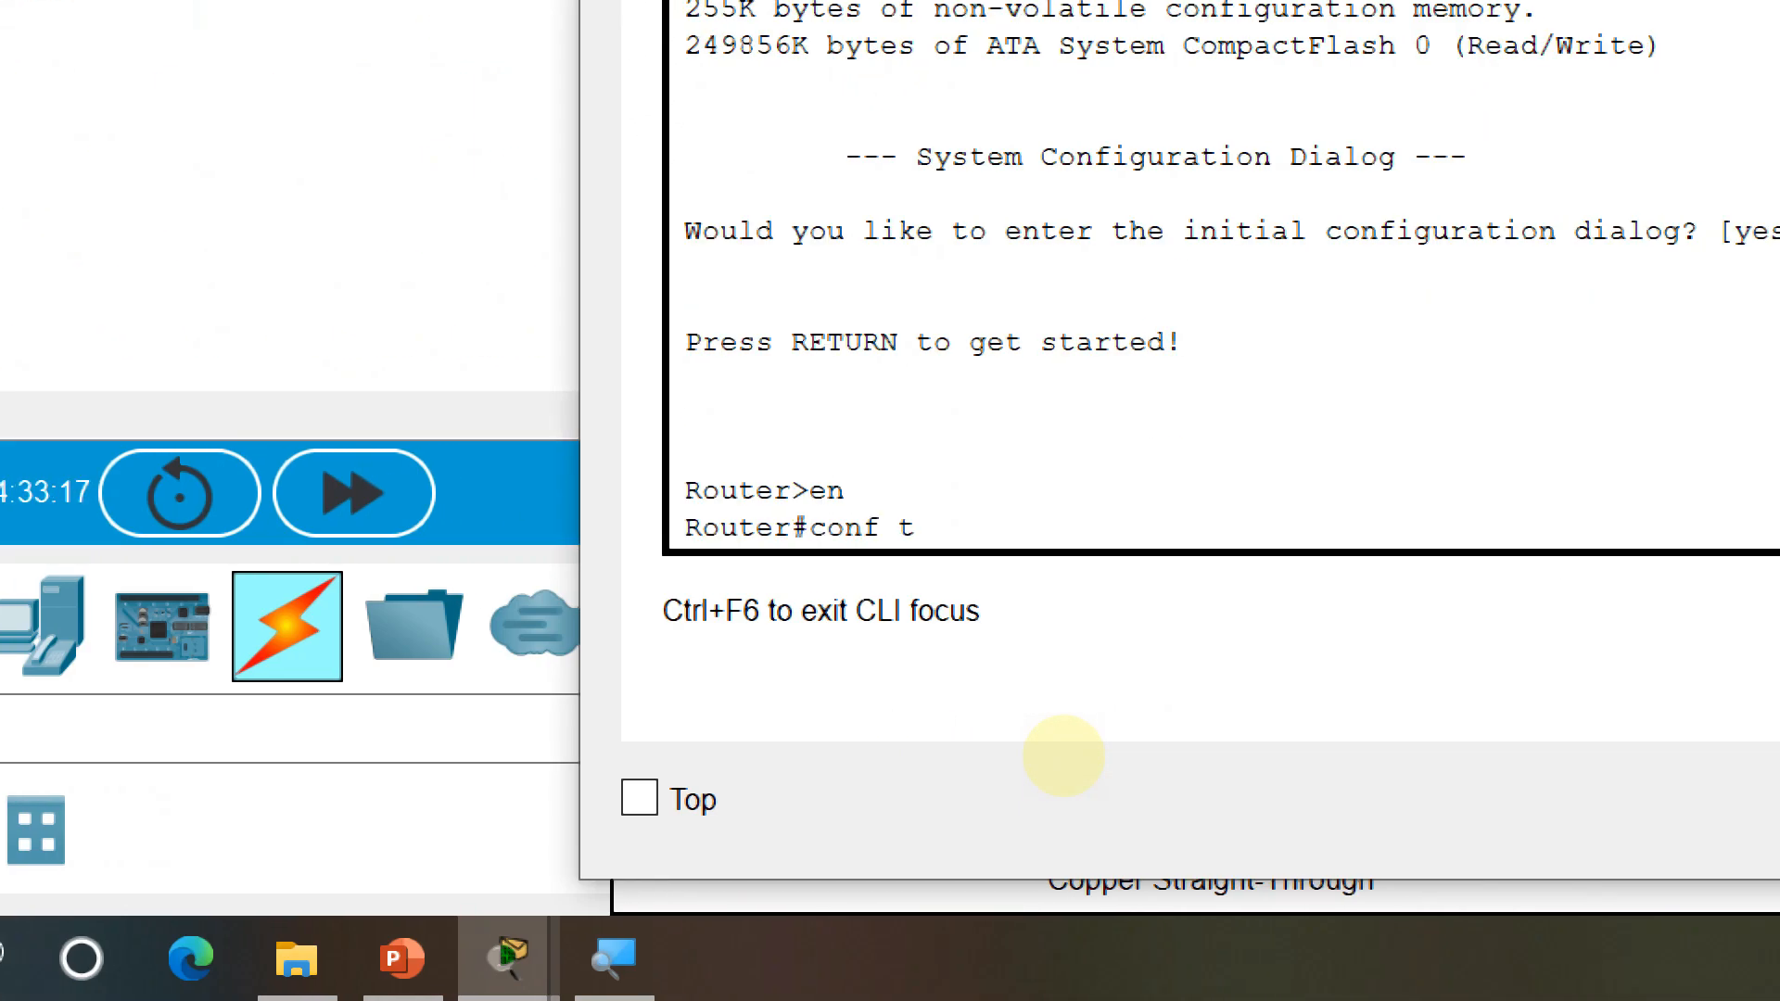
key(Return)
text(host)
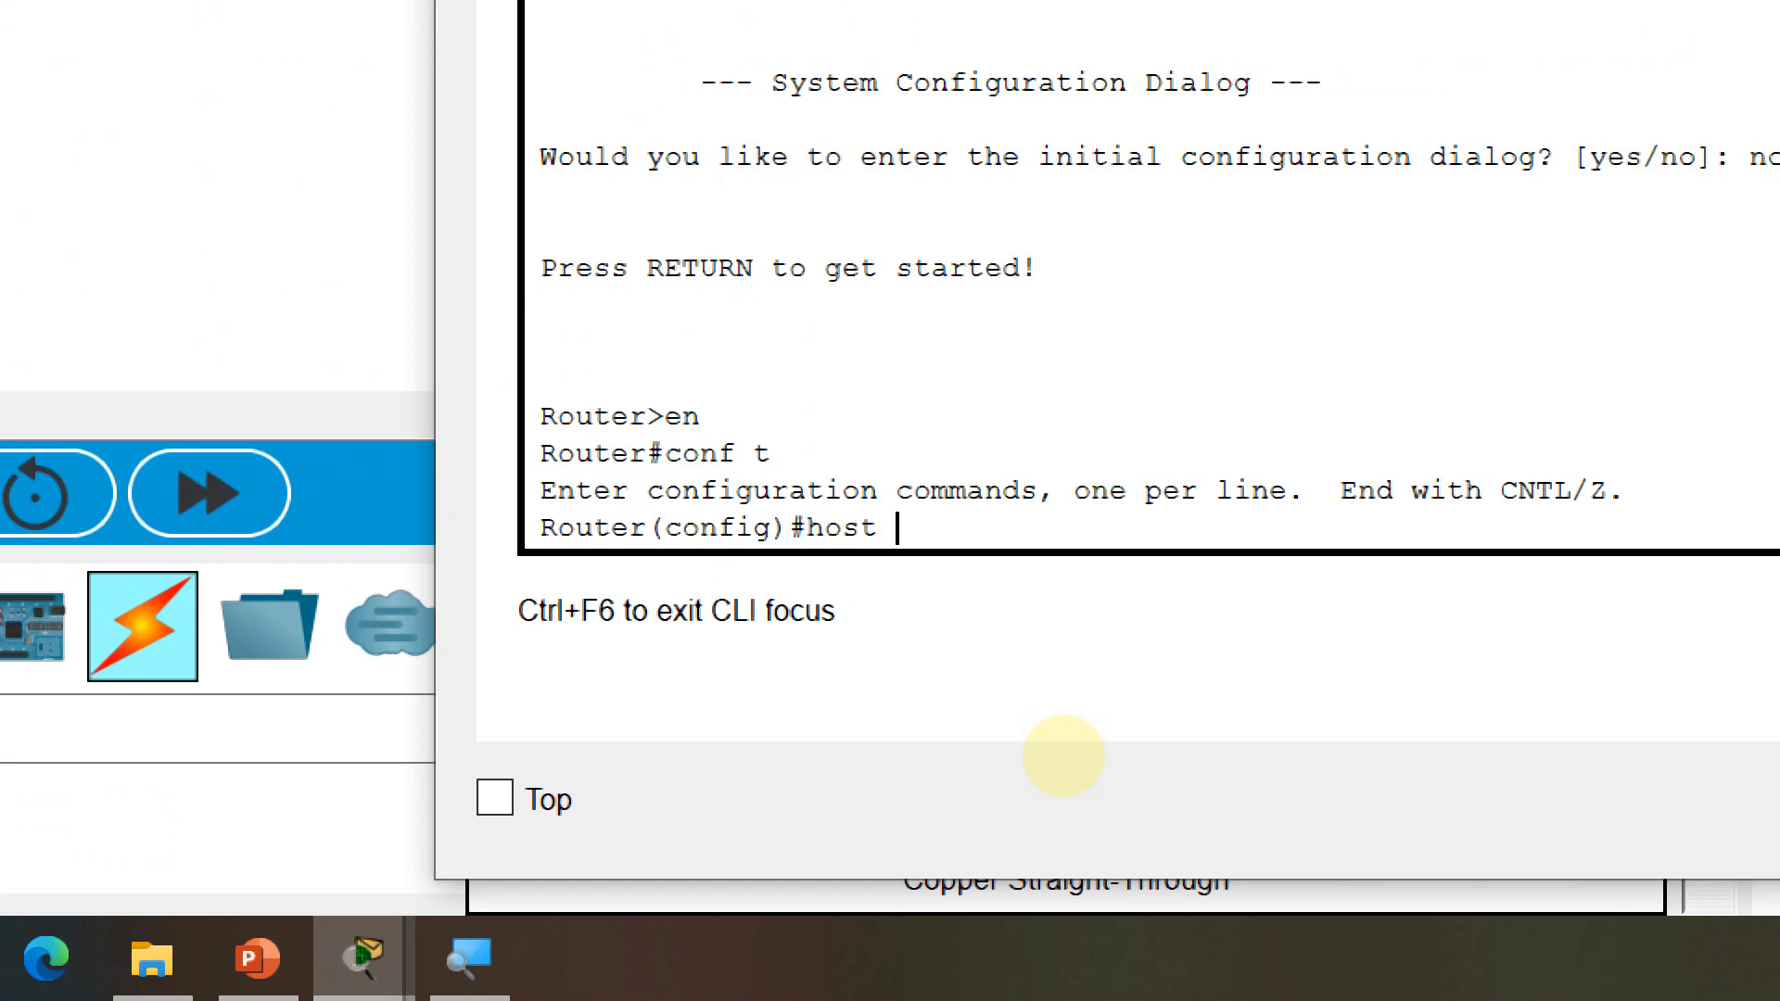
text( area-b)
key(Return)
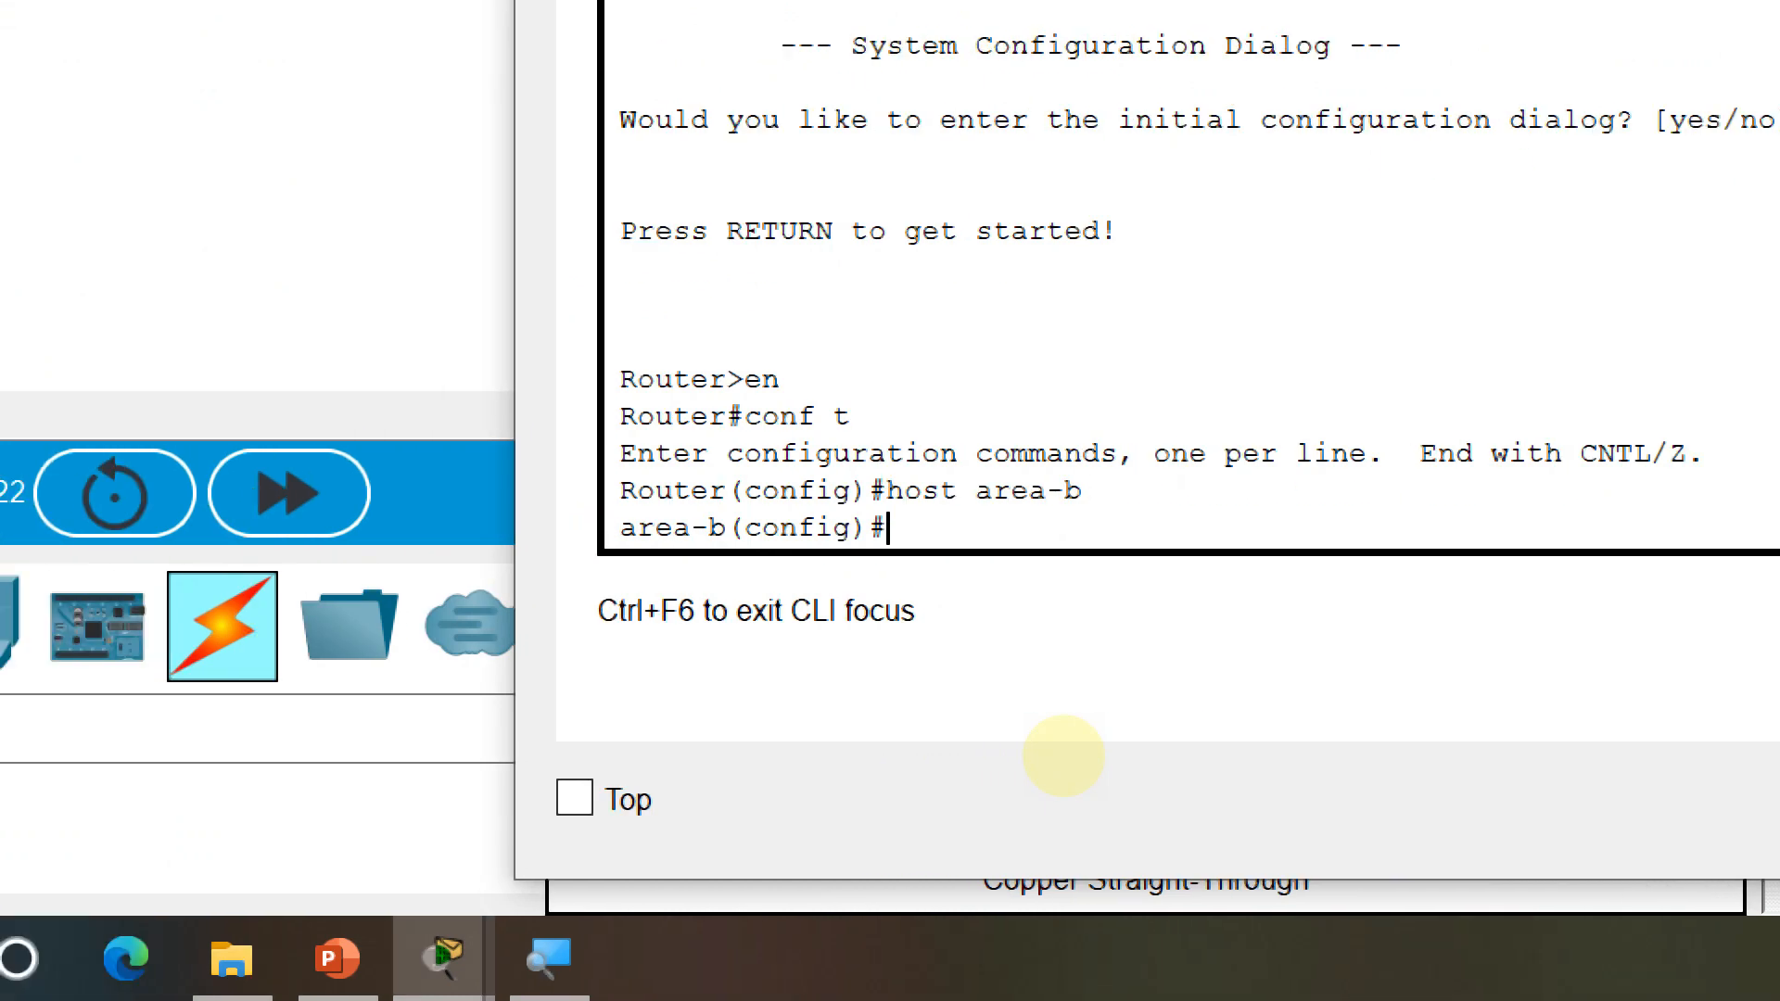
Give GigabitEthernet0/0 the address 30.30.30.2 255.255.255.252 and bring it up
text(int f)
key(BackSpace)
text(g0/0)
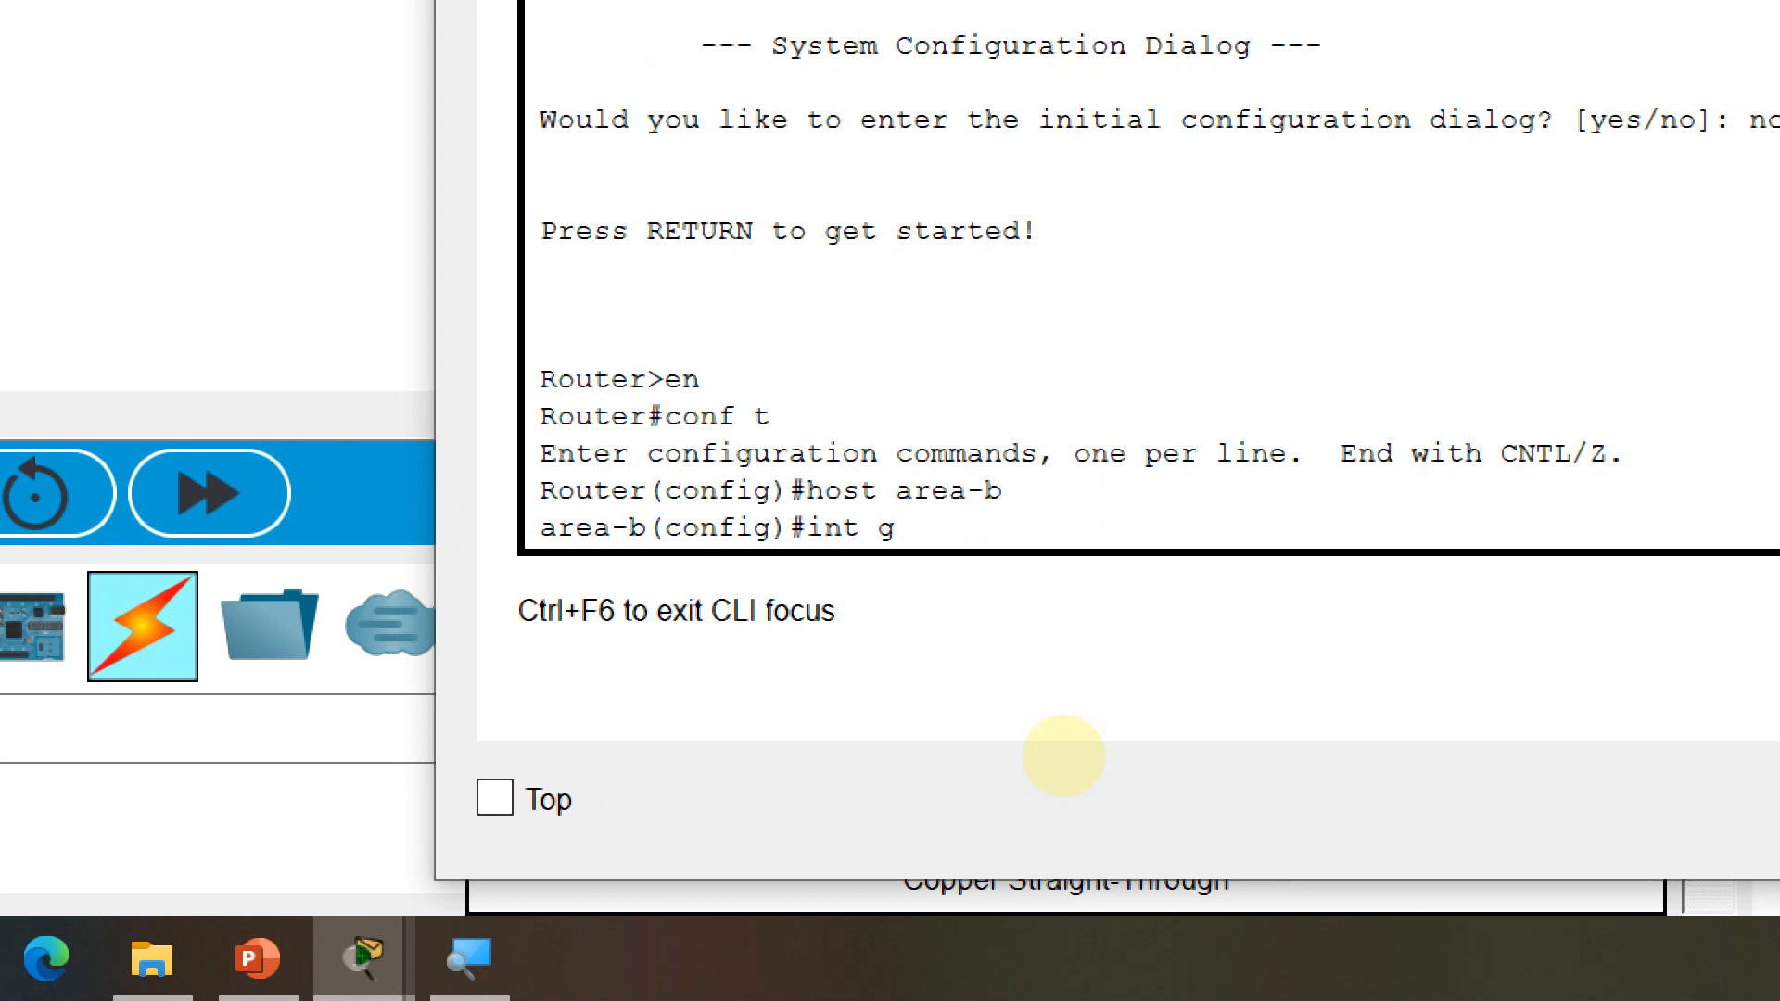
key(Return)
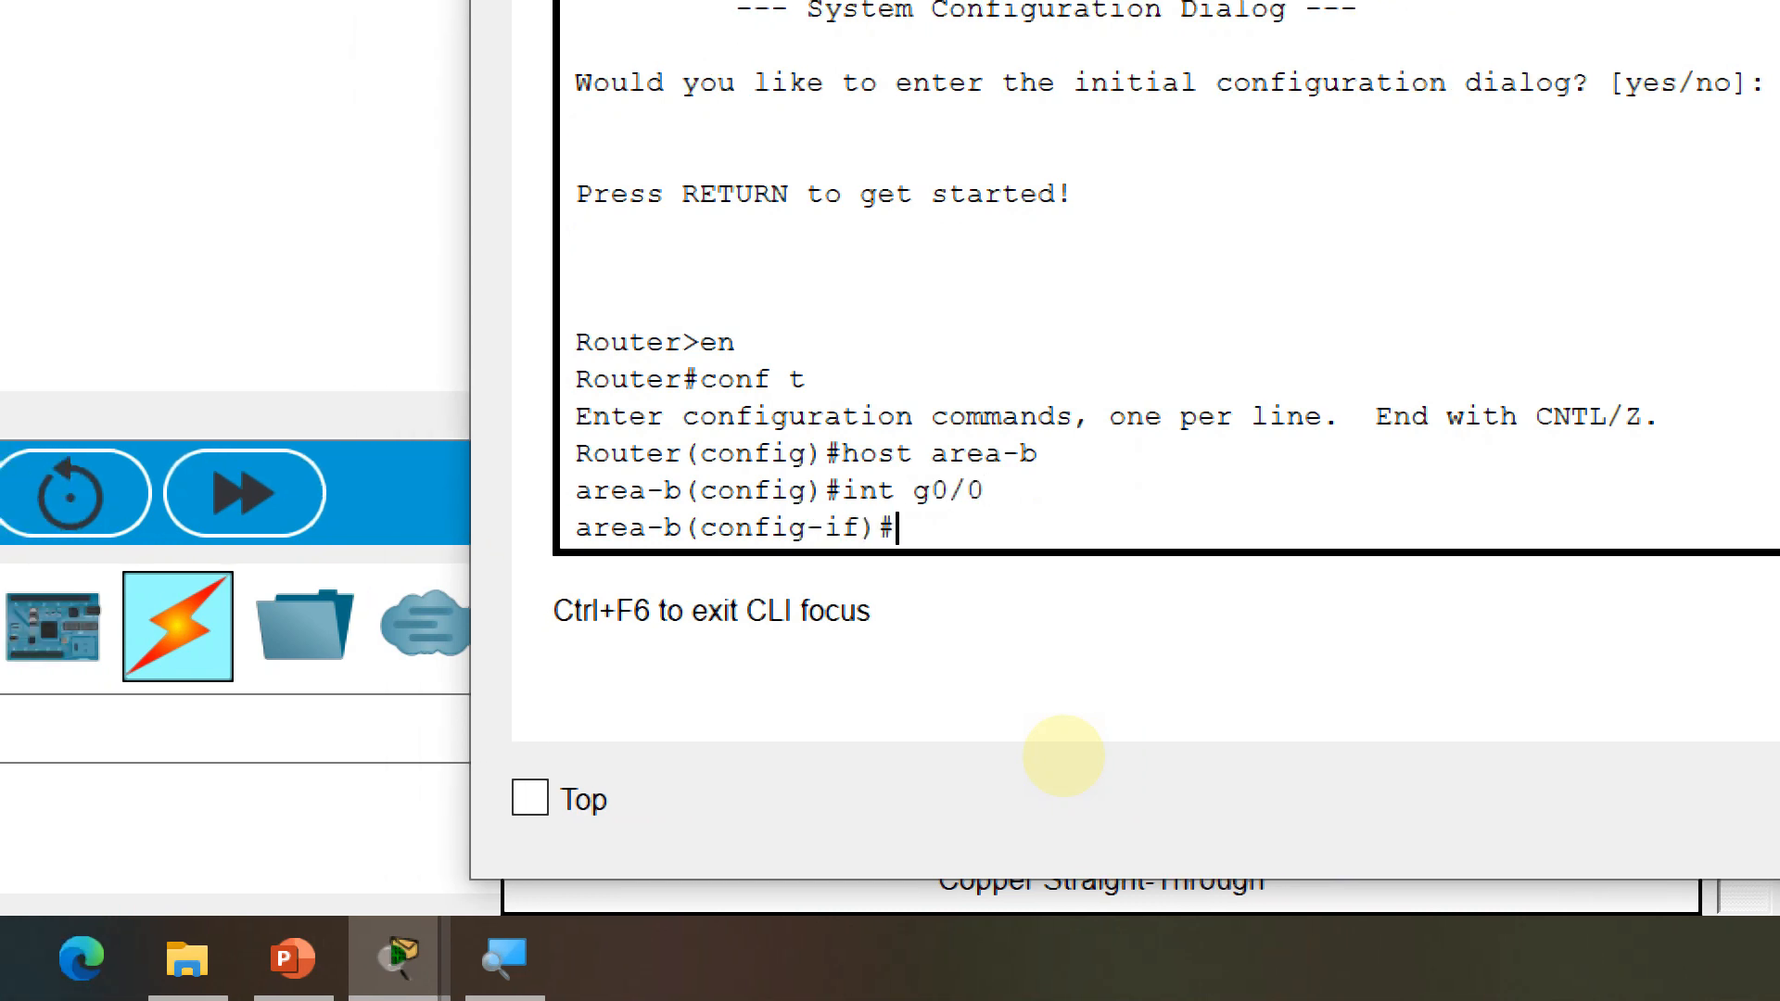
text(ip)
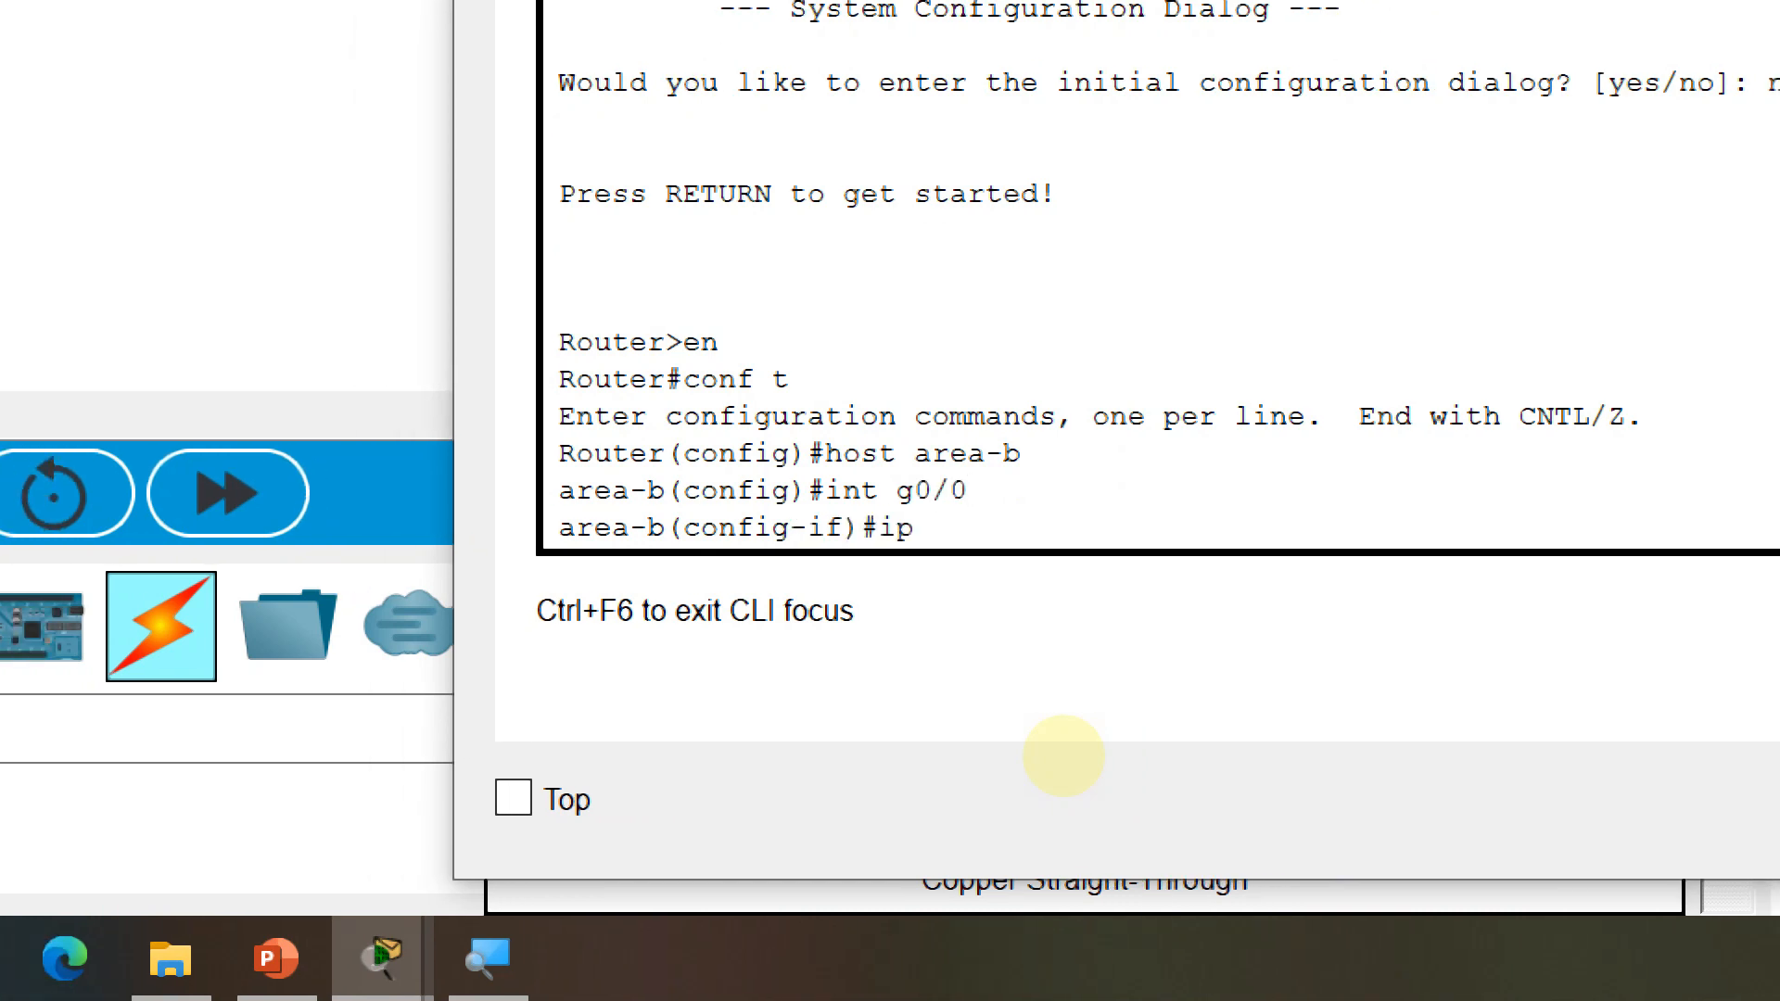
text( add 30.30.3)
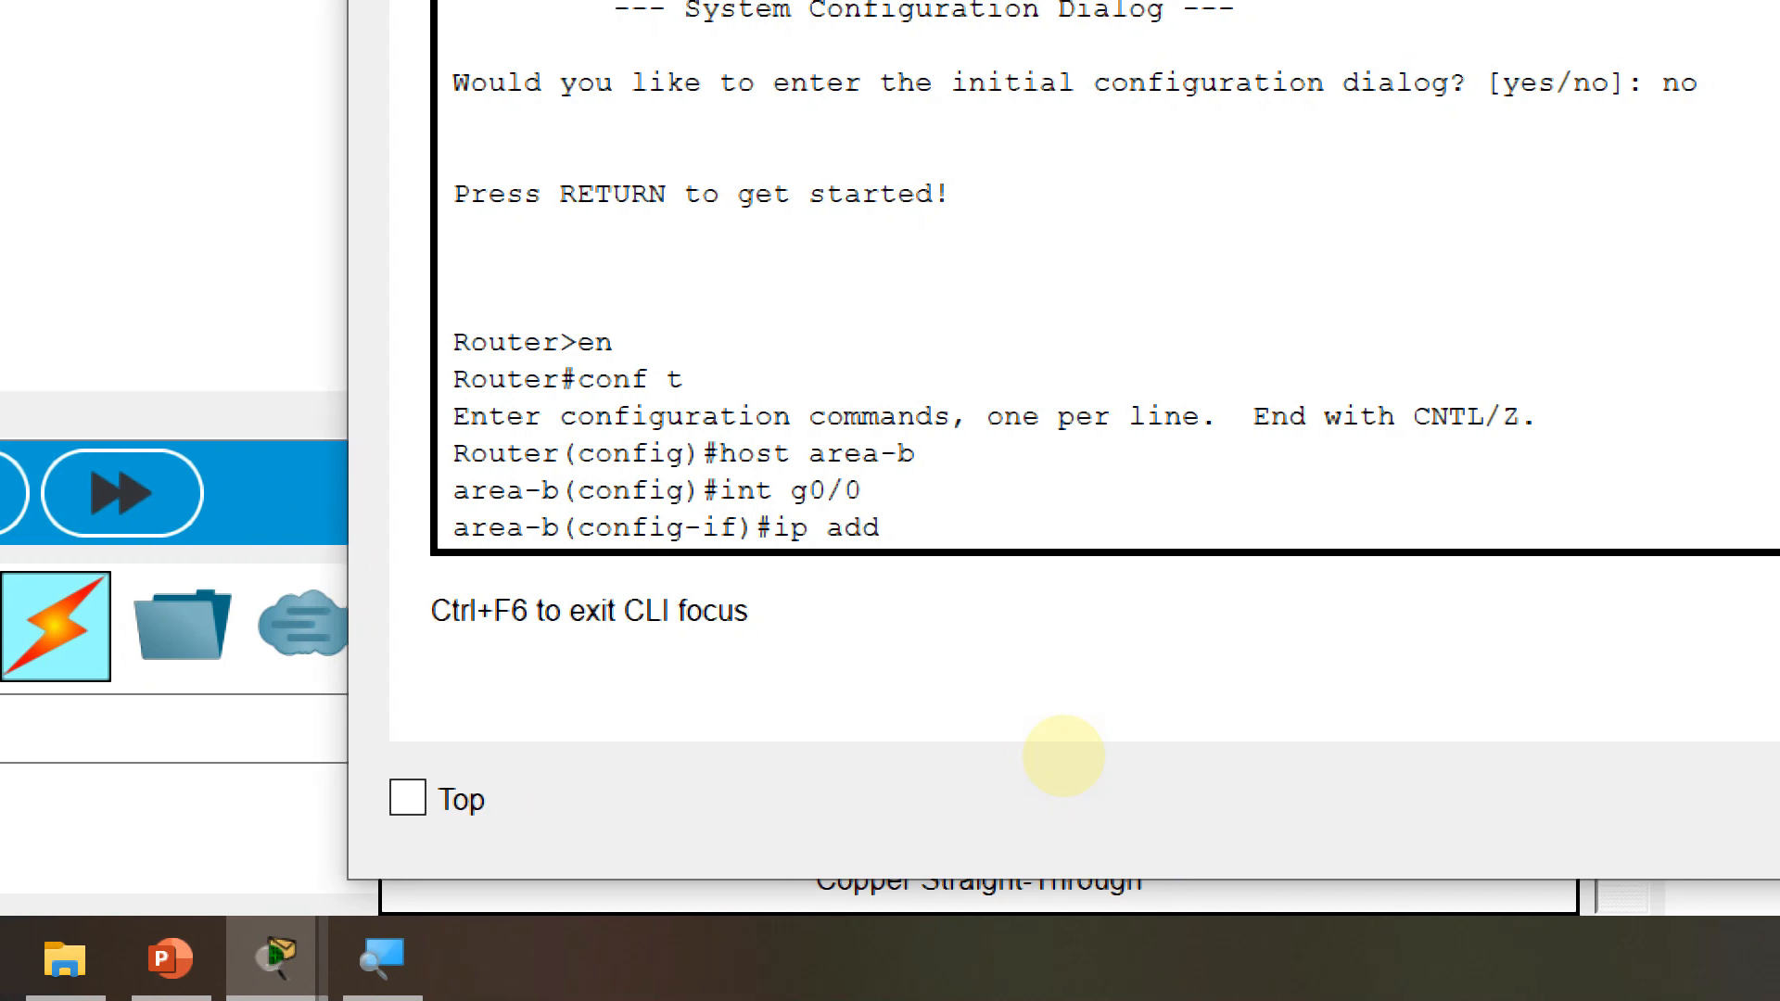
text(0.2 255)
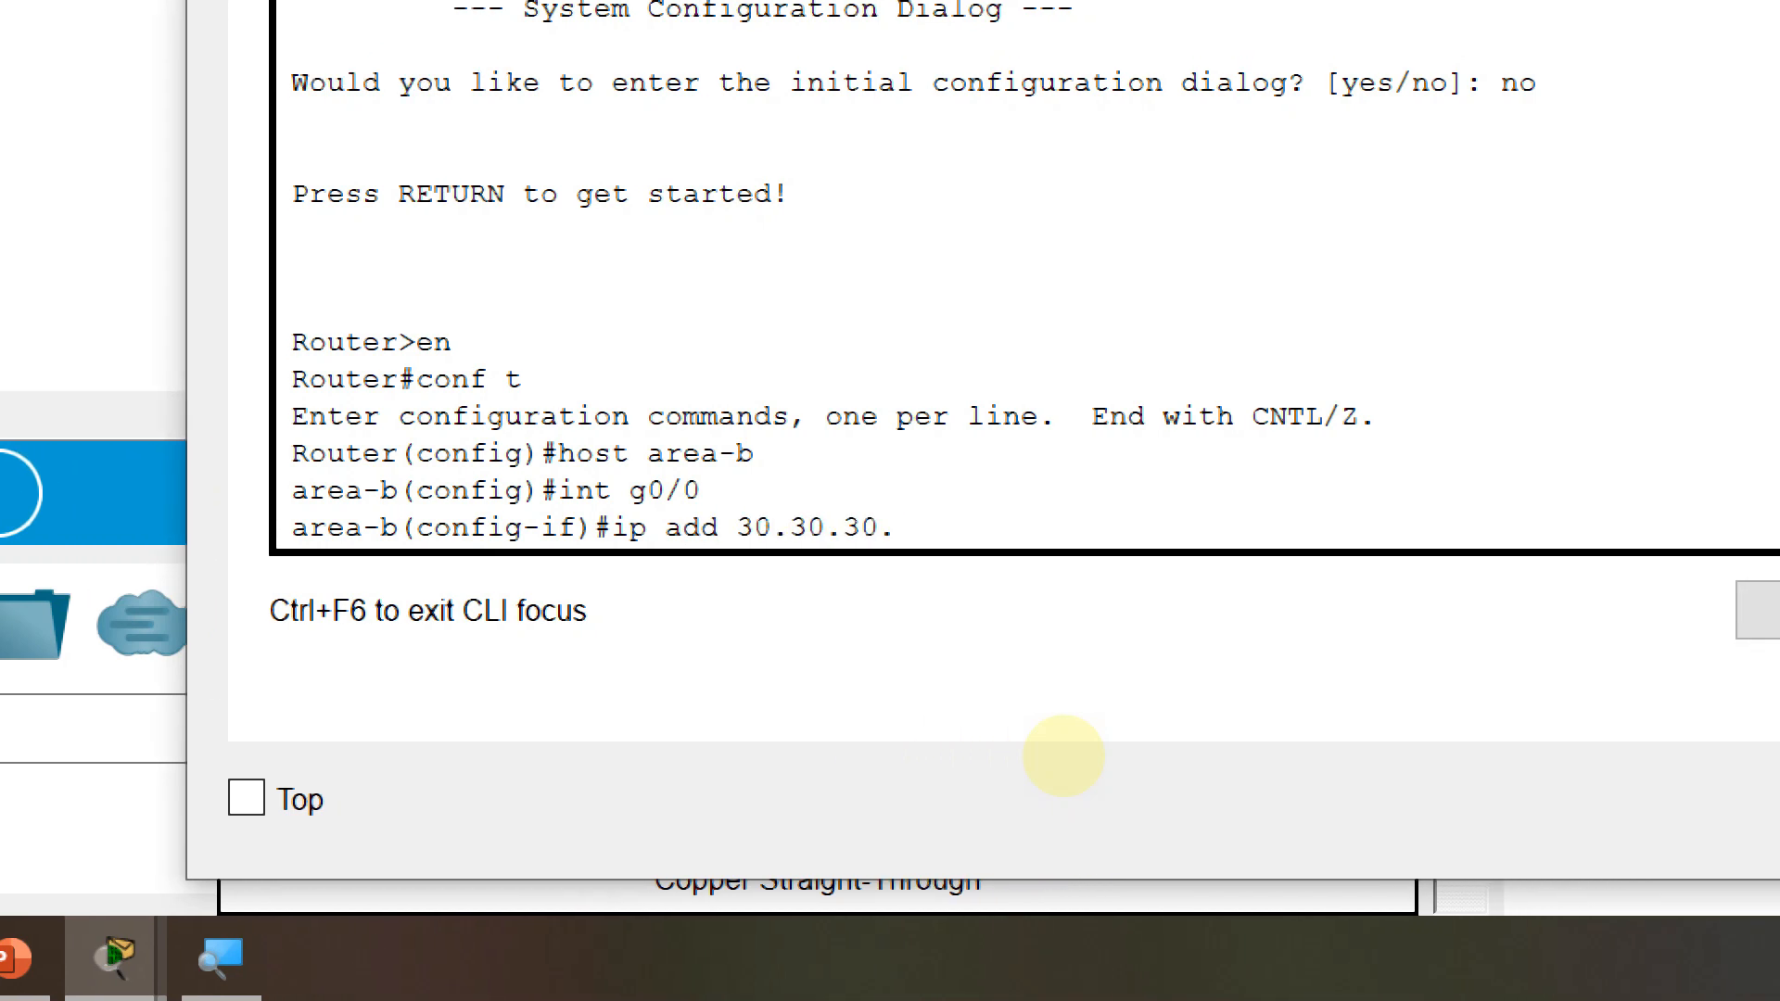
text(.255.255.252)
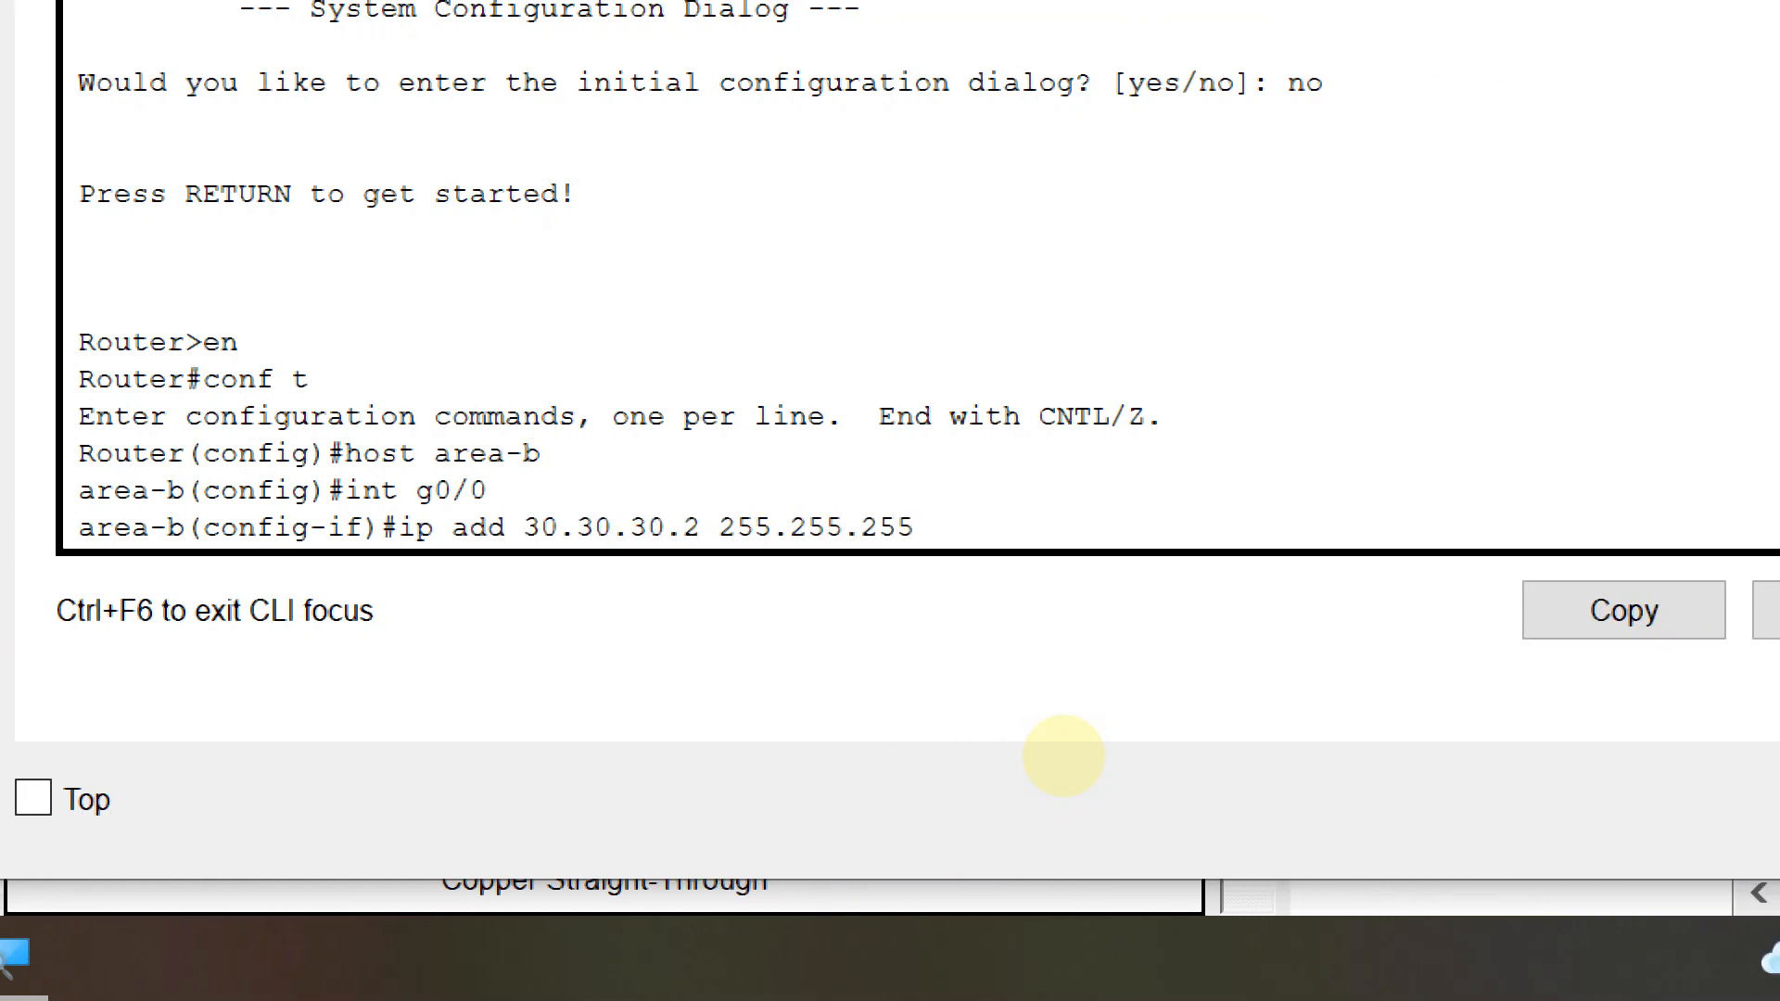
key(Return)
text(no sh)
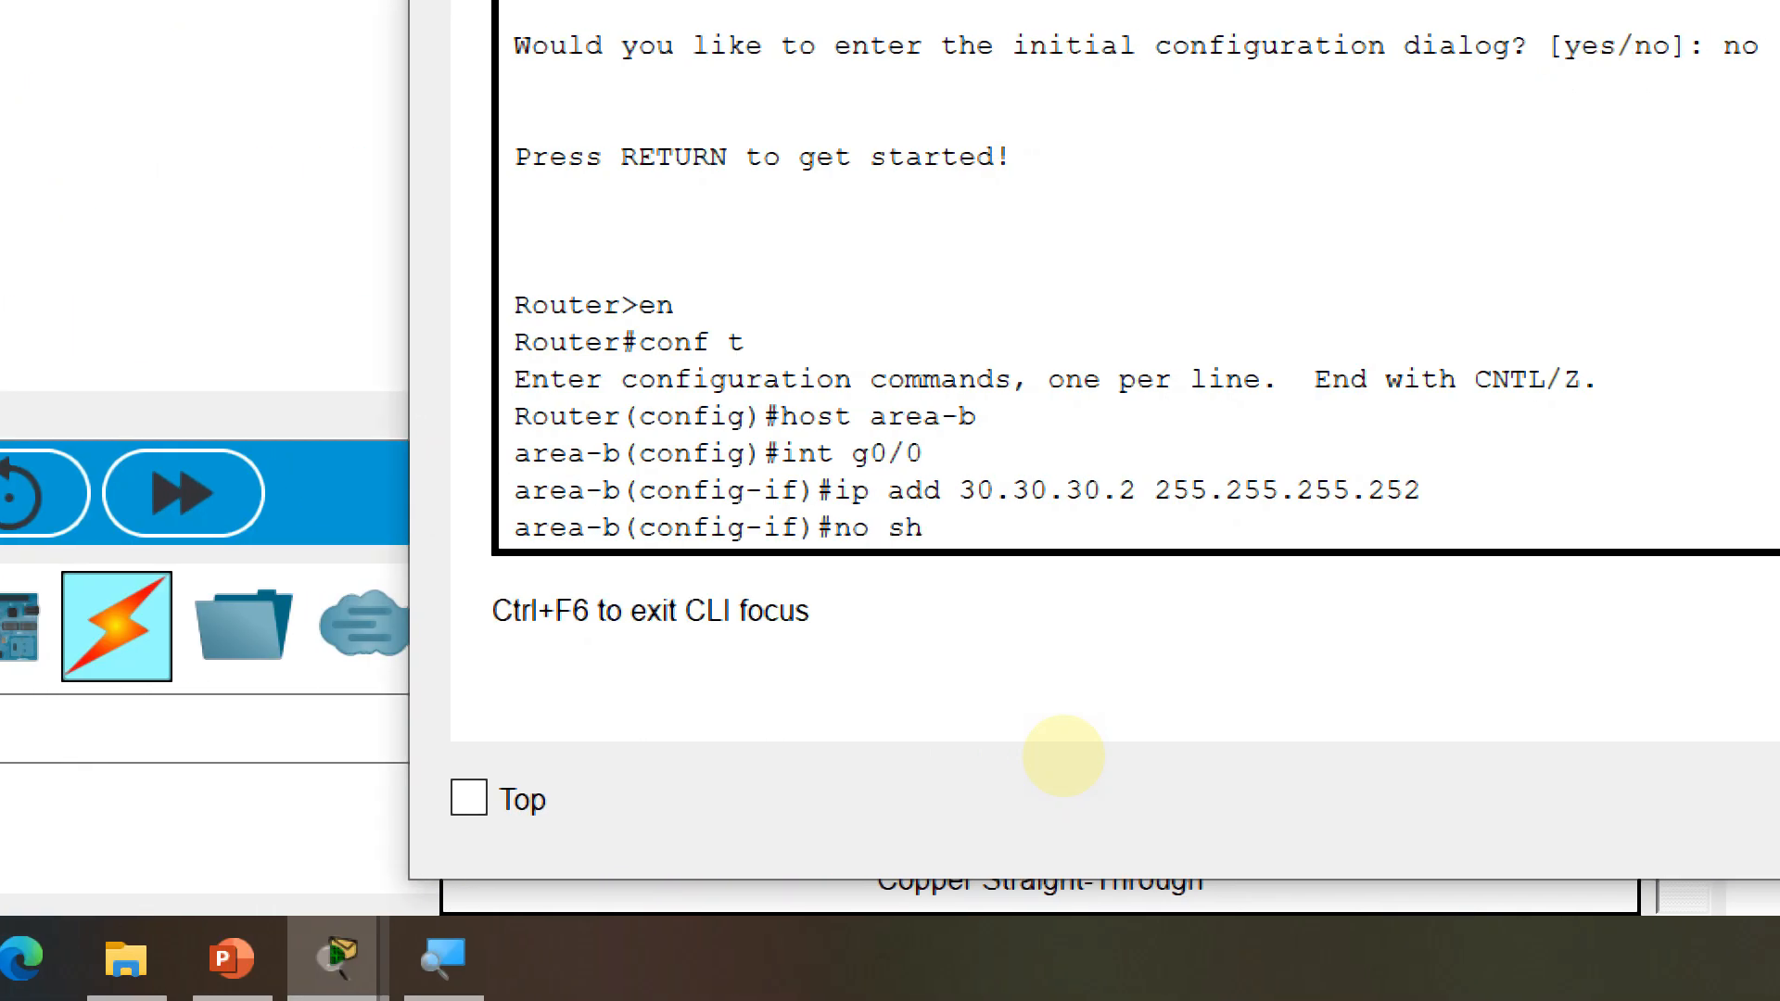
key(Return)
Leave Gig0/0 configuration and start configuring GigabitEthernet0/1 with an ip add command
key(Return)
text(eixt)
key(Return)
text(ex)
key(Return)
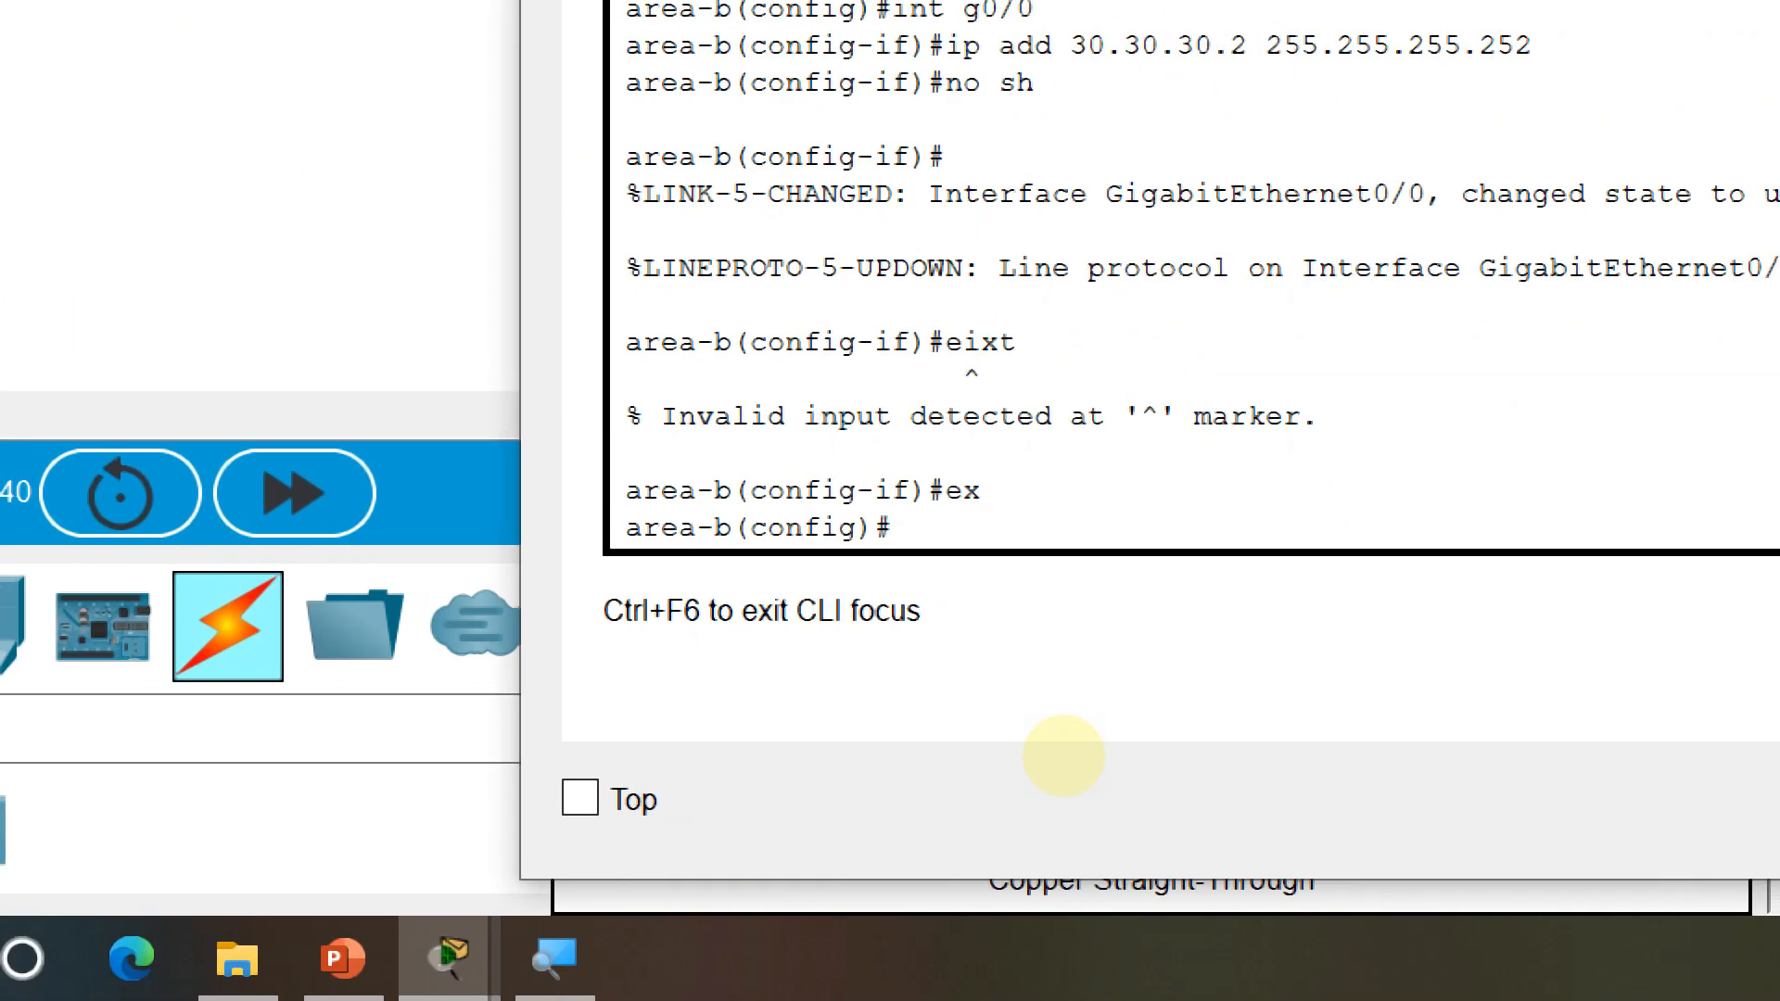
text(int)
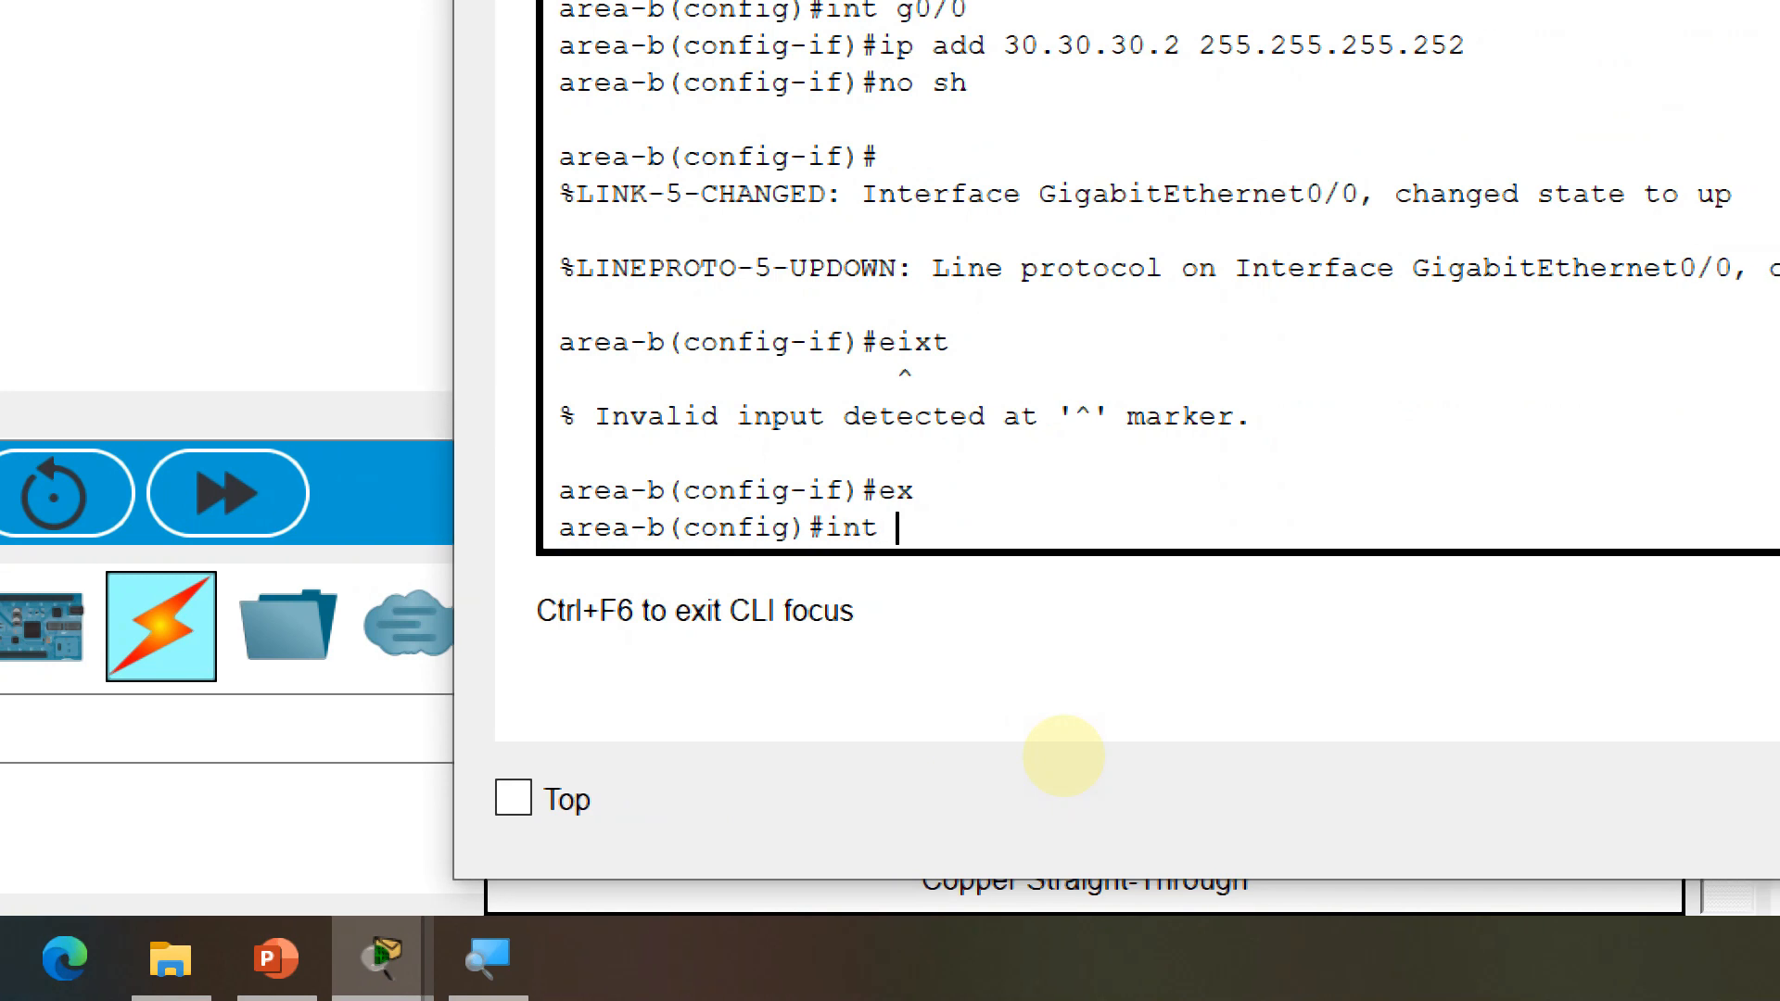
text( g0/1)
key(Return)
text(ip)
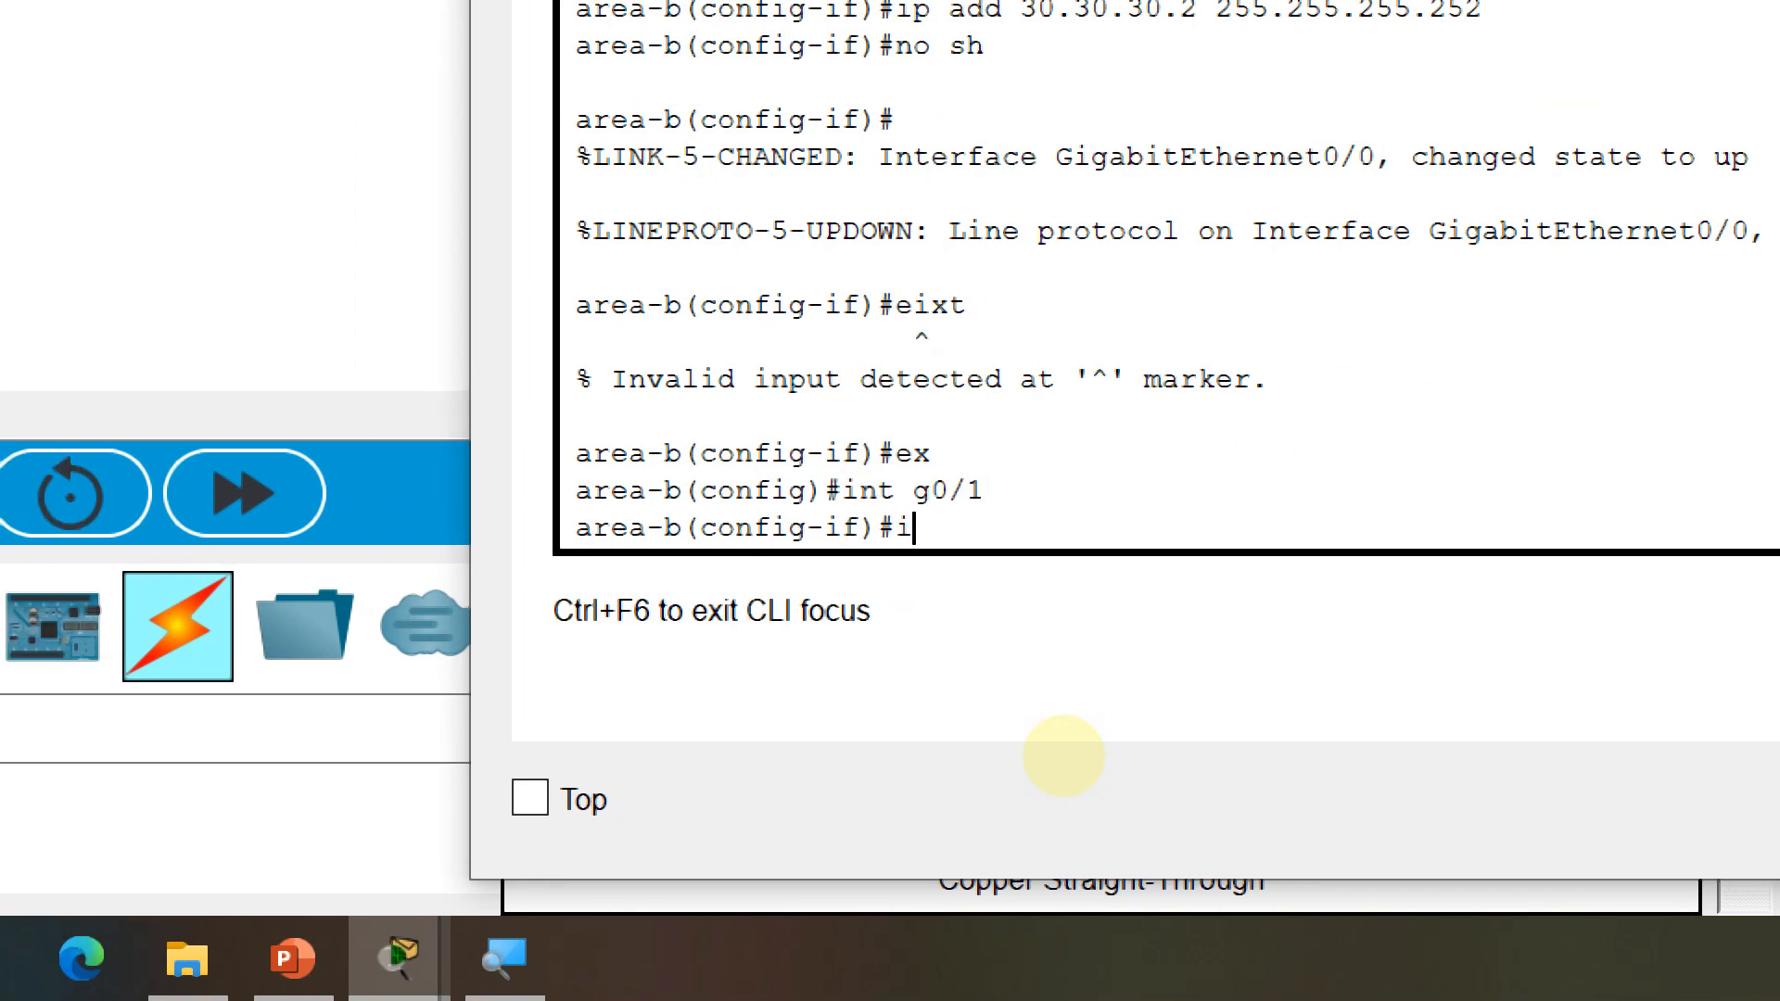
text( add 172)
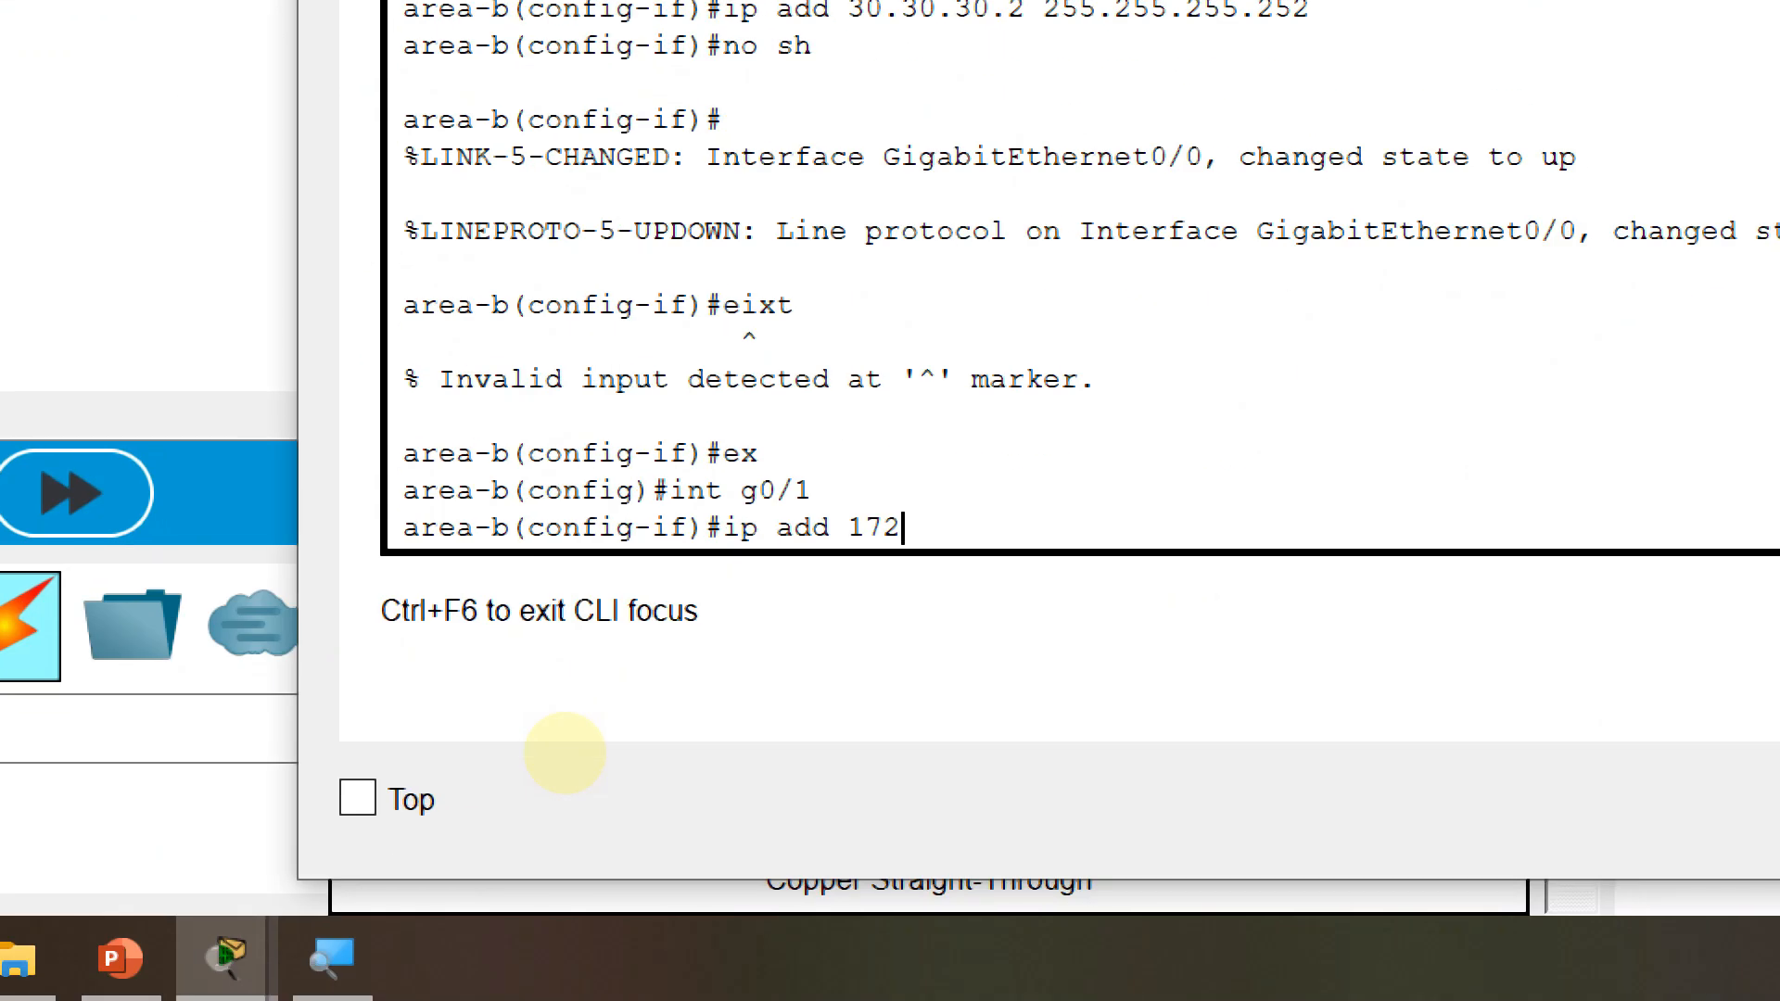
Finish g0/1's address as 172.16.10.1 255.255.255.0, enable it, and return to global configuration
text(.16.10)
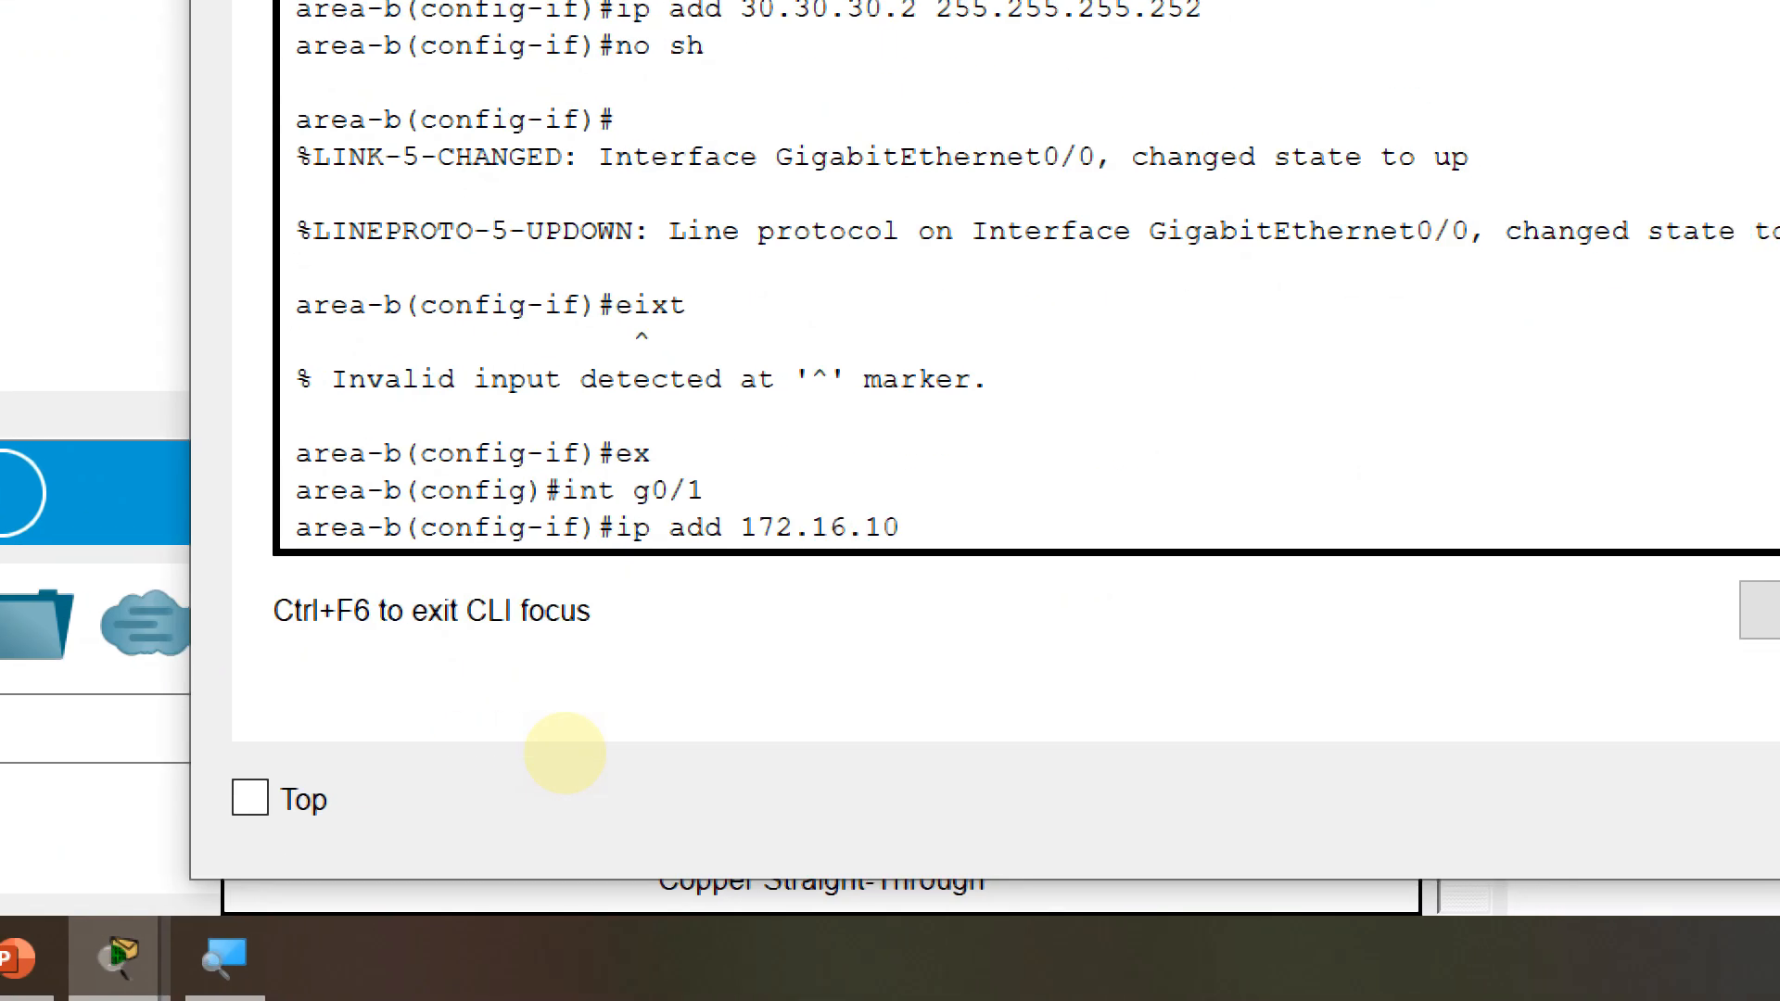
text(.1 255.255.25)
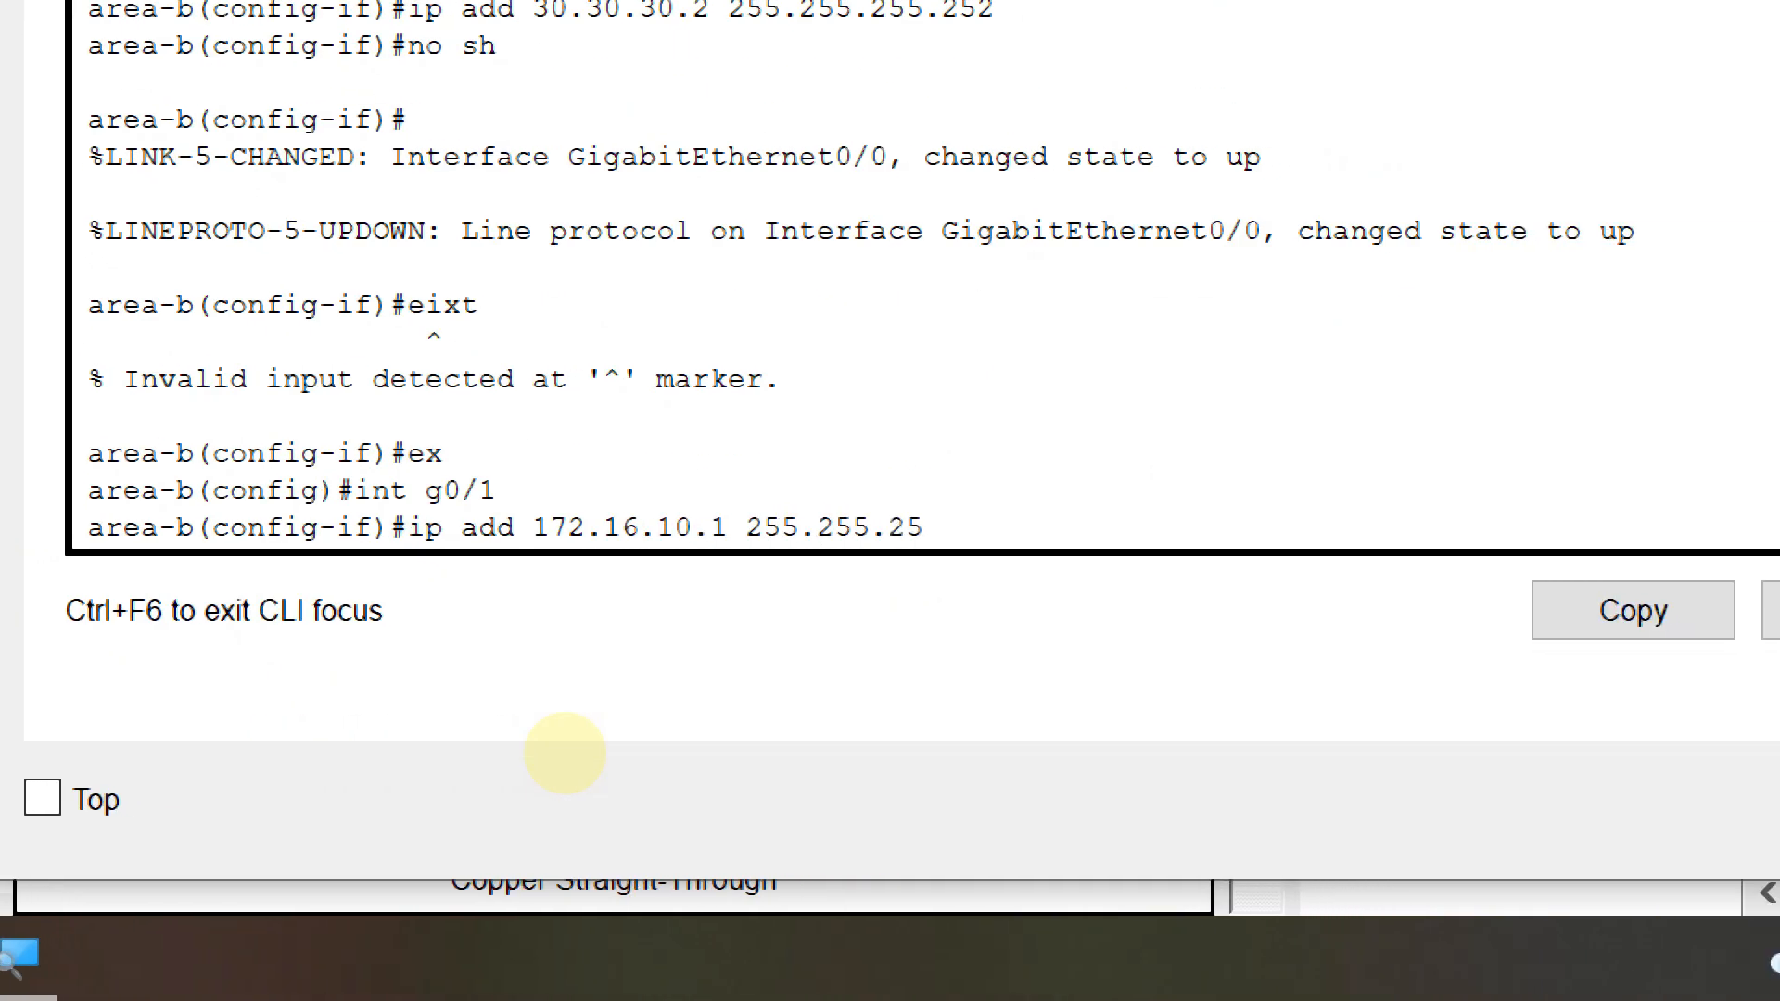
text(5.0)
key(Return)
text(no sh)
key(Return)
text(exit)
key(Return)
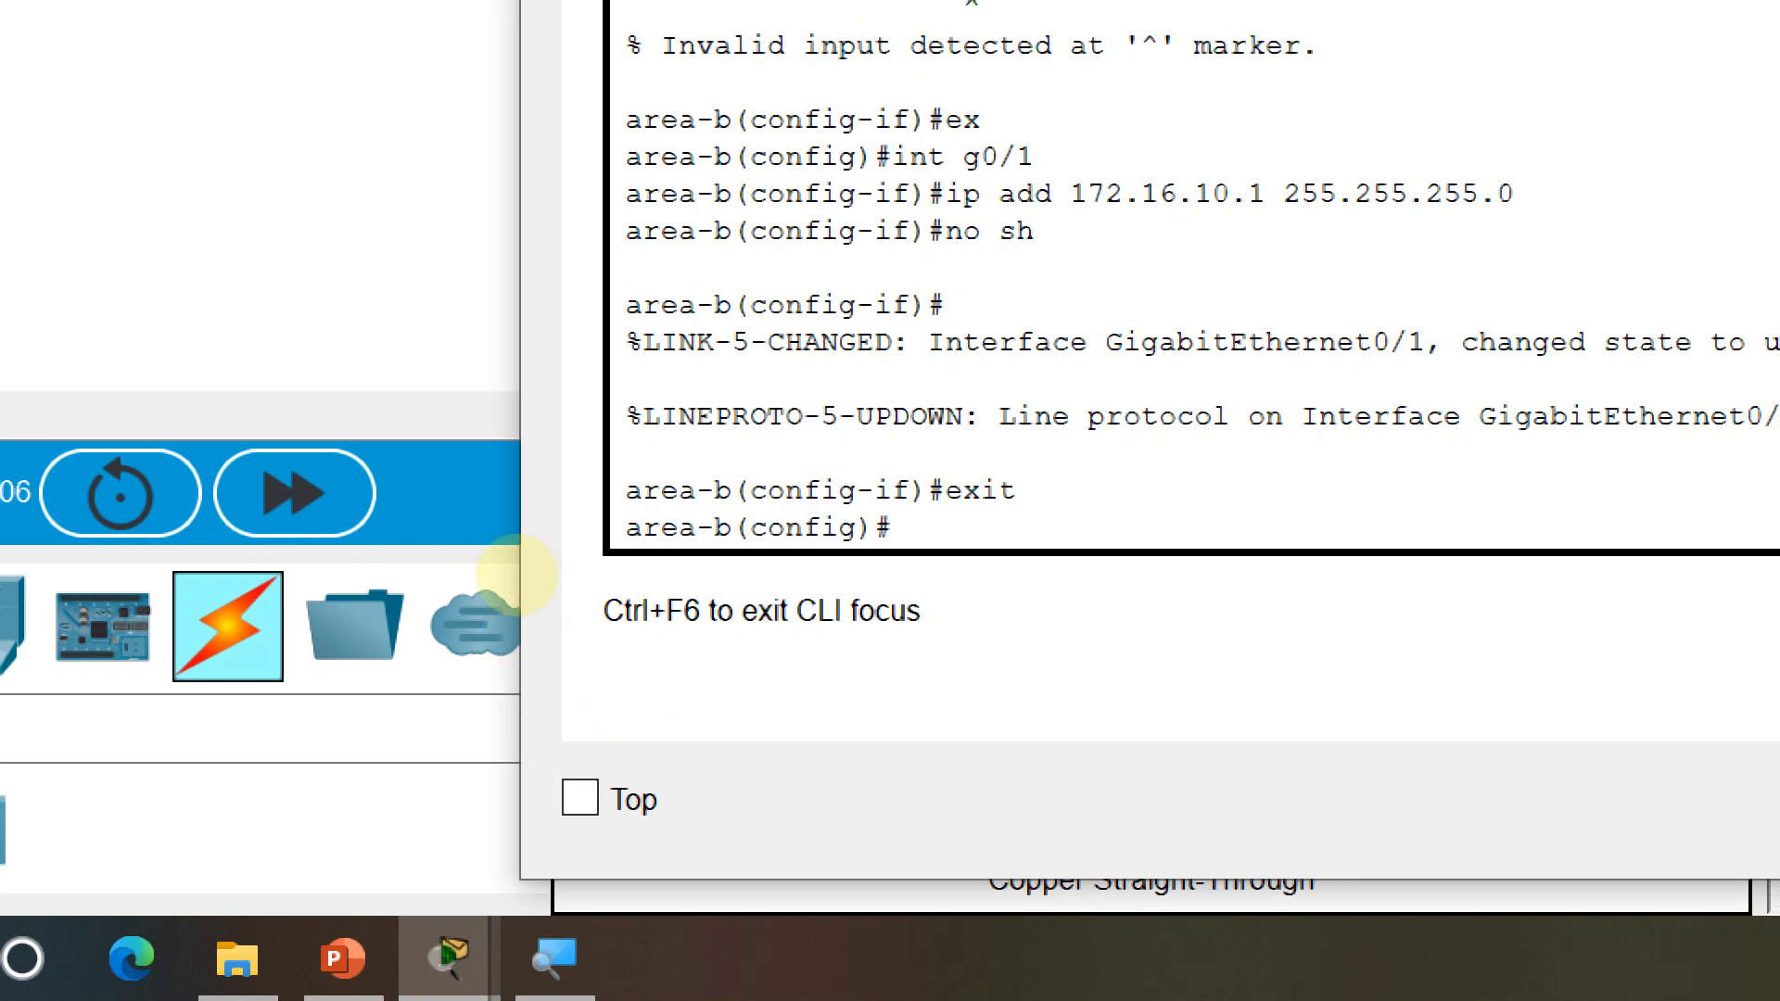
text(ip dhcp po)
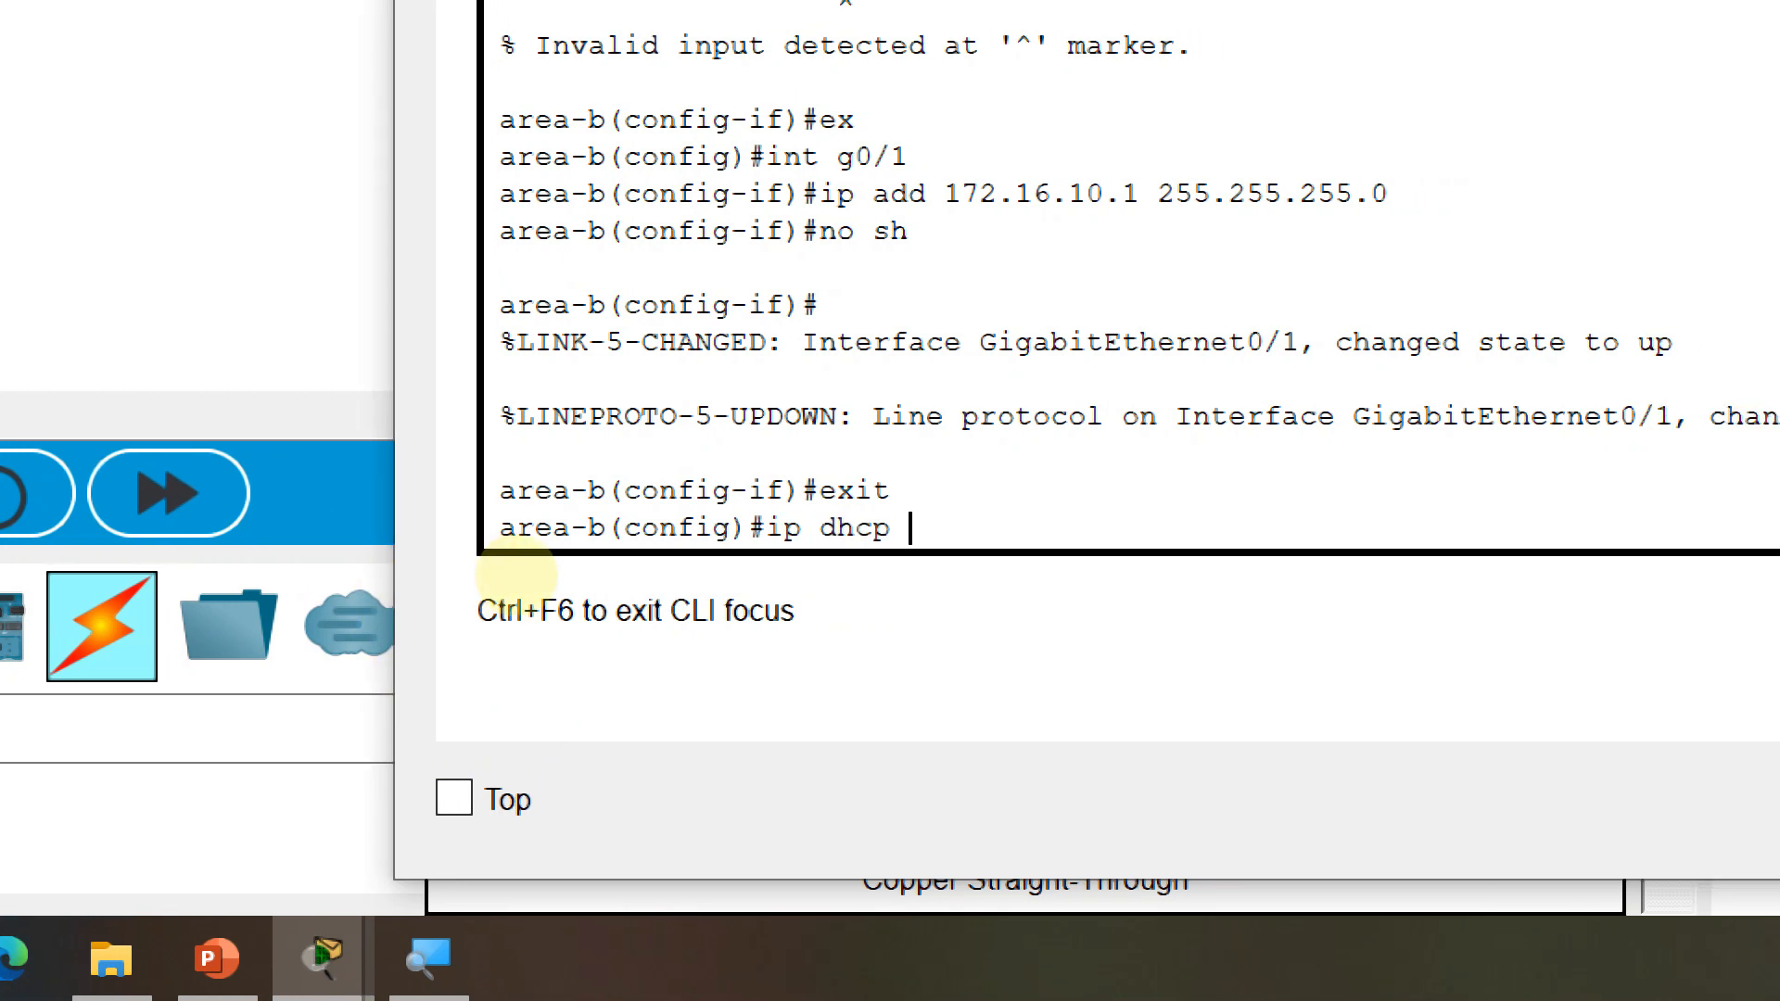
text(ol dhcp-b)
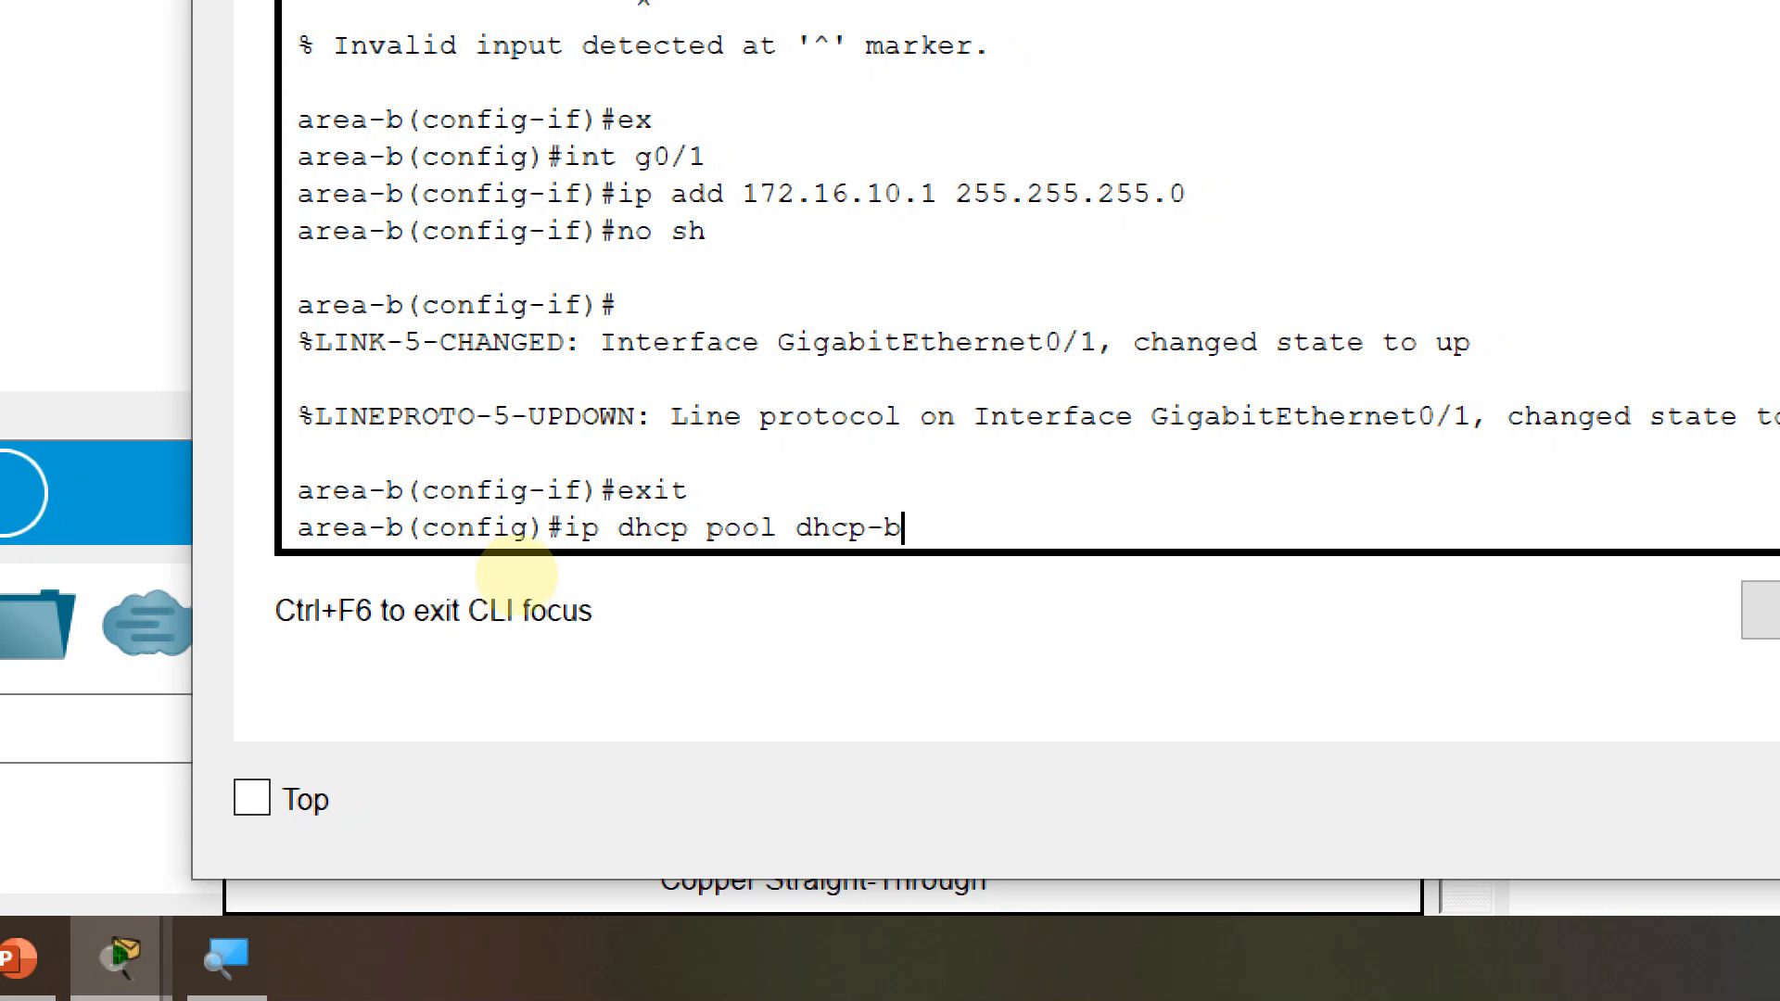
Create pool dhcp-b with gateway 172.16.10.1, network 172.16.10.0 255.255.255.0, DNS 8.8.8.8, then close the CLI
key(Return)
text(def)
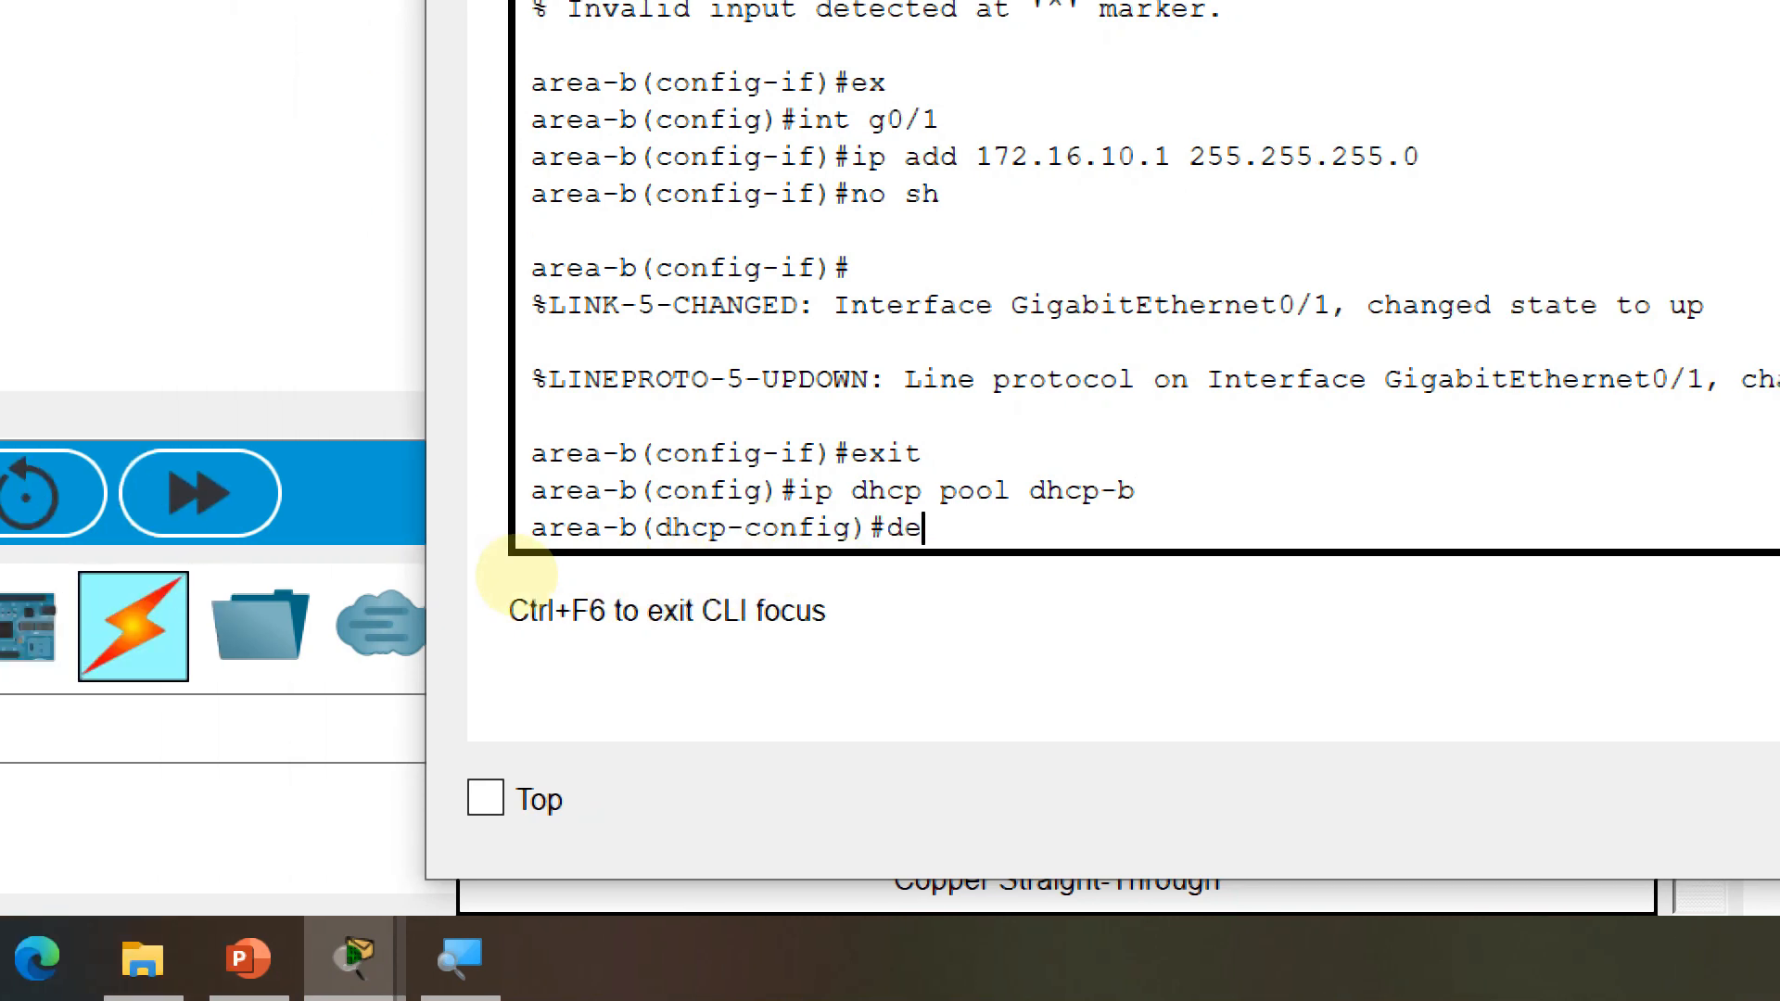
text( 192.)
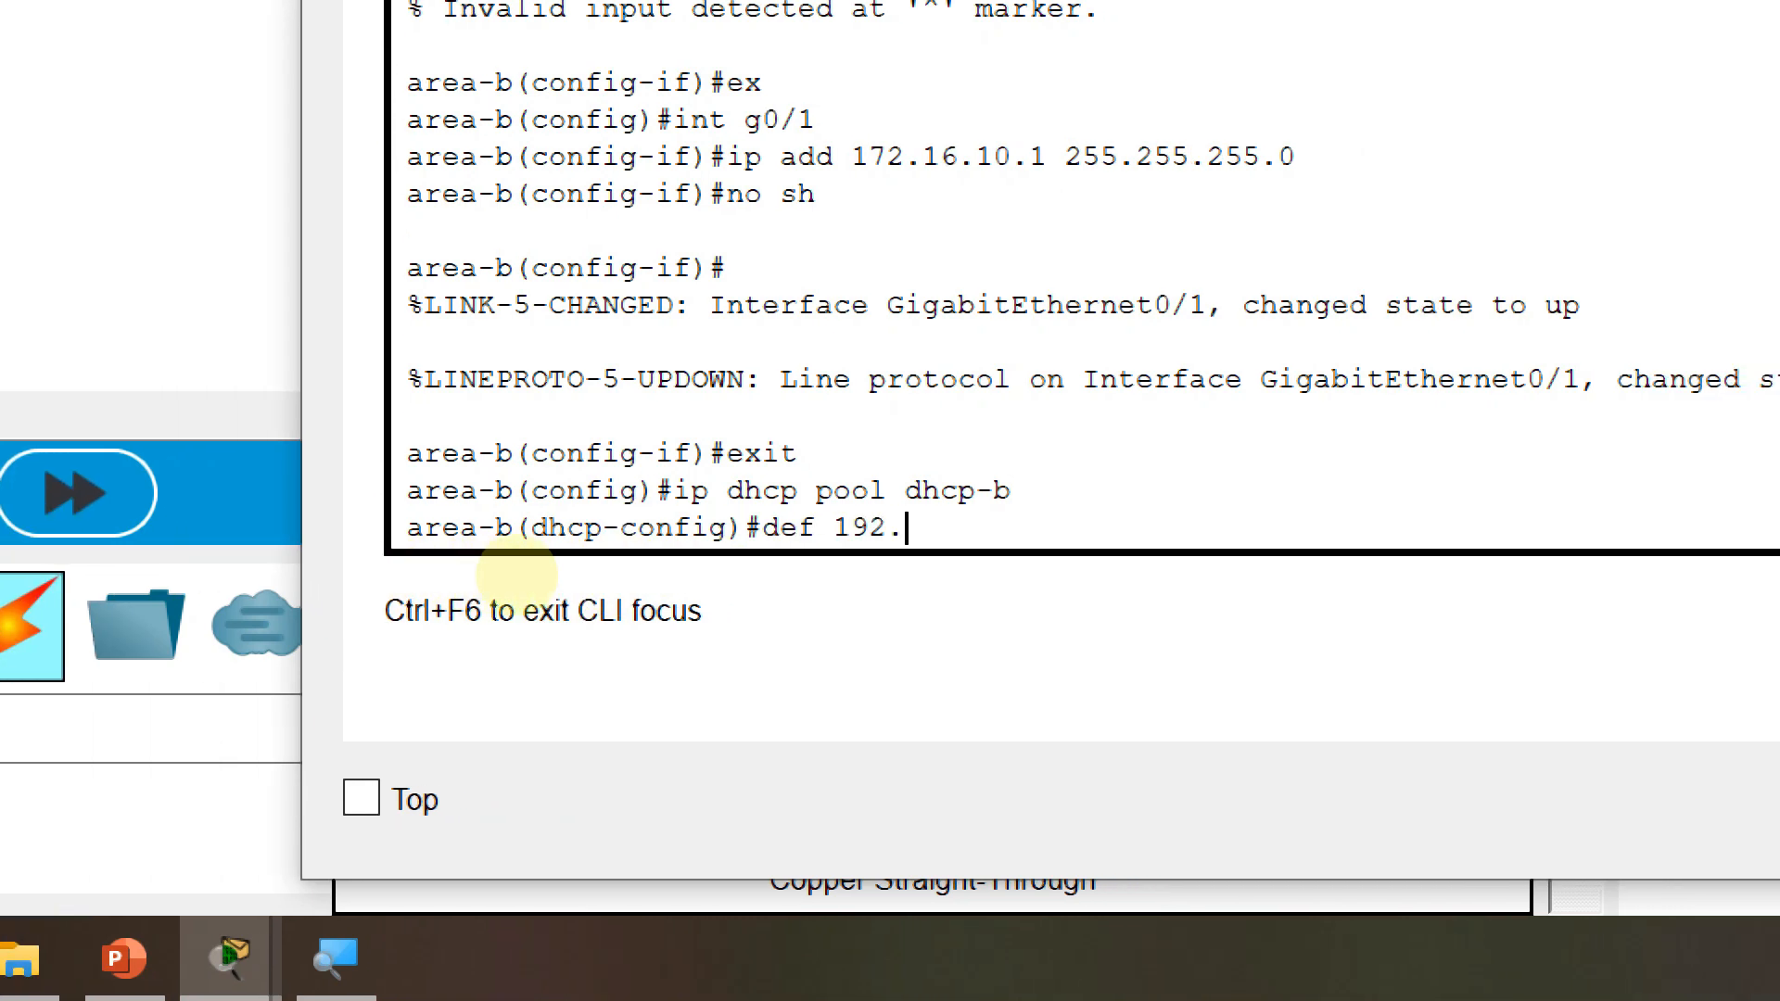
key(BackSpace)
key(BackSpace)
key(BackSpace)
text(72.16.10)
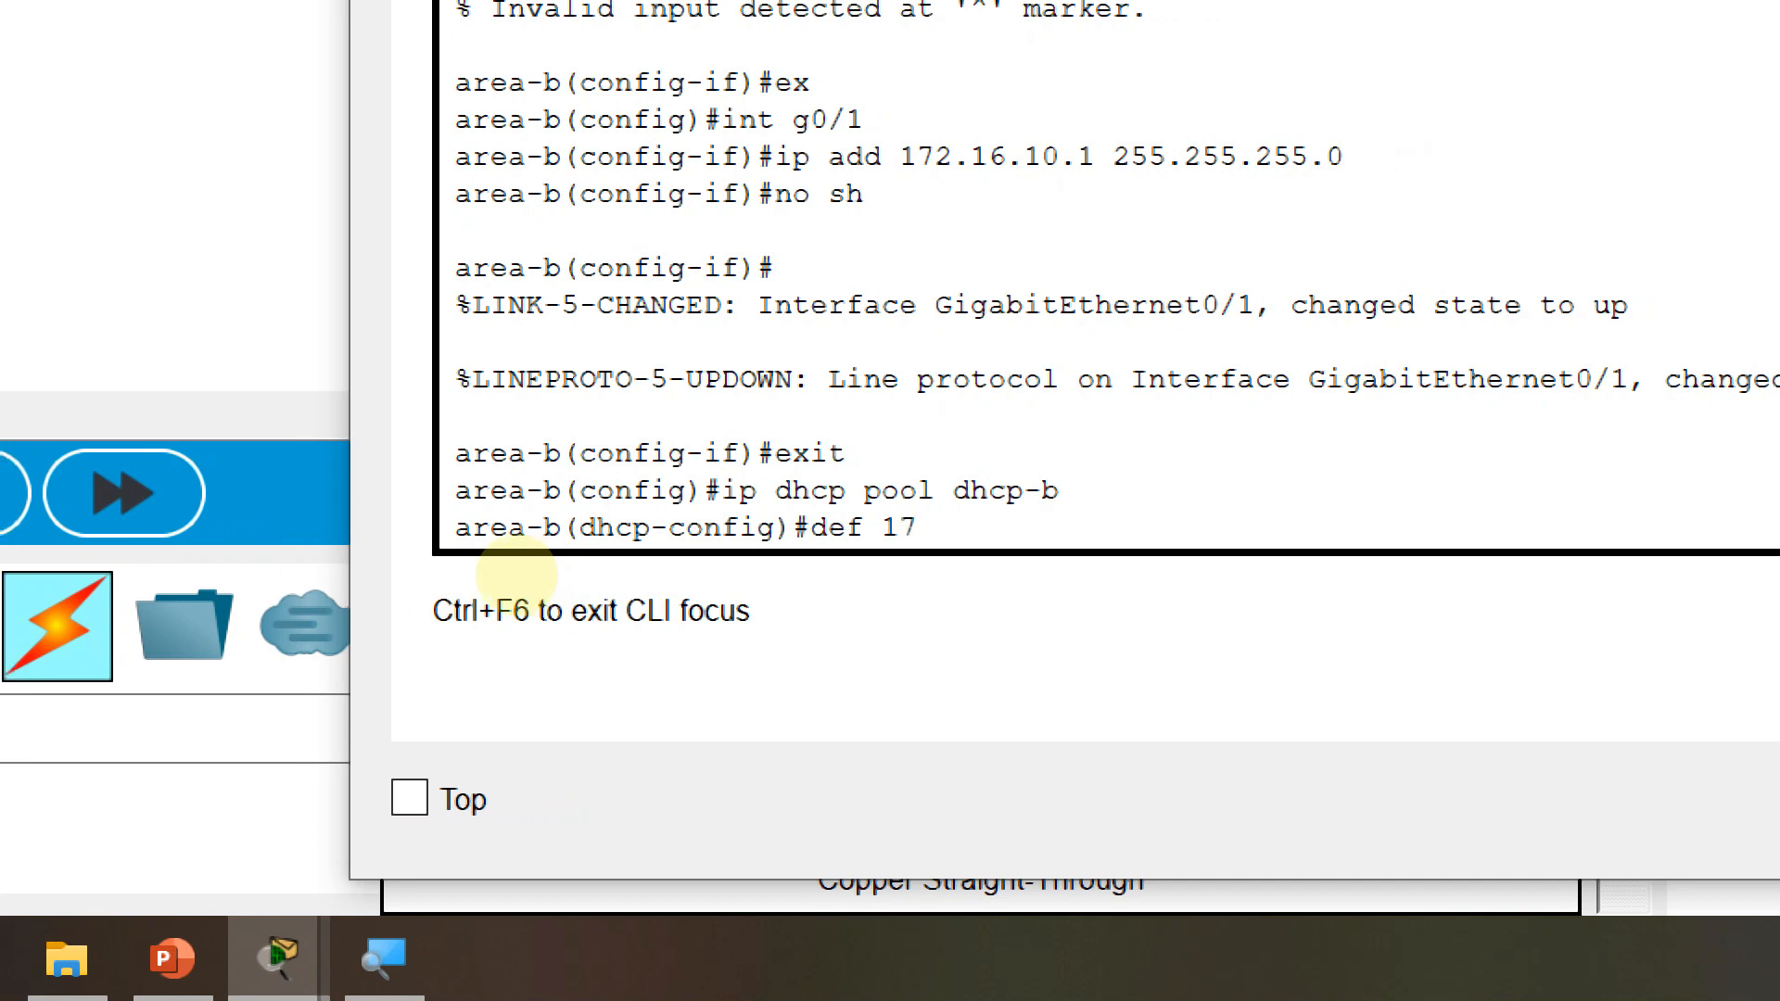
text(.1)
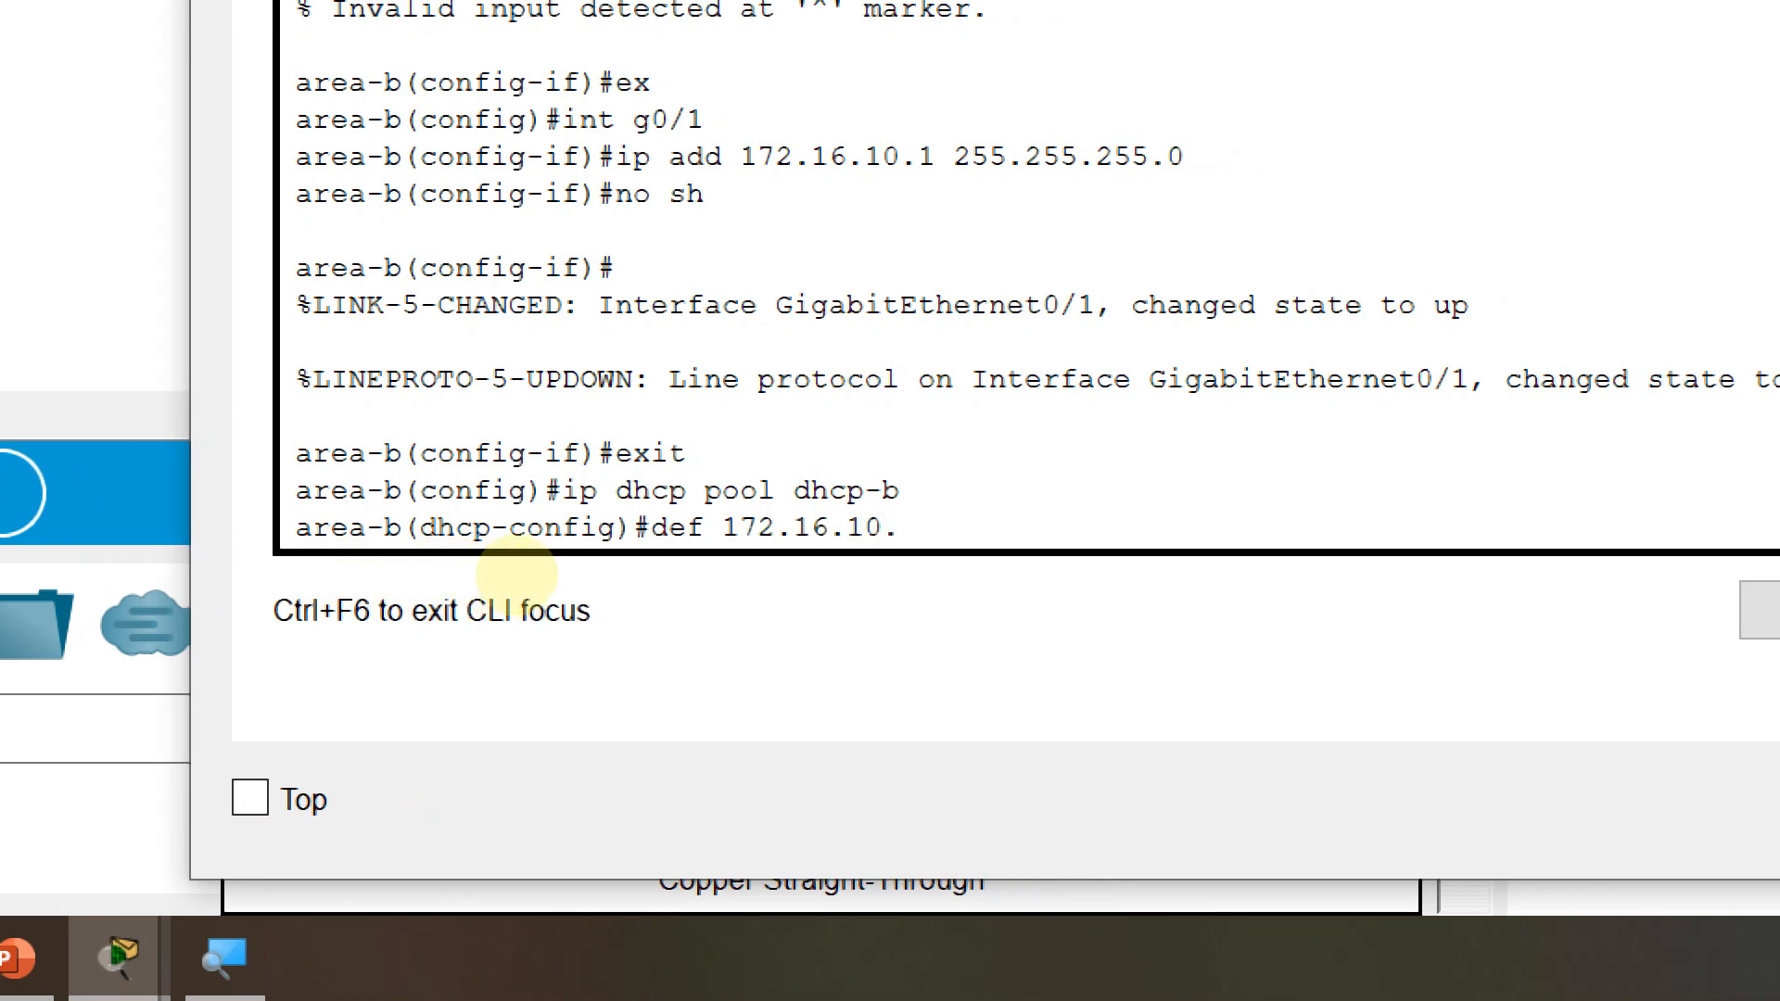
key(Return)
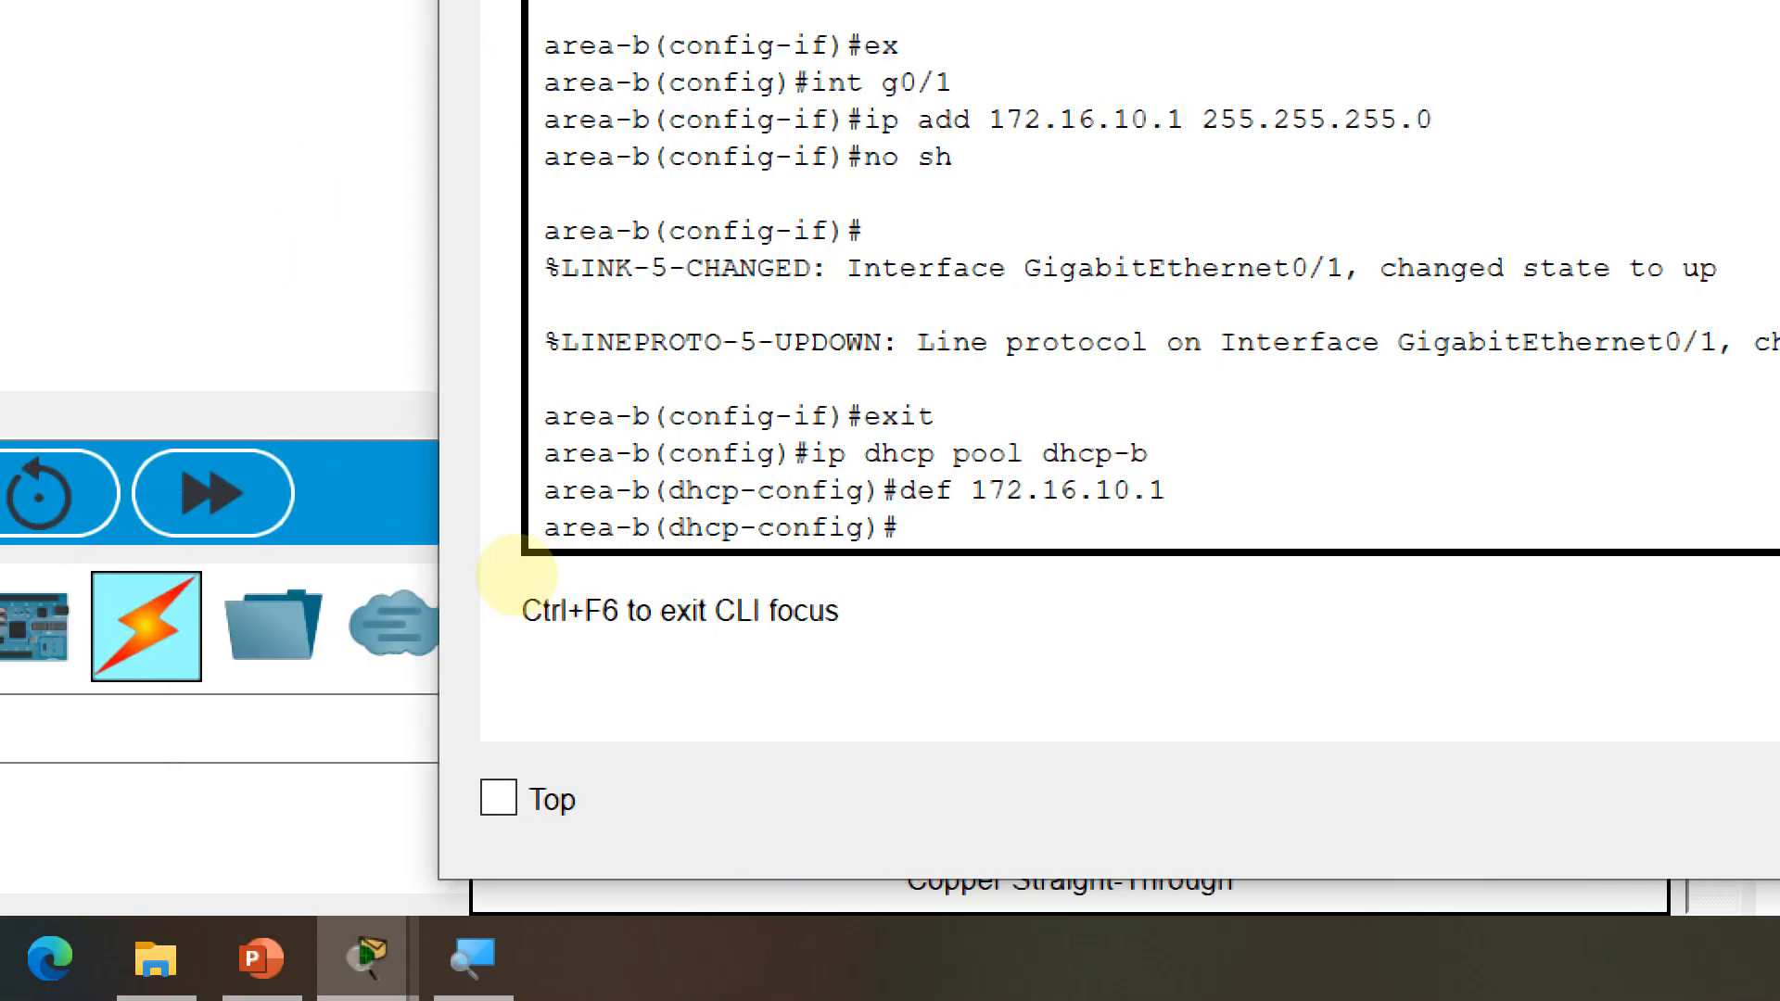
text(net 172.16)
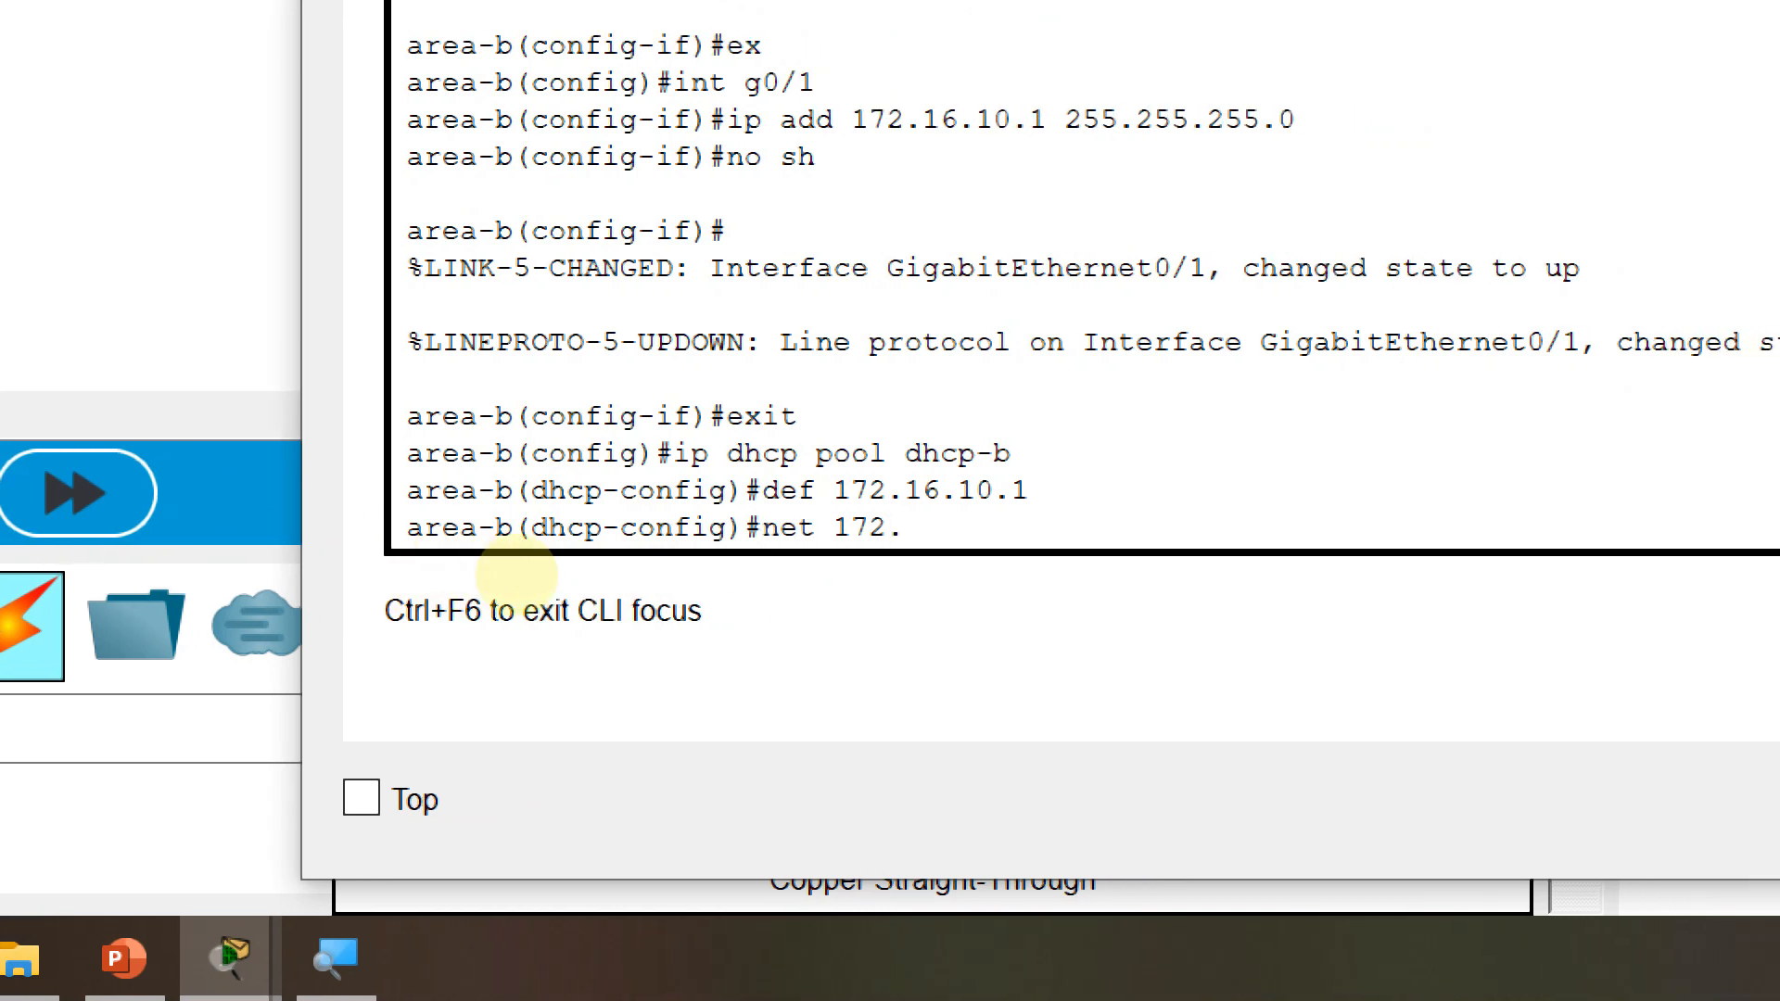
text(.10.0 255.2)
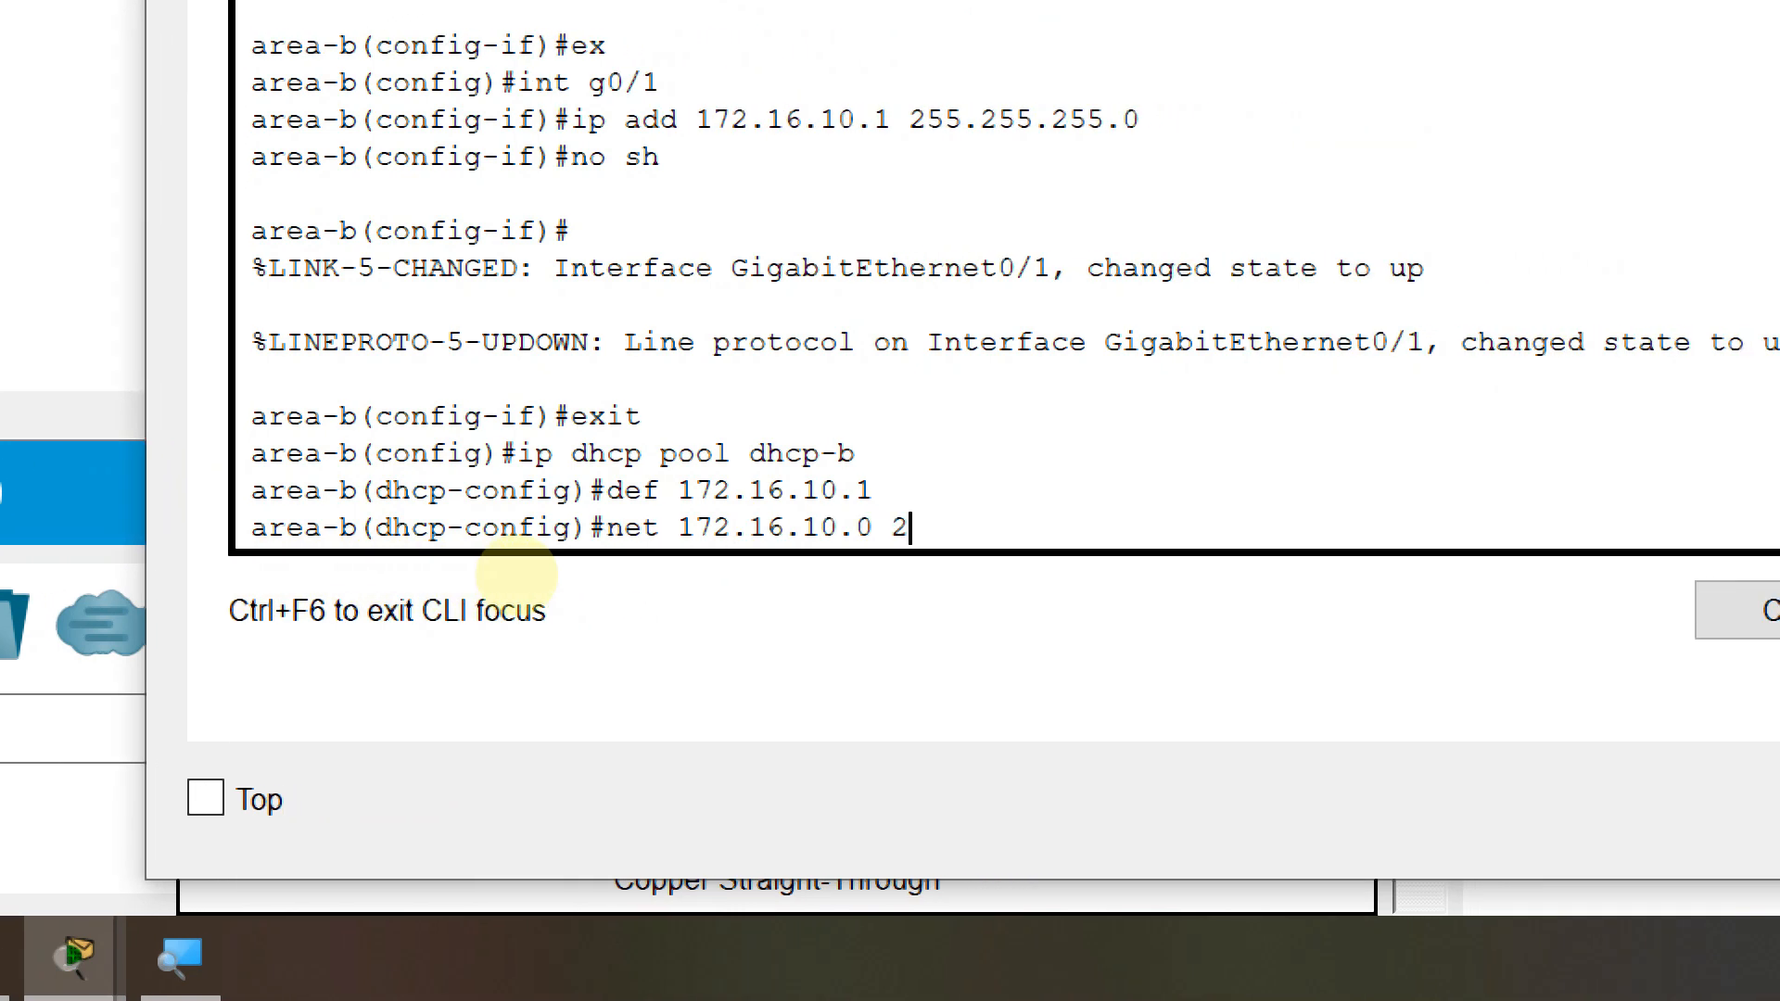
text(55.255.0)
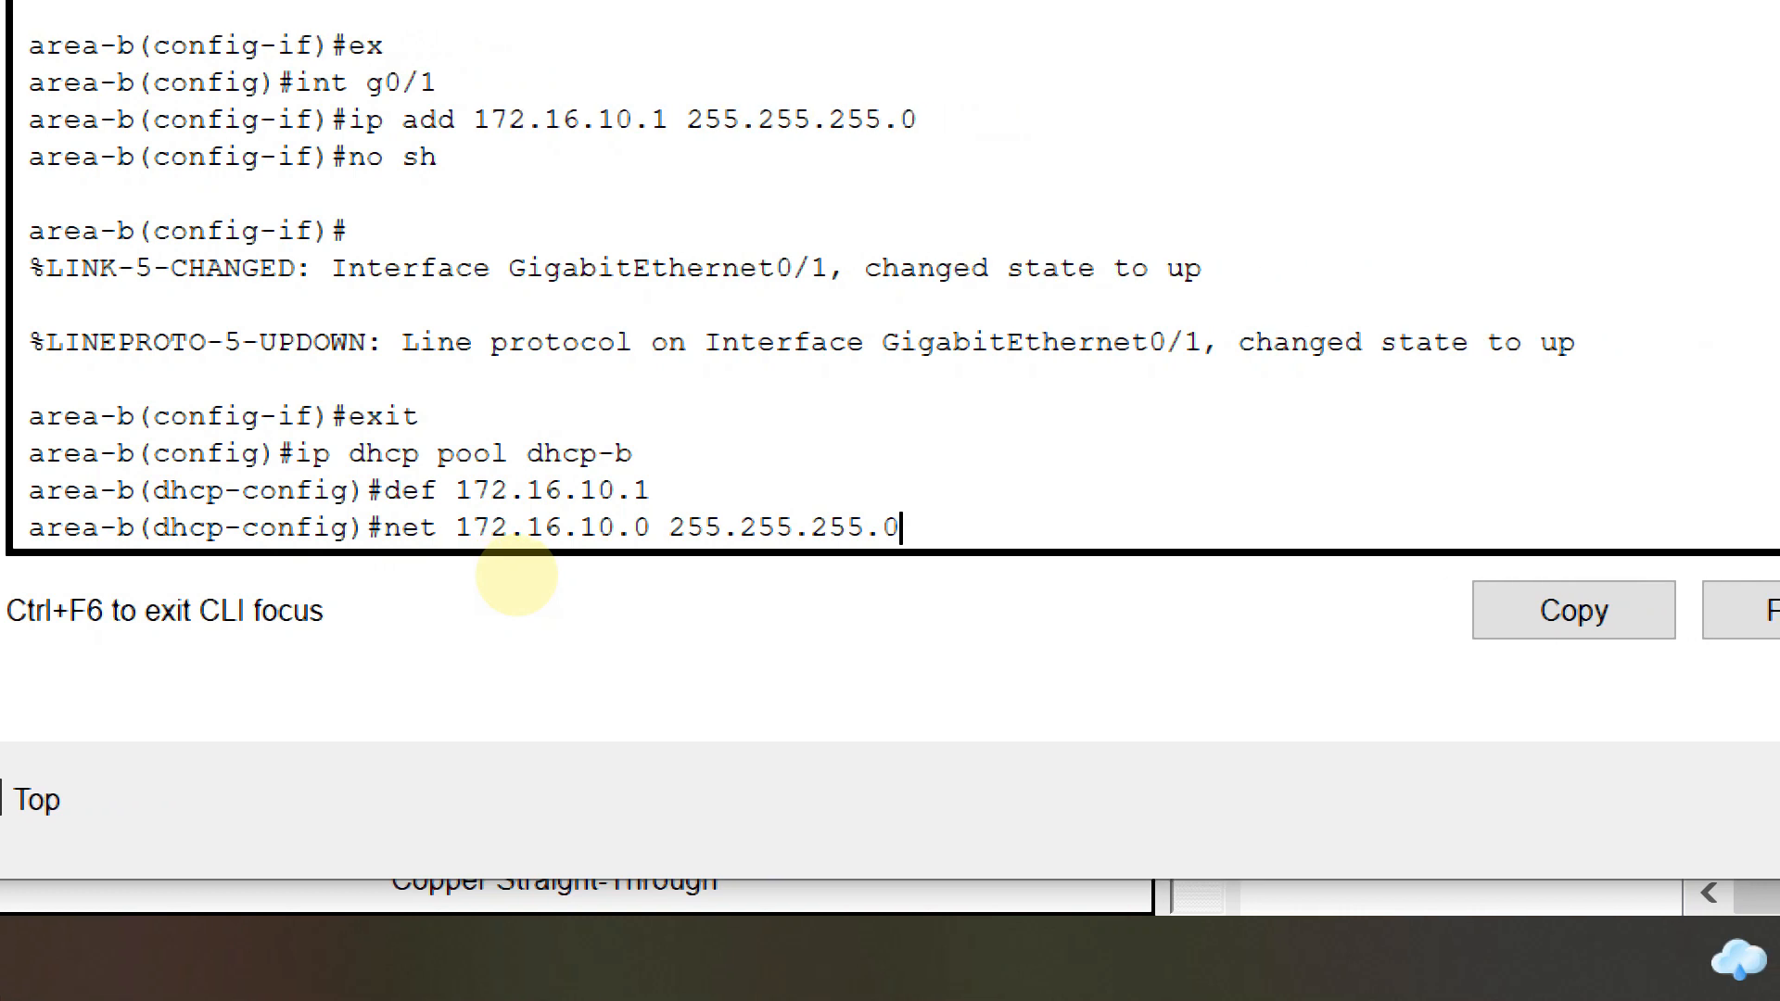
key(Return)
text(dns 8.8.8.)
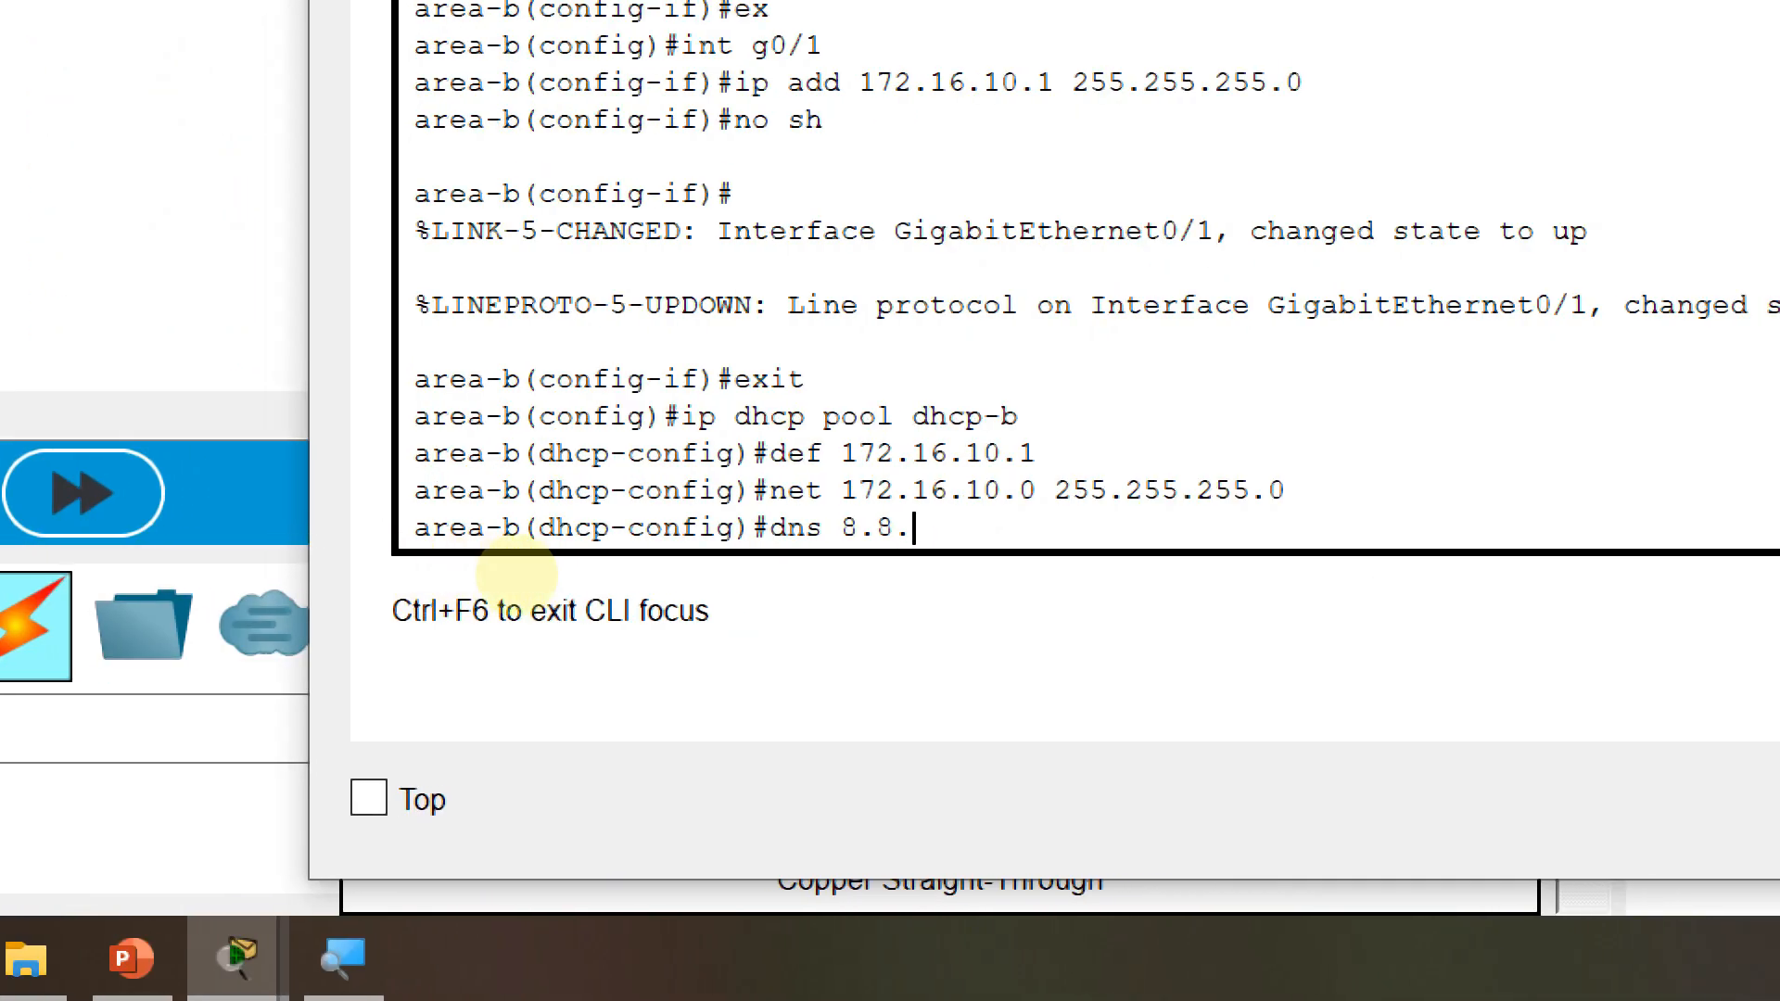
text(8)
key(Return)
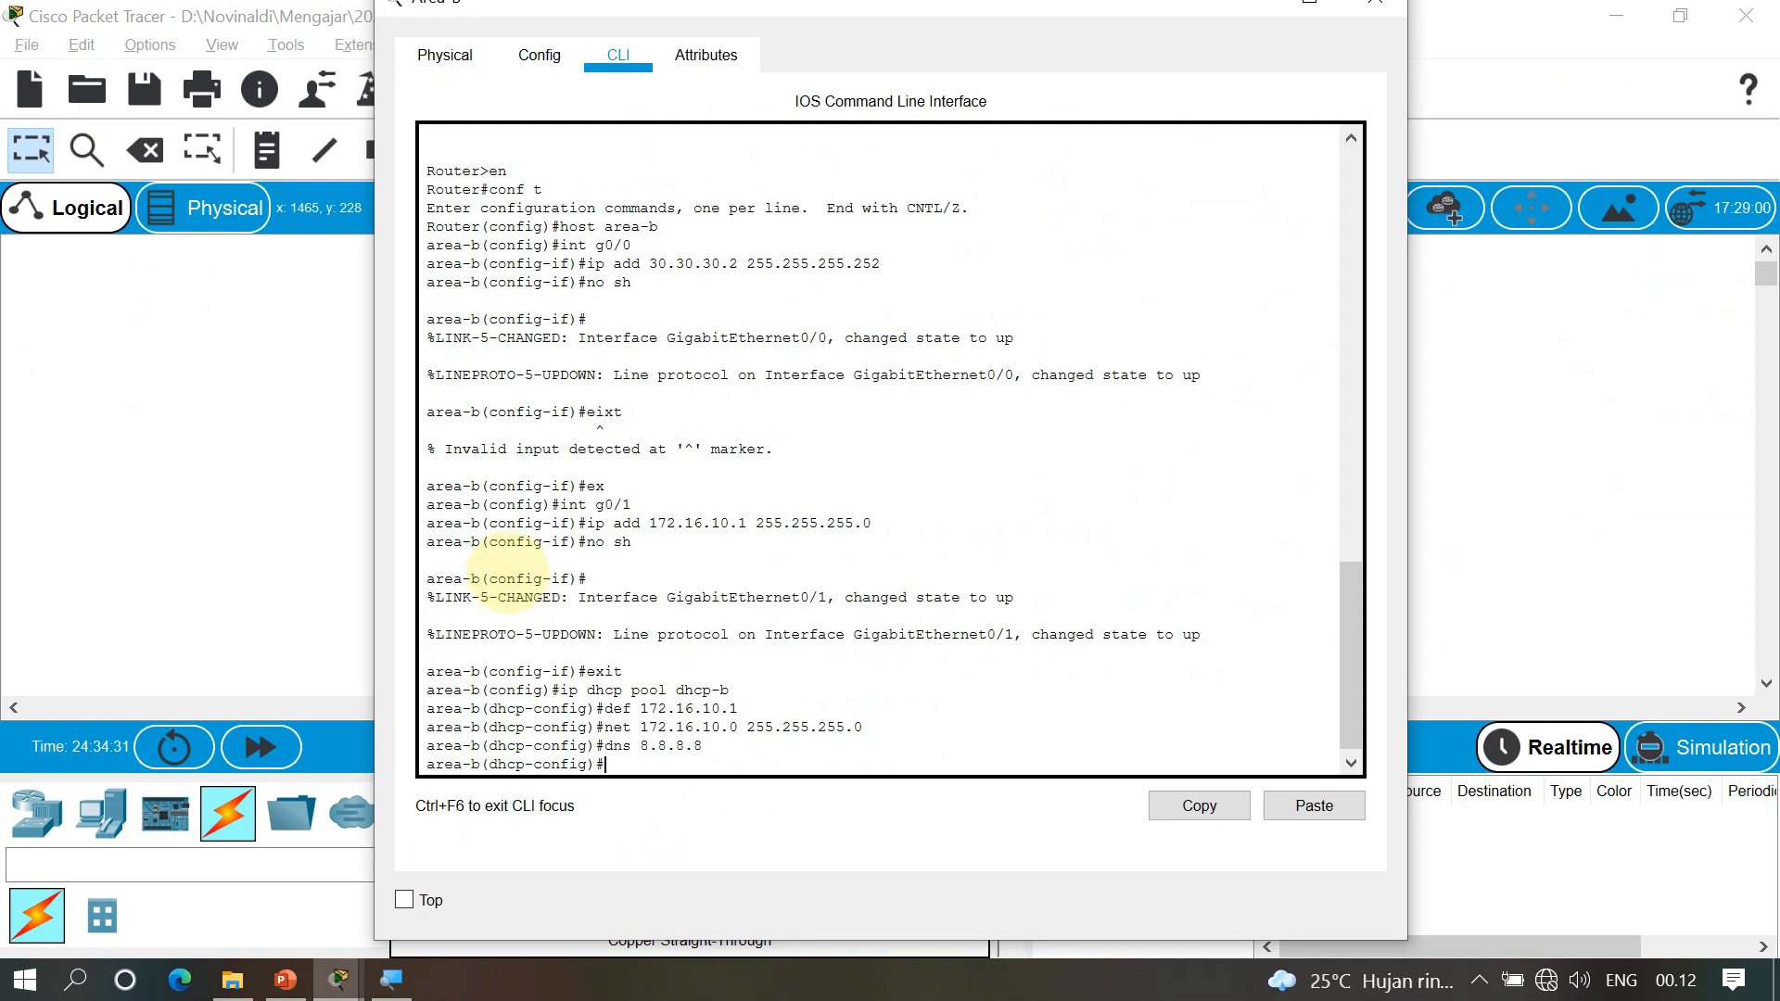
key(alt+F4)
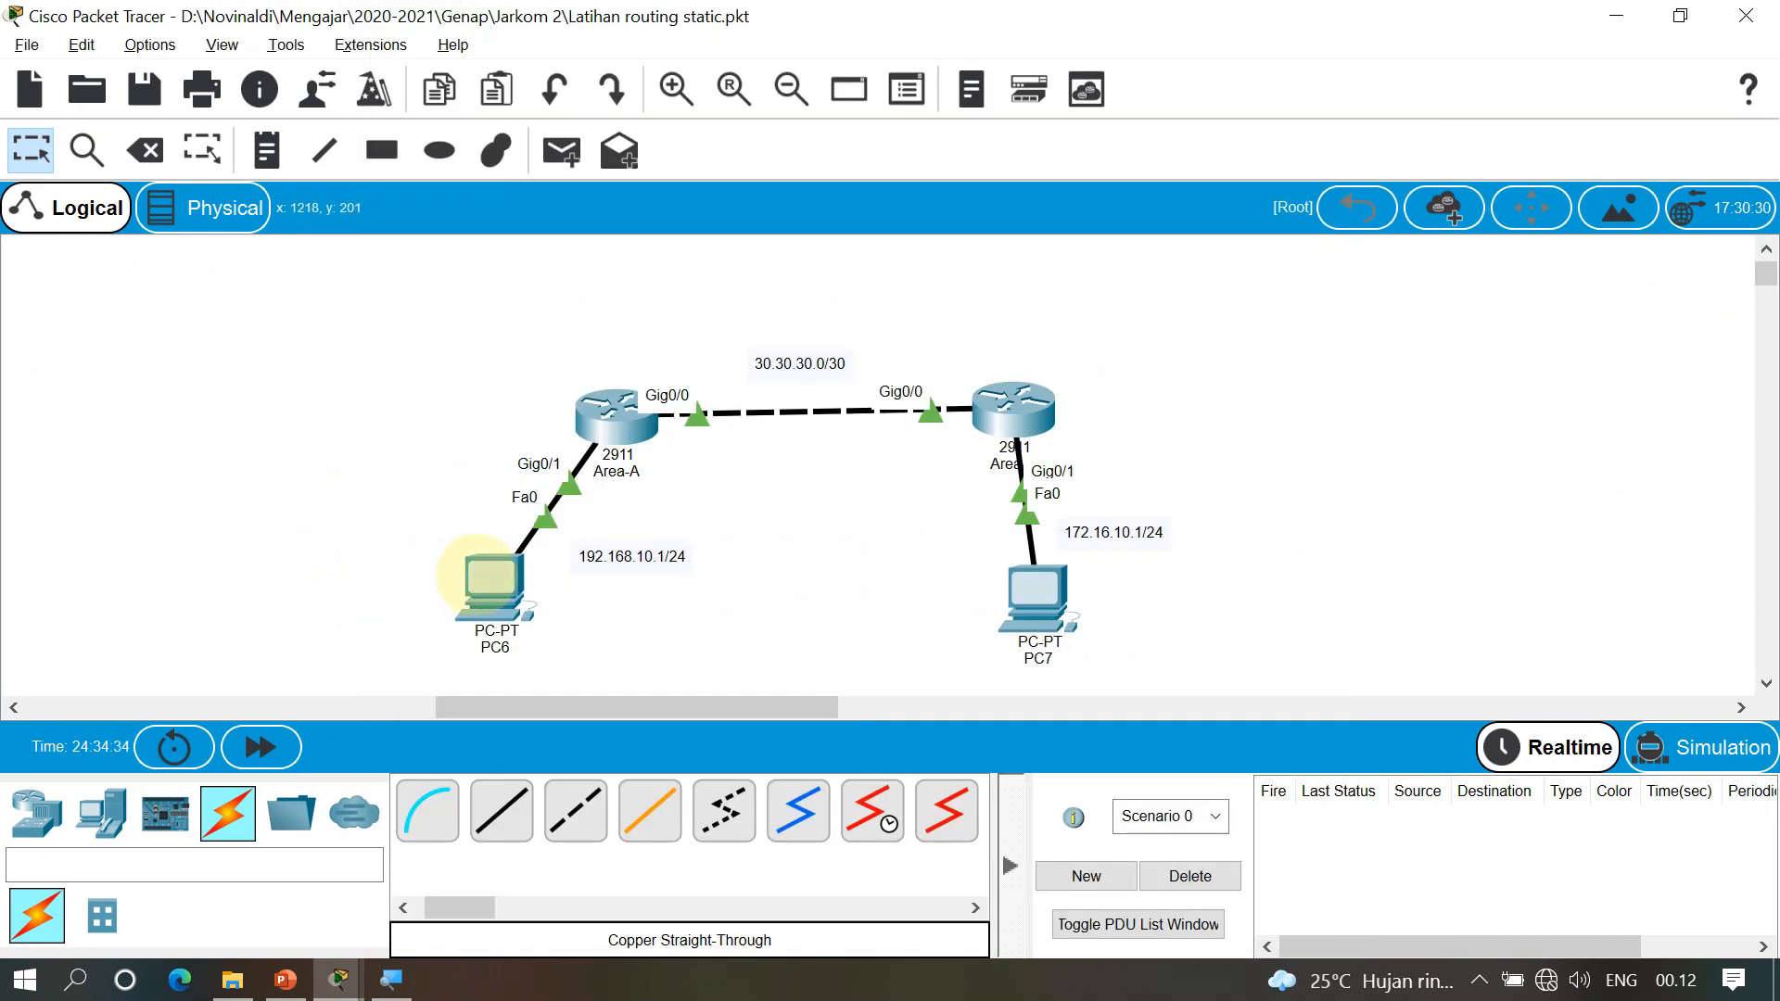
Switch PC6's IP Configuration to DHCP and close its window
click(490, 586)
click(630, 54)
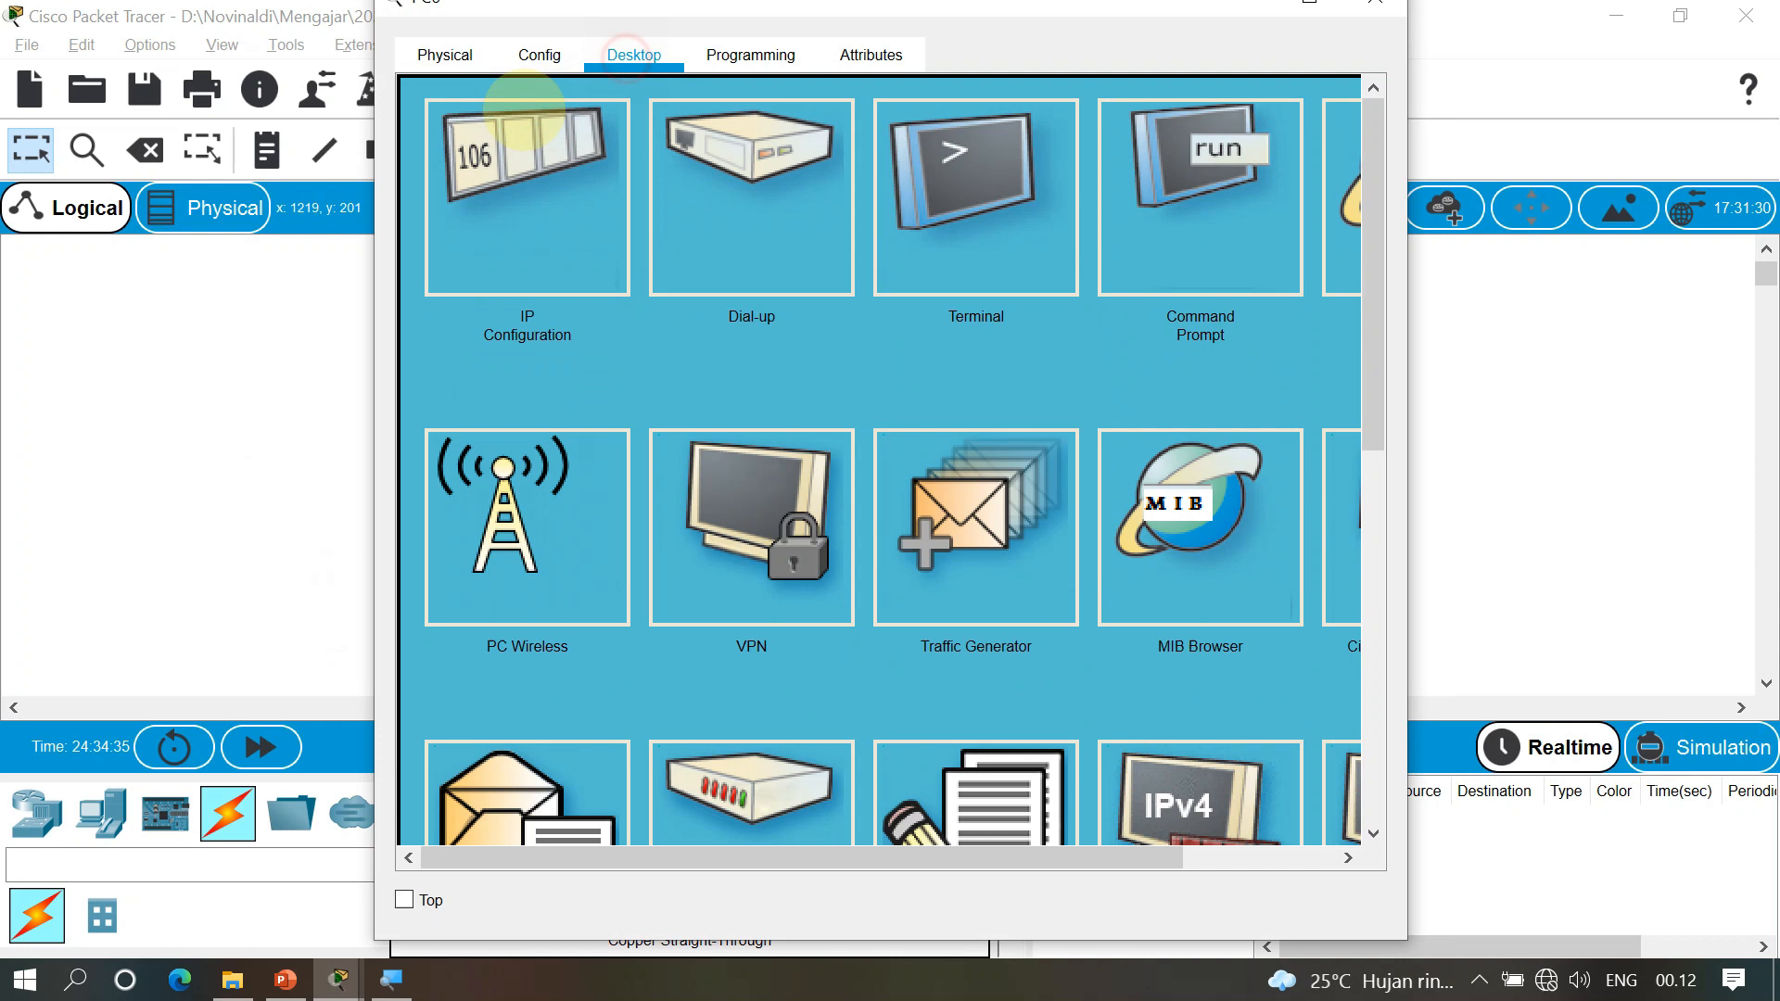
click(495, 167)
click(471, 241)
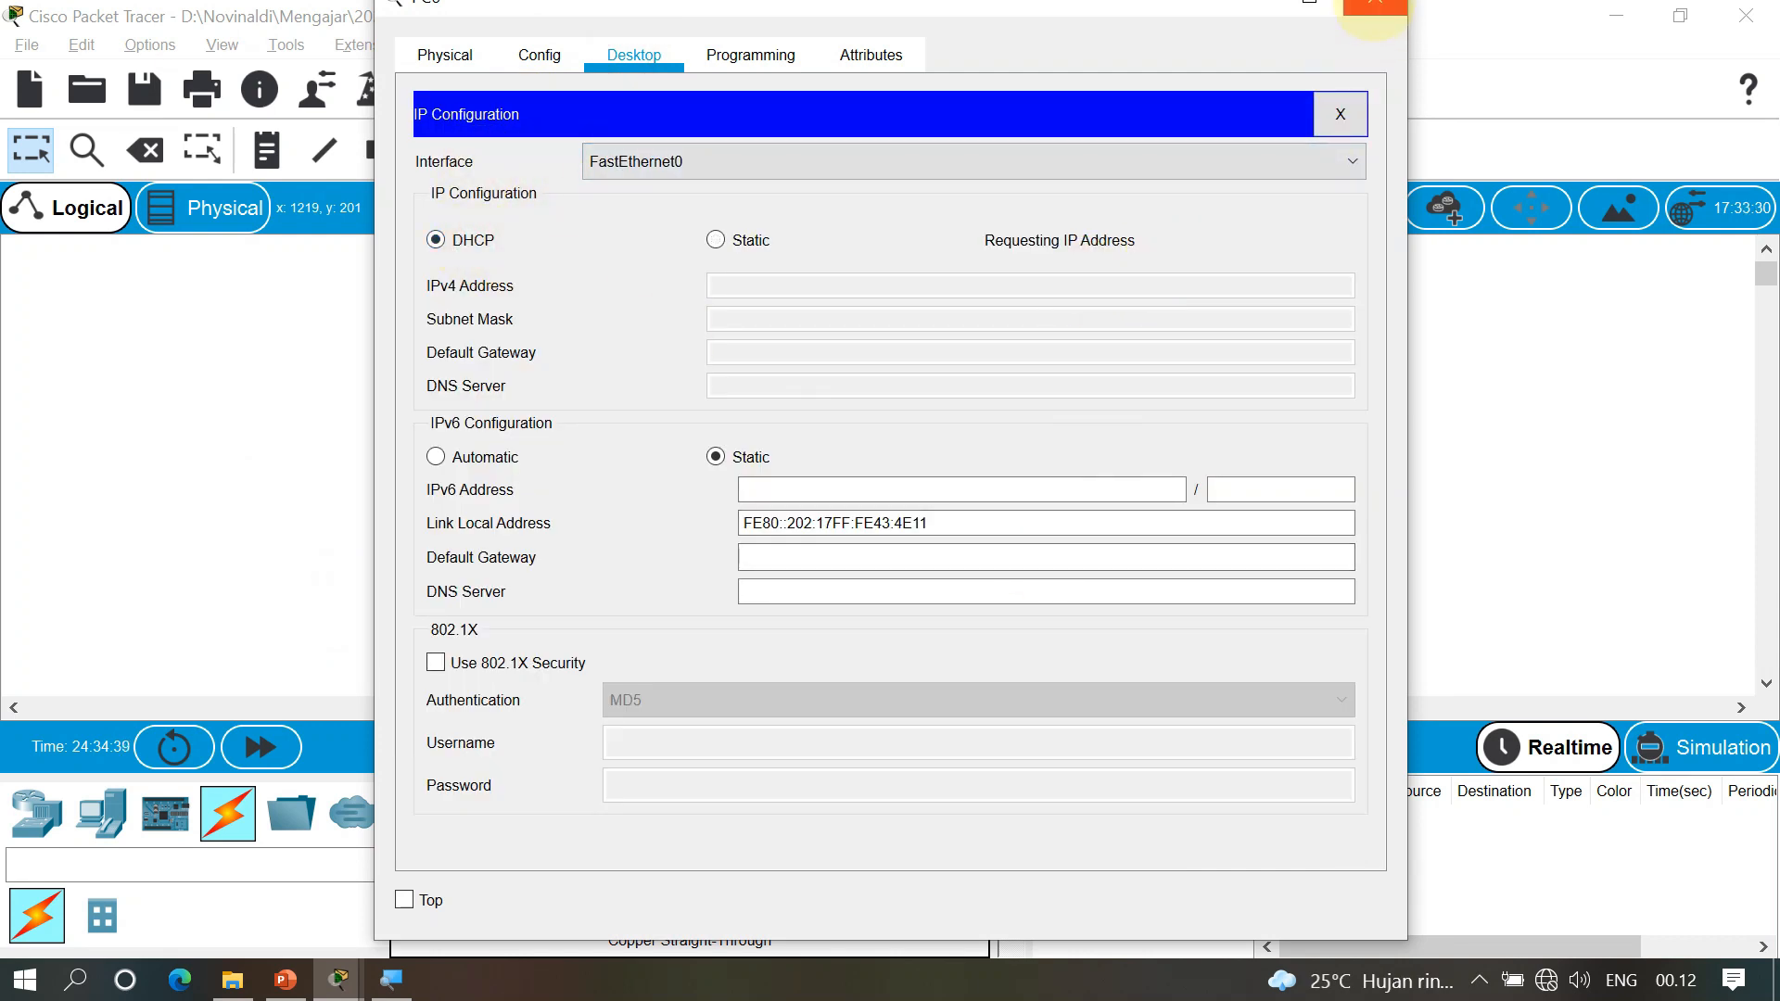
click(1374, 5)
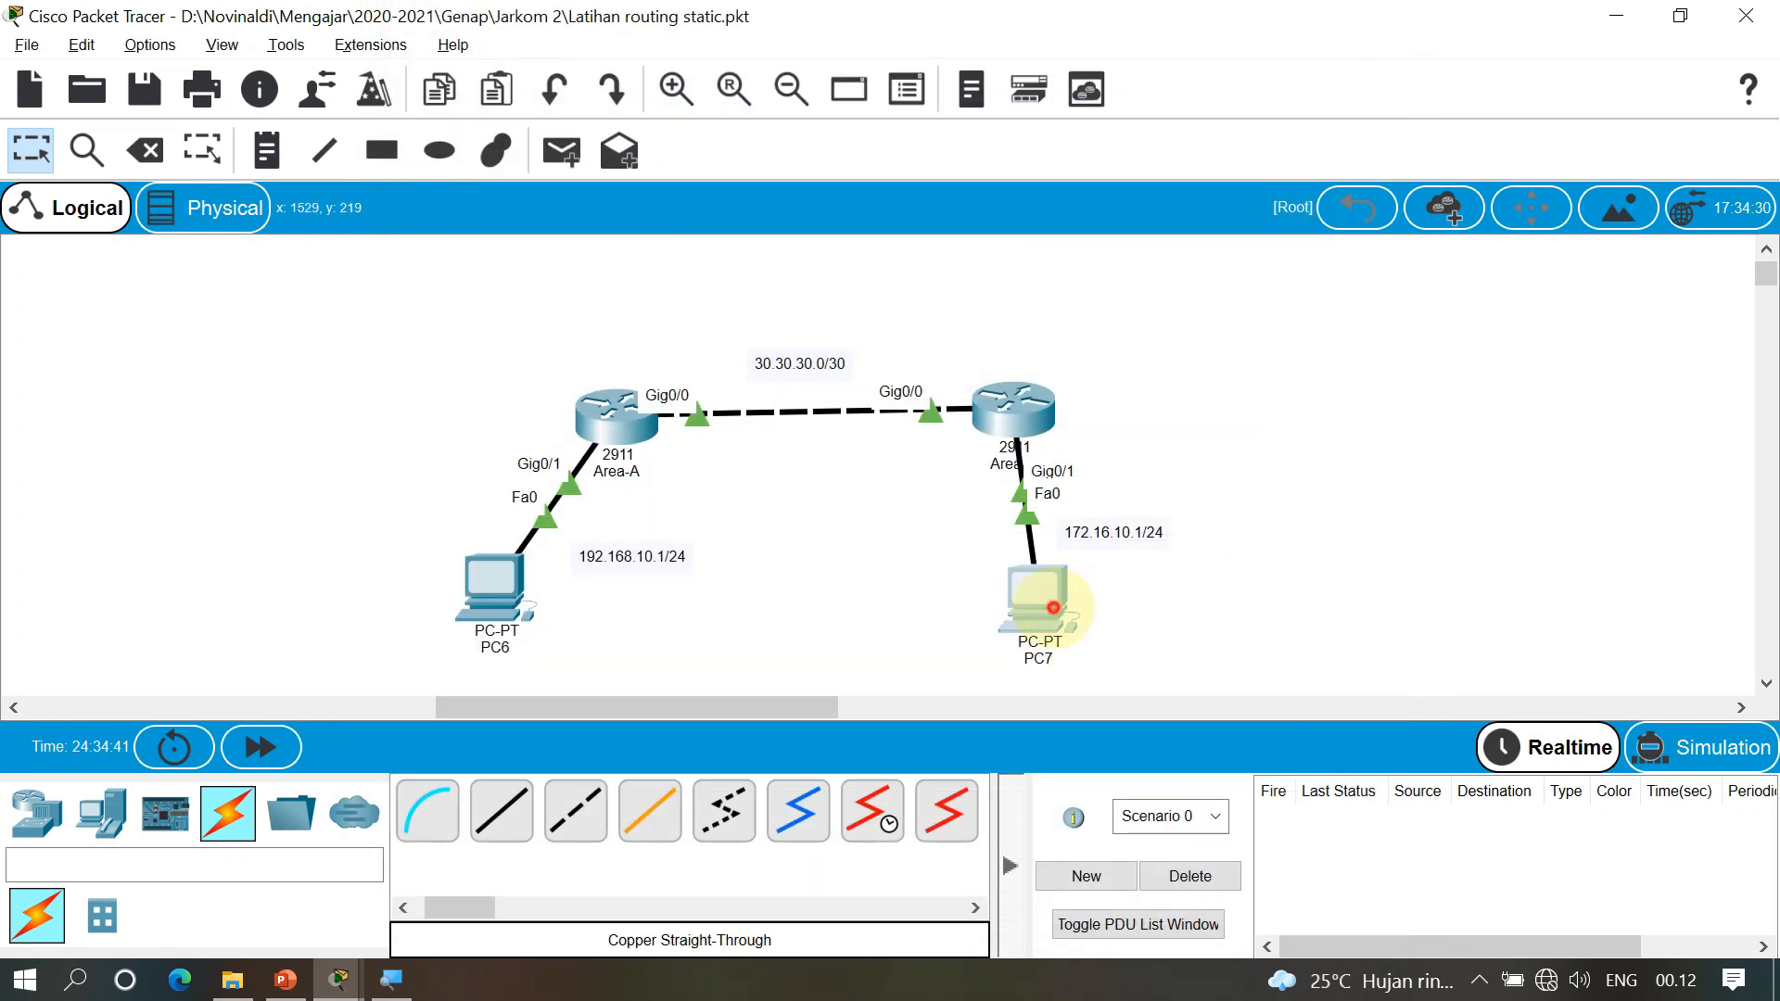
Switch PC7's IP Configuration to DHCP and close its window
click(1041, 601)
click(633, 65)
click(537, 166)
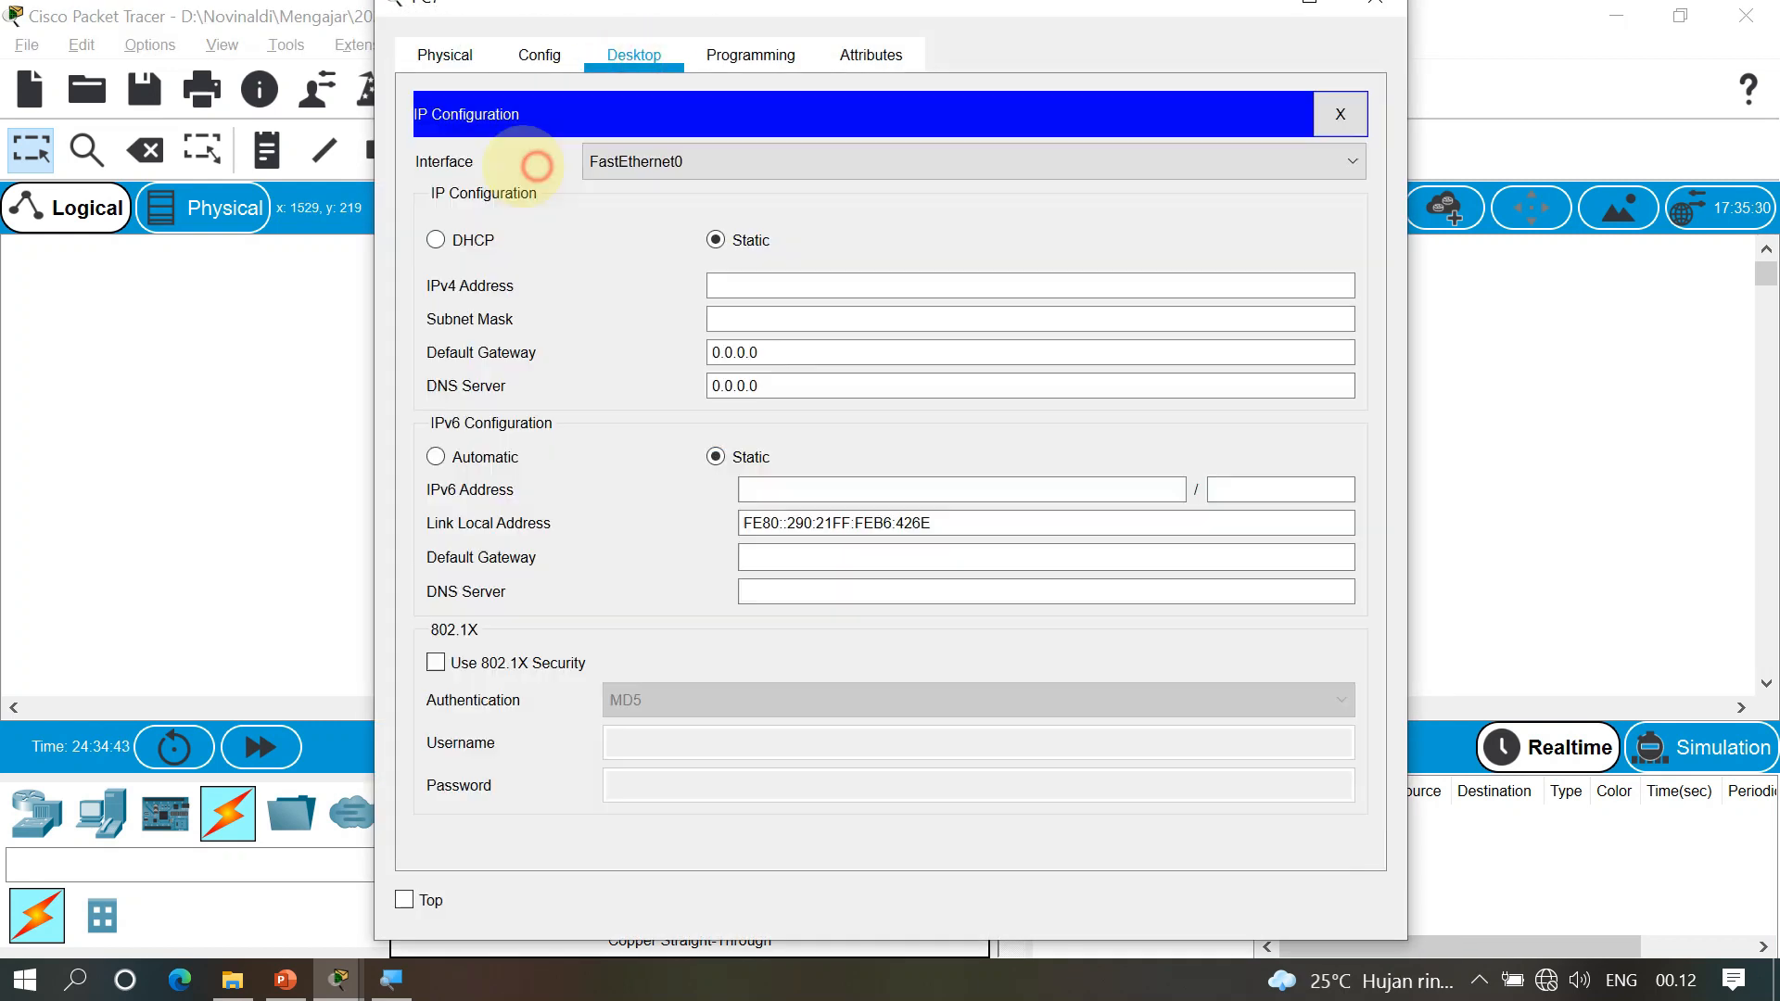
click(473, 239)
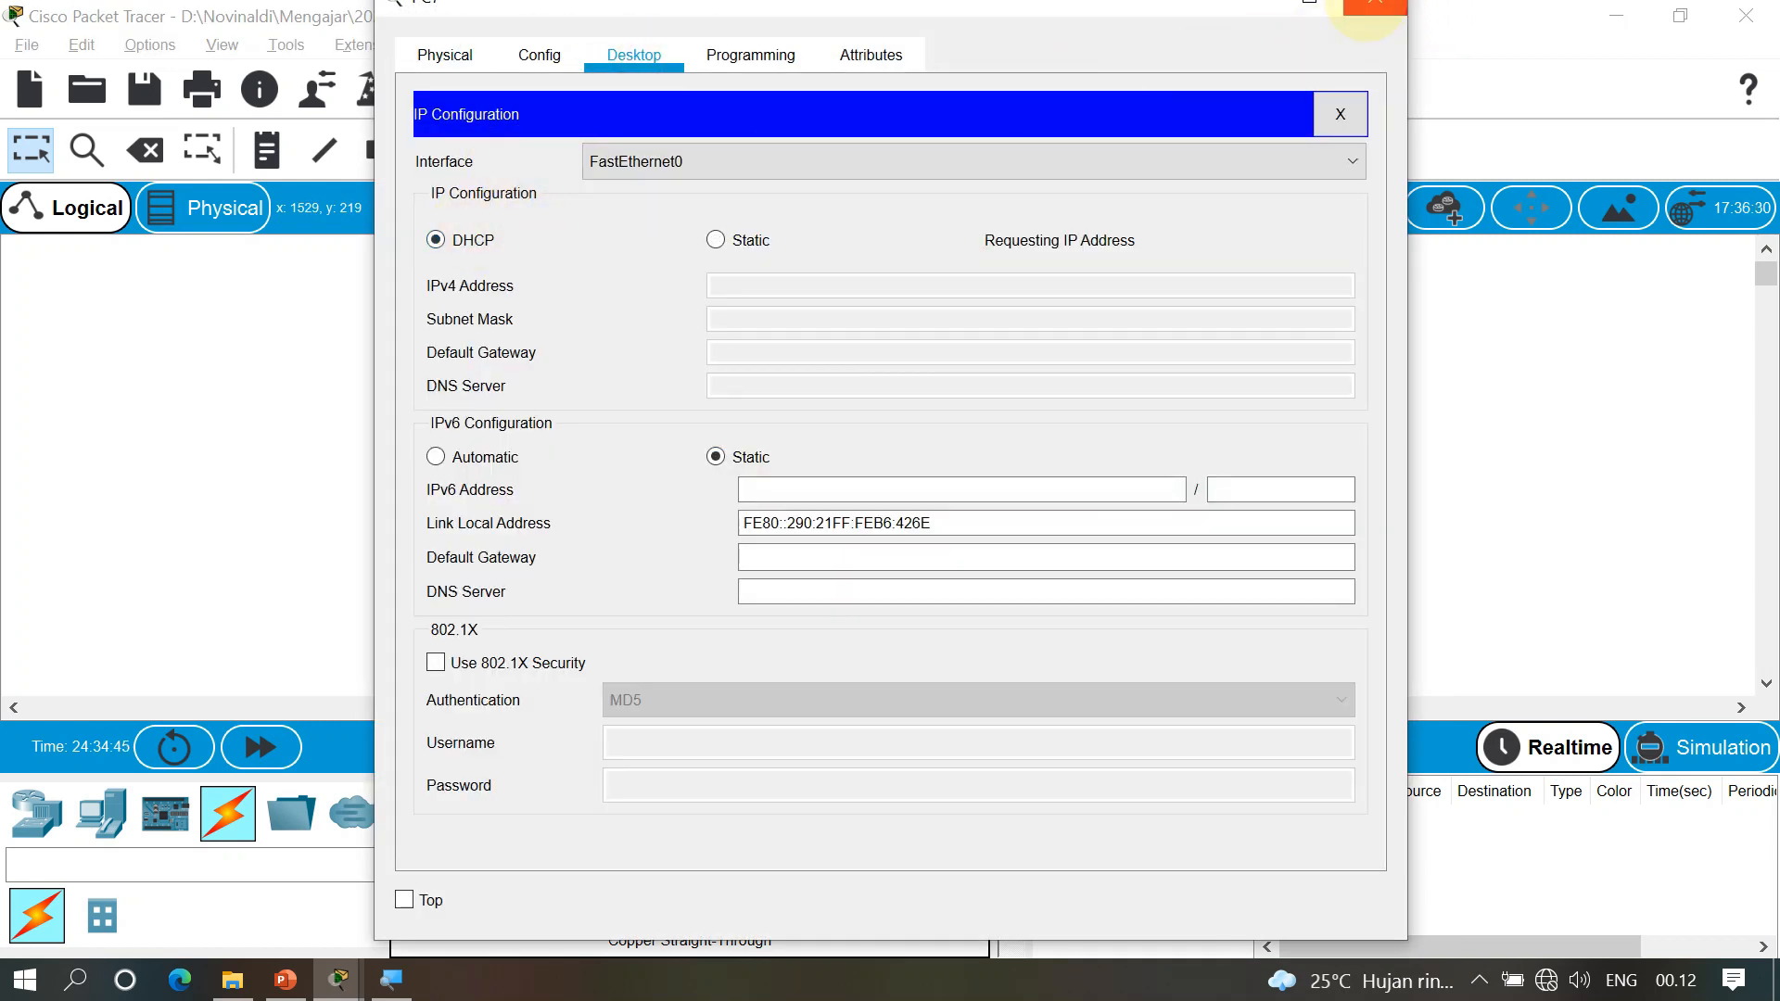
click(1368, 4)
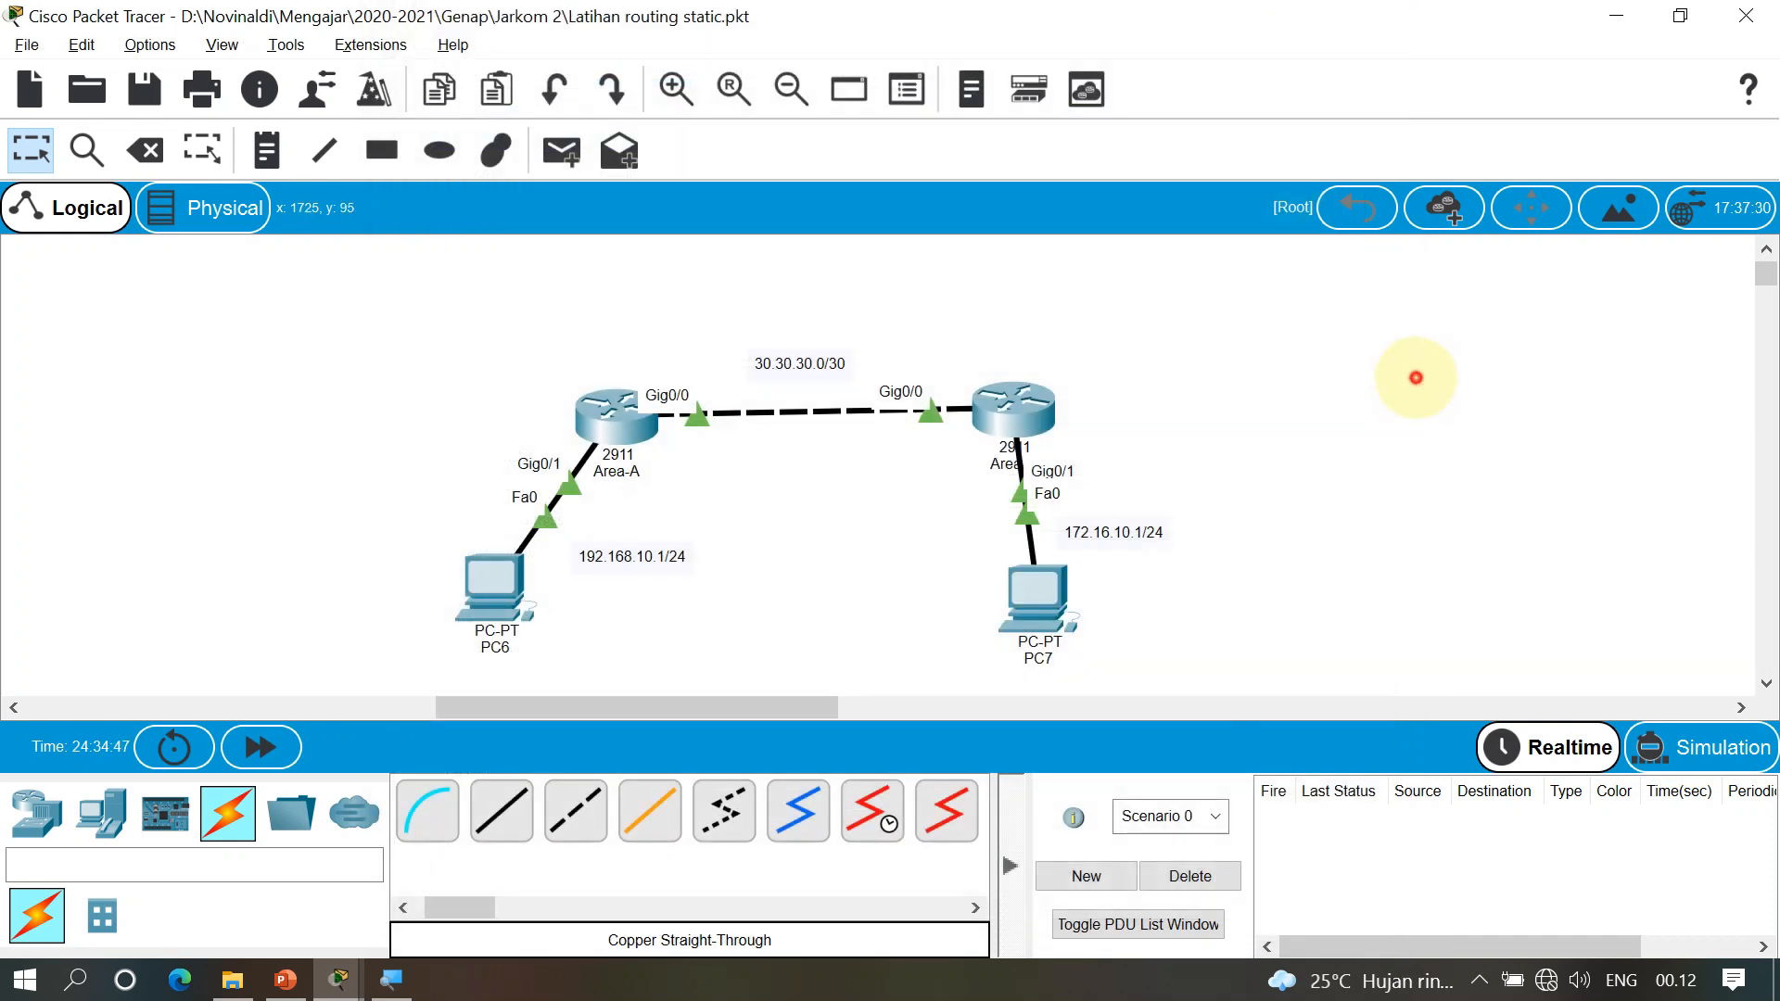
Send simple PDUs PC7→Area-B, PC6→Area-A and PC6→PC7, then delete the test results
click(1041, 611)
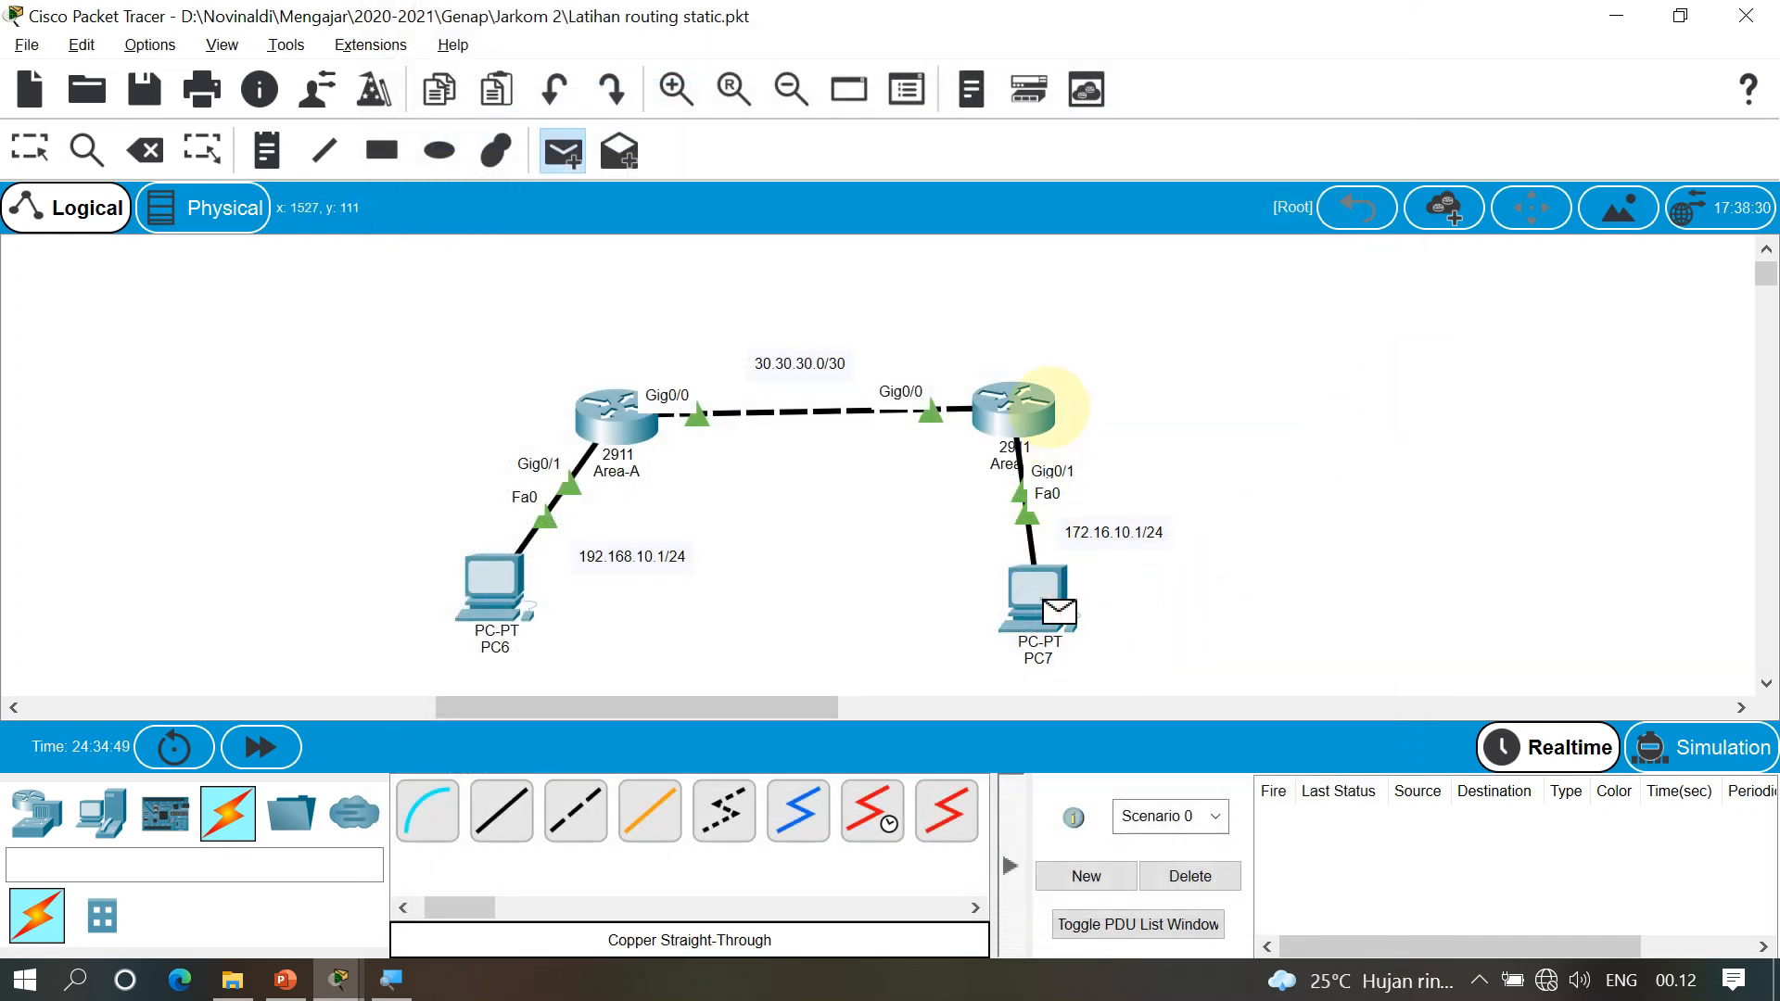
click(1030, 408)
click(494, 612)
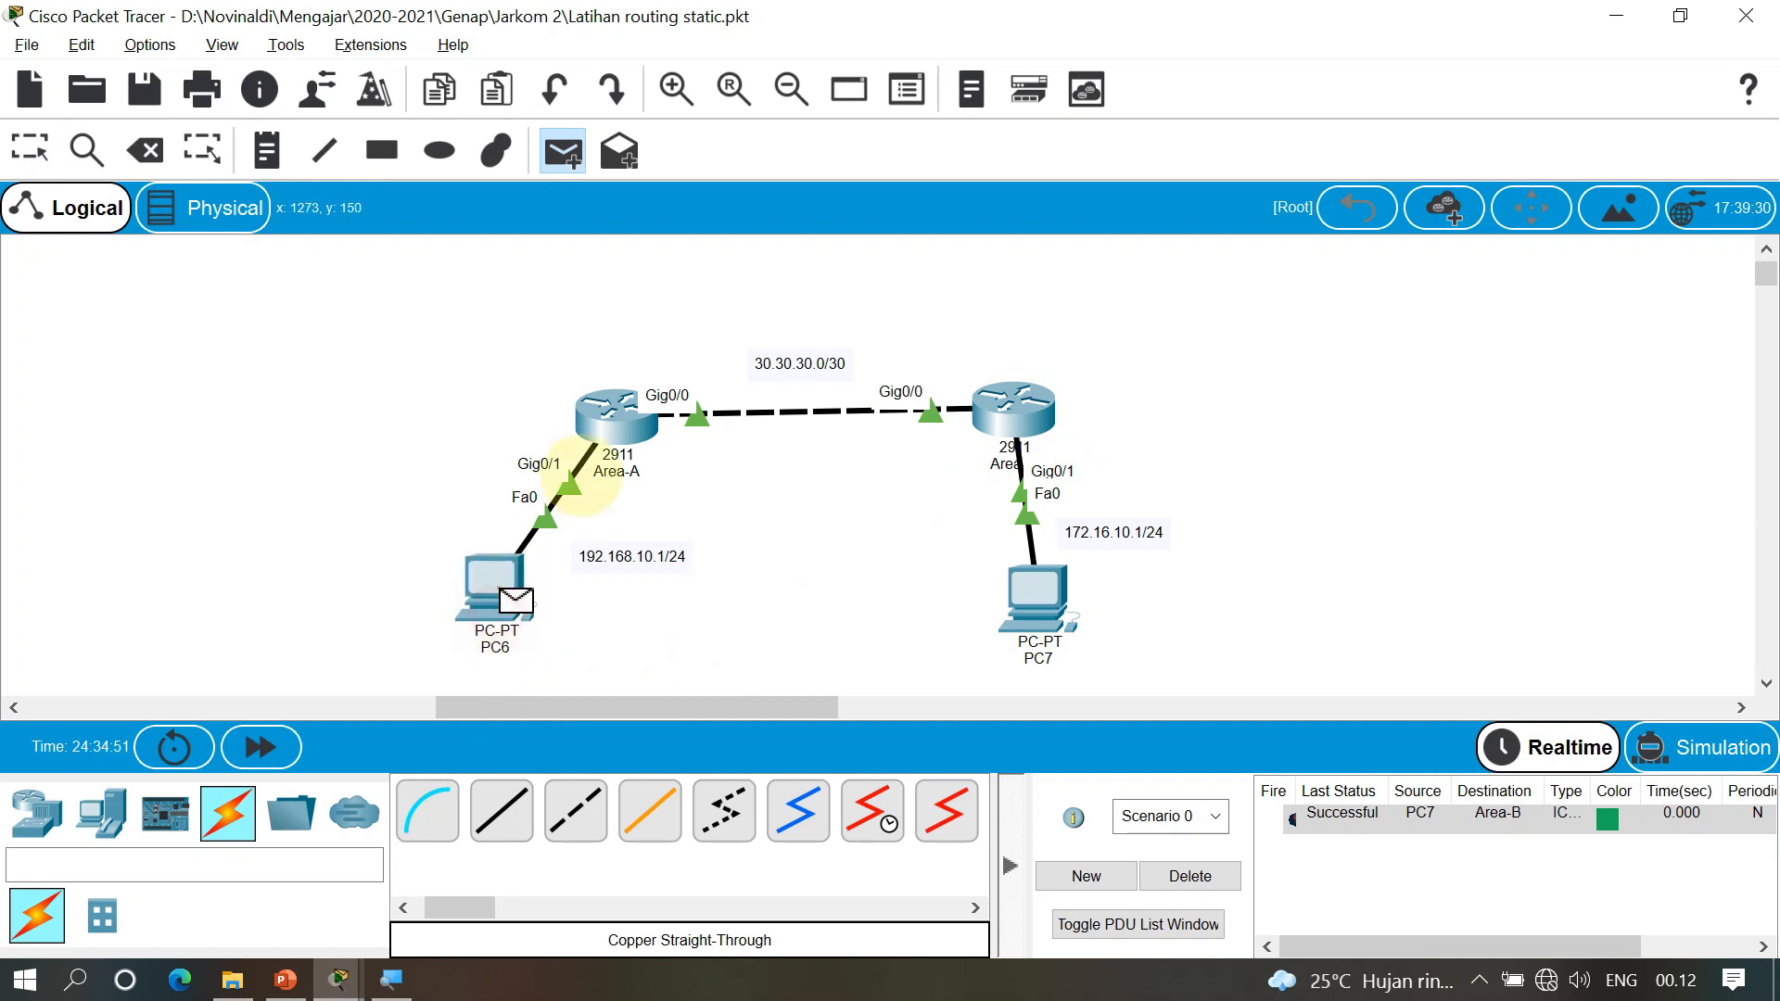
click(614, 416)
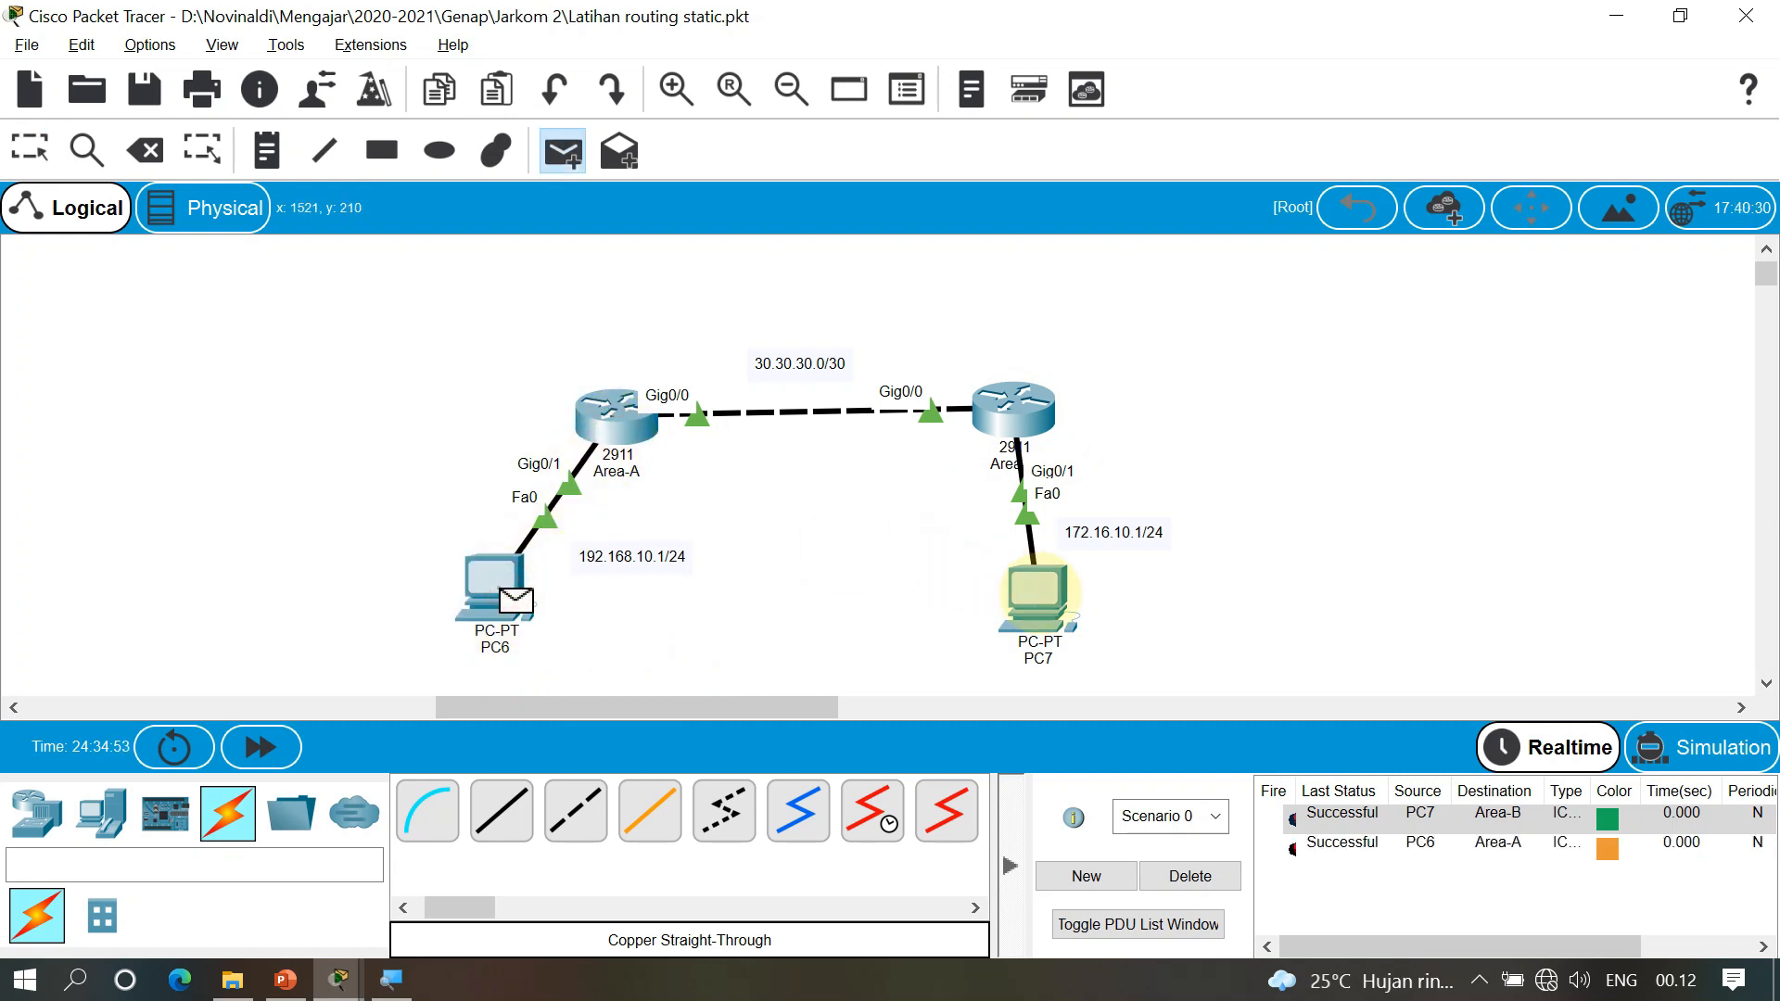
click(1039, 593)
click(1183, 875)
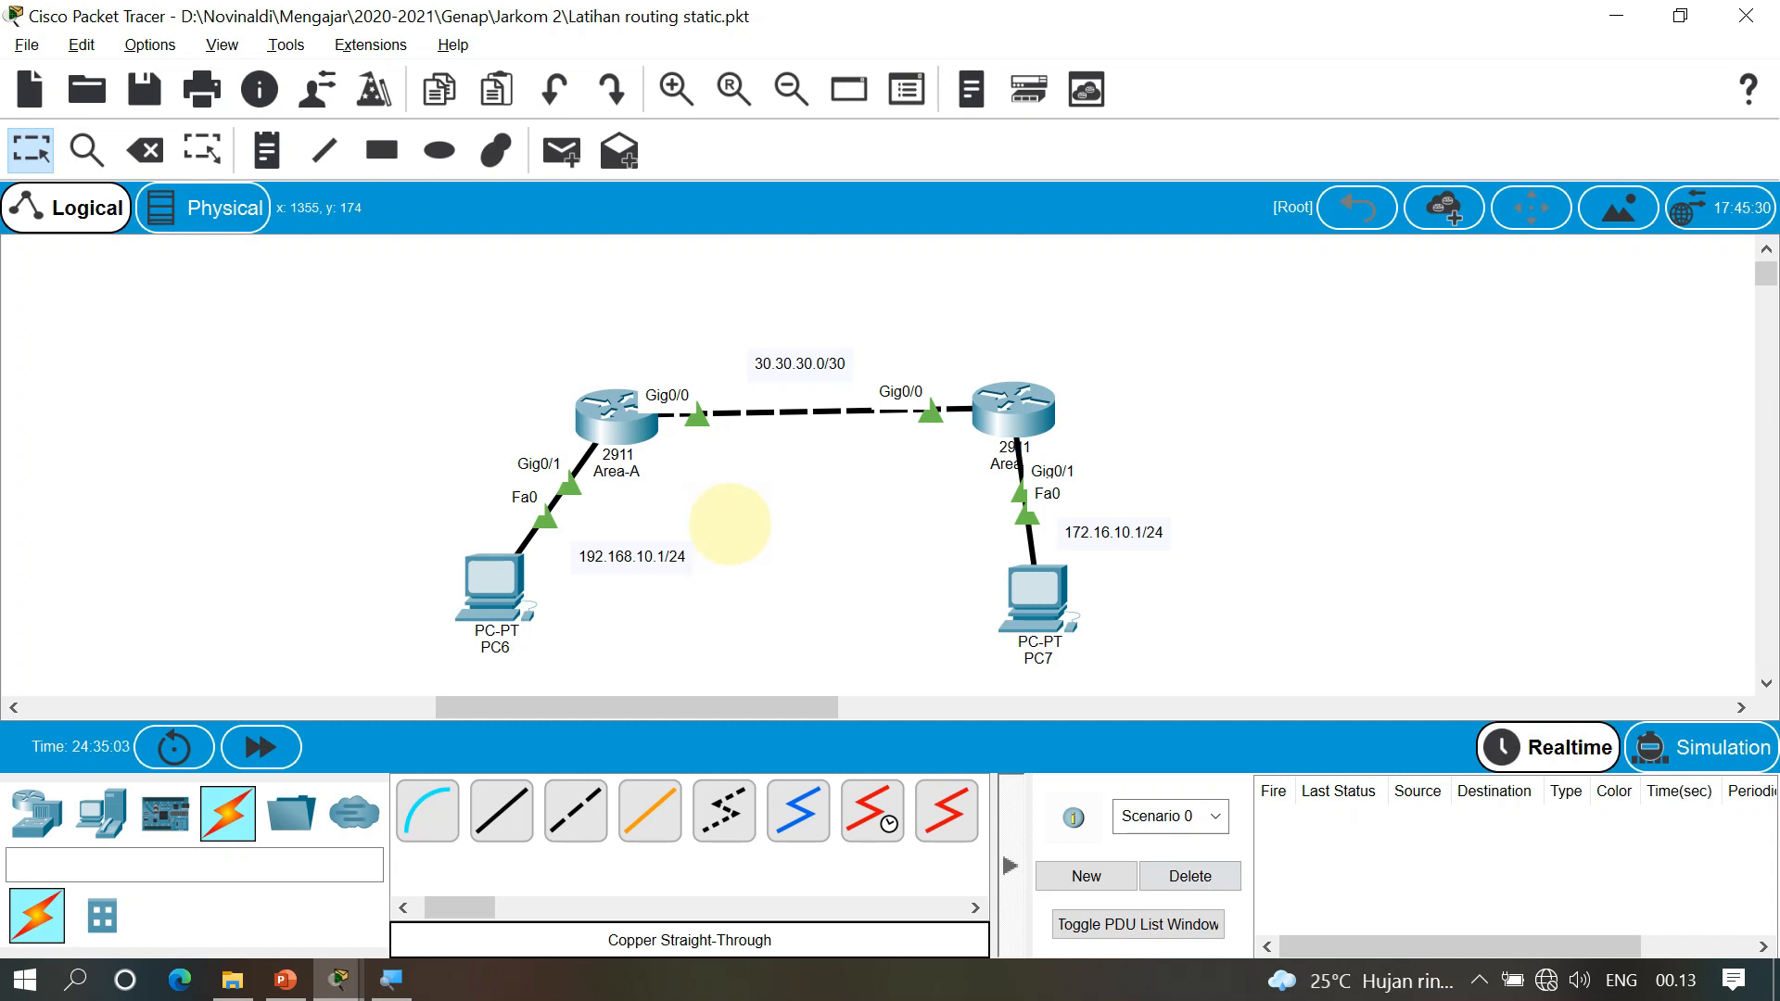
Show the PowerPoint deck at slide 6, 'Teknik RIP (Routing Information Protocol)'
click(285, 979)
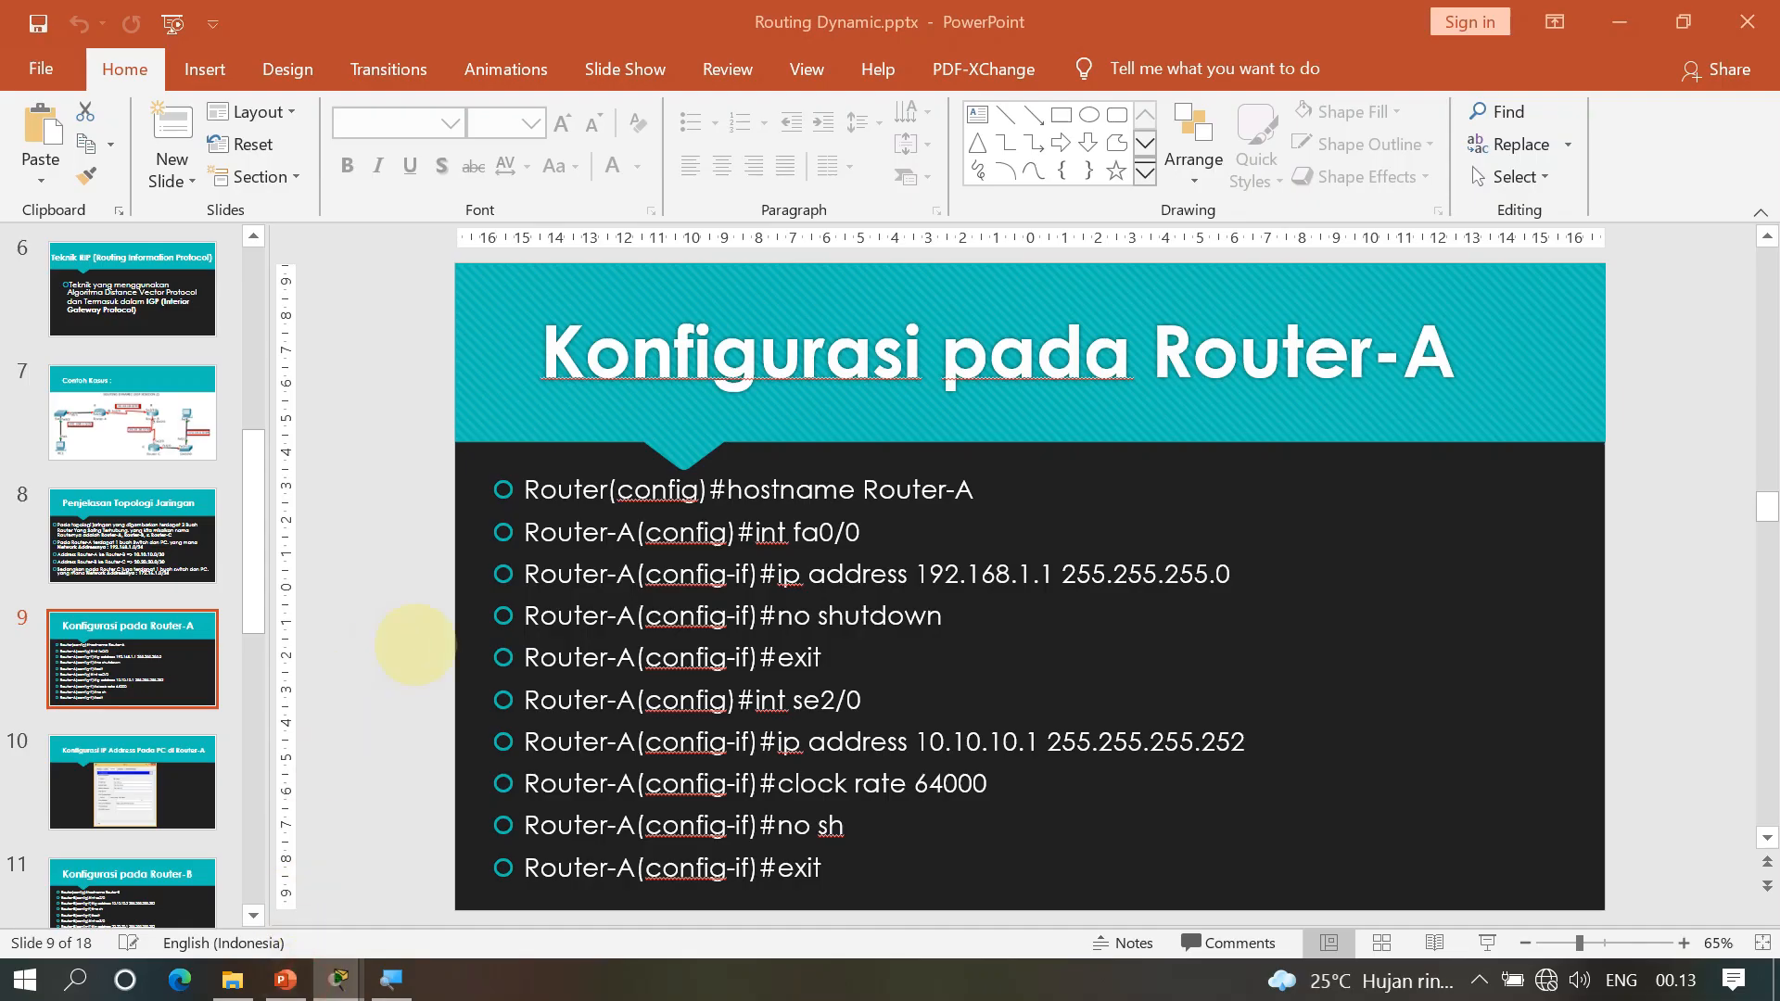
click(148, 538)
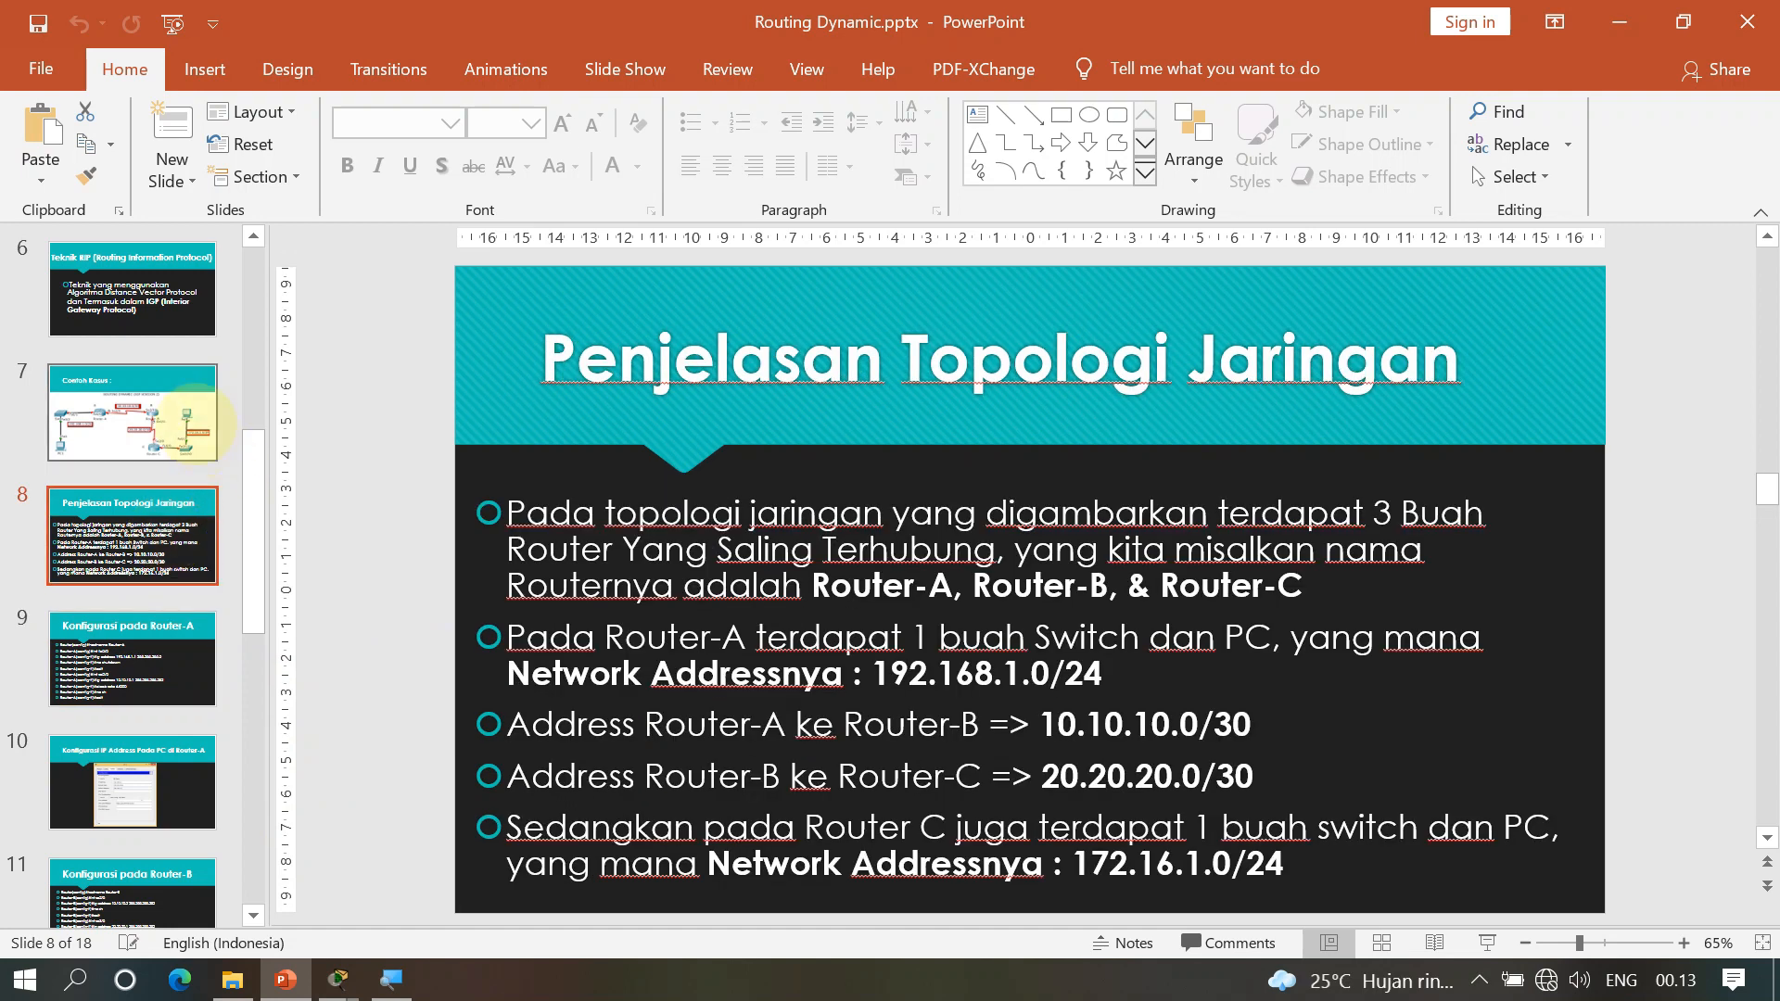
click(190, 422)
click(139, 292)
scroll(185, 389, up, 1)
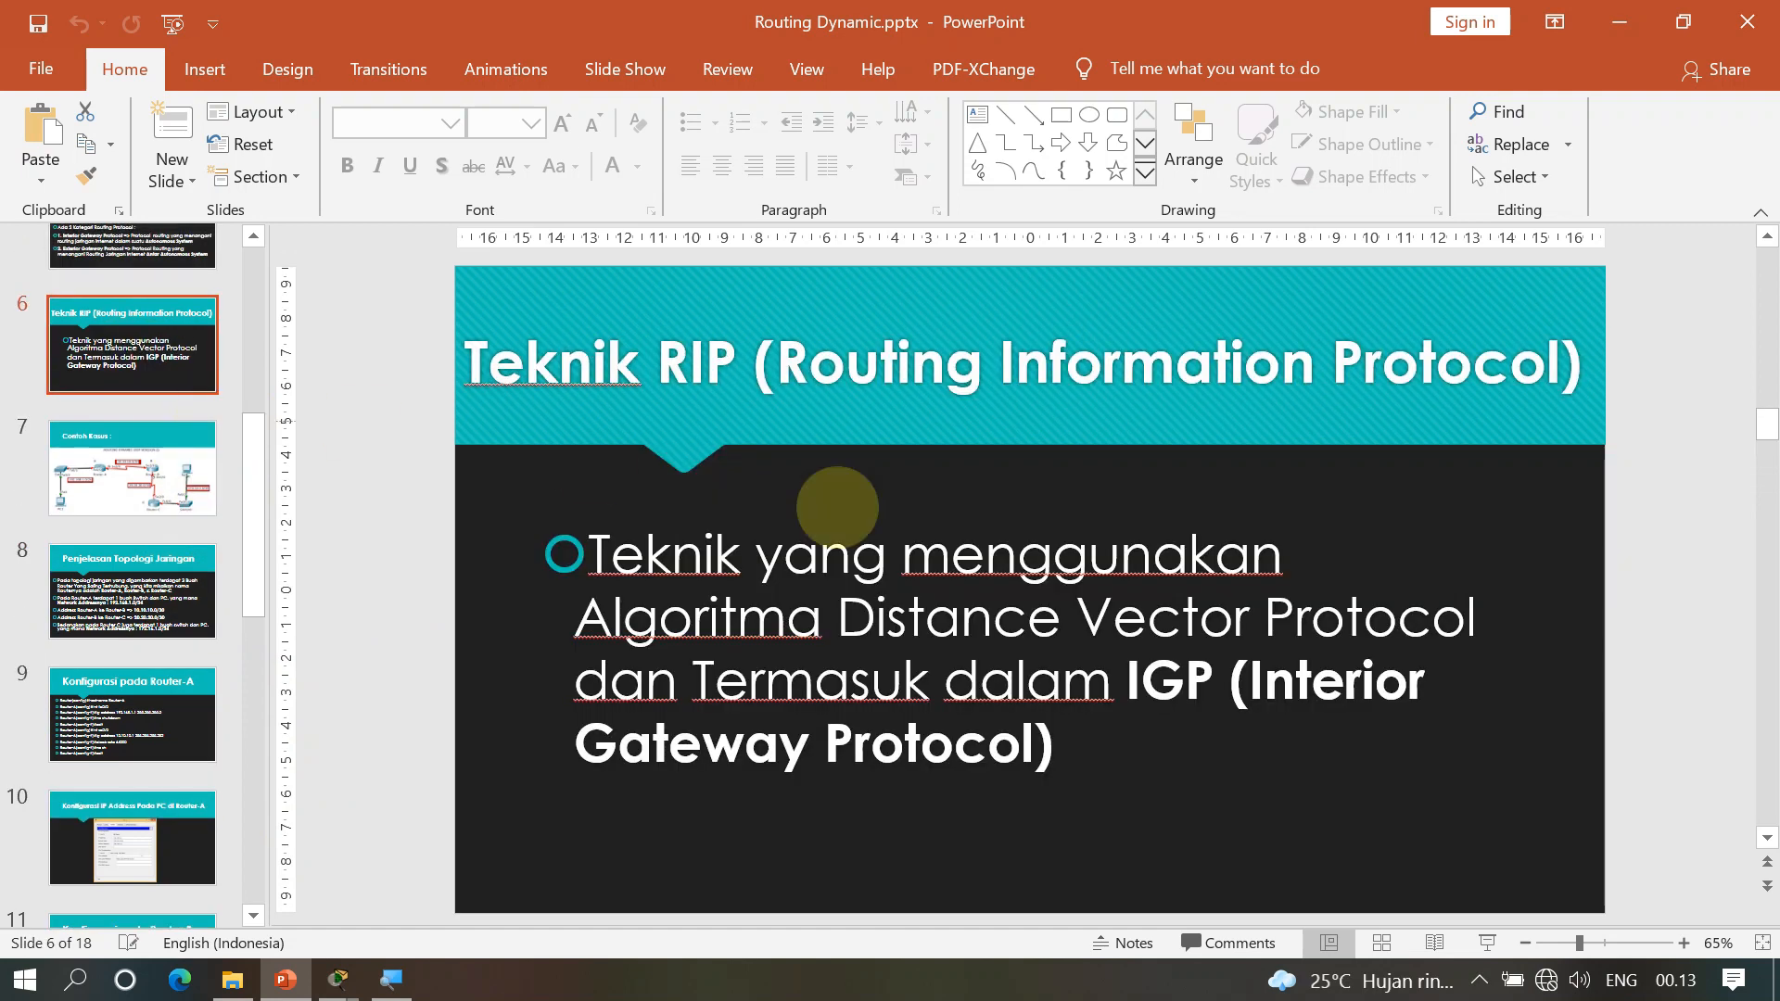